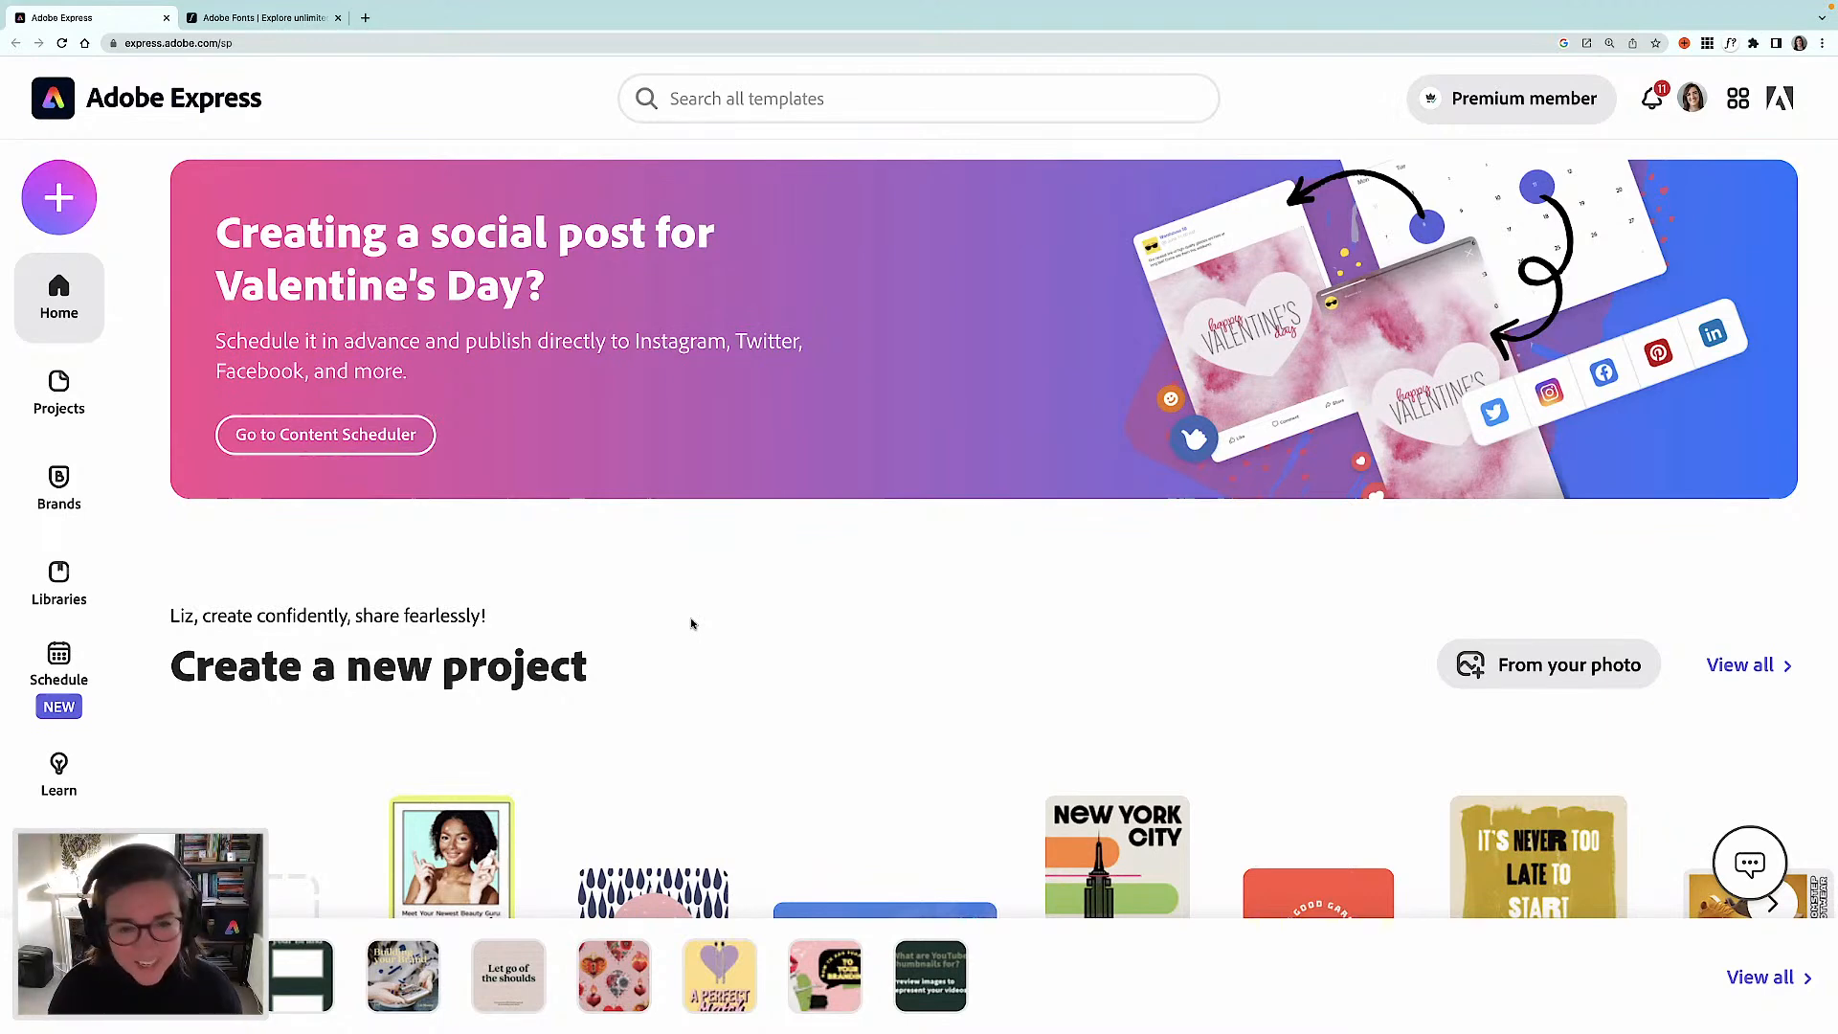
# - Start a new custom size graphic and set its measurement unit to millimetres
pyautogui.click(54, 199)
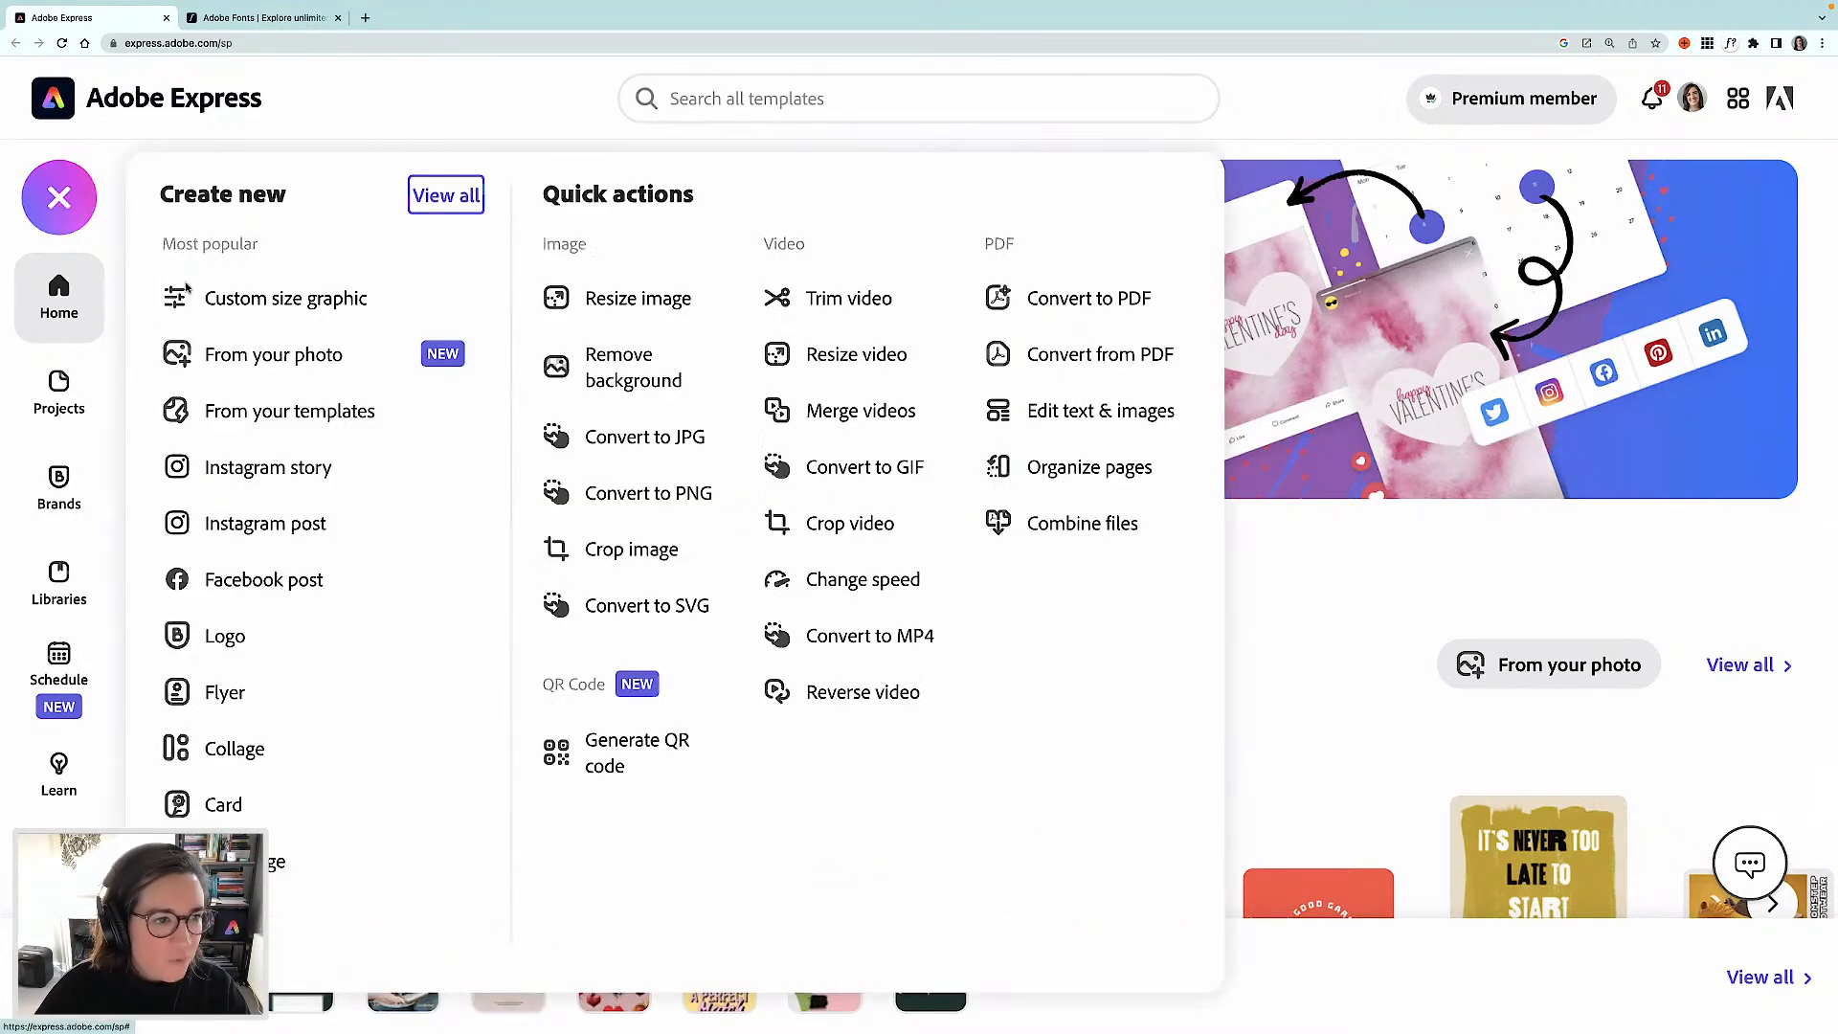
pyautogui.click(321, 304)
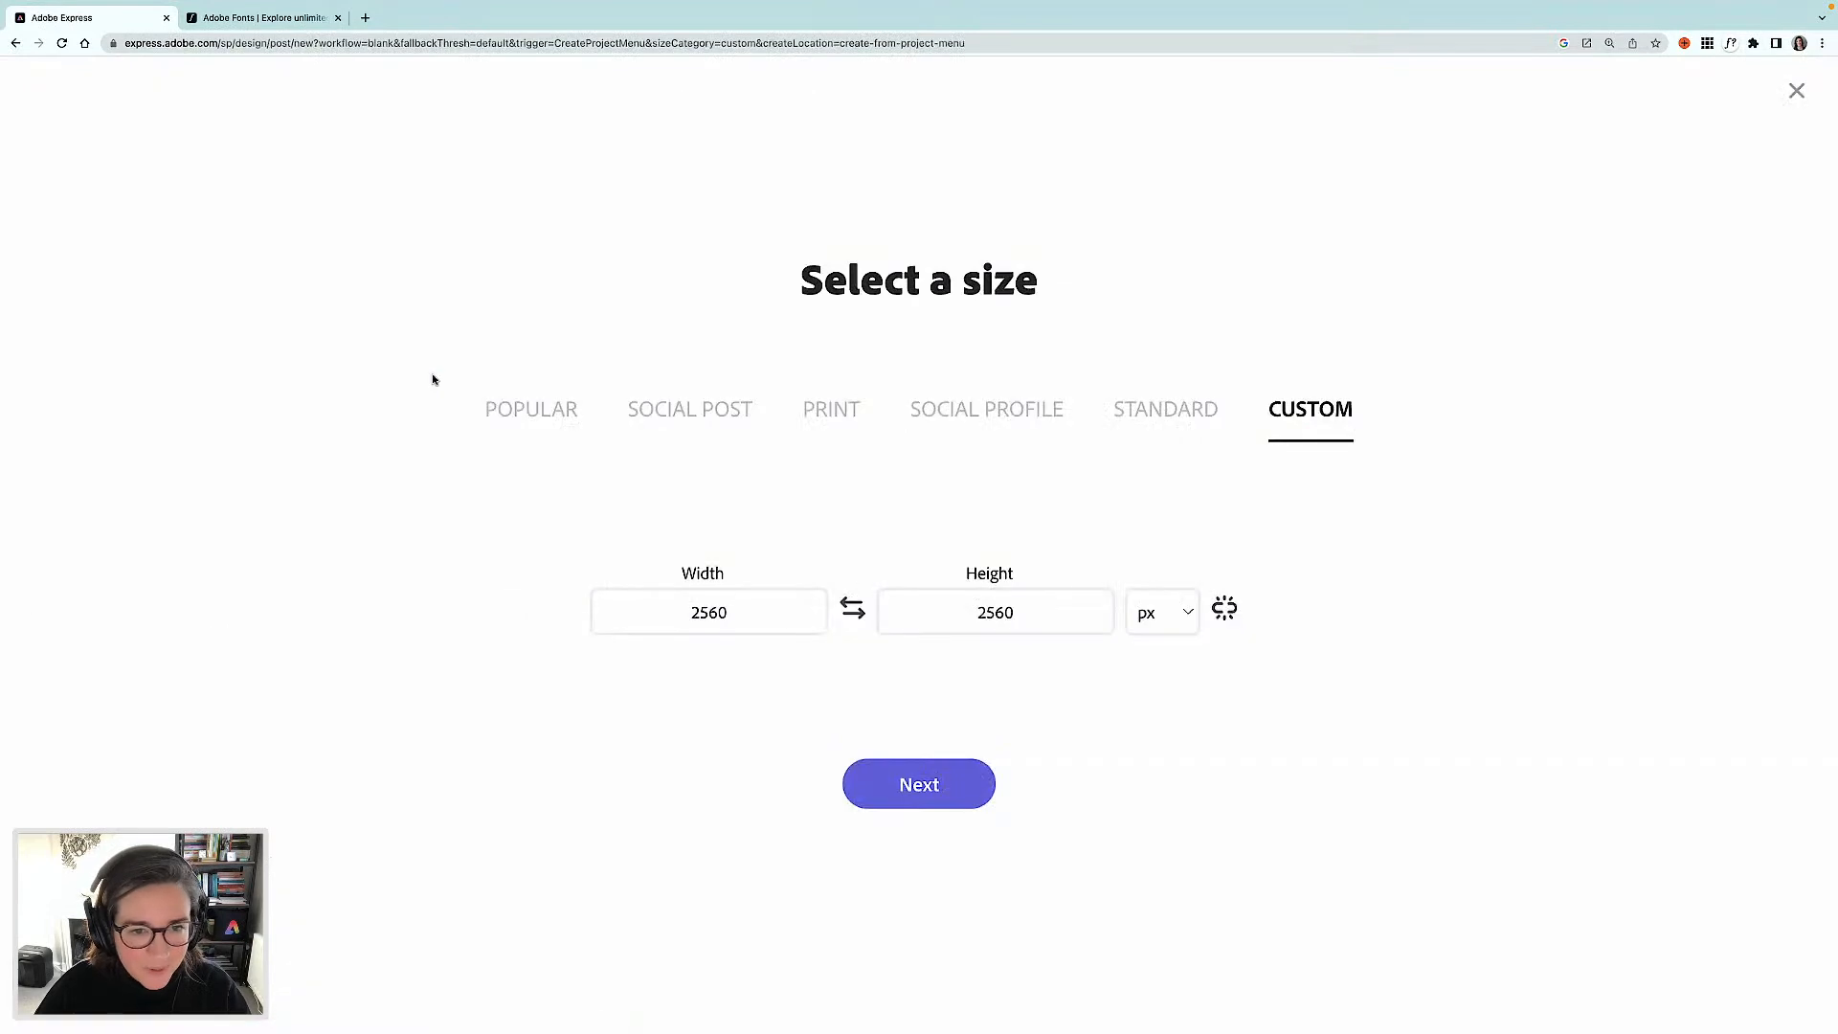
pyautogui.click(1188, 615)
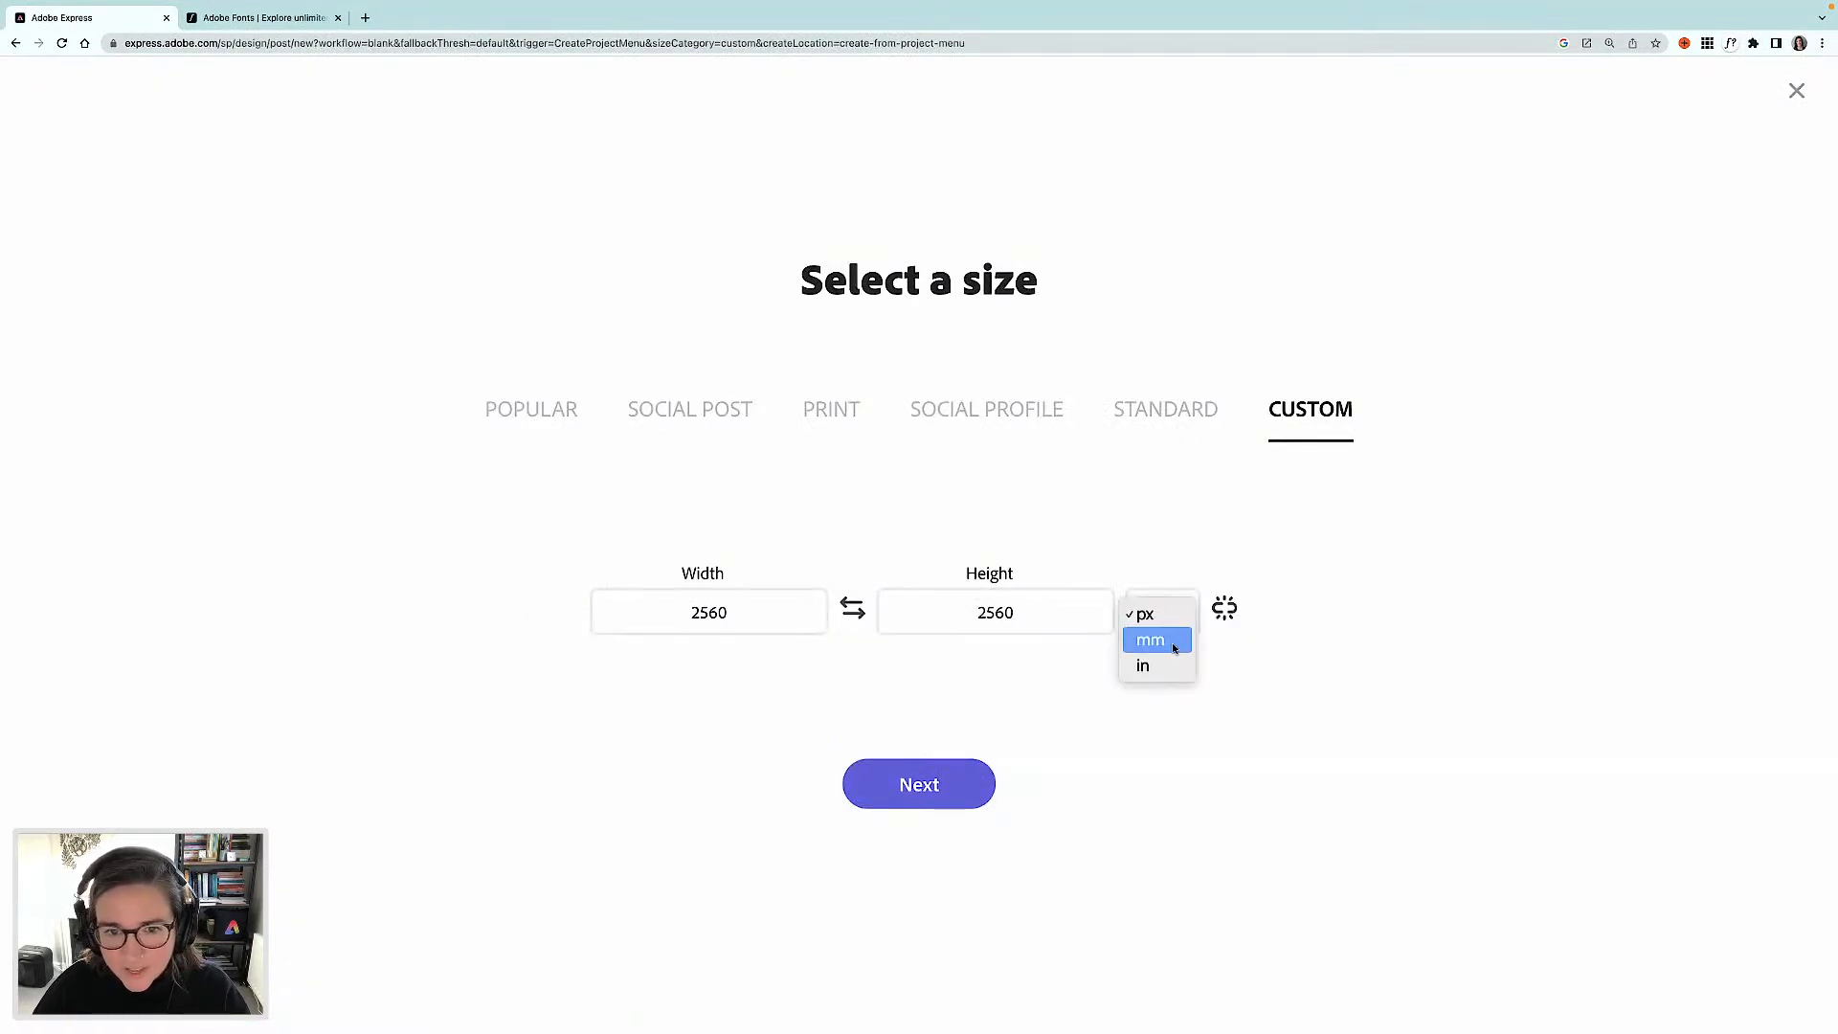
pyautogui.click(1172, 648)
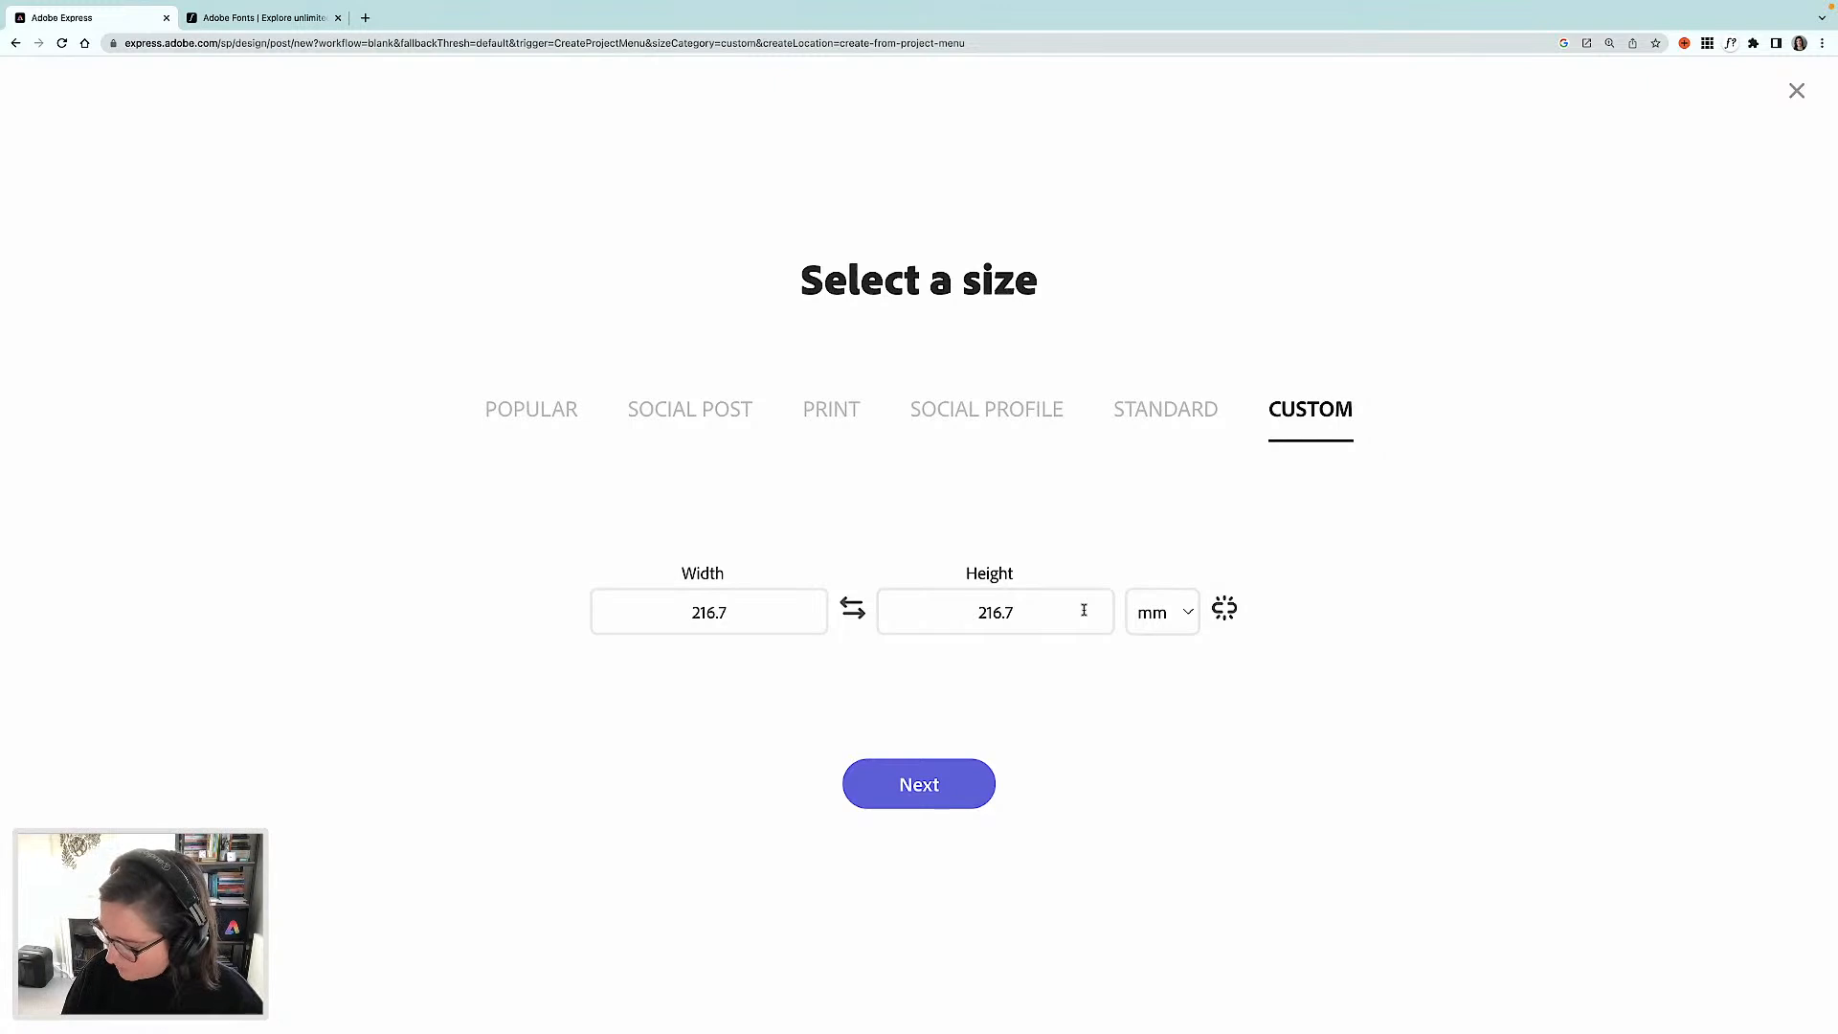
# - Set the height to 111 mm and the width to 155 mm, and create the blank canvas
pyautogui.click(986, 612)
pyautogui.moveTo(1013, 612); pyautogui.dragTo(976, 613)
pyautogui.write('111')
pyautogui.click(724, 612)
pyautogui.moveTo(724, 612); pyautogui.dragTo(690, 612)
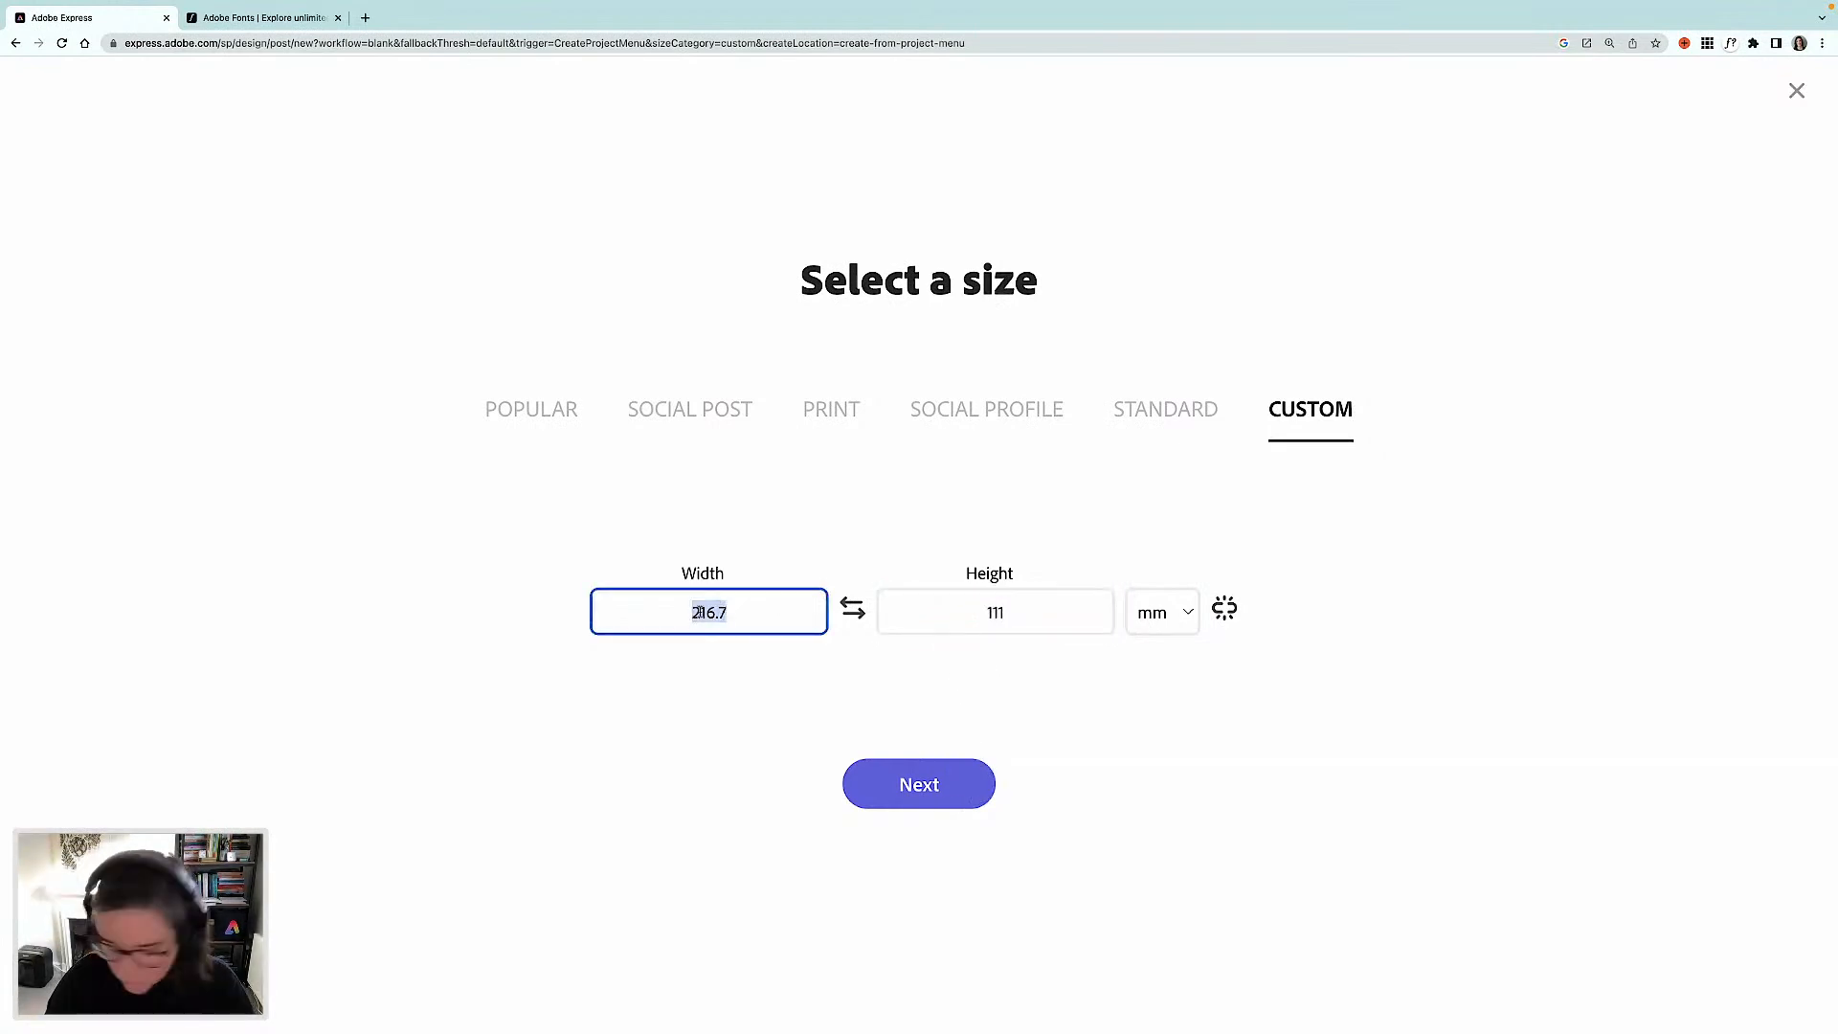
pyautogui.write('155')
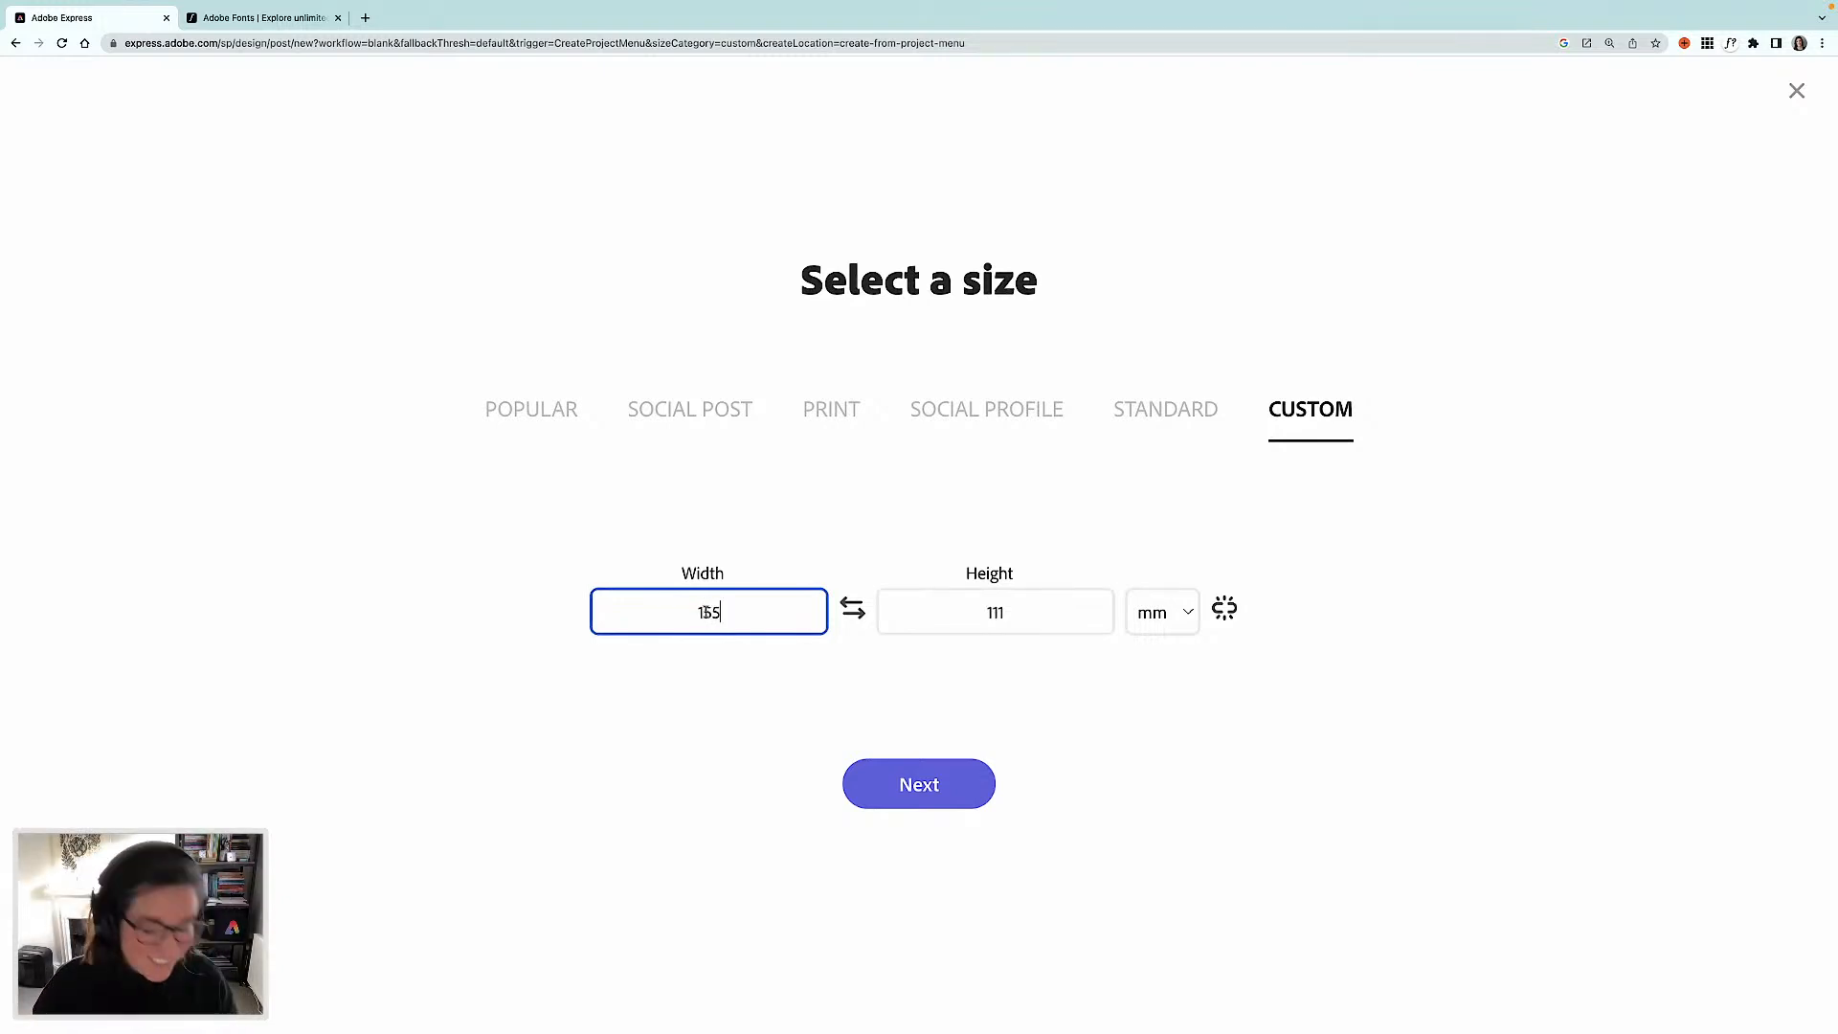
pyautogui.click(924, 787)
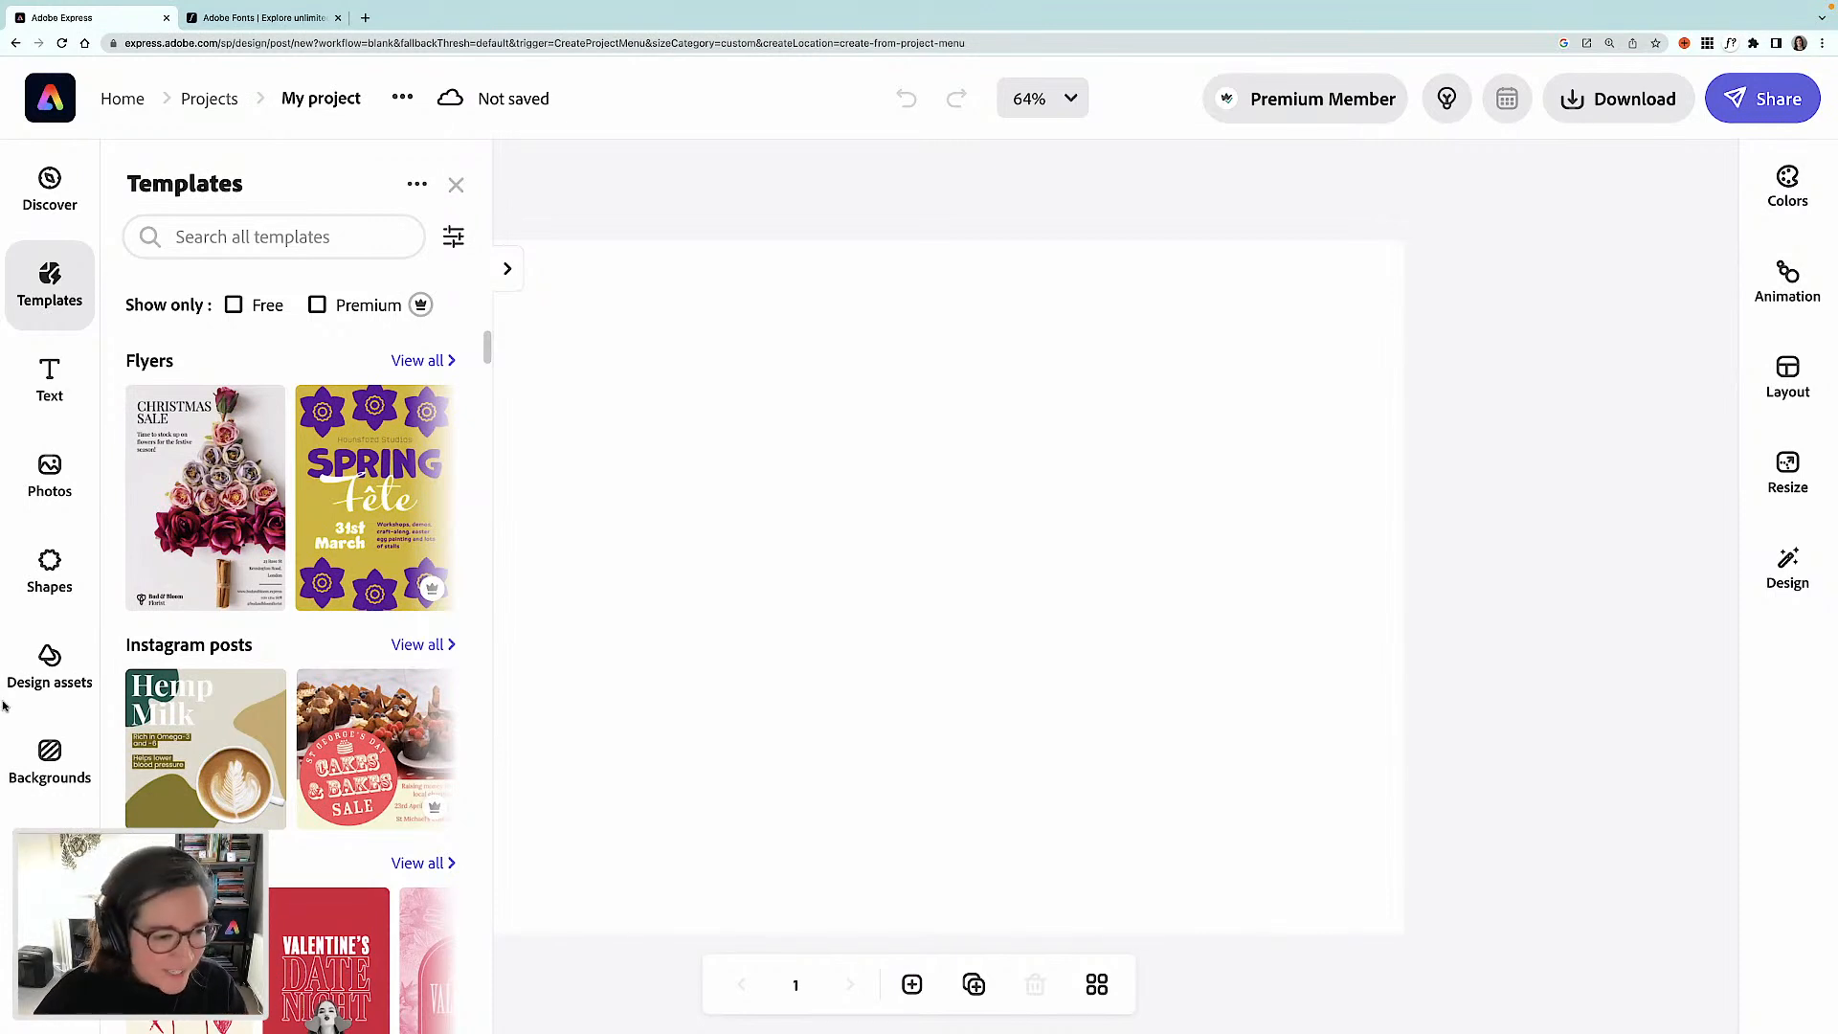
# - Search the design assets for "bat" and add the black engraved bat with spread wings to the canvas
pyautogui.click(52, 668)
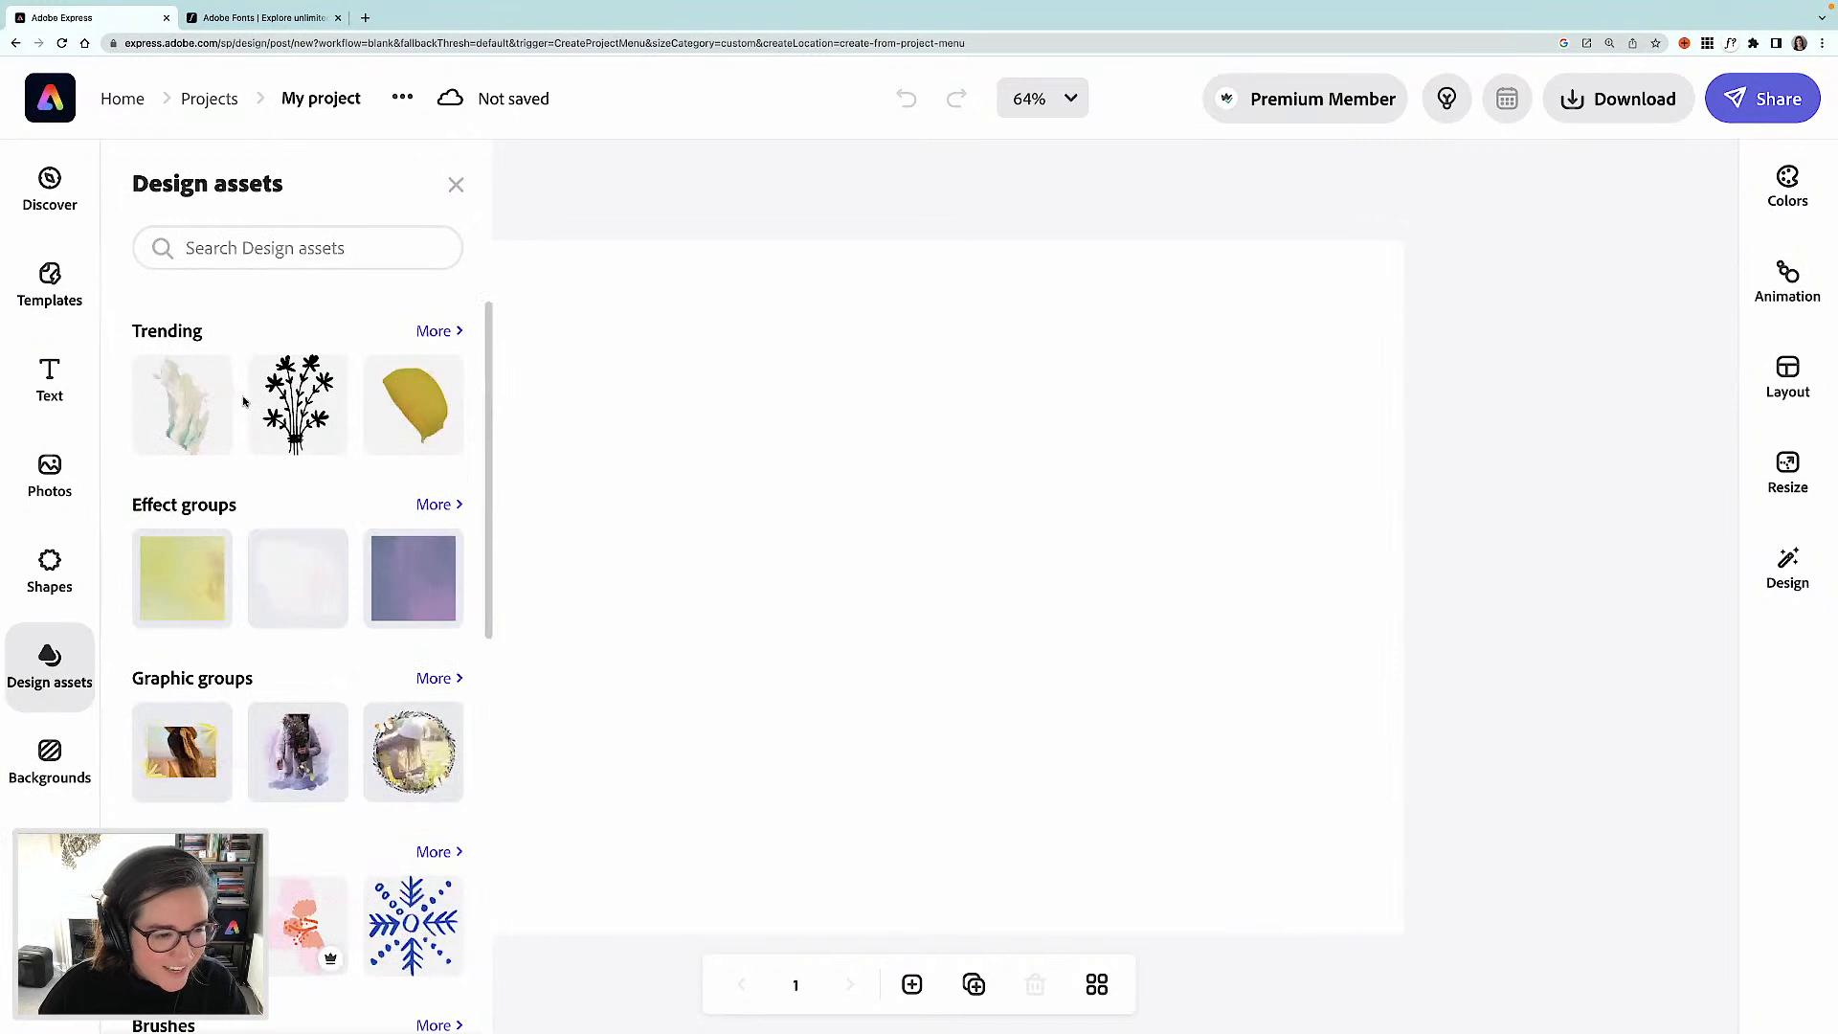
pyautogui.click(244, 248)
pyautogui.write('bat')
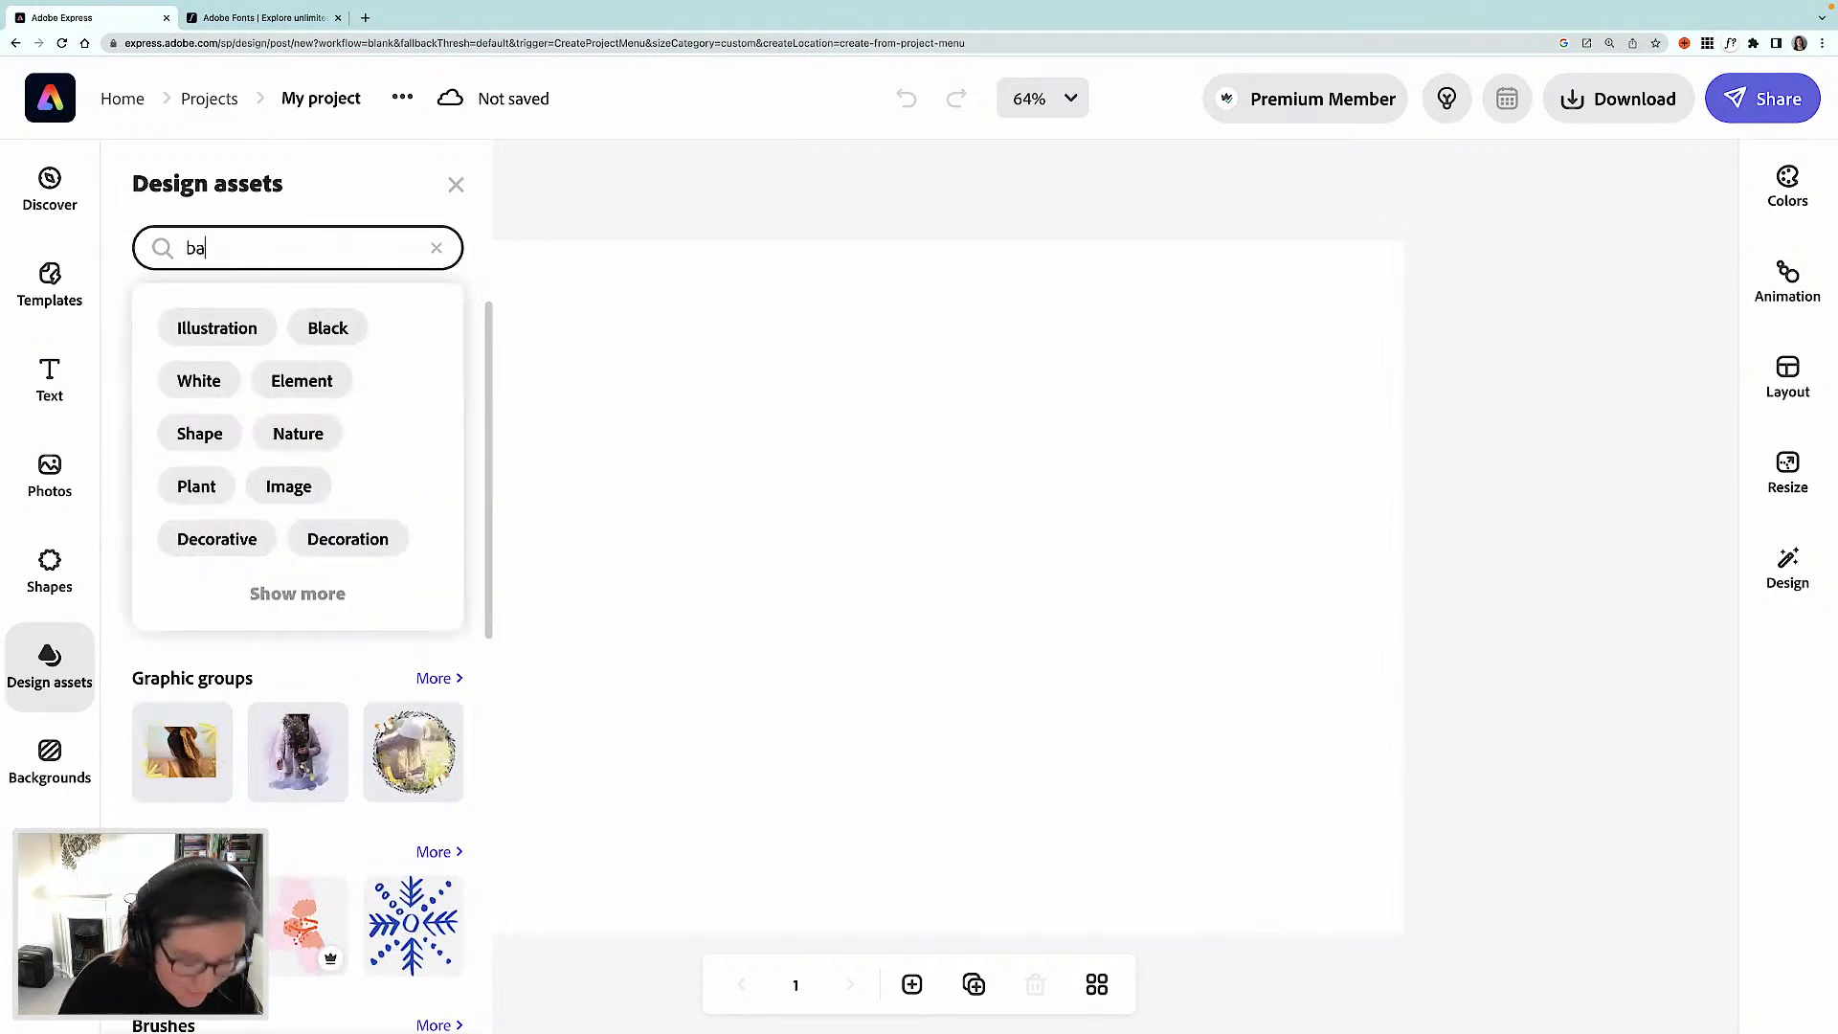
pyautogui.press('Return')
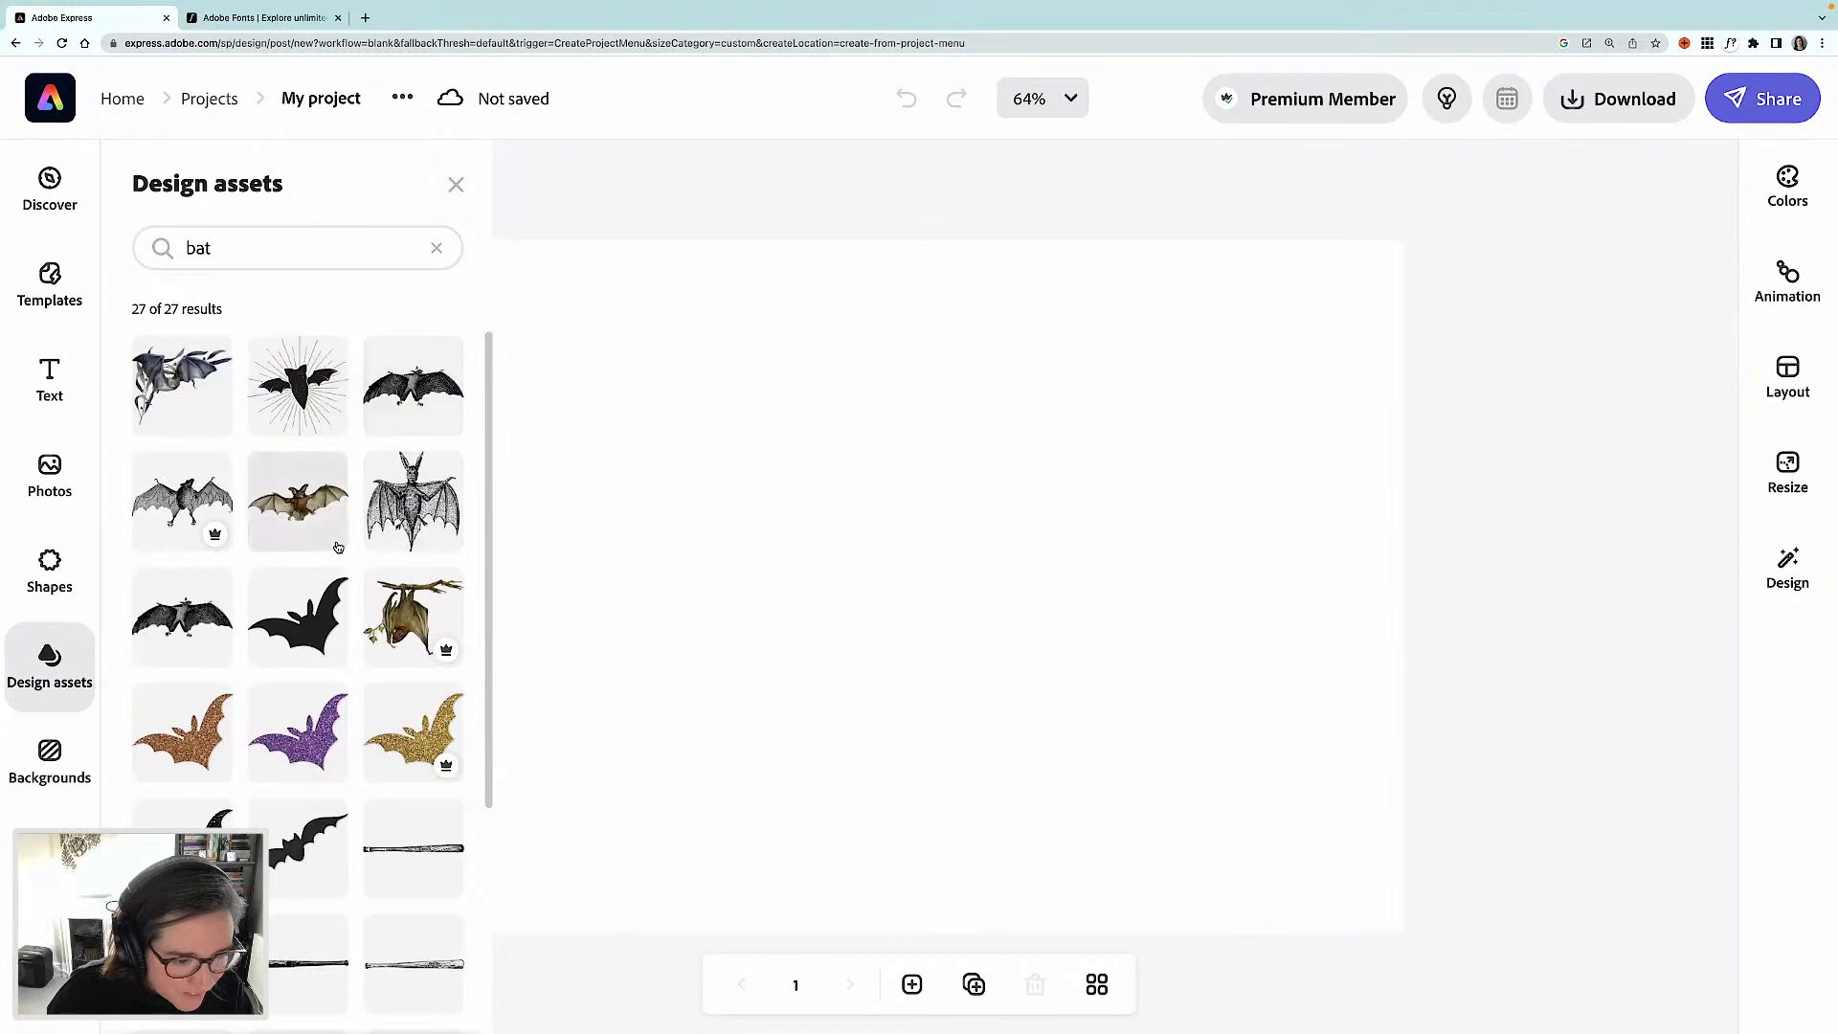
pyautogui.scroll(-4, 338, 547)
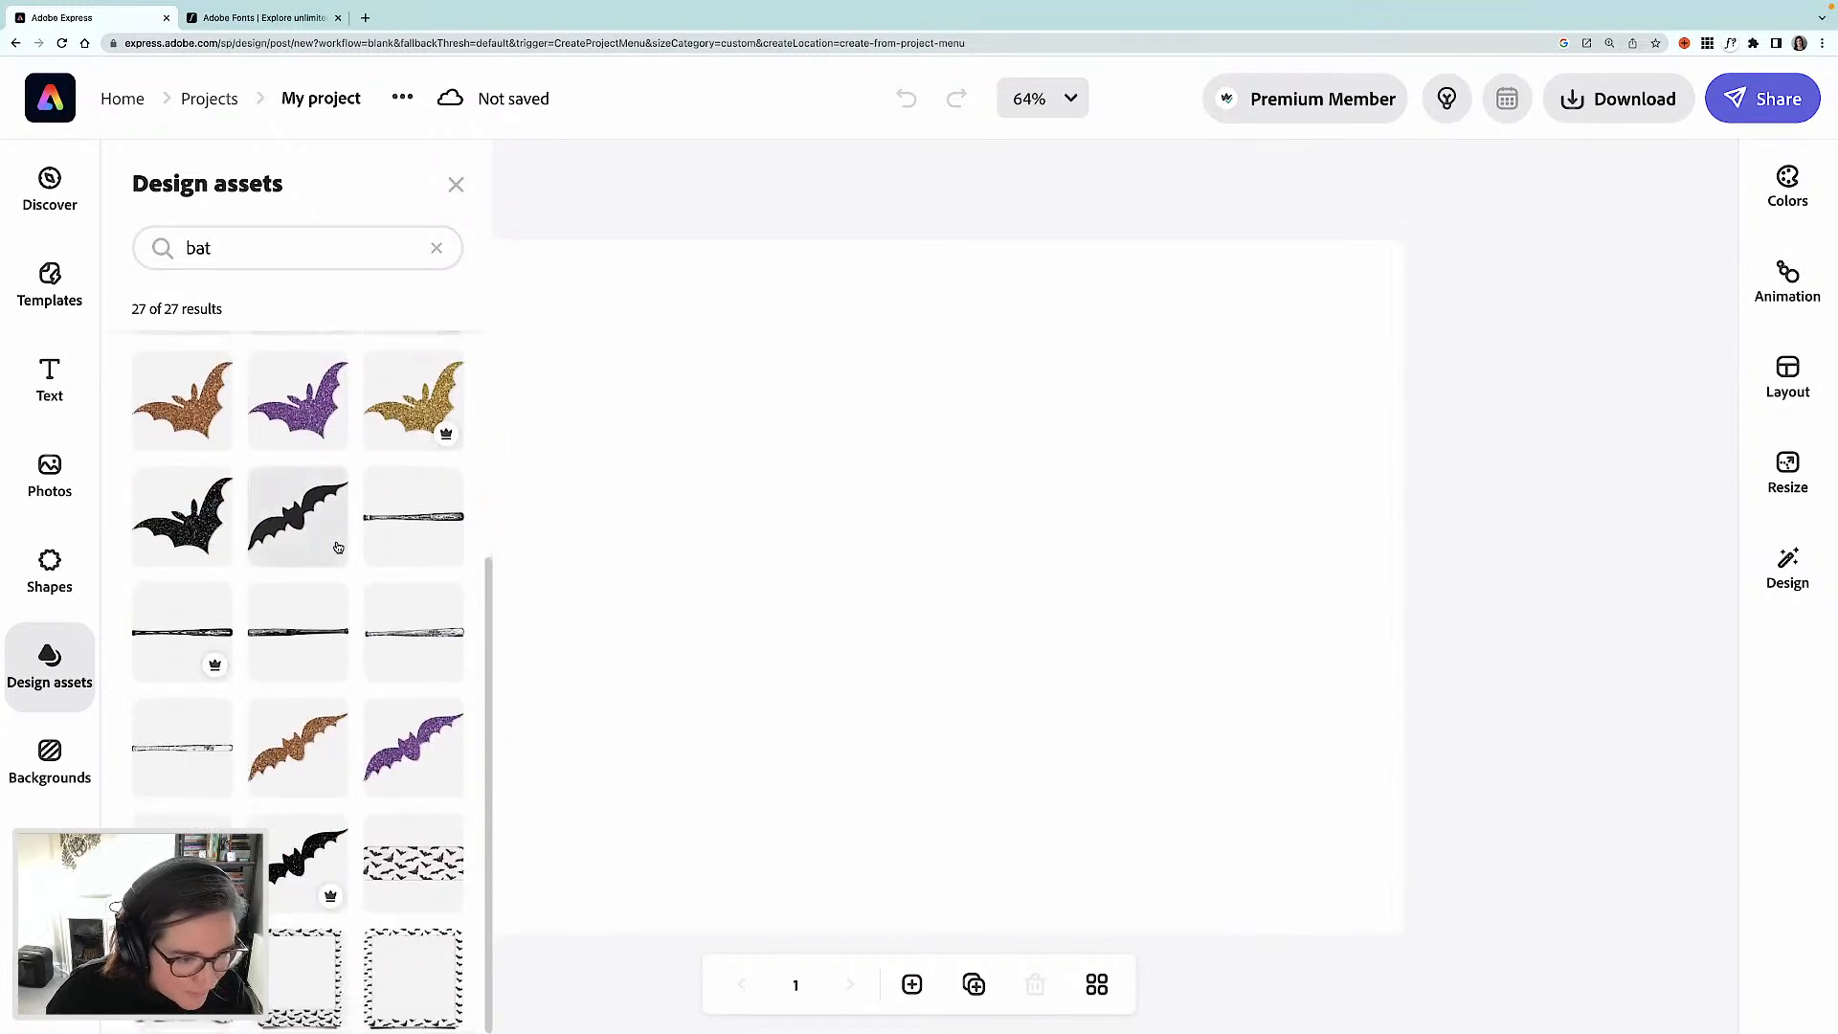
pyautogui.scroll(3, 336, 540)
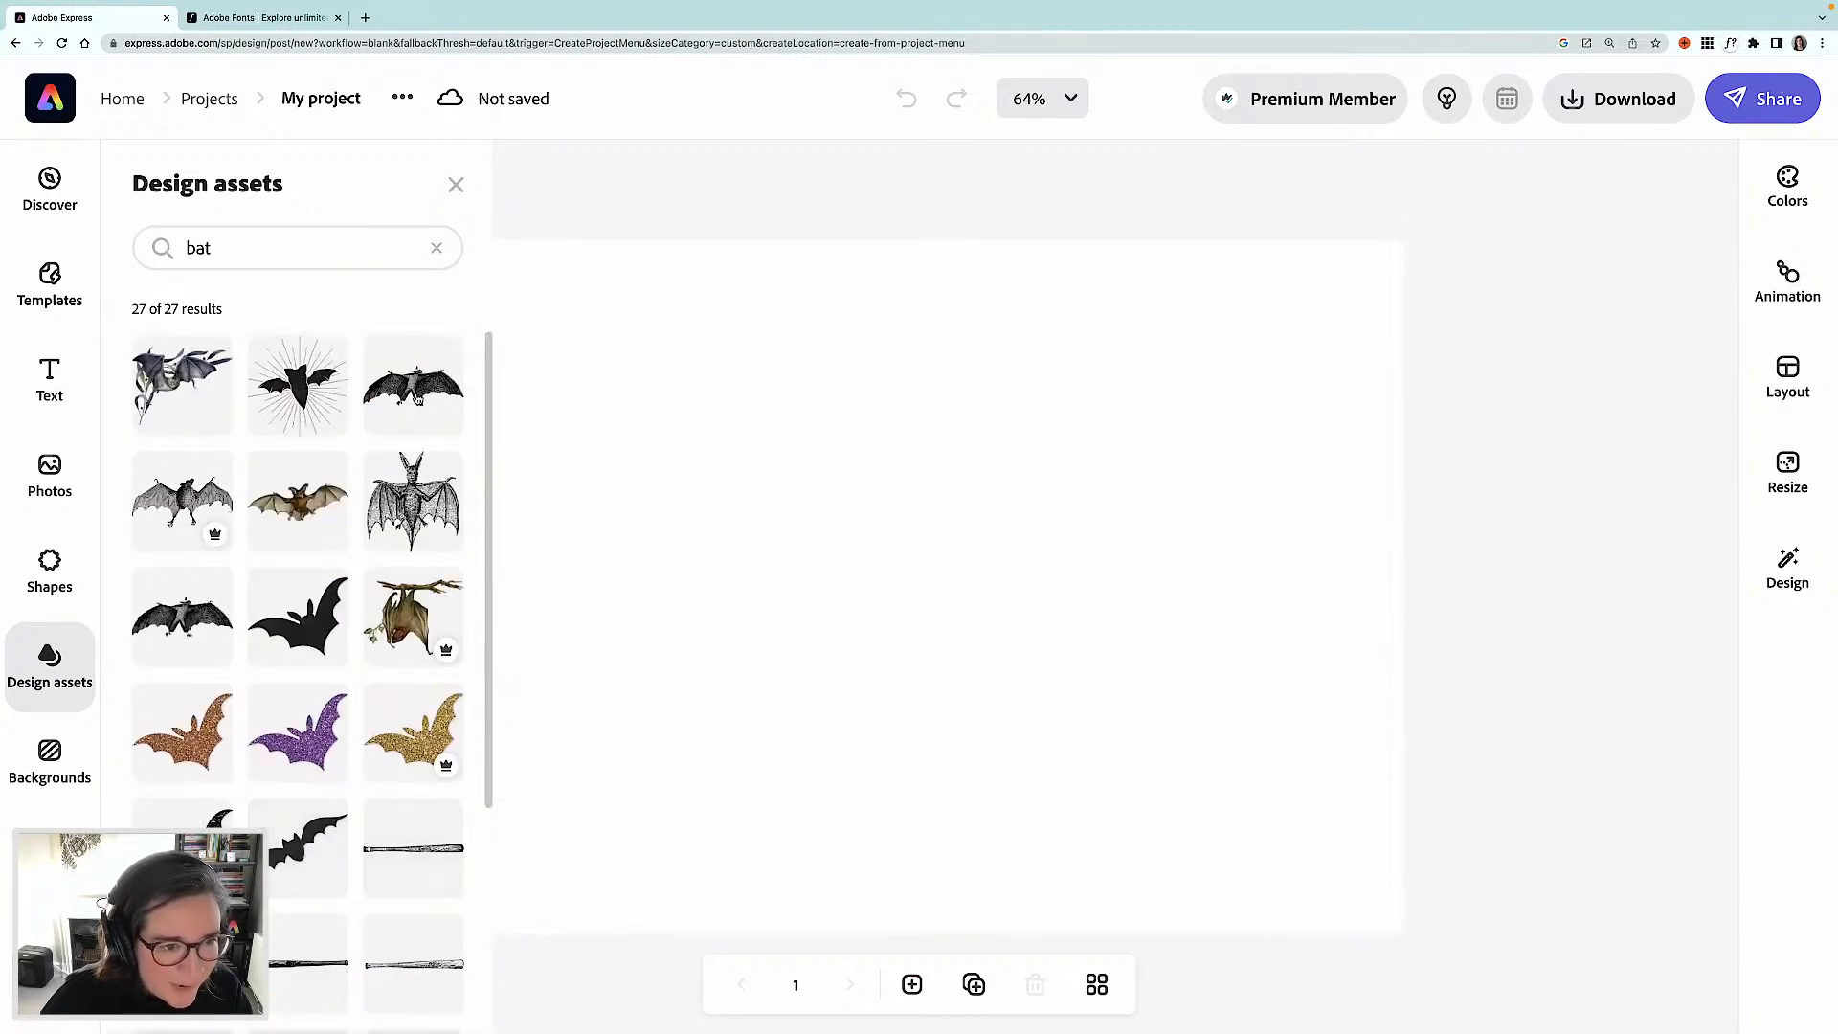
pyautogui.click(409, 395)
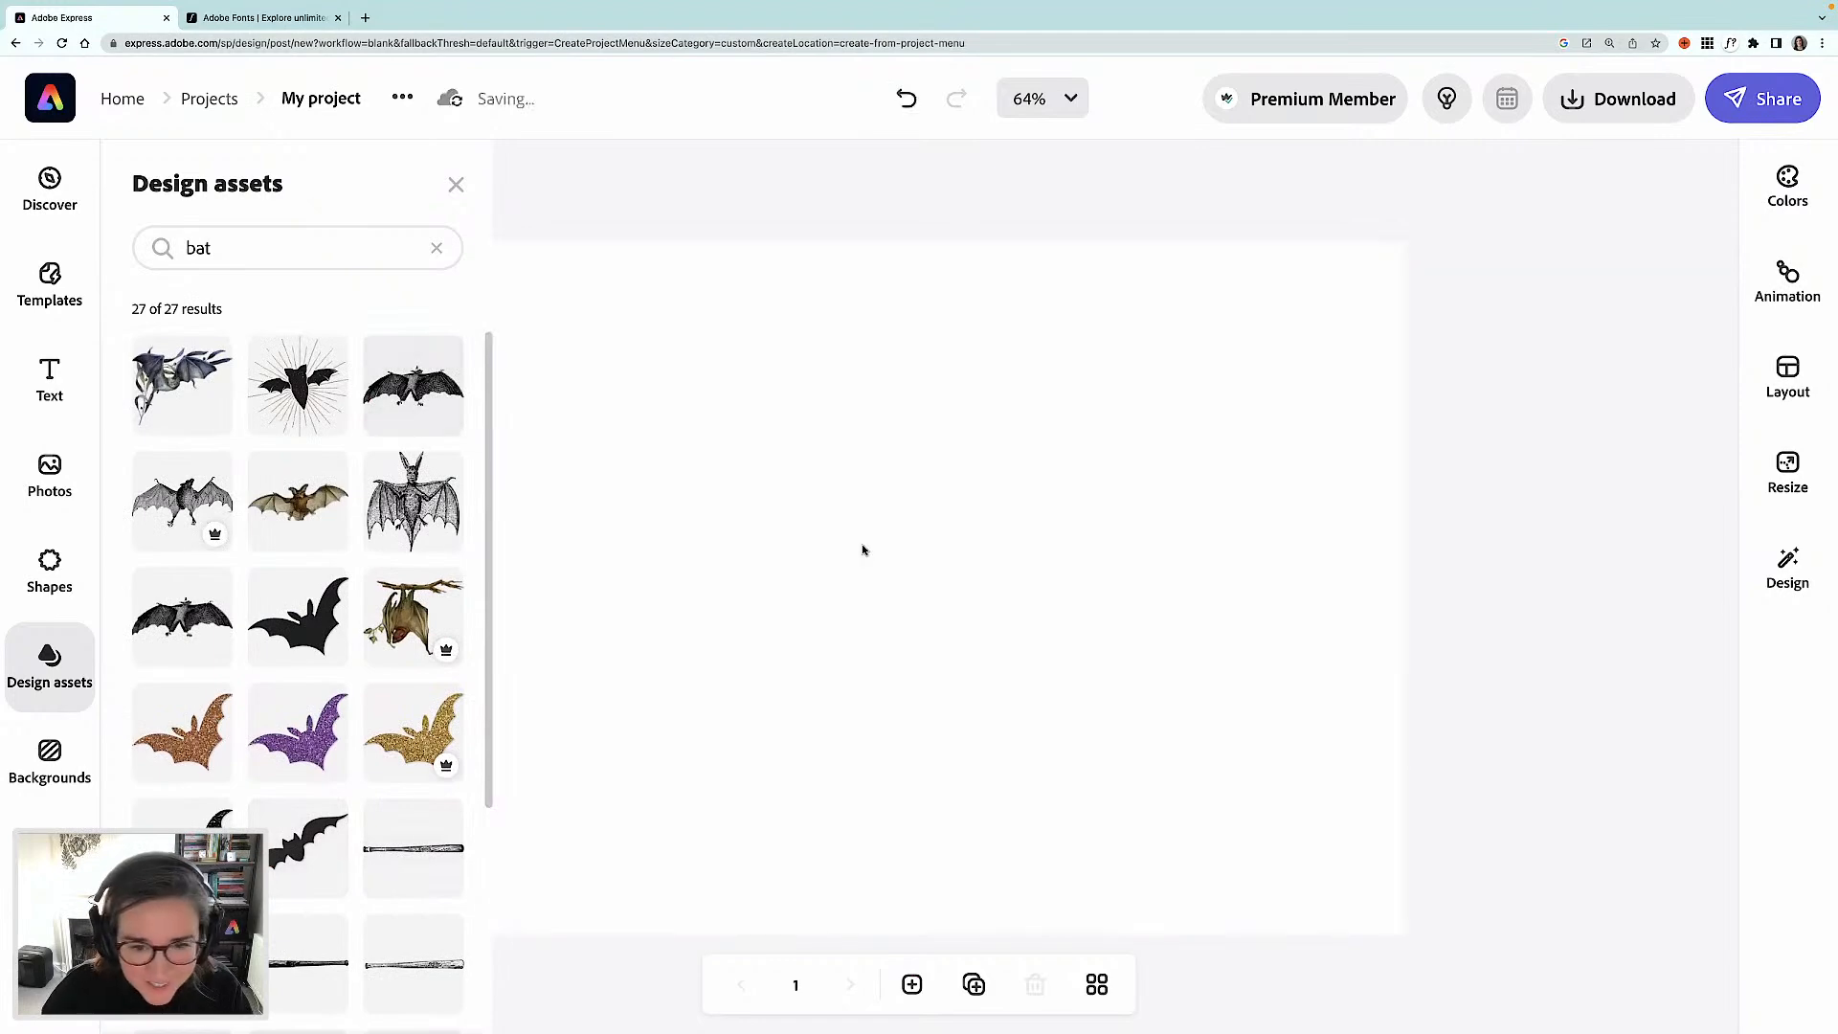
# - Shrink the bat illustration and position it near the centre of the canvas
pyautogui.moveTo(1194, 477); pyautogui.dragTo(1061, 462)
pyautogui.moveTo(899, 519); pyautogui.dragTo(878, 502)
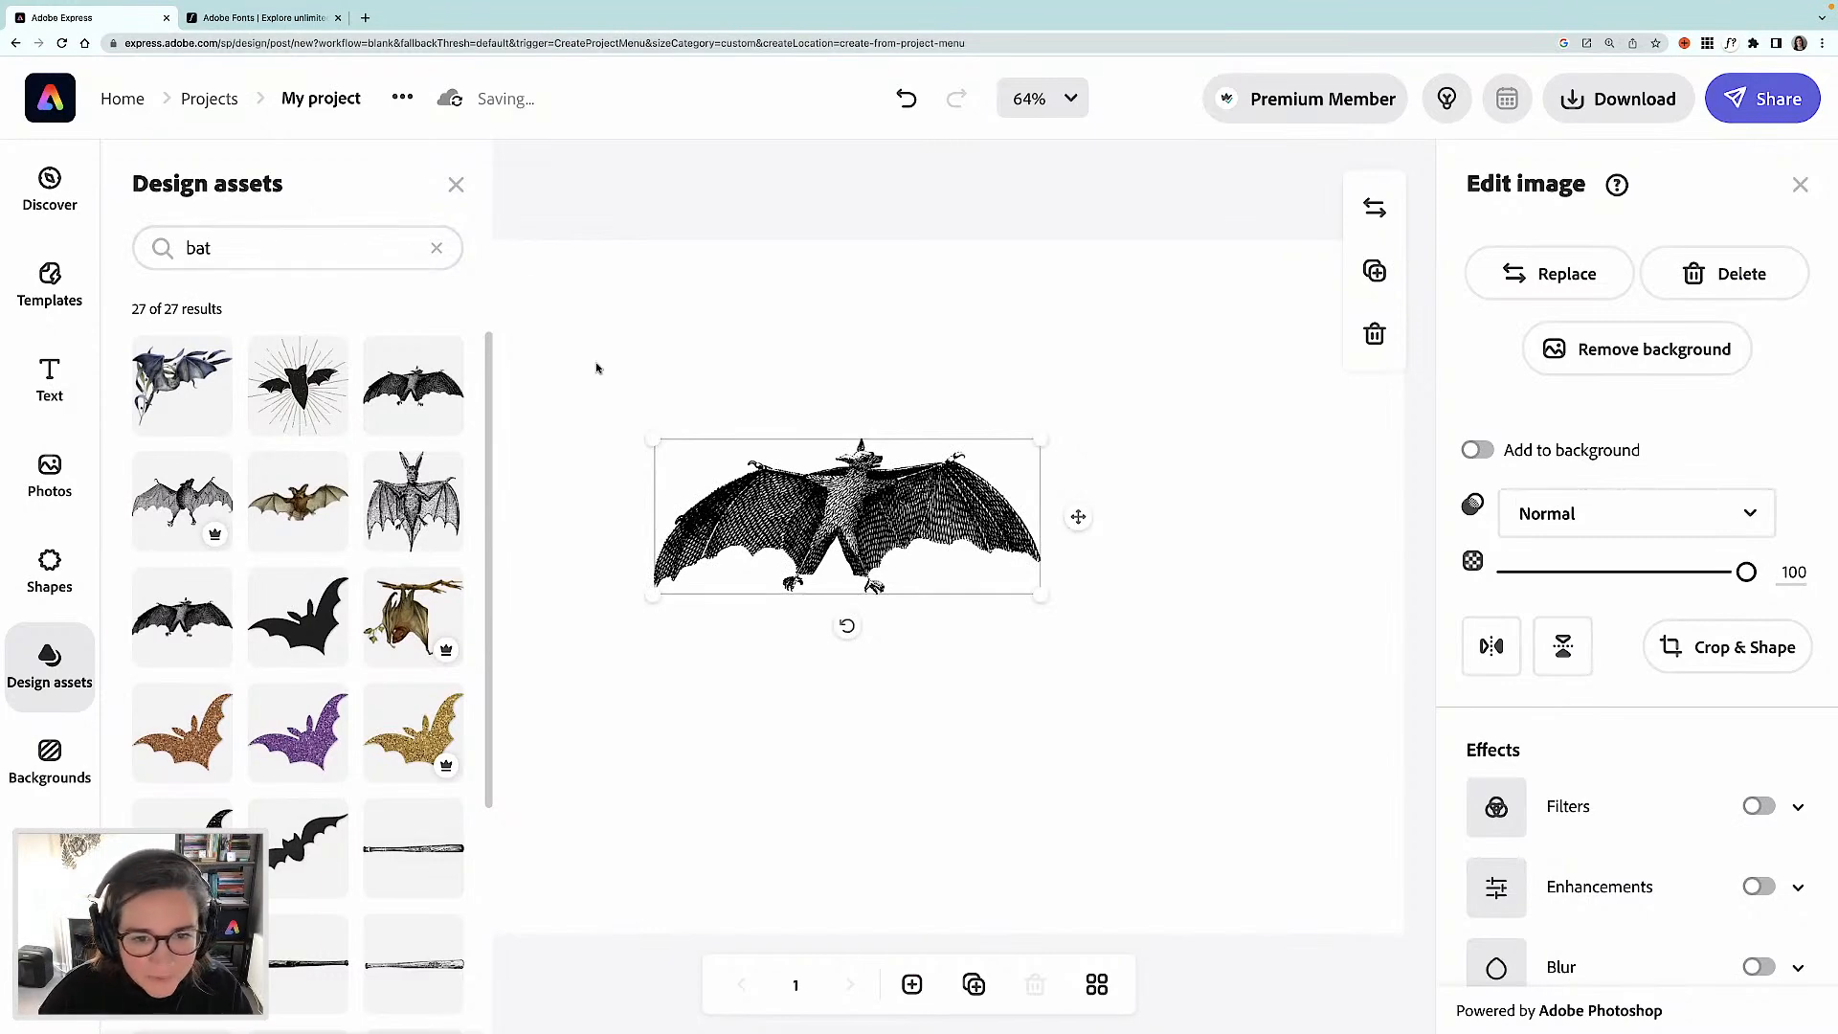
pyautogui.moveTo(652, 441); pyautogui.dragTo(665, 446)
pyautogui.moveTo(1074, 518)
pyautogui.mouseDown()
pyautogui.moveTo(1059, 524)
pyautogui.moveTo(1073, 542)
pyautogui.mouseUp()
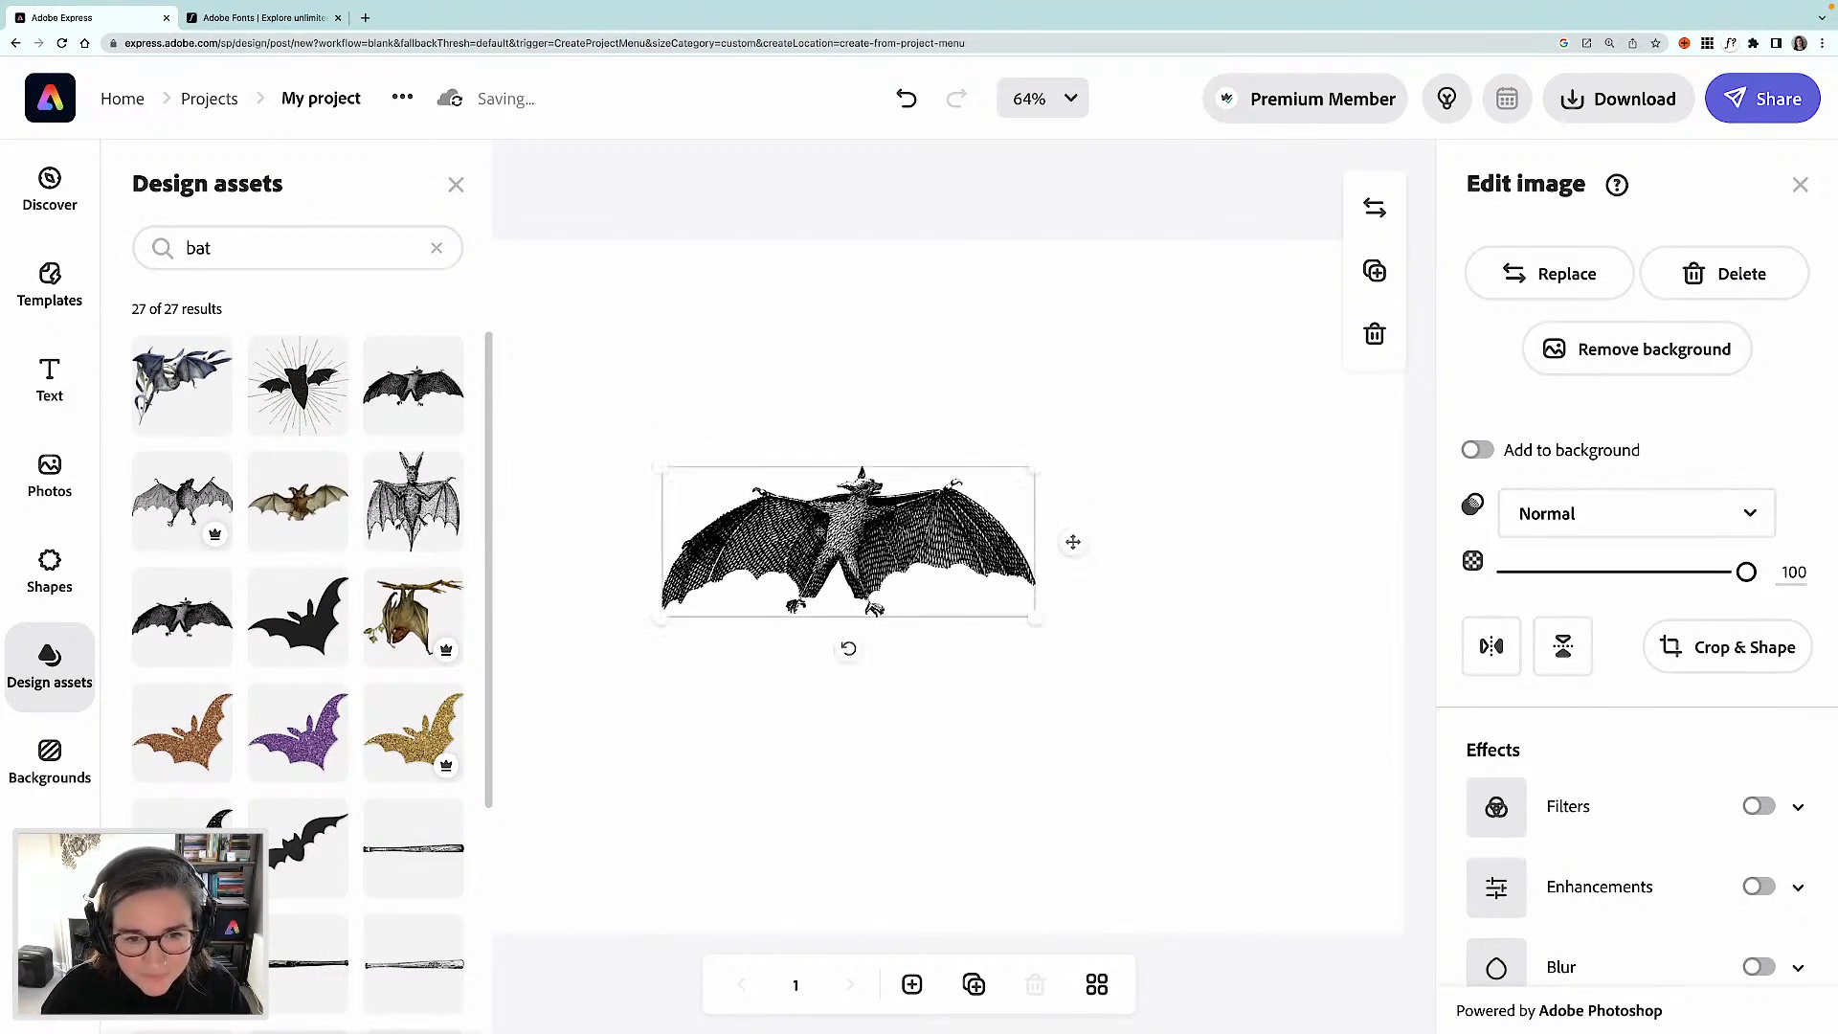
pyautogui.moveTo(1034, 468); pyautogui.dragTo(1010, 480)
pyautogui.moveTo(899, 514); pyautogui.dragTo(910, 505)
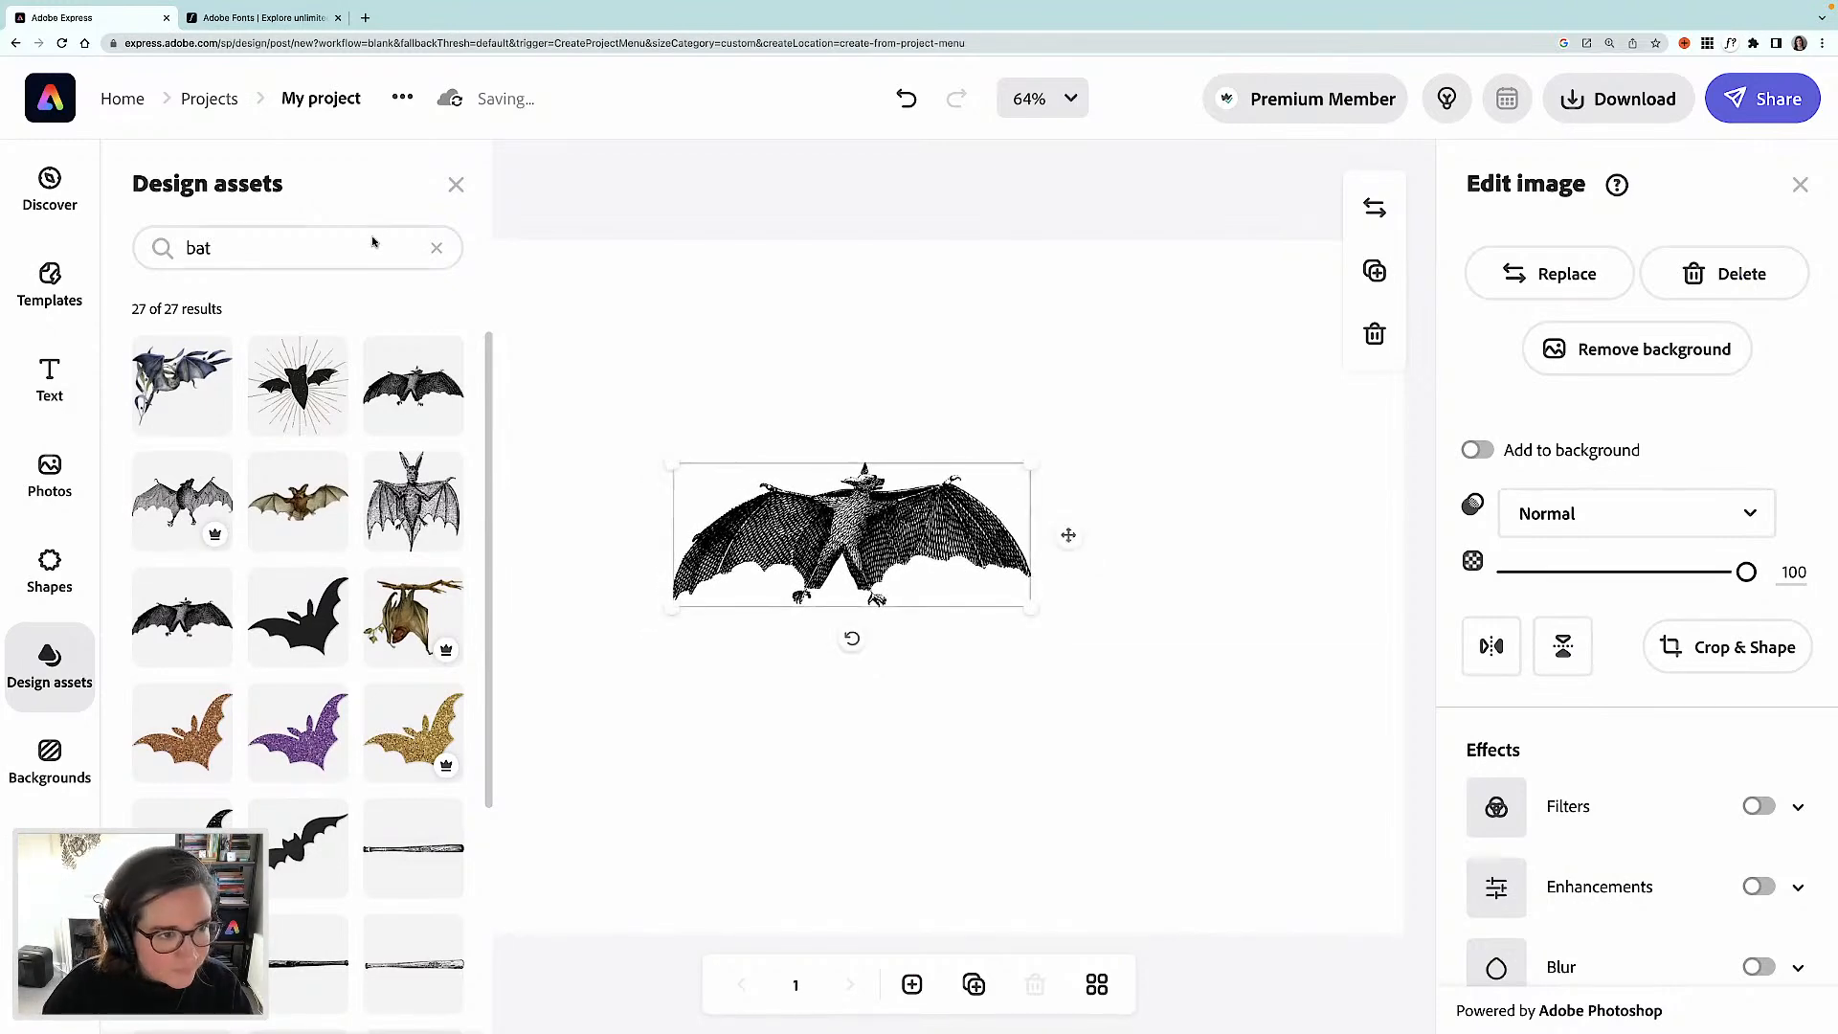
# - Search the design assets for "heart" and place the plain red heart with radiating dashes to the right of the bat
pyautogui.click(437, 248)
pyautogui.click(264, 249)
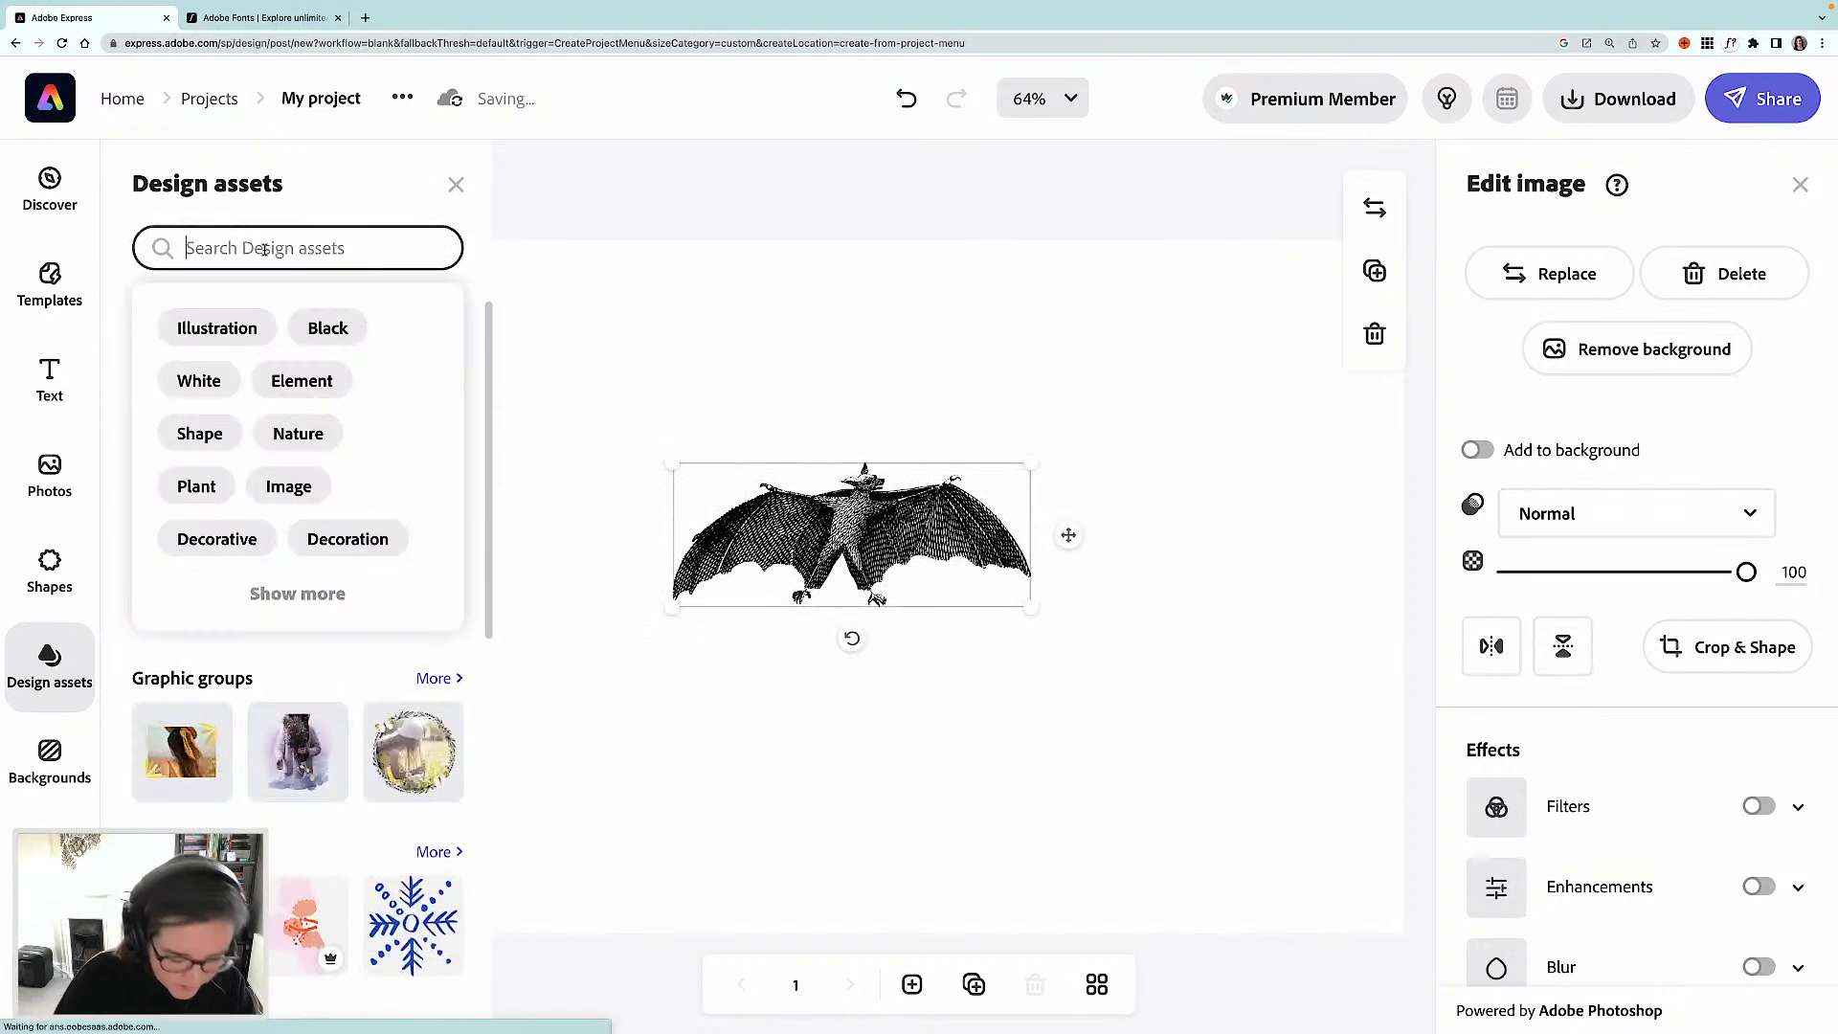
pyautogui.write('heart')
pyautogui.press('Return')
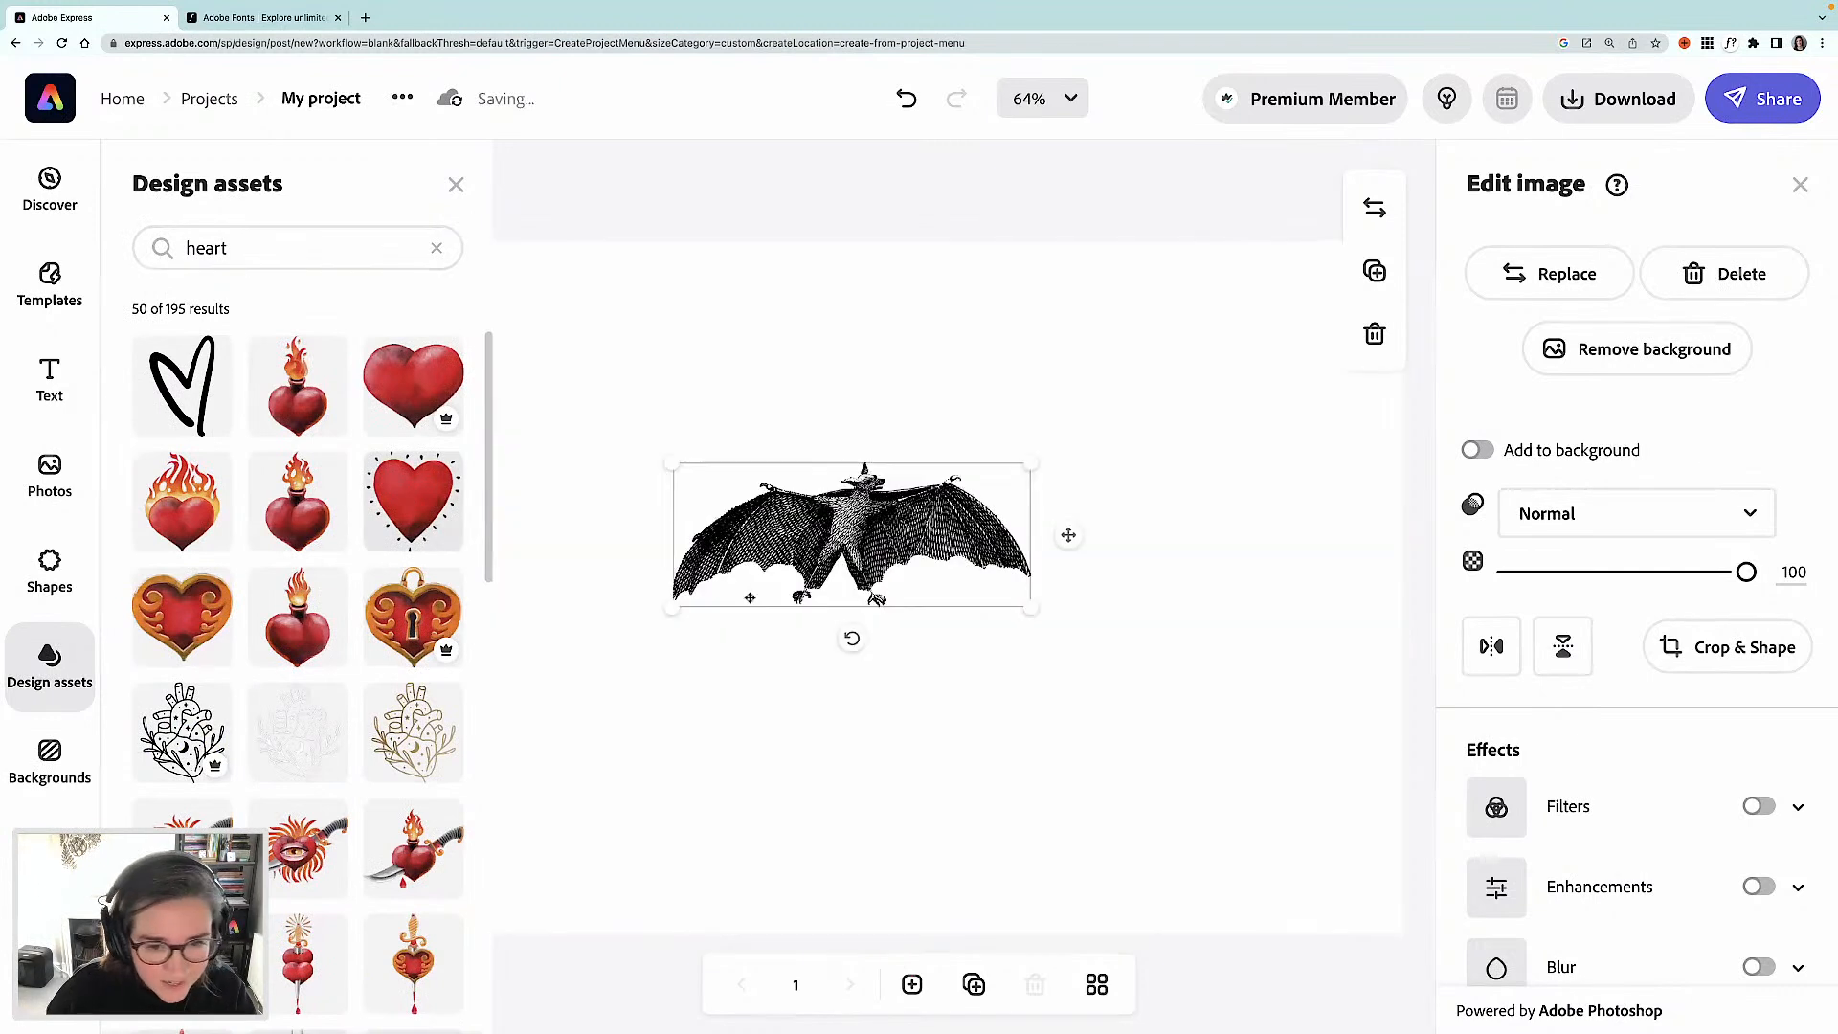
pyautogui.click(403, 499)
pyautogui.moveTo(1043, 403); pyautogui.dragTo(1180, 583)
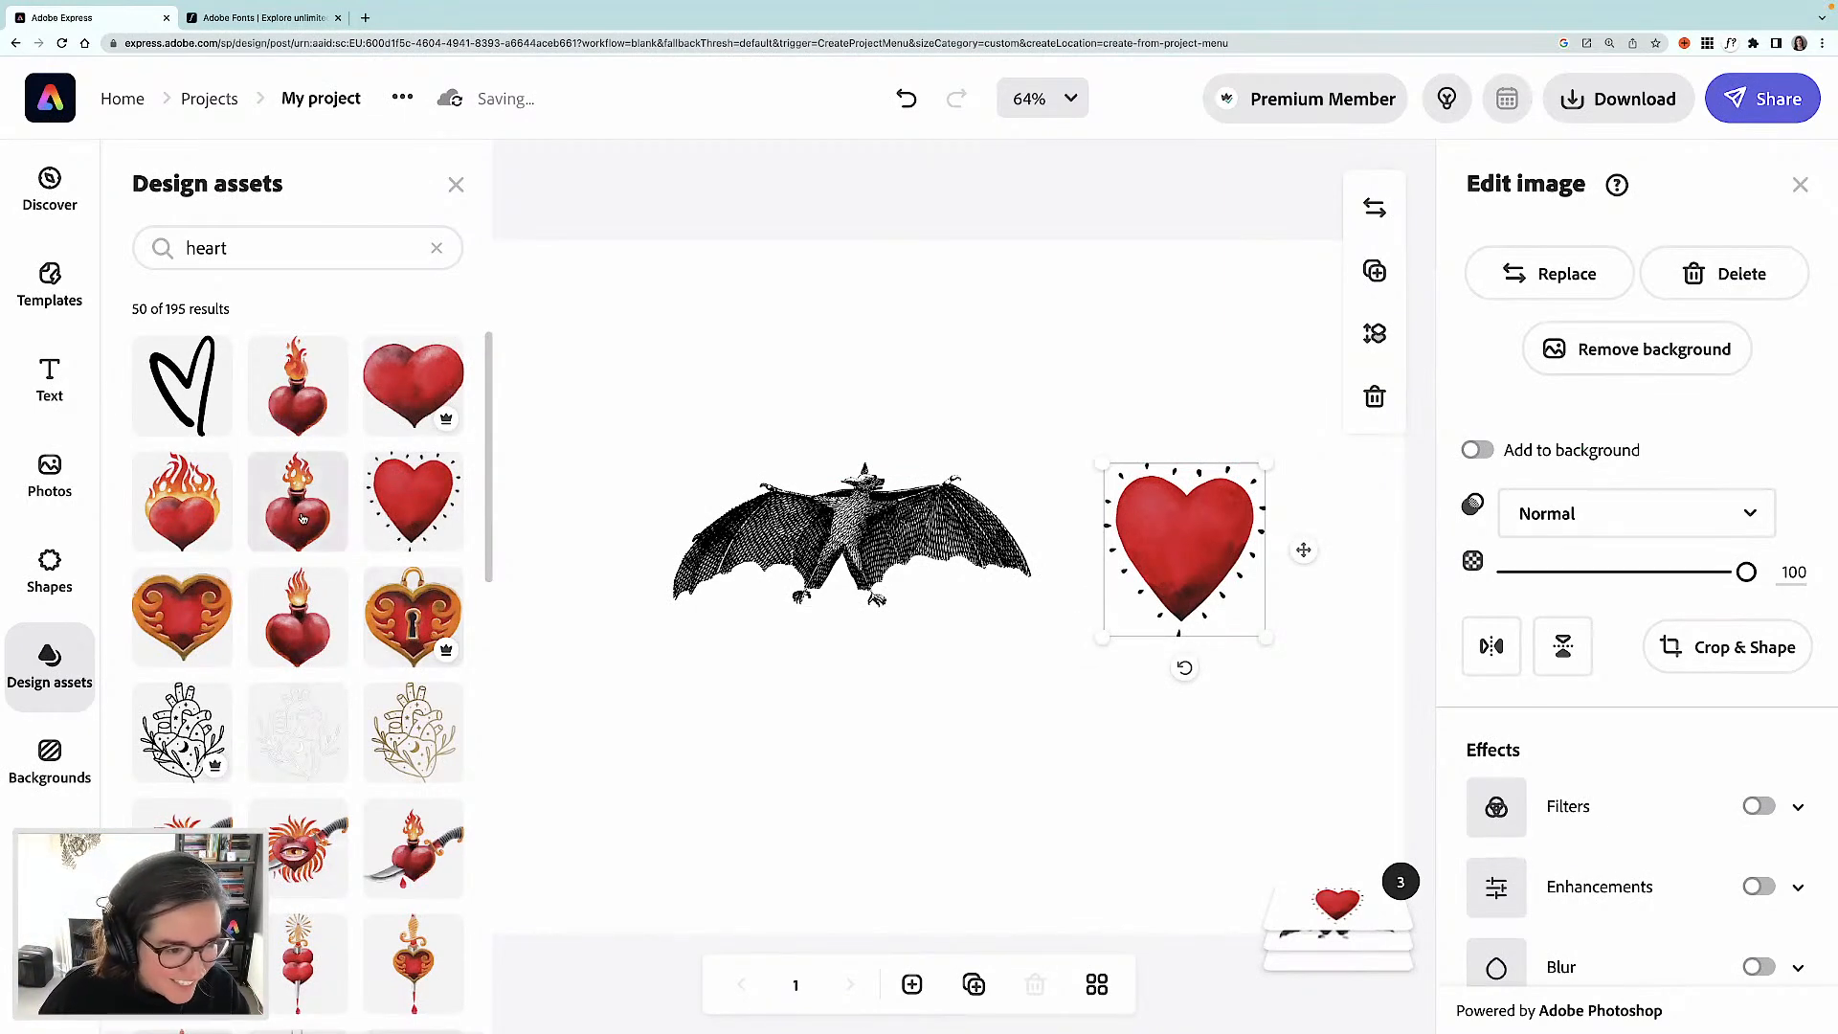
# - Add the bottle-necked flaming red heart, shrink it and place it below and to the left of the bat
pyautogui.moveTo(294, 523); pyautogui.dragTo(815, 722)
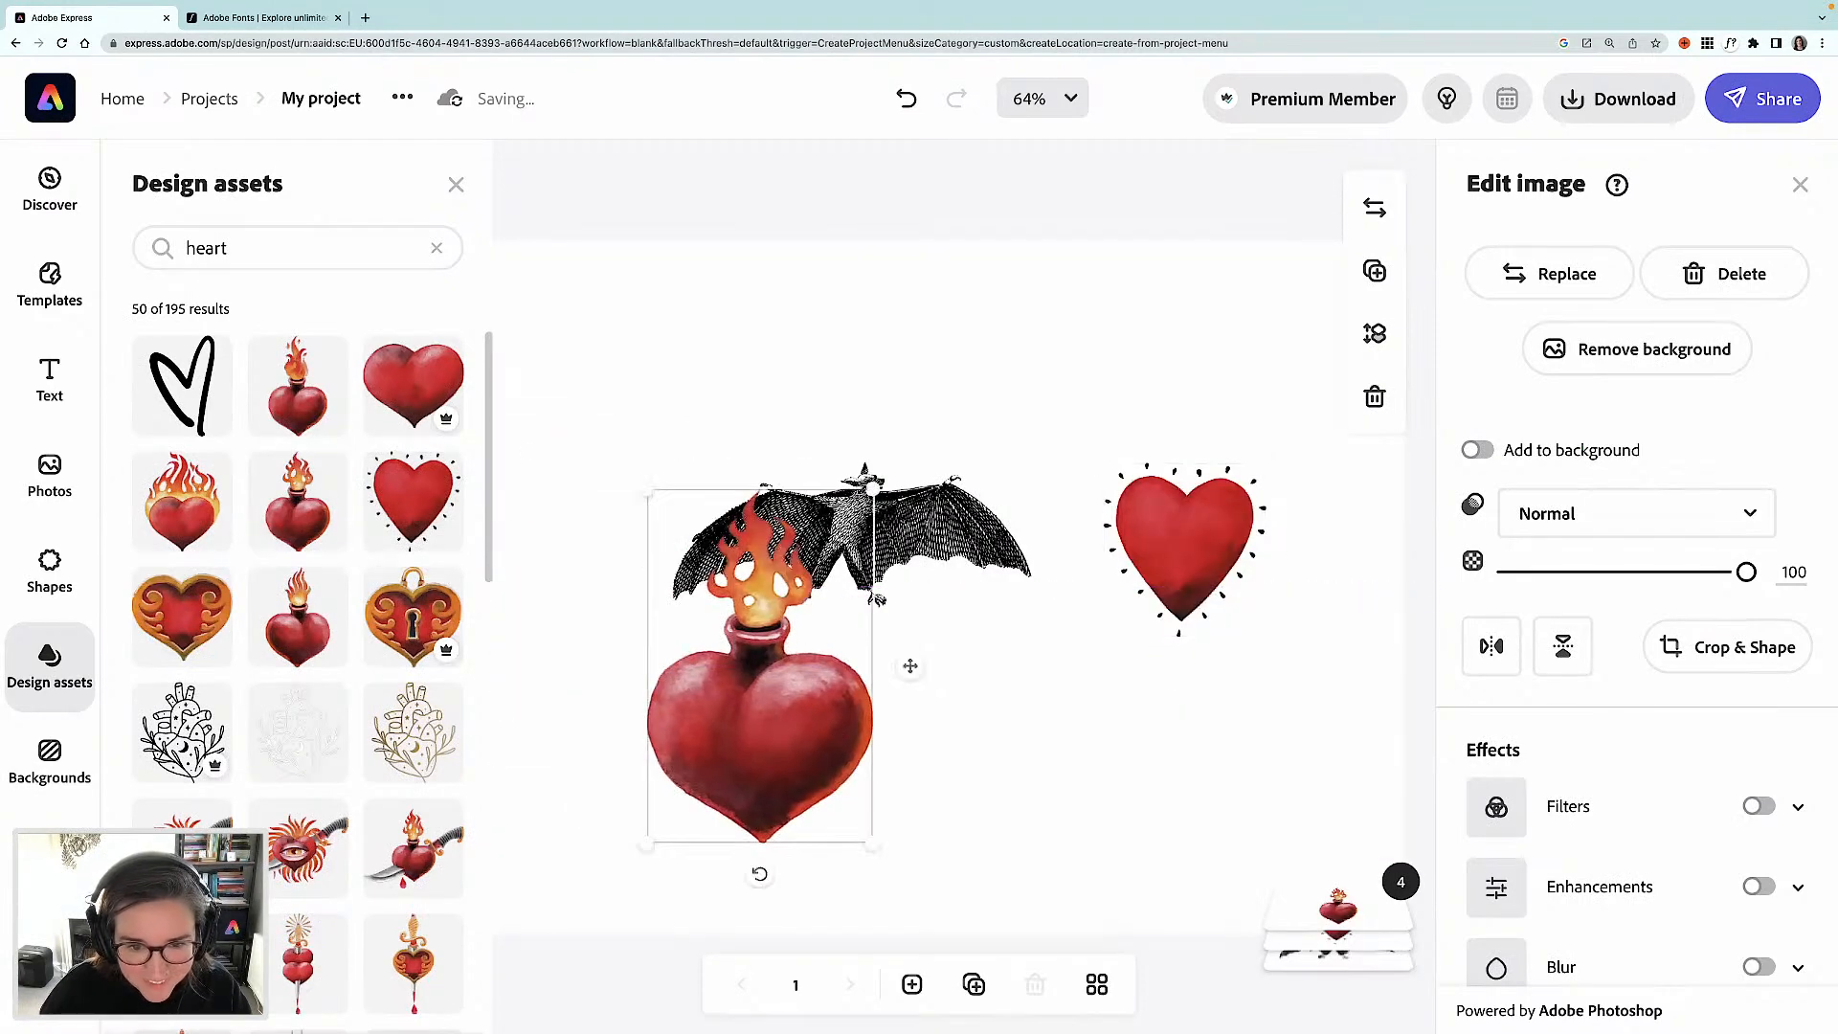
pyautogui.moveTo(870, 489); pyautogui.dragTo(759, 636)
pyautogui.moveTo(724, 769); pyautogui.dragTo(621, 765)
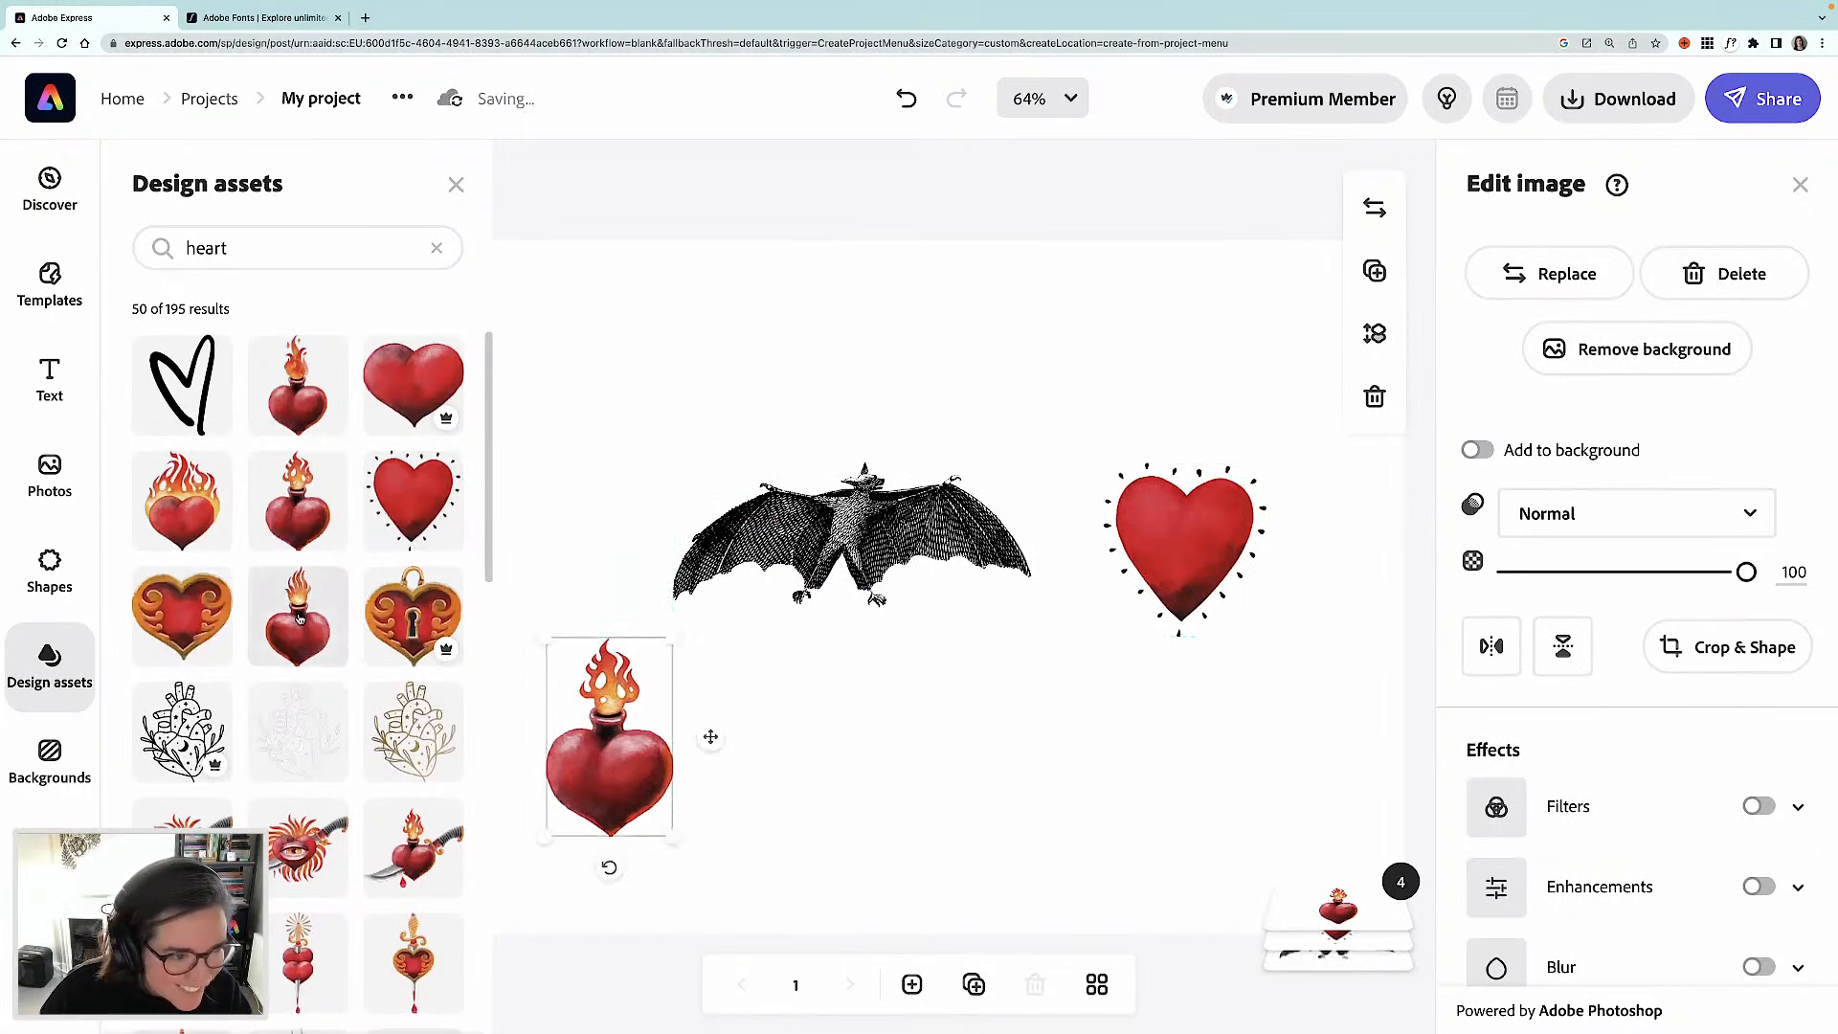
# - Add the red rose heart with the grey flame, scale it down and place it left of the bat above the flaming heart
pyautogui.scroll(-2, 300, 621)
pyautogui.scroll(-5, 299, 621)
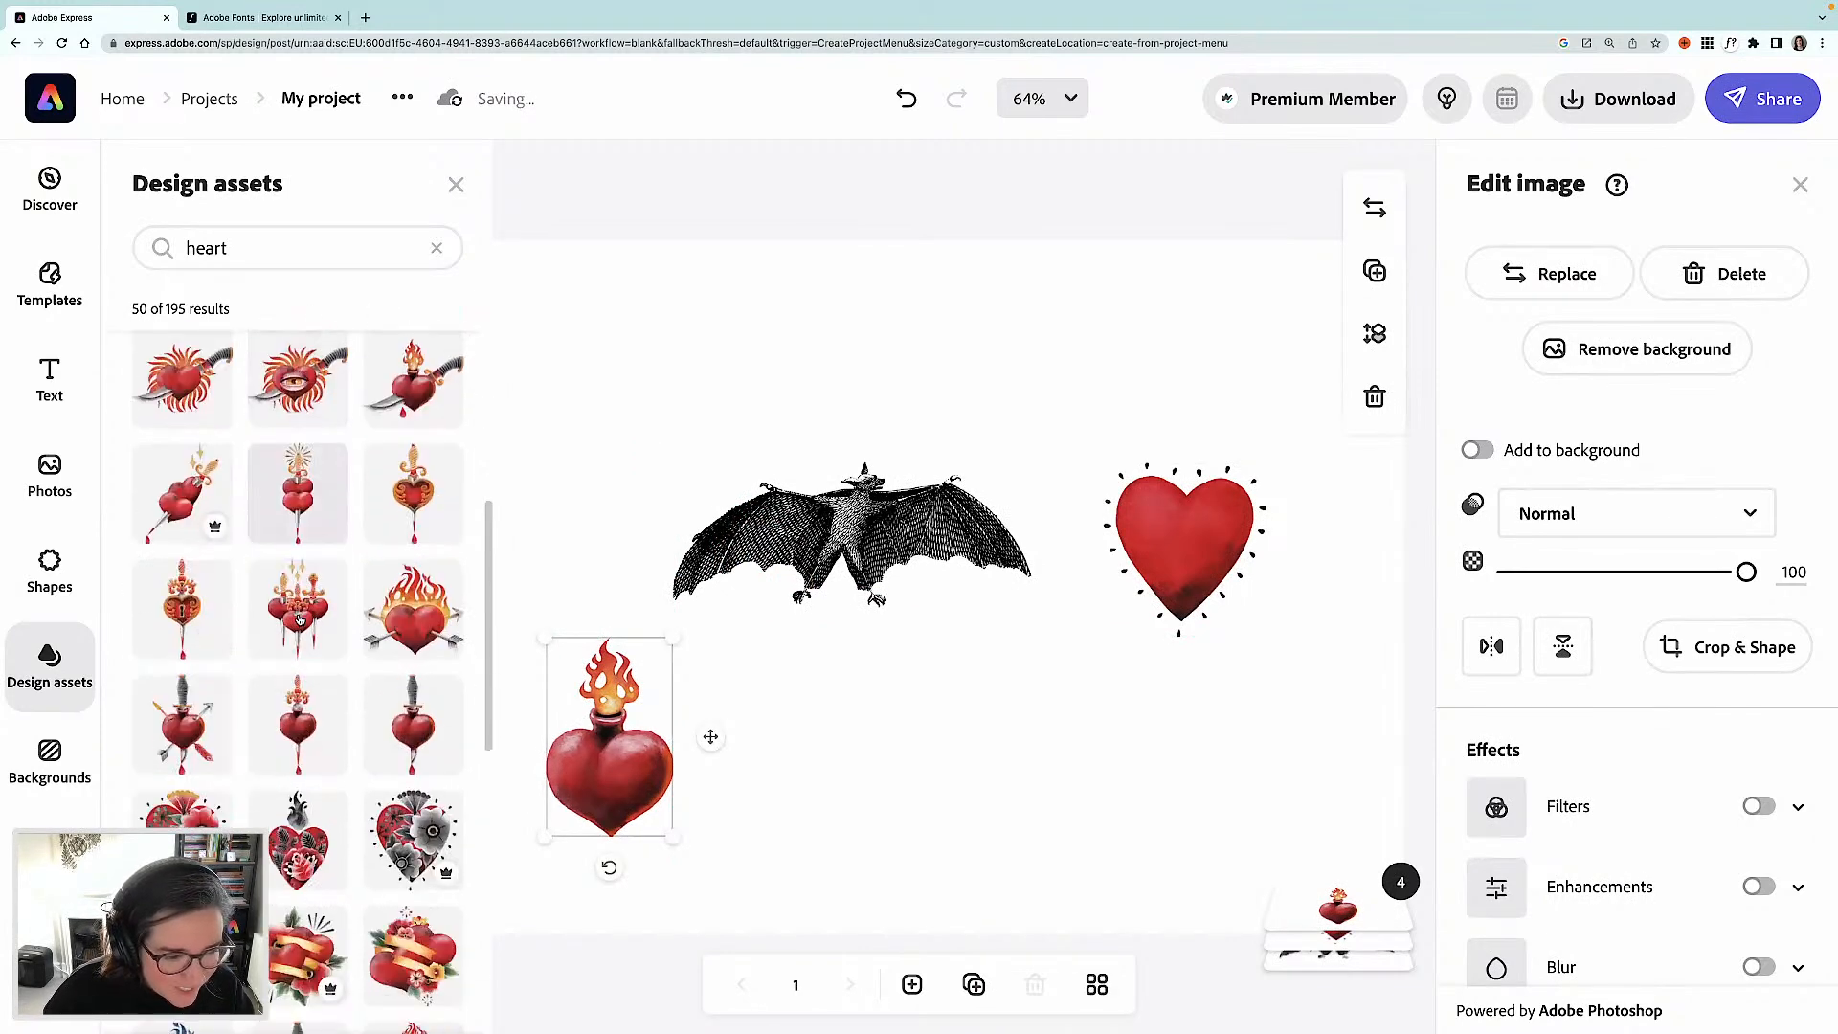
pyautogui.scroll(-2, 299, 620)
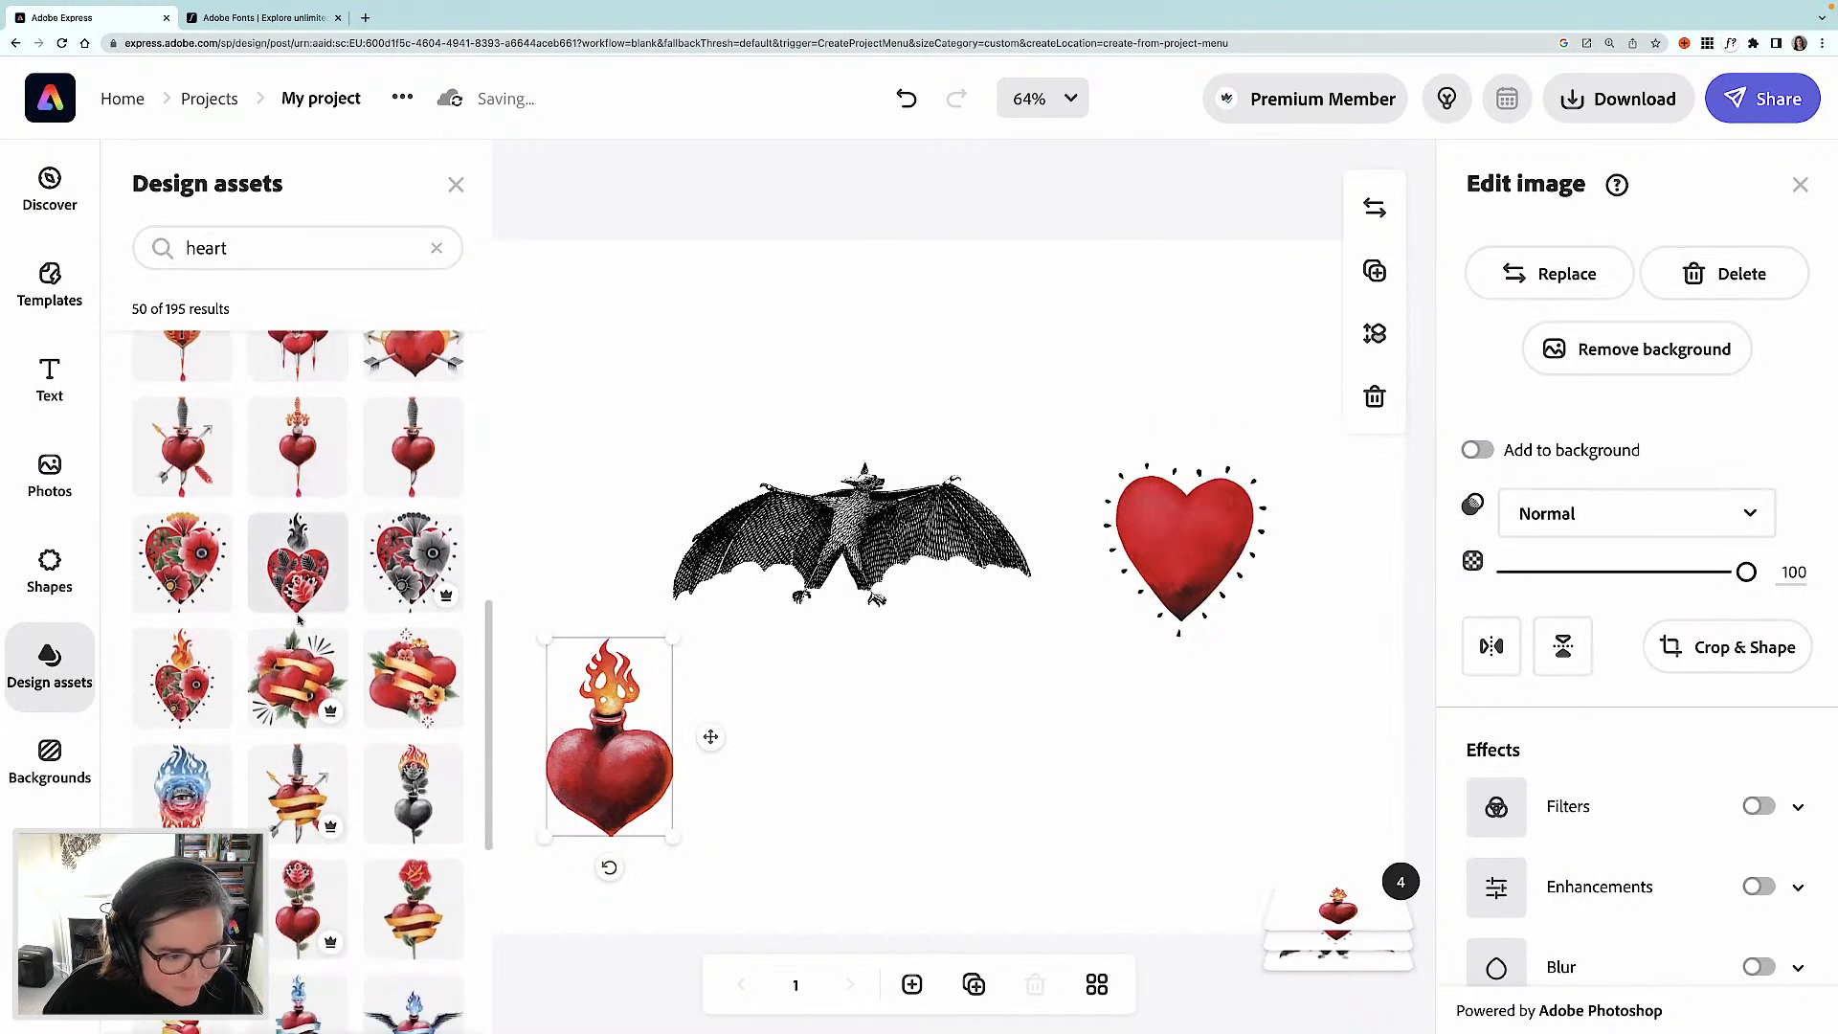
pyautogui.moveTo(297, 585); pyautogui.dragTo(567, 623)
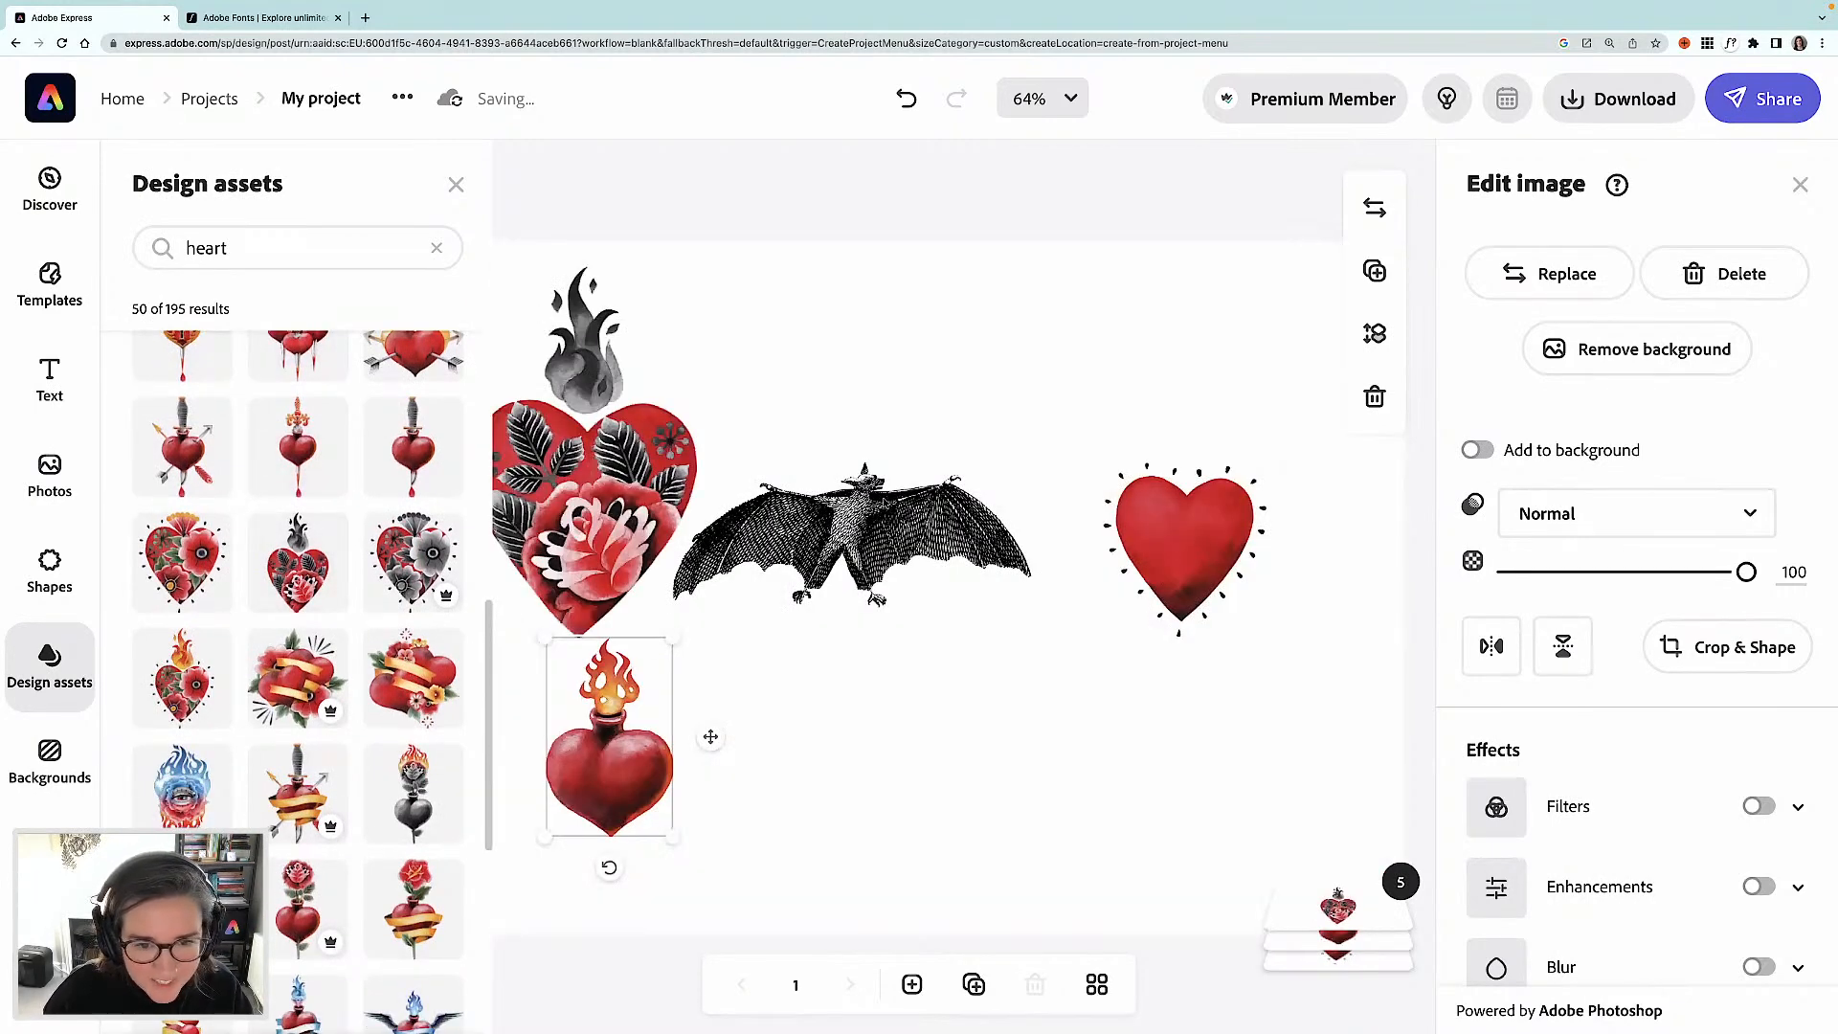
pyautogui.click(613, 462)
pyautogui.moveTo(696, 273); pyautogui.dragTo(590, 410)
pyautogui.moveTo(635, 526); pyautogui.dragTo(672, 477)
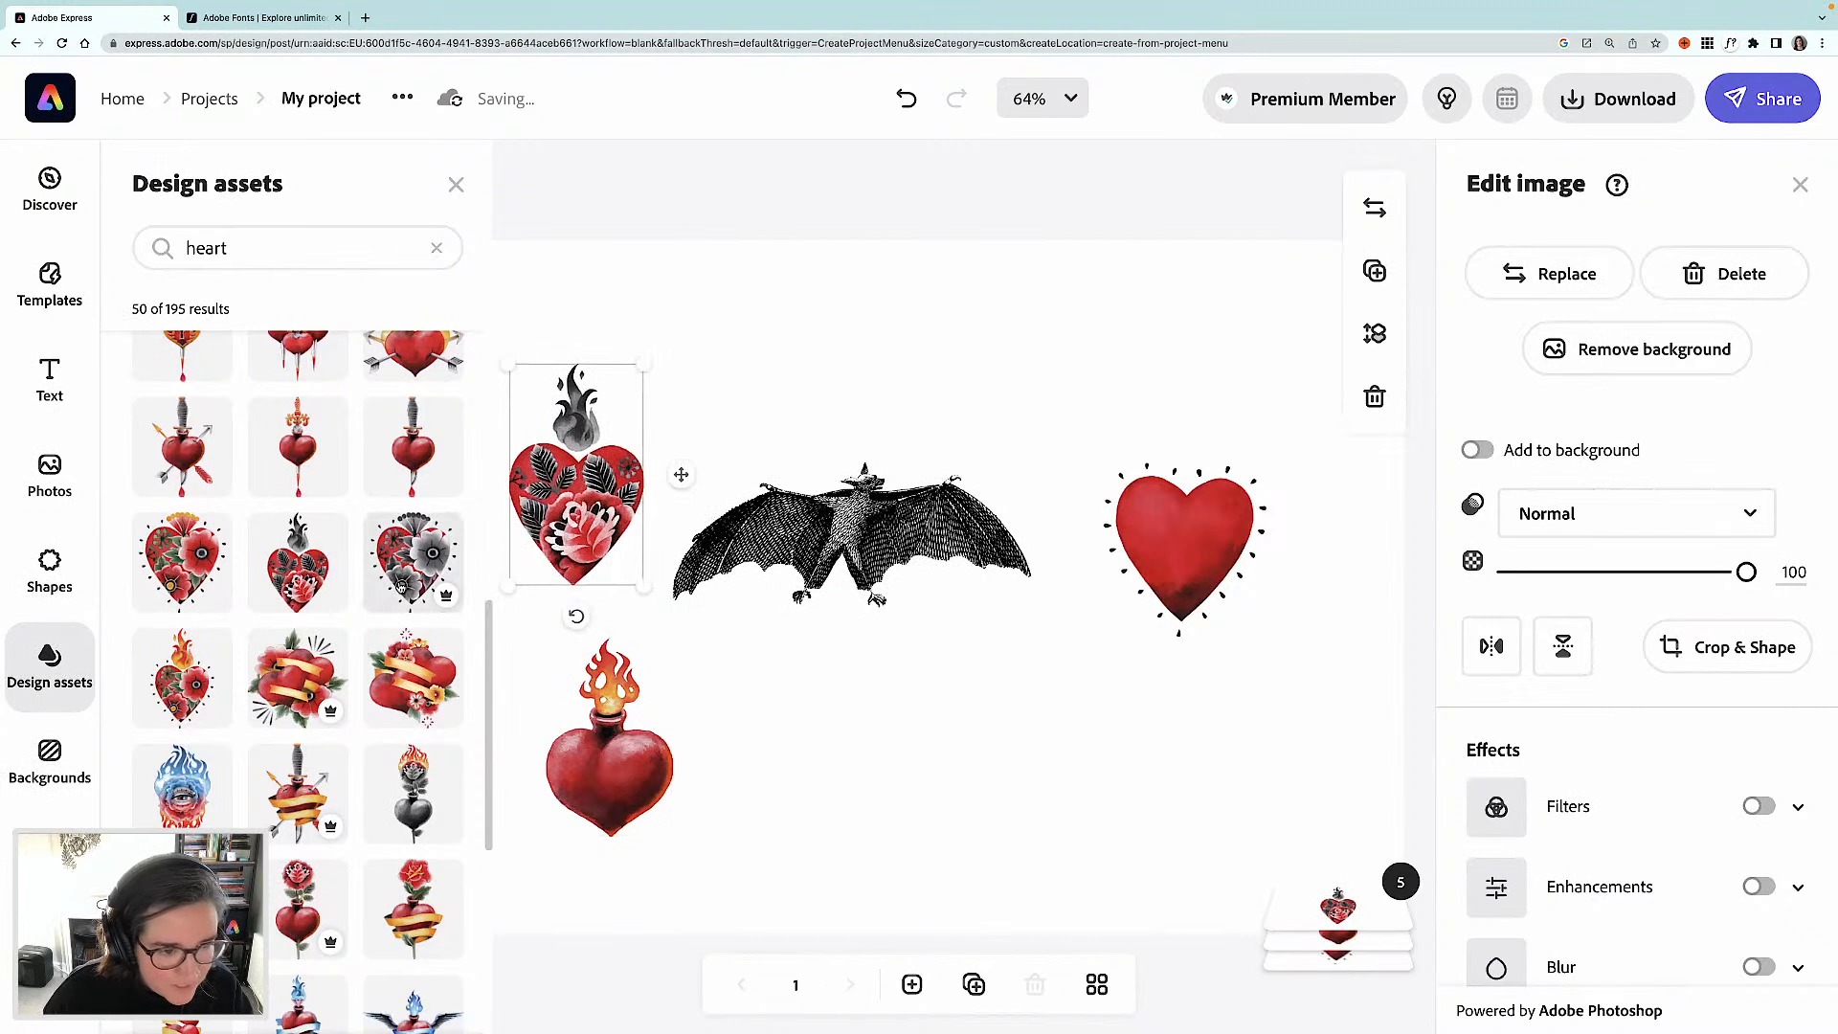
# - Add the red heart with grey flowers and dashed outline, reduce it and place it below the bat's right wing
pyautogui.scroll(-1, 399, 588)
pyautogui.scroll(-1, 400, 587)
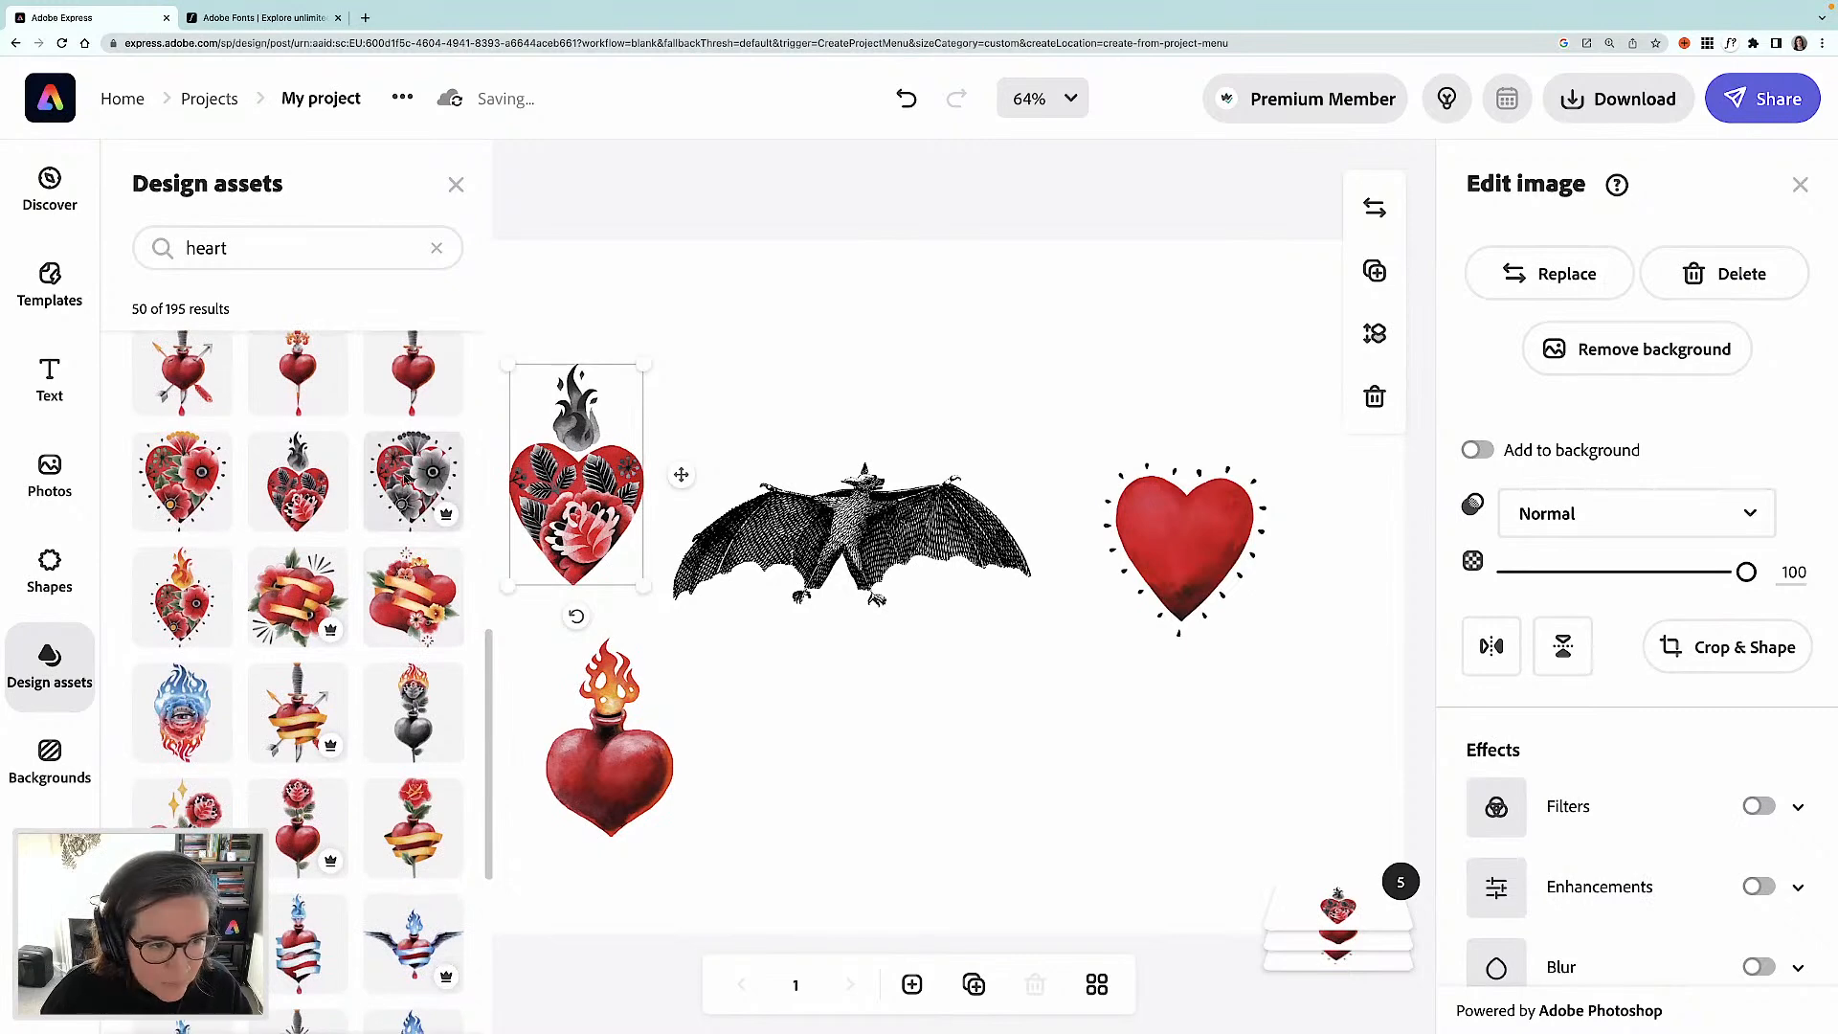
pyautogui.click(409, 480)
pyautogui.moveTo(1046, 622); pyautogui.dragTo(949, 732)
pyautogui.moveTo(867, 806); pyautogui.dragTo(964, 710)
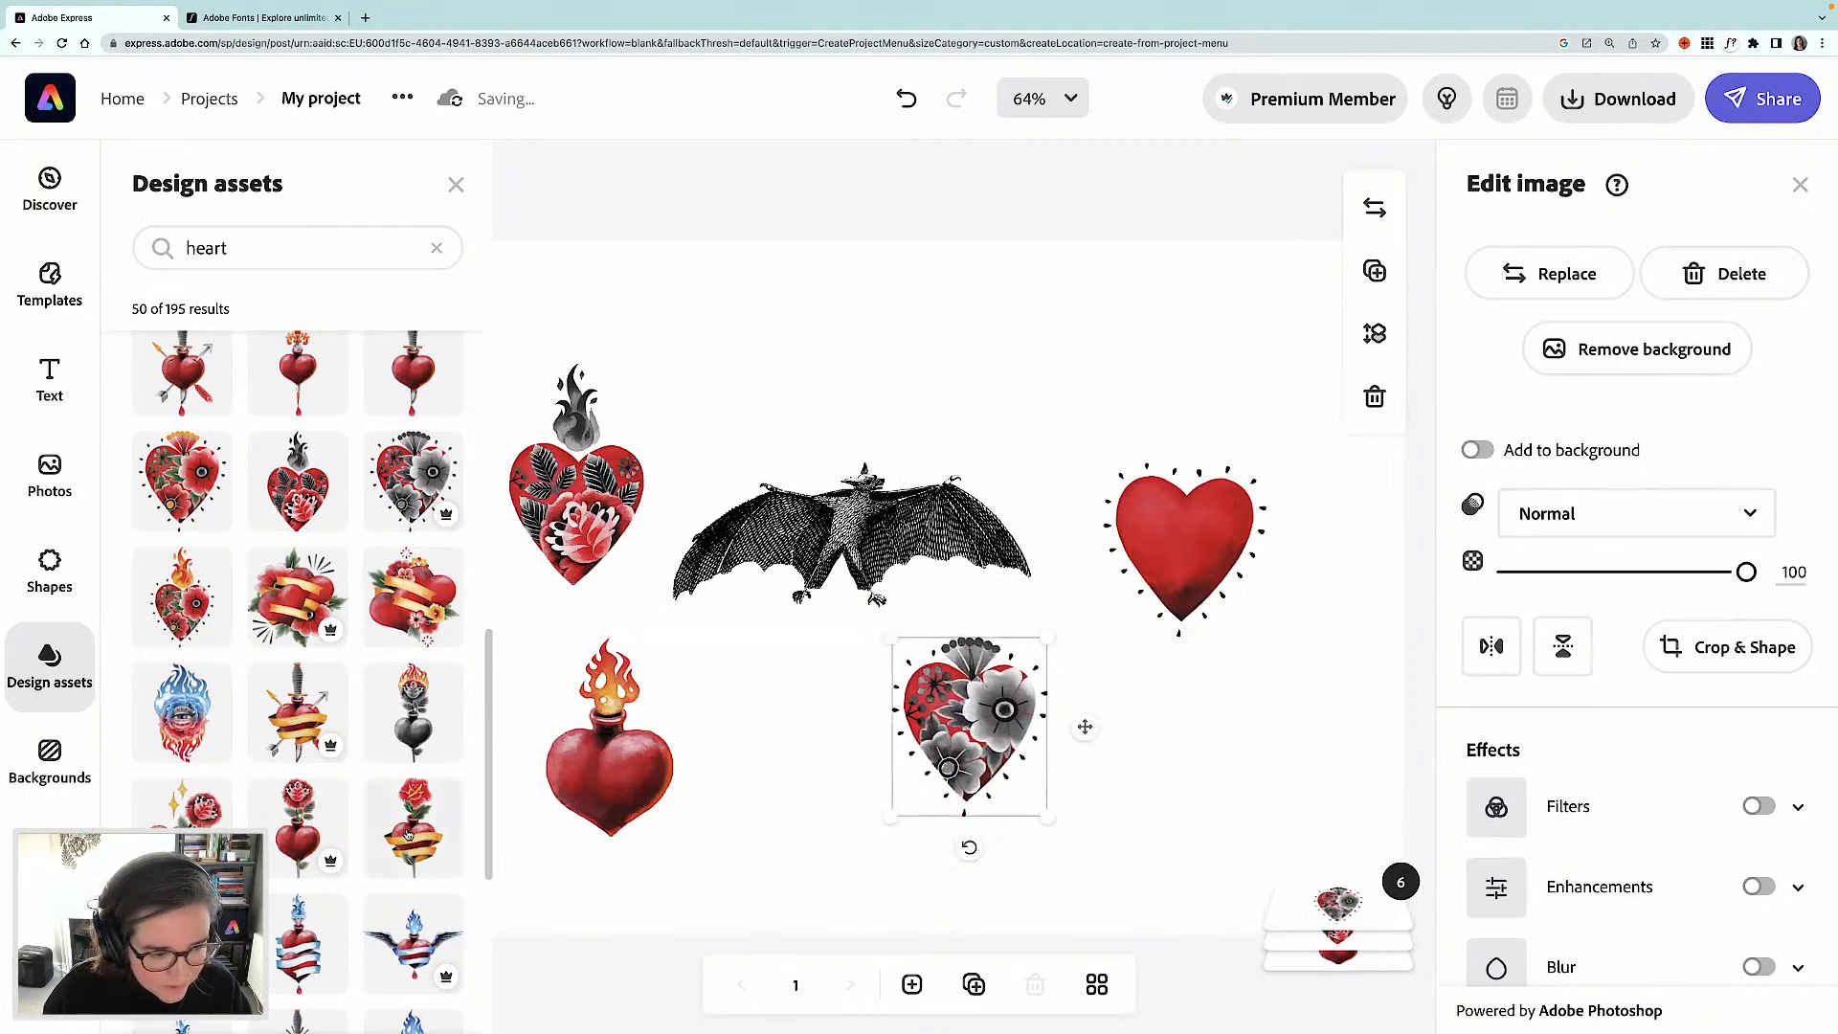
# - Find the gold heart locket with a keyhole, add it and shrink it to fit below the plain red heart
pyautogui.scroll(-2, 382, 730)
pyautogui.scroll(-5, 381, 731)
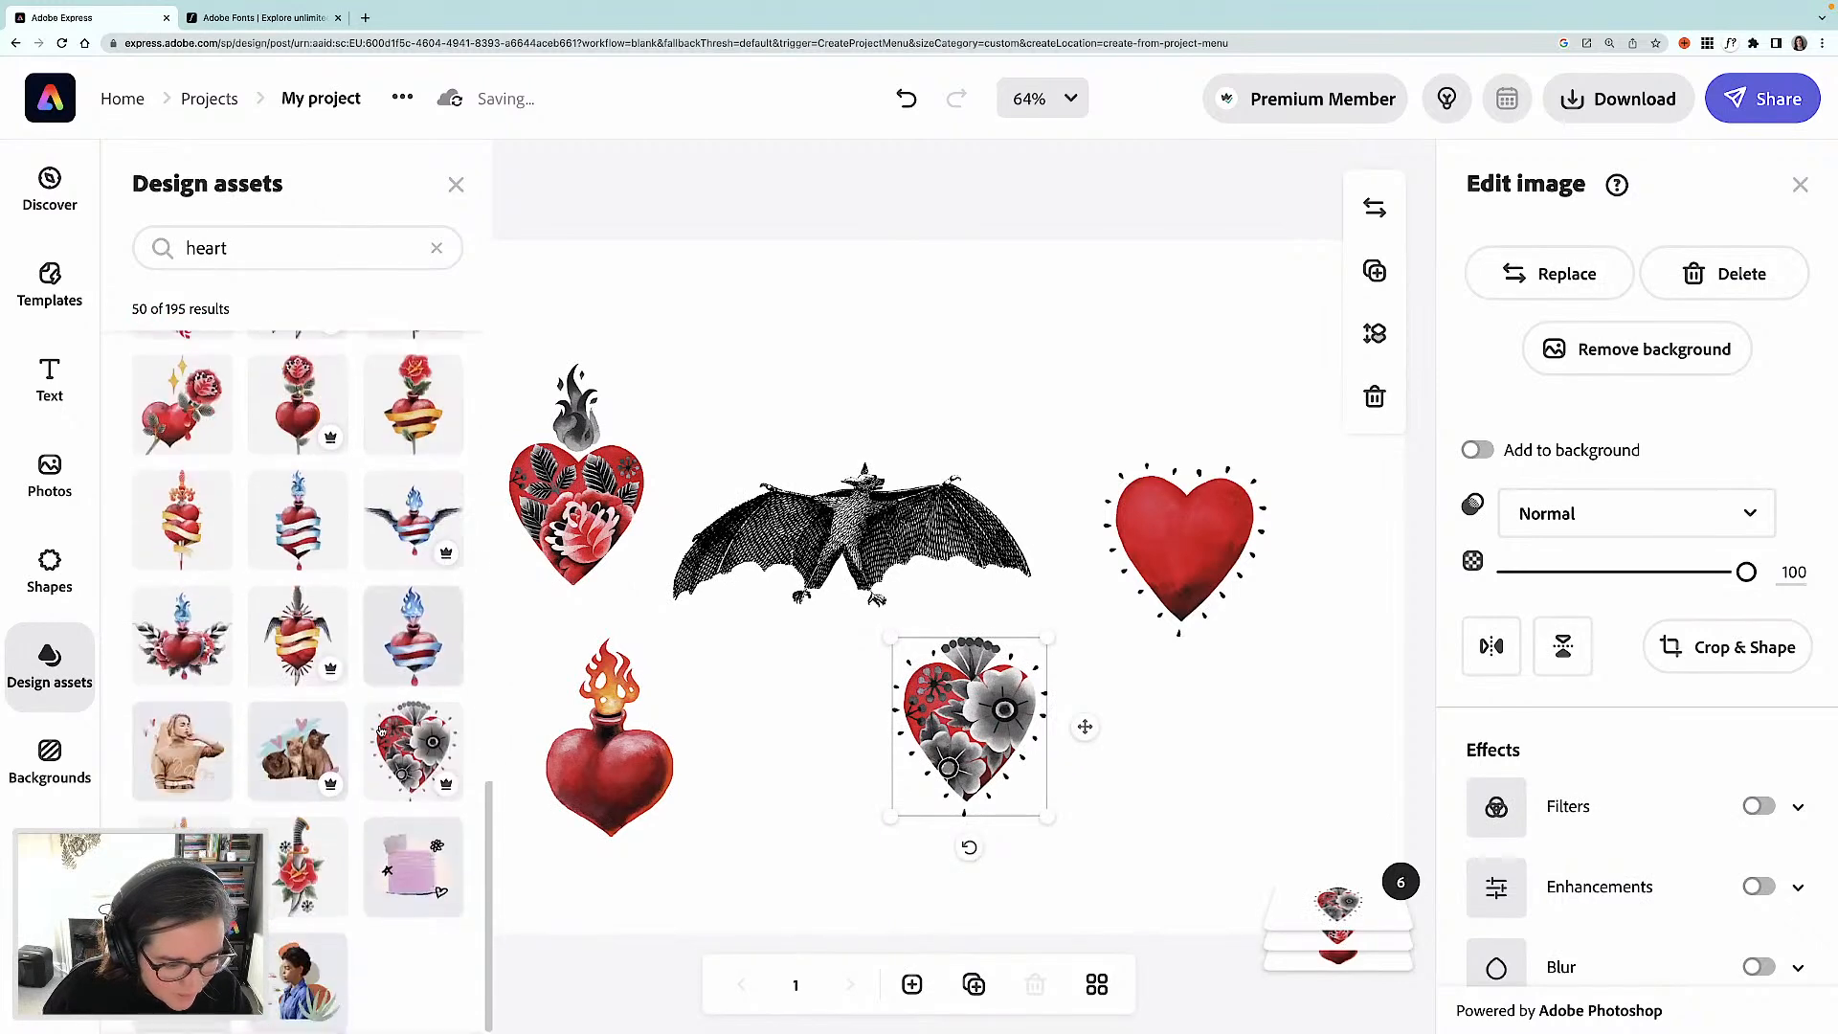
pyautogui.scroll(3, 382, 730)
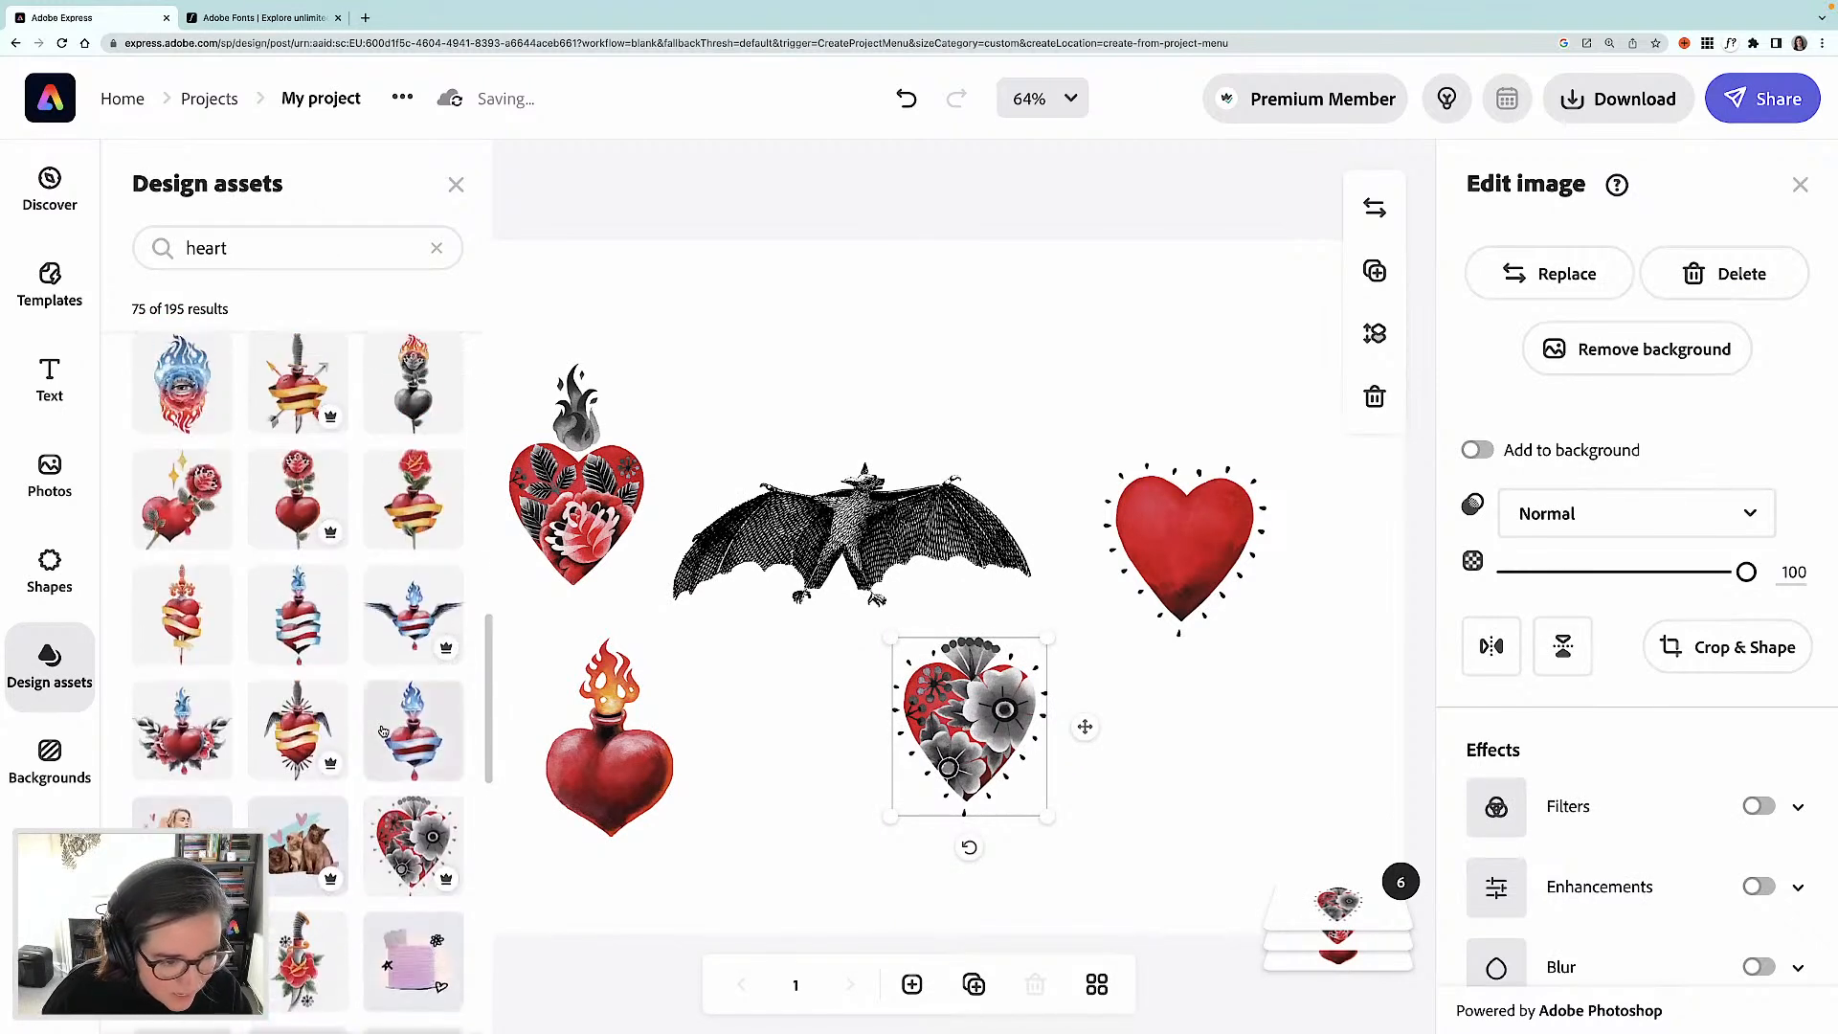
pyautogui.scroll(2, 381, 730)
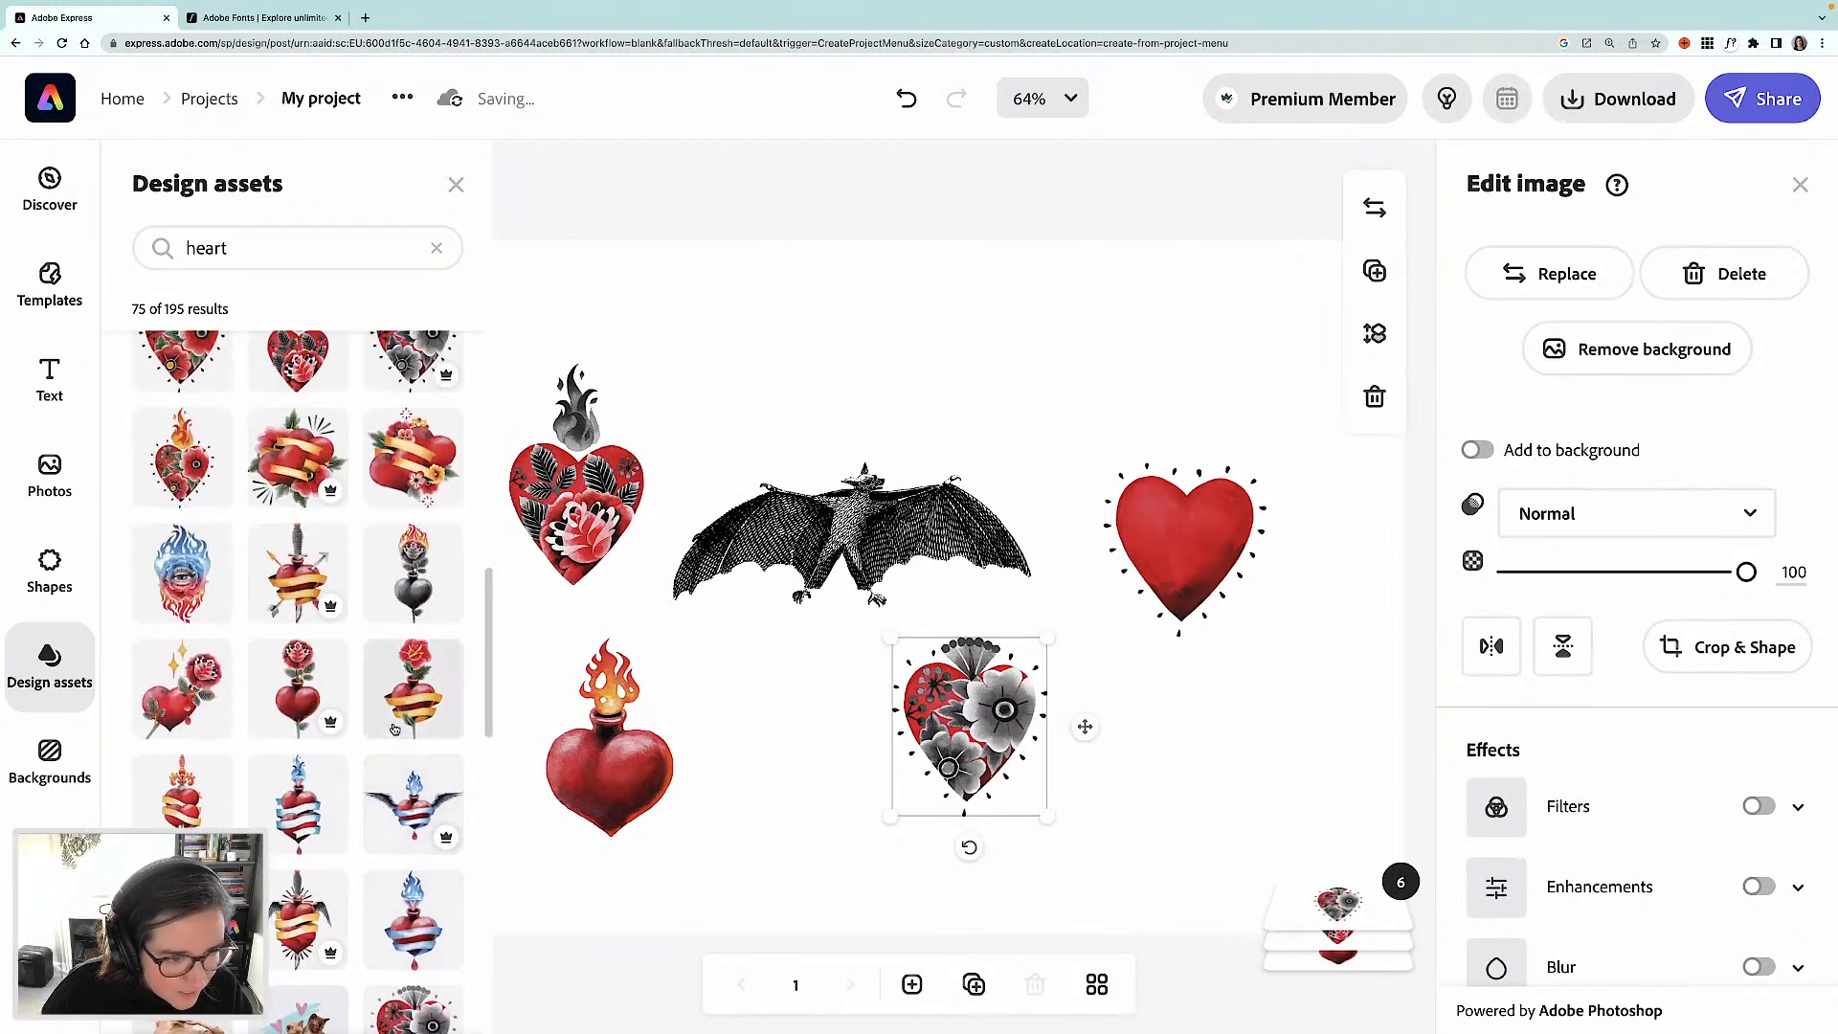
pyautogui.scroll(1, 388, 730)
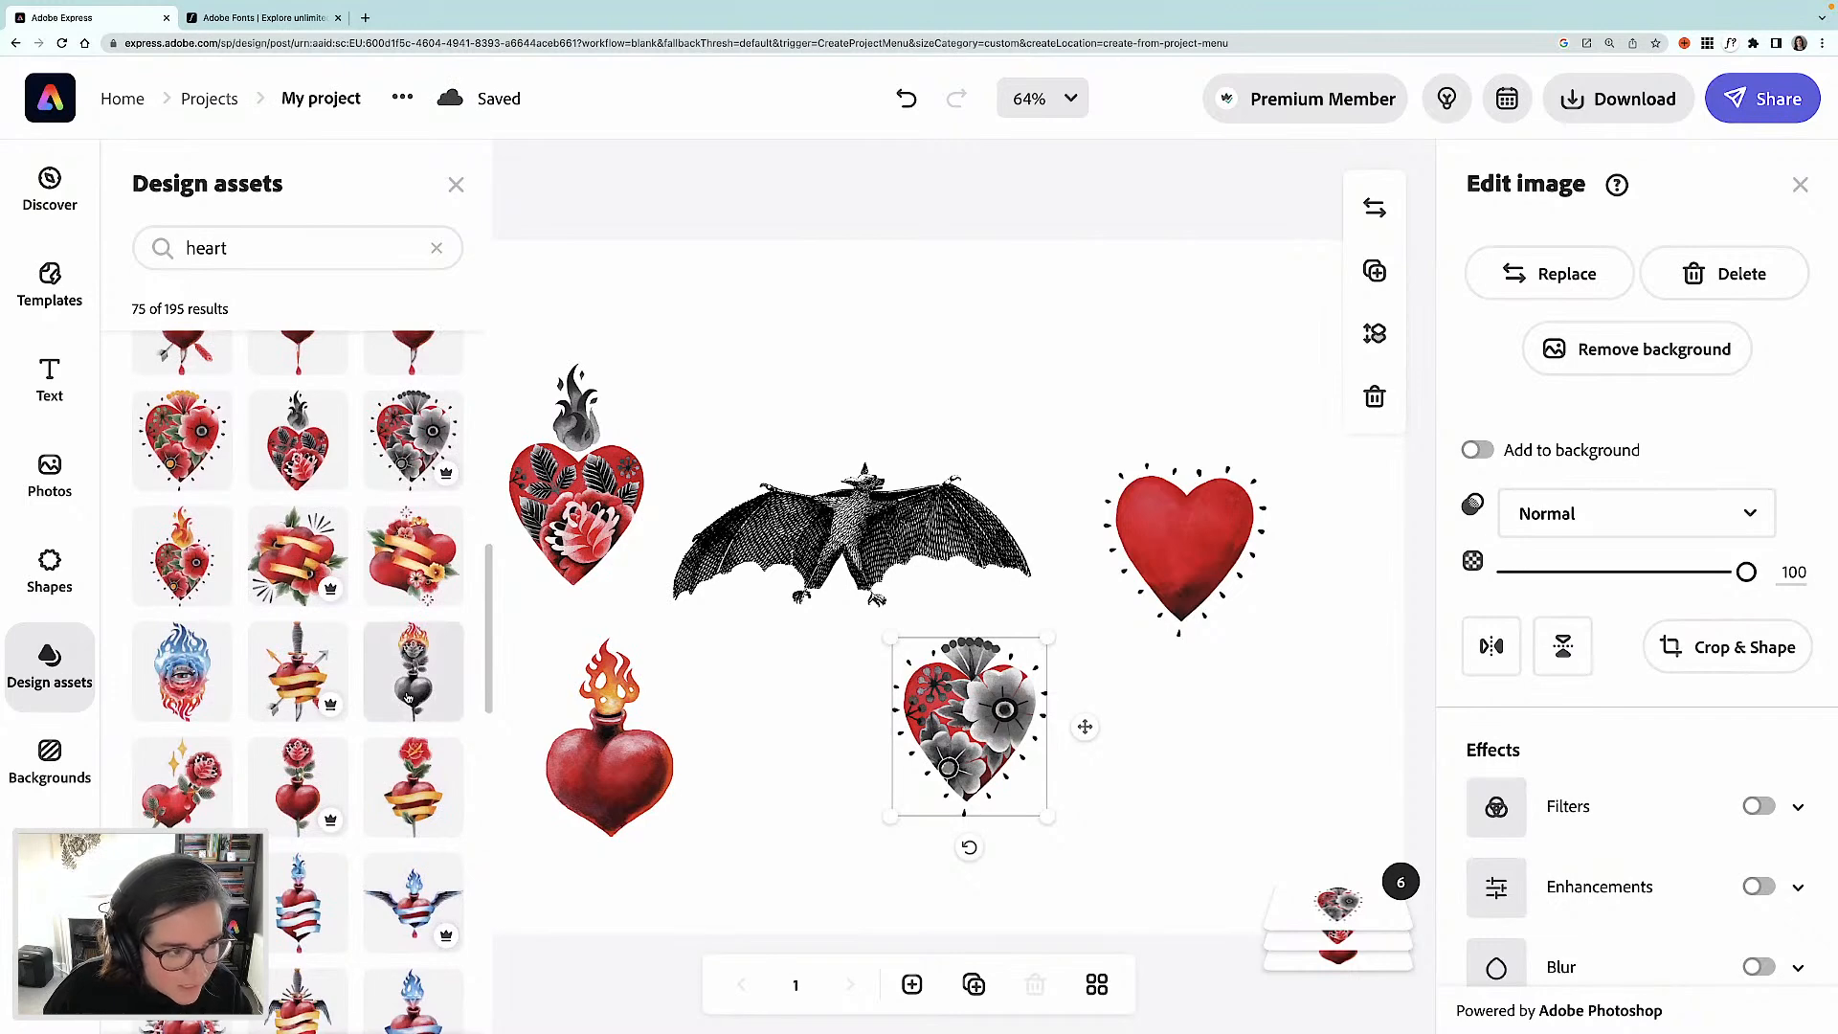
pyautogui.scroll(2, 409, 698)
pyautogui.scroll(10, 409, 697)
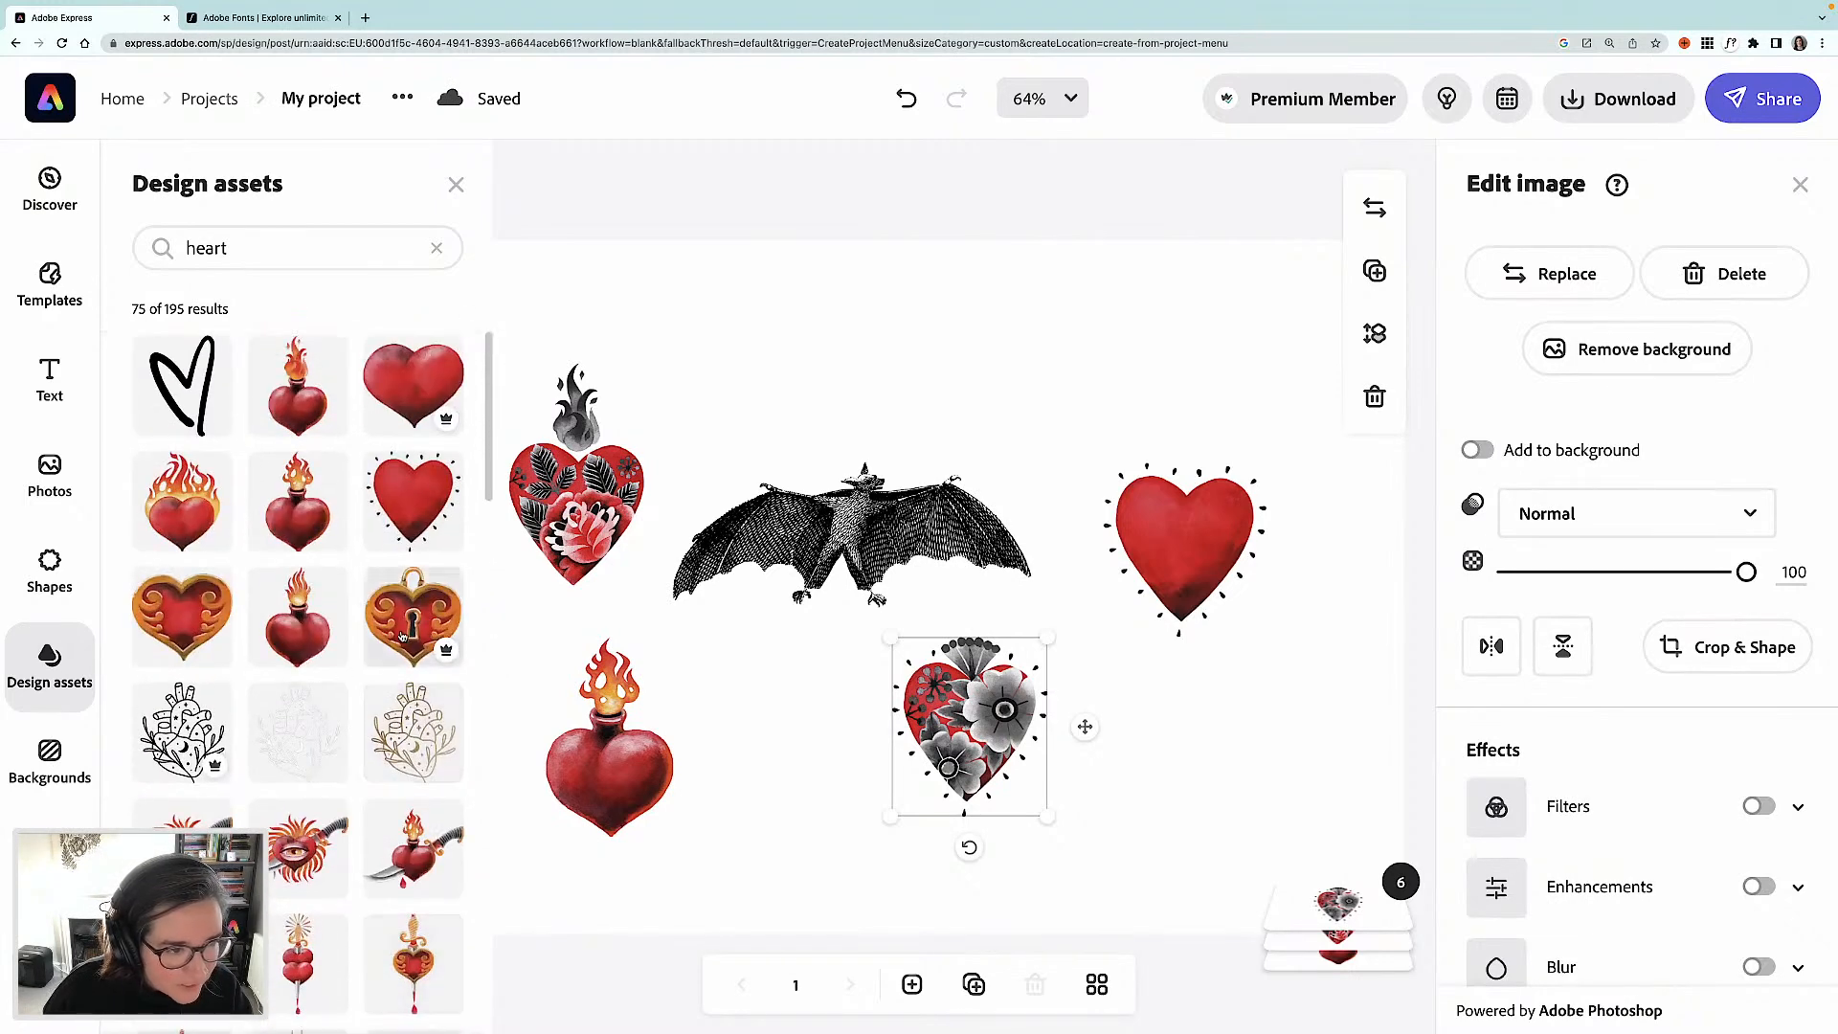
pyautogui.moveTo(401, 642); pyautogui.dragTo(1144, 735)
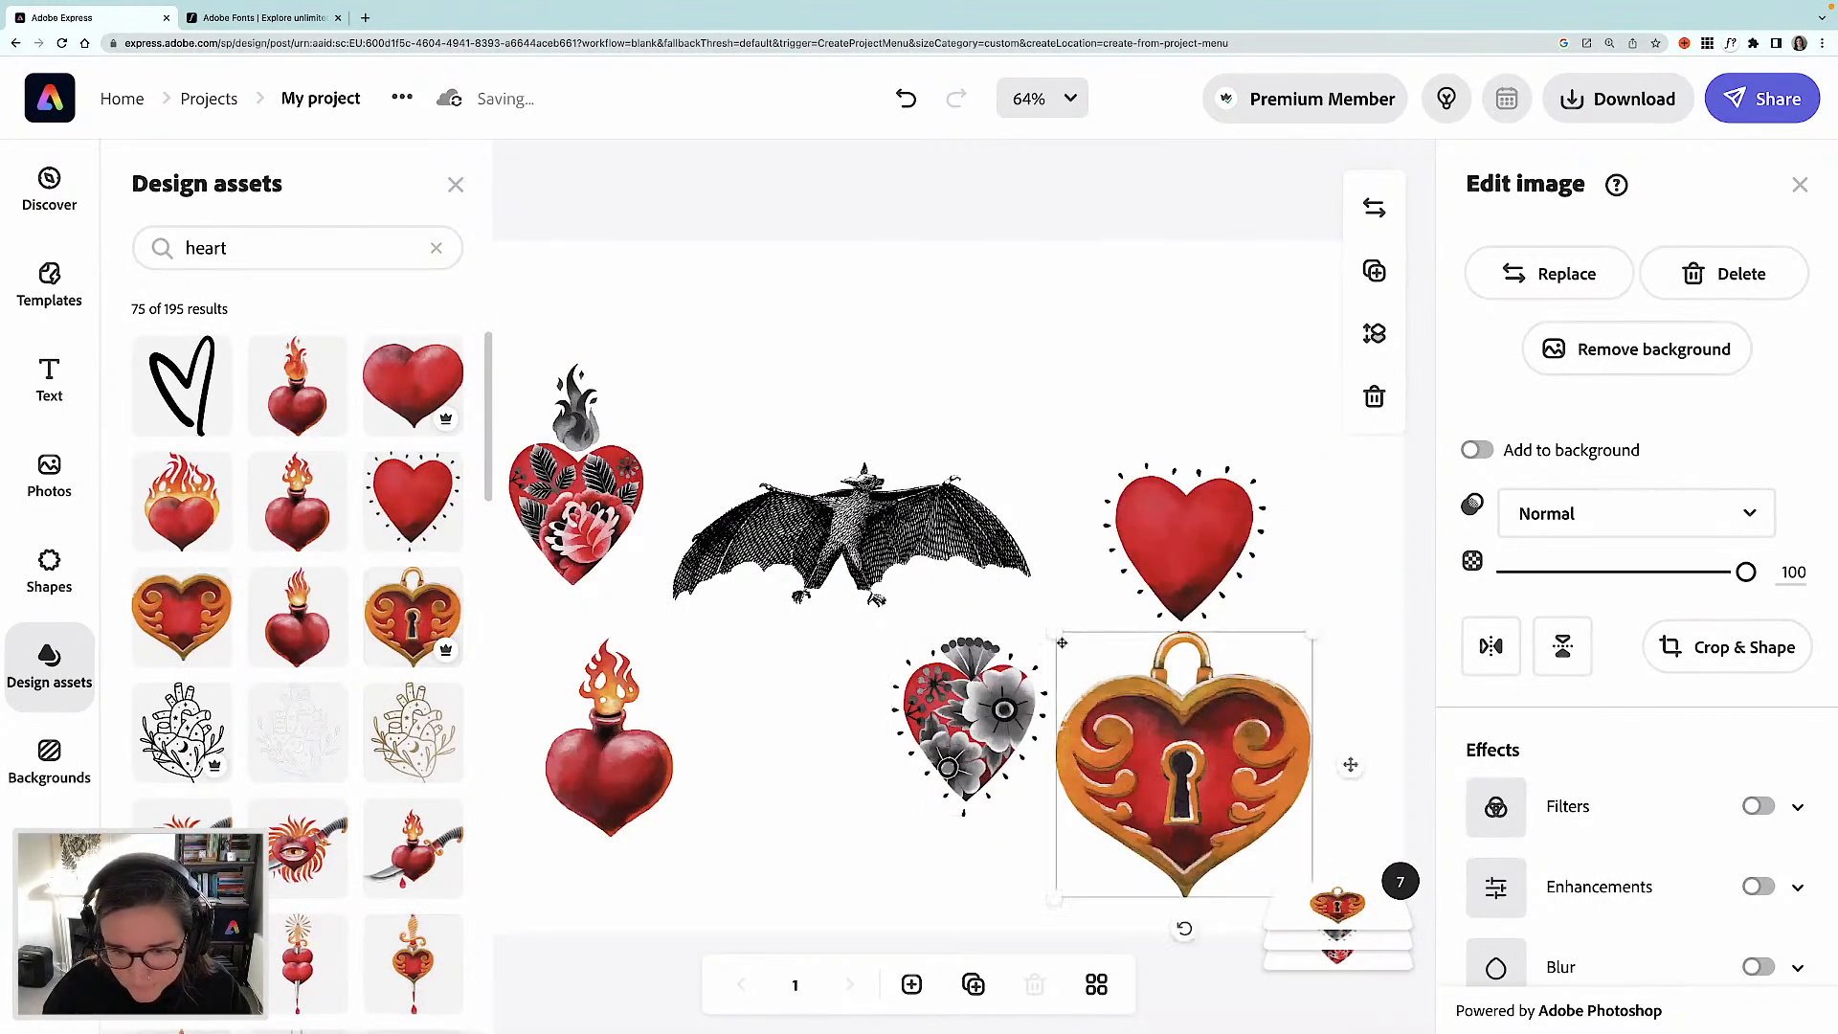
pyautogui.moveTo(1062, 634); pyautogui.dragTo(1160, 740)
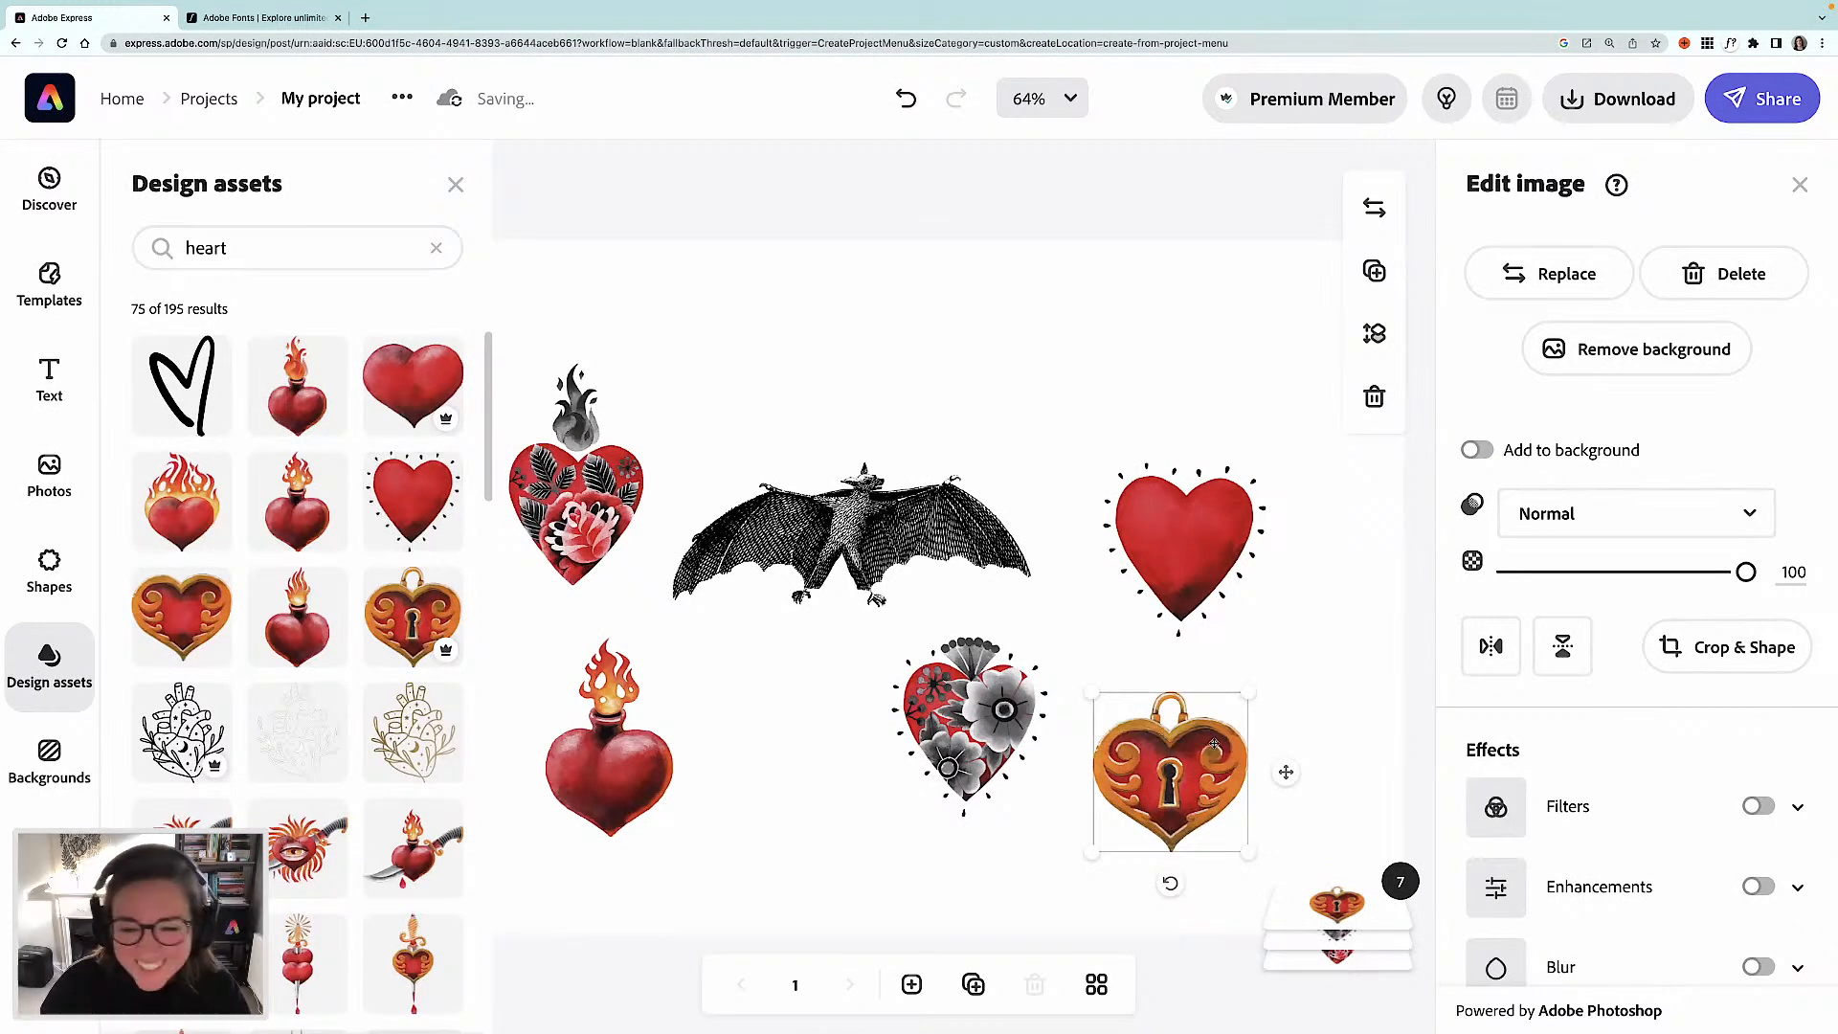
# - Move the bat slightly lower and select the grey-flowered heart beneath it
pyautogui.moveTo(864, 552); pyautogui.dragTo(864, 567)
pyautogui.click(986, 715)
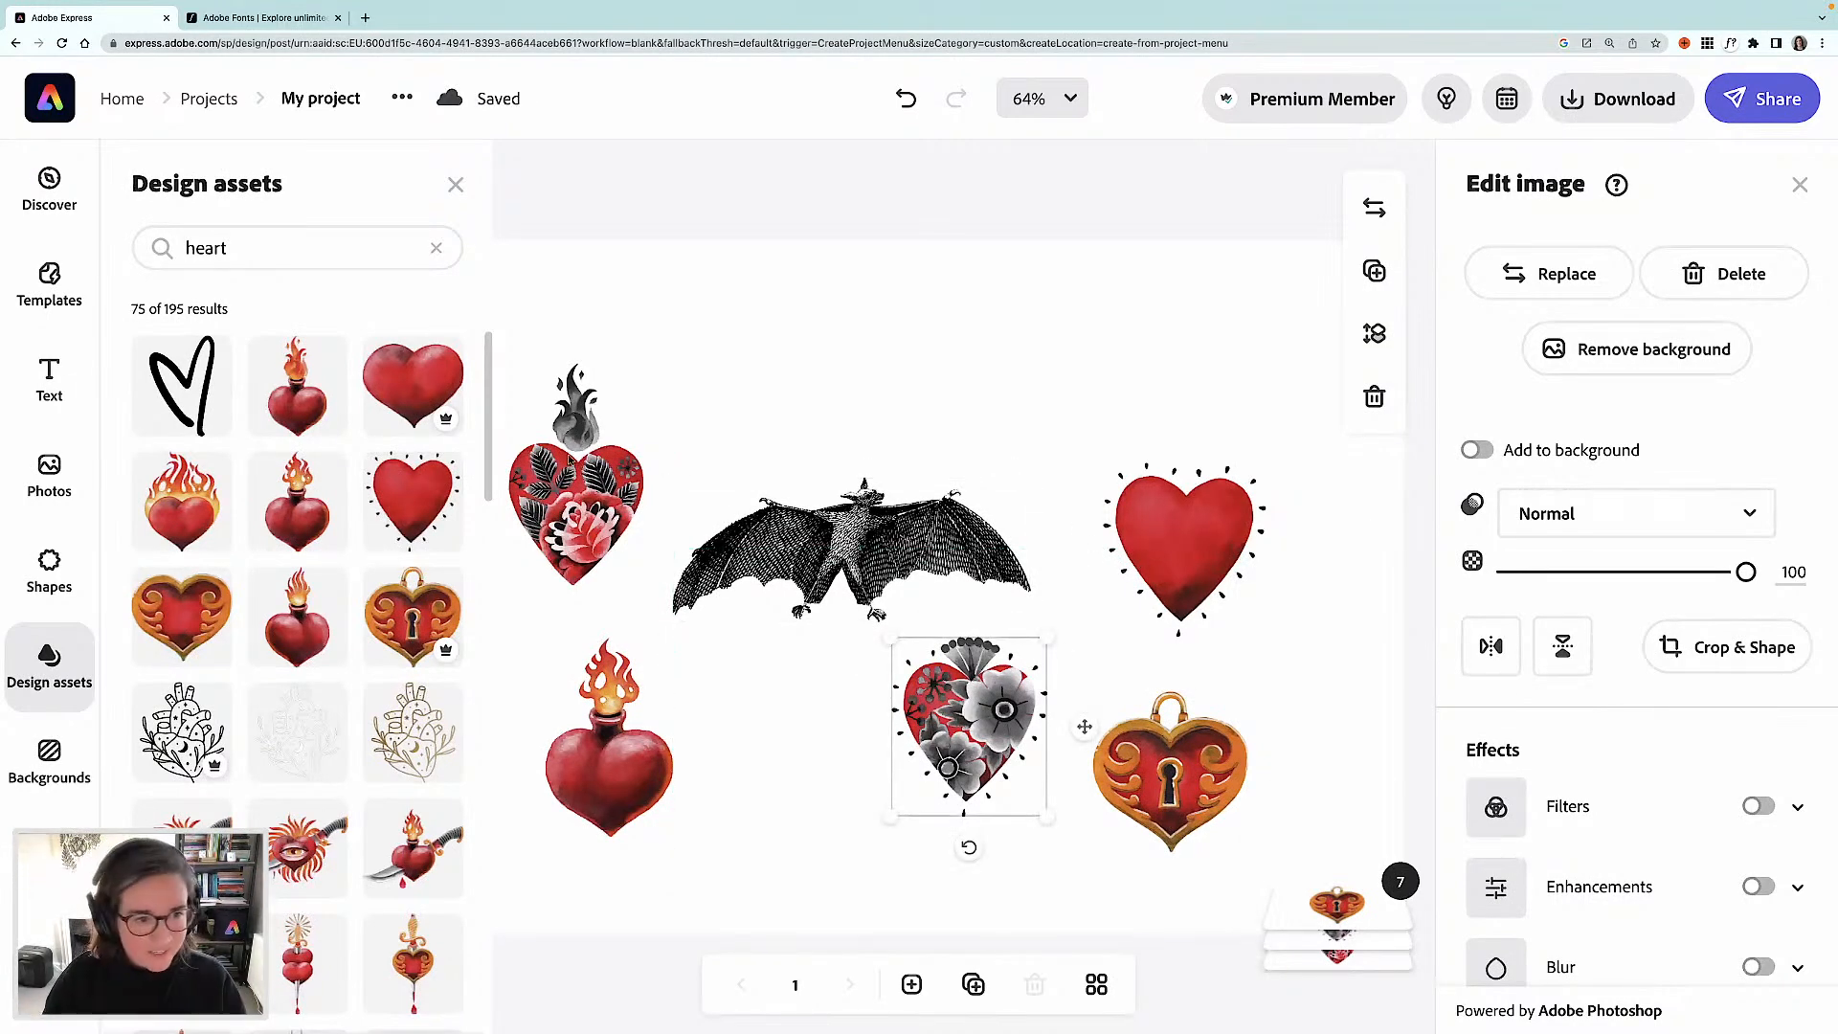
# - Raise the red rose heart, then add the flame-crowned heart and shrink it to fit between the fire-topped heart and the grey-flowered heart
pyautogui.moveTo(586, 498); pyautogui.dragTo(623, 455)
pyautogui.scroll(-2, 374, 498)
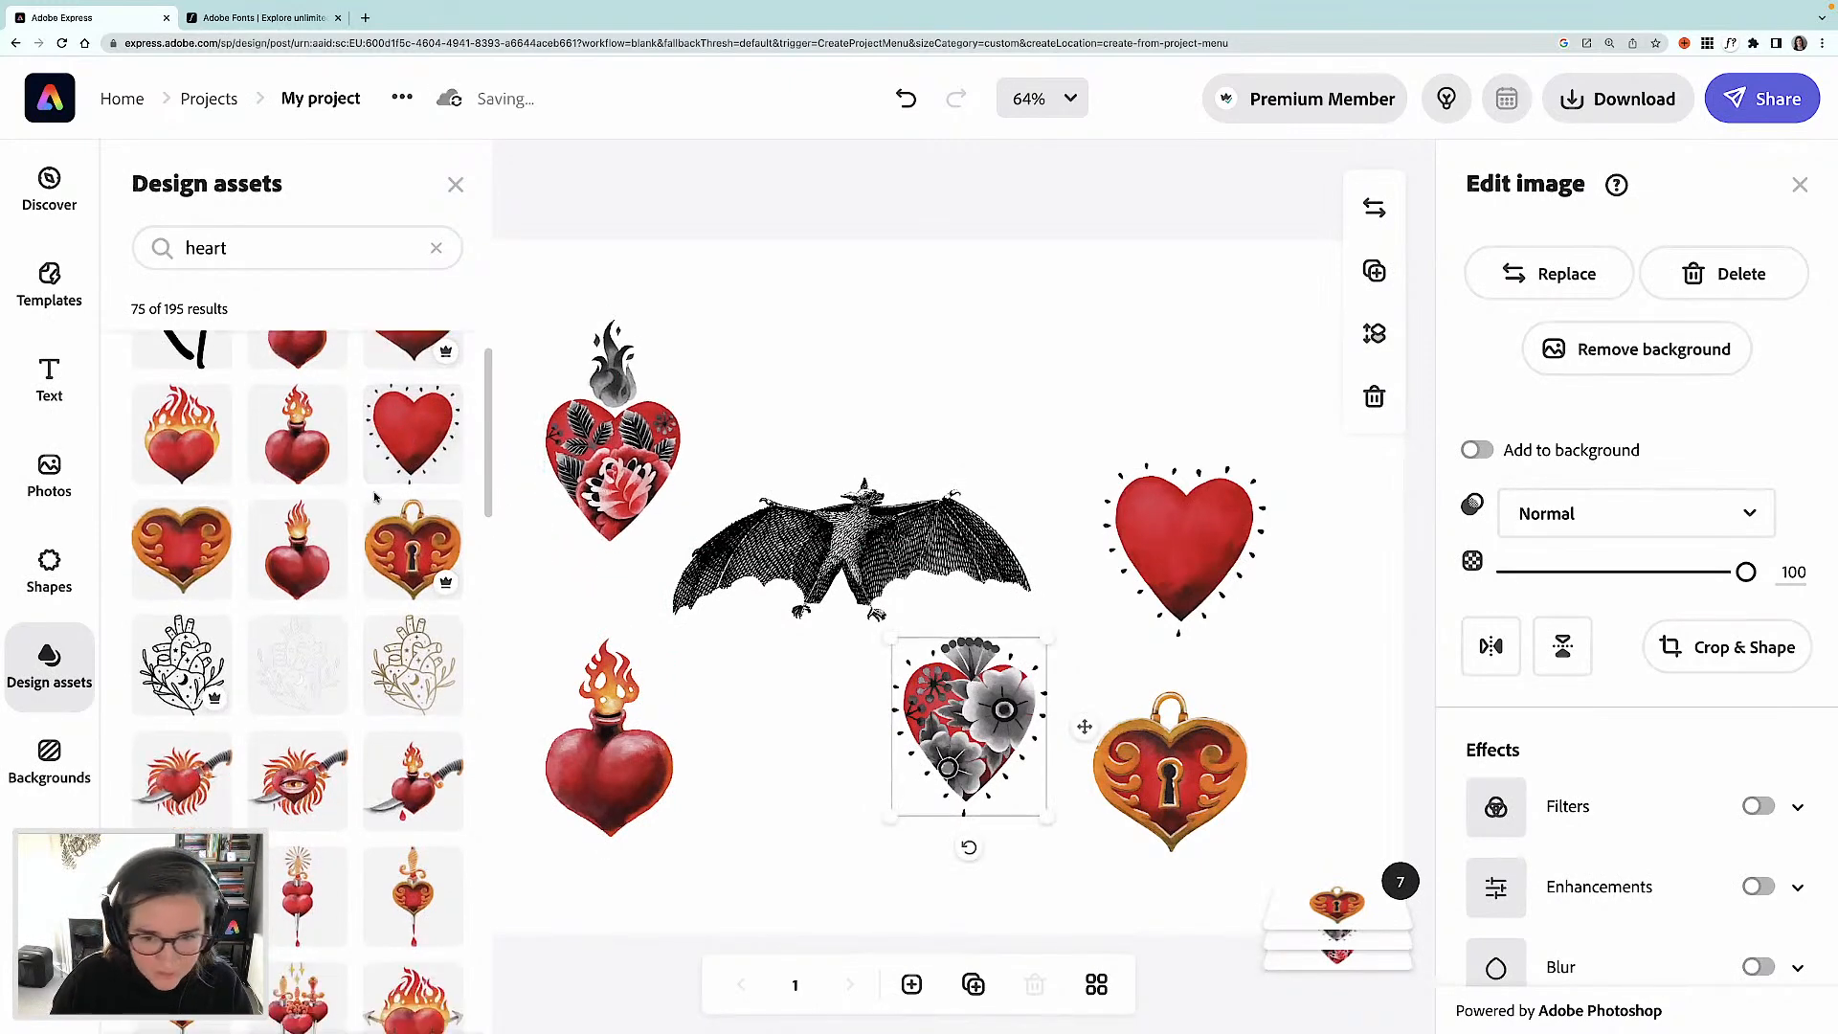
pyautogui.click(163, 474)
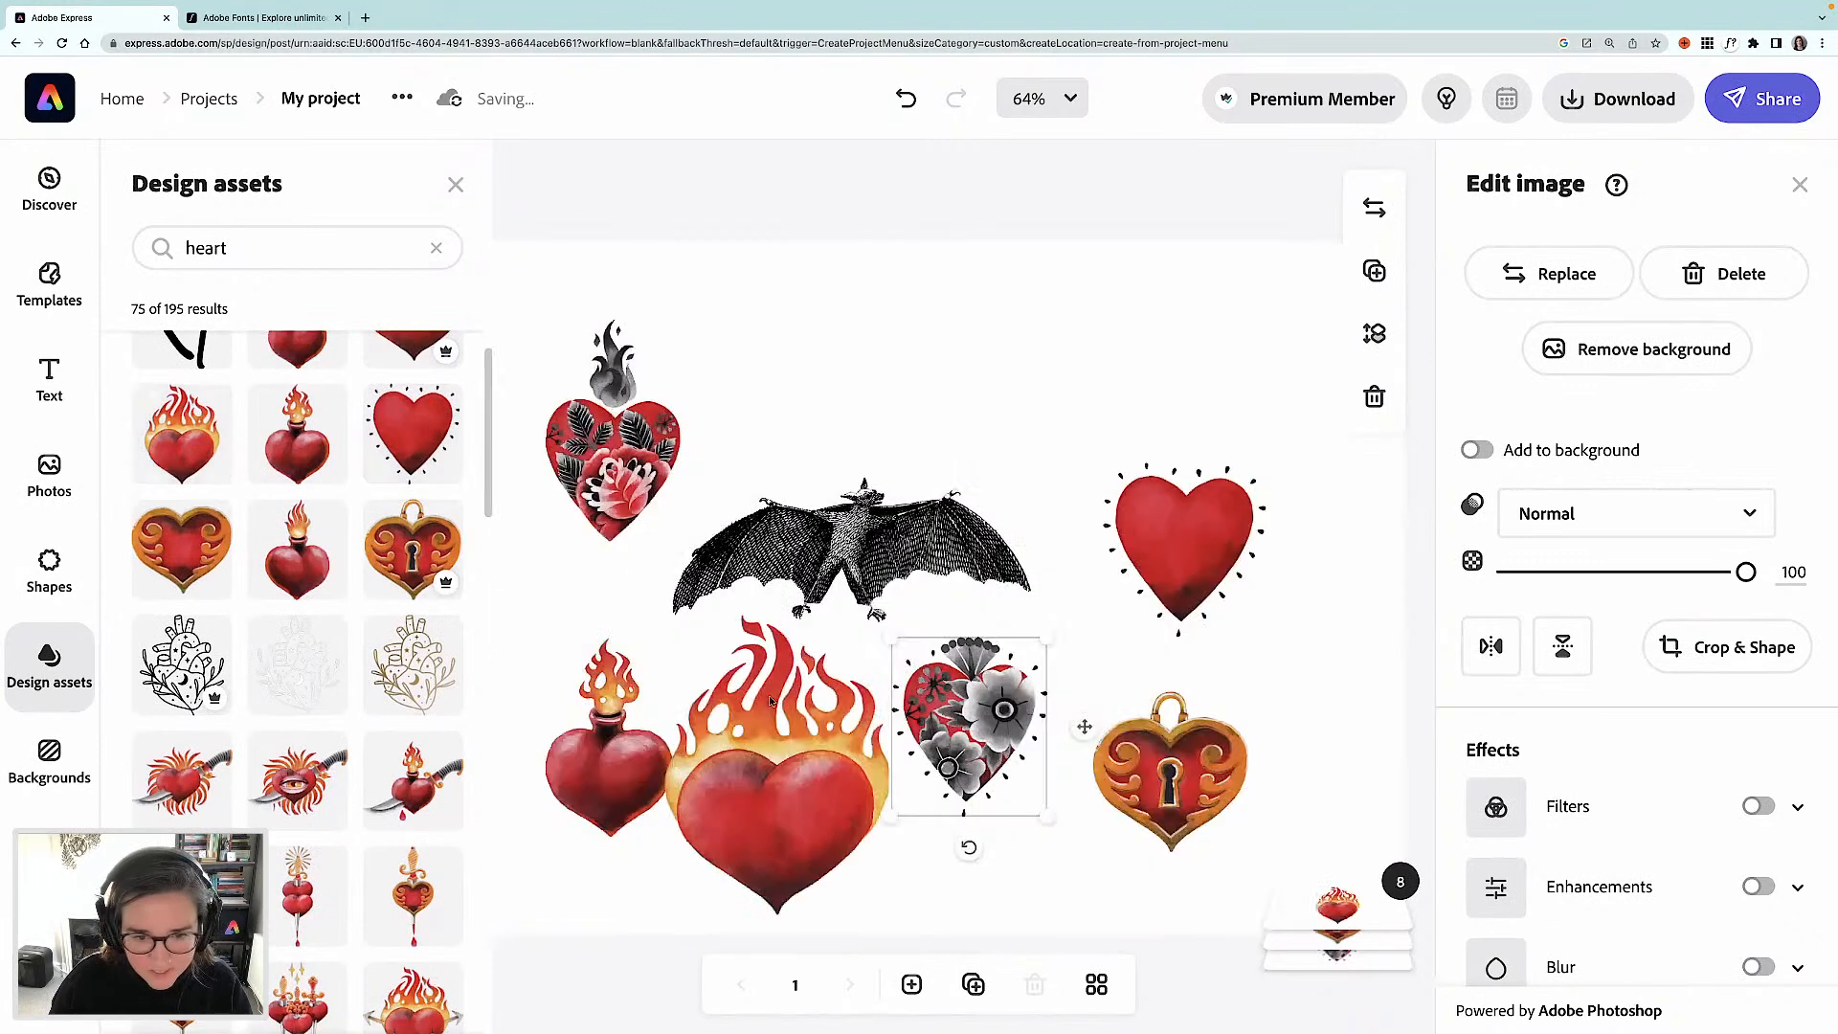
pyautogui.click(763, 802)
pyautogui.moveTo(885, 622); pyautogui.dragTo(879, 757)
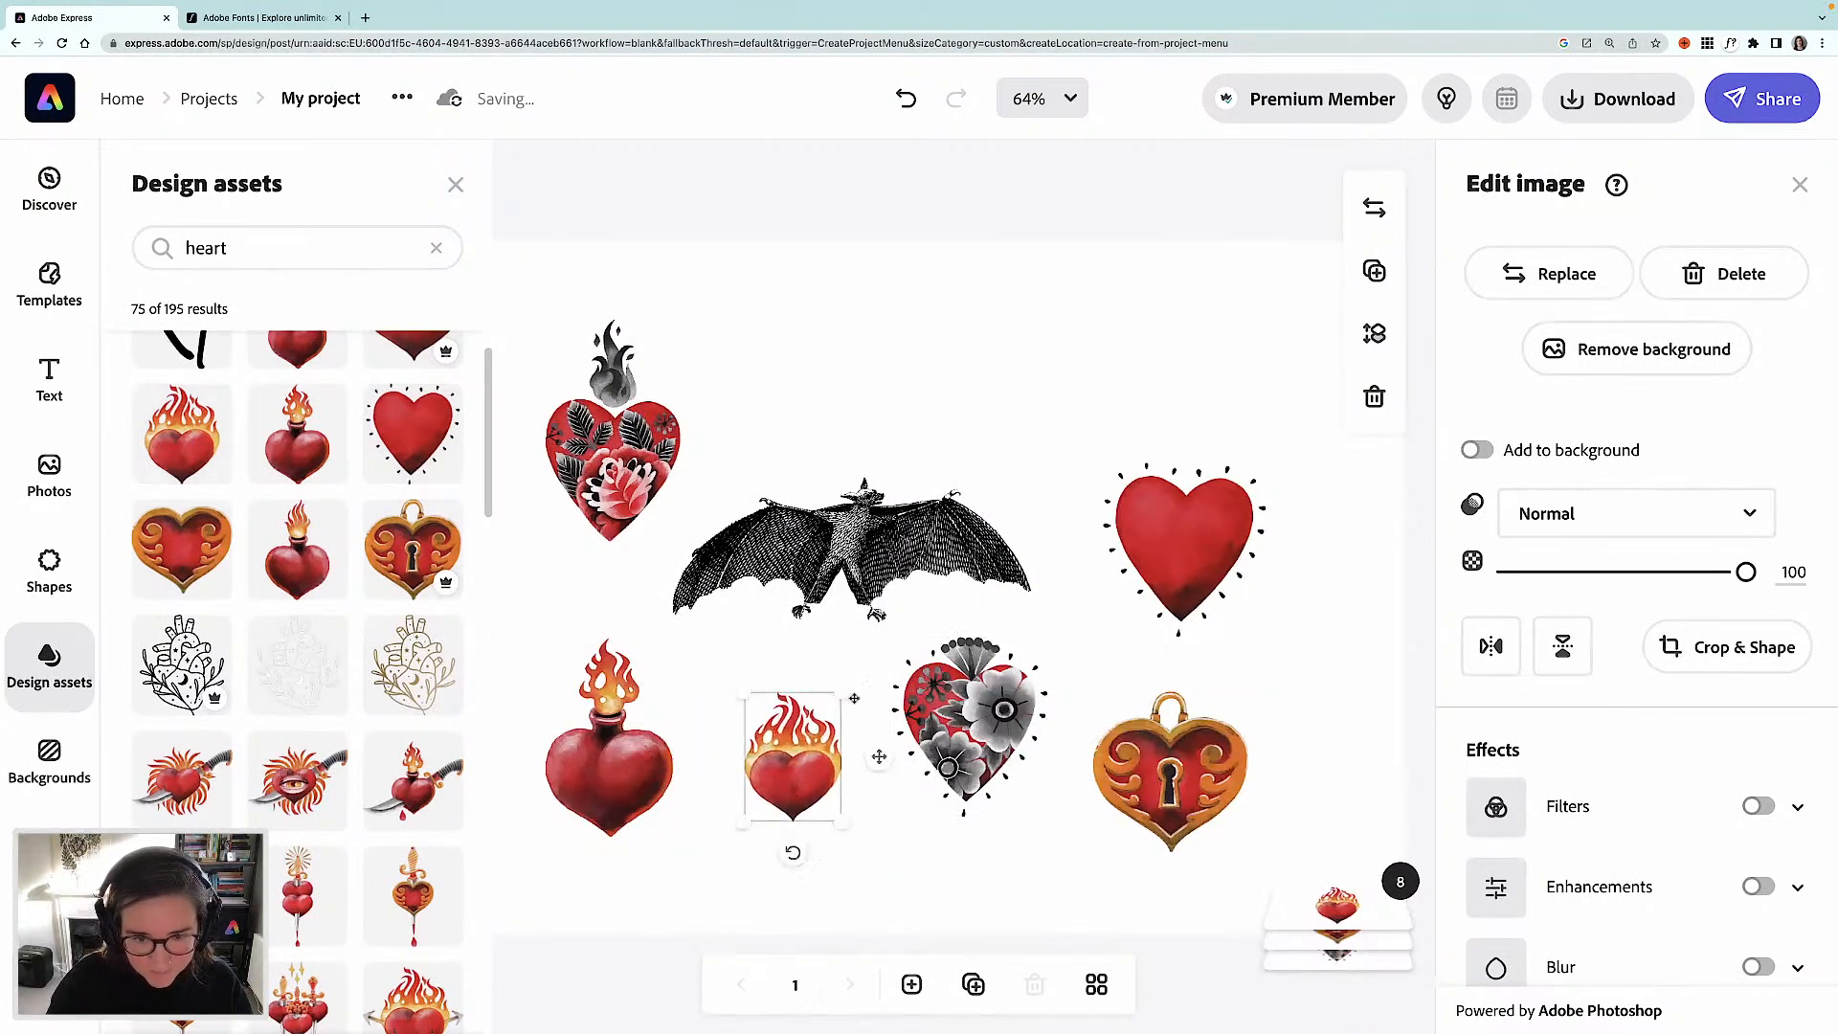
# - Duplicate the bat and place a smaller copy in the upper right corner of the page, above the plain red heart
pyautogui.click(911, 541)
pyautogui.moveTo(867, 550); pyautogui.dragTo(1123, 354)
pyautogui.moveTo(881, 321); pyautogui.dragTo(1008, 368)
pyautogui.moveTo(1273, 417); pyautogui.dragTo(1407, 339)
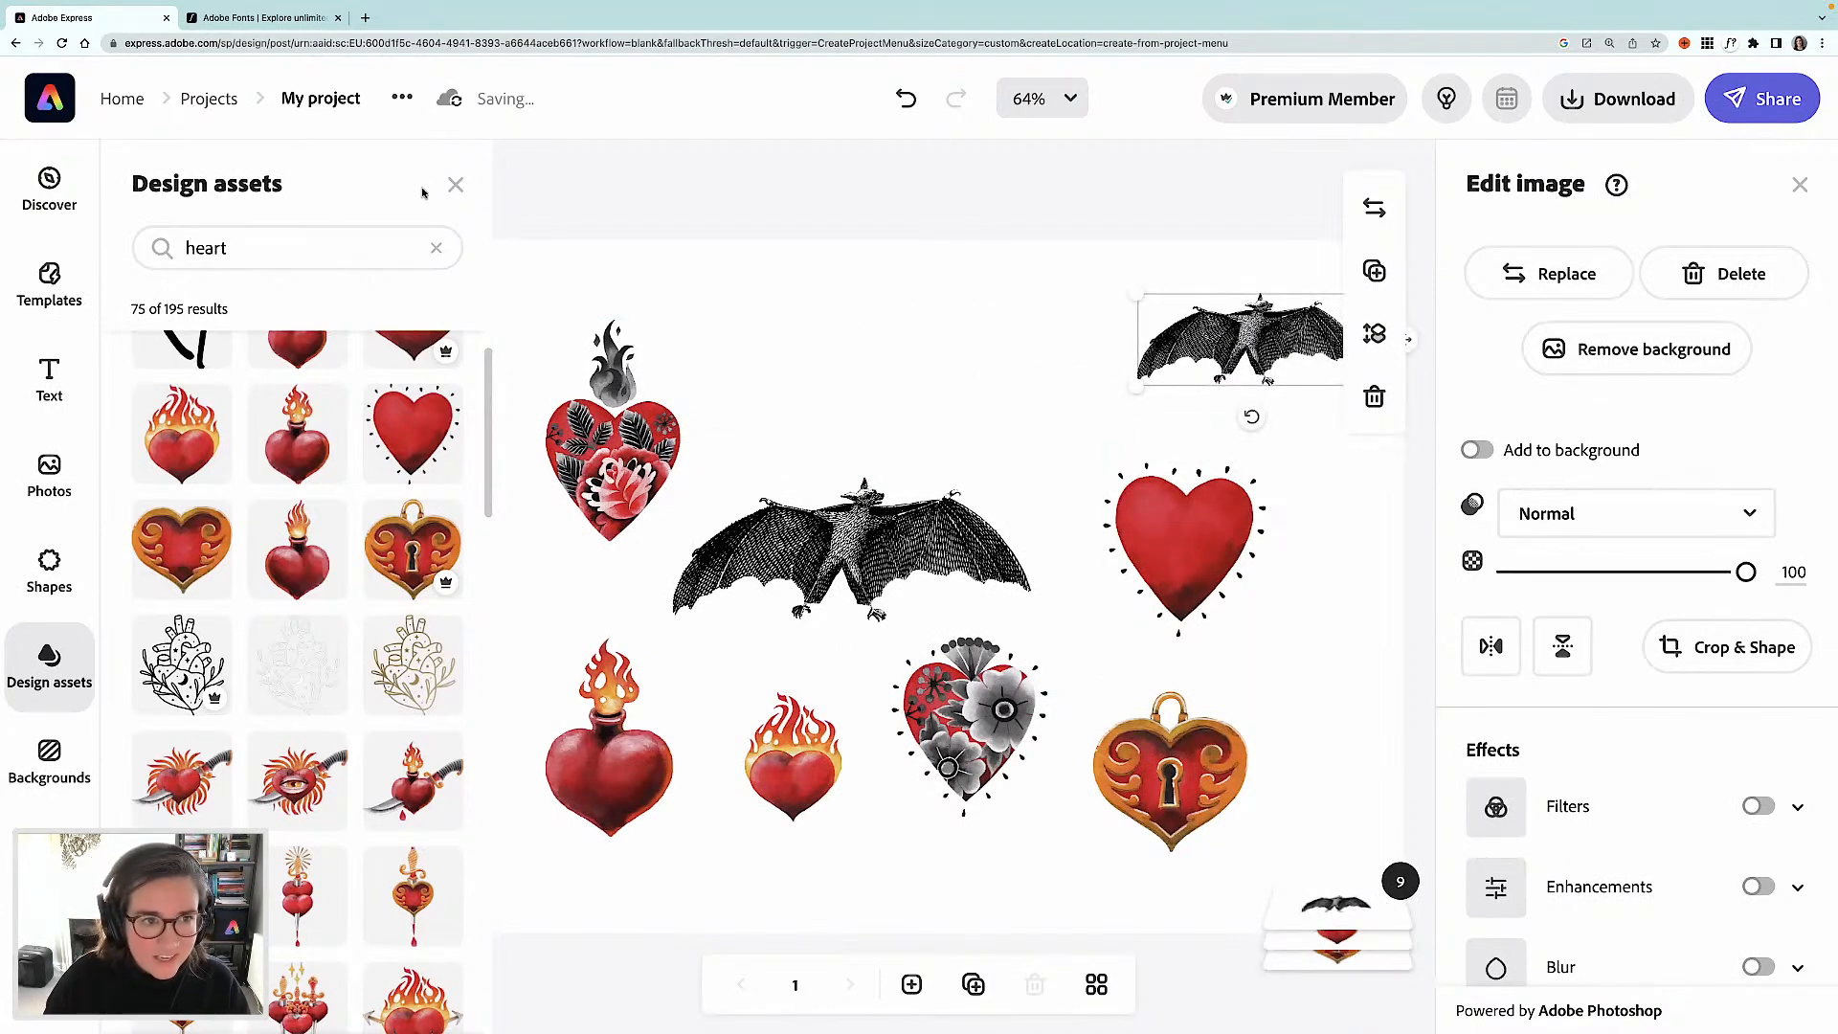
# - Shift the central bat to the right and place a slightly smaller plain red heart beyond its right wing
pyautogui.click(455, 185)
pyautogui.moveTo(861, 551); pyautogui.dragTo(982, 550)
pyautogui.moveTo(1235, 547); pyautogui.dragTo(1311, 561)
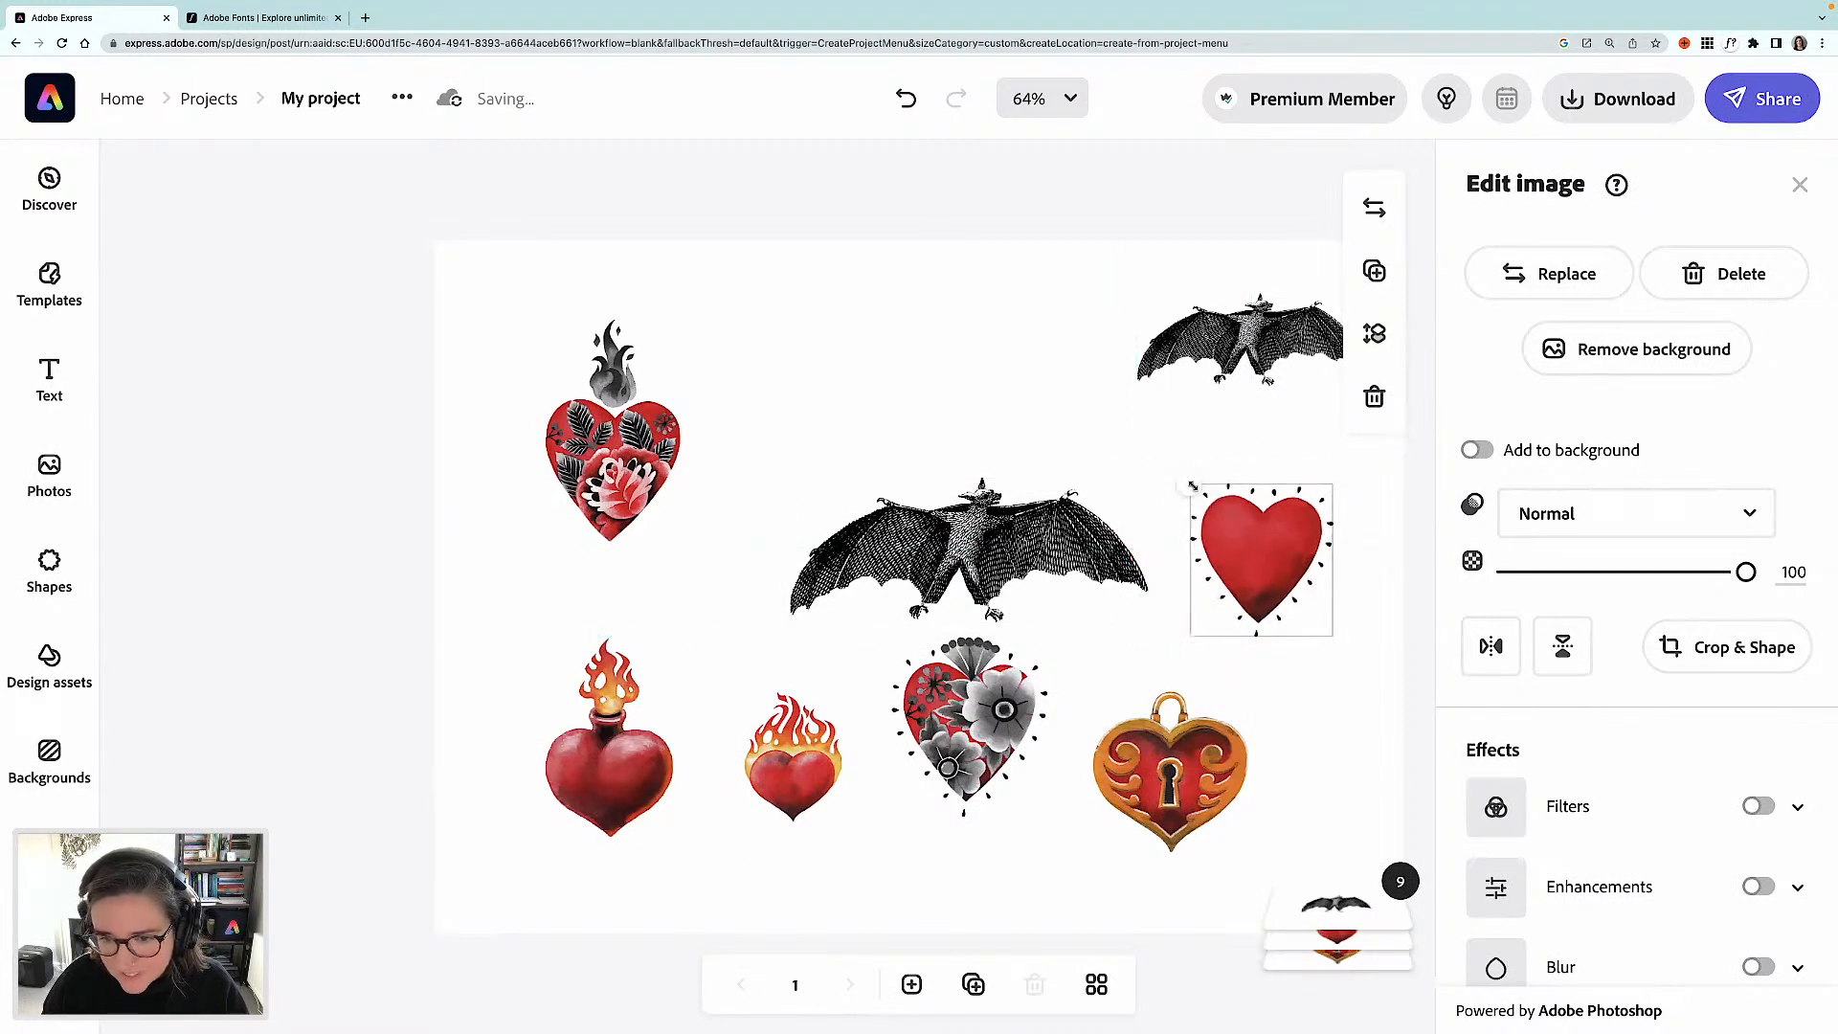
pyautogui.moveTo(1258, 627); pyautogui.dragTo(1248, 595)
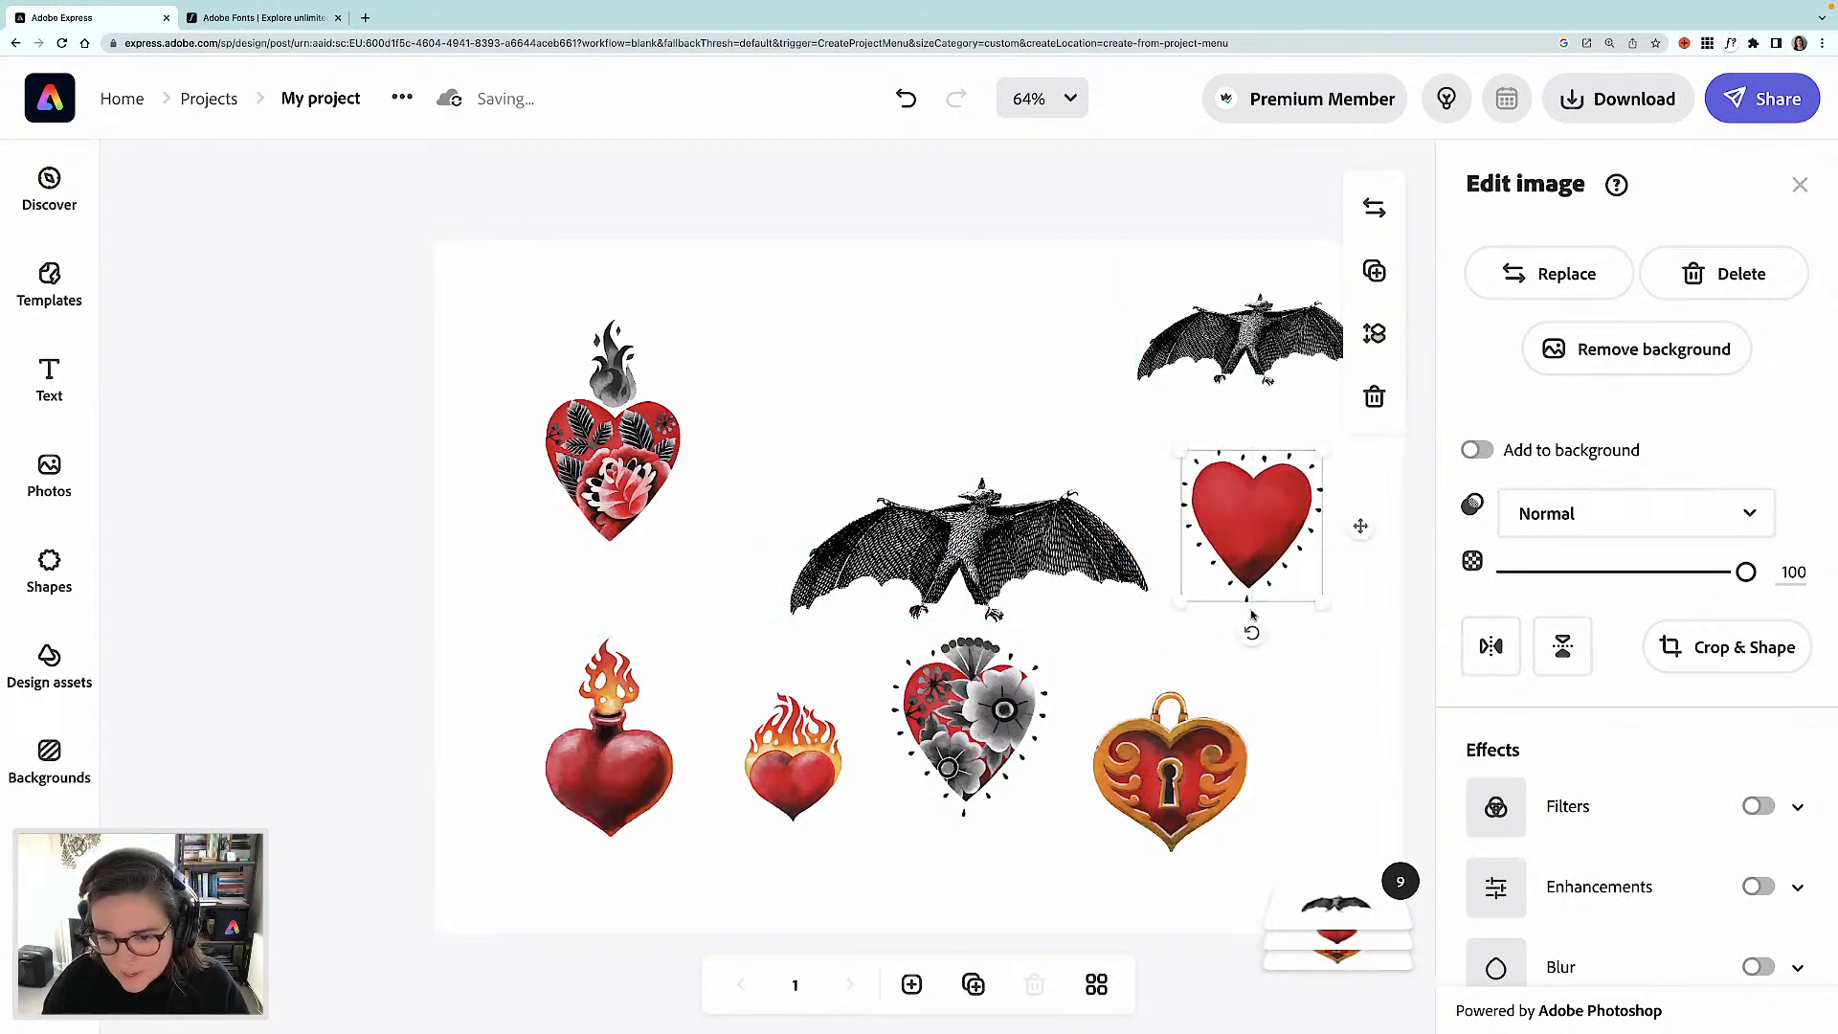
# - Spread out the hearts: locket to the right, grey-flowered heart lower right, flame-crowned heart under the bat, fire-topped heart near the left edge
pyautogui.moveTo(1203, 757); pyautogui.dragTo(1333, 742)
pyautogui.moveTo(969, 734); pyautogui.dragTo(1080, 826)
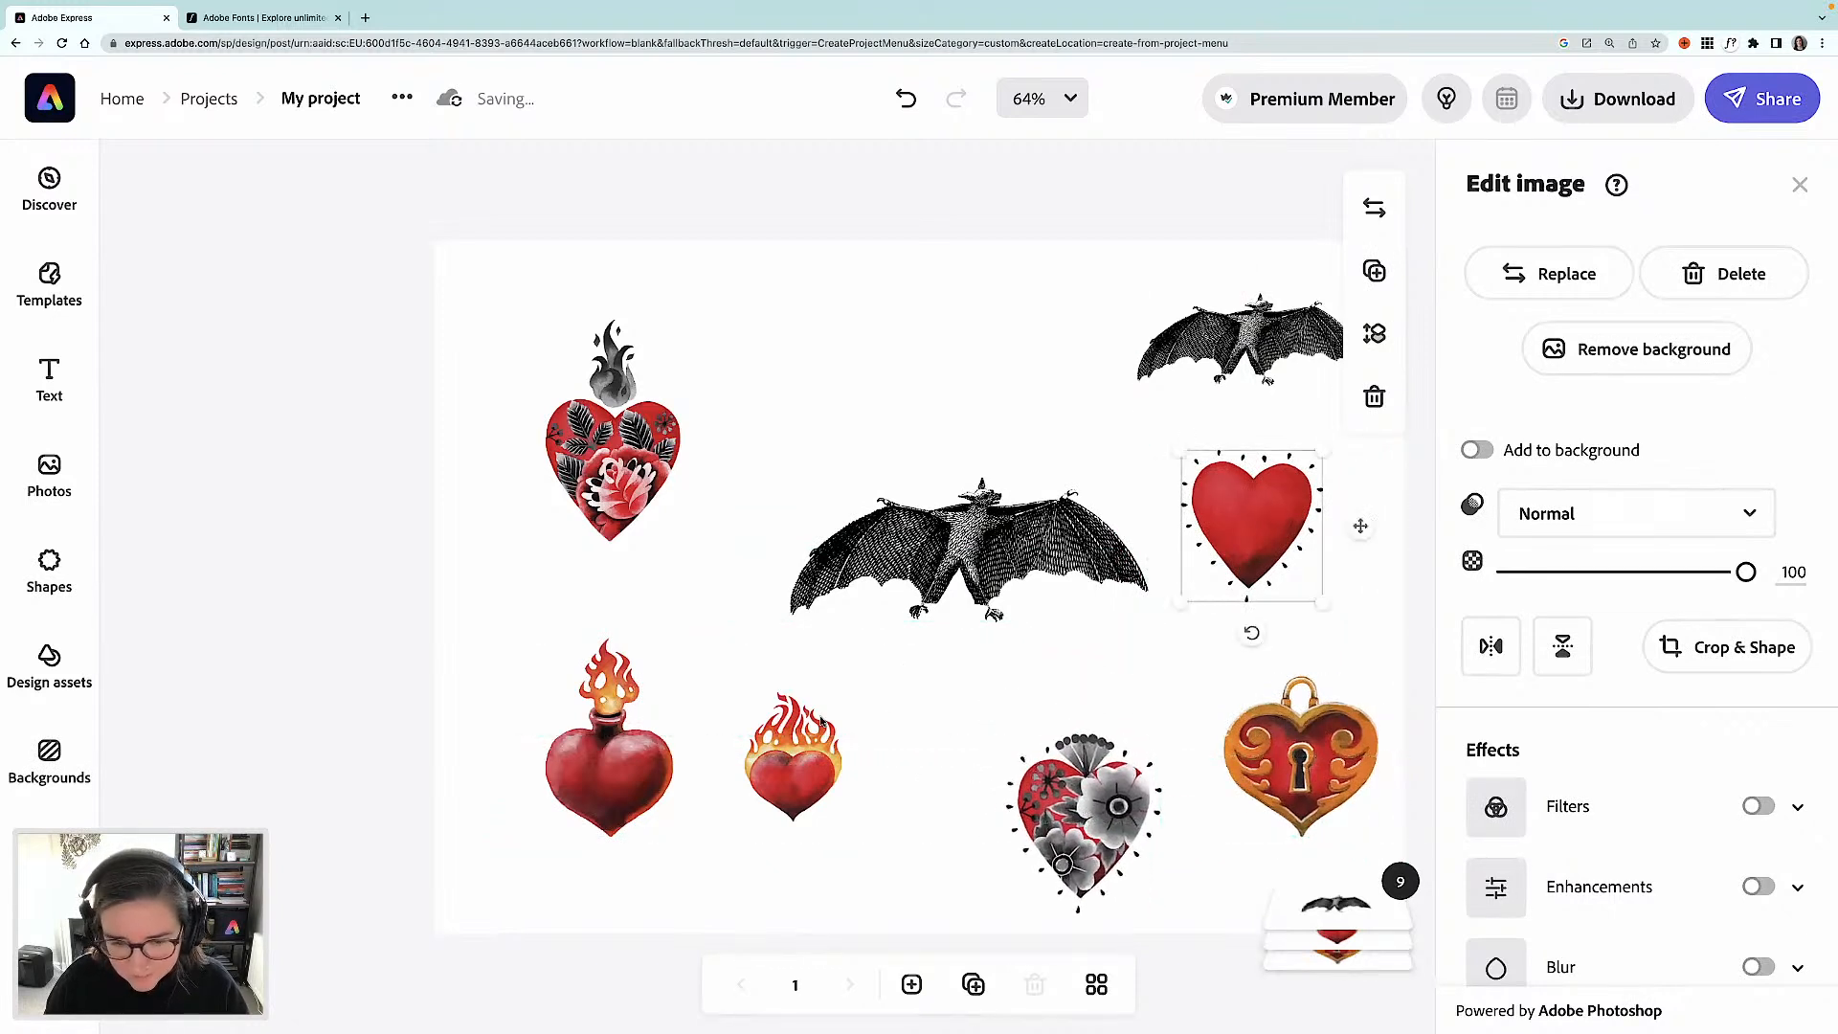
pyautogui.moveTo(783, 769); pyautogui.dragTo(926, 703)
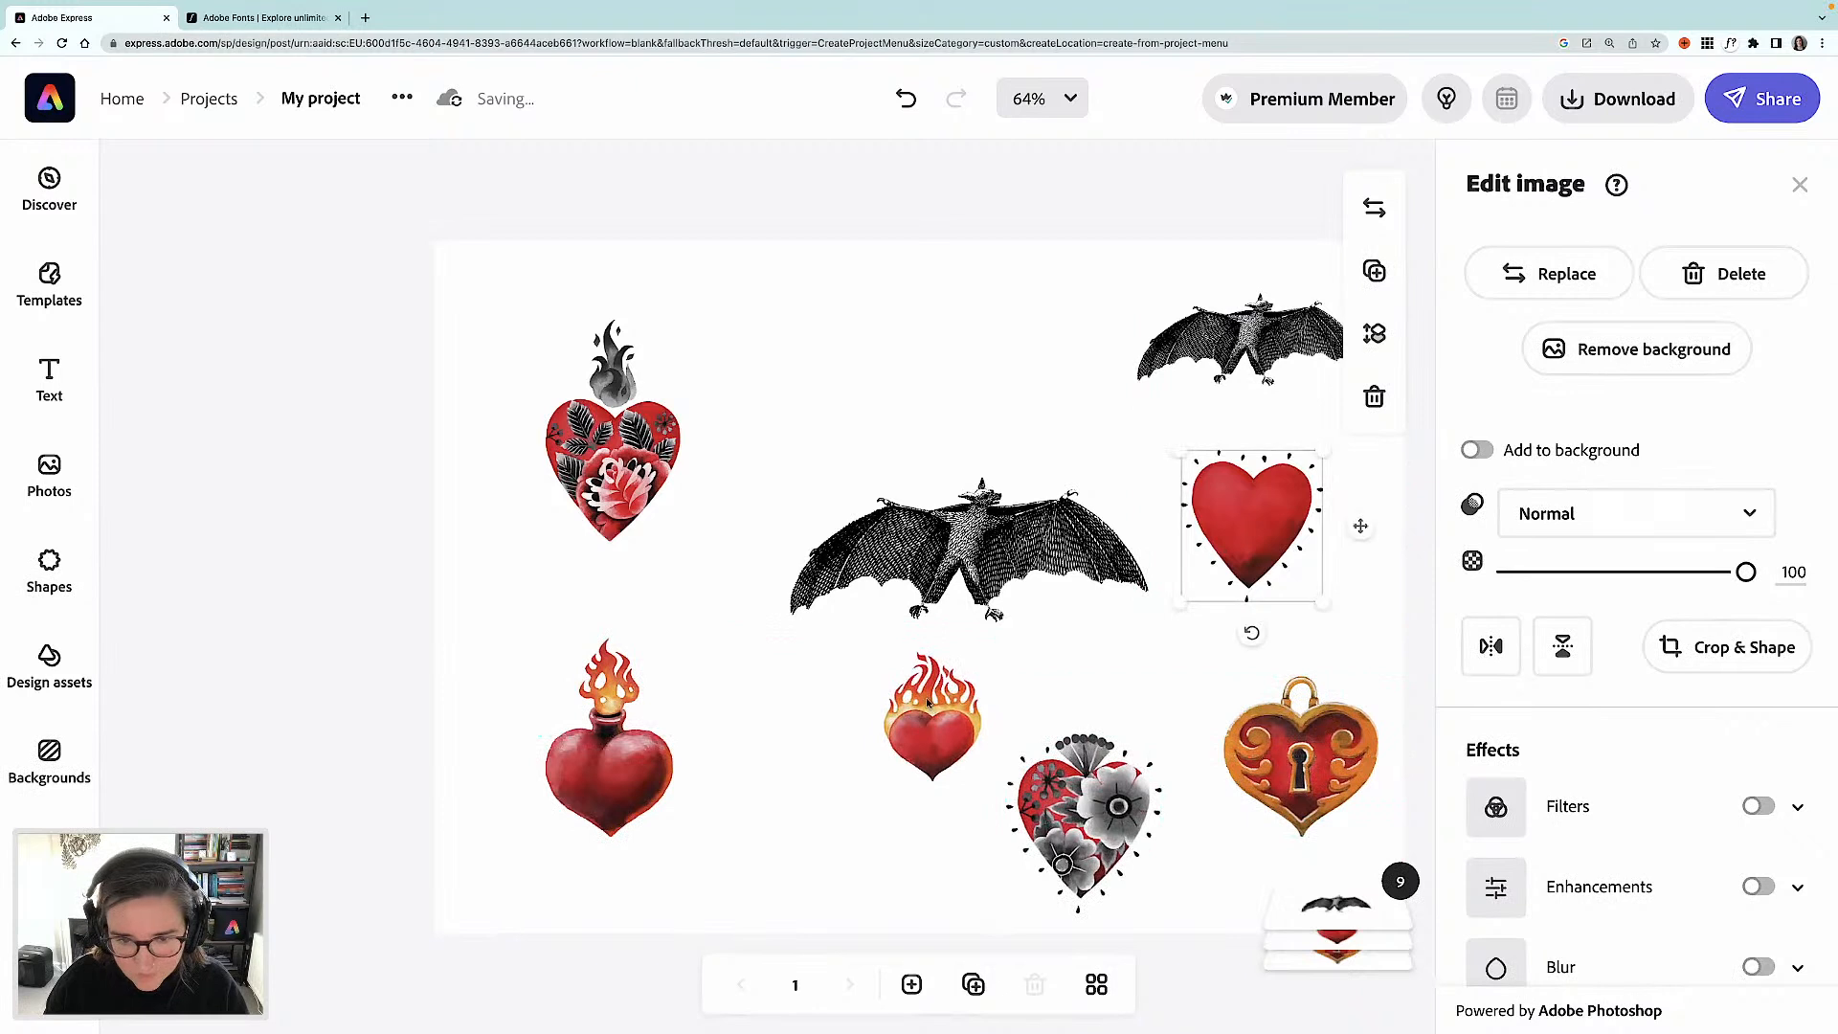
pyautogui.moveTo(653, 702); pyautogui.dragTo(573, 582)
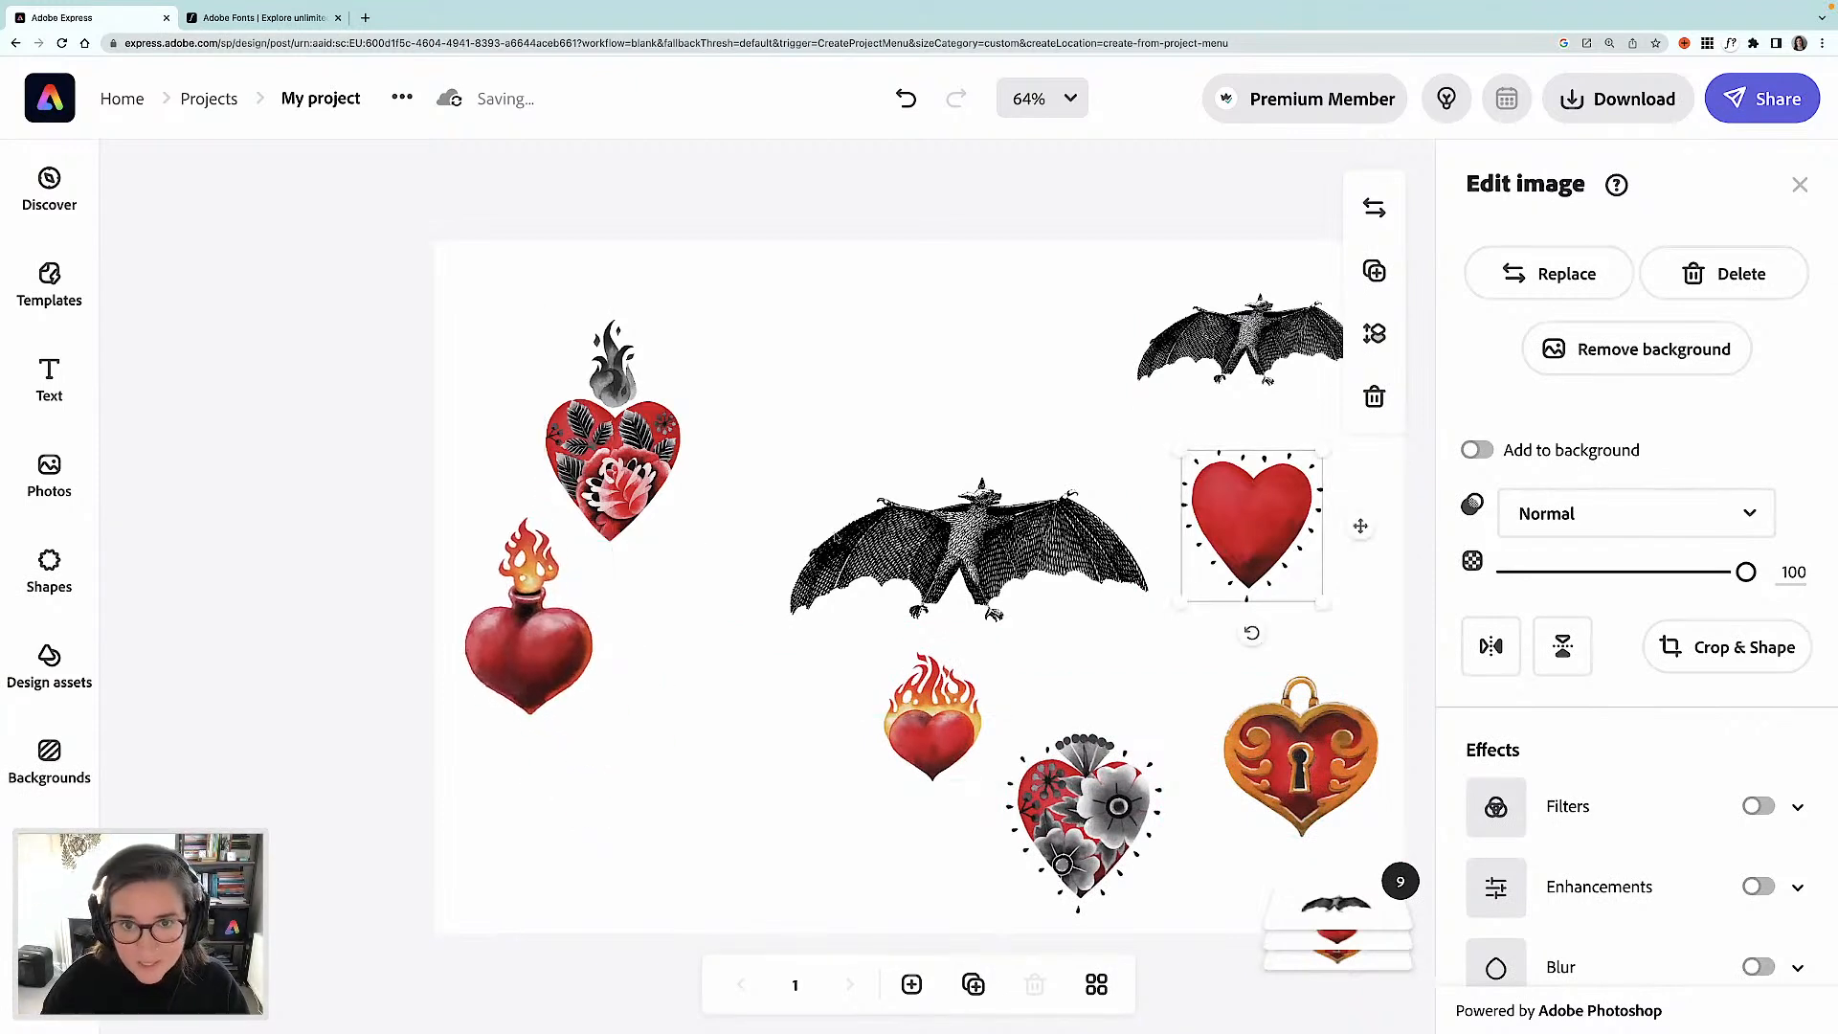
# - Duplicate the central bat and place a small, upward-tilted copy in the lower left corner of the page
pyautogui.click(919, 494)
pyautogui.press('super+d')
pyautogui.moveTo(1206, 568); pyautogui.dragTo(888, 823)
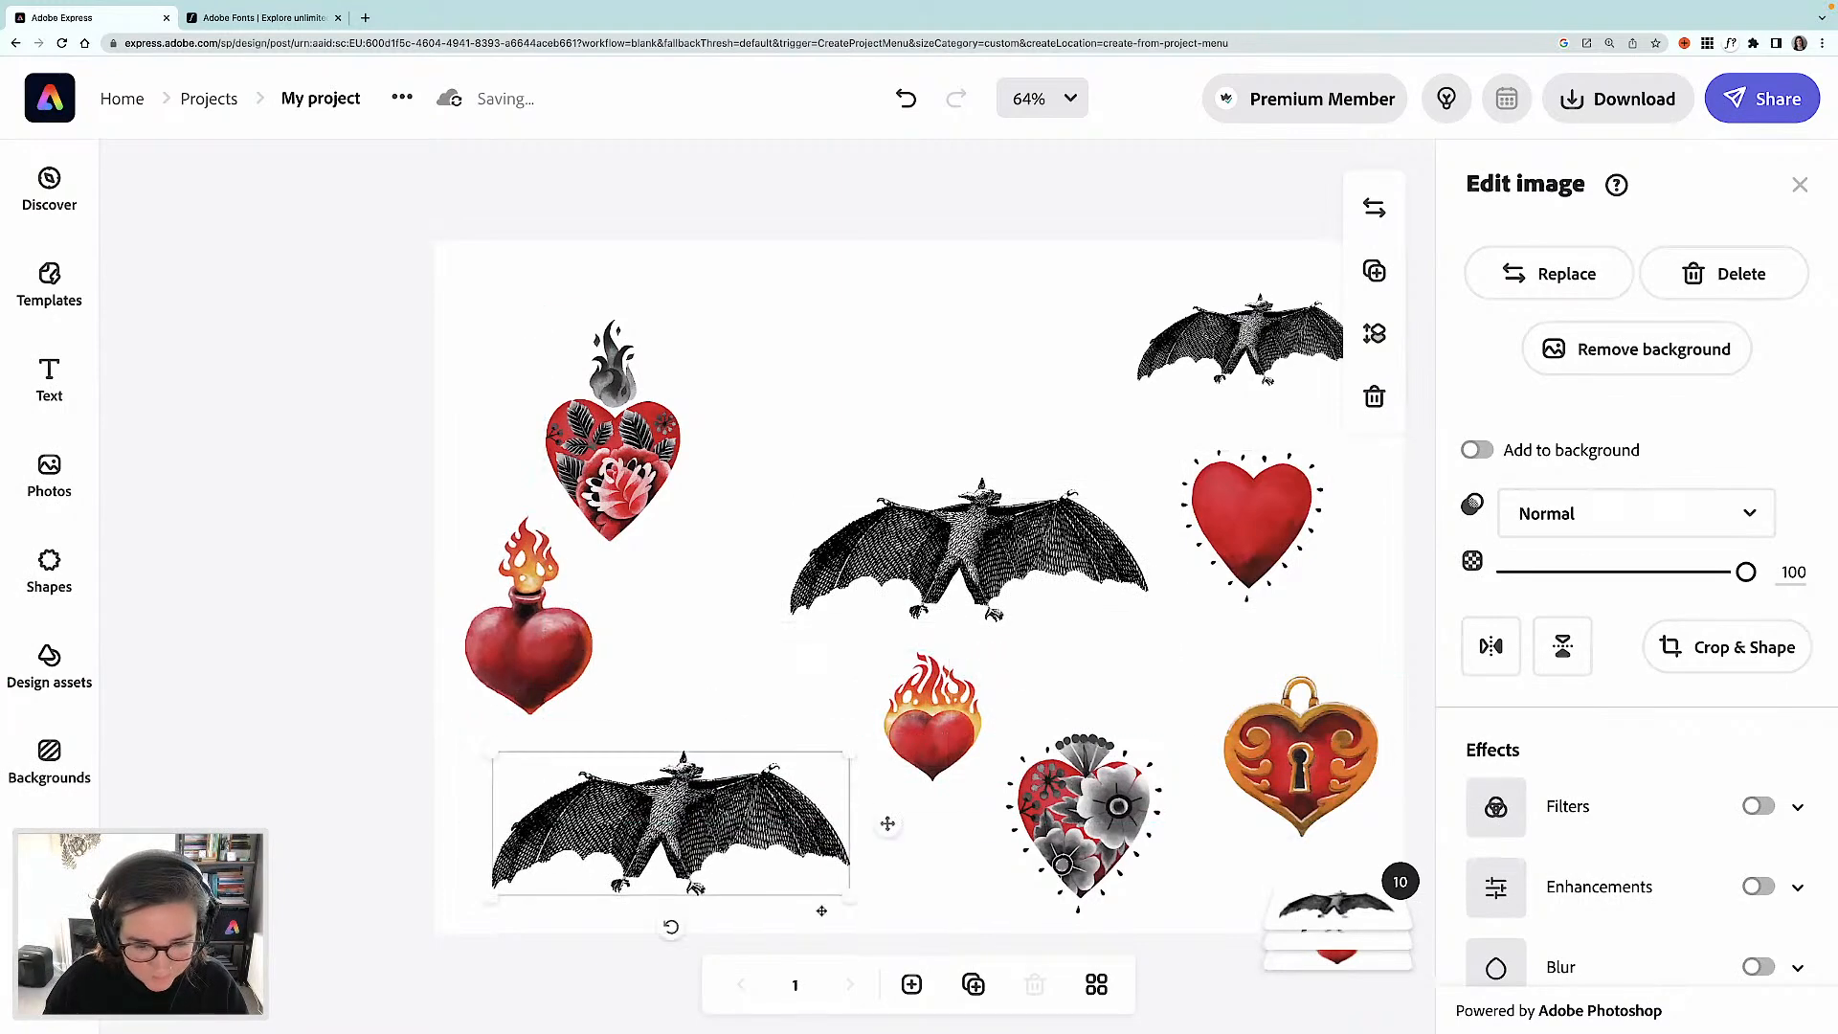
pyautogui.moveTo(848, 896); pyautogui.dragTo(581, 820)
# - Lower the fire-topped heart at the left edge, then enlarge the red rose heart and move it toward the central bat
pyautogui.moveTo(545, 673); pyautogui.dragTo(549, 716)
pyautogui.click(636, 477)
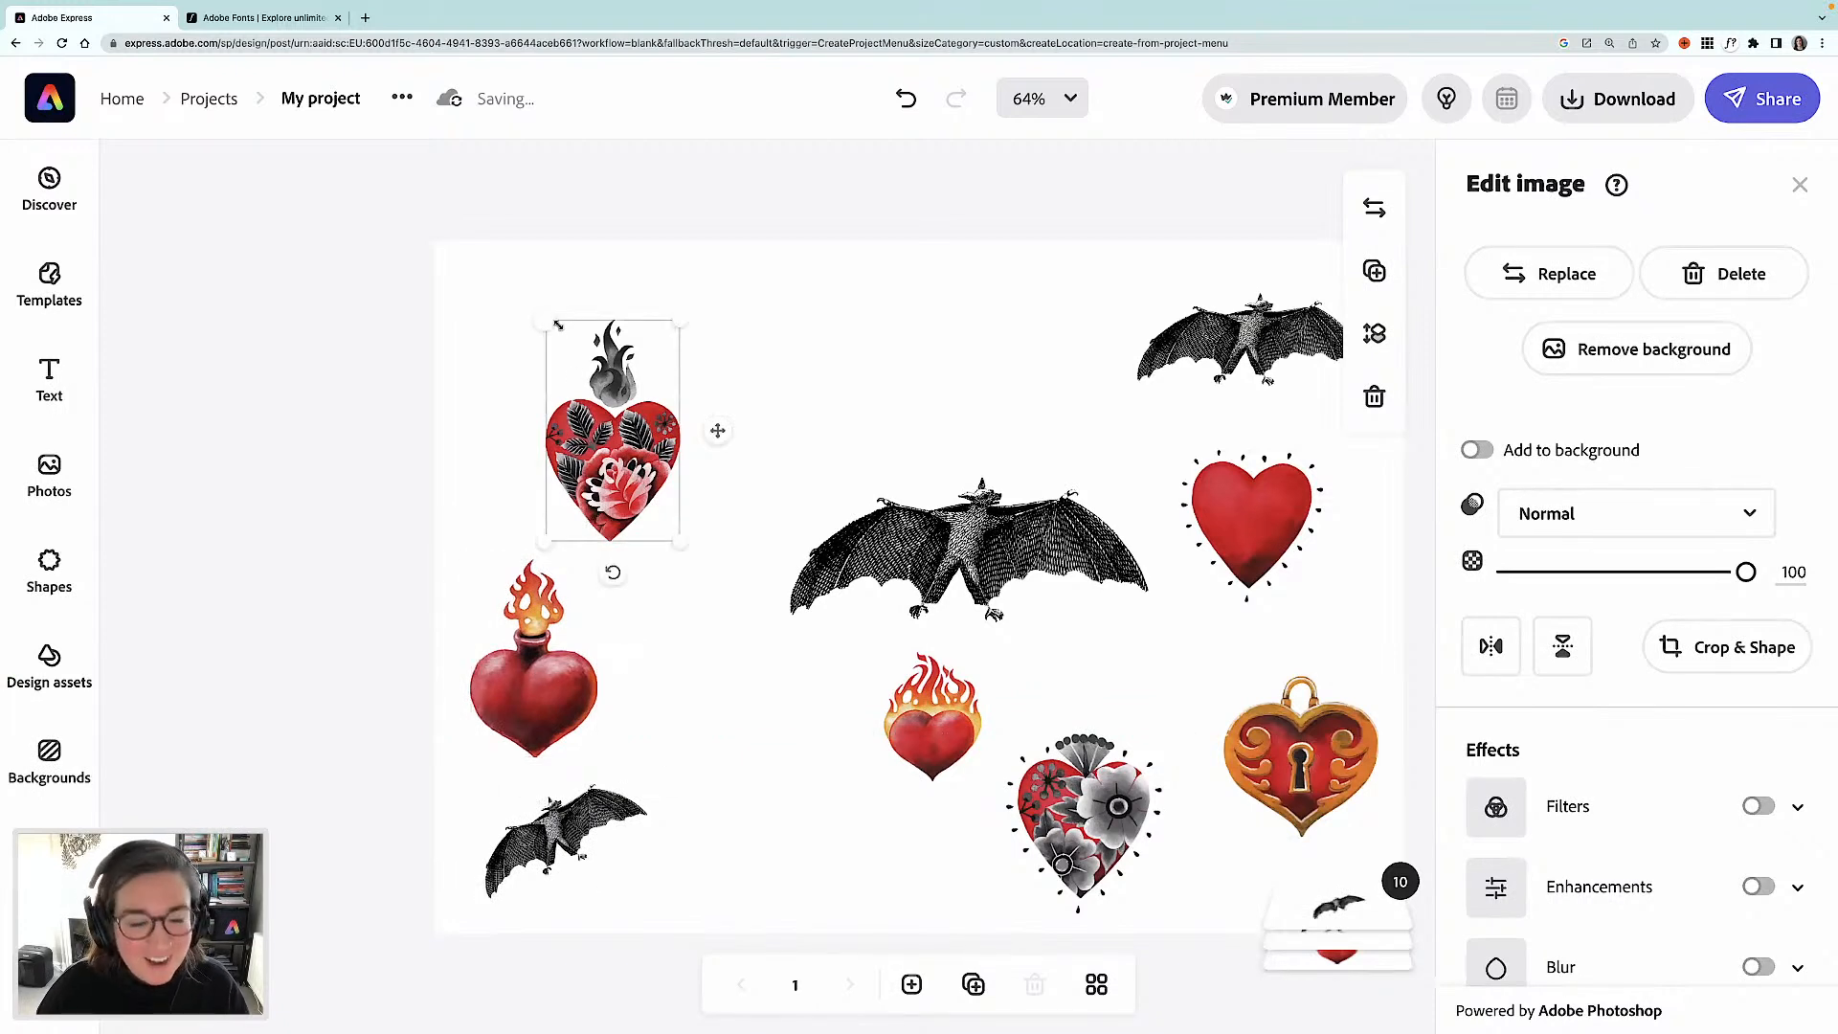
pyautogui.moveTo(546, 323); pyautogui.dragTo(508, 308)
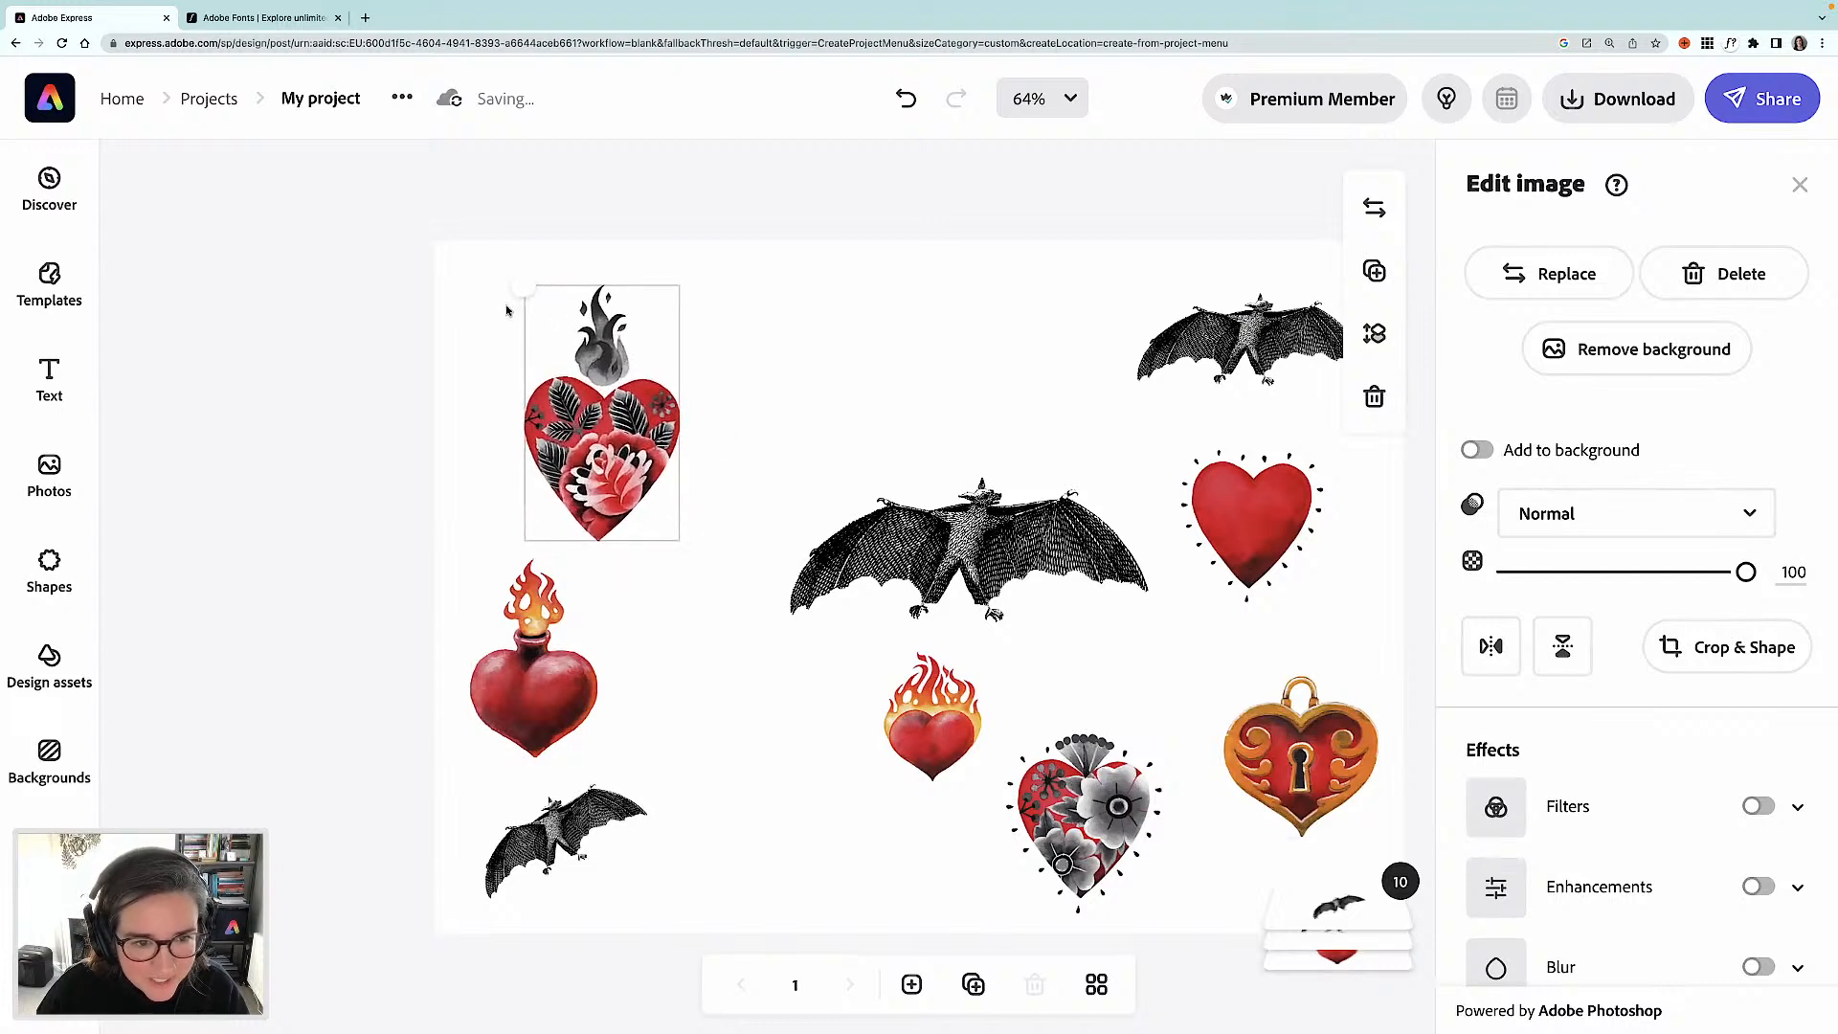
pyautogui.moveTo(683, 487); pyautogui.dragTo(713, 505)
# - Duplicate the flame-crowned heart twice, placing one copy in the page's upper left corner and one beside the upper right bat
pyautogui.click(949, 749)
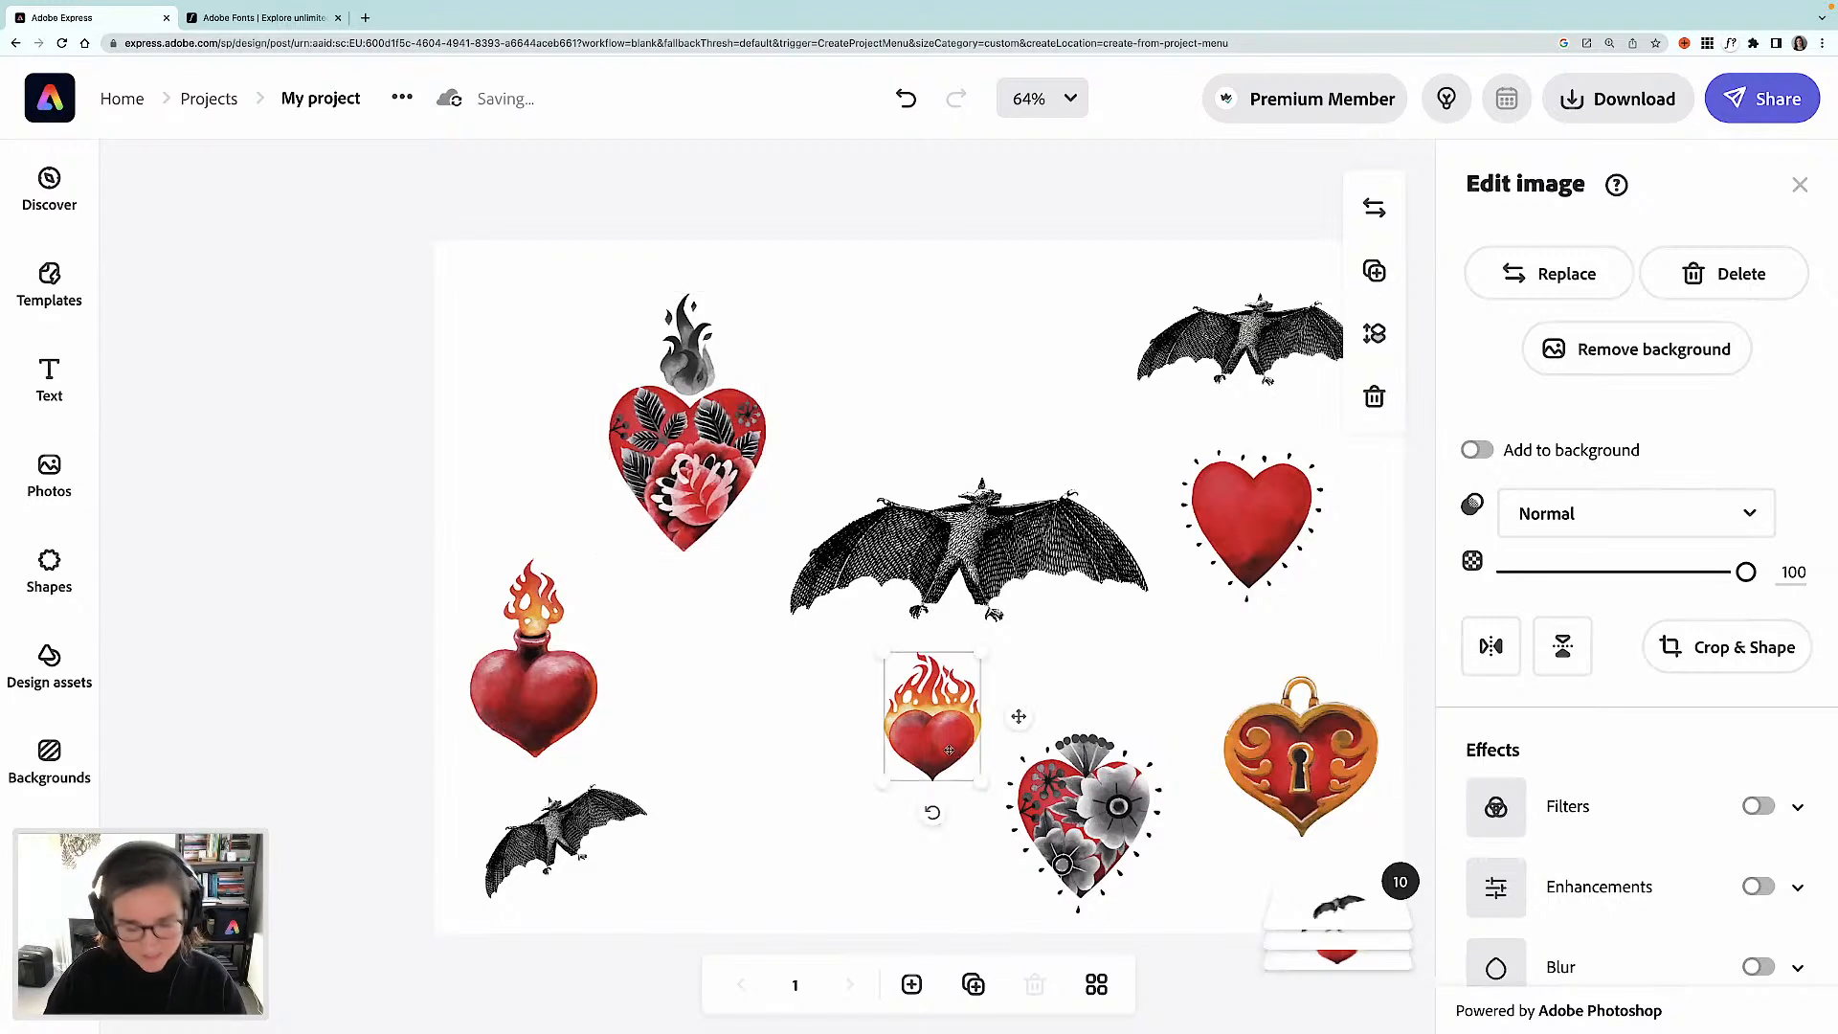
pyautogui.press('super+v')
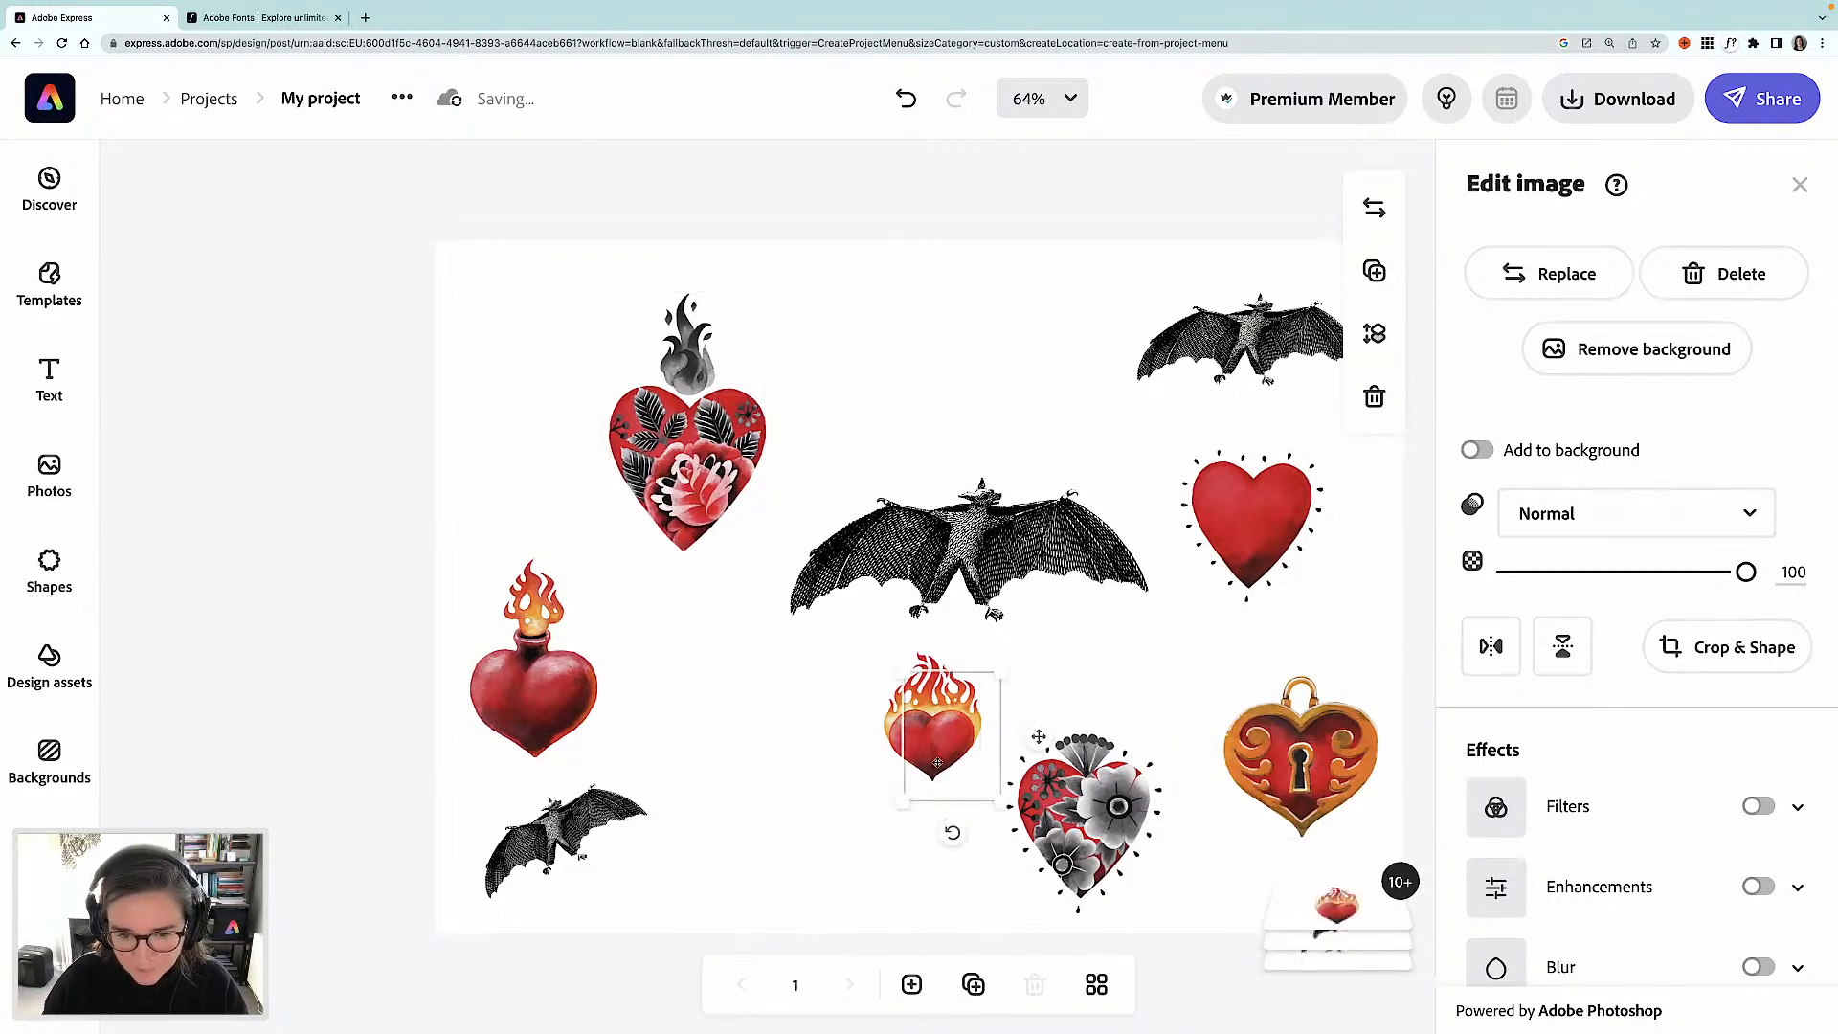
pyautogui.moveTo(945, 756); pyautogui.dragTo(509, 365)
pyautogui.press('super+v')
pyautogui.moveTo(967, 795); pyautogui.dragTo(1065, 366)
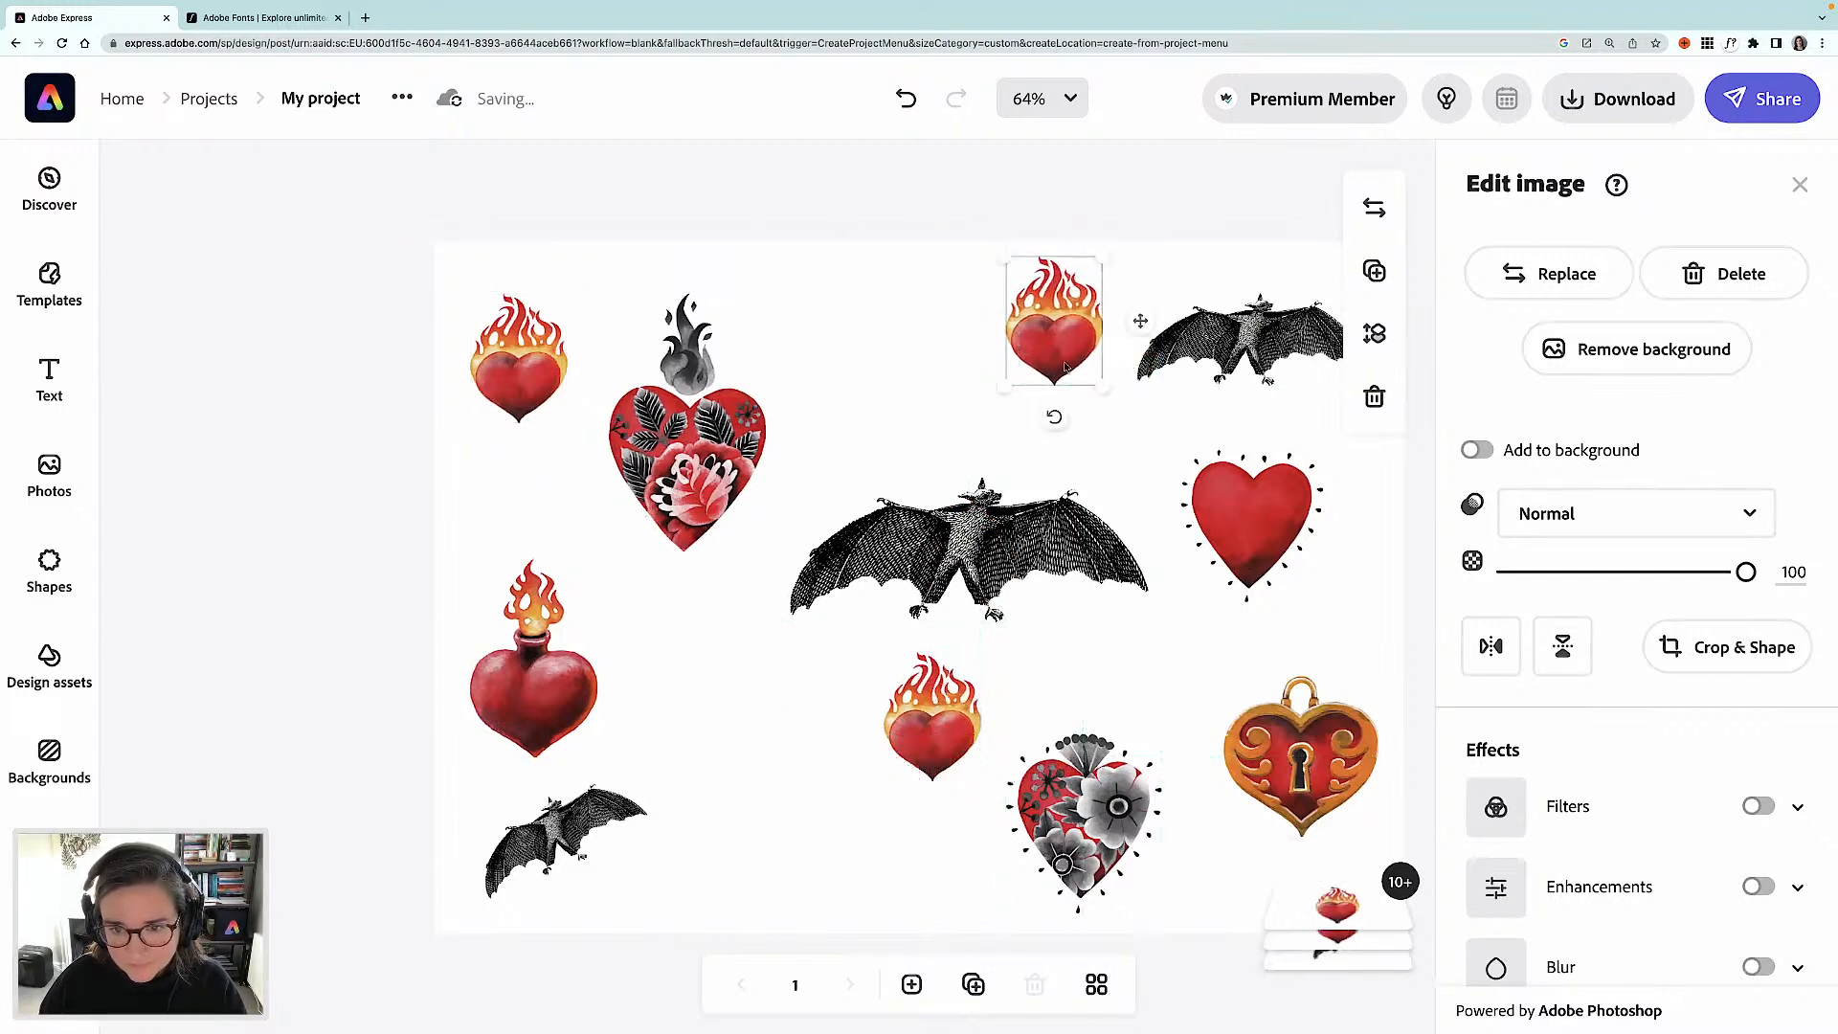
# - Duplicate the plain red heart and place the copy left of the flame-crowned heart below the central bat
pyautogui.click(1243, 489)
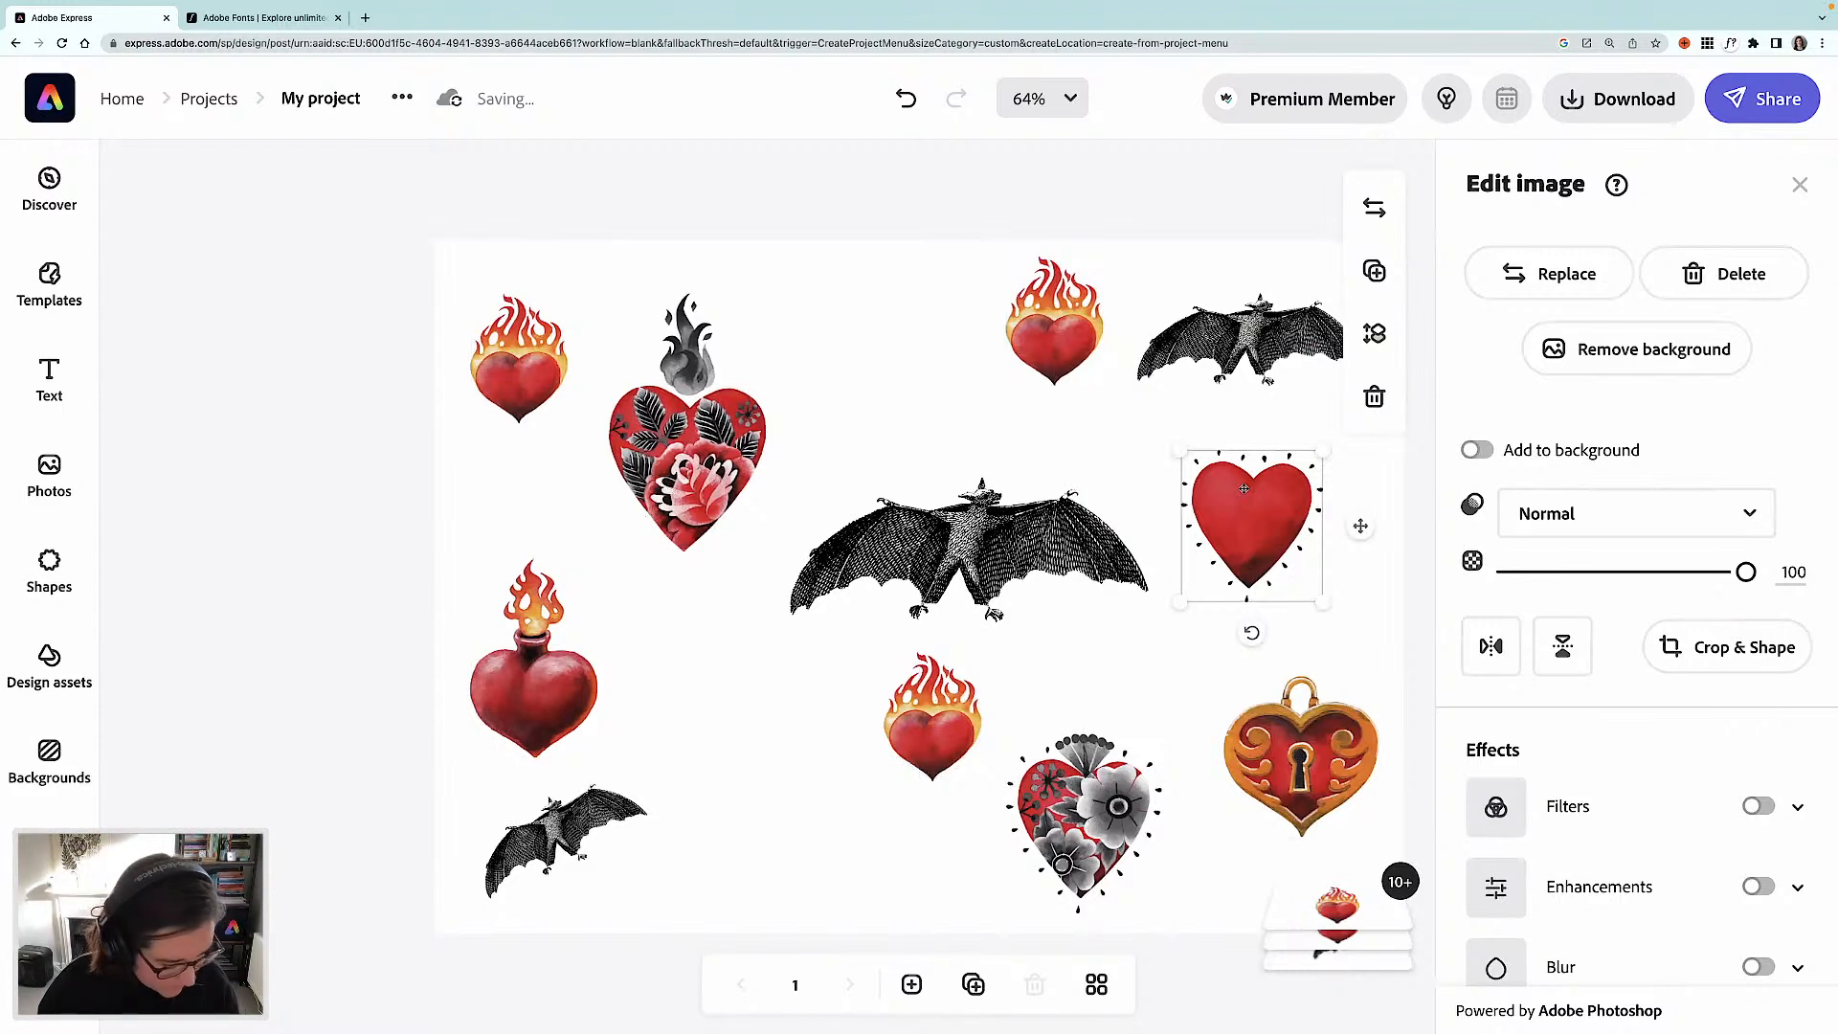
pyautogui.press('super+d')
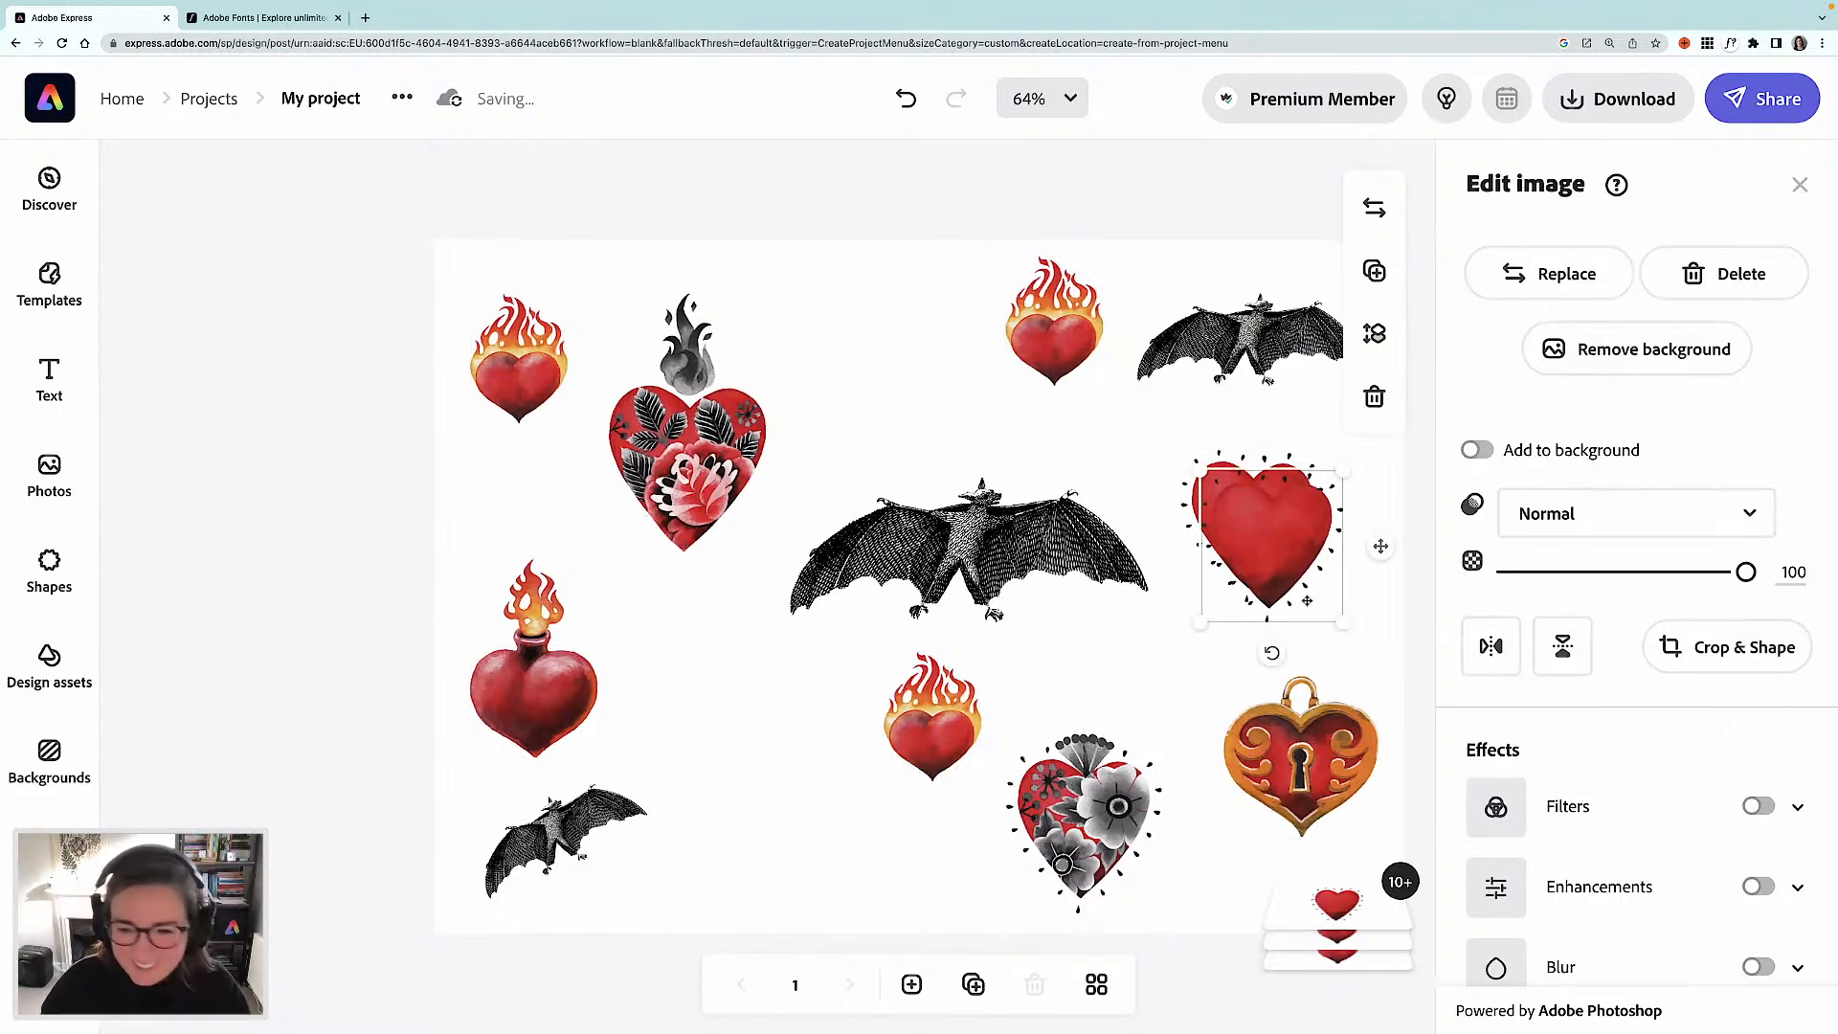
pyautogui.moveTo(885, 721); pyautogui.dragTo(768, 719)
# - Nudge the flame-crowned heart and grey-flowered heart below the bat slightly right, and raise the gold locket
pyautogui.click(943, 724)
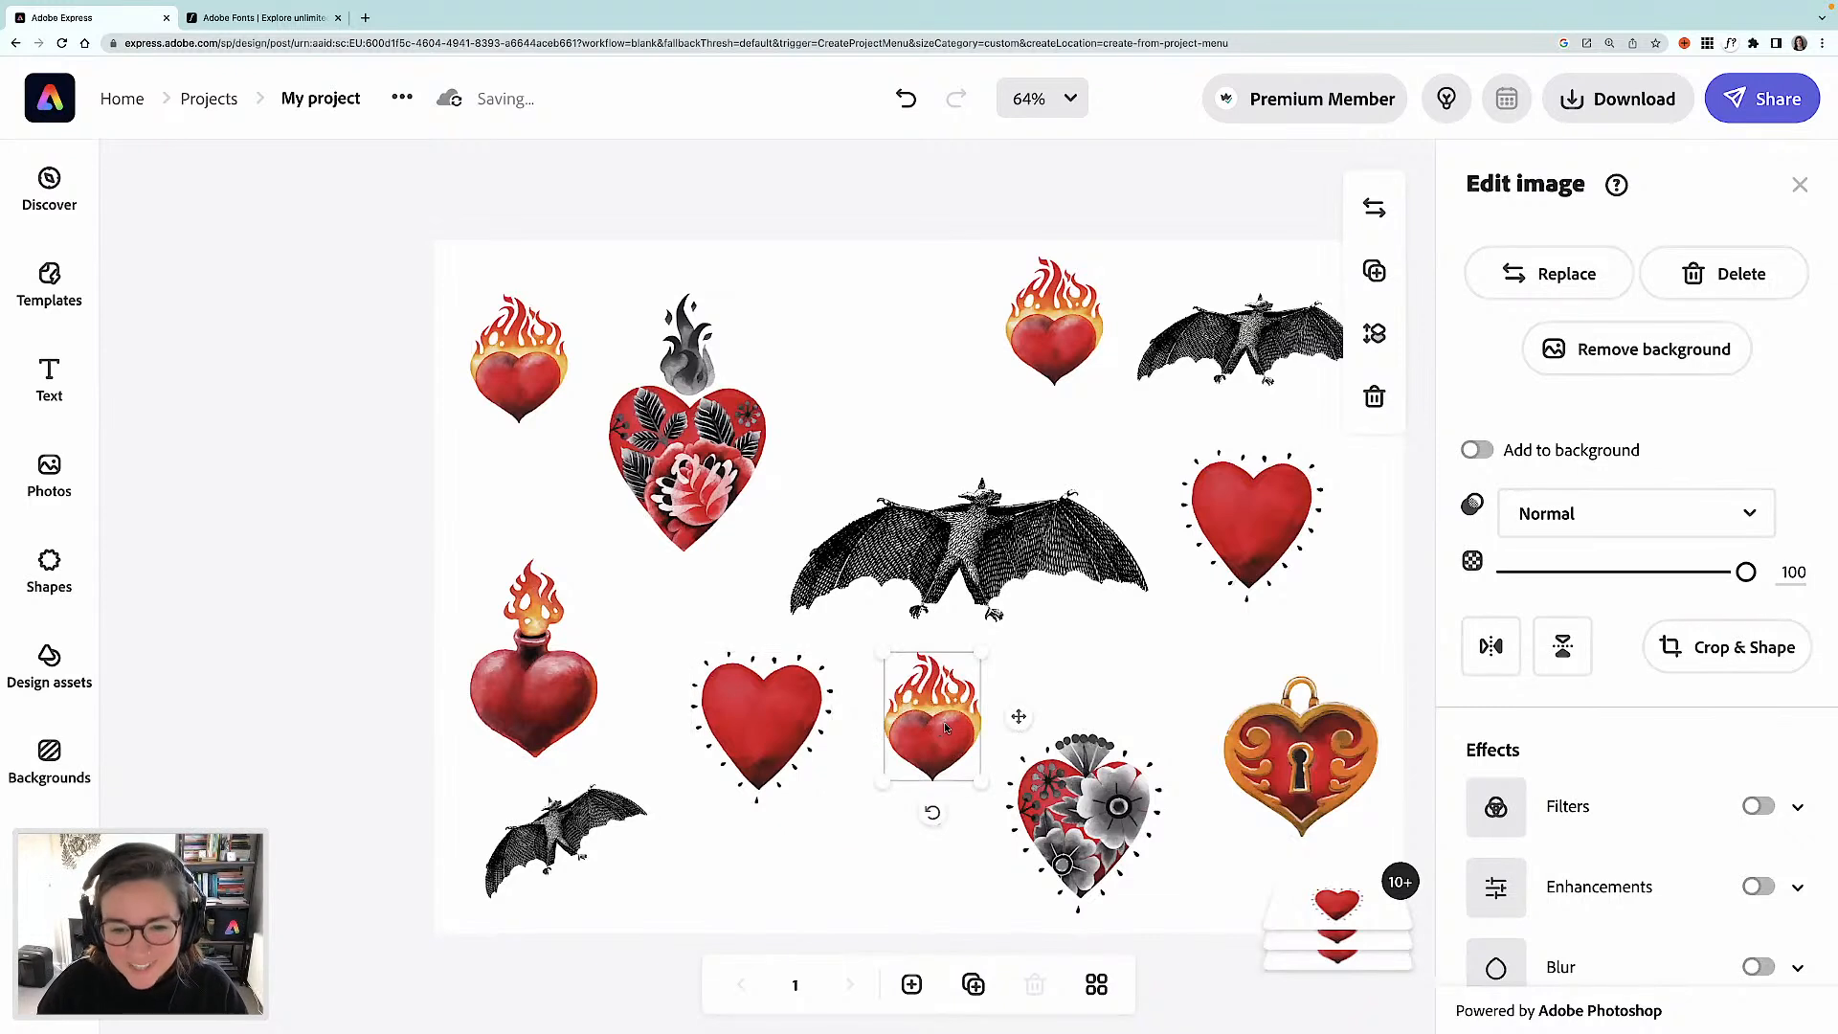
pyautogui.moveTo(1117, 825); pyautogui.dragTo(1137, 810)
pyautogui.moveTo(1290, 758); pyautogui.dragTo(1291, 717)
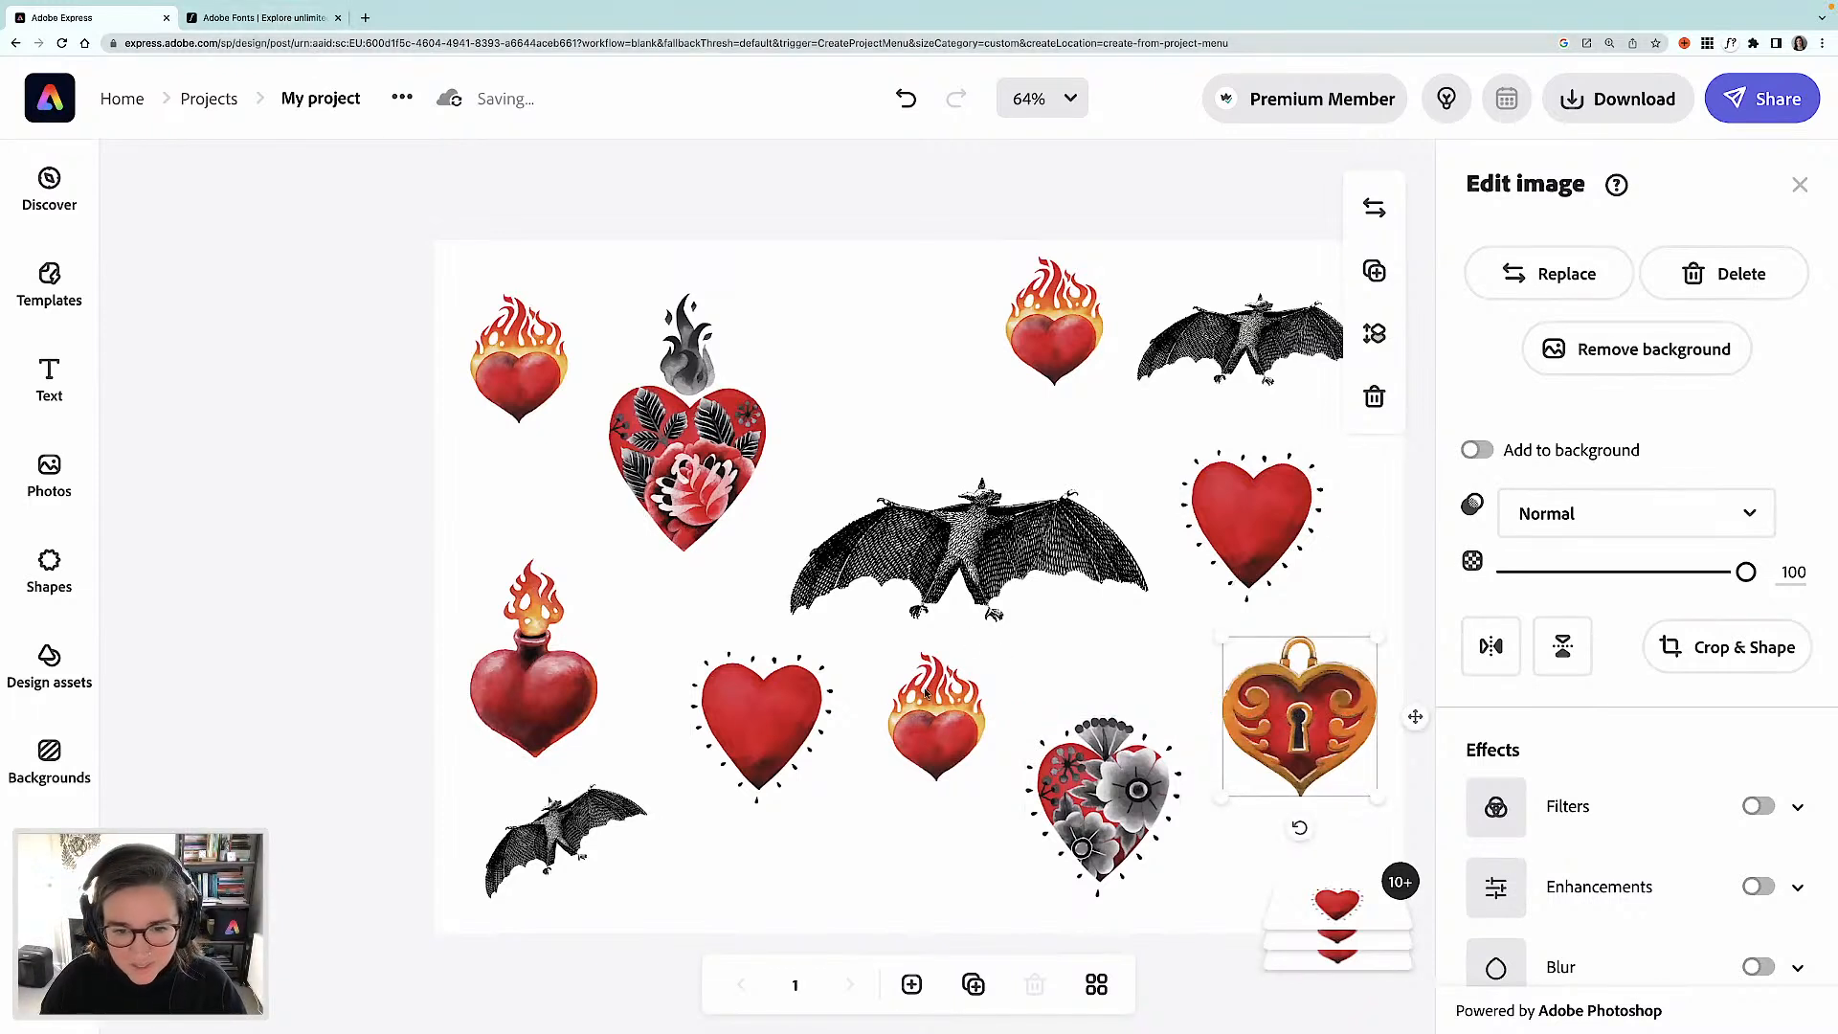
# - Find the black heart with a grey rose and orange flame, add it, and shrink it to fit above the central bat
pyautogui.click(61, 670)
pyautogui.scroll(-5, 332, 609)
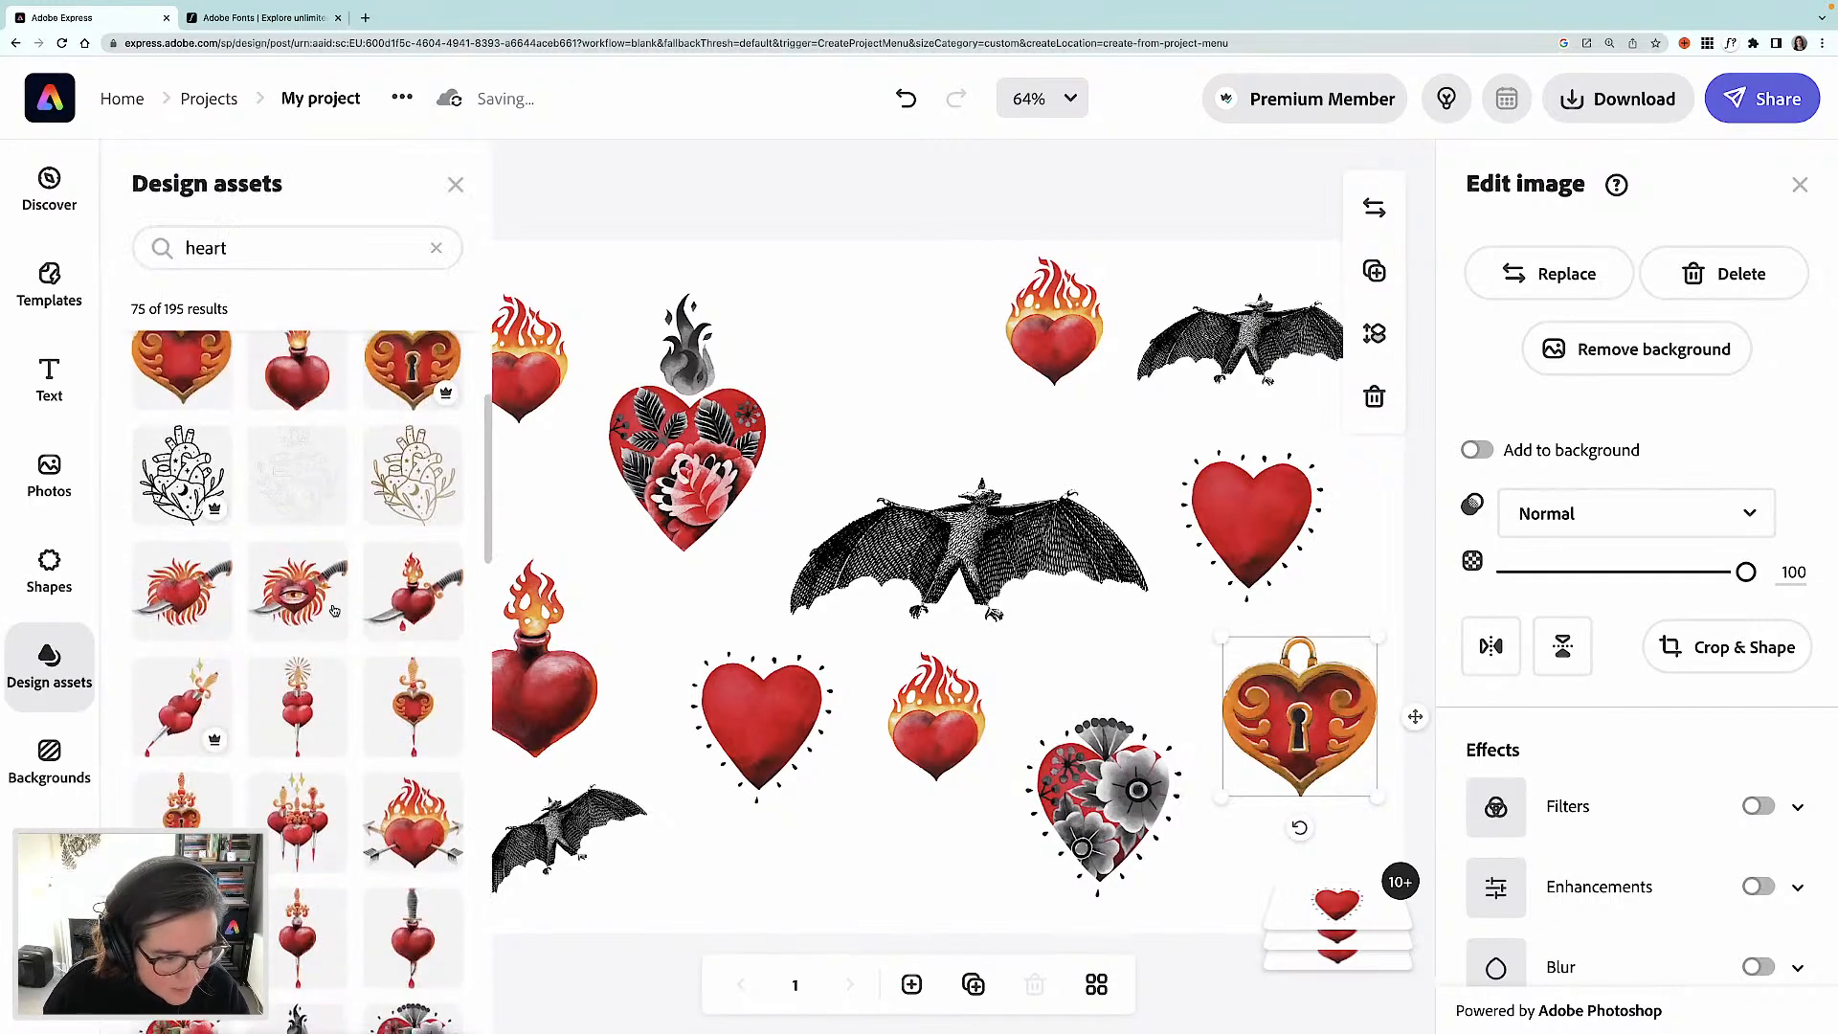
pyautogui.scroll(-2, 335, 613)
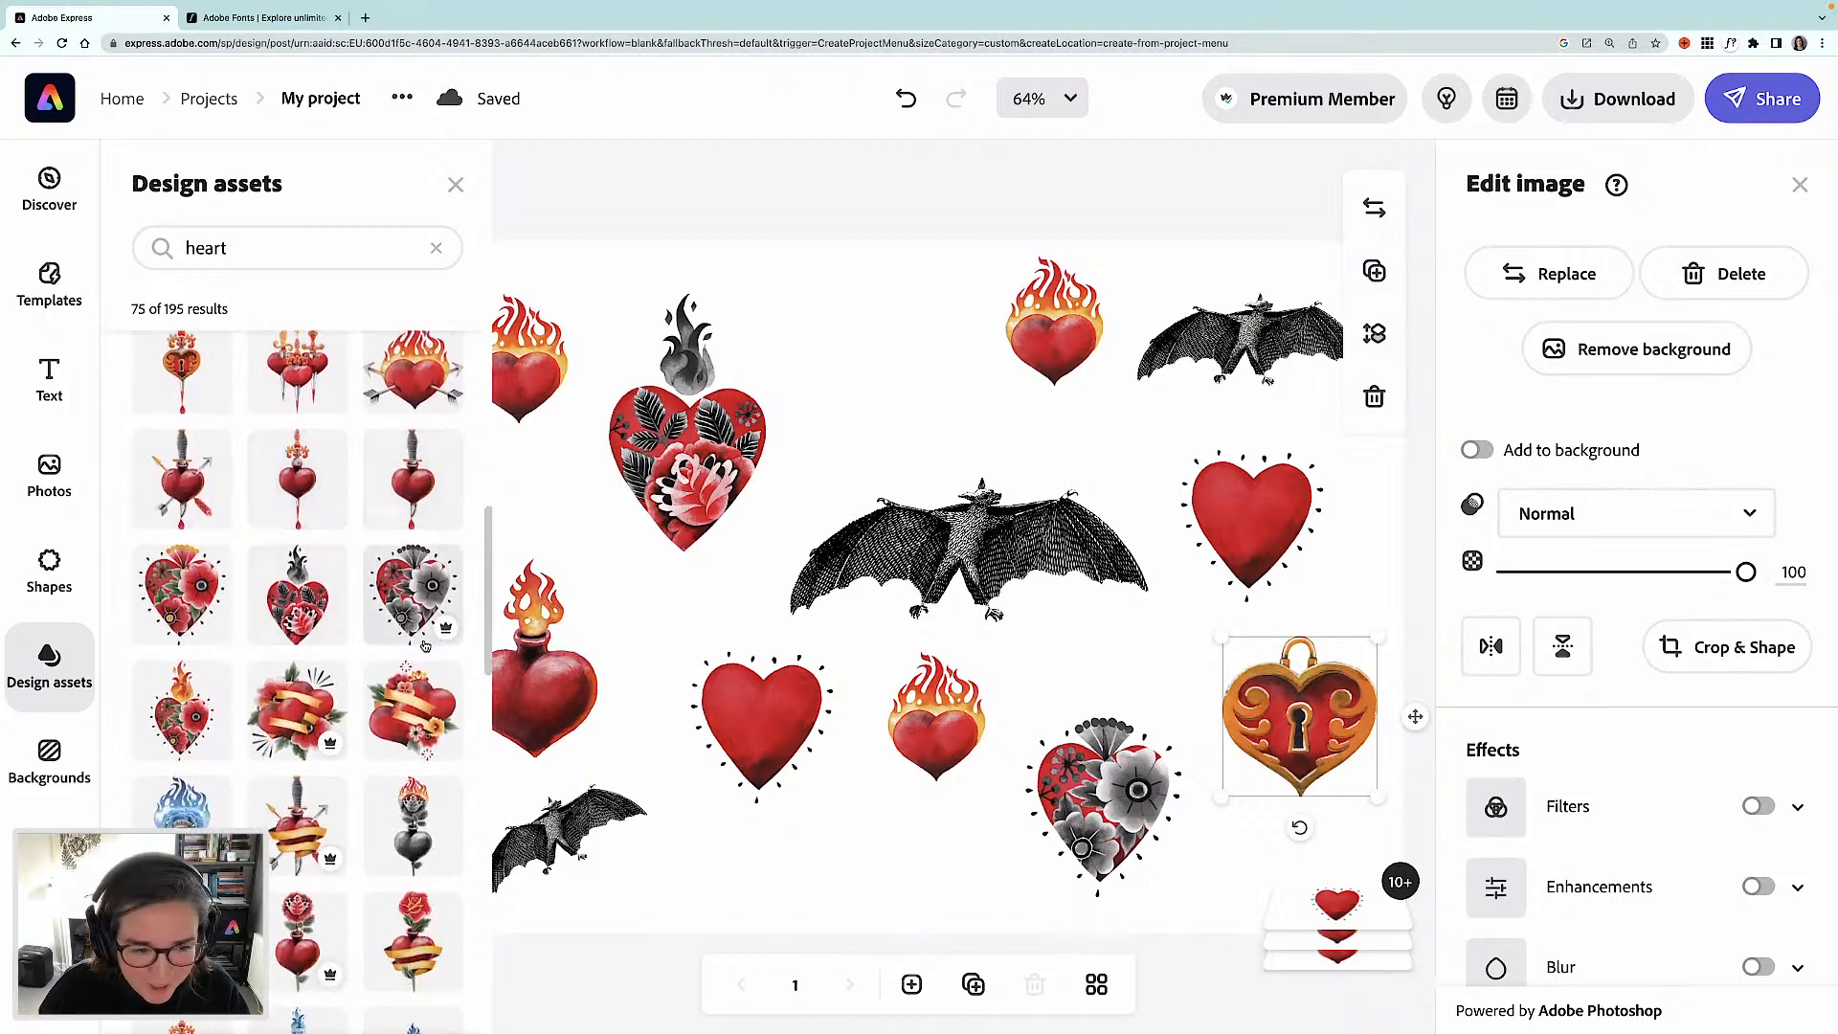
pyautogui.scroll(-3, 422, 642)
pyautogui.scroll(-4, 423, 643)
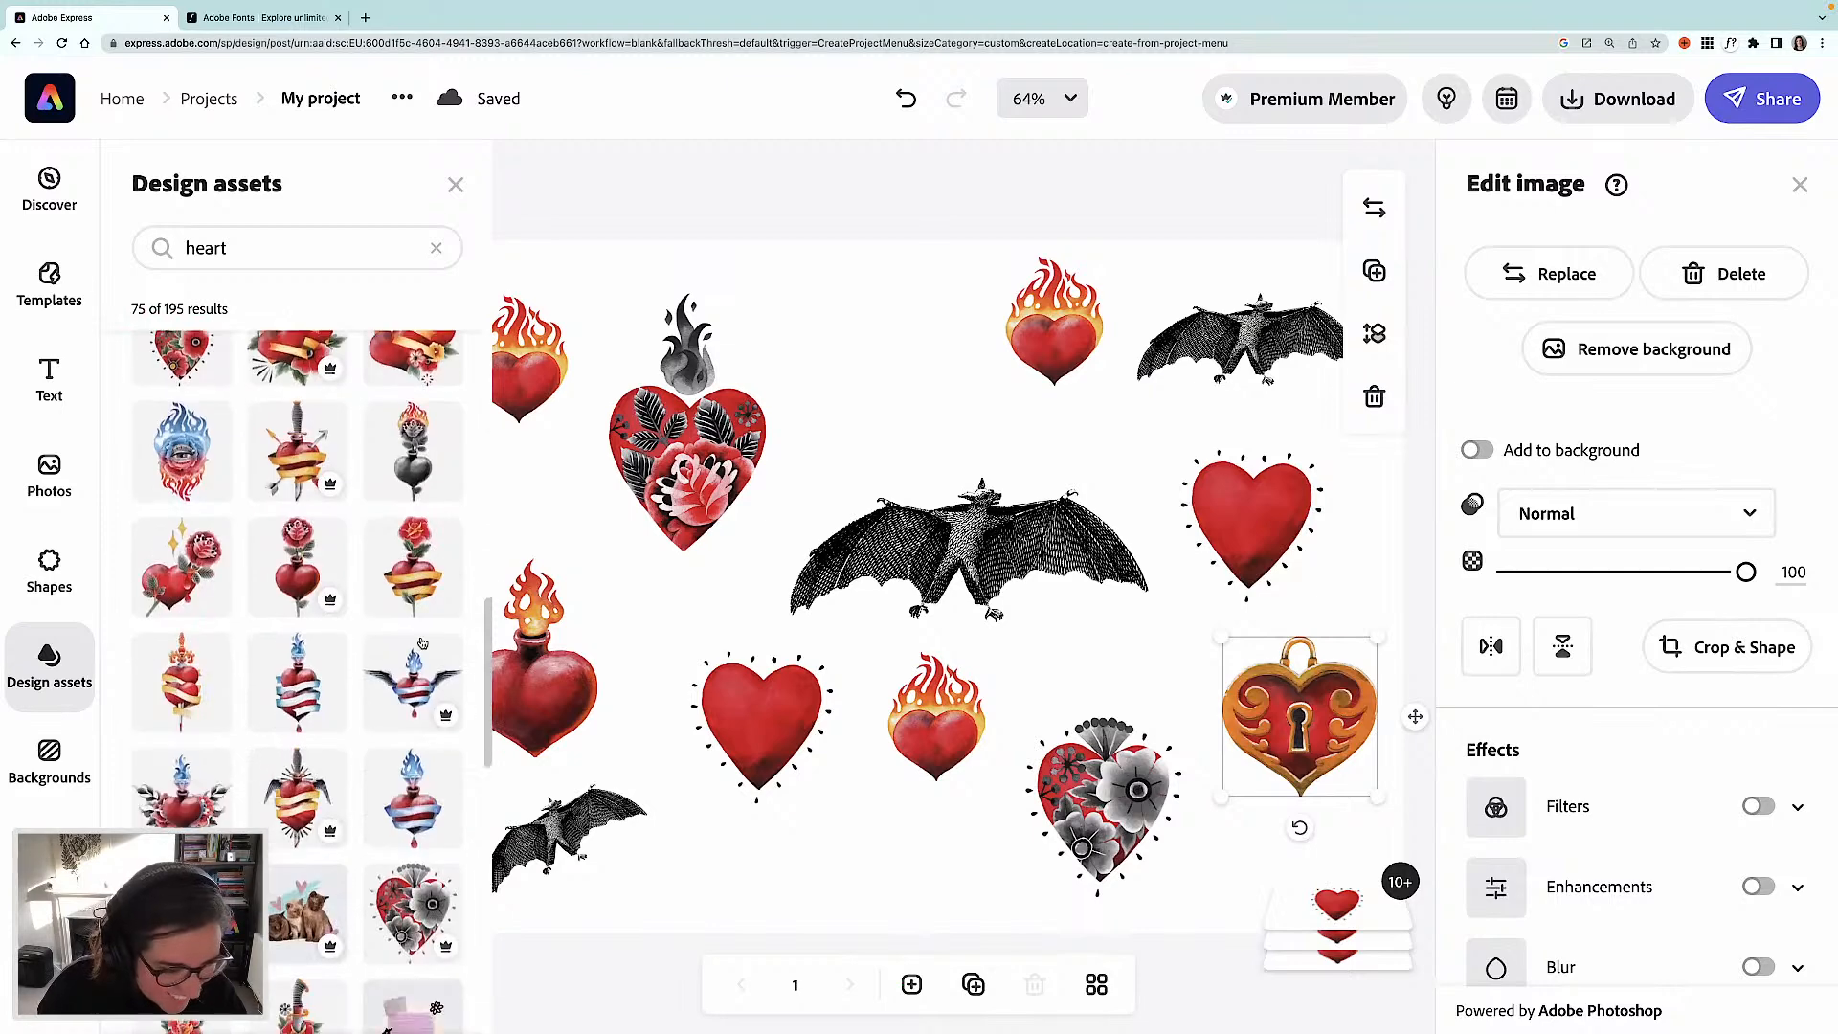
pyautogui.scroll(4, 422, 642)
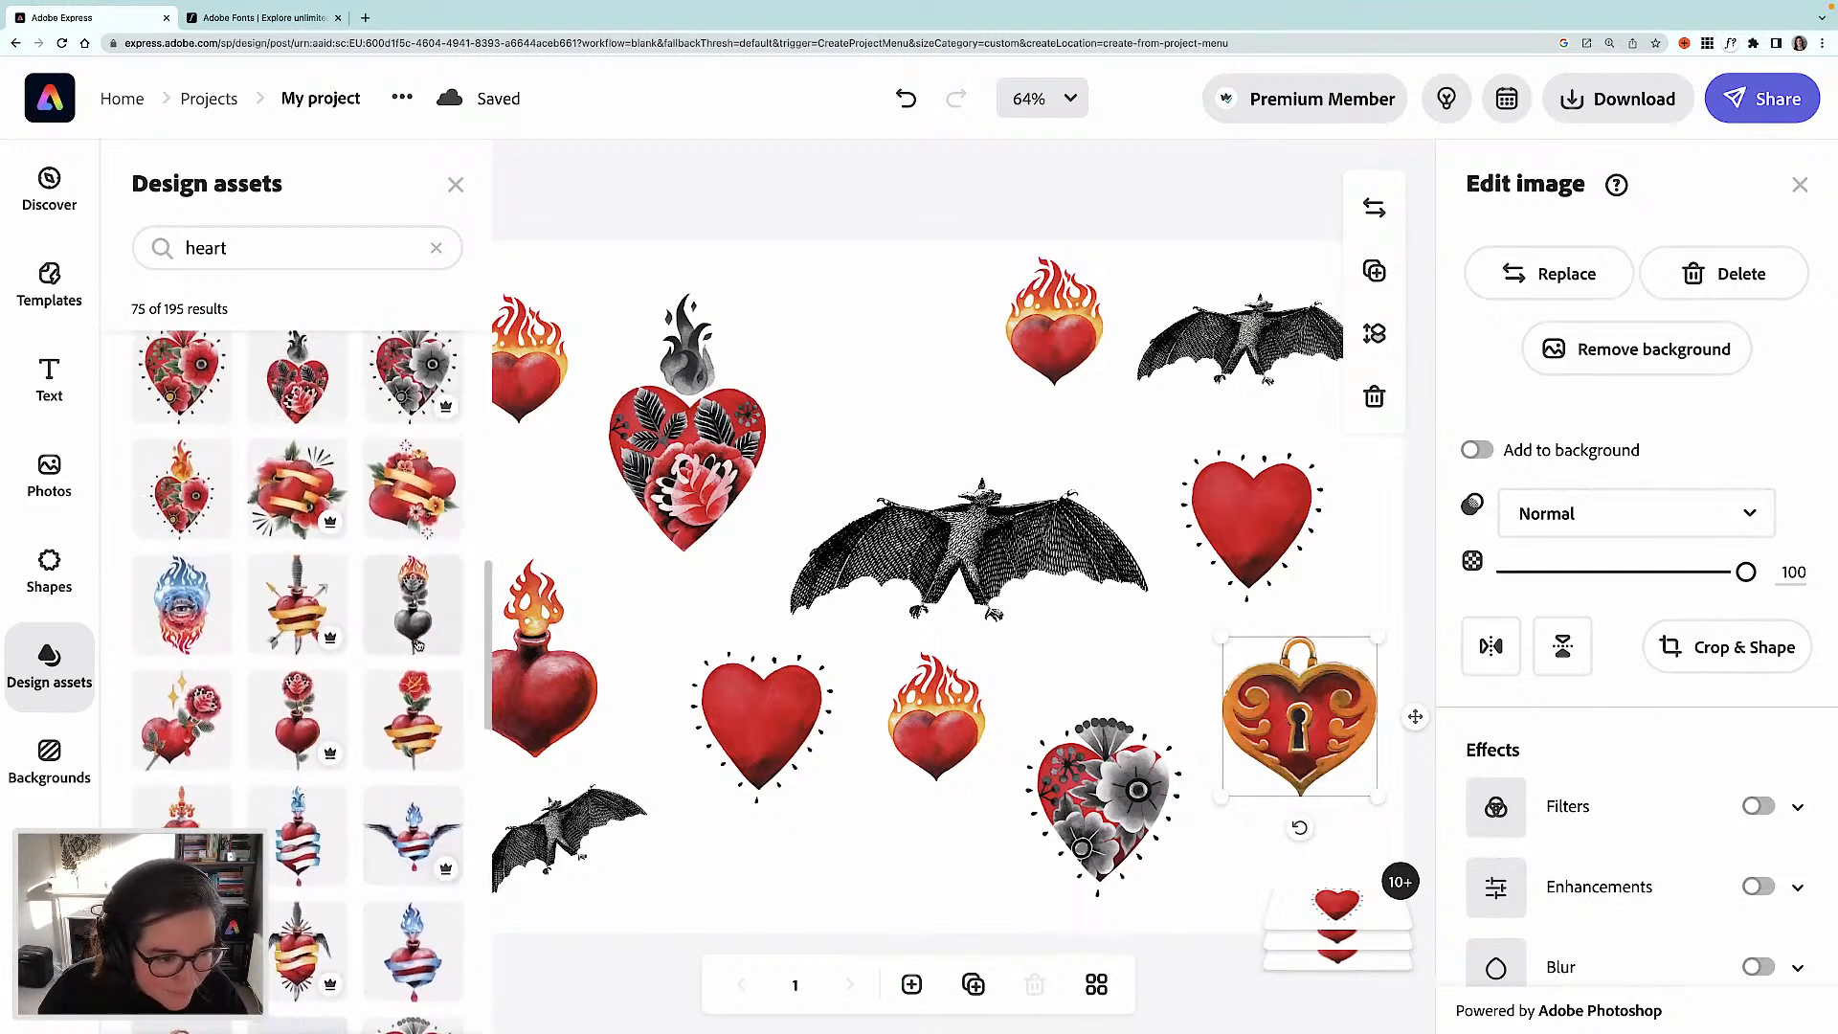
pyautogui.moveTo(416, 637); pyautogui.dragTo(867, 662)
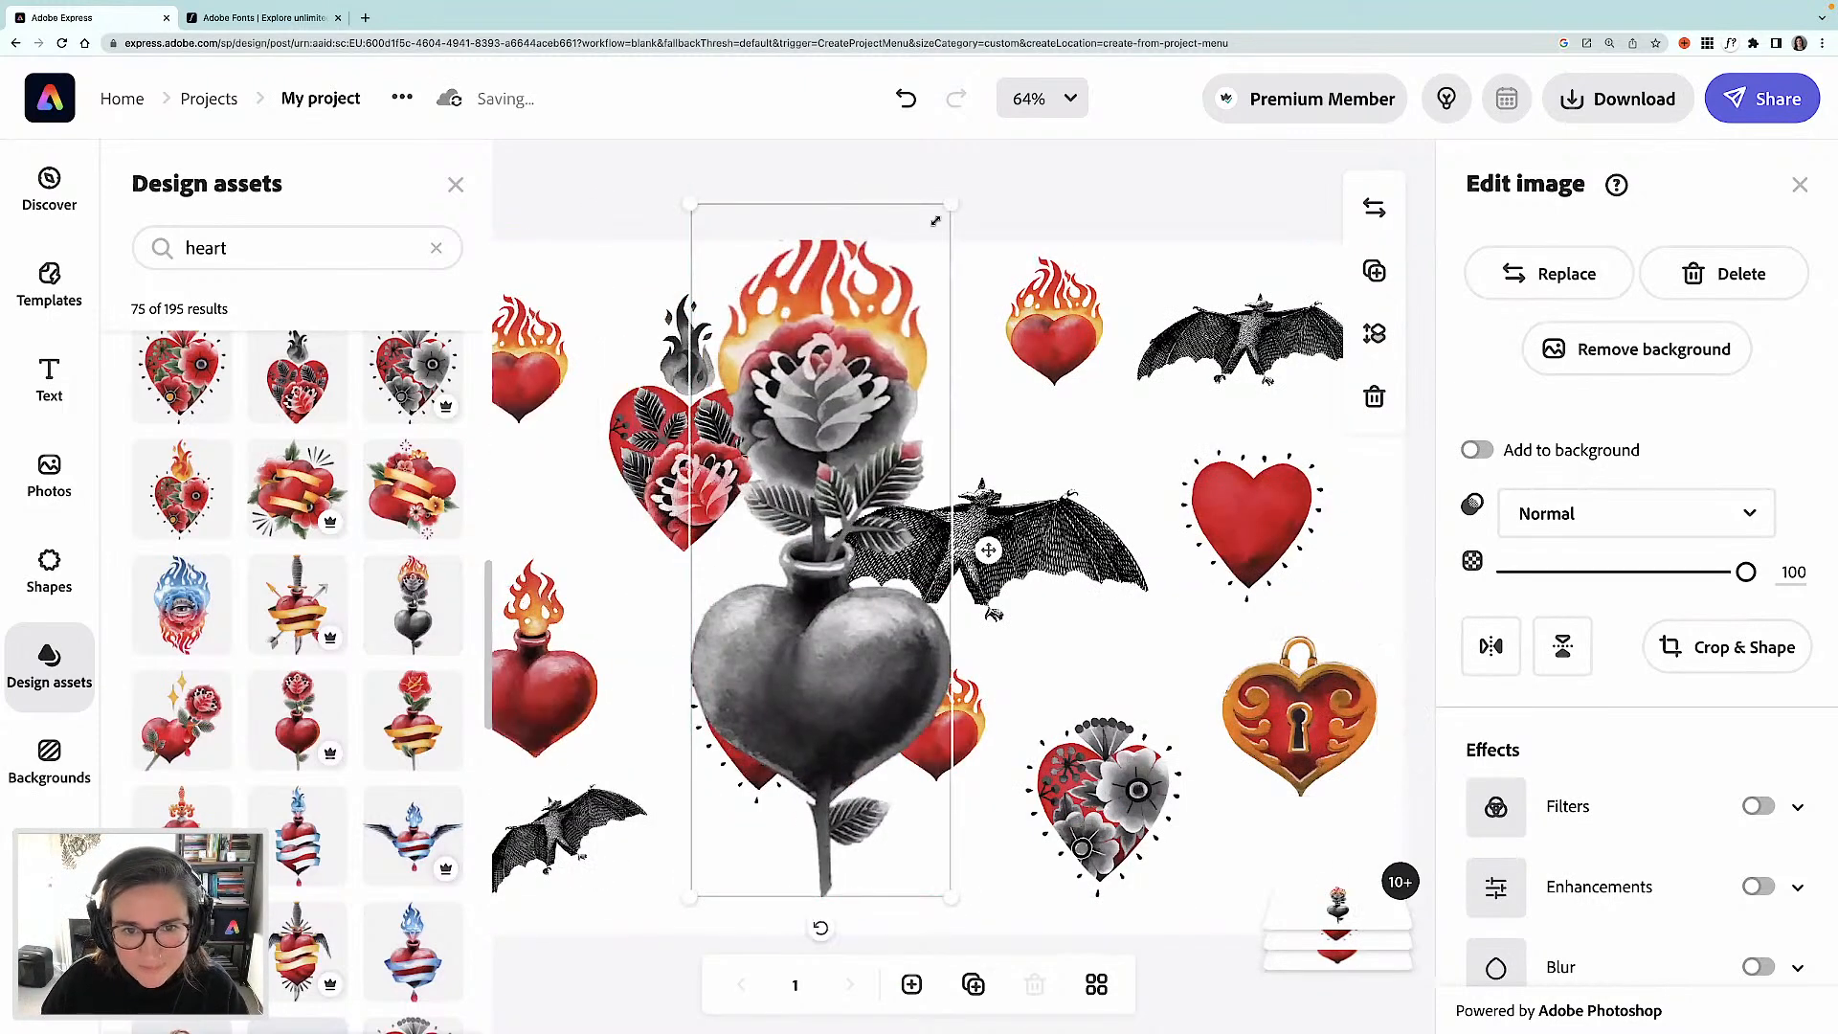
pyautogui.moveTo(948, 206); pyautogui.dragTo(776, 555)
pyautogui.moveTo(849, 472); pyautogui.dragTo(905, 281)
# - Duplicate the black rose heart and place the copy so it runs off the page's bottom edge below the flame-crowned heart
pyautogui.press('super+v')
pyautogui.moveTo(876, 379); pyautogui.dragTo(860, 859)
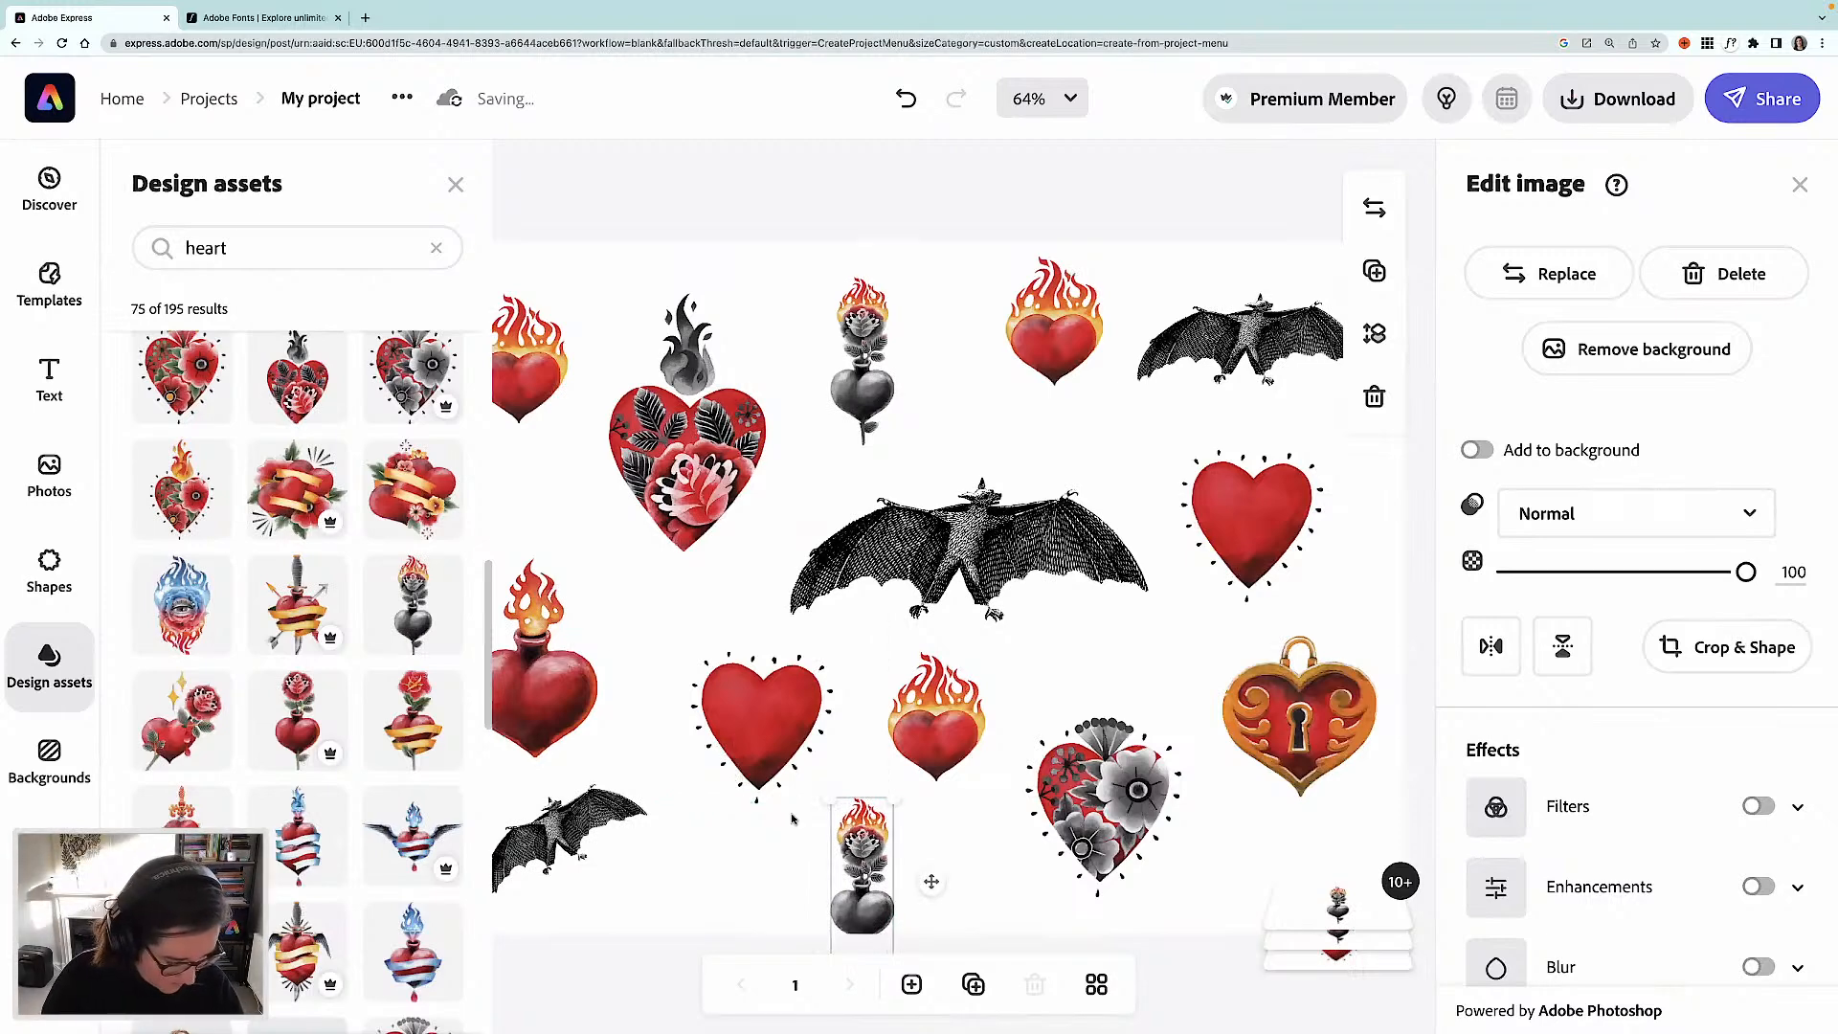
pyautogui.press('Left')
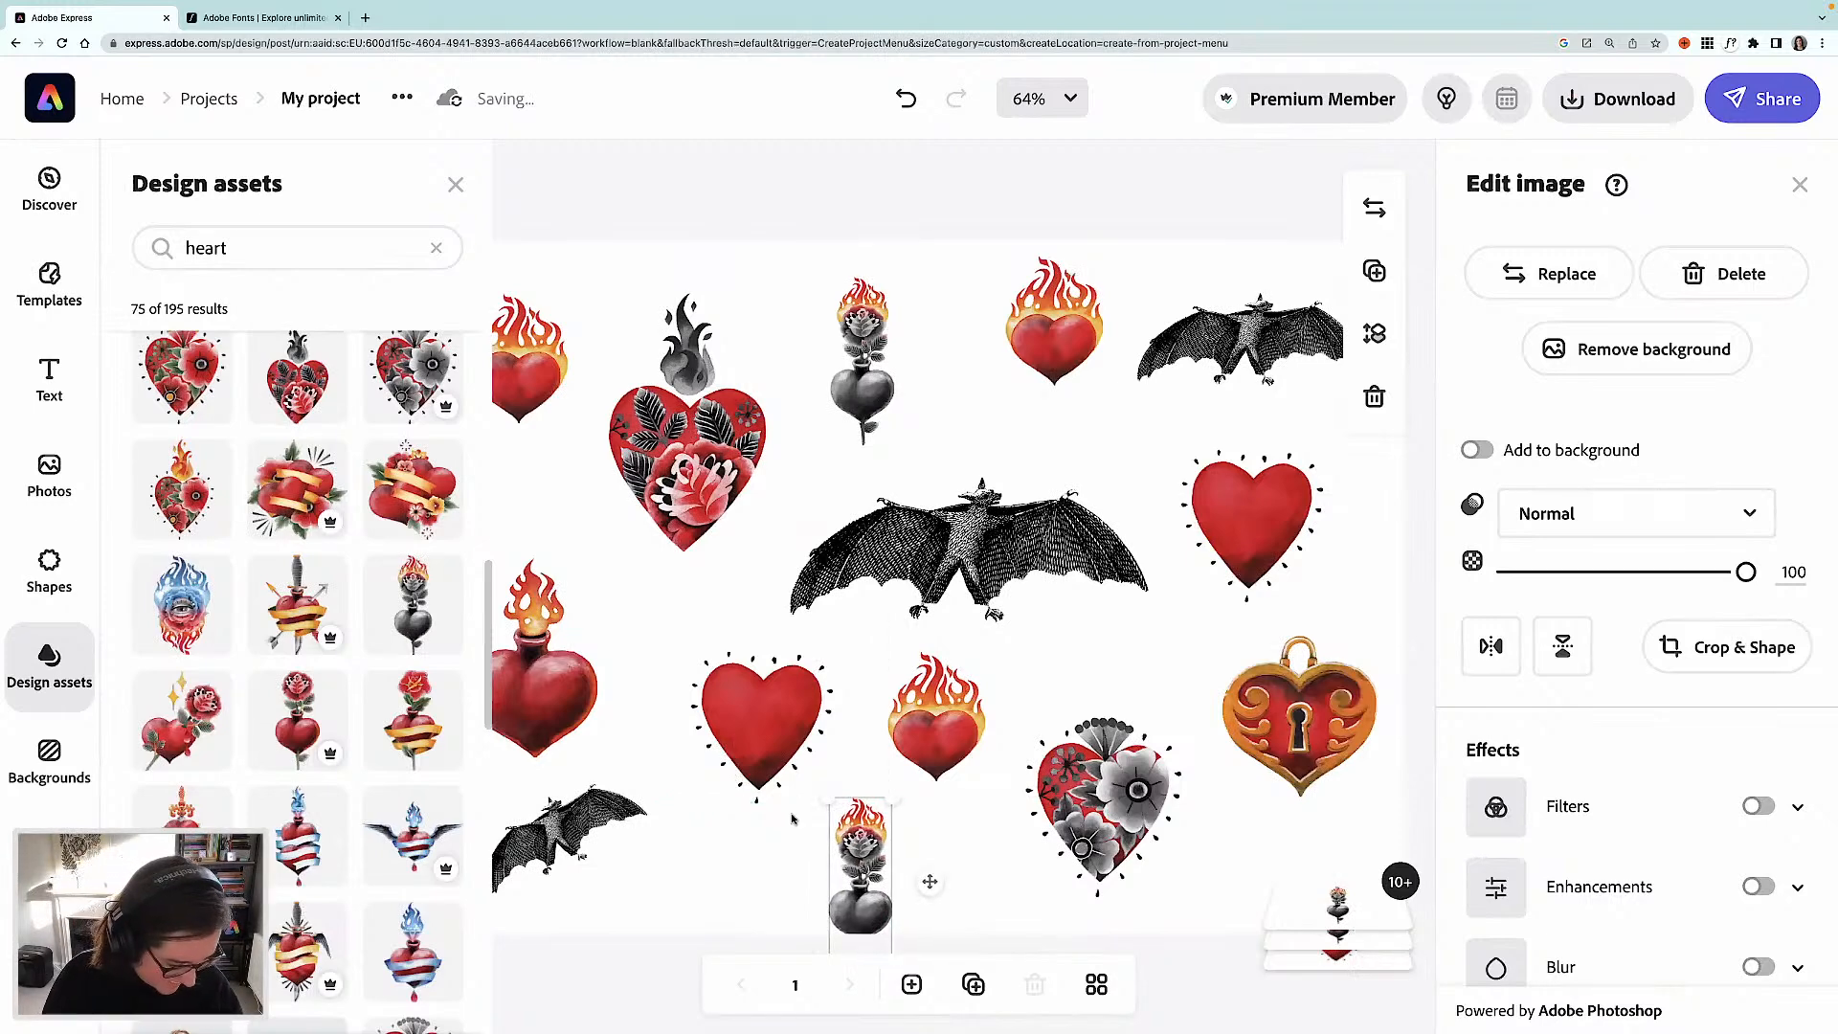
pyautogui.press('Left')
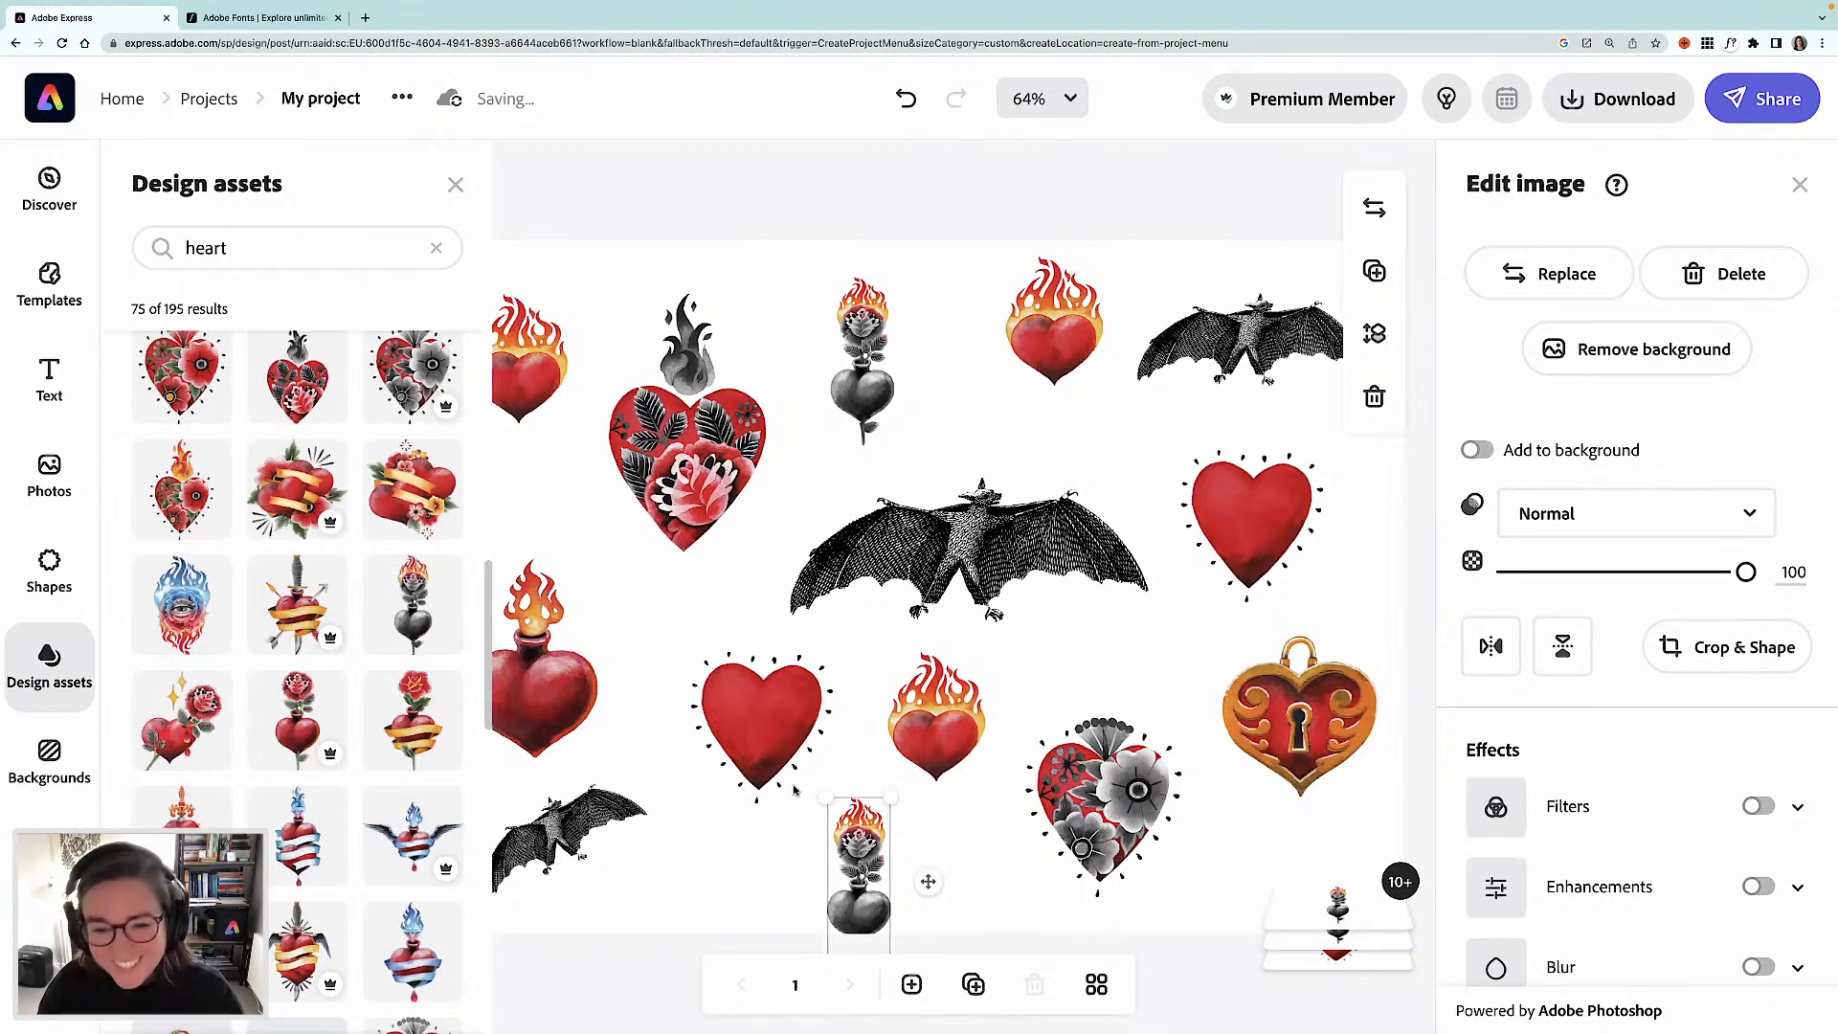
# - Even out the top row by shifting the black rose heart right and the neighbouring flame-crowned heart slightly left
pyautogui.click(876, 439)
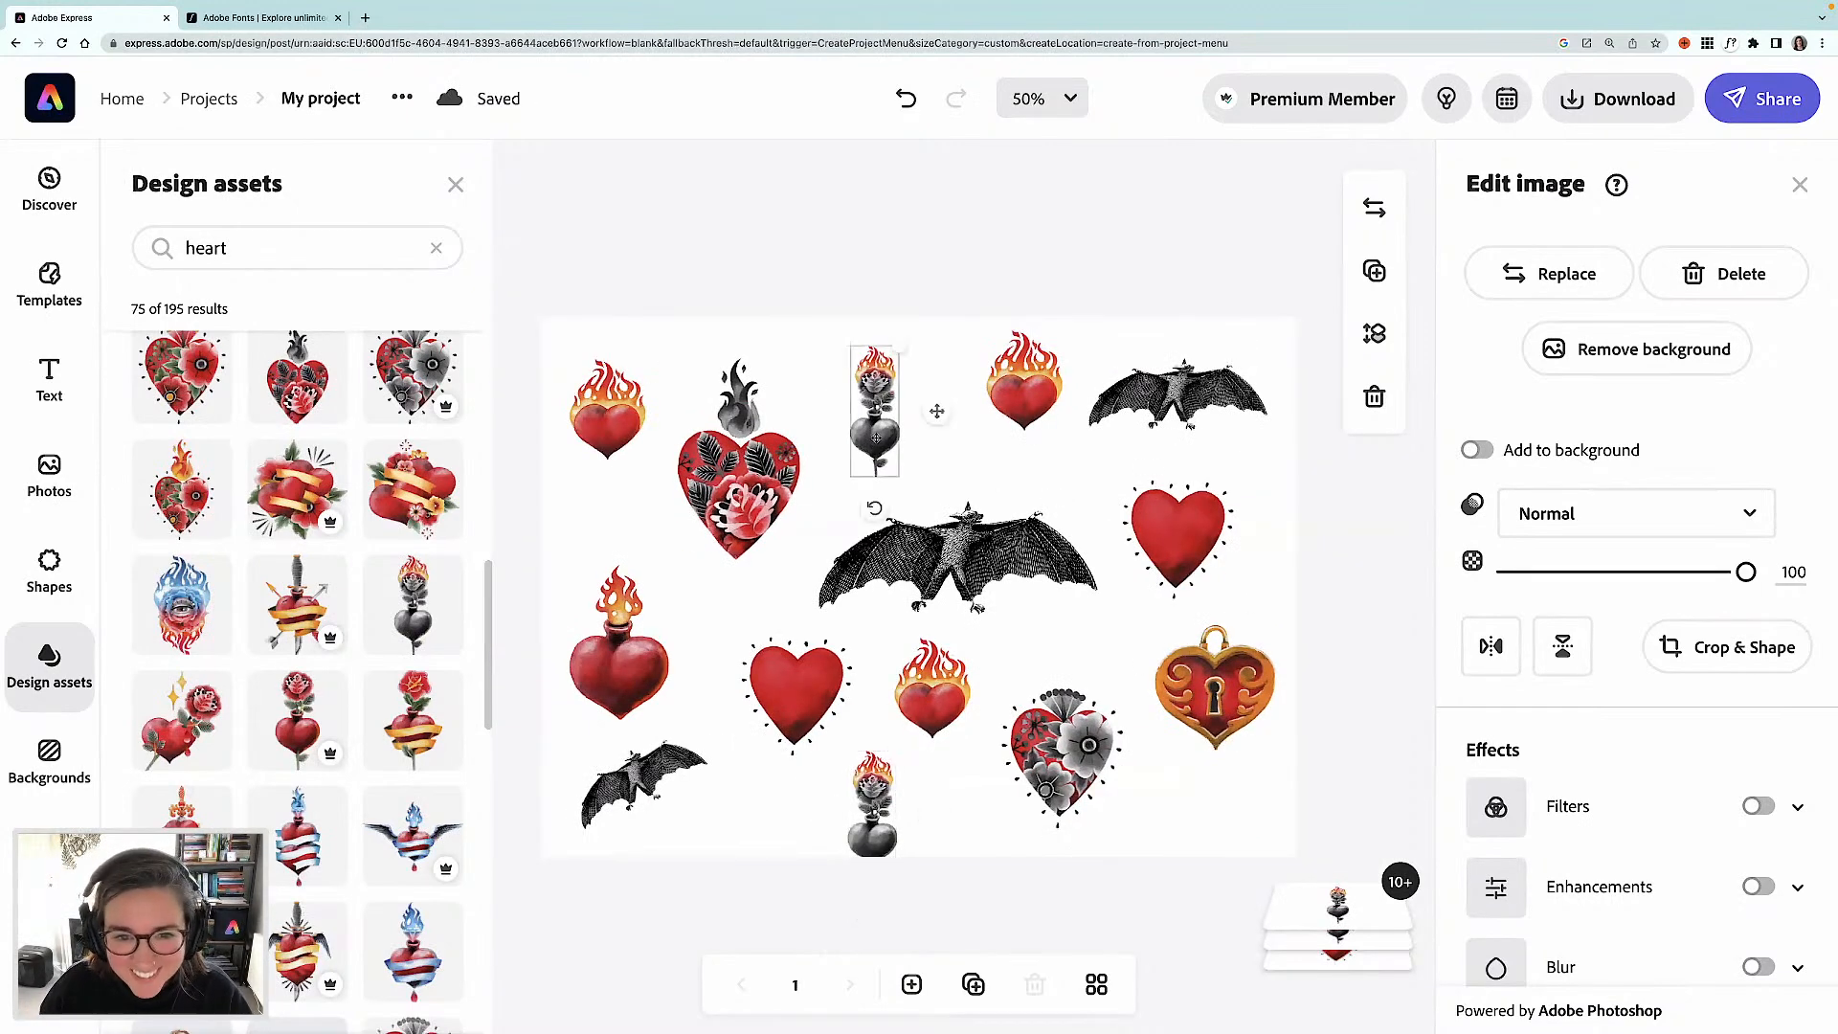
pyautogui.moveTo(895, 438); pyautogui.dragTo(990, 428)
pyautogui.click(1025, 396)
# - Rotate the small upper right bat clockwise and nudge it into place in the corner
pyautogui.click(1083, 393)
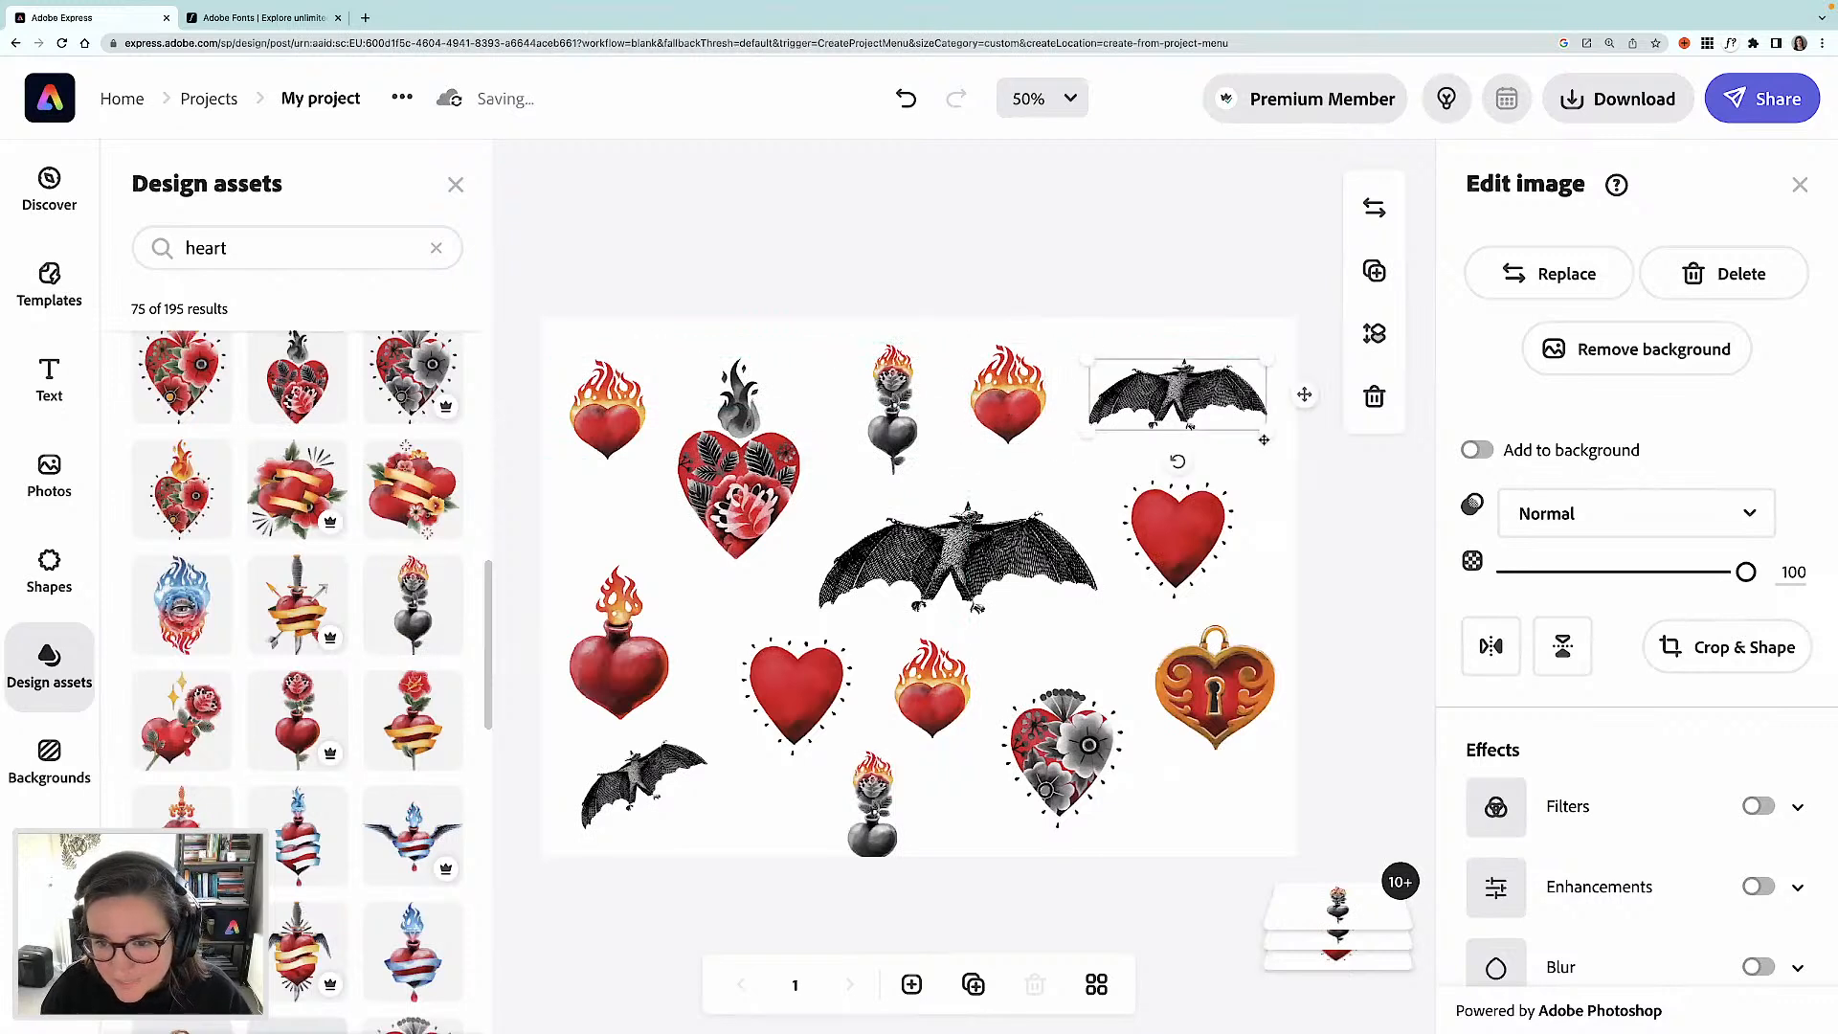
pyautogui.moveTo(1275, 409); pyautogui.dragTo(1297, 438)
pyautogui.moveTo(1210, 392); pyautogui.dragTo(1218, 390)
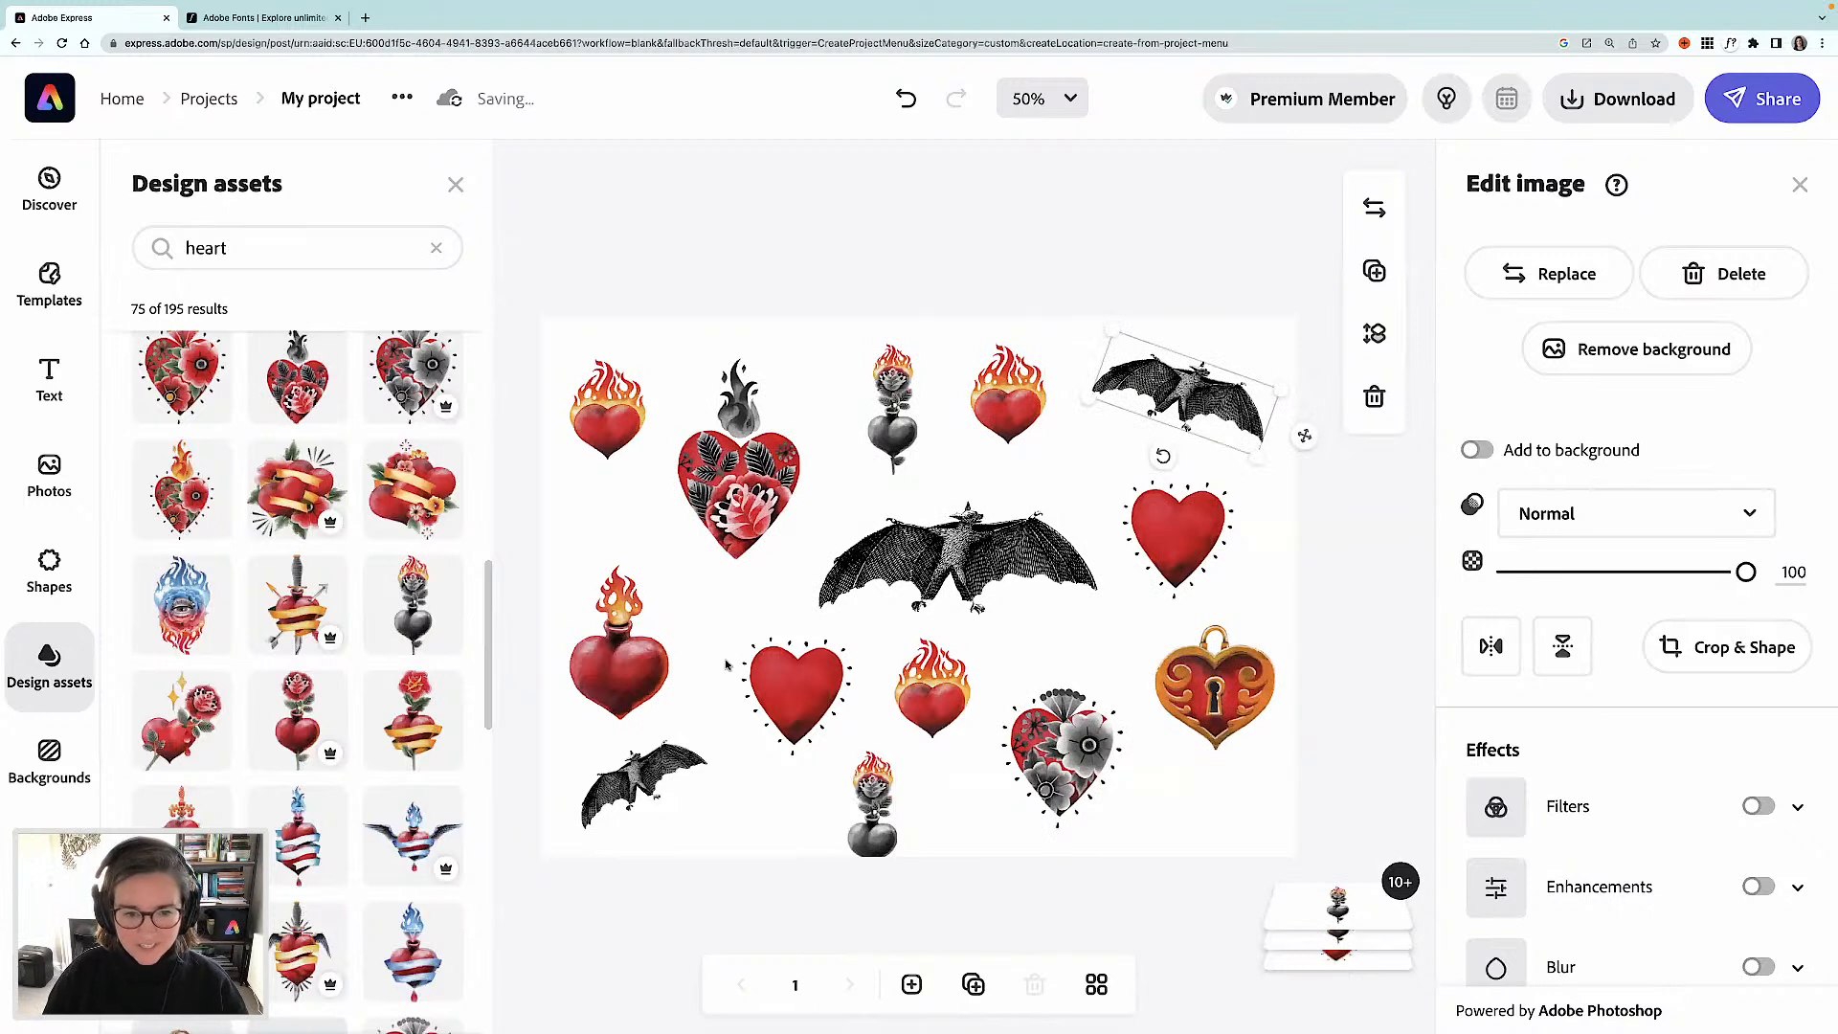
# - Shift the lower left bat, the plain red heart beside it and the flame-crowned heart downward, and move the central bat down and left
pyautogui.moveTo(671, 788); pyautogui.dragTo(663, 804)
pyautogui.moveTo(787, 699); pyautogui.dragTo(767, 746)
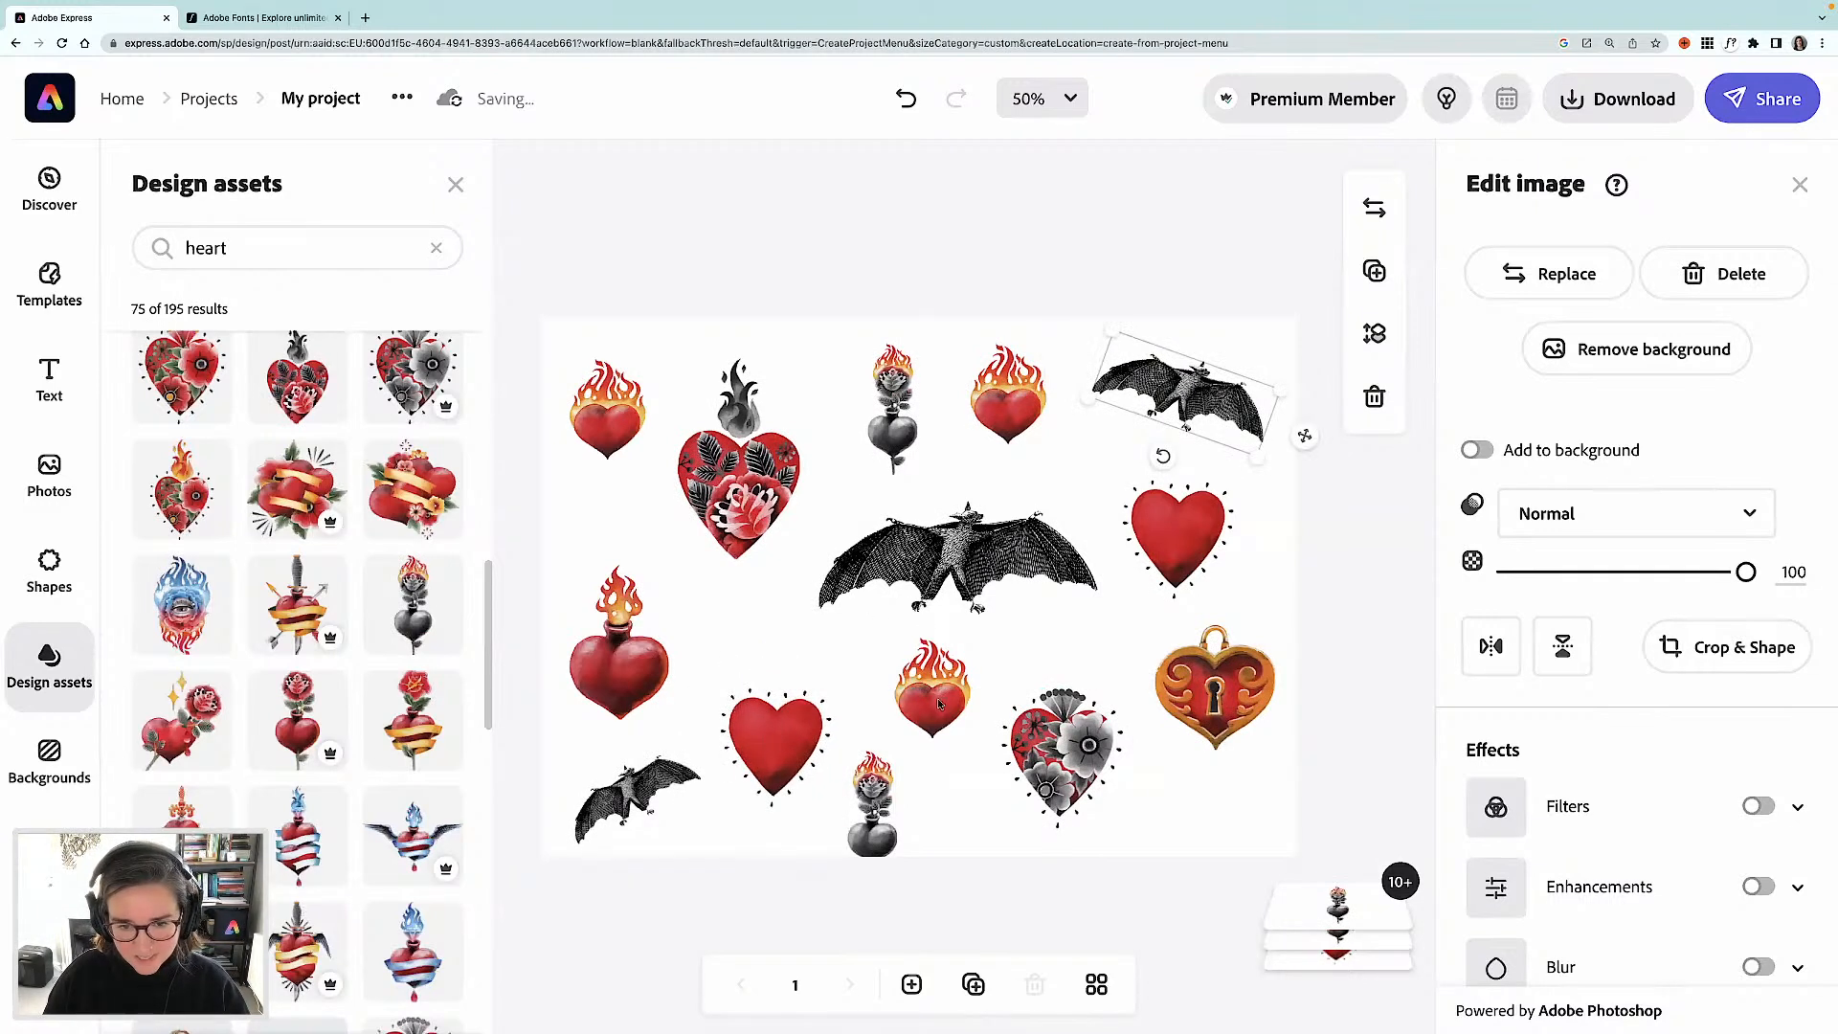
pyautogui.moveTo(924, 702)
pyautogui.mouseDown()
pyautogui.moveTo(945, 714)
pyautogui.moveTo(926, 725)
pyautogui.mouseUp()
pyautogui.moveTo(974, 552); pyautogui.dragTo(932, 586)
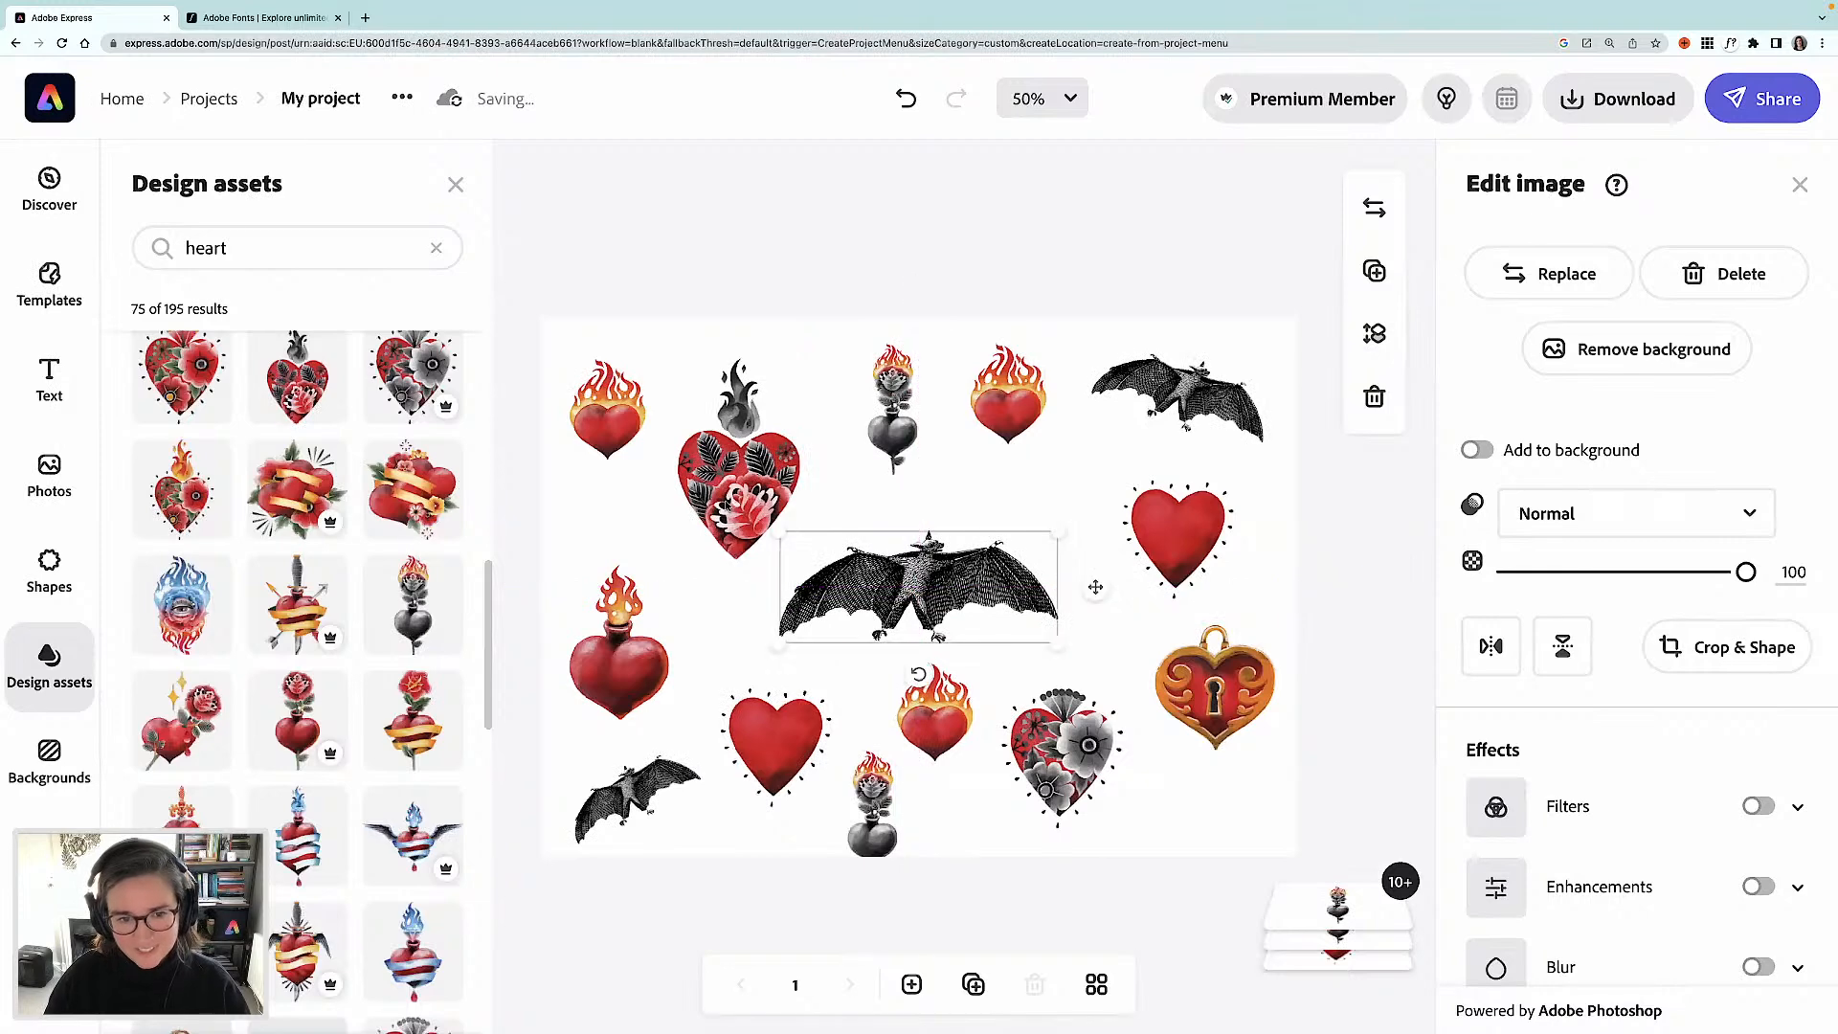
# - Move the red rose heart slightly up and right, and lower the flame-crowned heart in the upper left corner
pyautogui.moveTo(725, 483); pyautogui.dragTo(716, 467)
pyautogui.click(606, 425)
pyautogui.moveTo(606, 425); pyautogui.dragTo(613, 449)
pyautogui.moveTo(725, 454); pyautogui.dragTo(747, 453)
# - Tilt the central bat slightly clockwise, shift it a little right and down, and adjust the flame-crowned heart beneath it
pyautogui.click(994, 587)
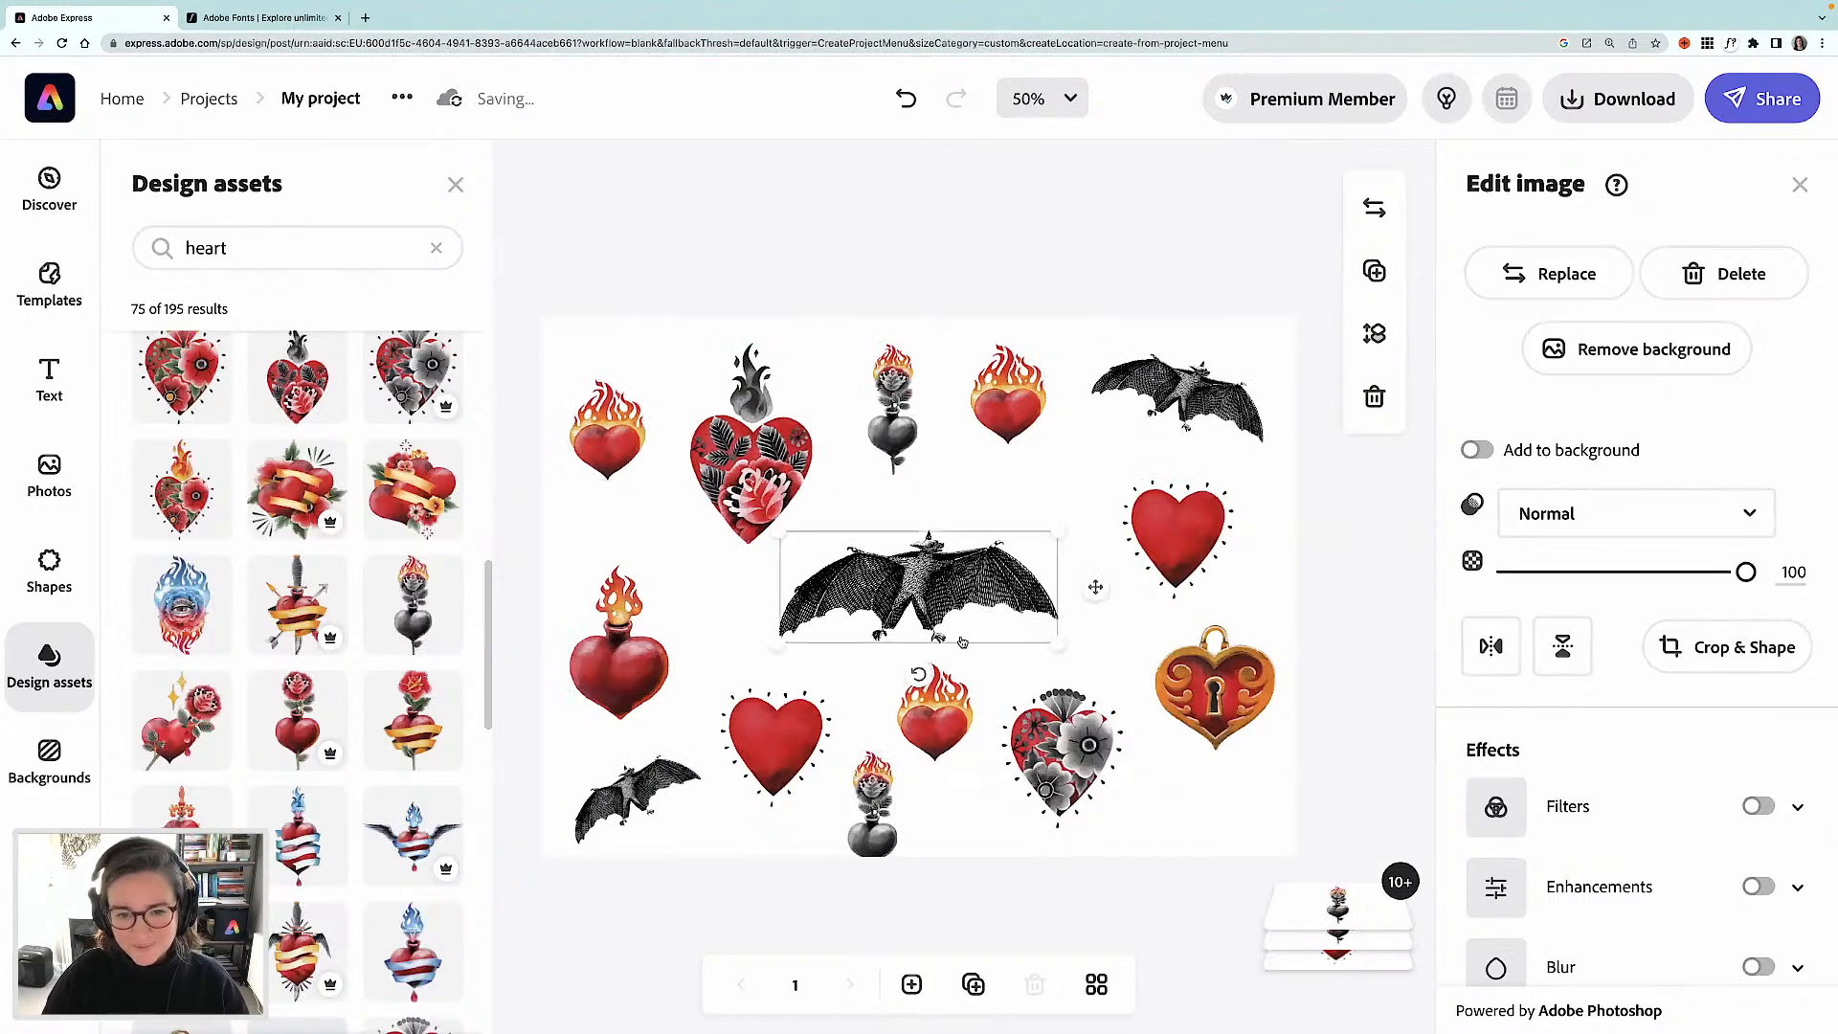
pyautogui.moveTo(918, 673); pyautogui.dragTo(913, 674)
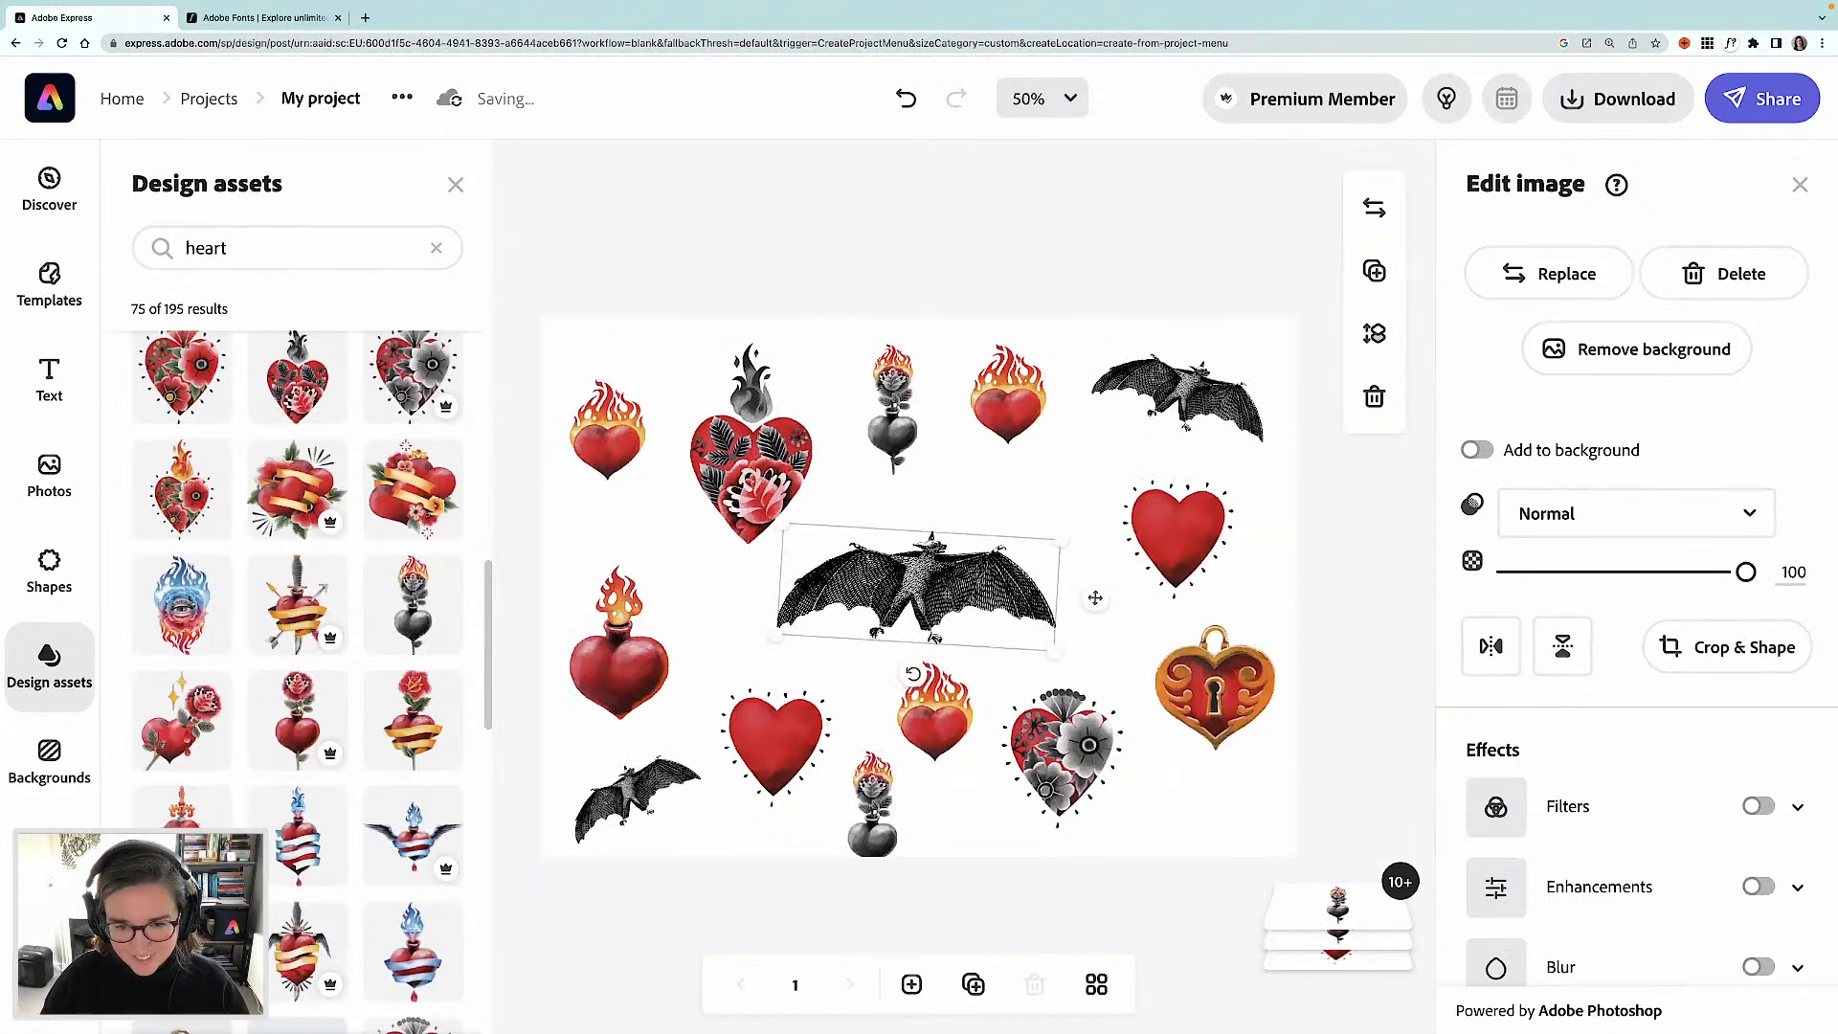
pyautogui.moveTo(919, 601); pyautogui.dragTo(931, 609)
pyautogui.moveTo(943, 741); pyautogui.dragTo(945, 750)
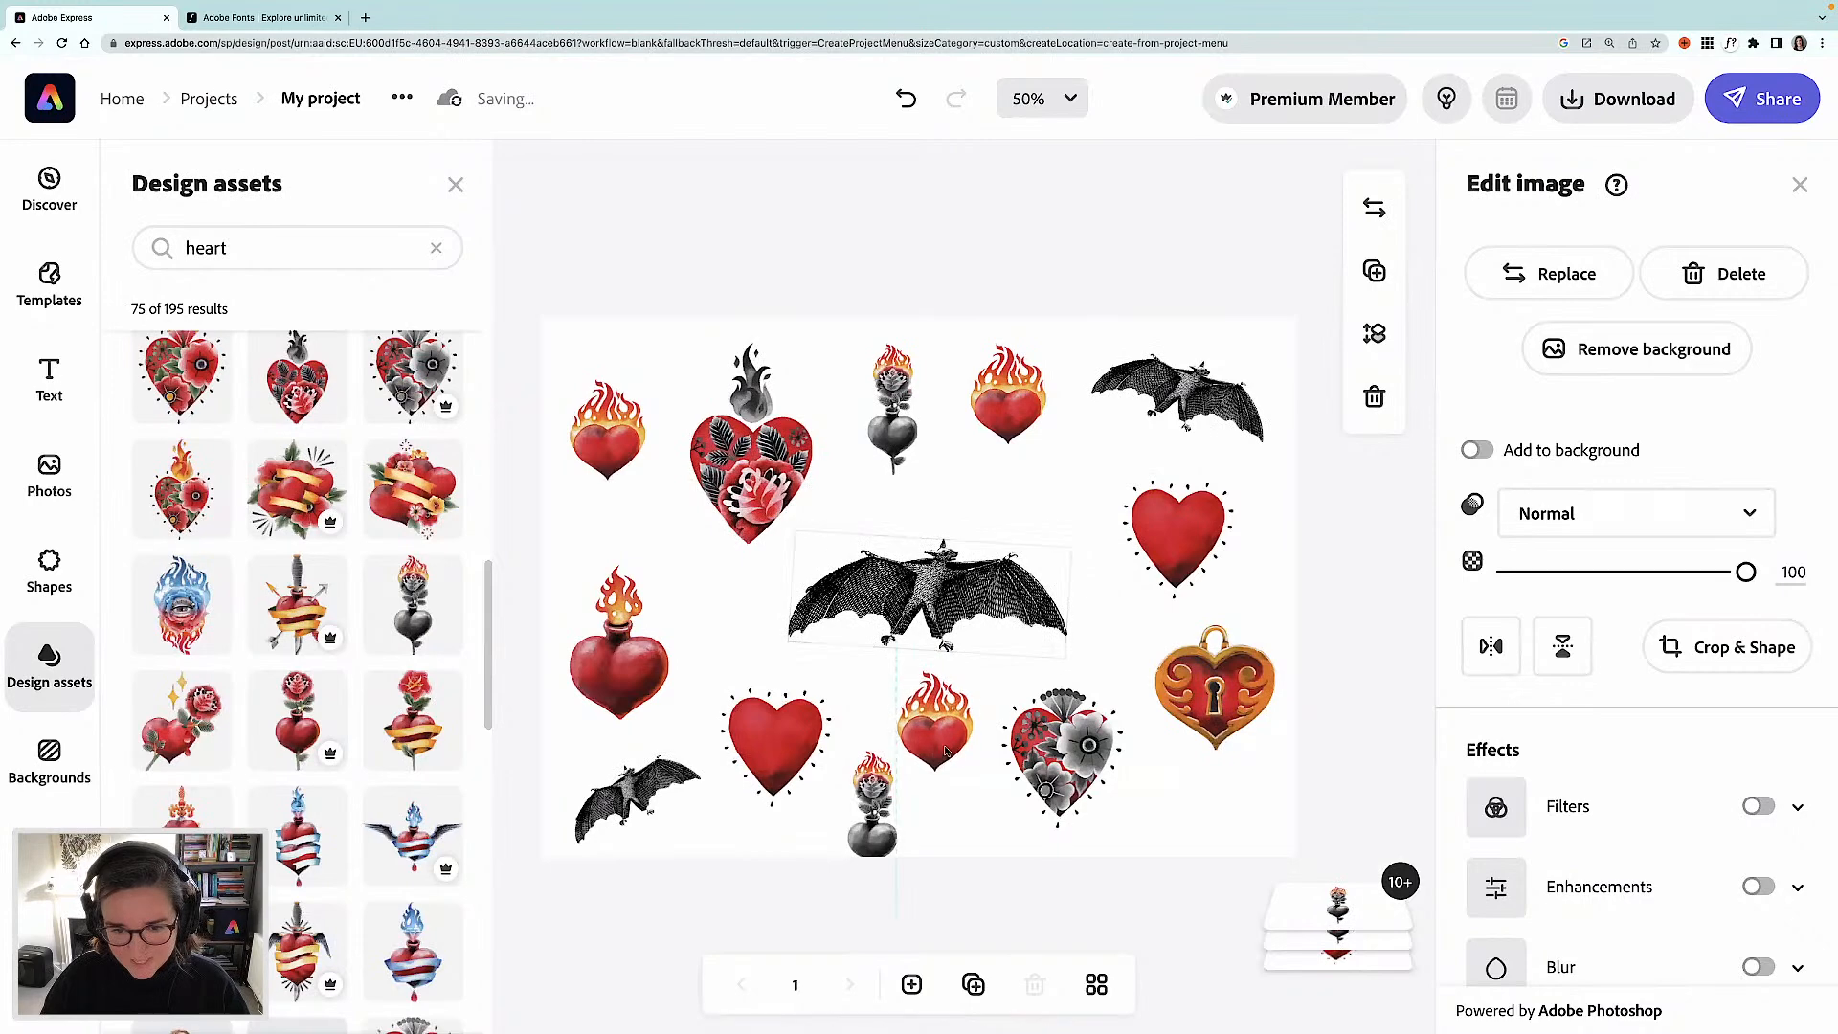
# - Shift the grey flower heart down and slightly right, and nudge the lower flaming heart to the right
pyautogui.moveTo(1075, 769); pyautogui.dragTo(1085, 784)
pyautogui.moveTo(960, 723); pyautogui.dragTo(979, 725)
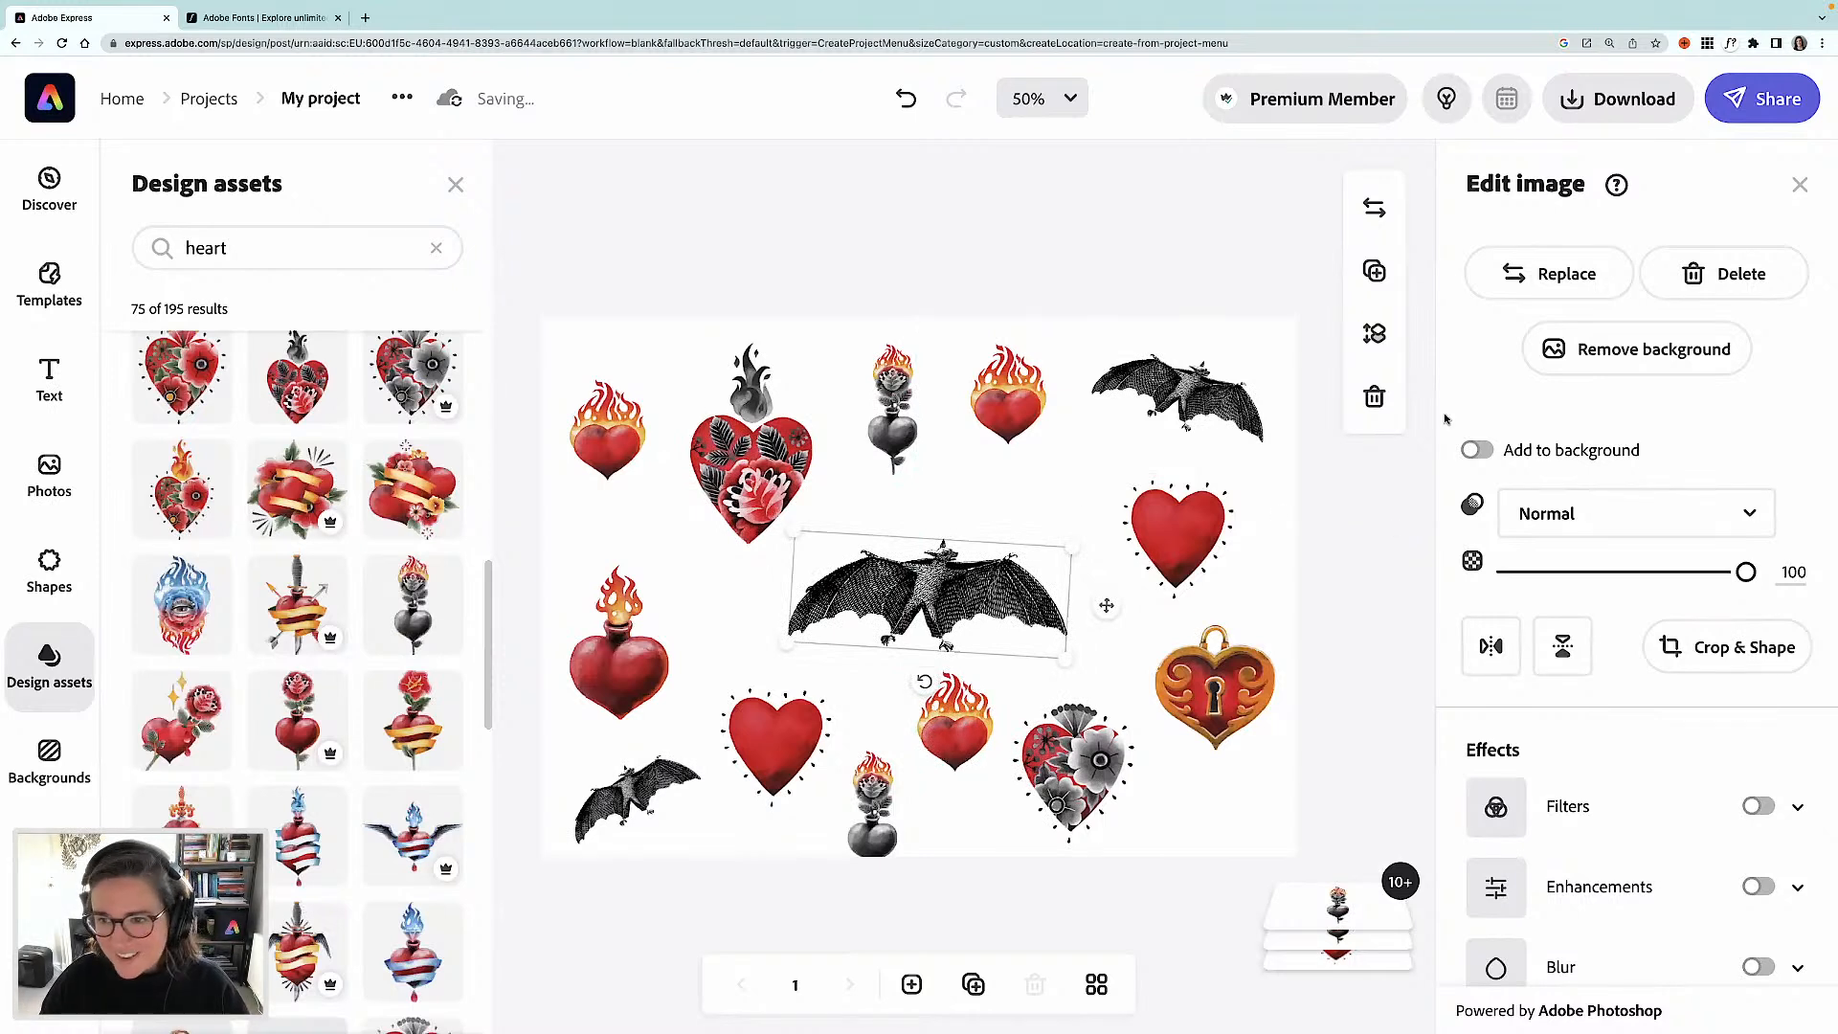
pyautogui.click(1328, 518)
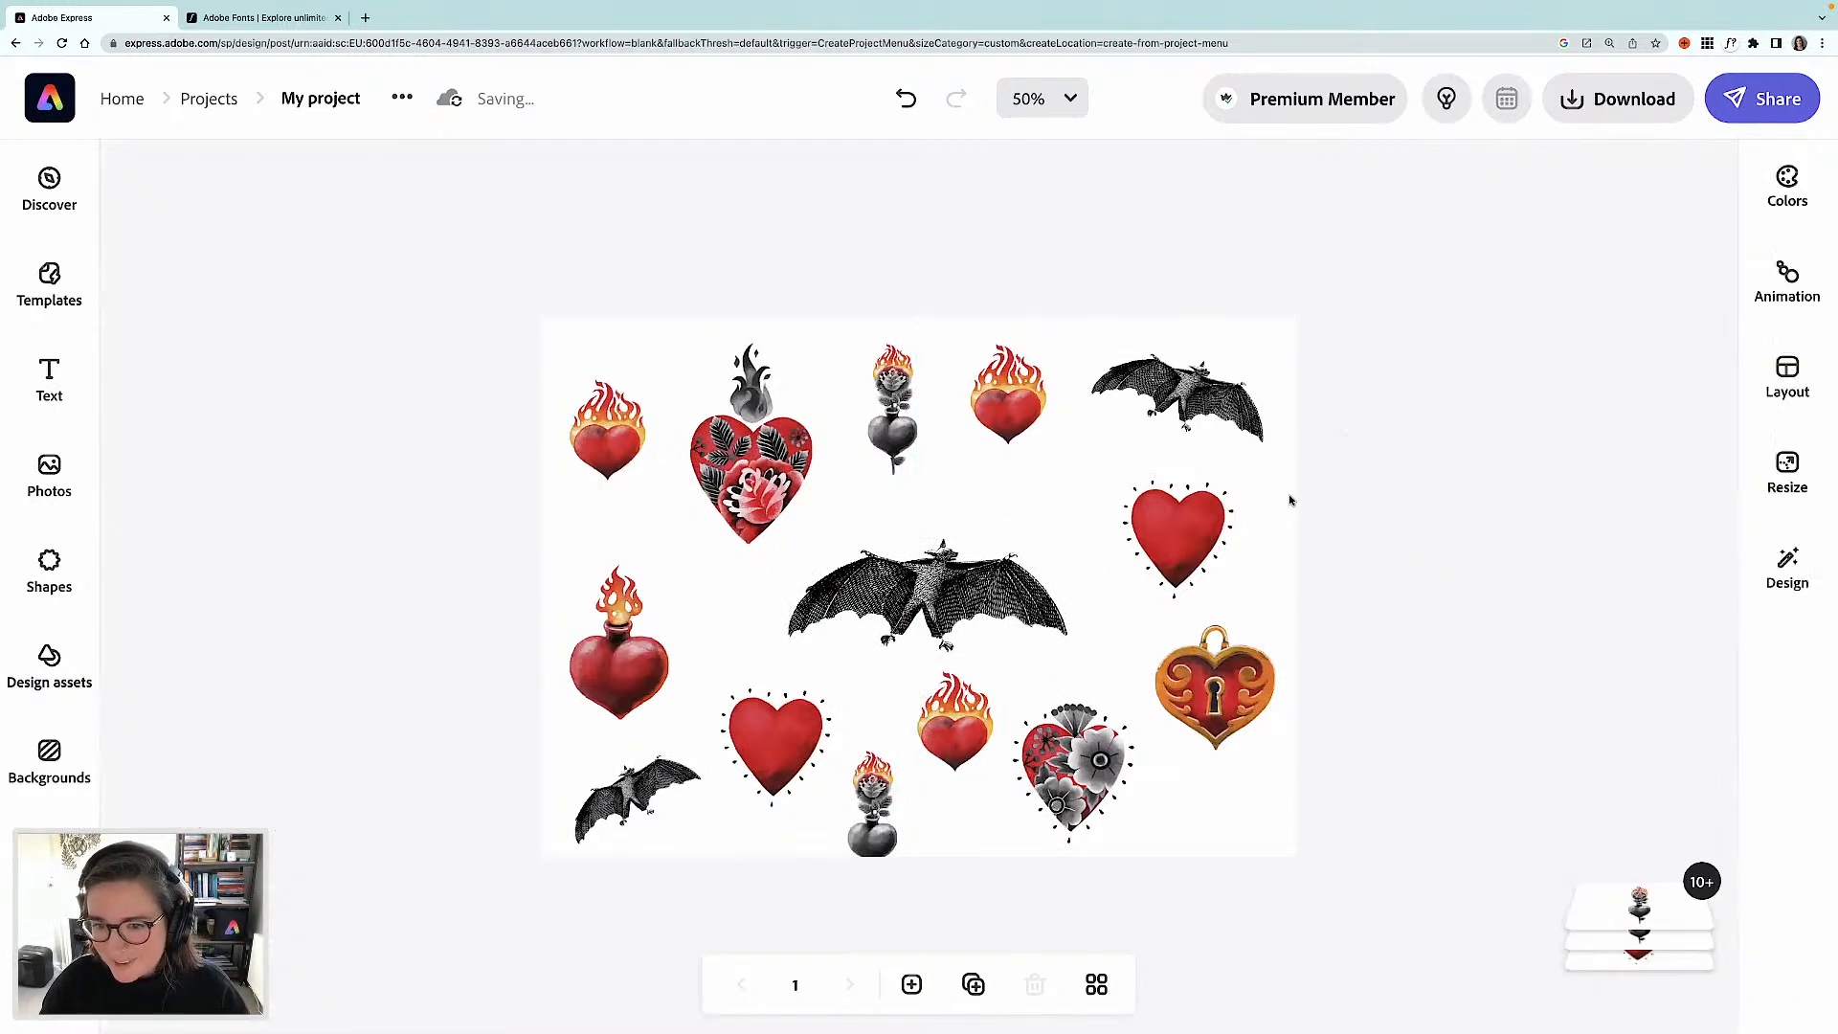
# - Change the page's background to the dusty pink custom colour #D0B3B3
pyautogui.click(1291, 502)
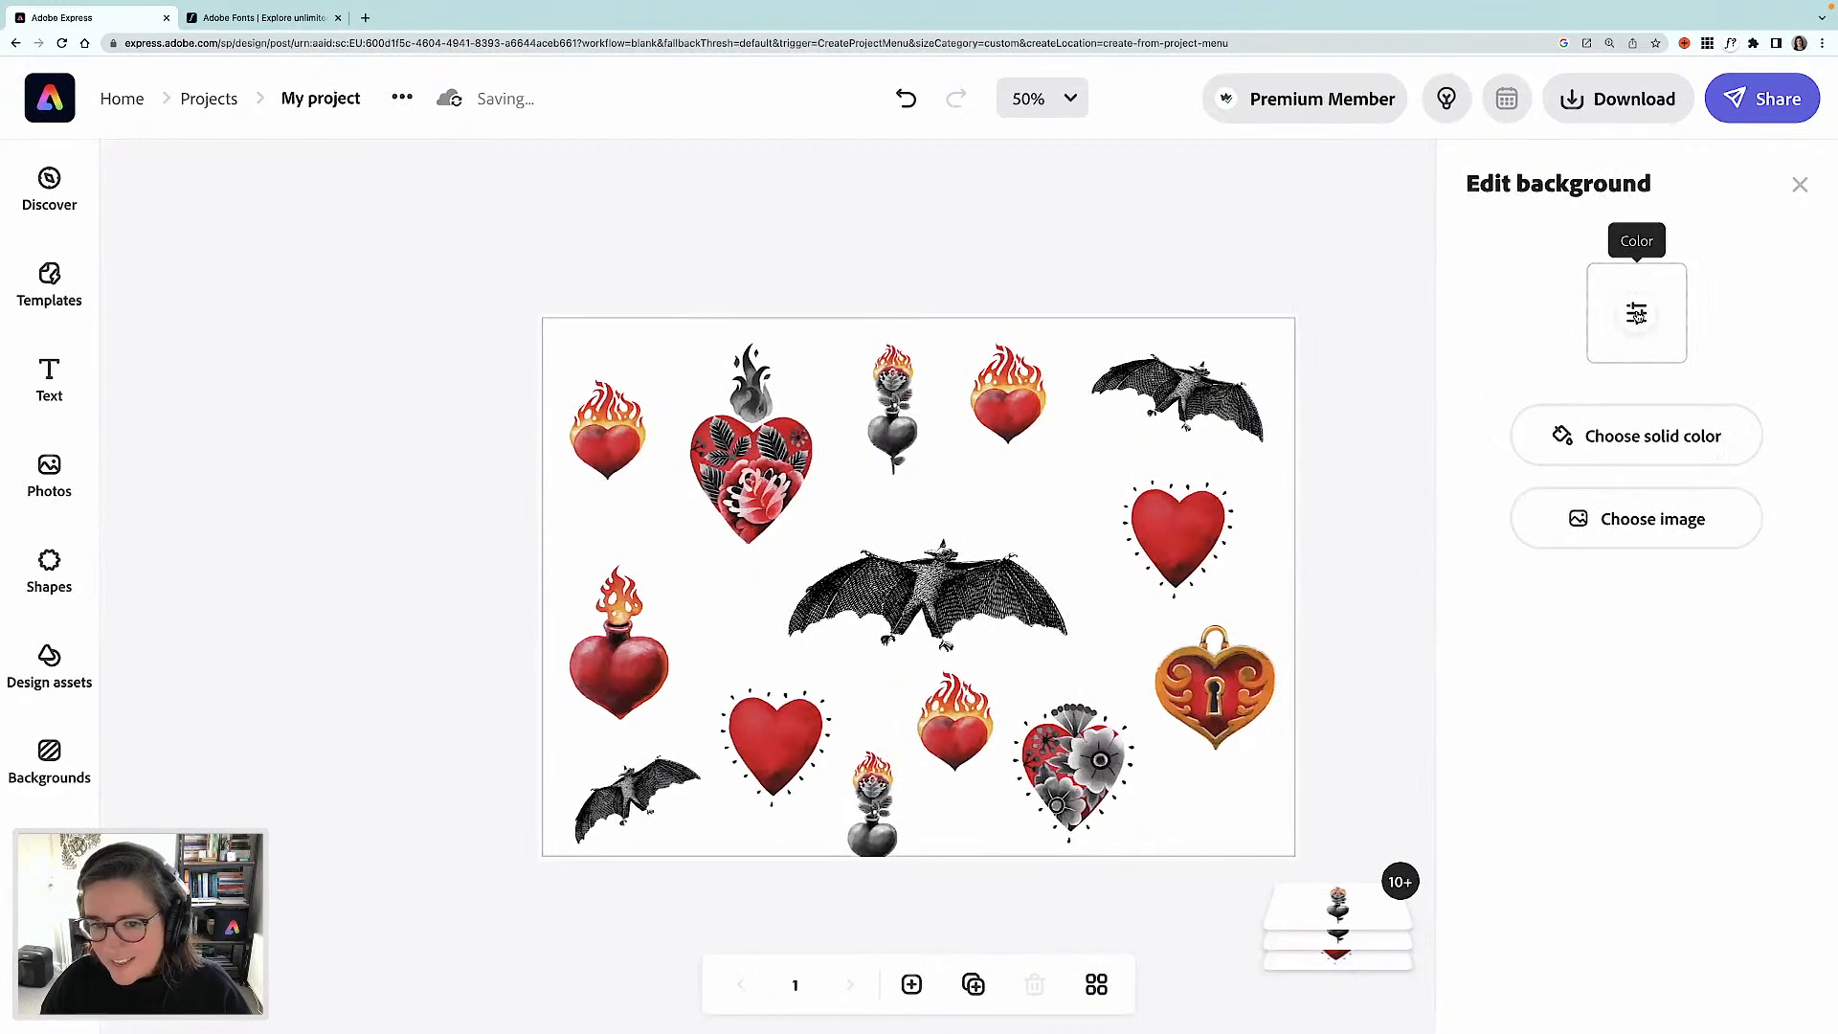
pyautogui.click(1636, 314)
pyautogui.moveTo(1479, 609); pyautogui.dragTo(1323, 566)
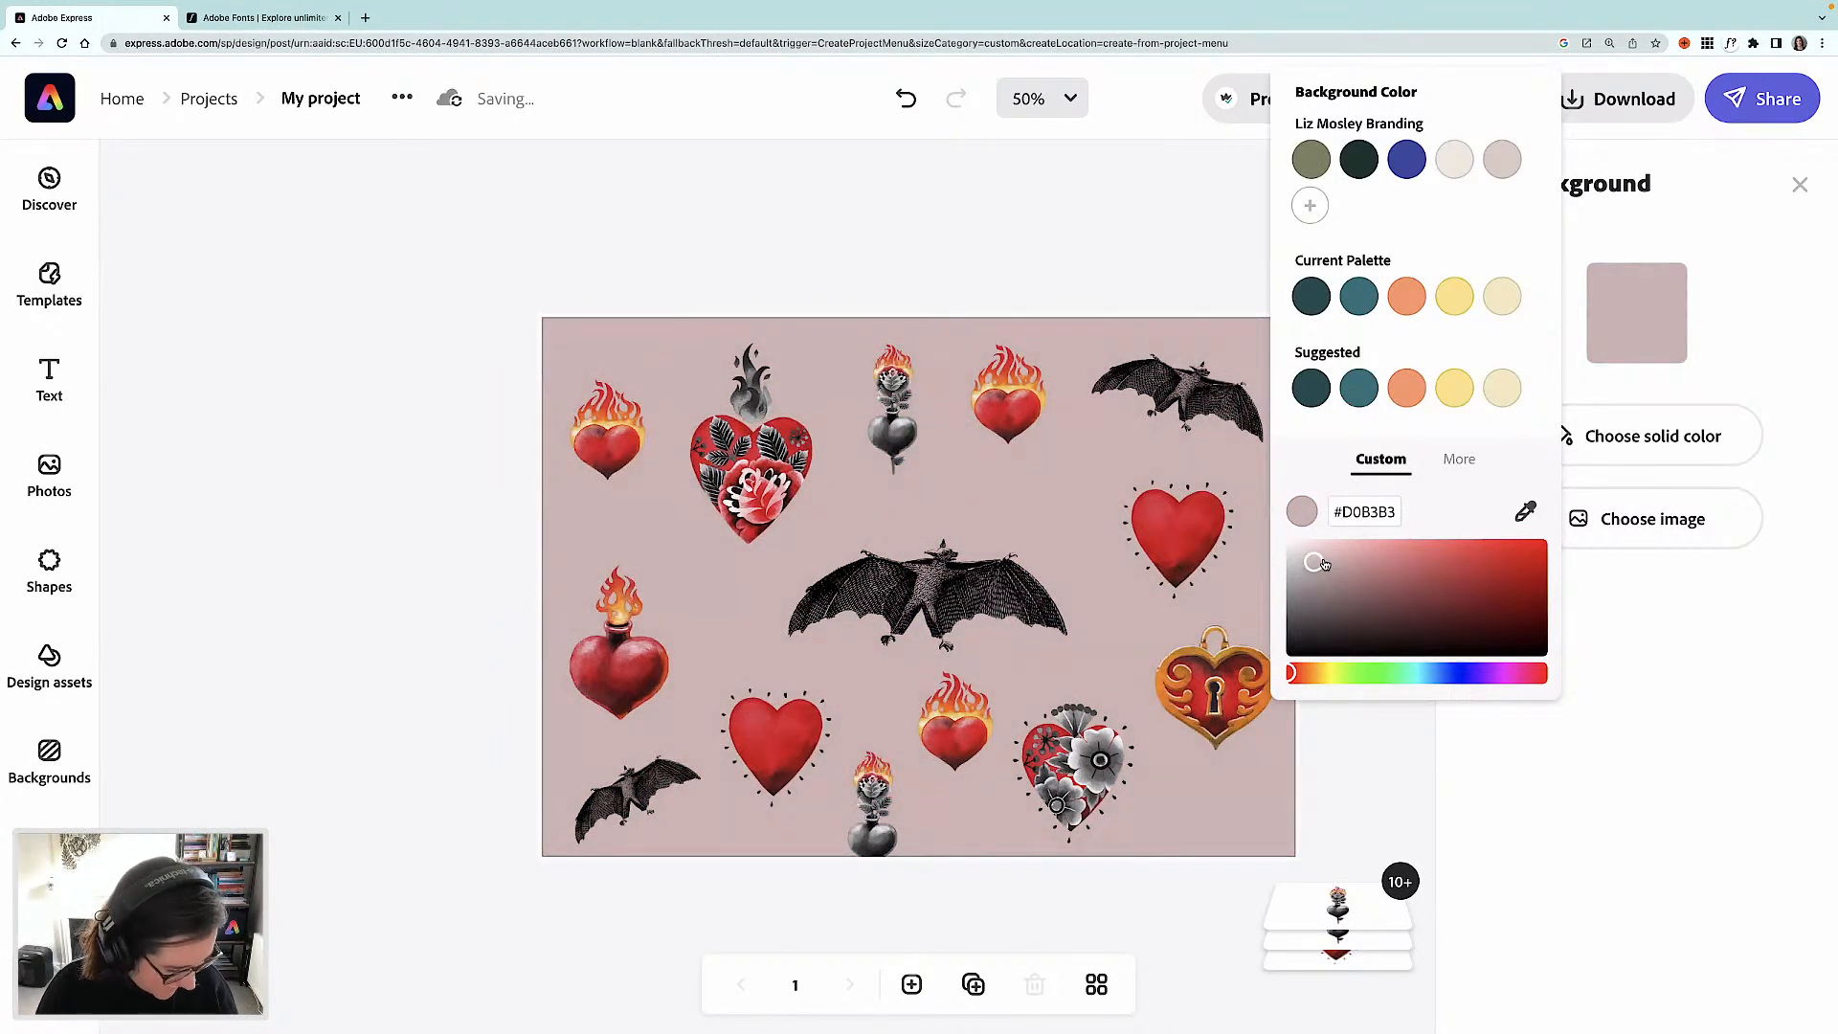
pyautogui.click(1108, 230)
# - Switch to Adobe Fonts and search for "halloween" typefaces
pyautogui.click(272, 21)
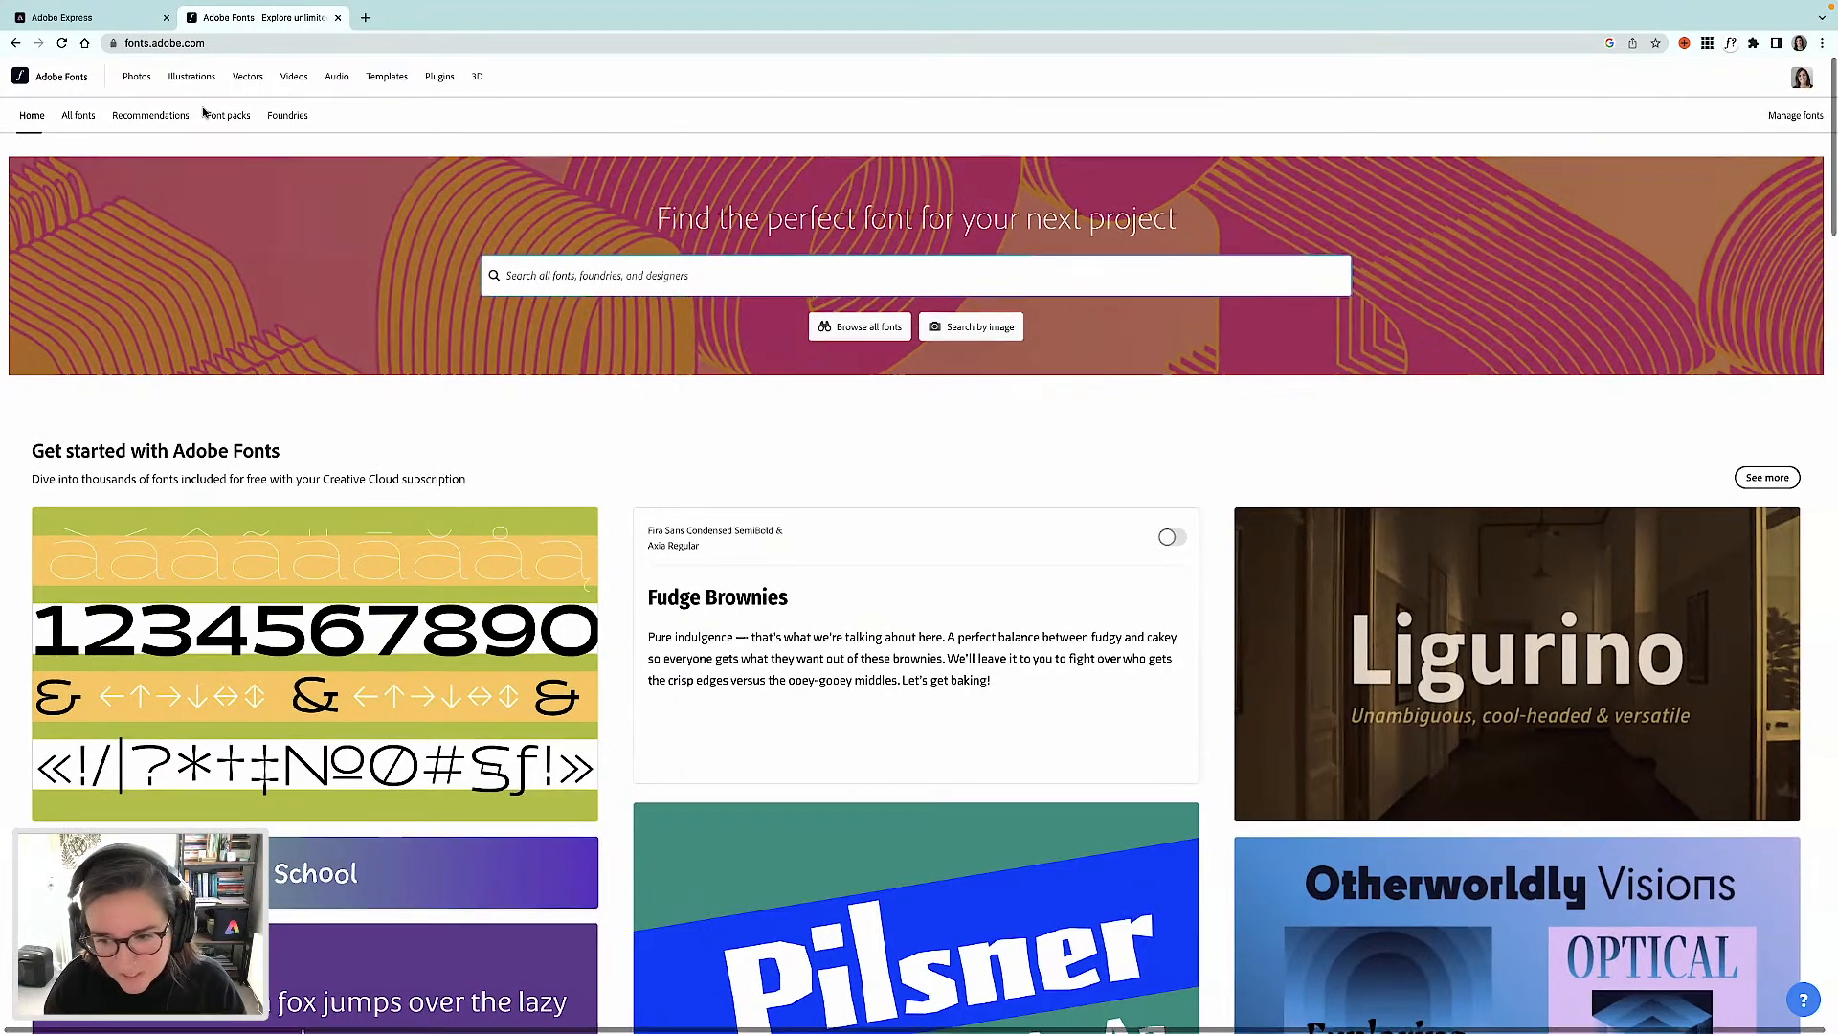
pyautogui.write('hall')
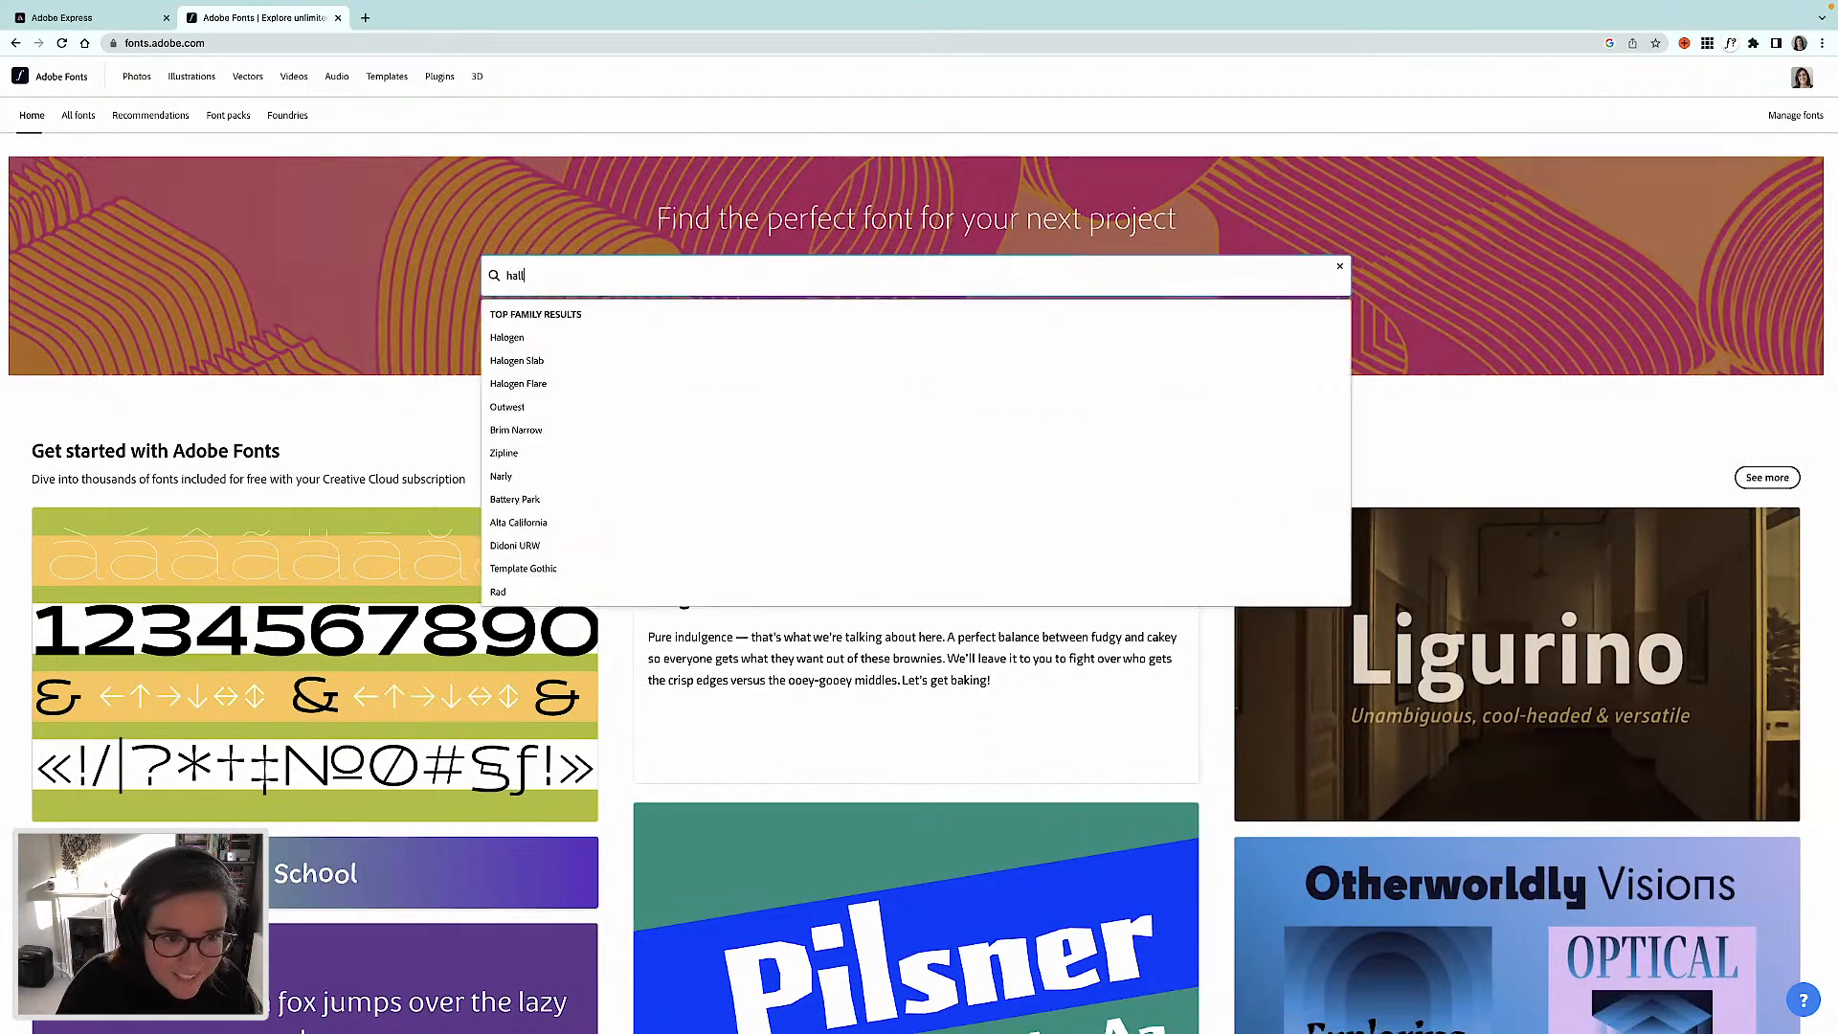
pyautogui.write('owween')
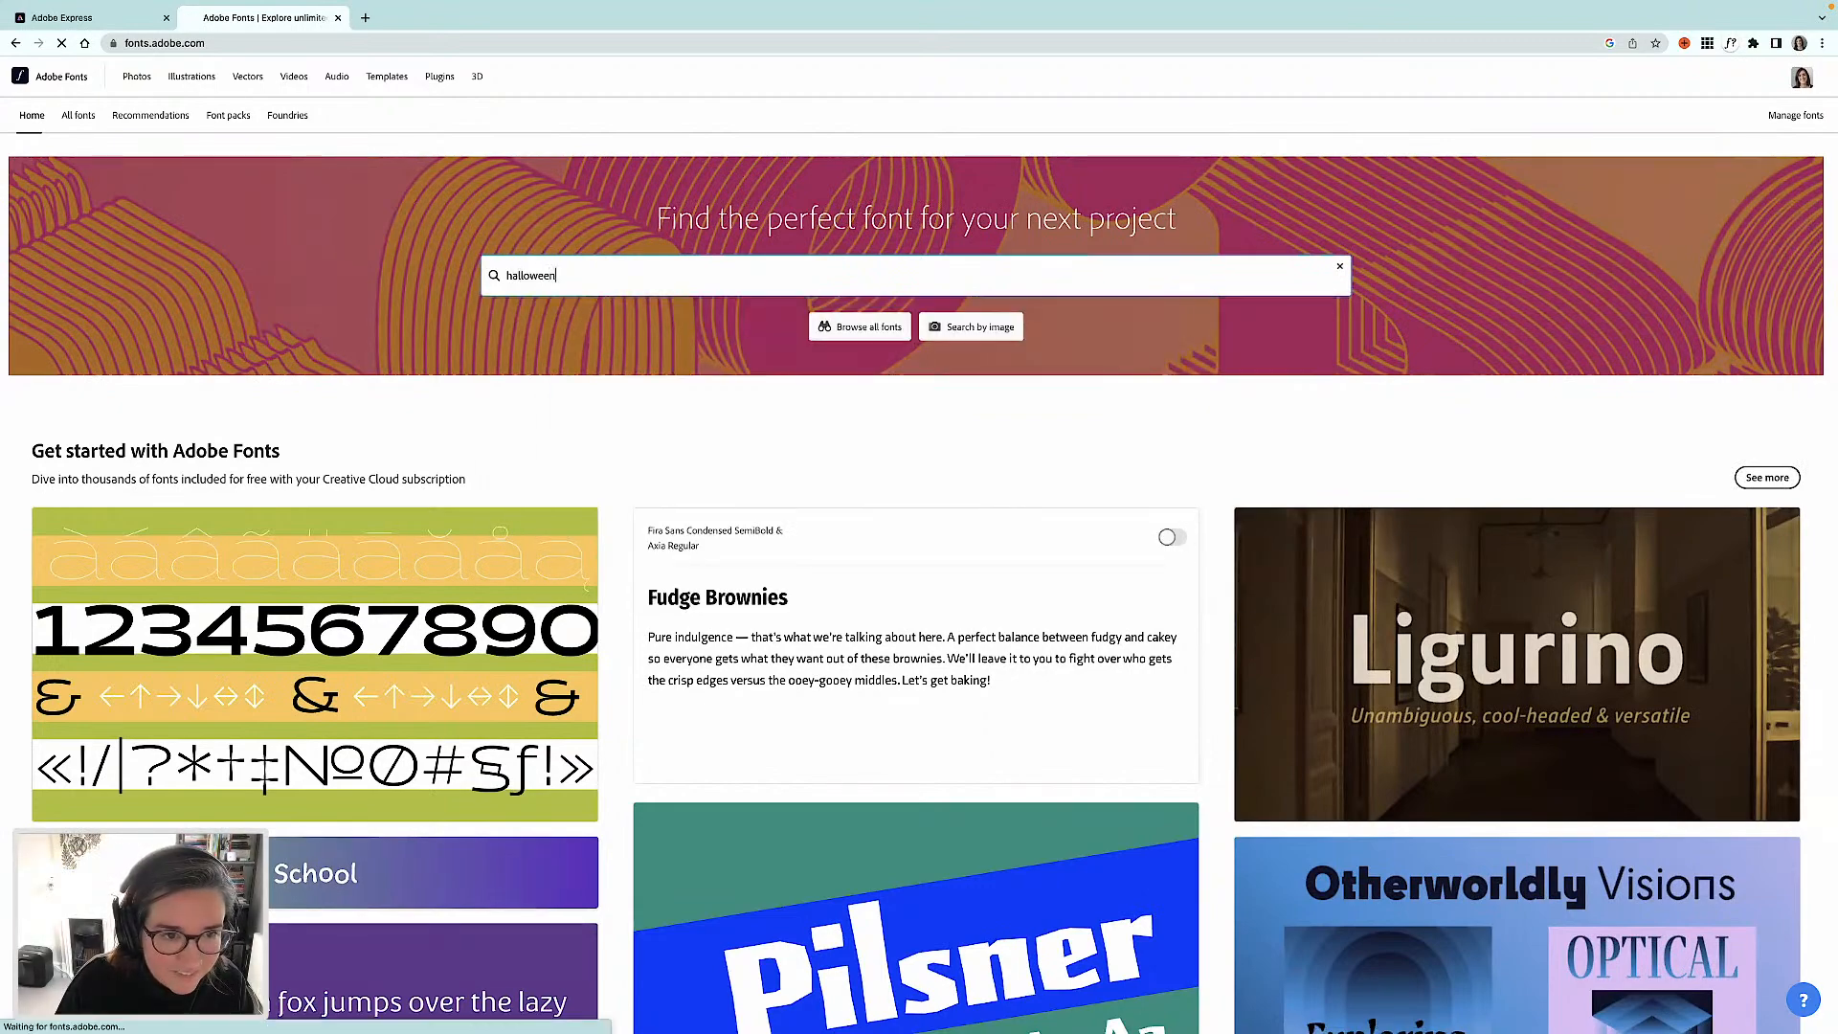
pyautogui.press('Return')
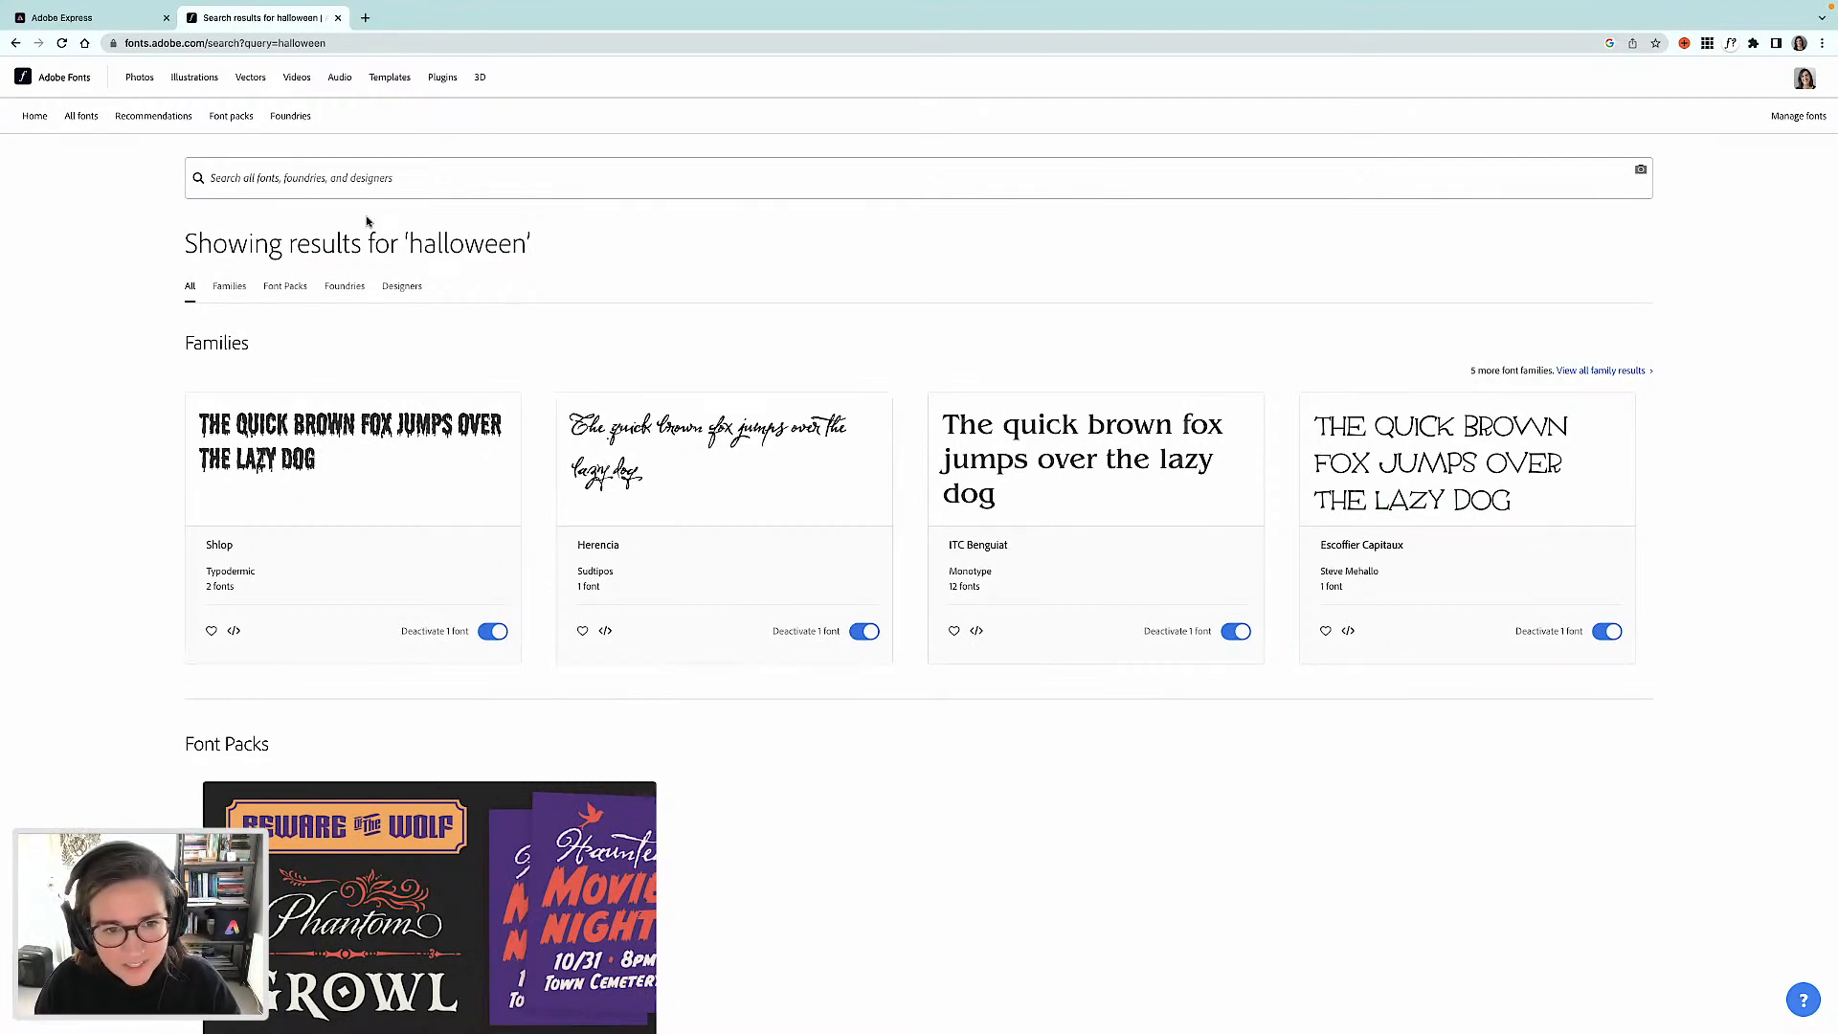
# - Return to the Adobe Express project, add a new text box and set its font to Herencia Regular
pyautogui.click(127, 18)
pyautogui.click(56, 386)
pyautogui.click(281, 262)
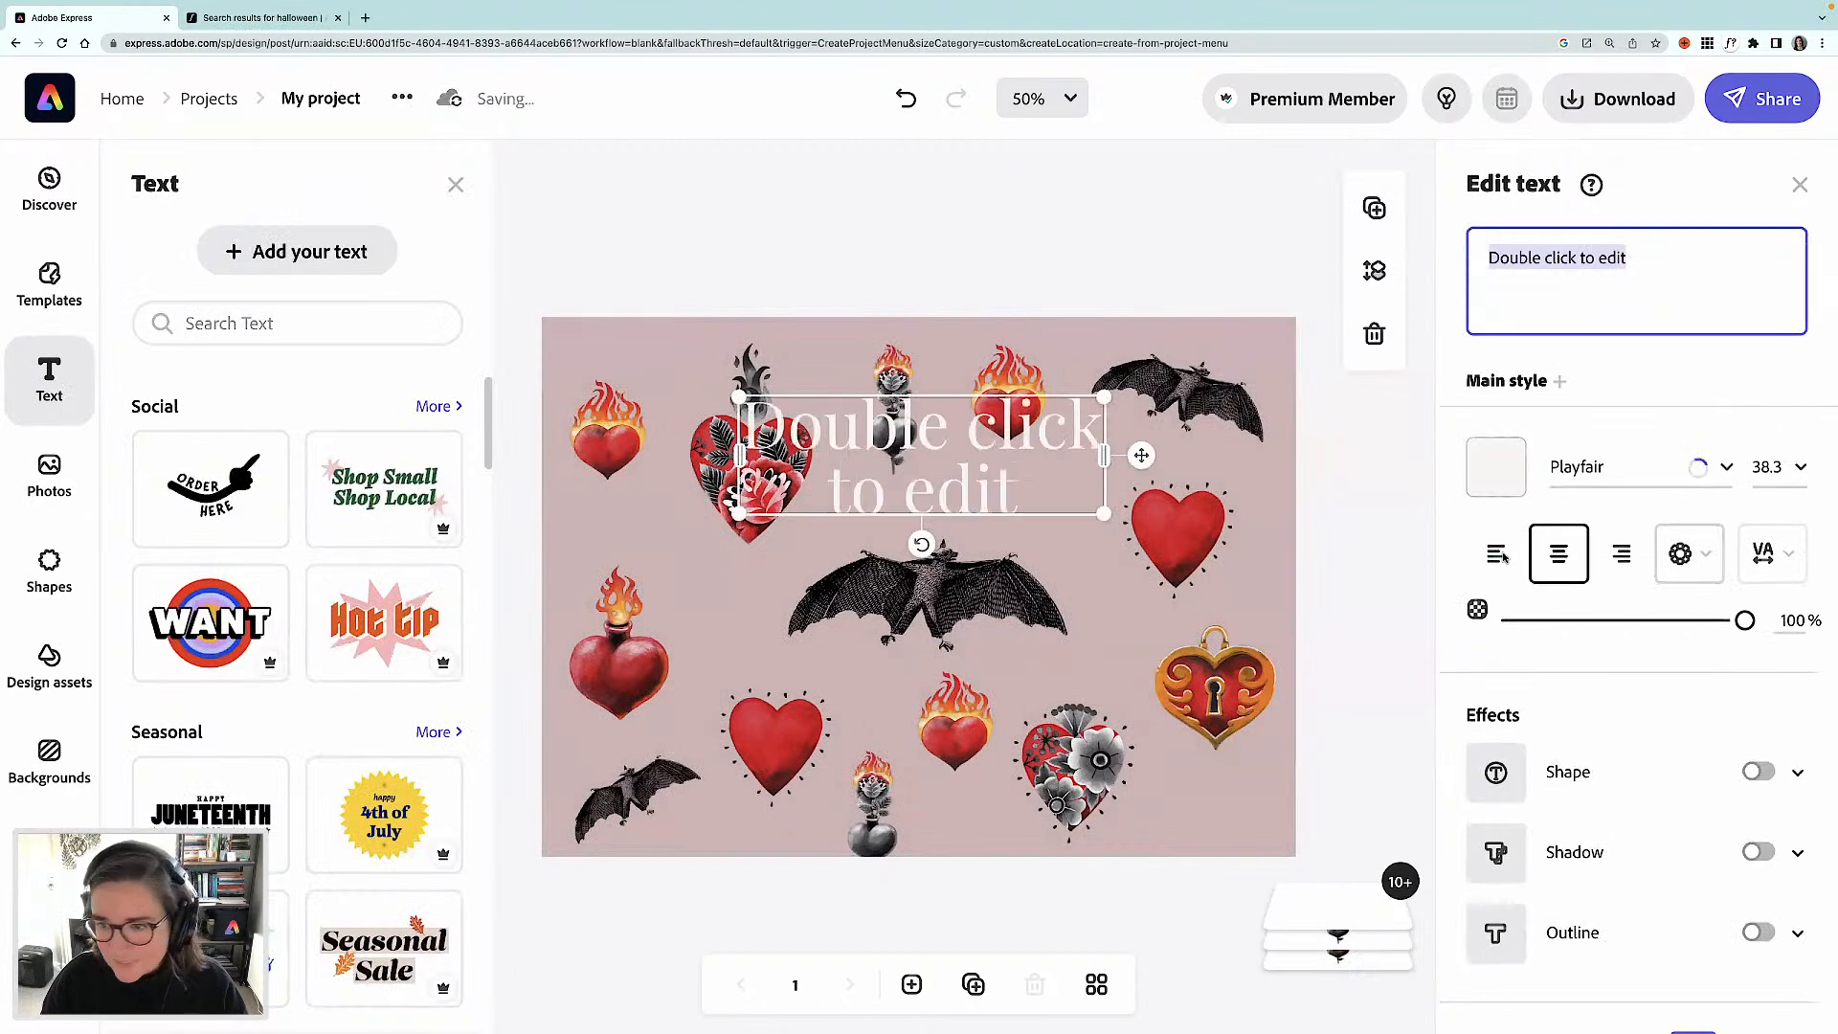
pyautogui.click(1570, 466)
pyautogui.write('herenci')
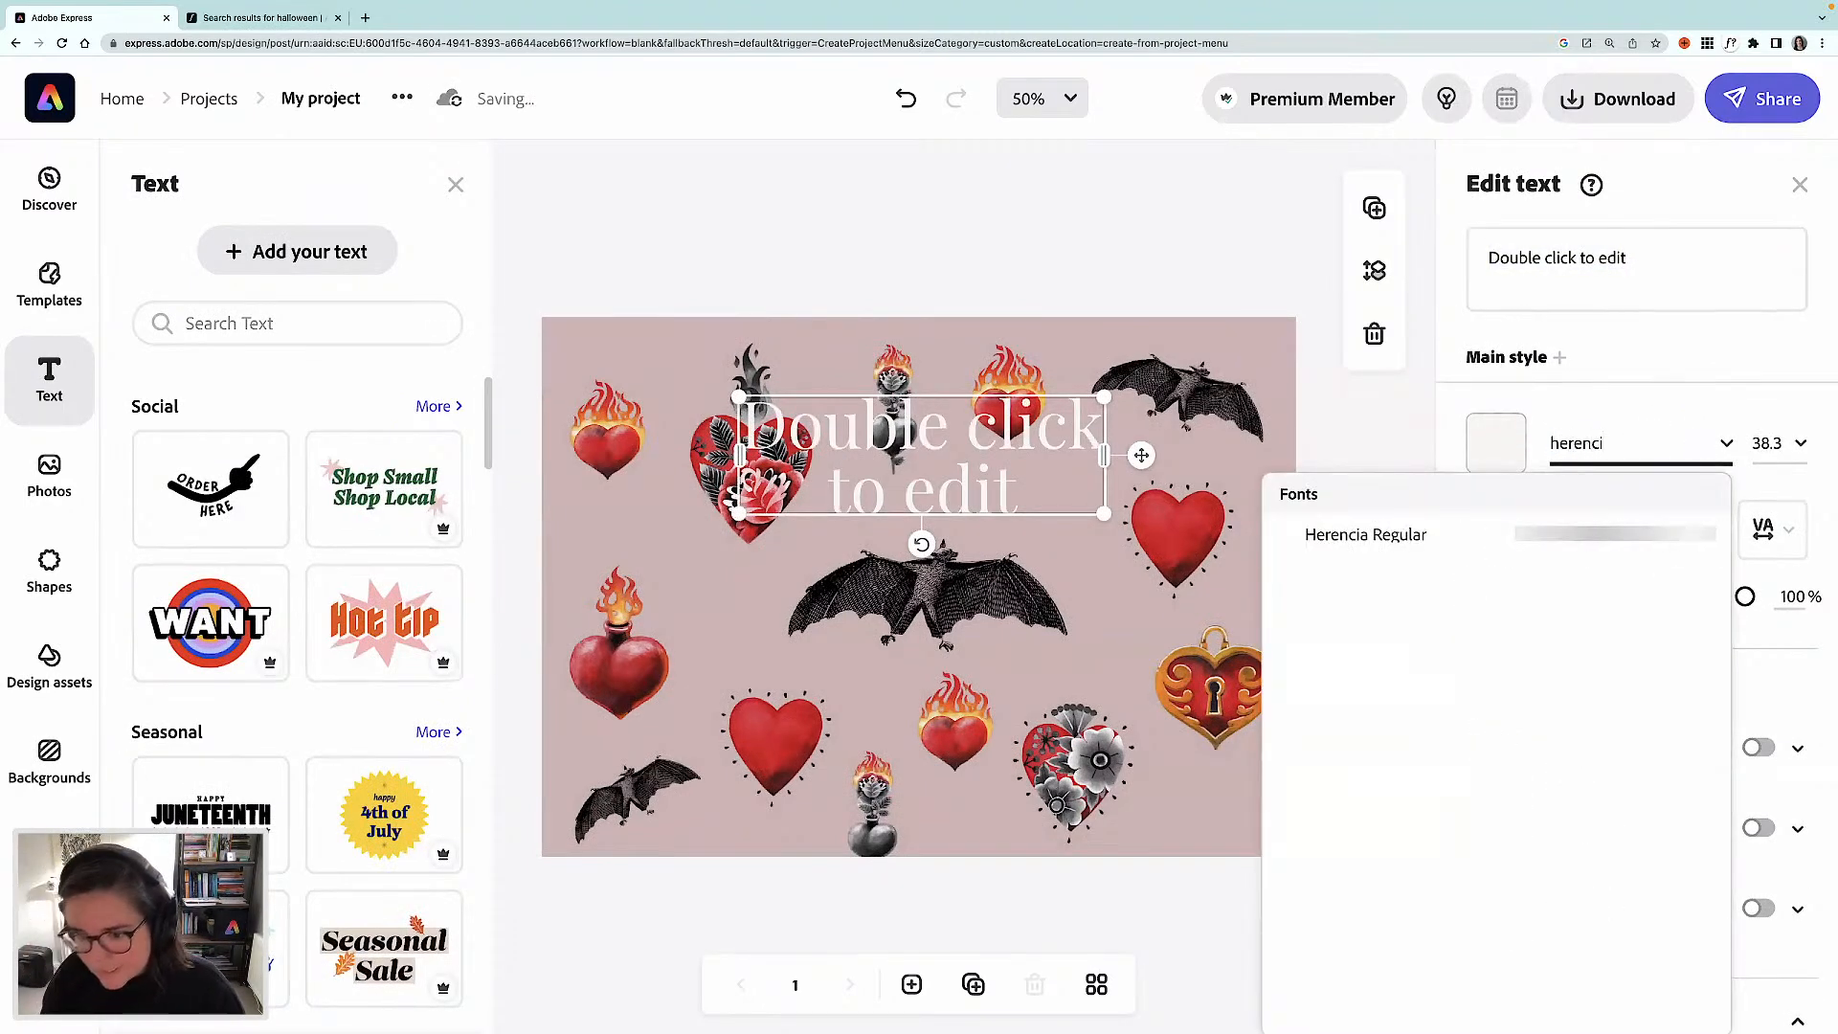
pyautogui.click(1539, 536)
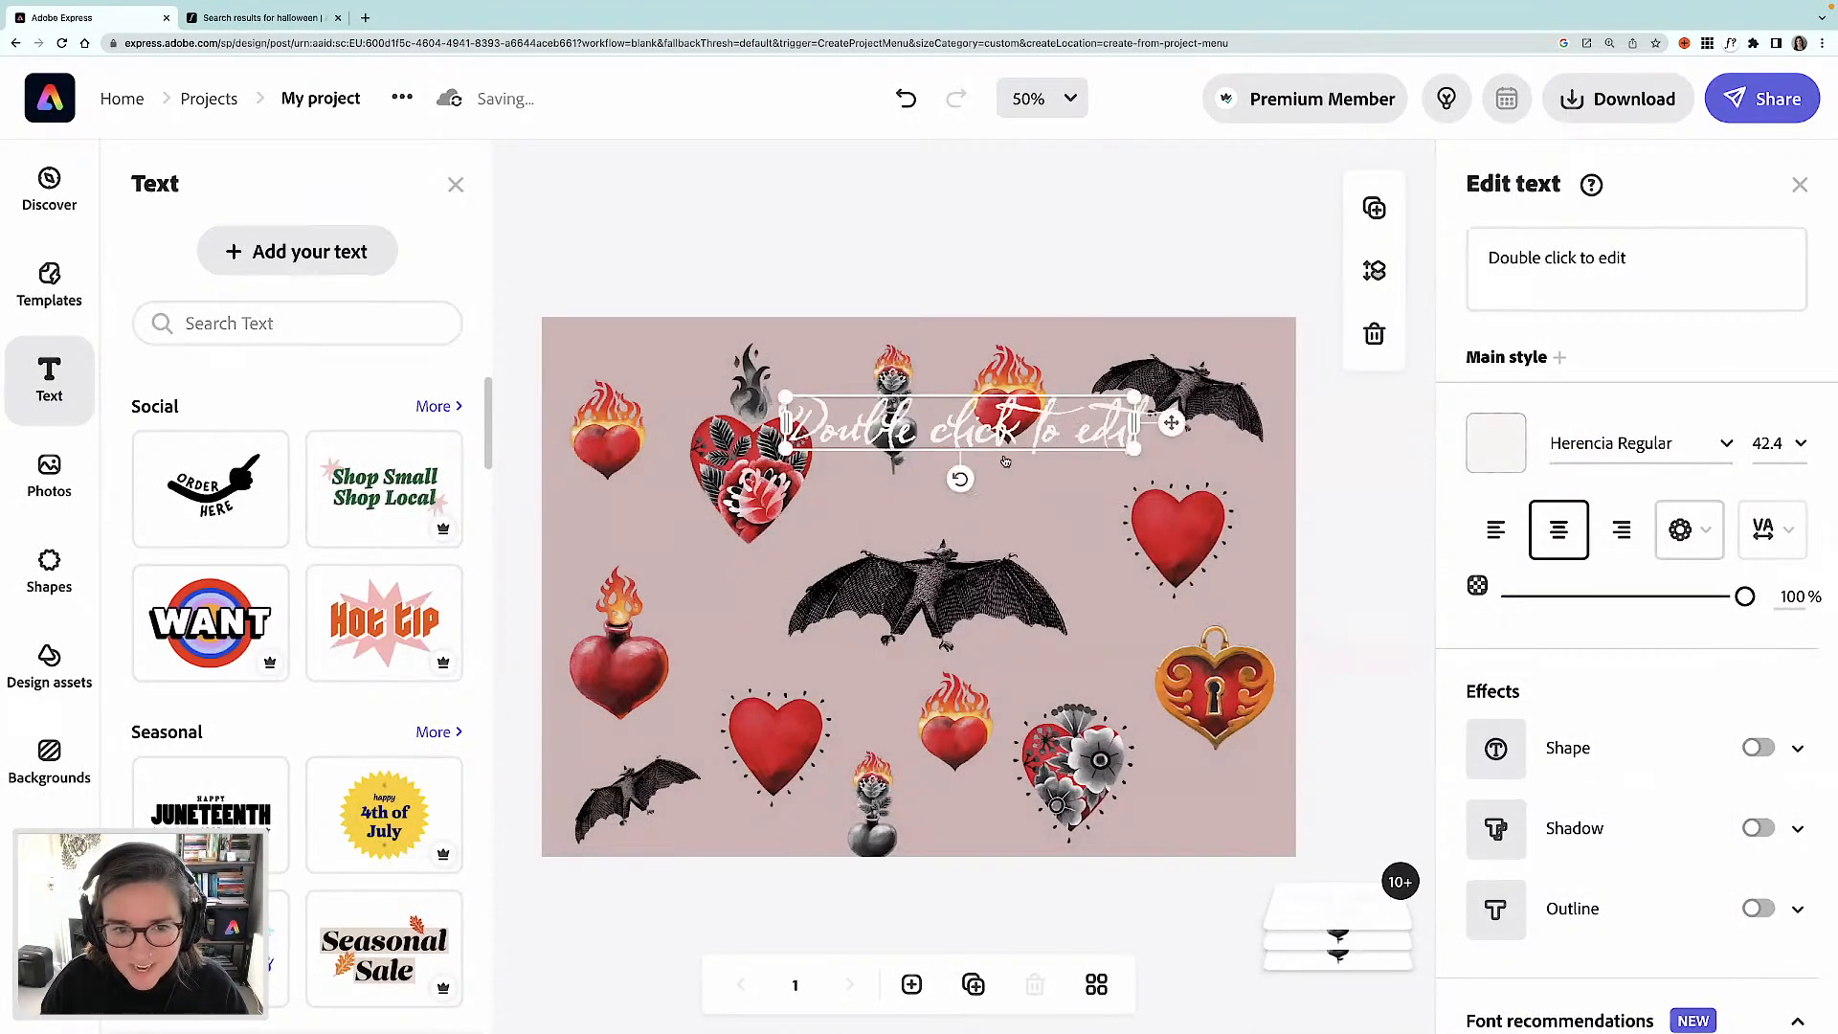
# - Move the text box above the central bat and replace its wording with "i'm batty for you"
pyautogui.moveTo(946, 433); pyautogui.dragTo(899, 529)
pyautogui.click(1527, 266)
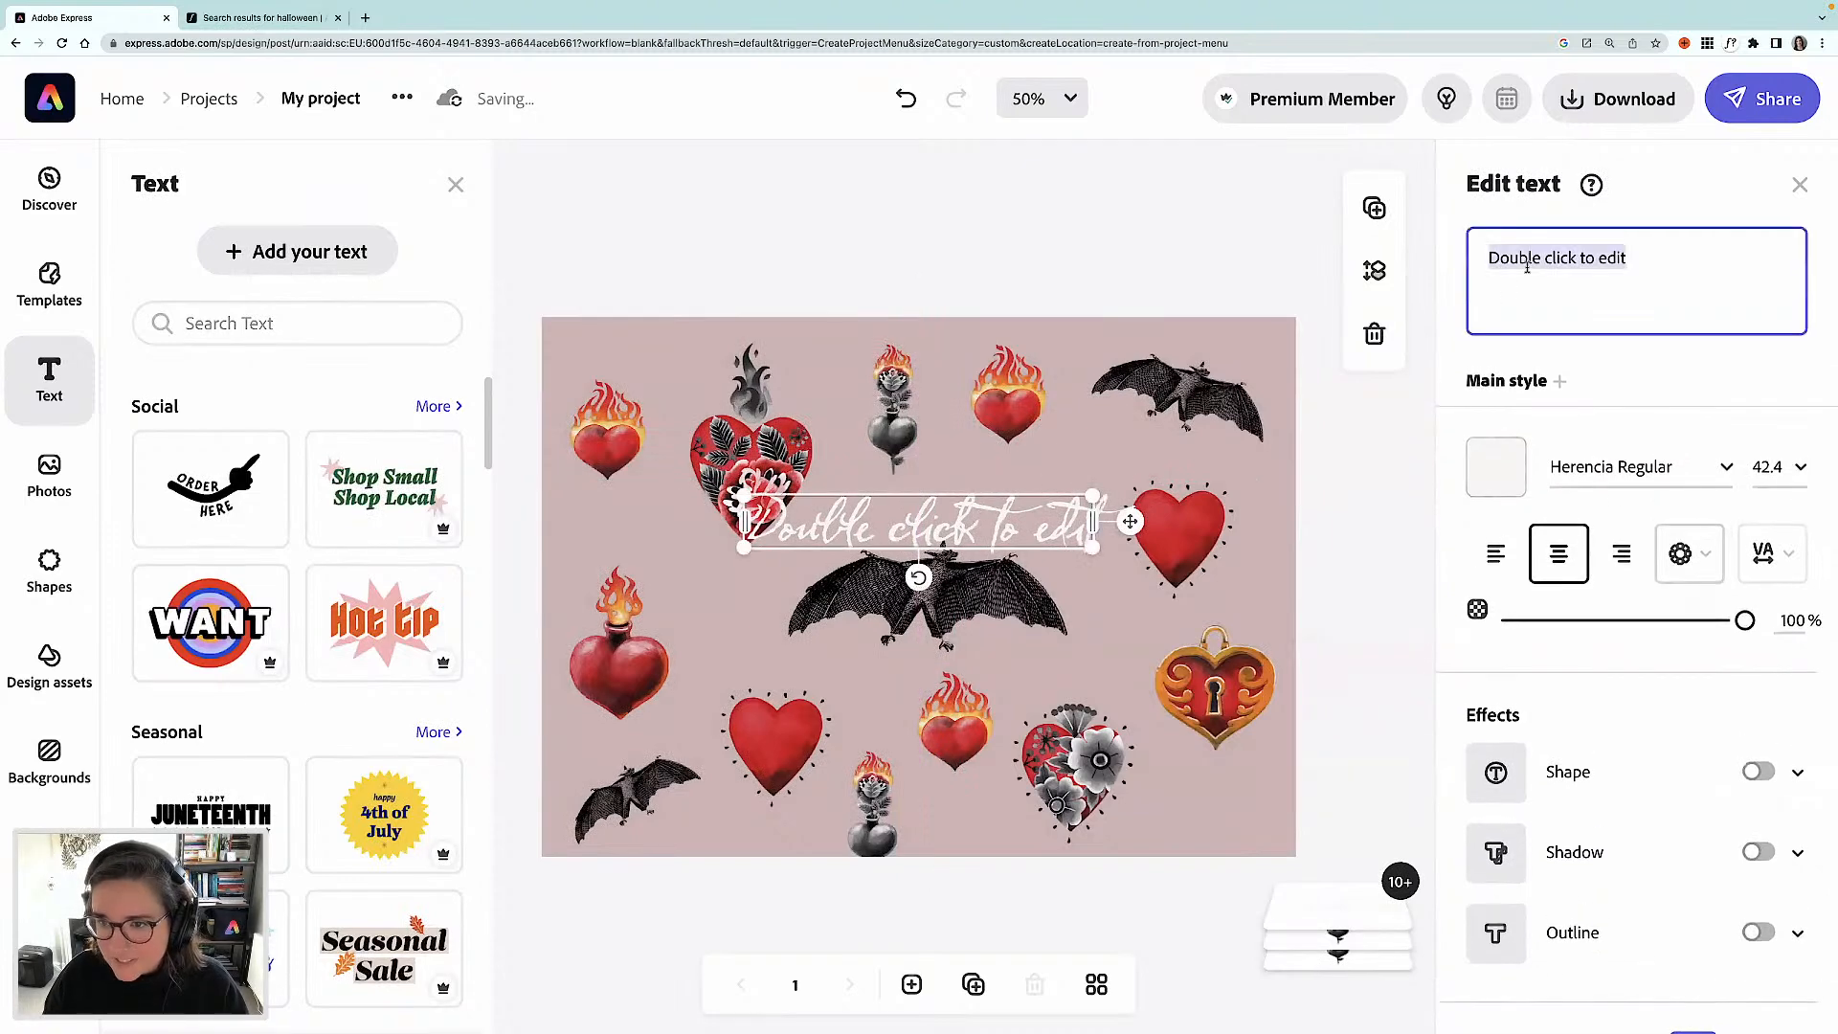
pyautogui.write("i'm ")
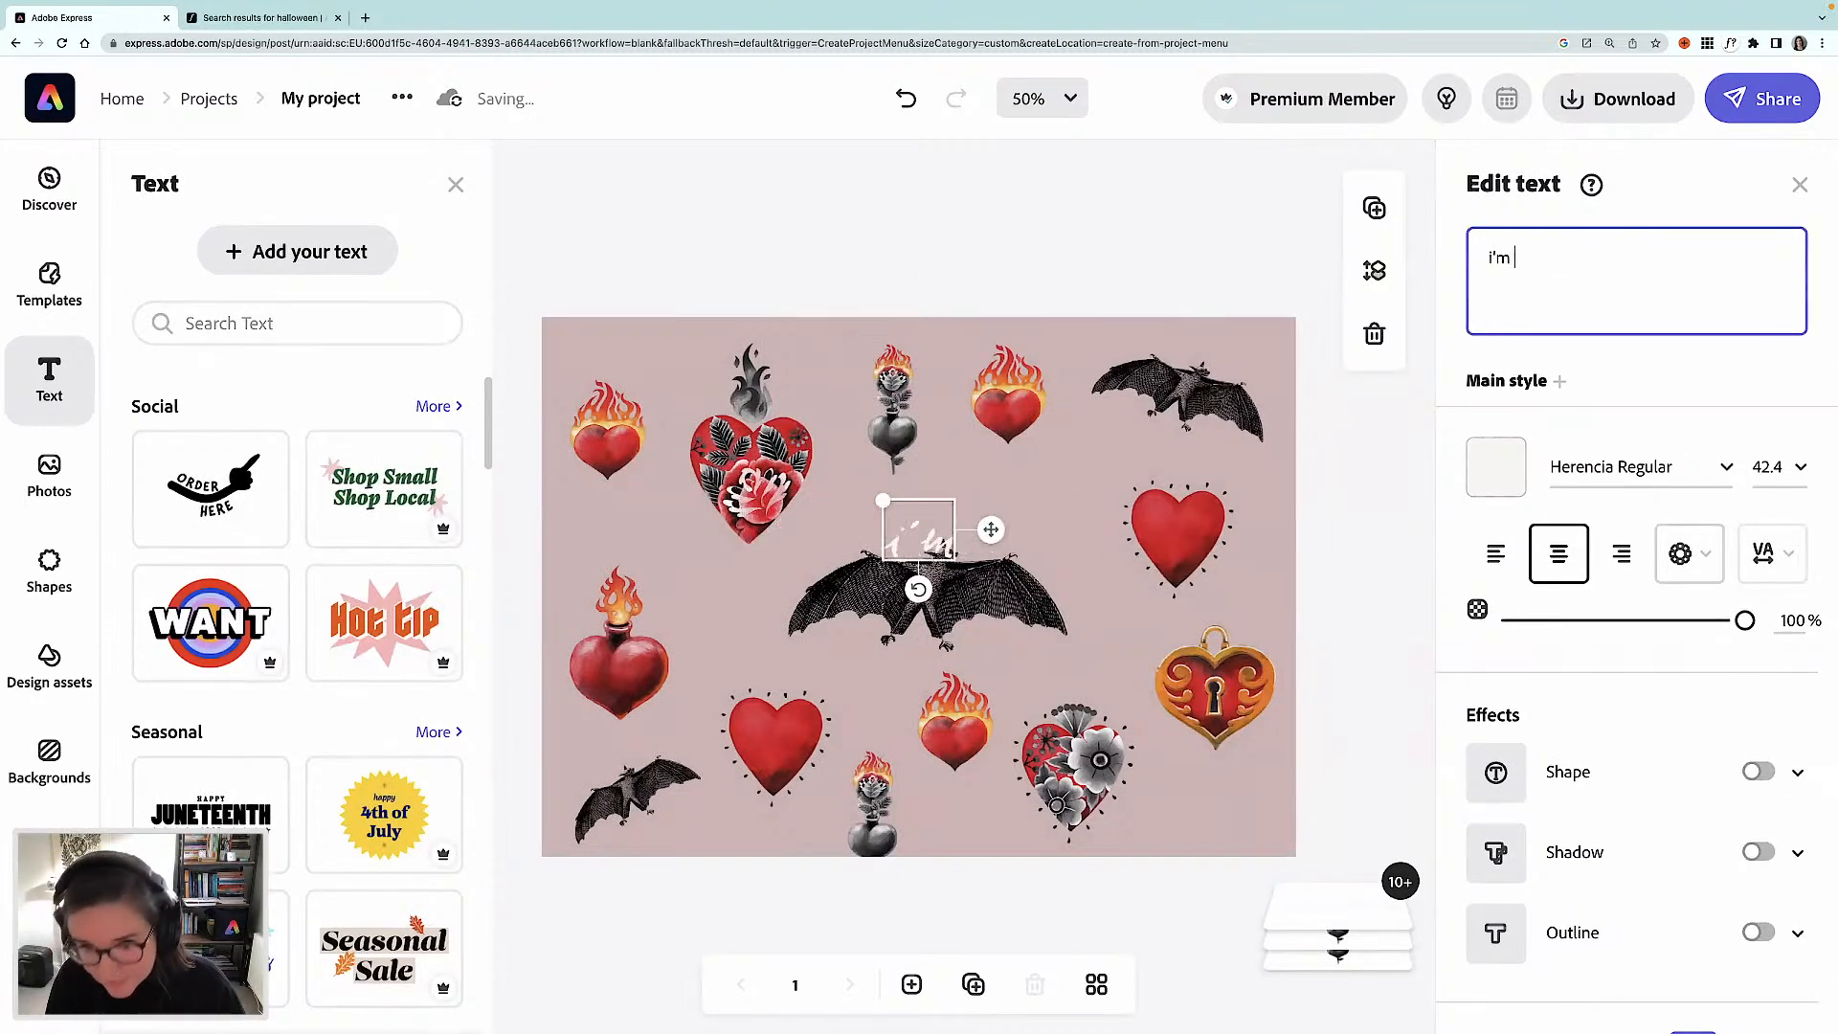
pyautogui.write('batty for you')
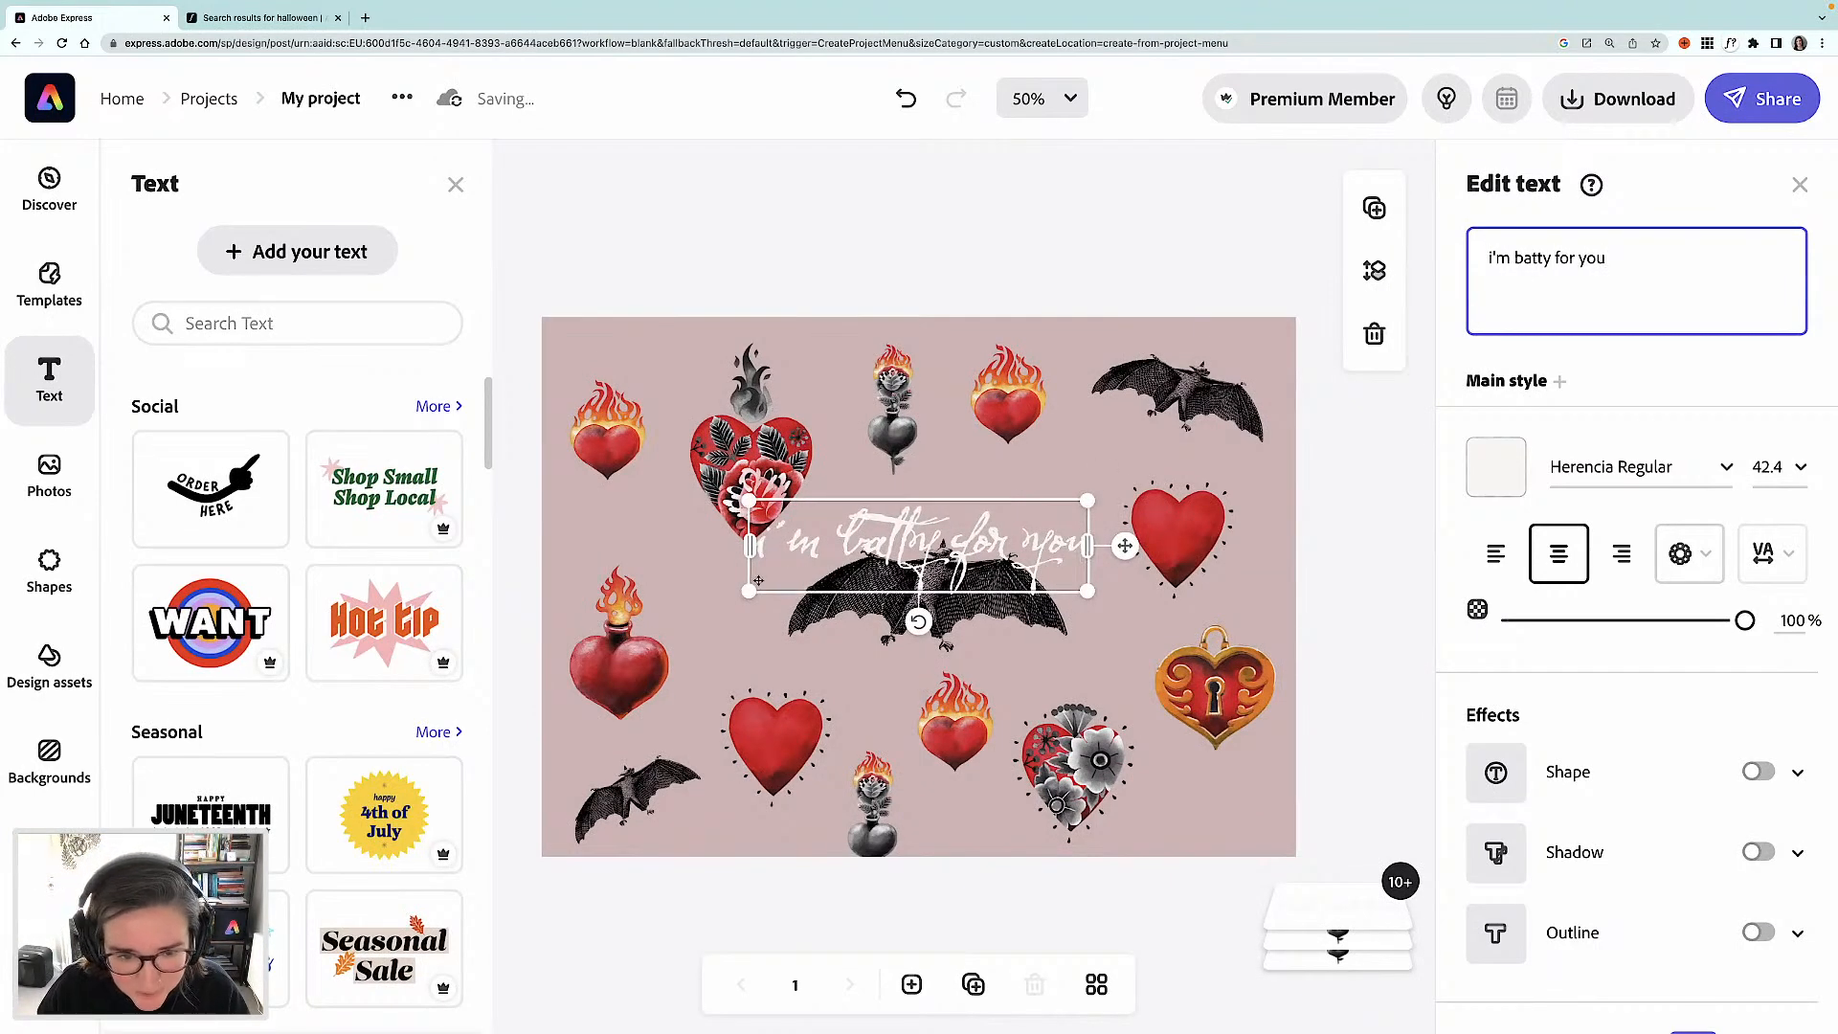
# - Shrink the slogan text slightly, then move the lower flaming heart and the central bat down to make room
pyautogui.moveTo(788, 572); pyautogui.dragTo(909, 599)
pyautogui.click(884, 614)
pyautogui.click(955, 750)
pyautogui.moveTo(956, 737); pyautogui.dragTo(959, 771)
pyautogui.click(996, 604)
pyautogui.moveTo(996, 604); pyautogui.dragTo(998, 633)
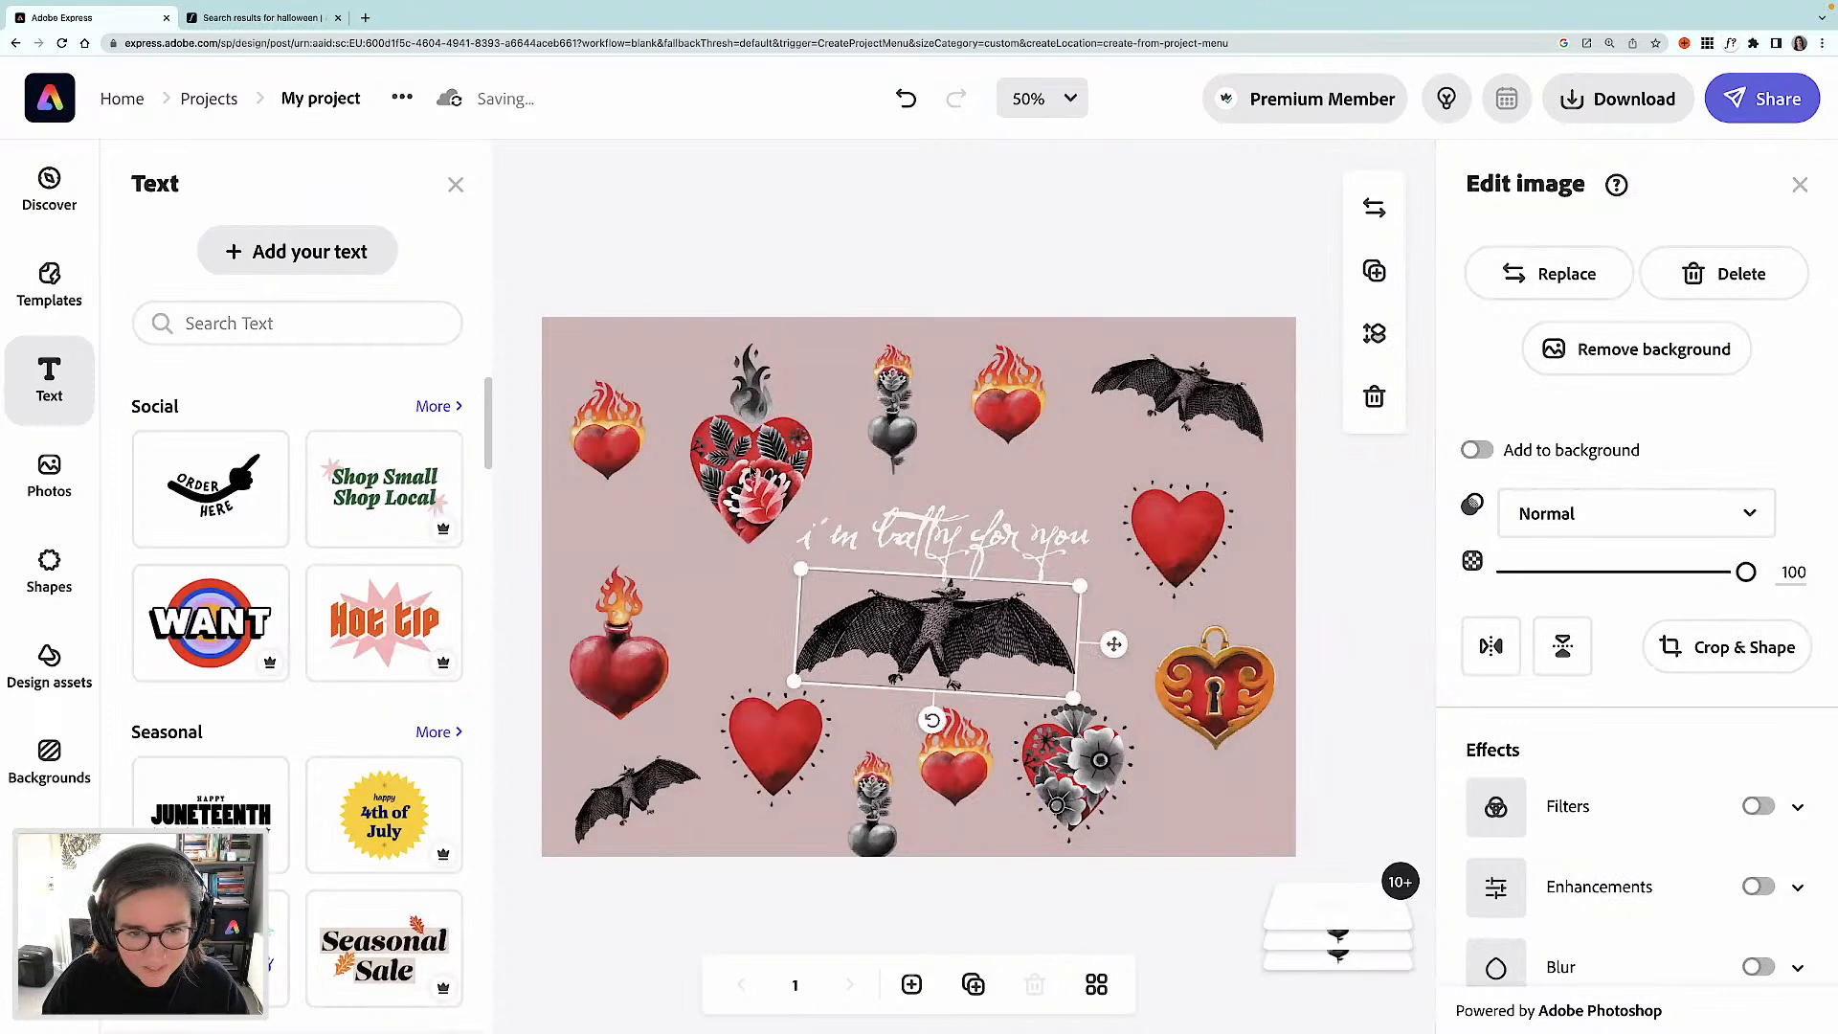
# - Move the red rose heart up, enlarge the slogan text to about size 47 and centre it above the bat
pyautogui.moveTo(751, 471); pyautogui.dragTo(748, 445)
pyautogui.click(810, 545)
pyautogui.moveTo(791, 571); pyautogui.dragTo(712, 602)
pyautogui.moveTo(963, 555); pyautogui.dragTo(981, 551)
pyautogui.hotkey('shift', 'Down')
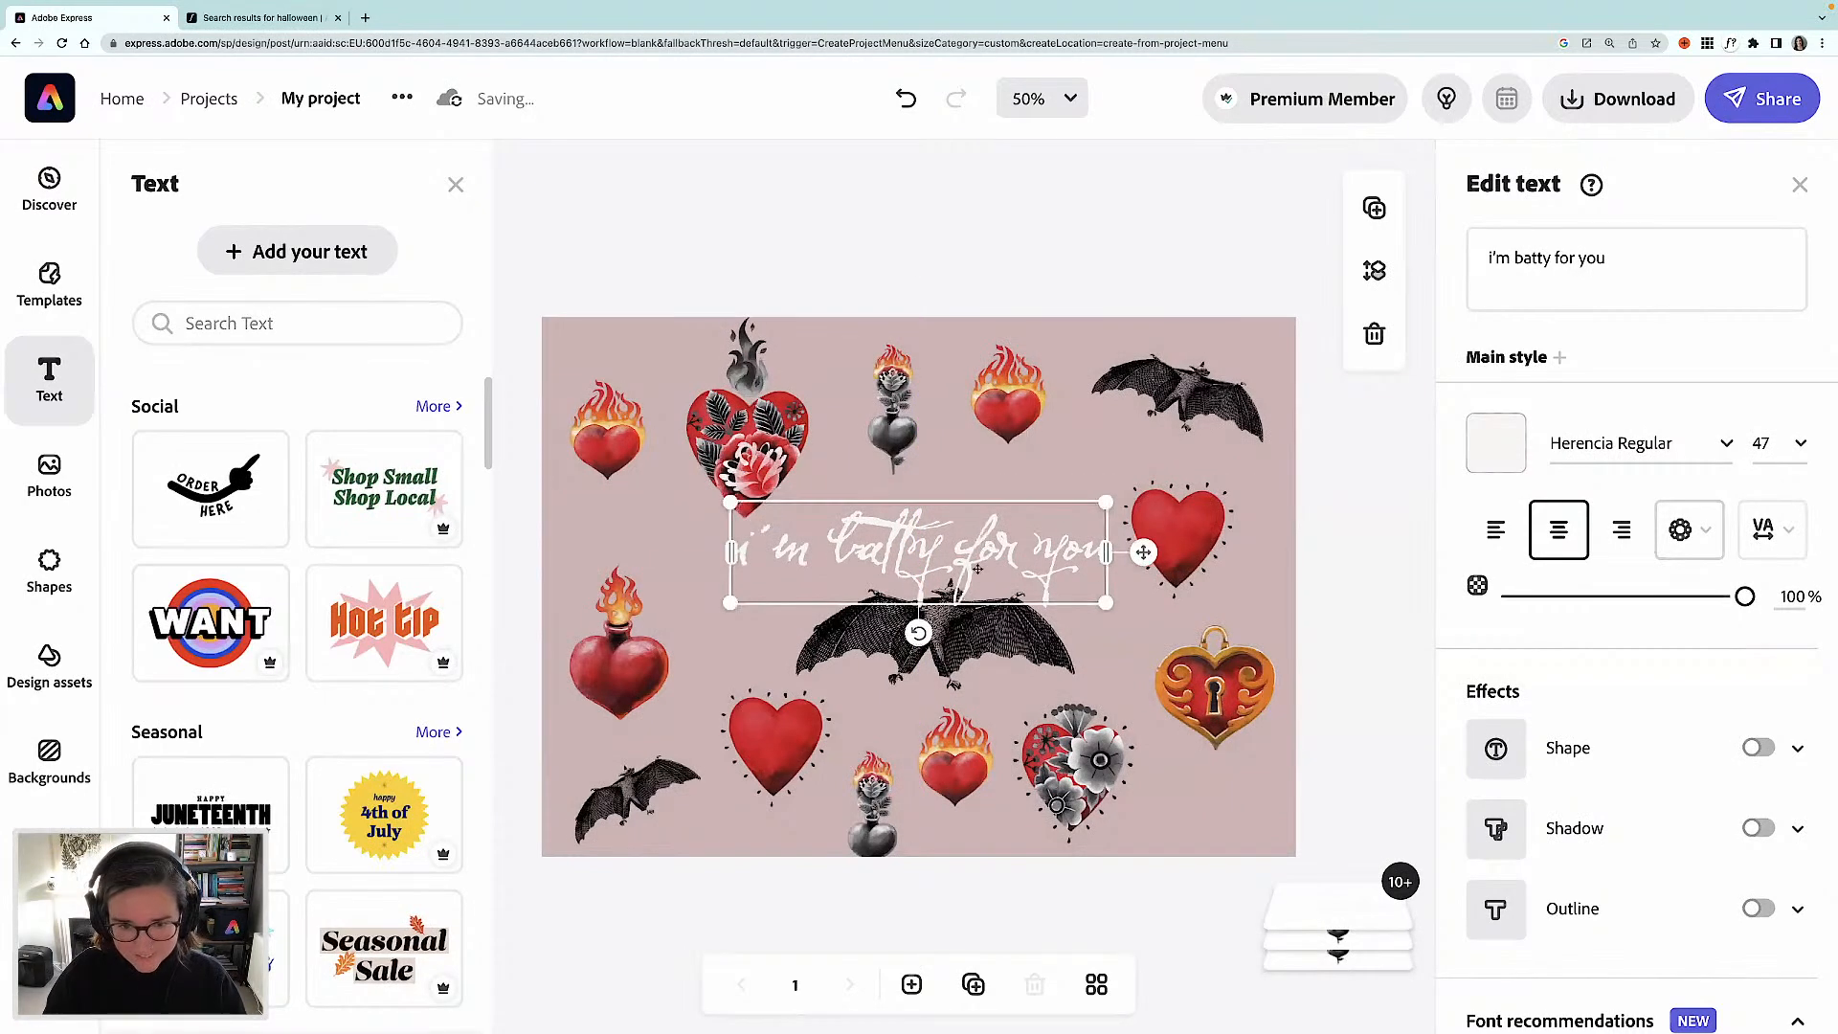
# - Scale down the central bat, bring its layer in front of the slogan text and nudge it into place below the words
pyautogui.moveTo(981, 629); pyautogui.dragTo(981, 630)
pyautogui.moveTo(1049, 696); pyautogui.dragTo(1014, 676)
pyautogui.moveTo(943, 619); pyautogui.dragTo(954, 630)
pyautogui.click(1309, 921)
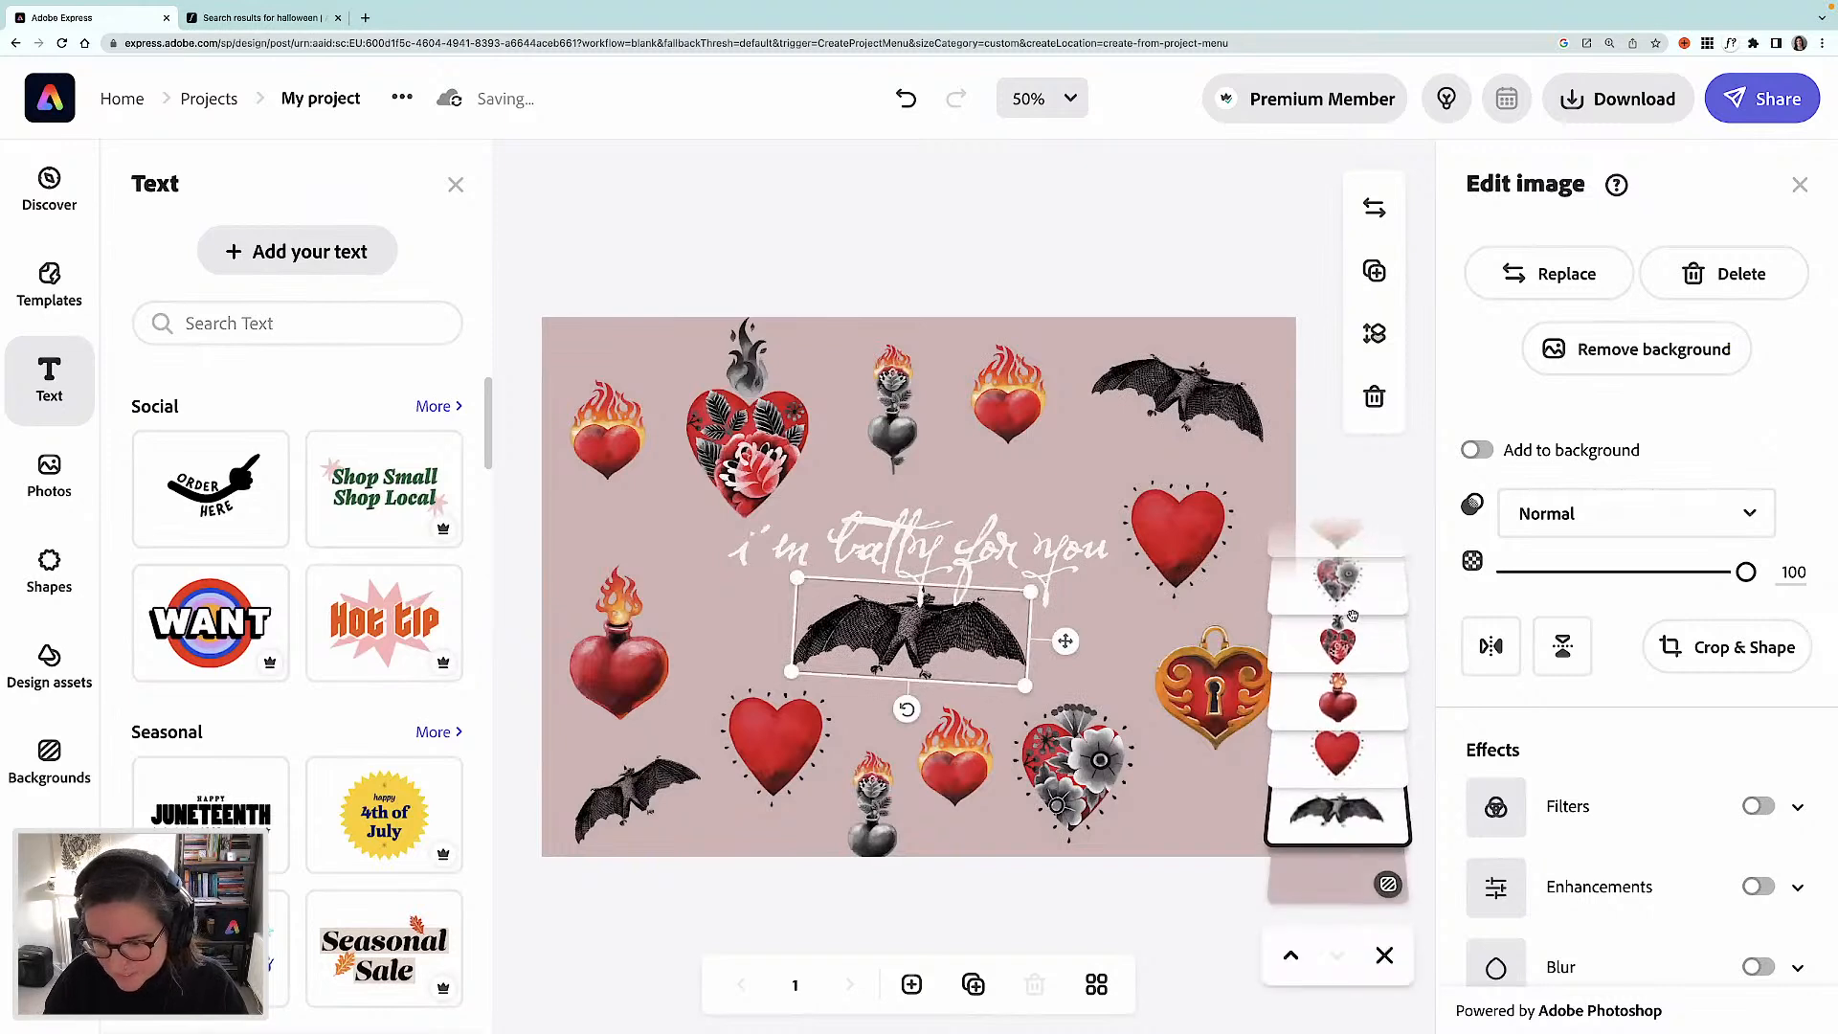
pyautogui.moveTo(1333, 820); pyautogui.dragTo(1331, 500)
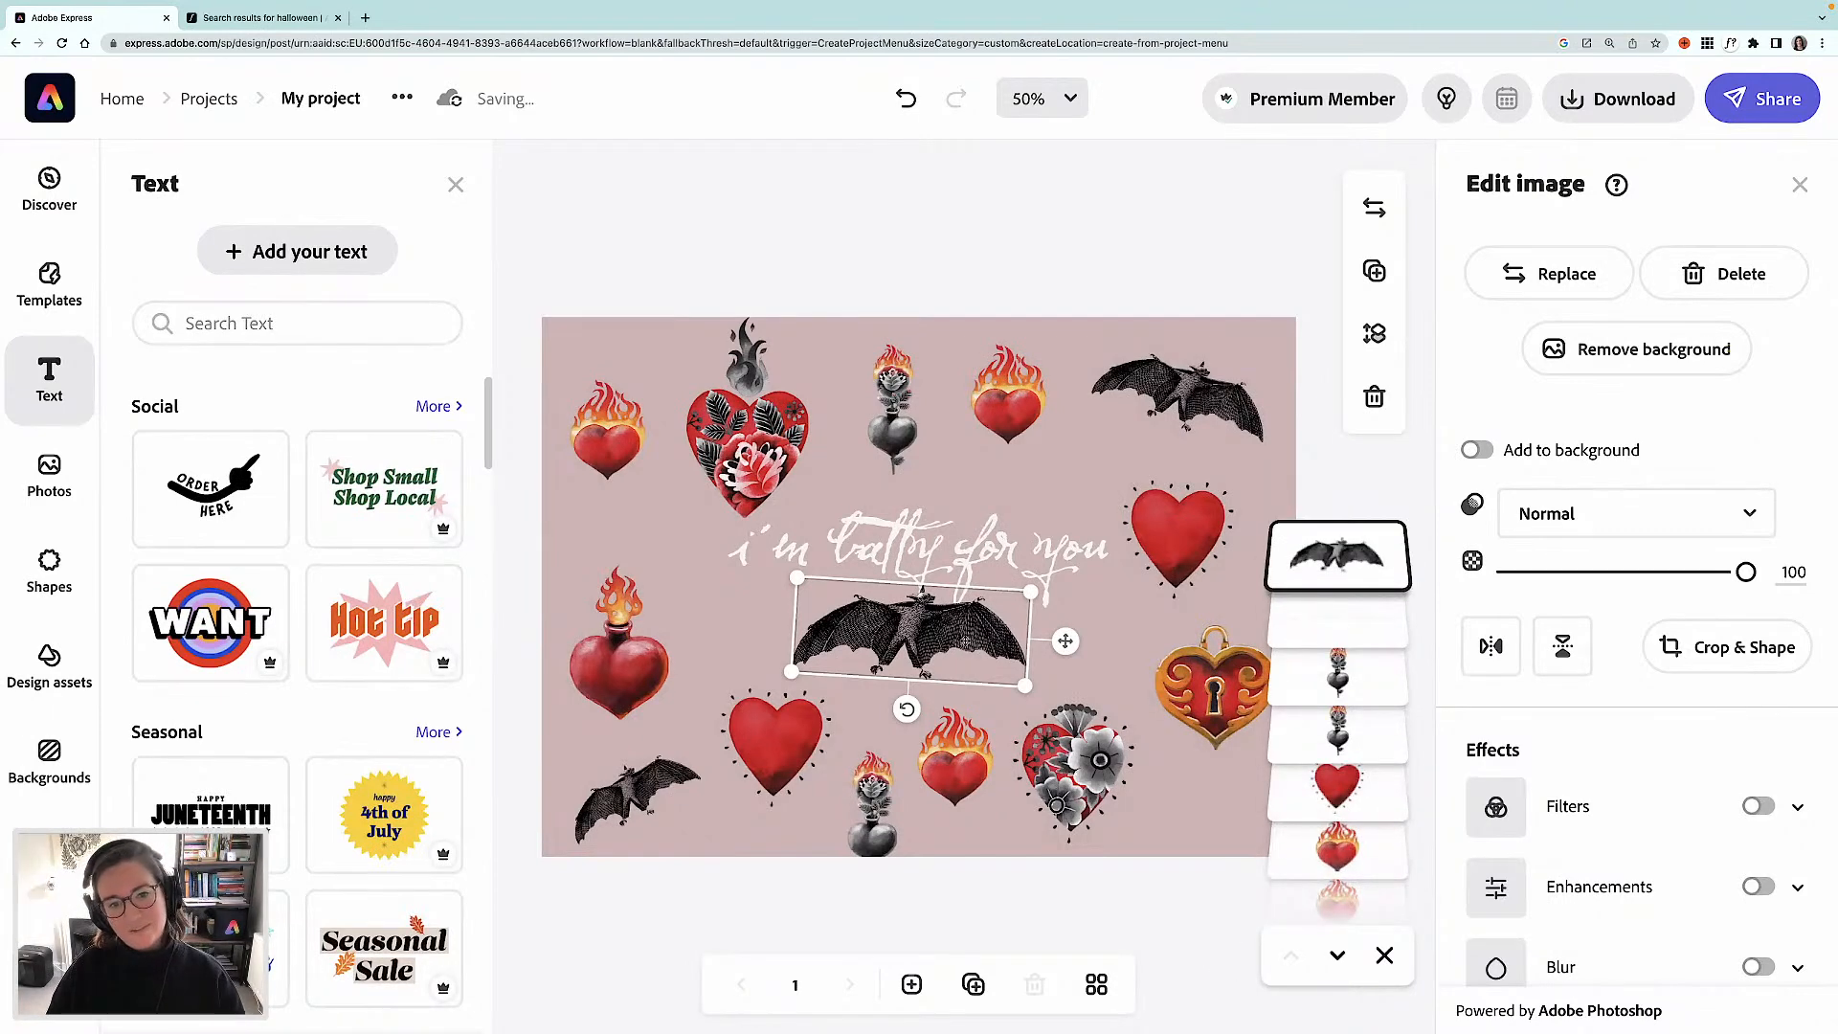
pyautogui.moveTo(970, 638); pyautogui.dragTo(967, 639)
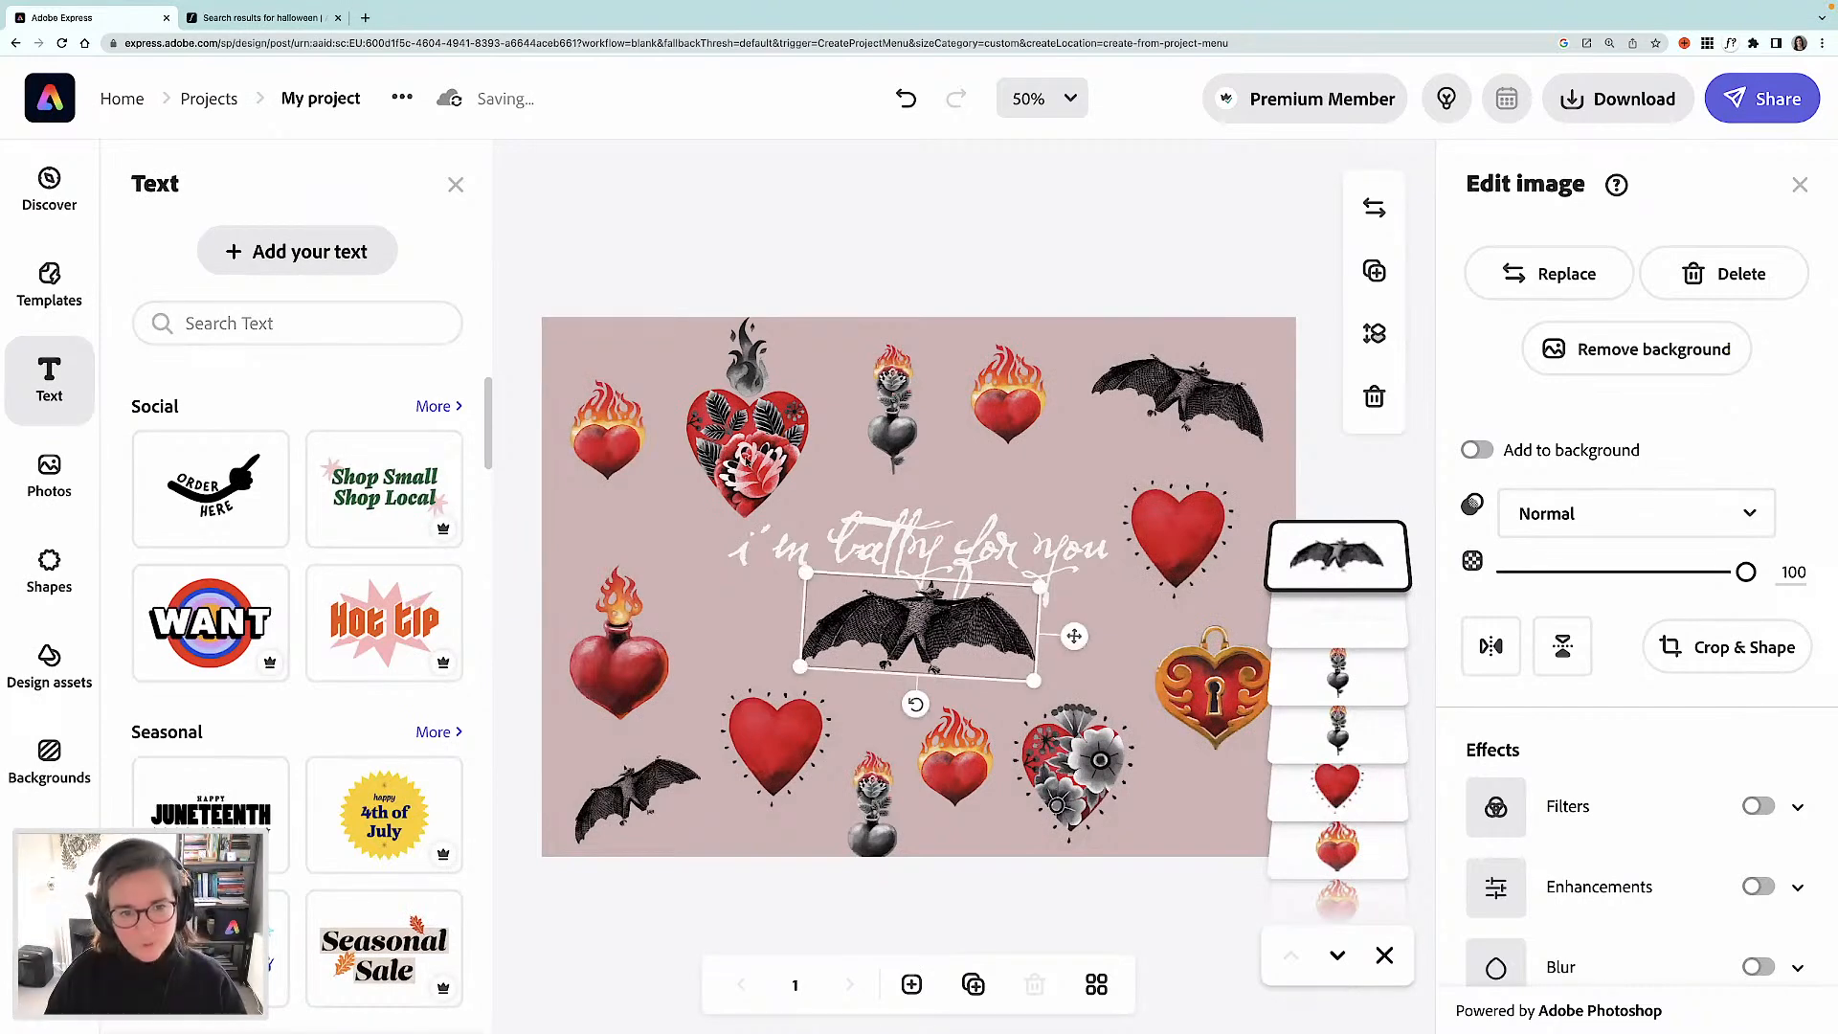
# - Scale down and reposition the red rose heart, and lower the flaming heart in the upper left corner
pyautogui.click(746, 459)
pyautogui.moveTo(748, 547); pyautogui.dragTo(803, 488)
pyautogui.moveTo(728, 439); pyautogui.dragTo(601, 485)
pyautogui.click(621, 437)
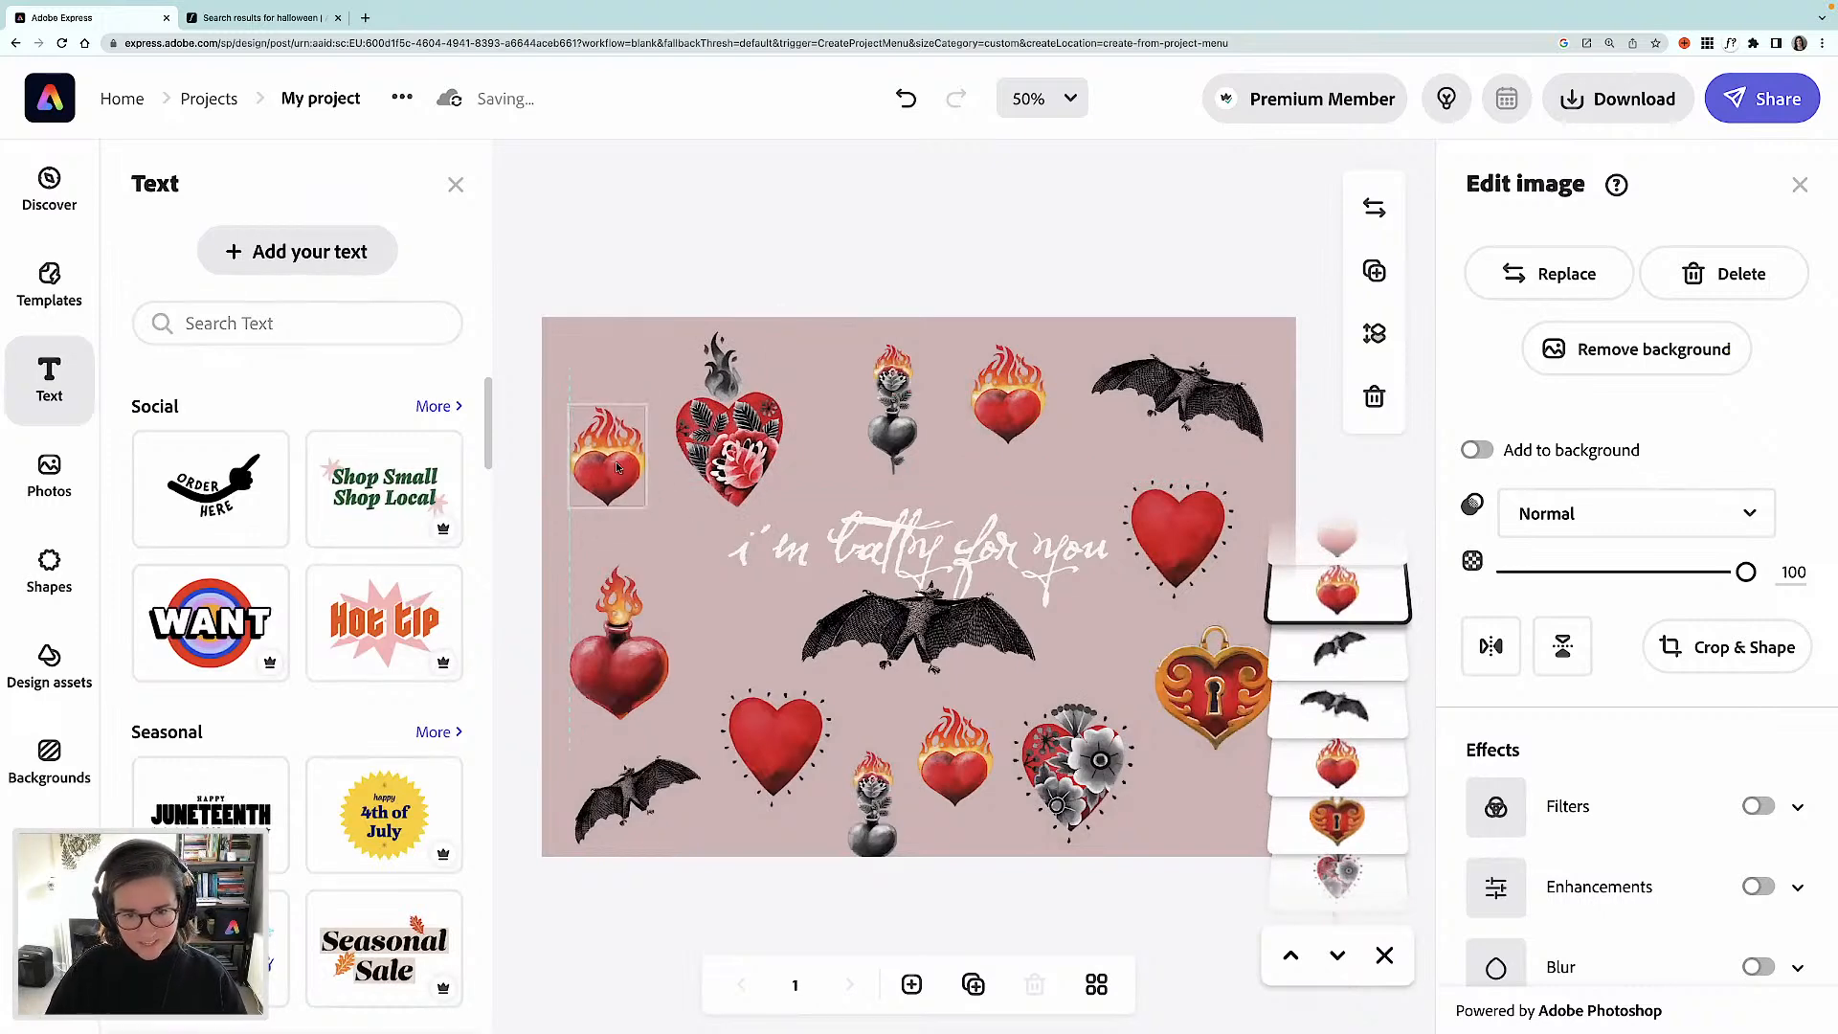
# - Move the flame-crowned heart at the page's left edge up and right, and tilt it slightly counter-clockwise
pyautogui.moveTo(632, 642); pyautogui.dragTo(645, 629)
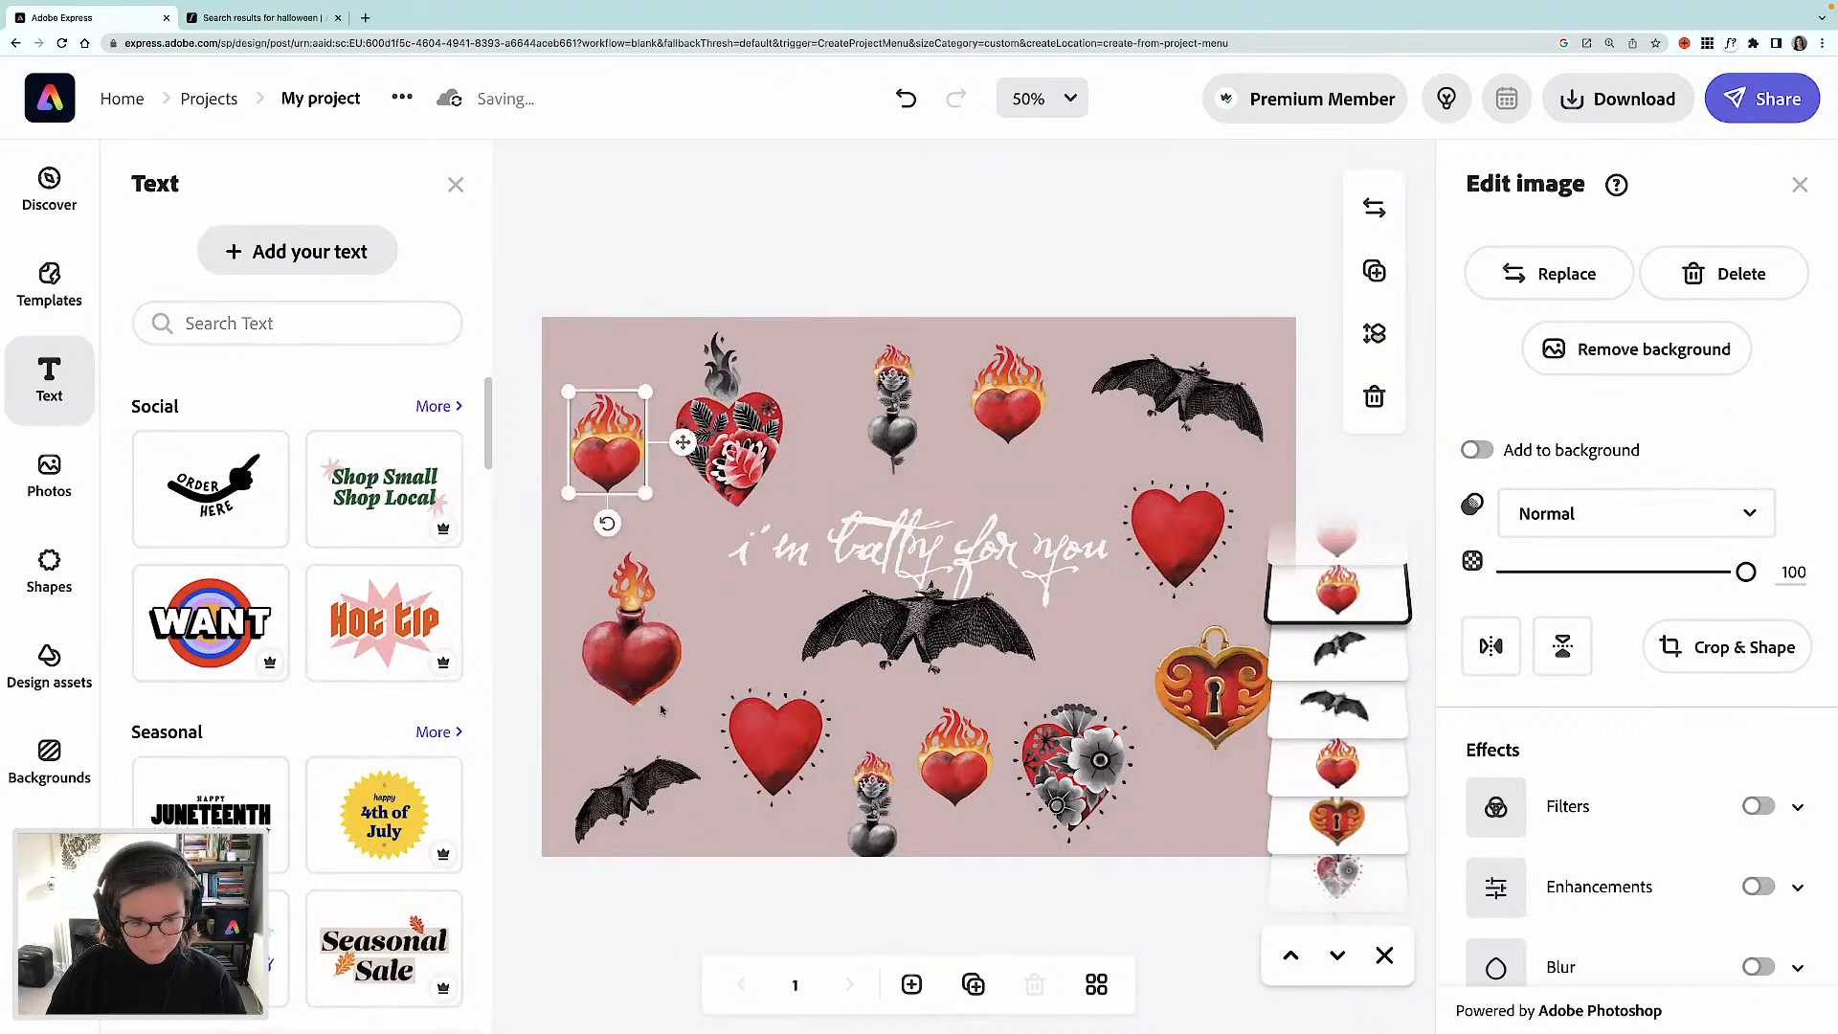
pyautogui.click(632, 680)
pyautogui.moveTo(632, 735); pyautogui.dragTo(655, 732)
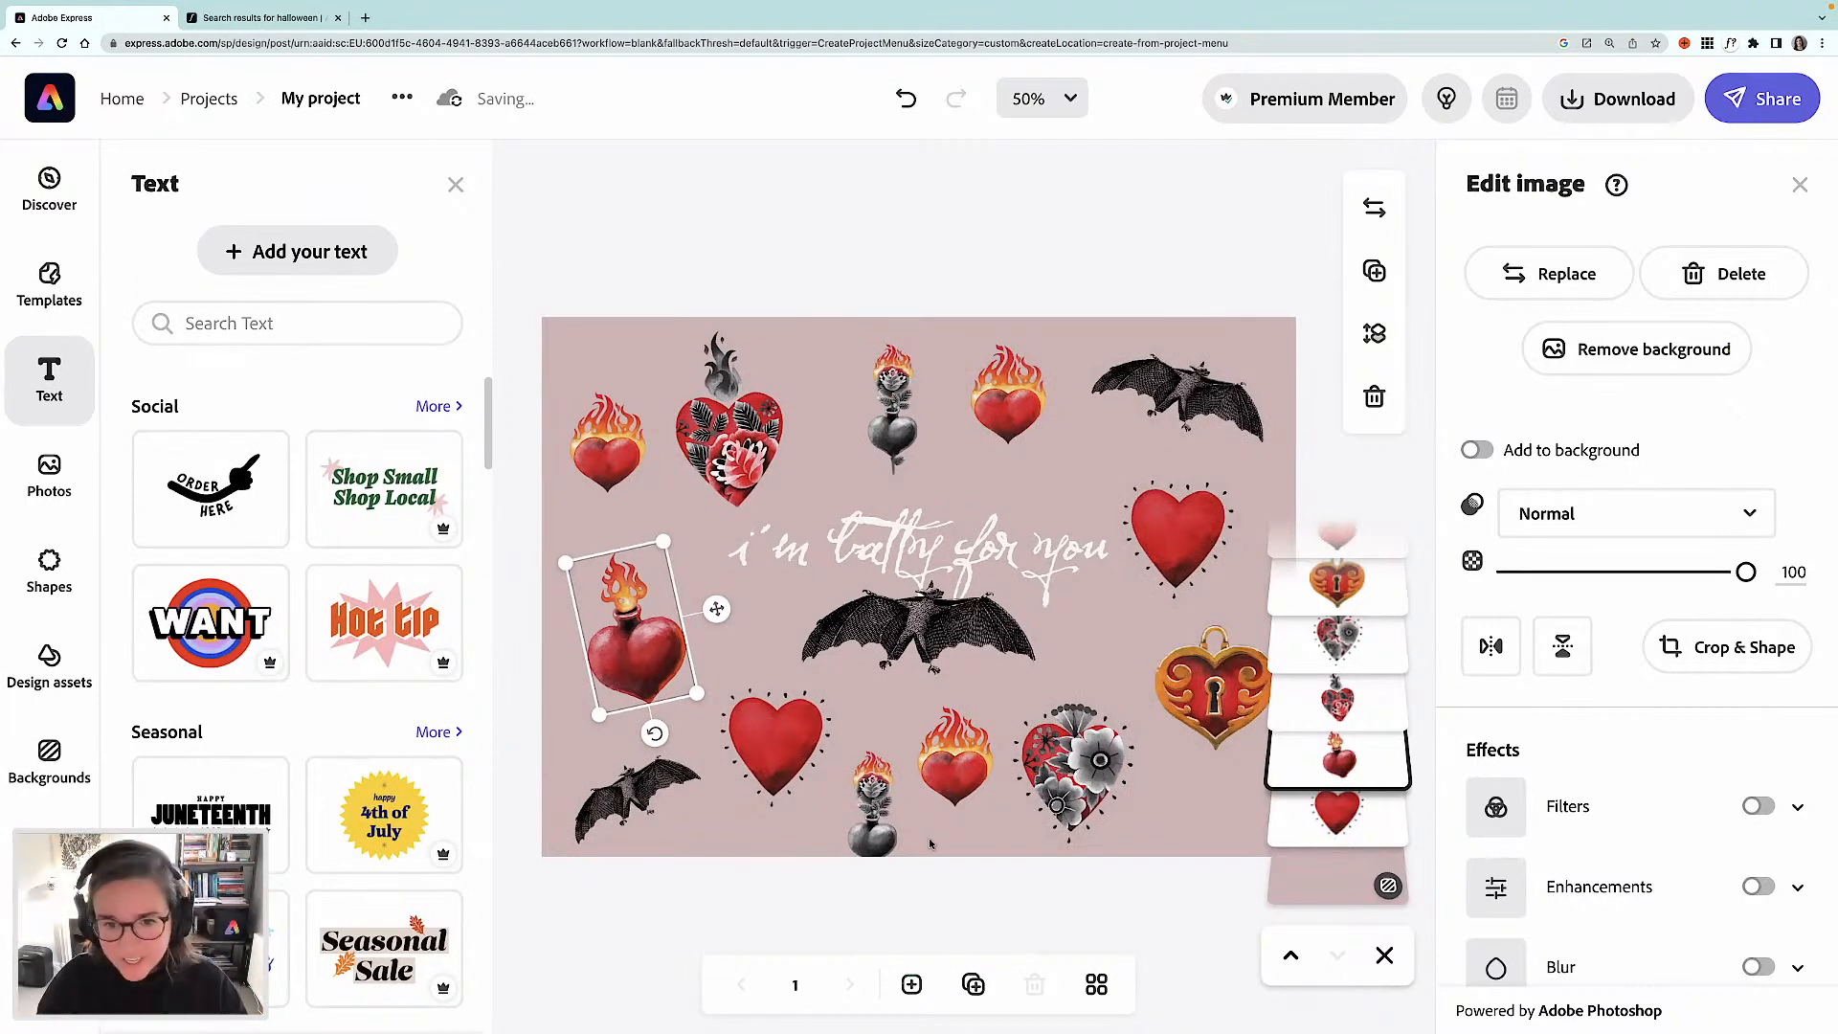
# - Check the slogan's font recommendations, compare the upward and downward curved layouts, and apply the upward arch
pyautogui.click(964, 558)
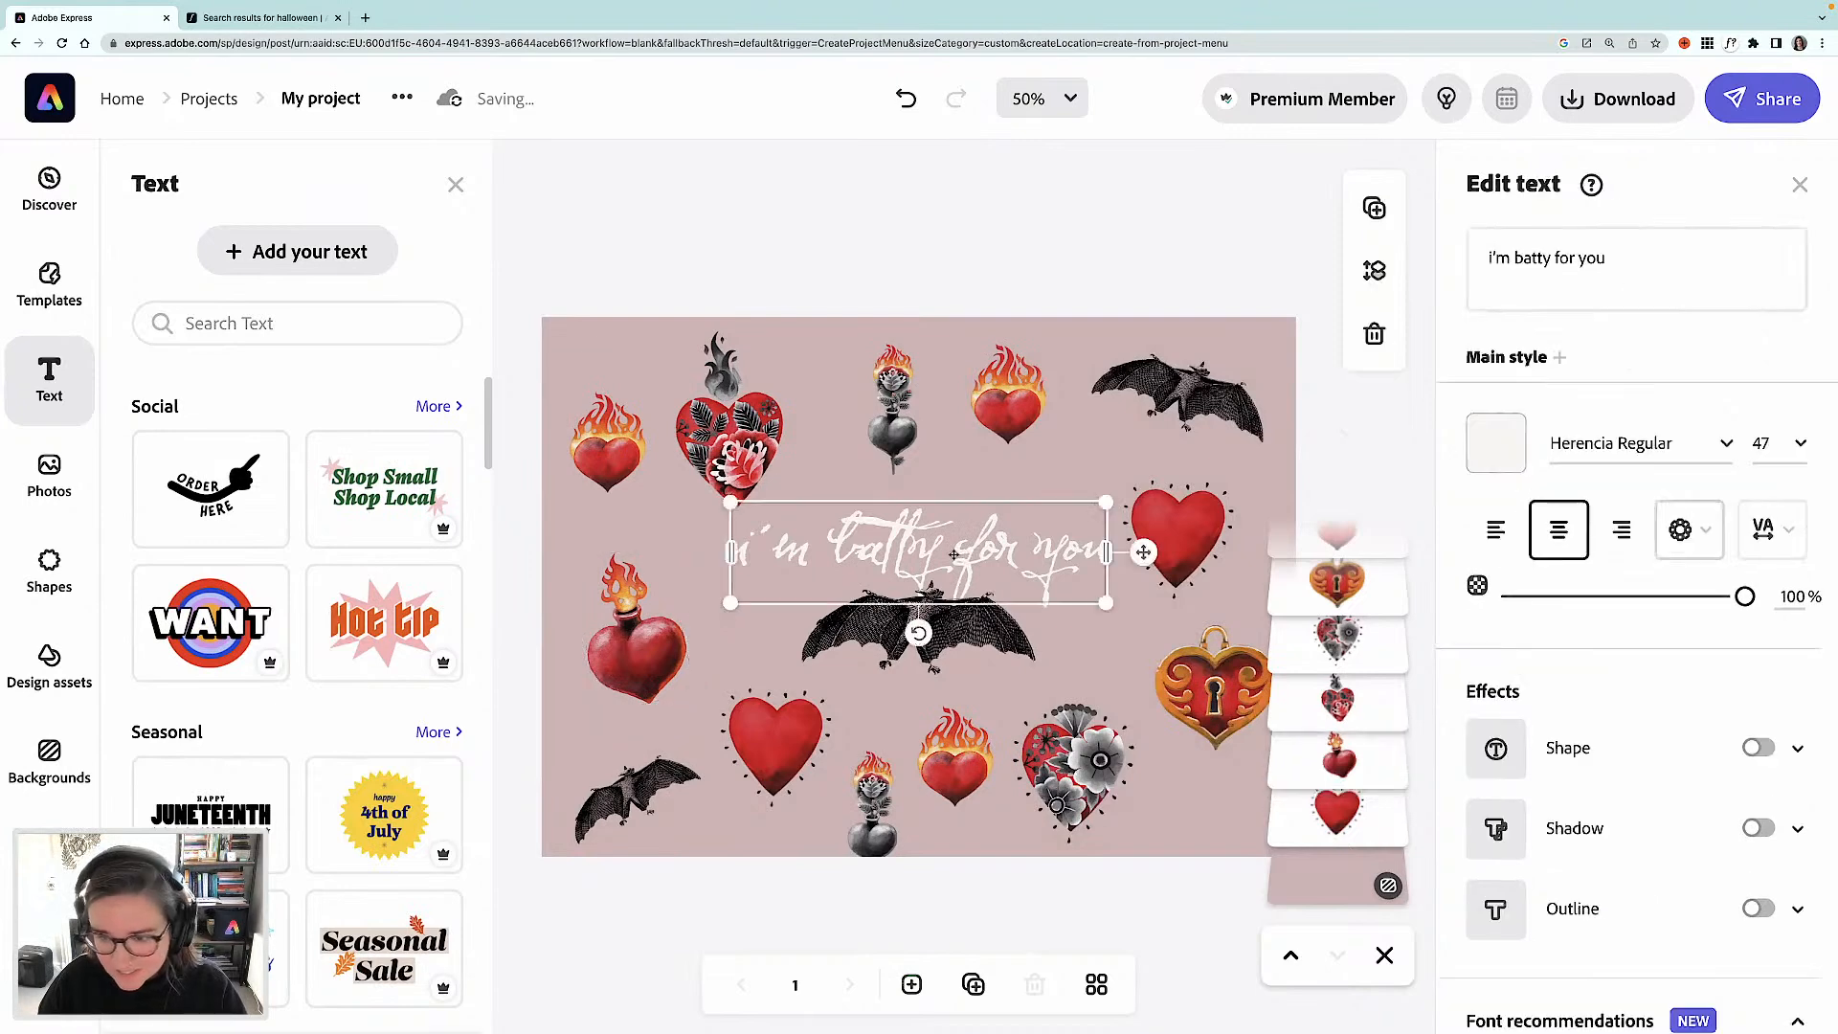
pyautogui.scroll(-2, 1628, 730)
pyautogui.scroll(-2, 1627, 729)
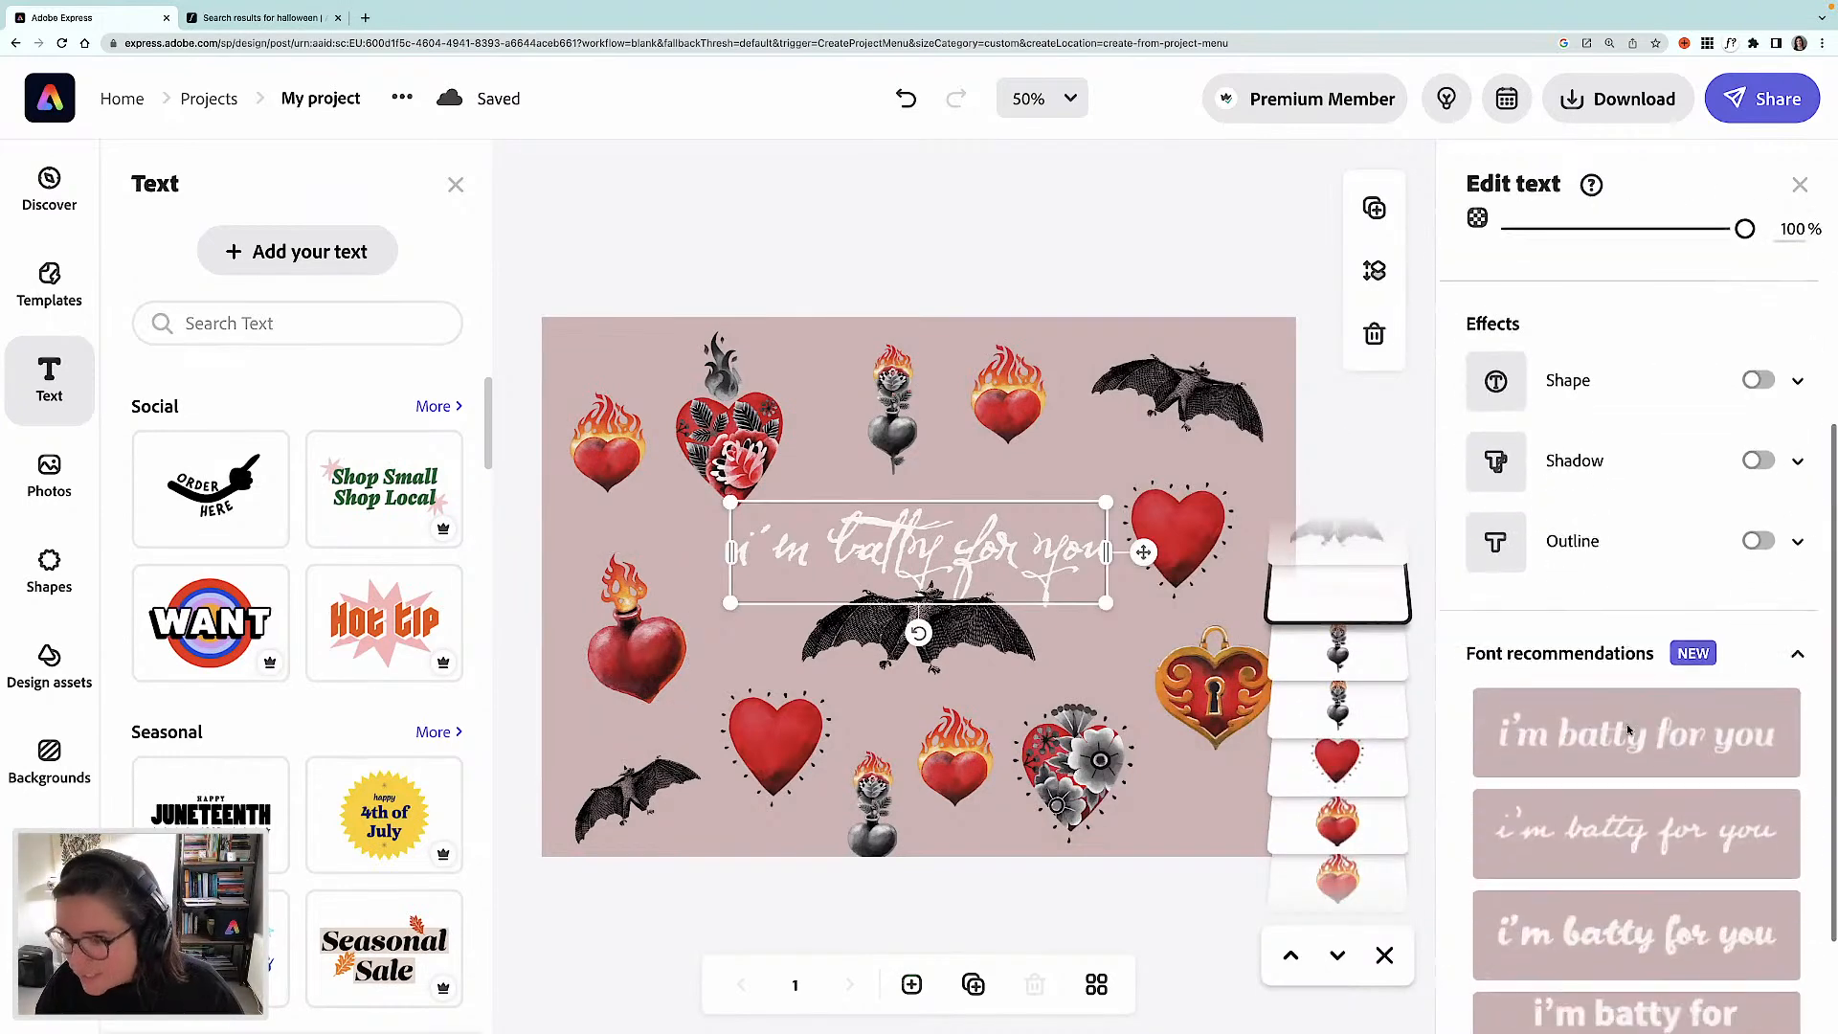
pyautogui.scroll(5, 1627, 729)
pyautogui.click(1709, 526)
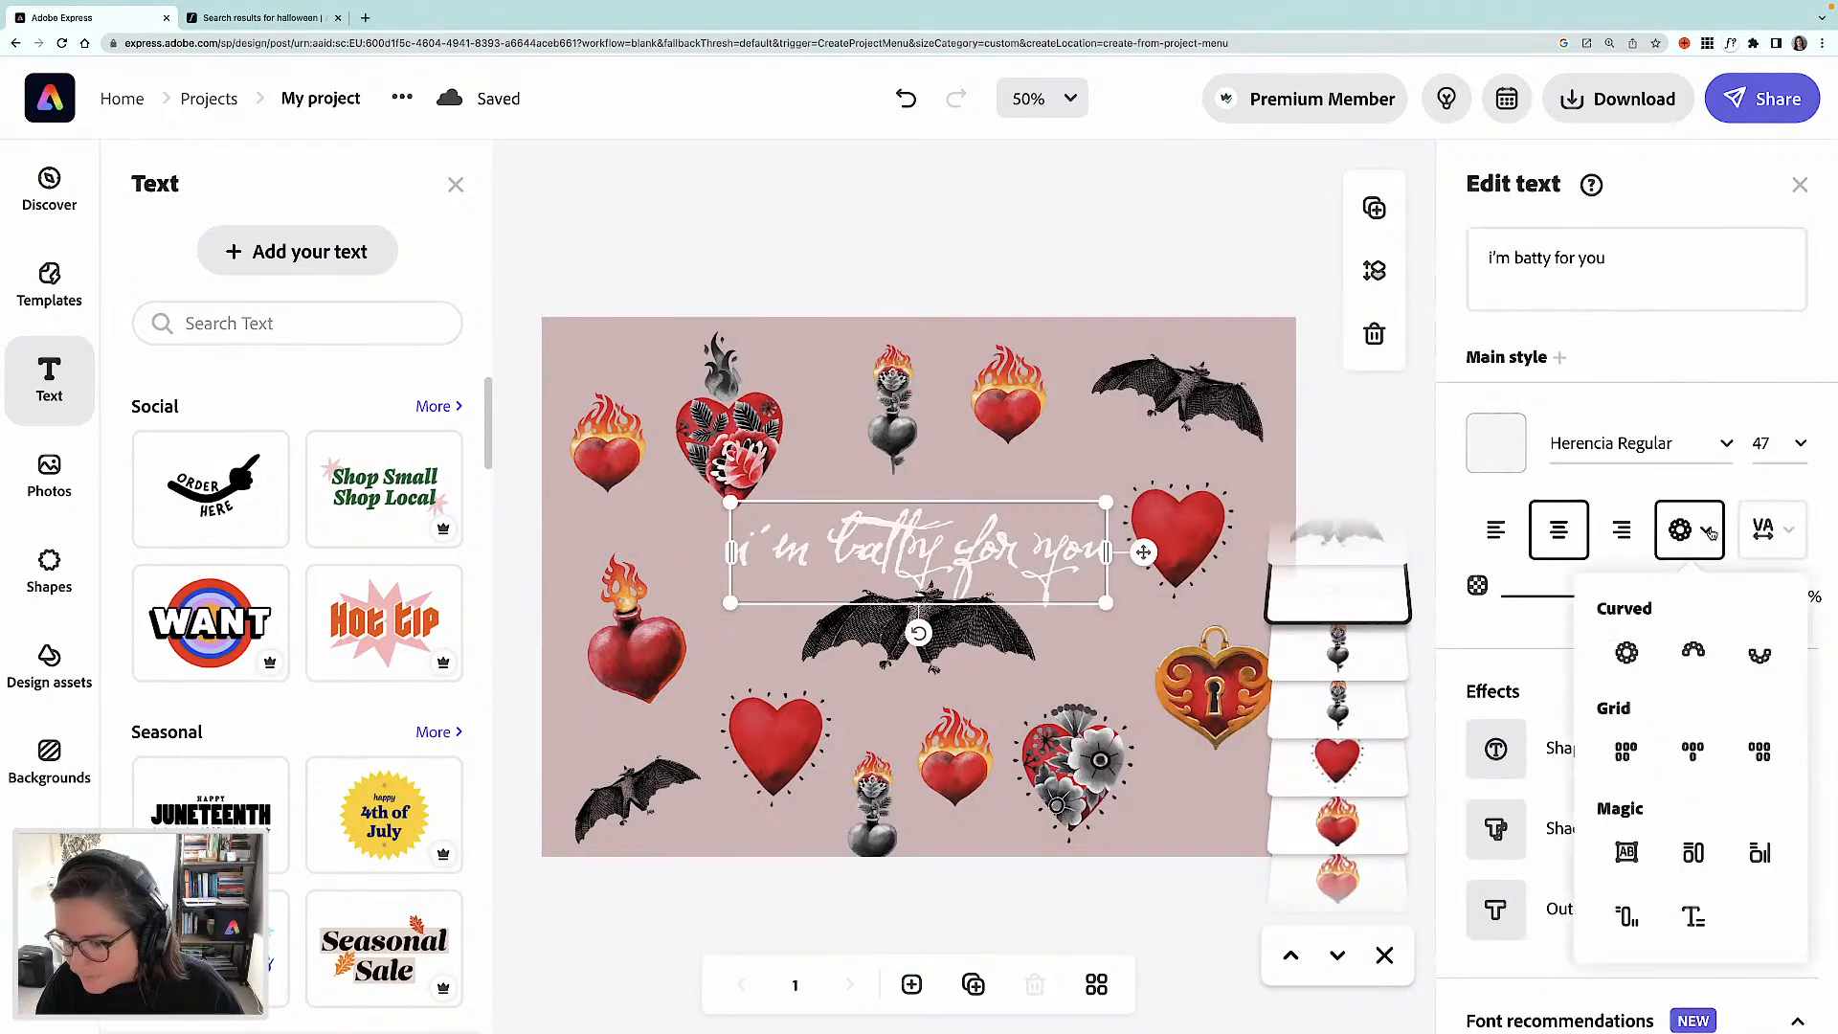
pyautogui.click(1694, 652)
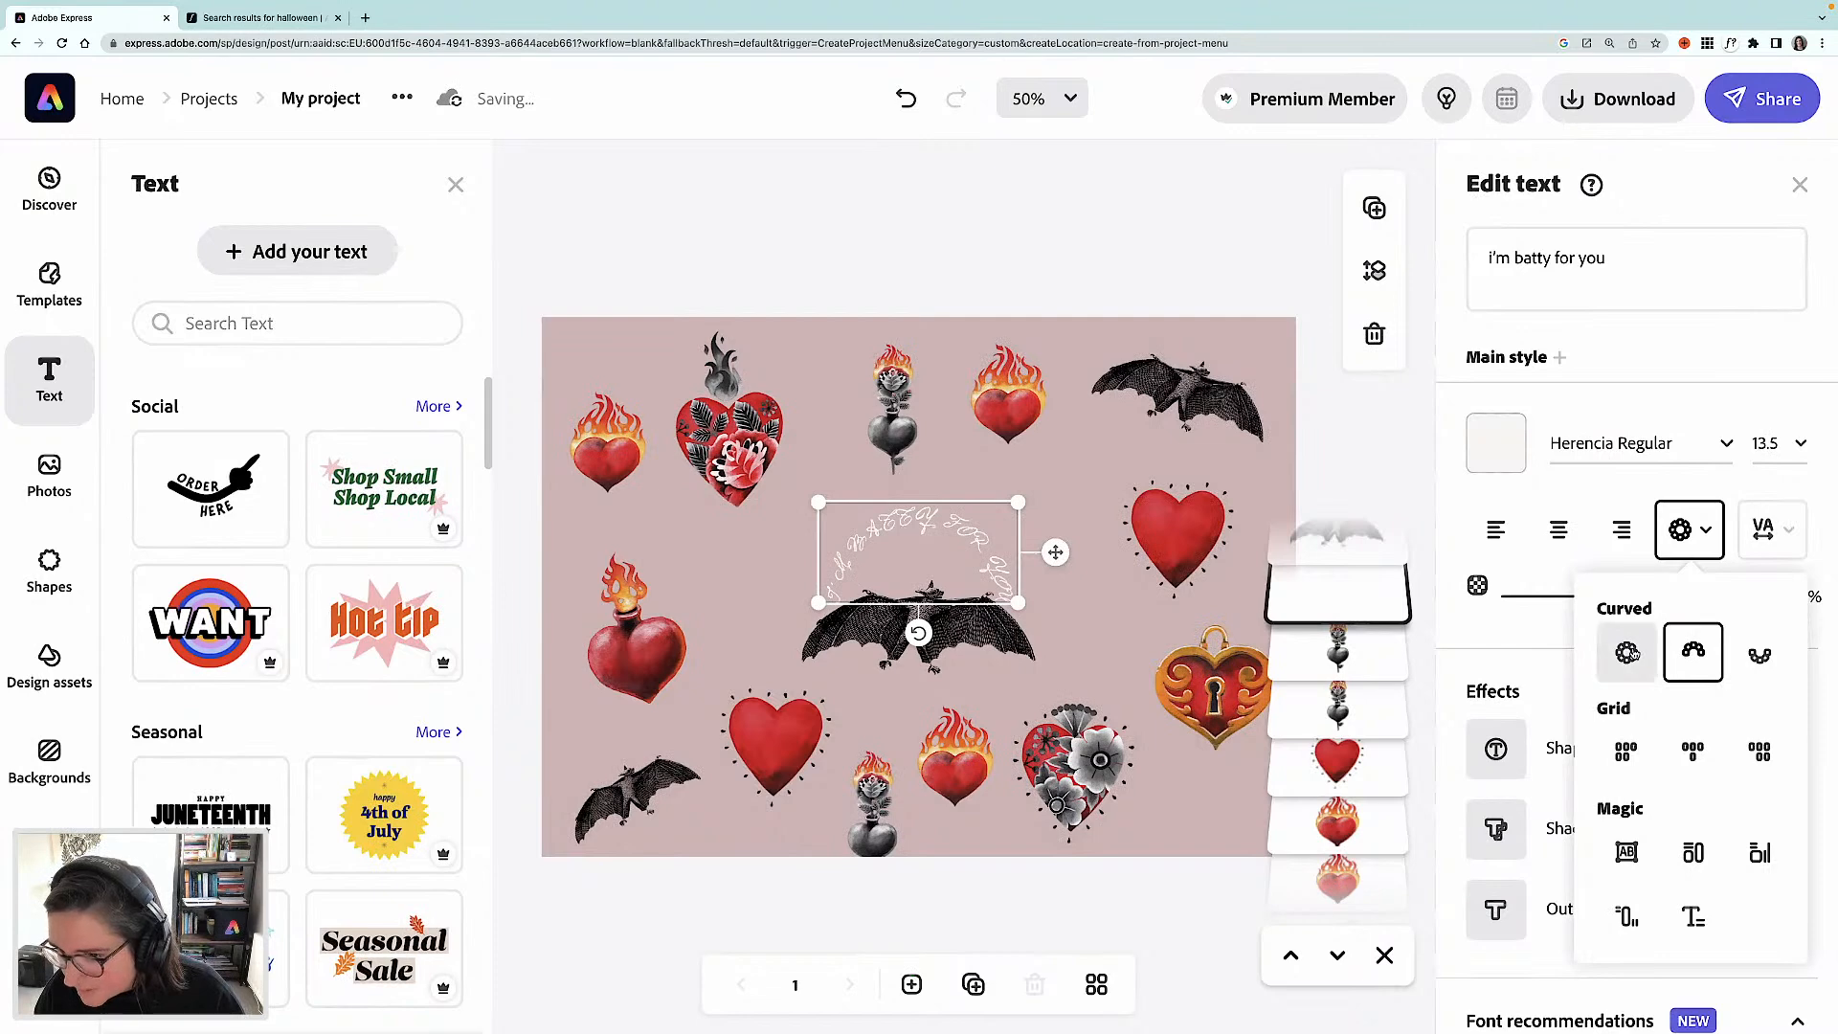
pyautogui.click(1758, 655)
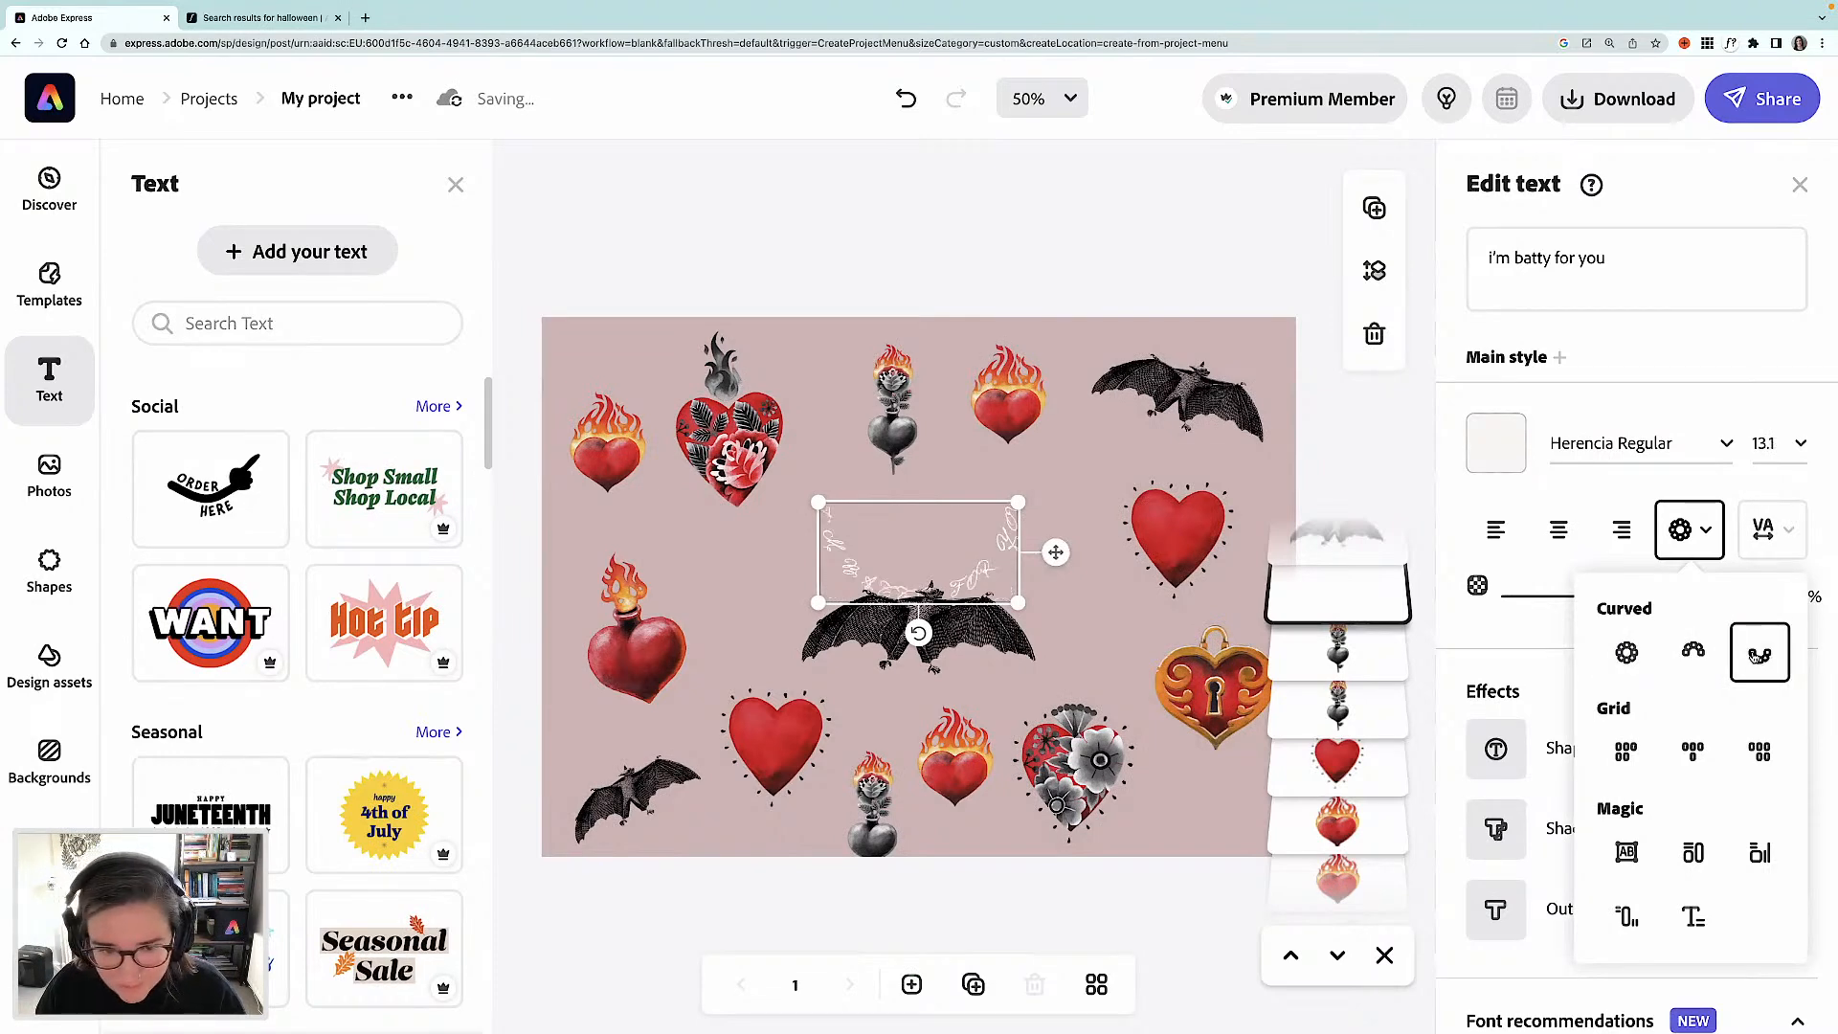
pyautogui.click(1694, 652)
# - Enlarge the arched slogan to about size 24.7 and centre it around the central bat
pyautogui.moveTo(1020, 603); pyautogui.dragTo(1156, 669)
pyautogui.moveTo(1037, 543); pyautogui.dragTo(976, 546)
pyautogui.moveTo(1092, 678); pyautogui.dragTo(1120, 690)
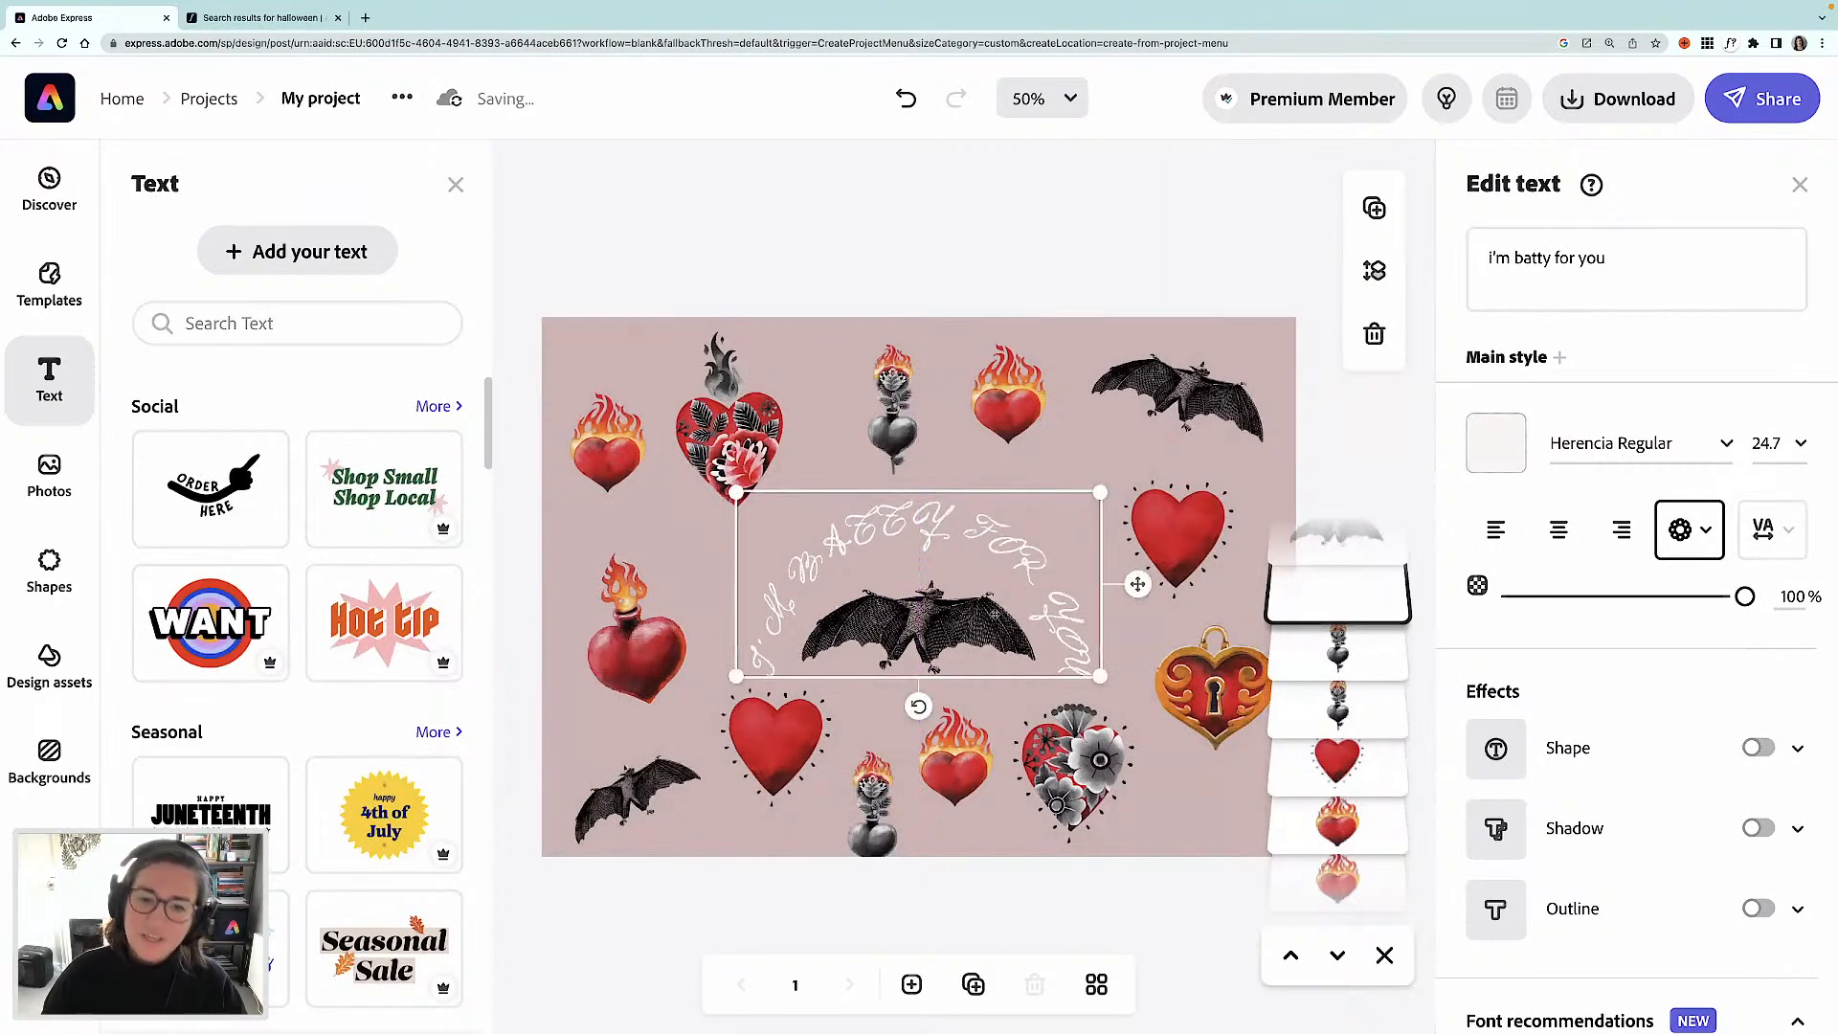
# - Change the arched slogan's font to Playfair Display Regular
pyautogui.click(1007, 276)
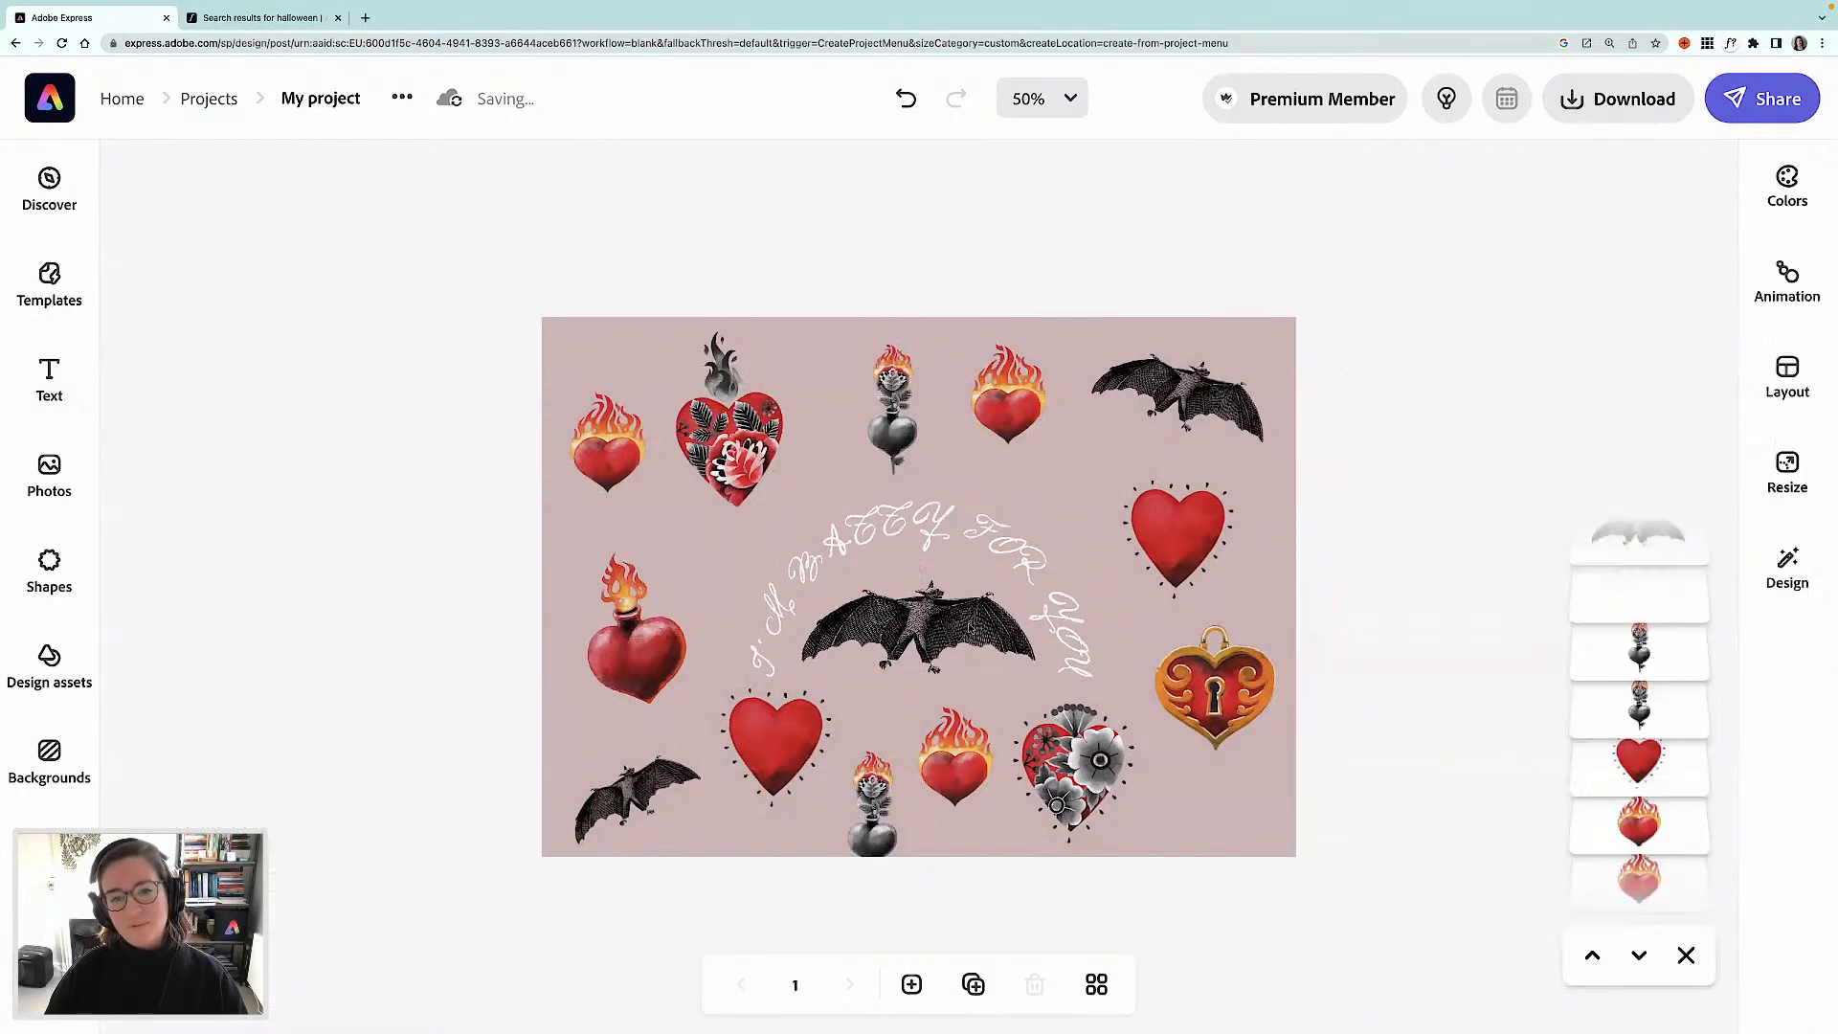
pyautogui.click(970, 627)
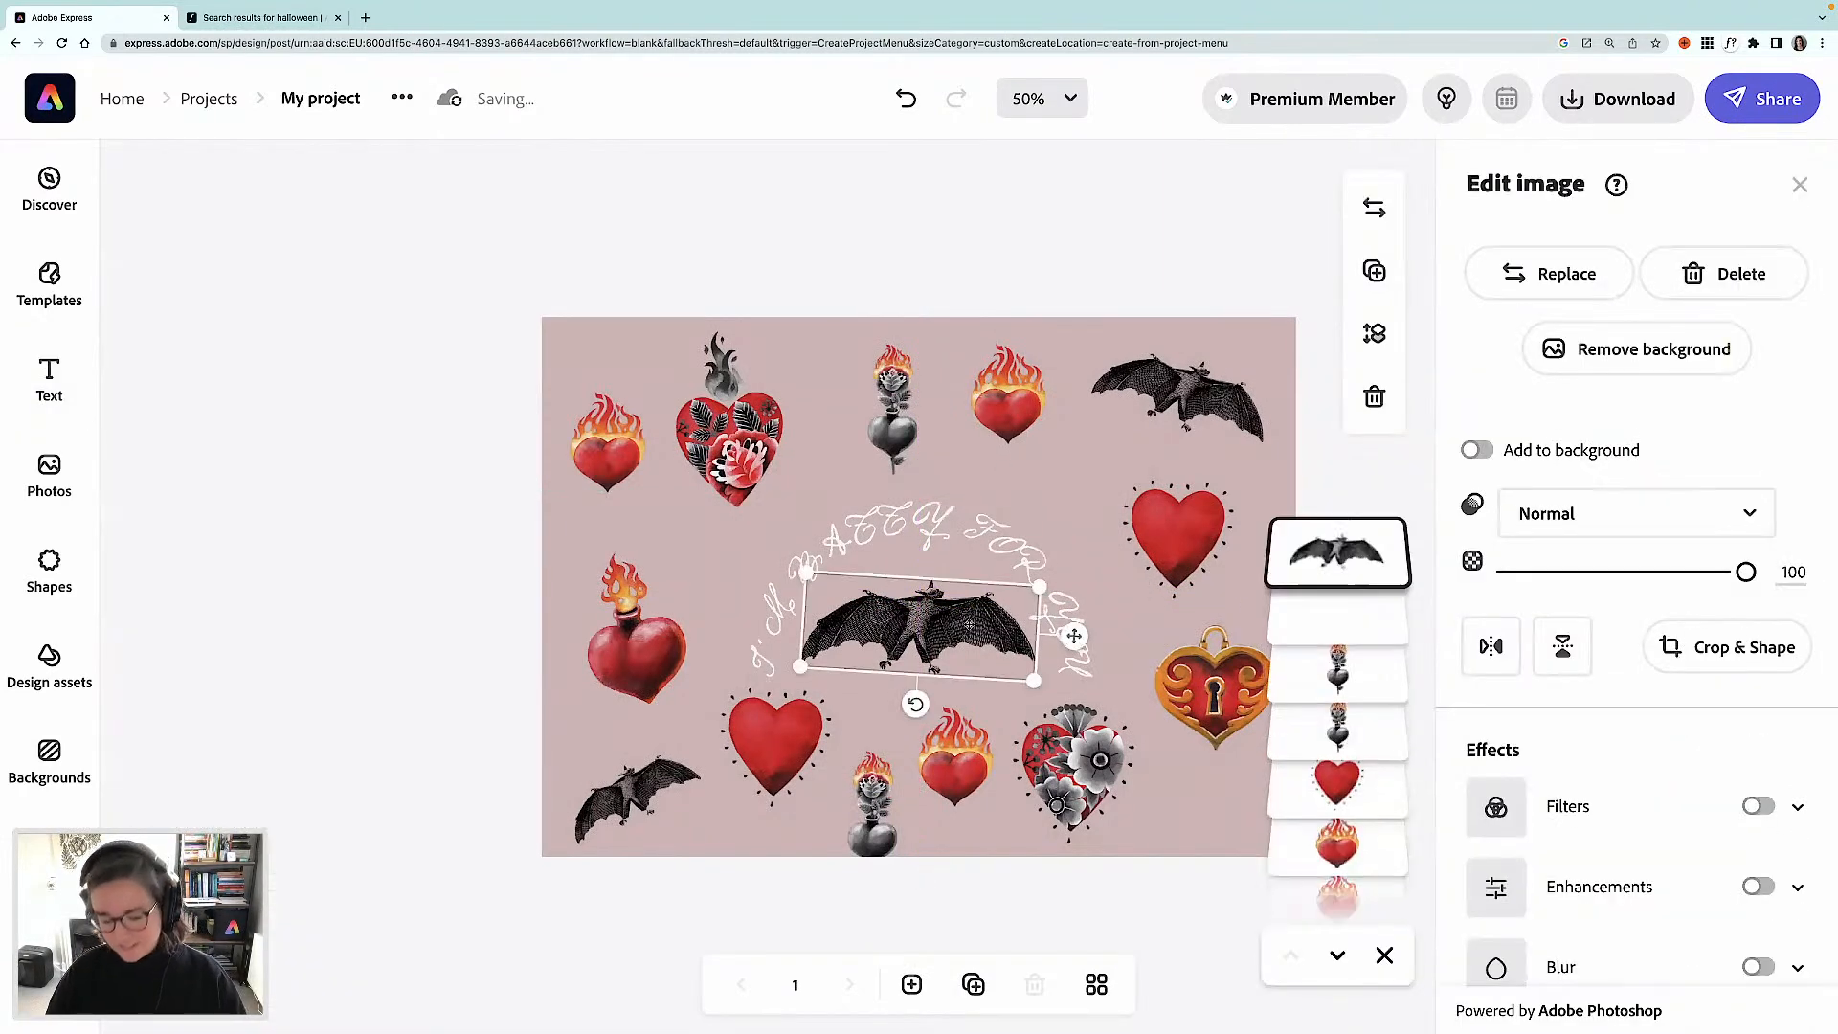
pyautogui.click(962, 540)
pyautogui.click(1611, 443)
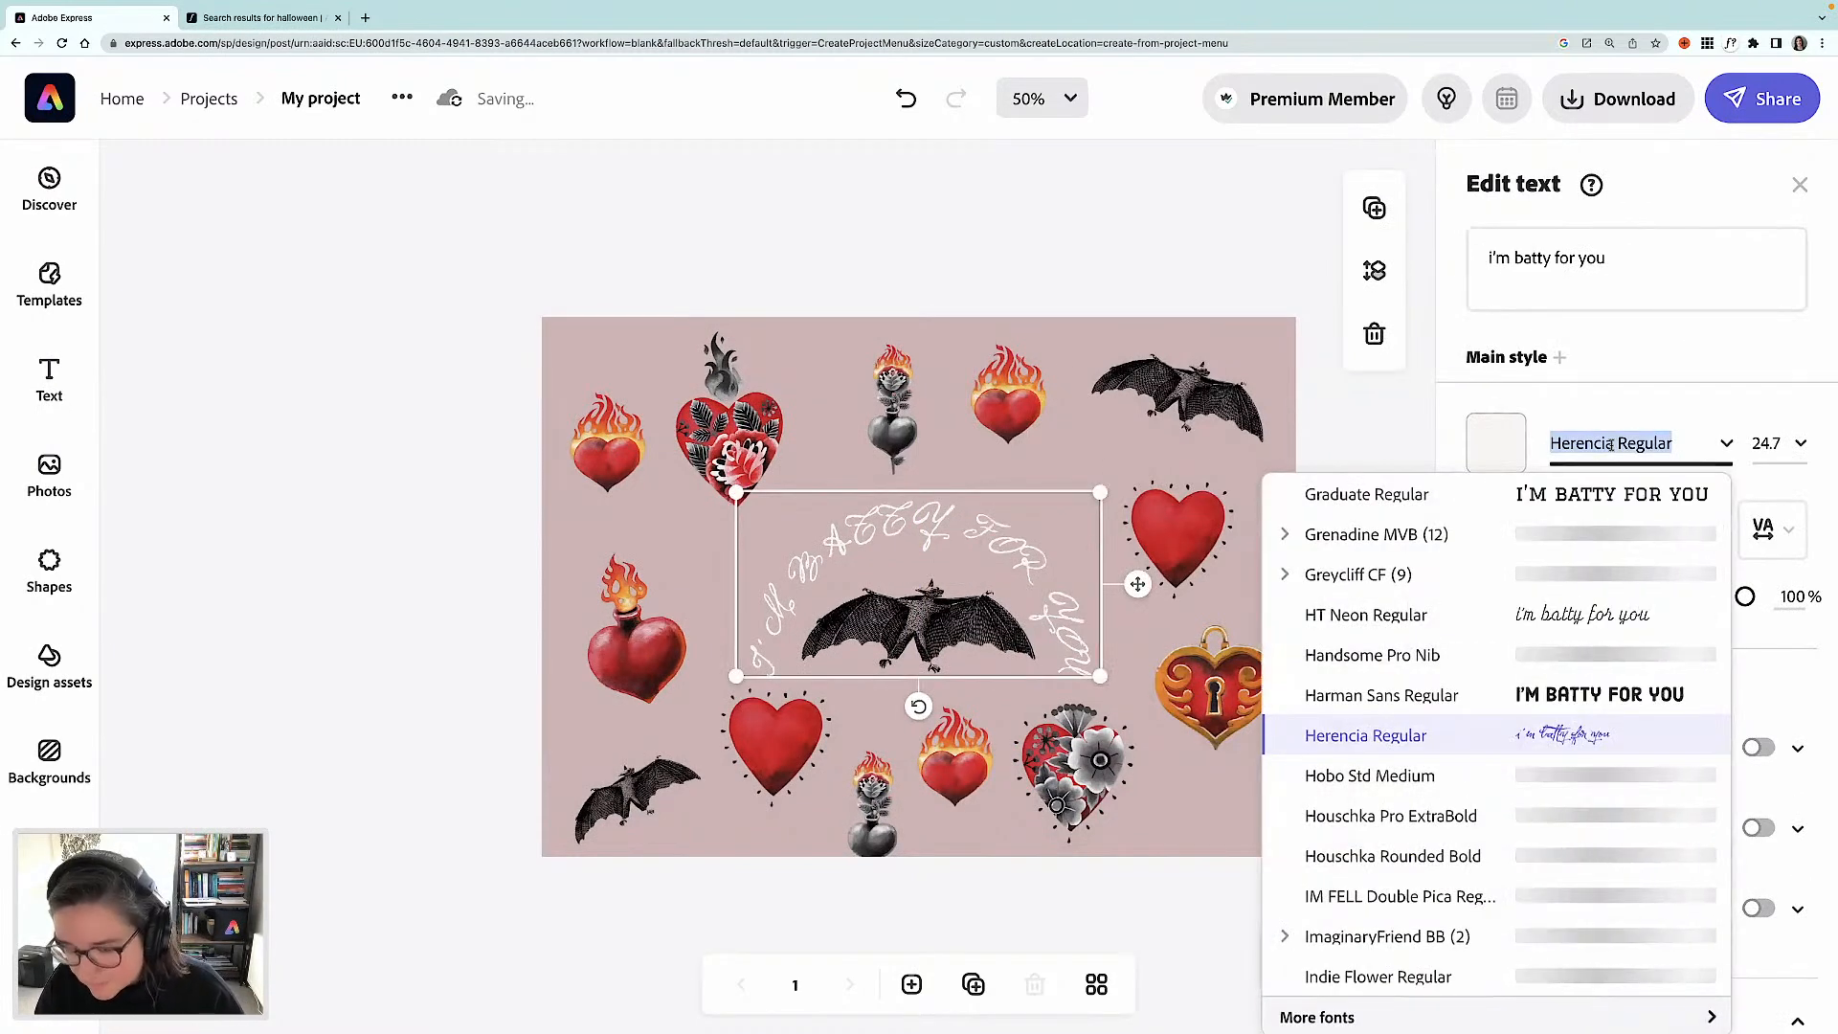
pyautogui.write('Playfair')
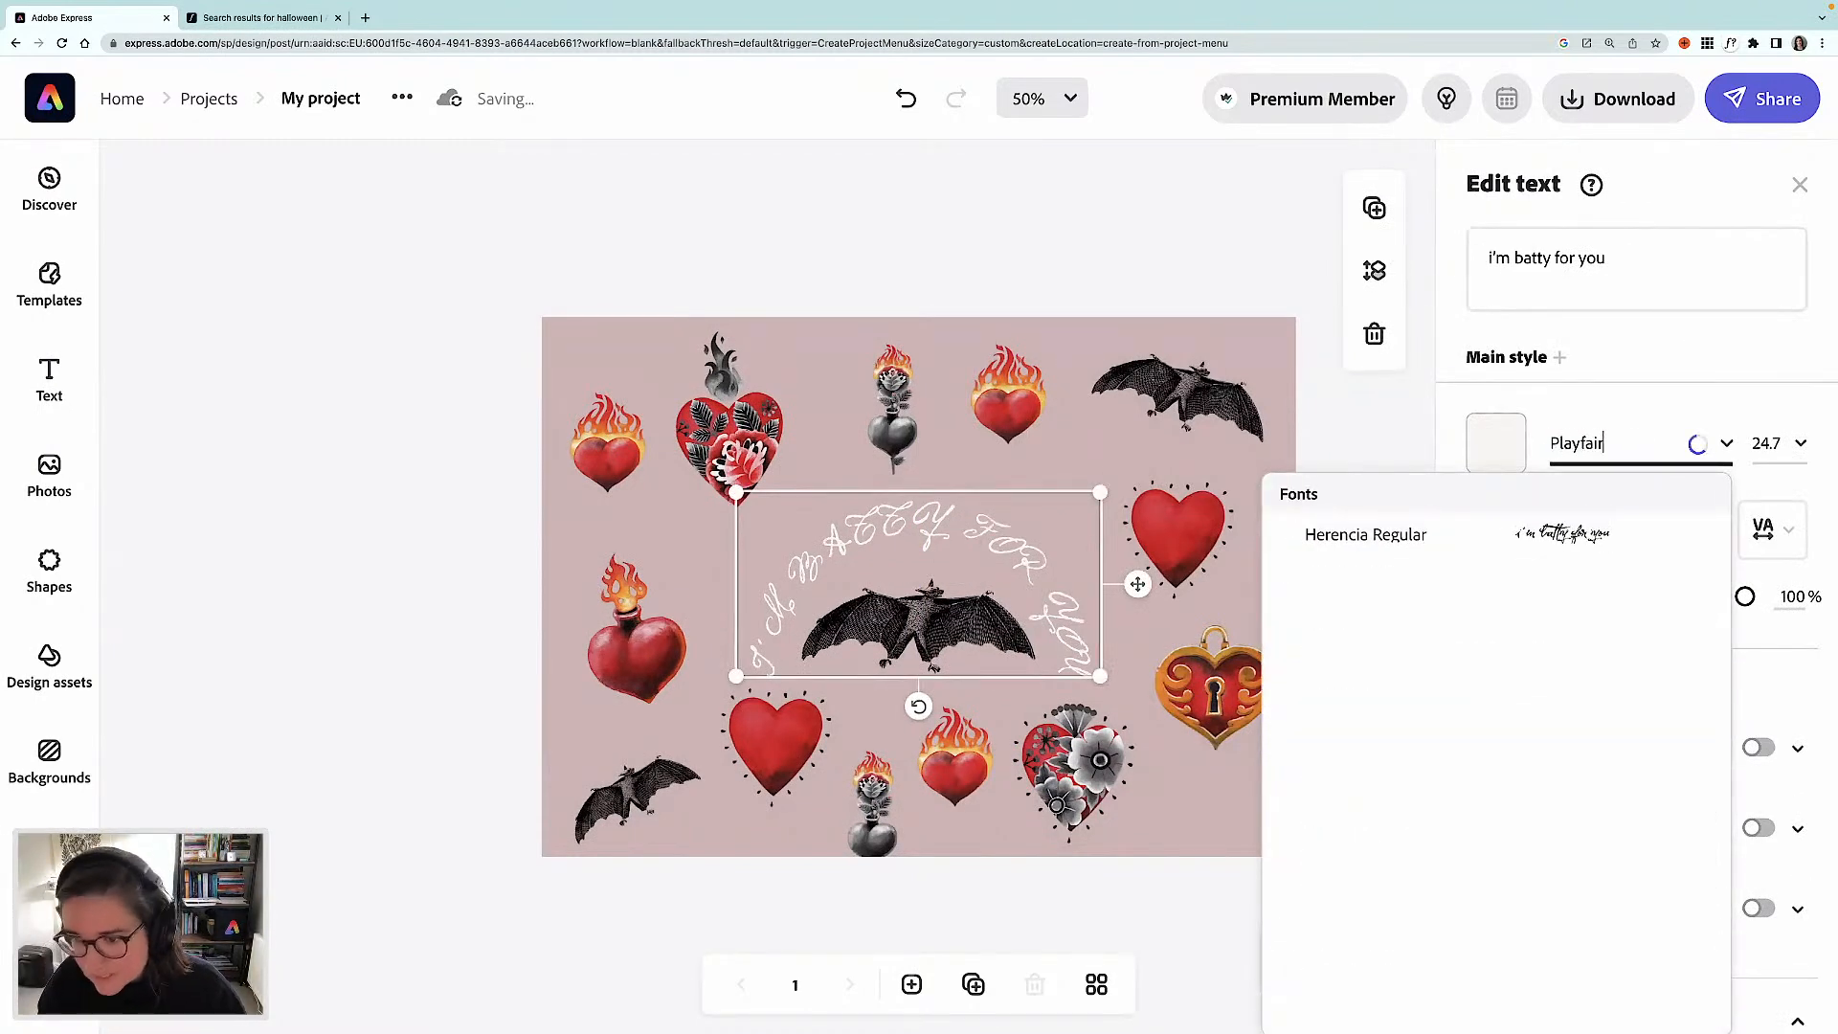
pyautogui.click(1530, 540)
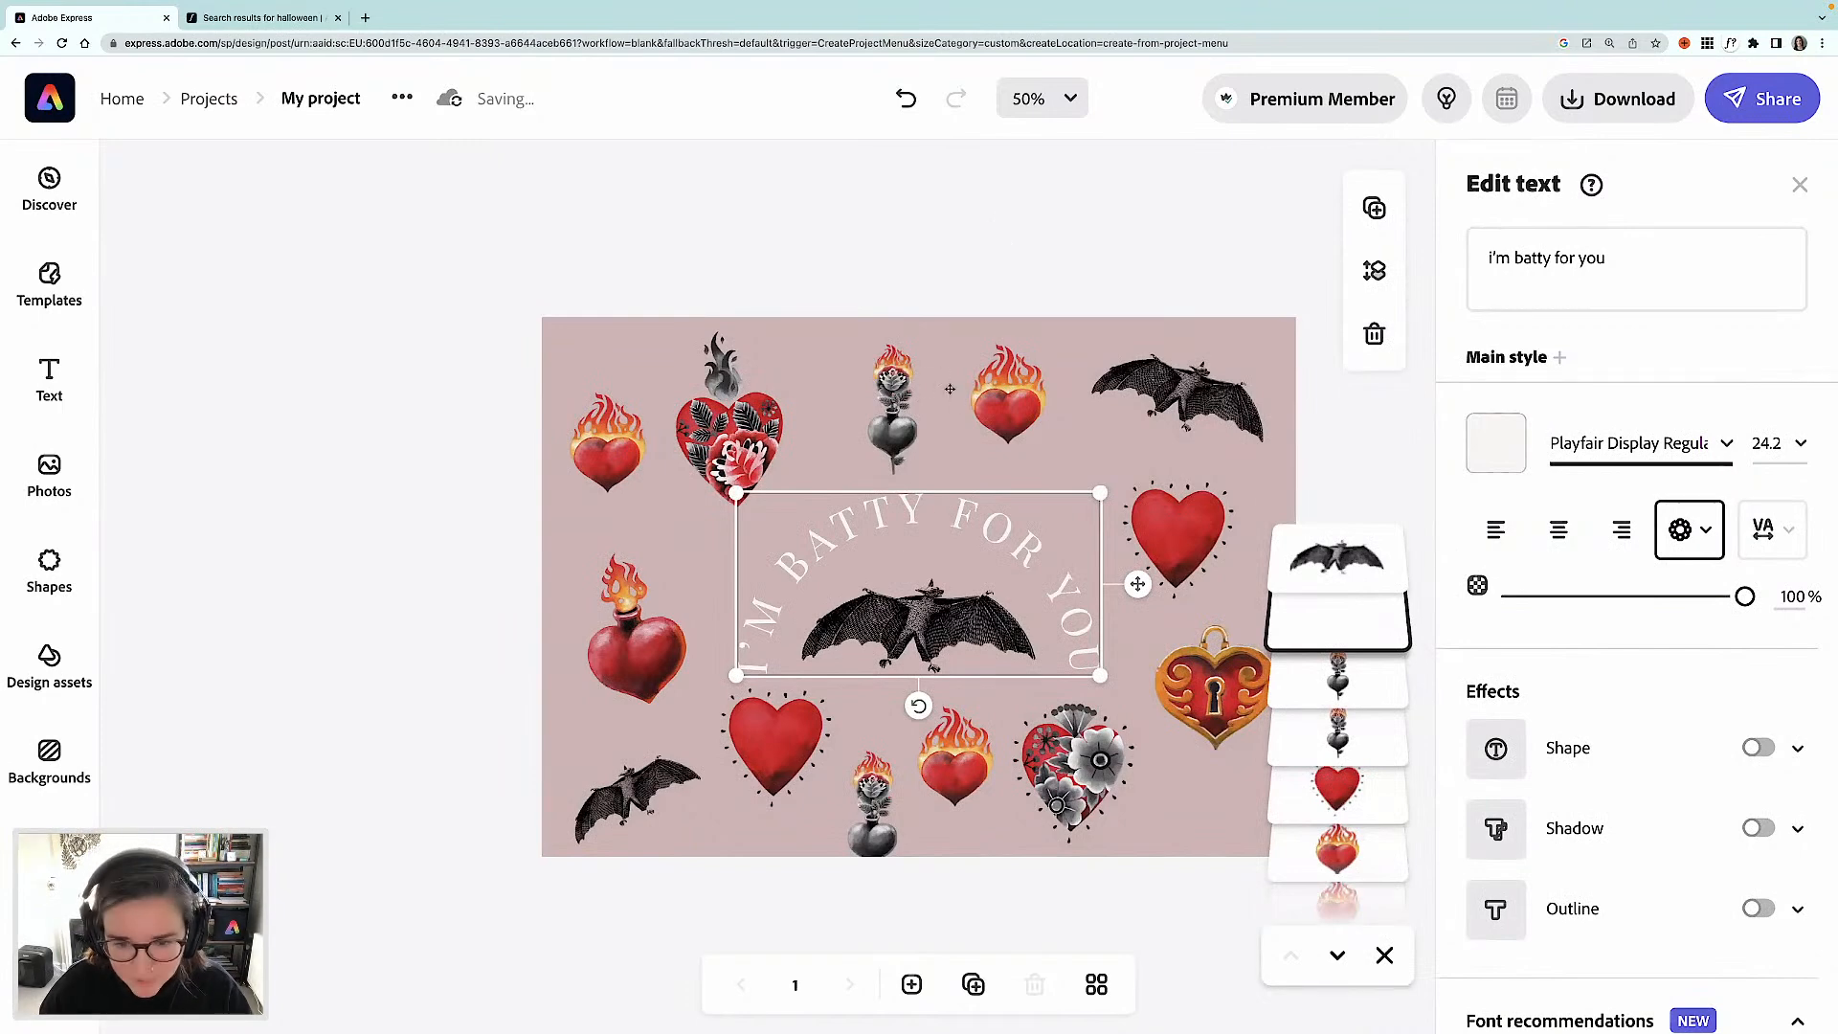
# - Nudge the central bat very slightly to the right beneath the arched slogan
pyautogui.click(439, 530)
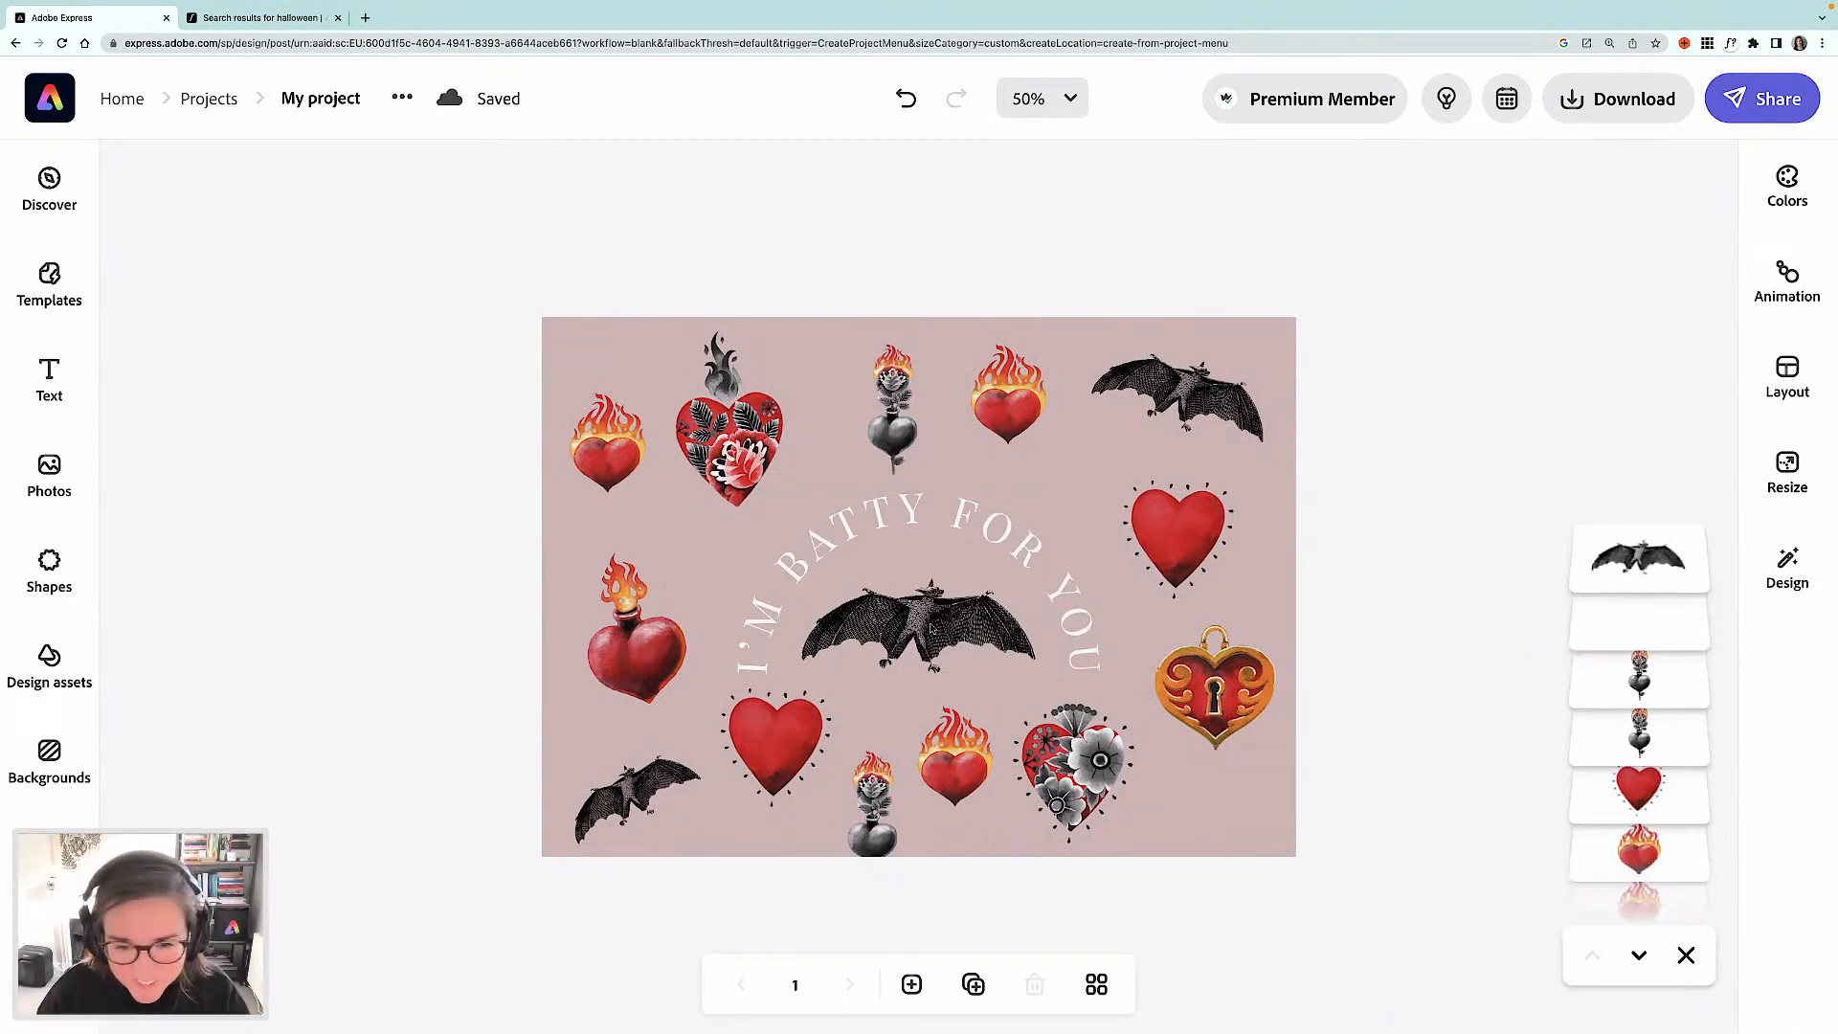
pyautogui.click(916, 621)
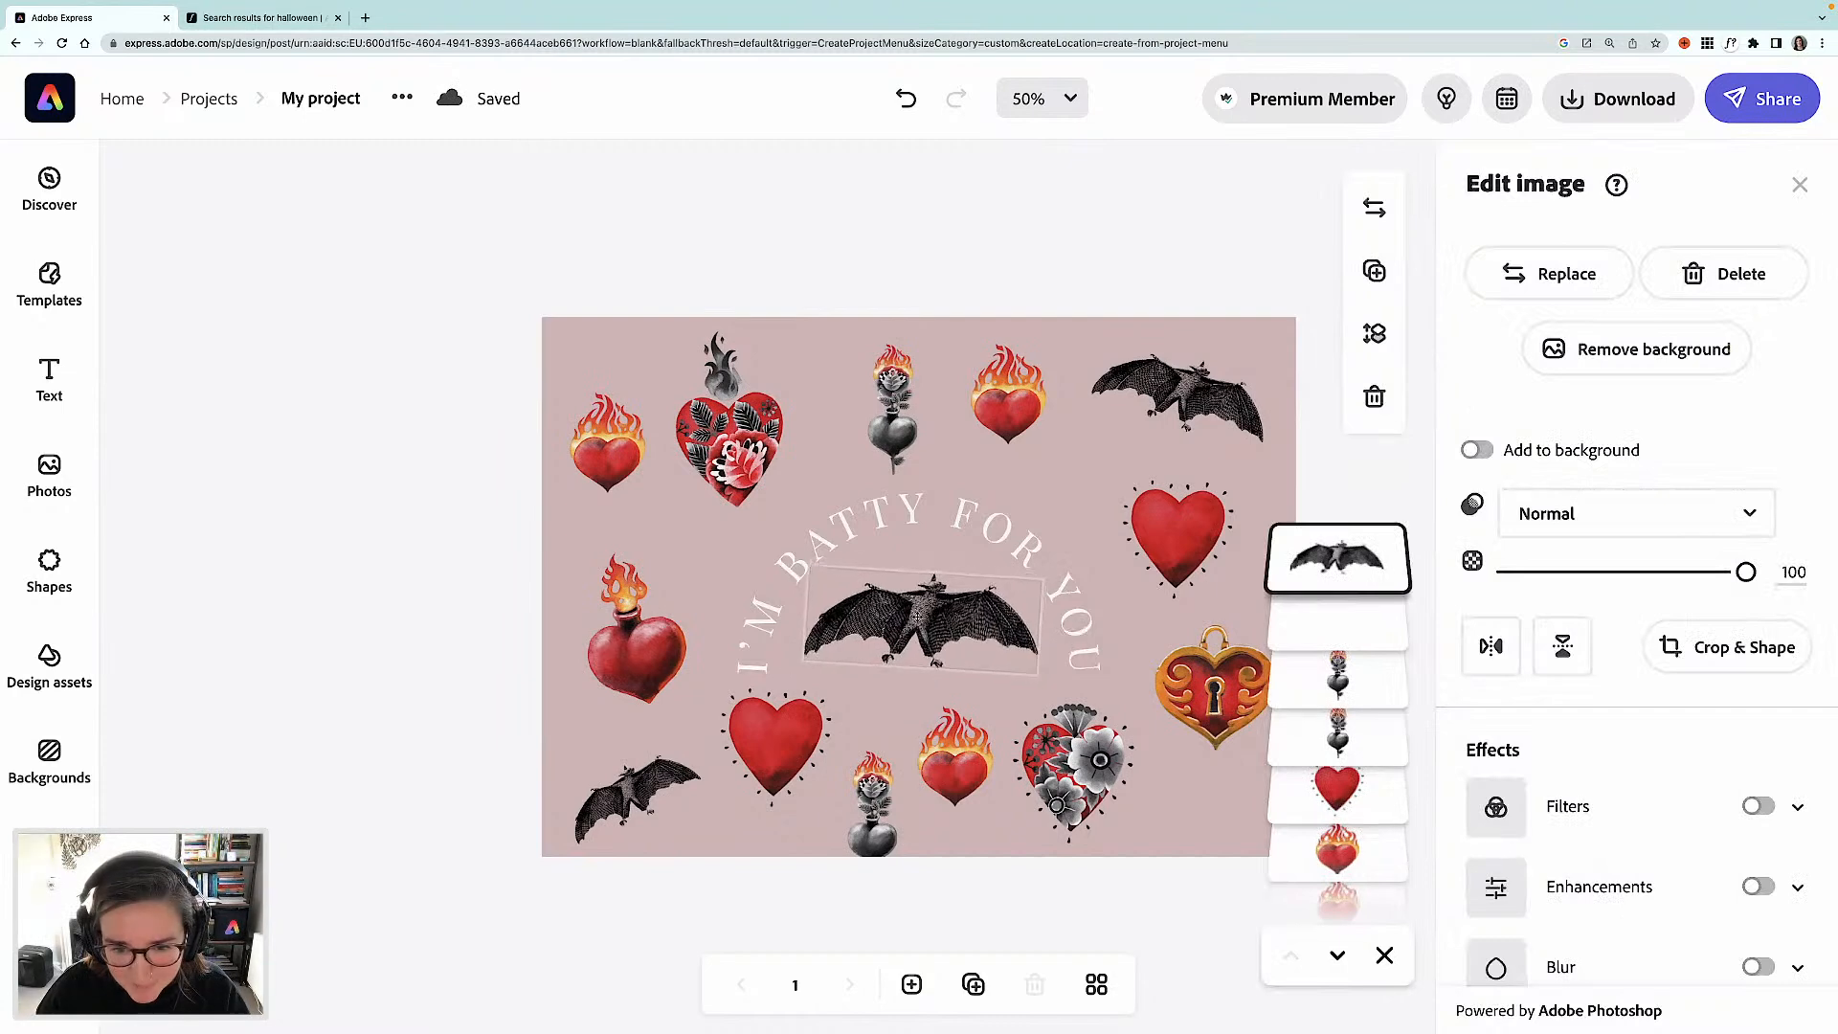
pyautogui.moveTo(917, 617); pyautogui.dragTo(917, 619)
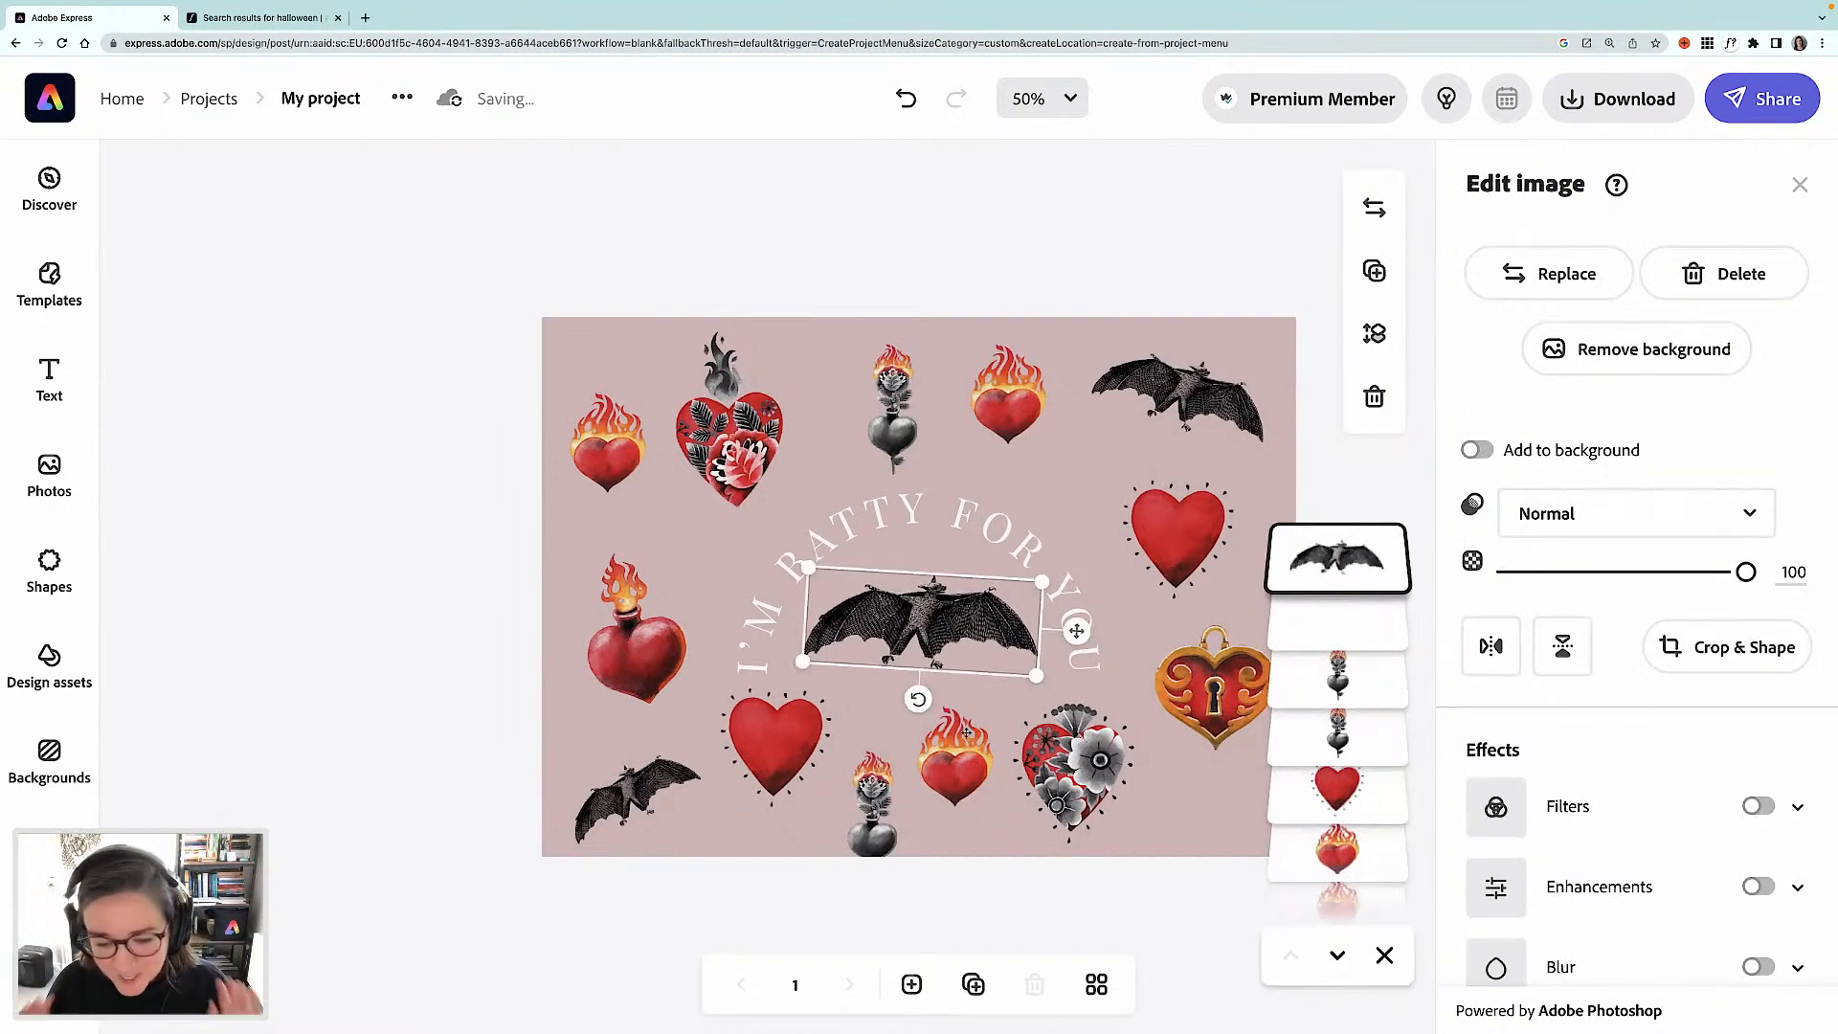
# - Add a blank second page of the same size and insert the text "To" on it
pyautogui.click(912, 985)
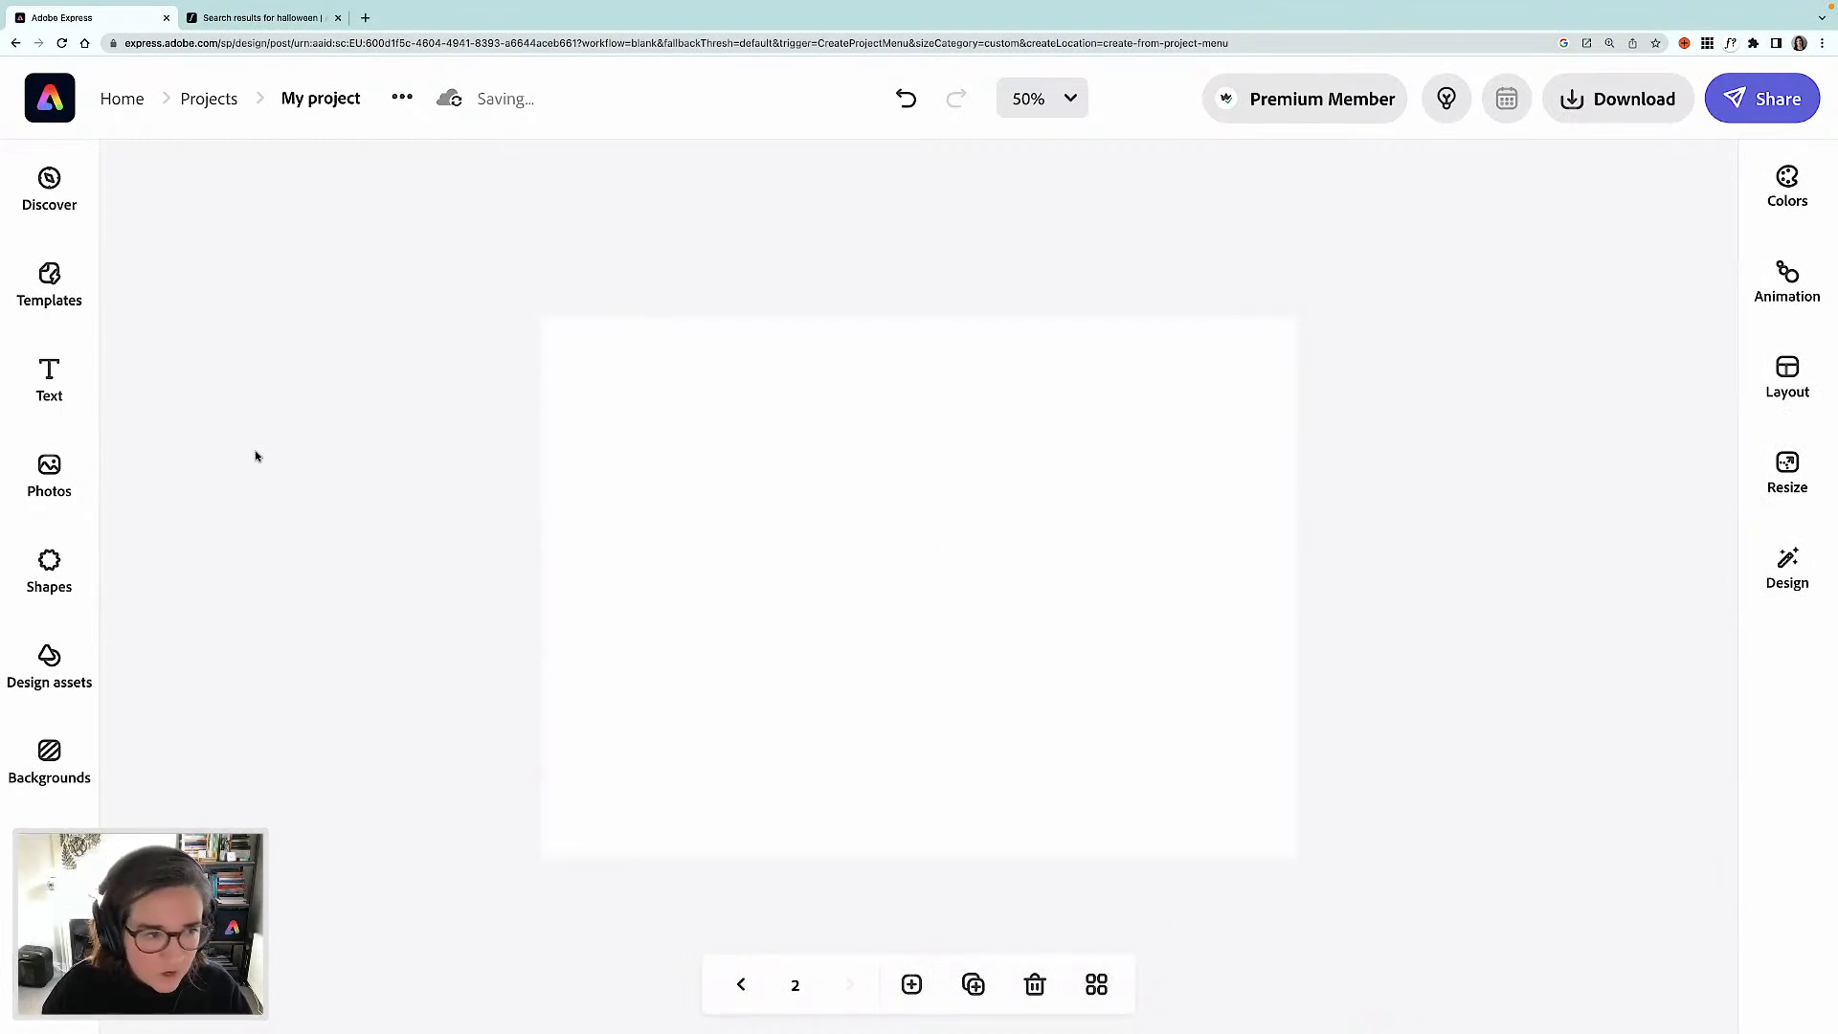
pyautogui.click(81, 383)
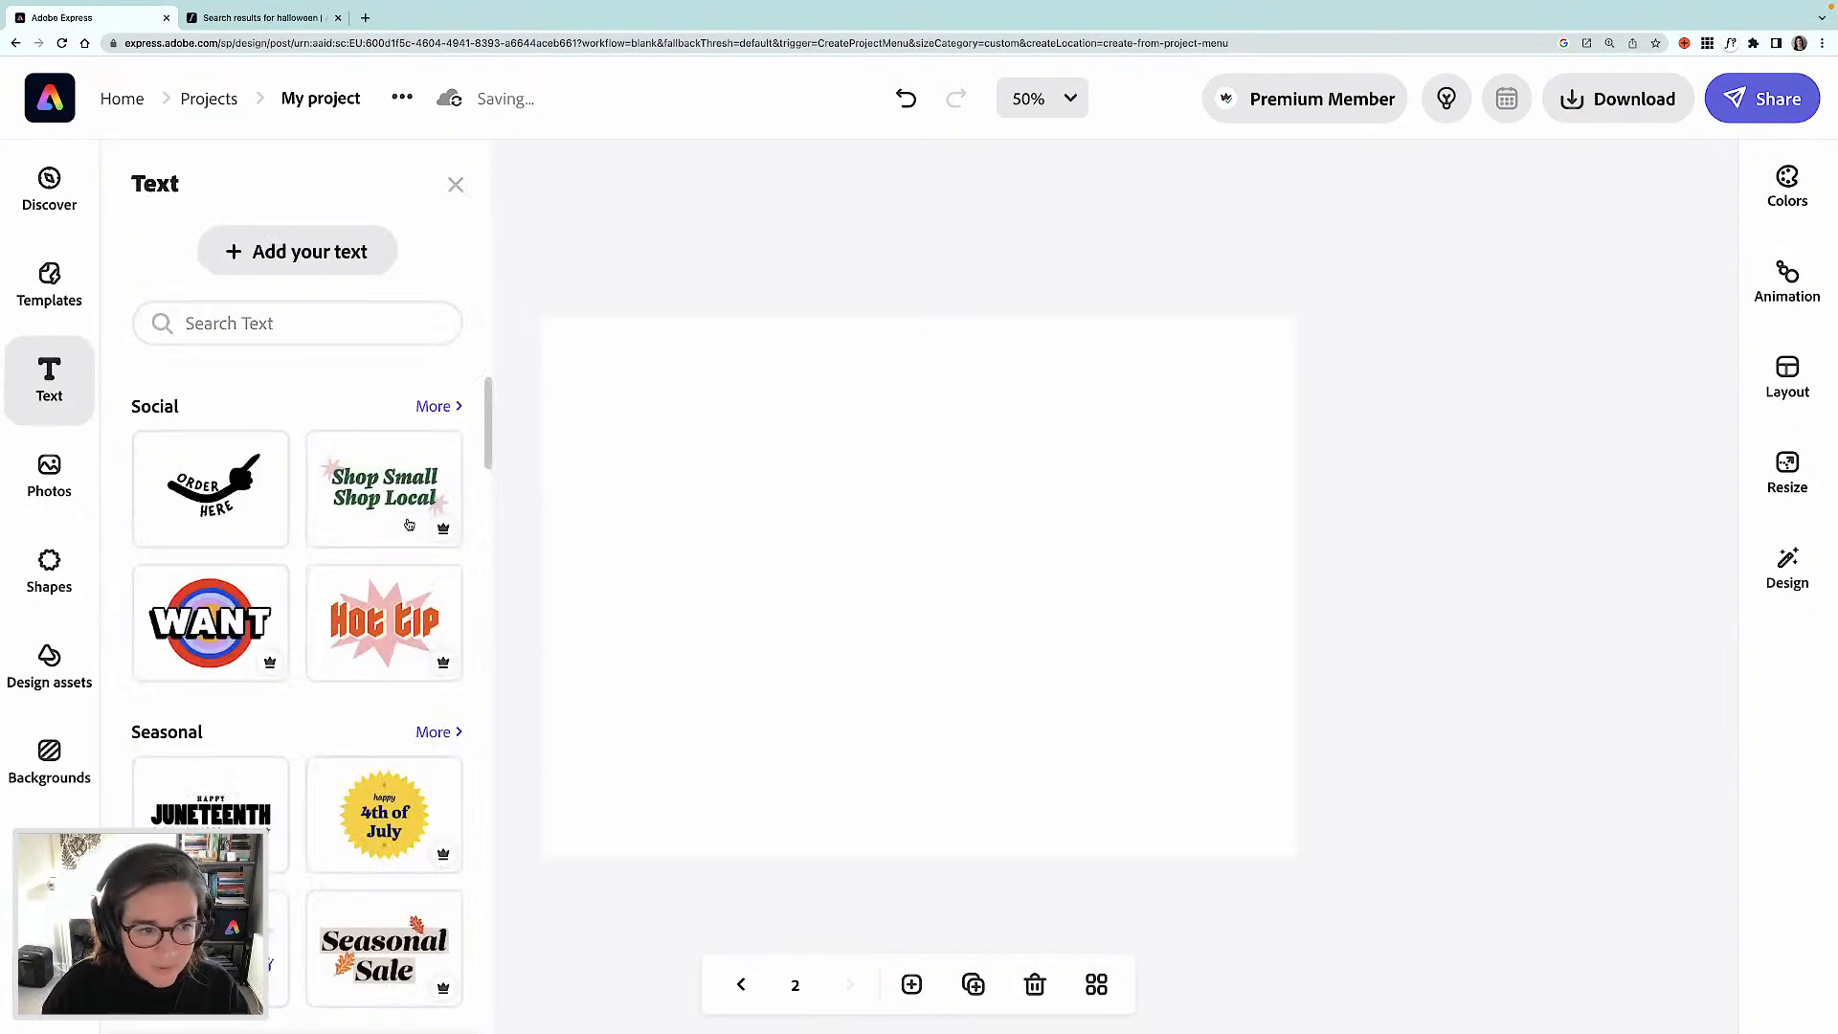
pyautogui.click(299, 254)
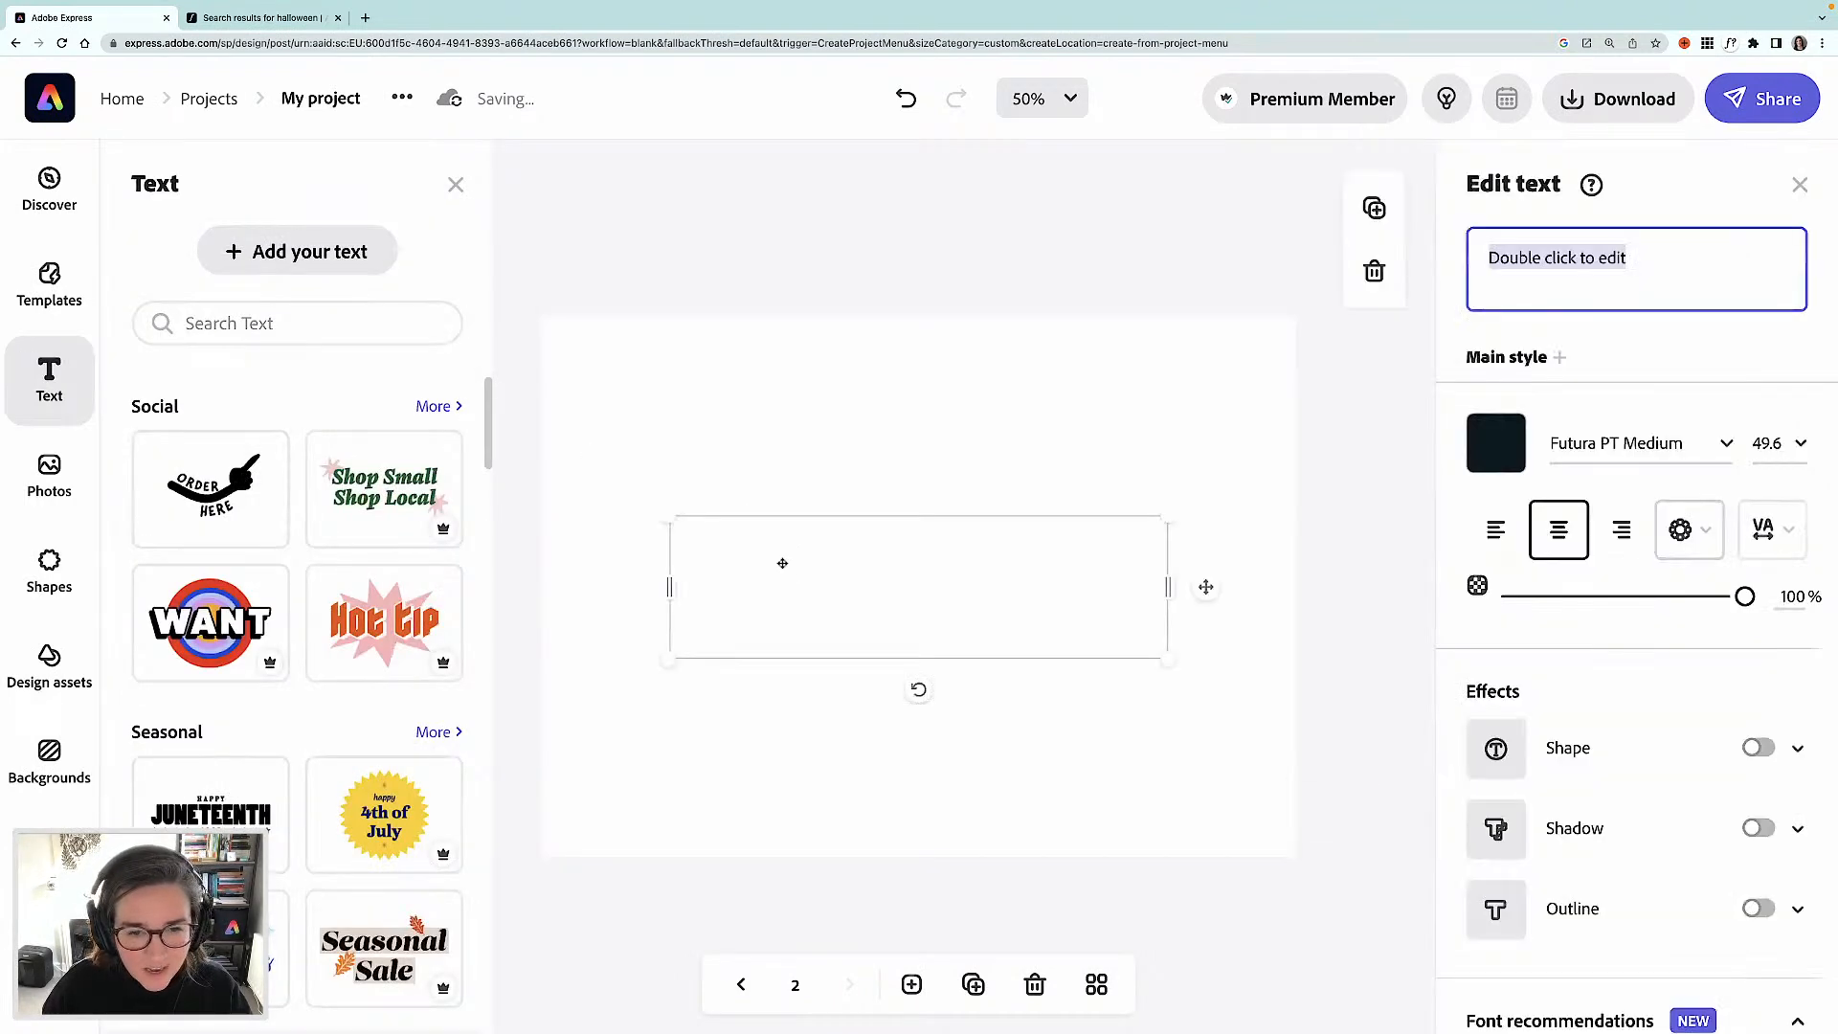
pyautogui.write('To')
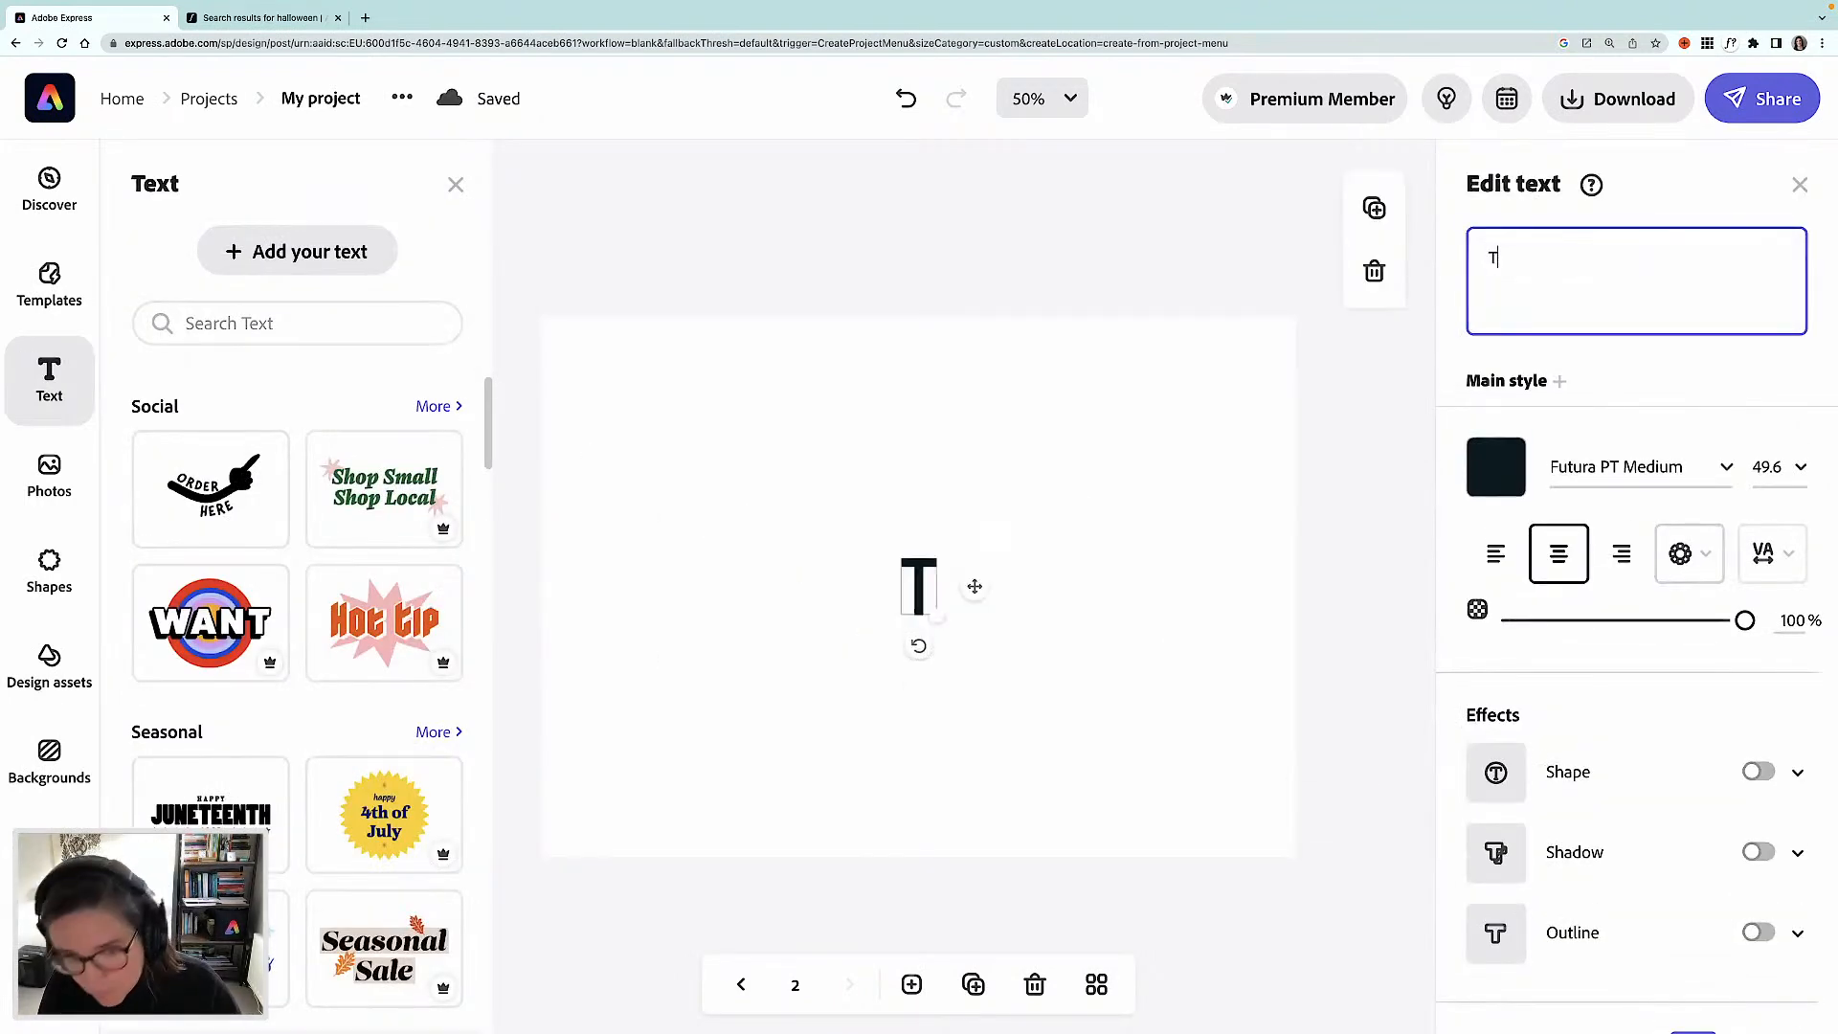
# - Set the "To" text in Playfair Display Regular at about size 42.2 and place it in the page's upper left area
pyautogui.click(1727, 469)
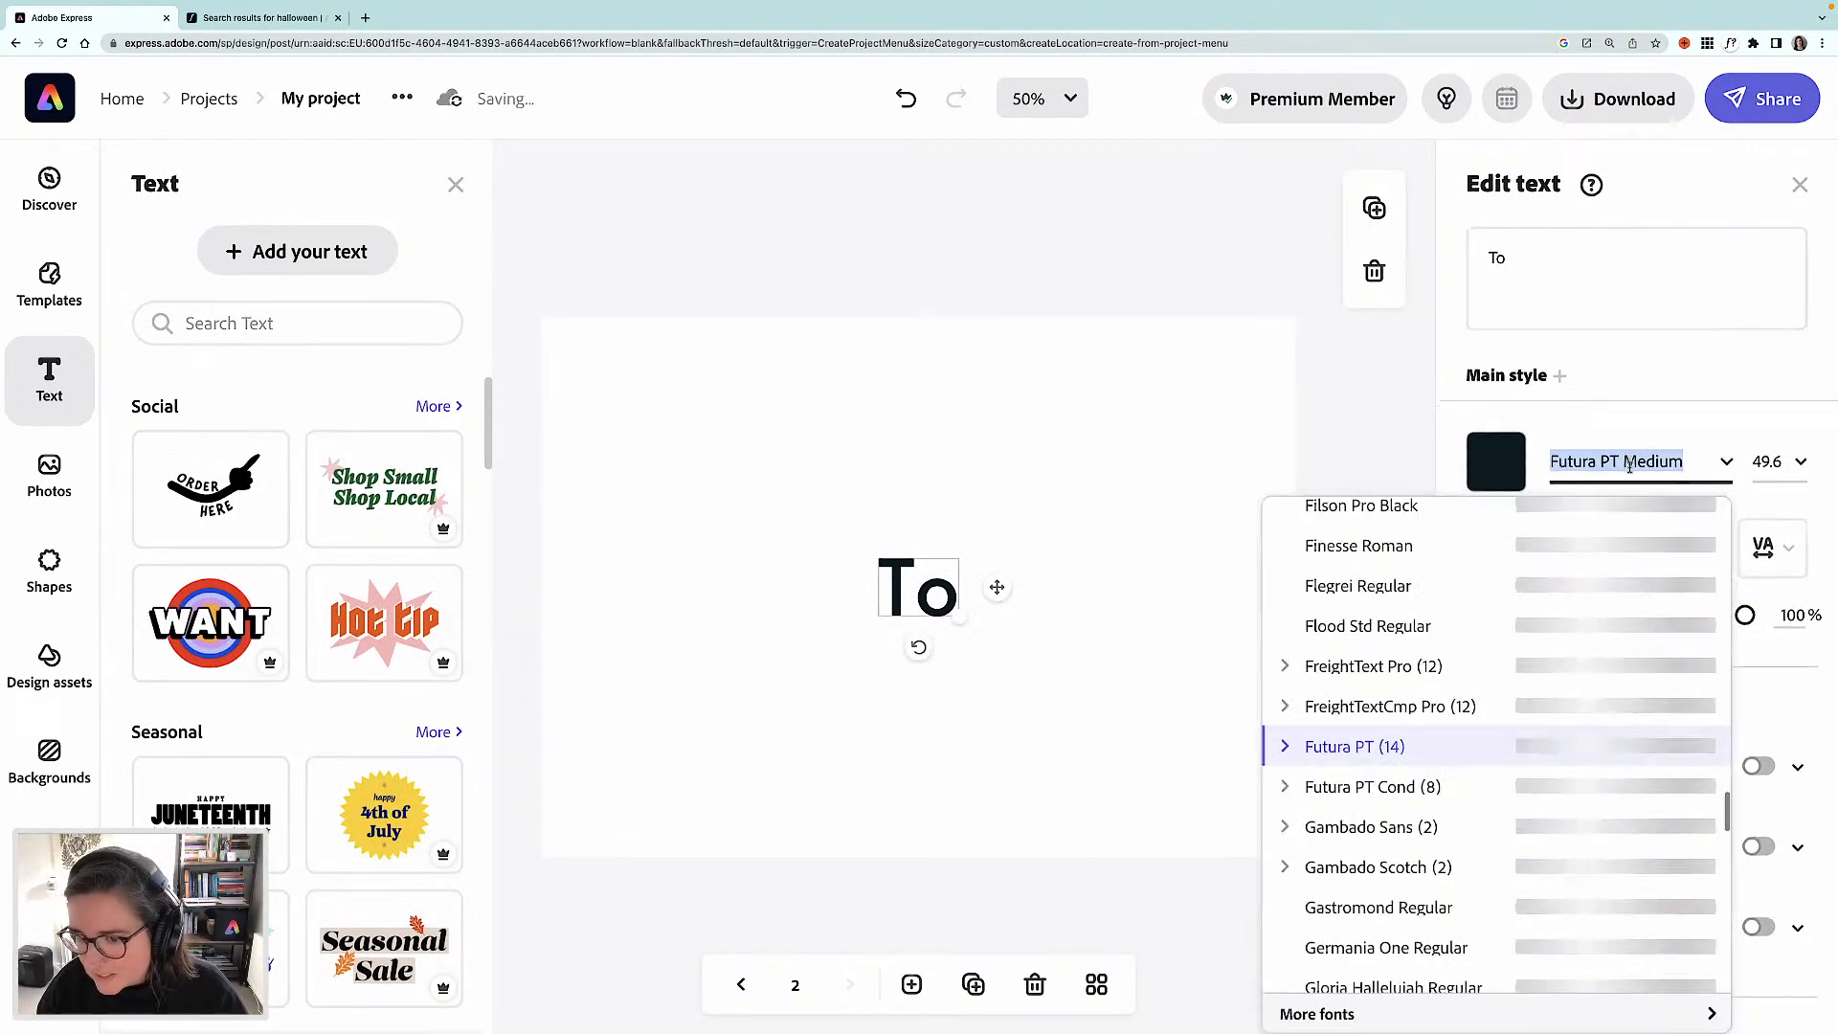
pyautogui.write('playfair')
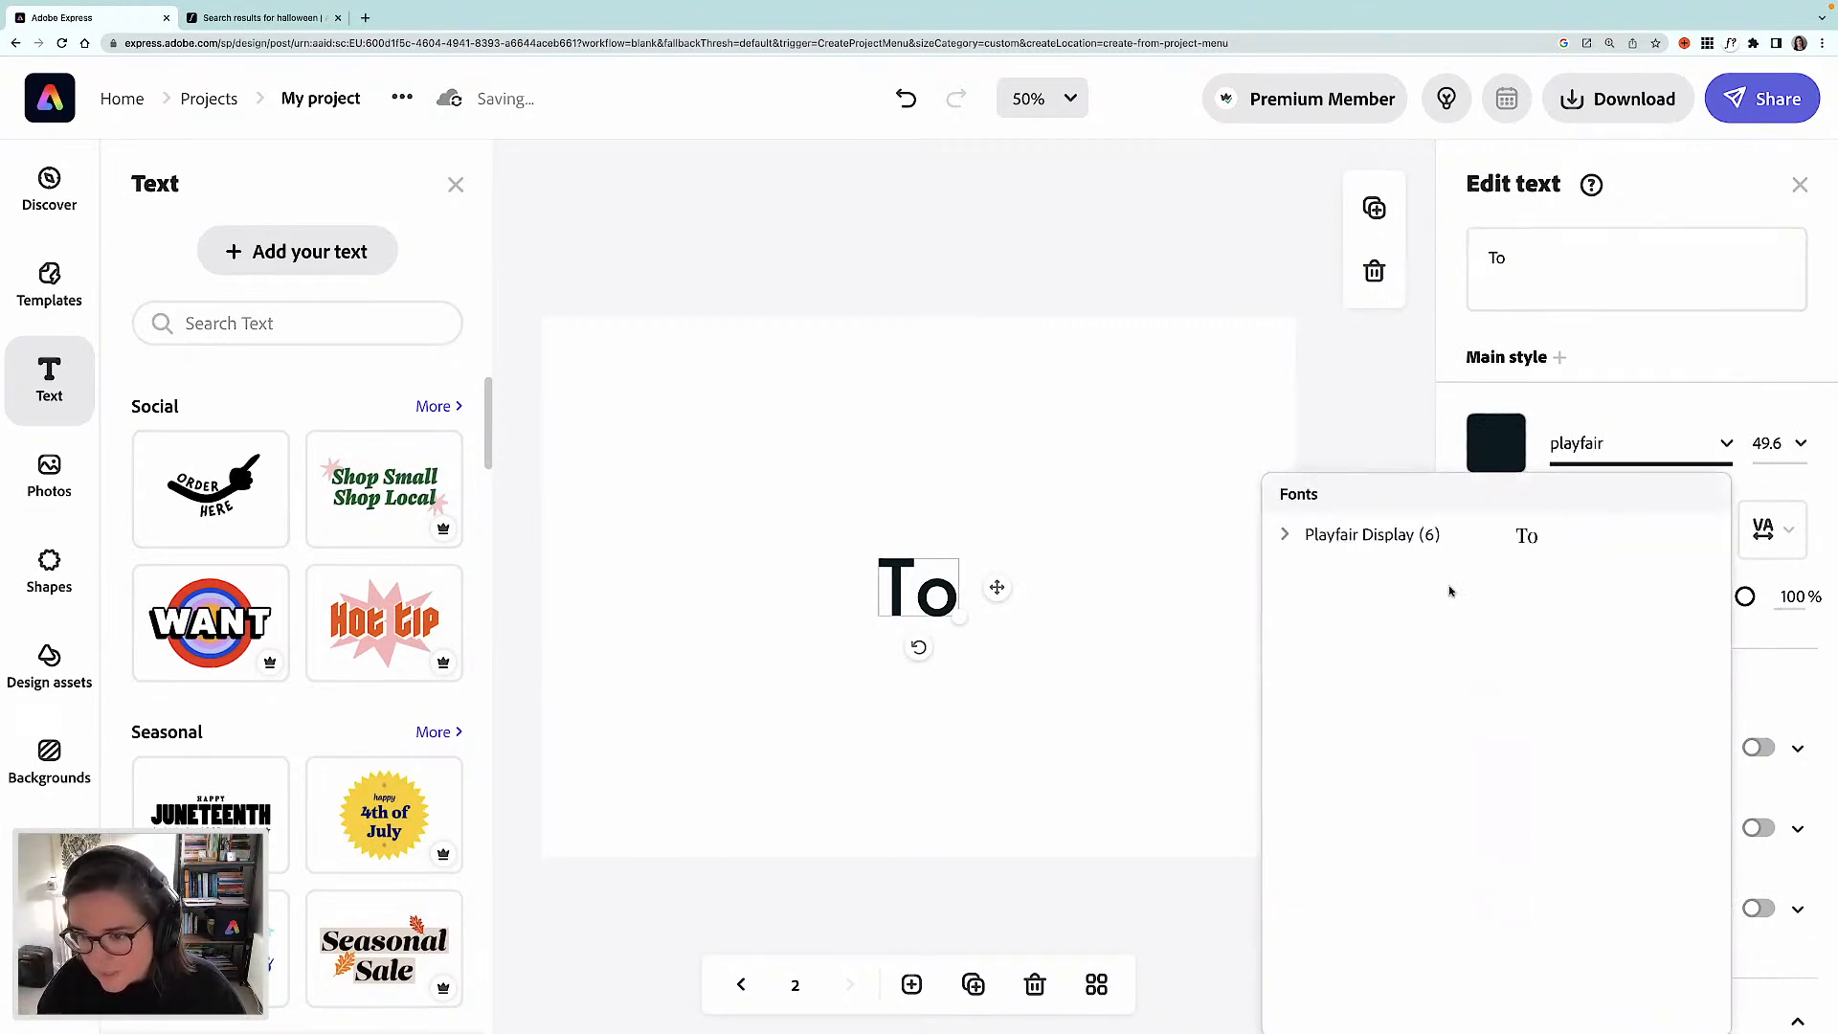
pyautogui.click(1415, 534)
pyautogui.moveTo(874, 581); pyautogui.dragTo(676, 663)
# - Duplicate the "To" text, place the copy in the page's lower left area and change its wording to "From:"
pyautogui.press('super+d')
pyautogui.click(1546, 277)
pyautogui.press('BackSpace')
pyautogui.press('BackSpace')
pyautogui.write('Fro')
pyautogui.write(',')
pyautogui.press('BackSpace')
pyautogui.write('m:')
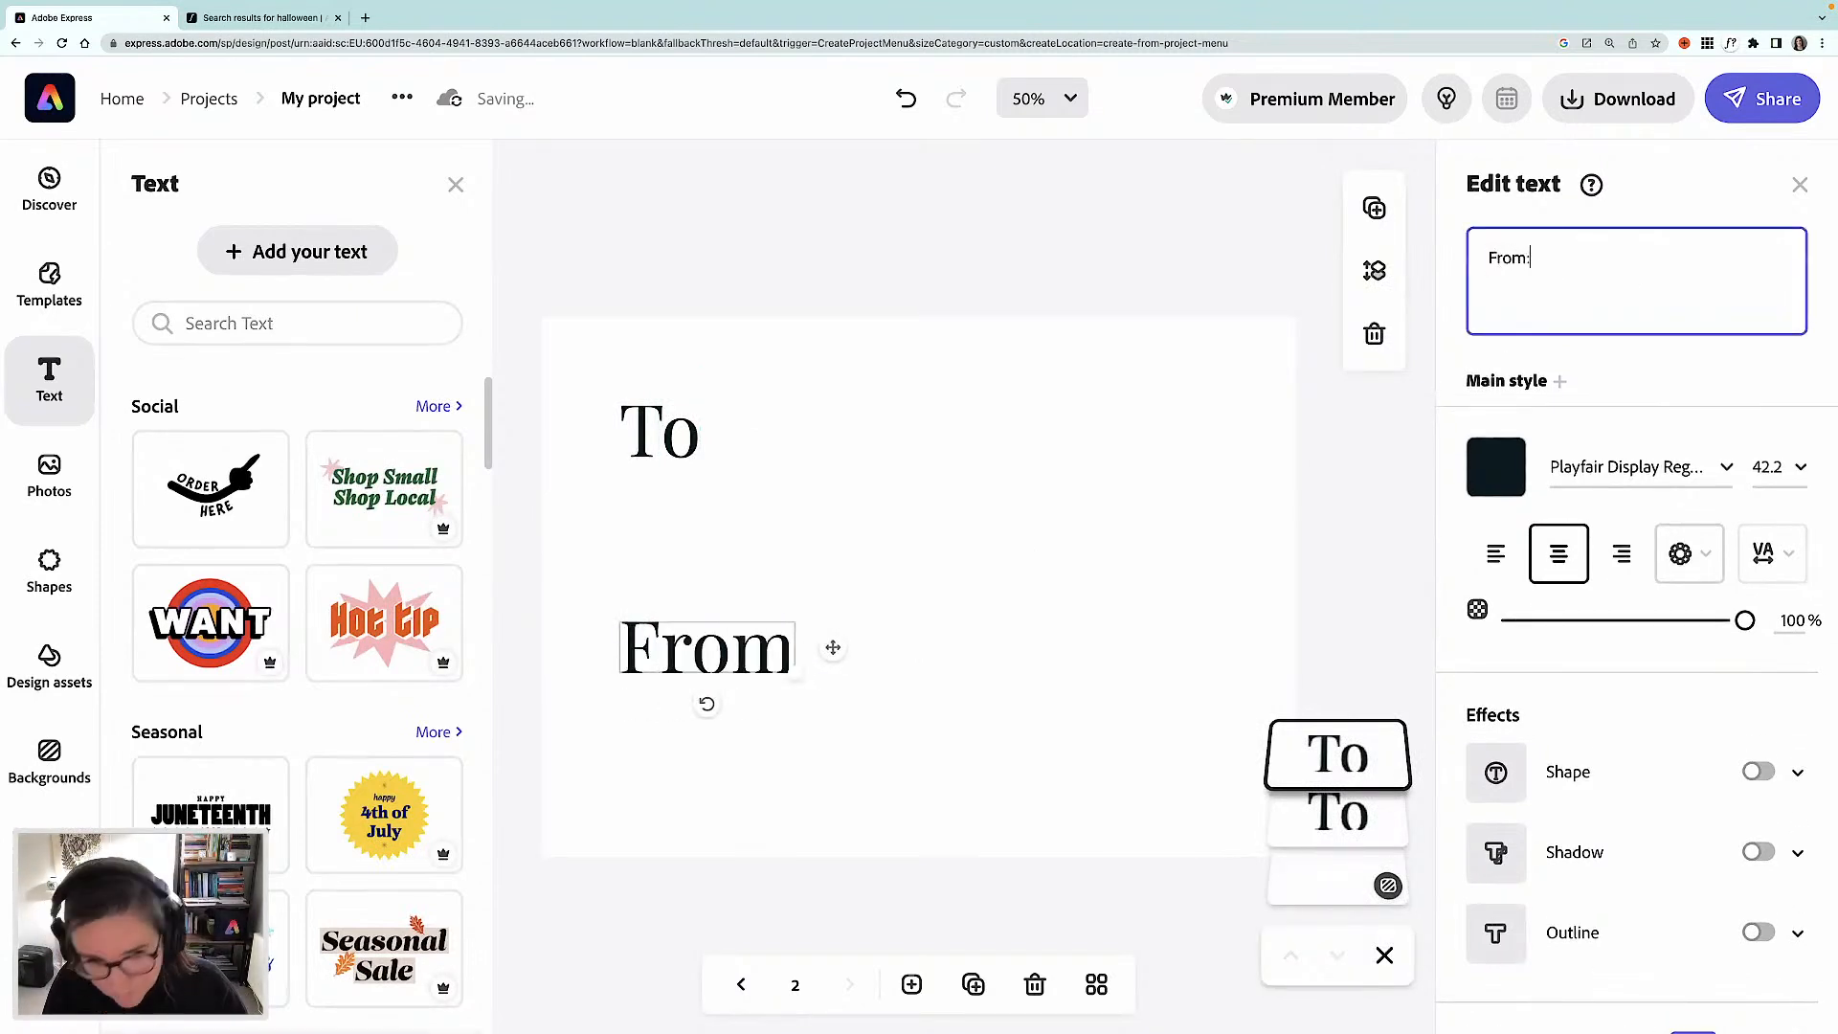
# - Add a colon to the upper text so that it reads "To:"
pyautogui.click(704, 445)
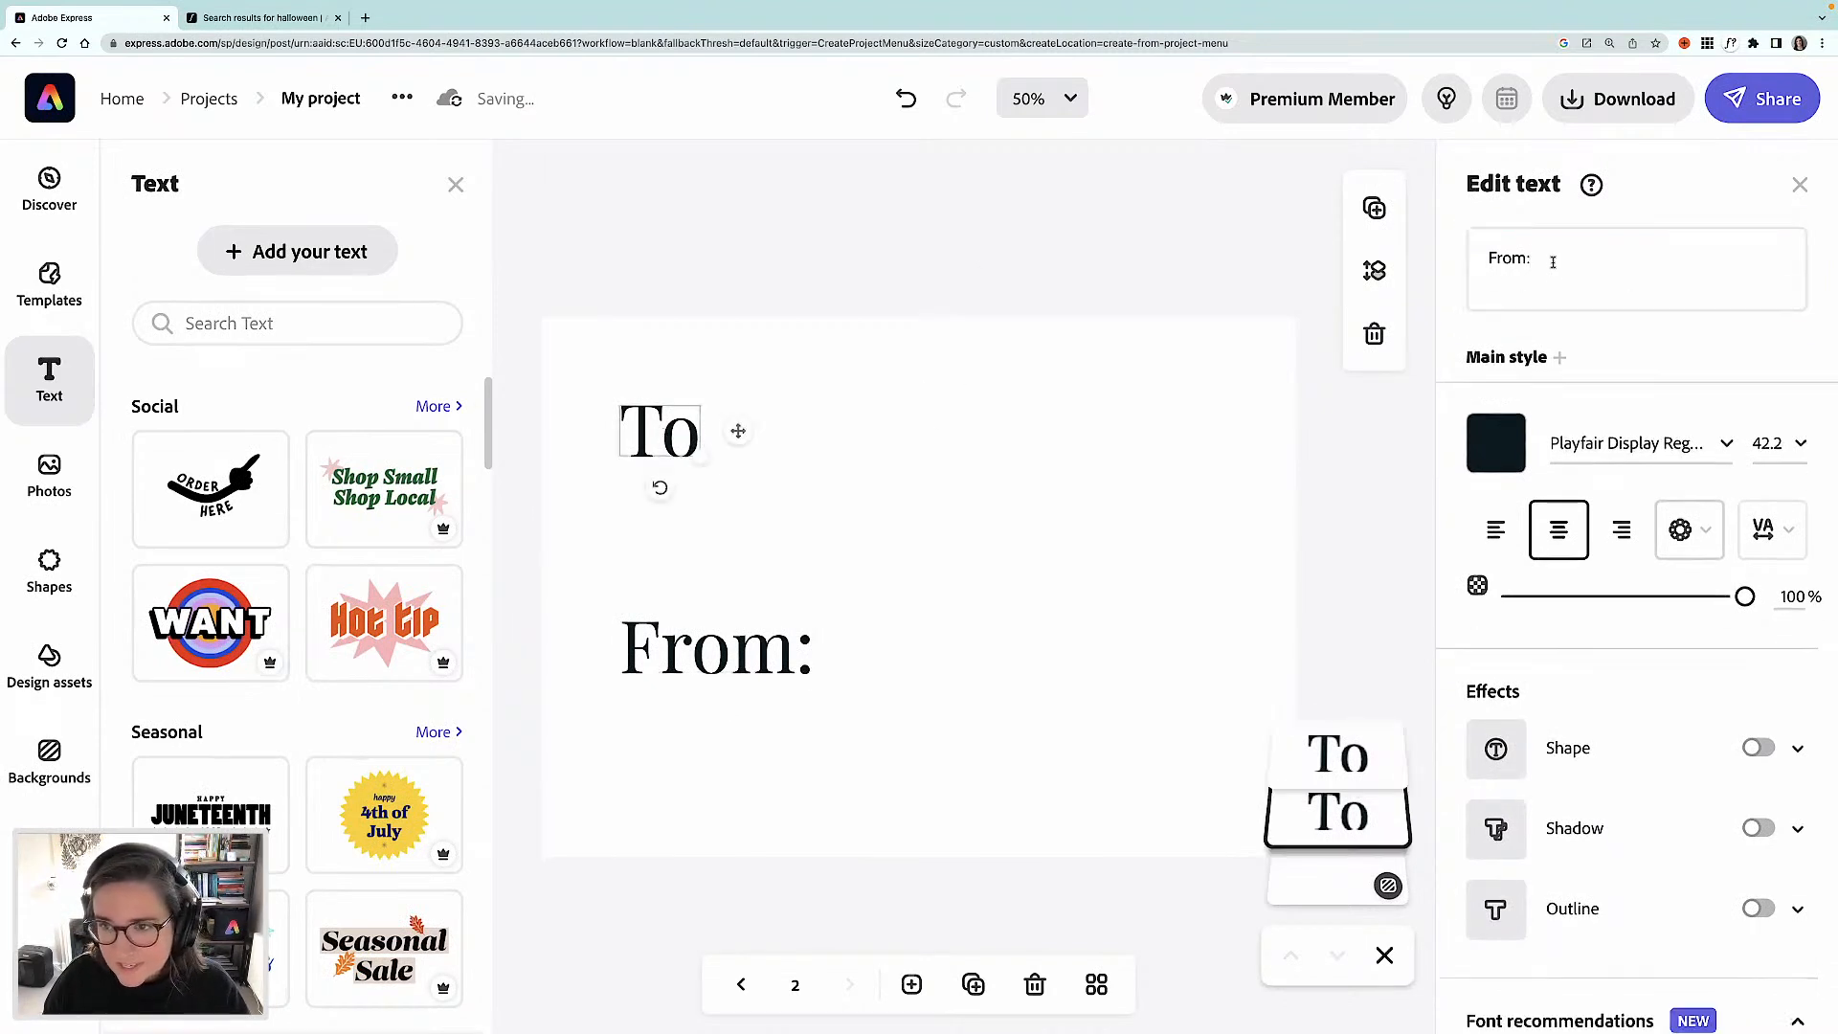
pyautogui.click(775, 387)
pyautogui.click(663, 446)
pyautogui.click(1598, 299)
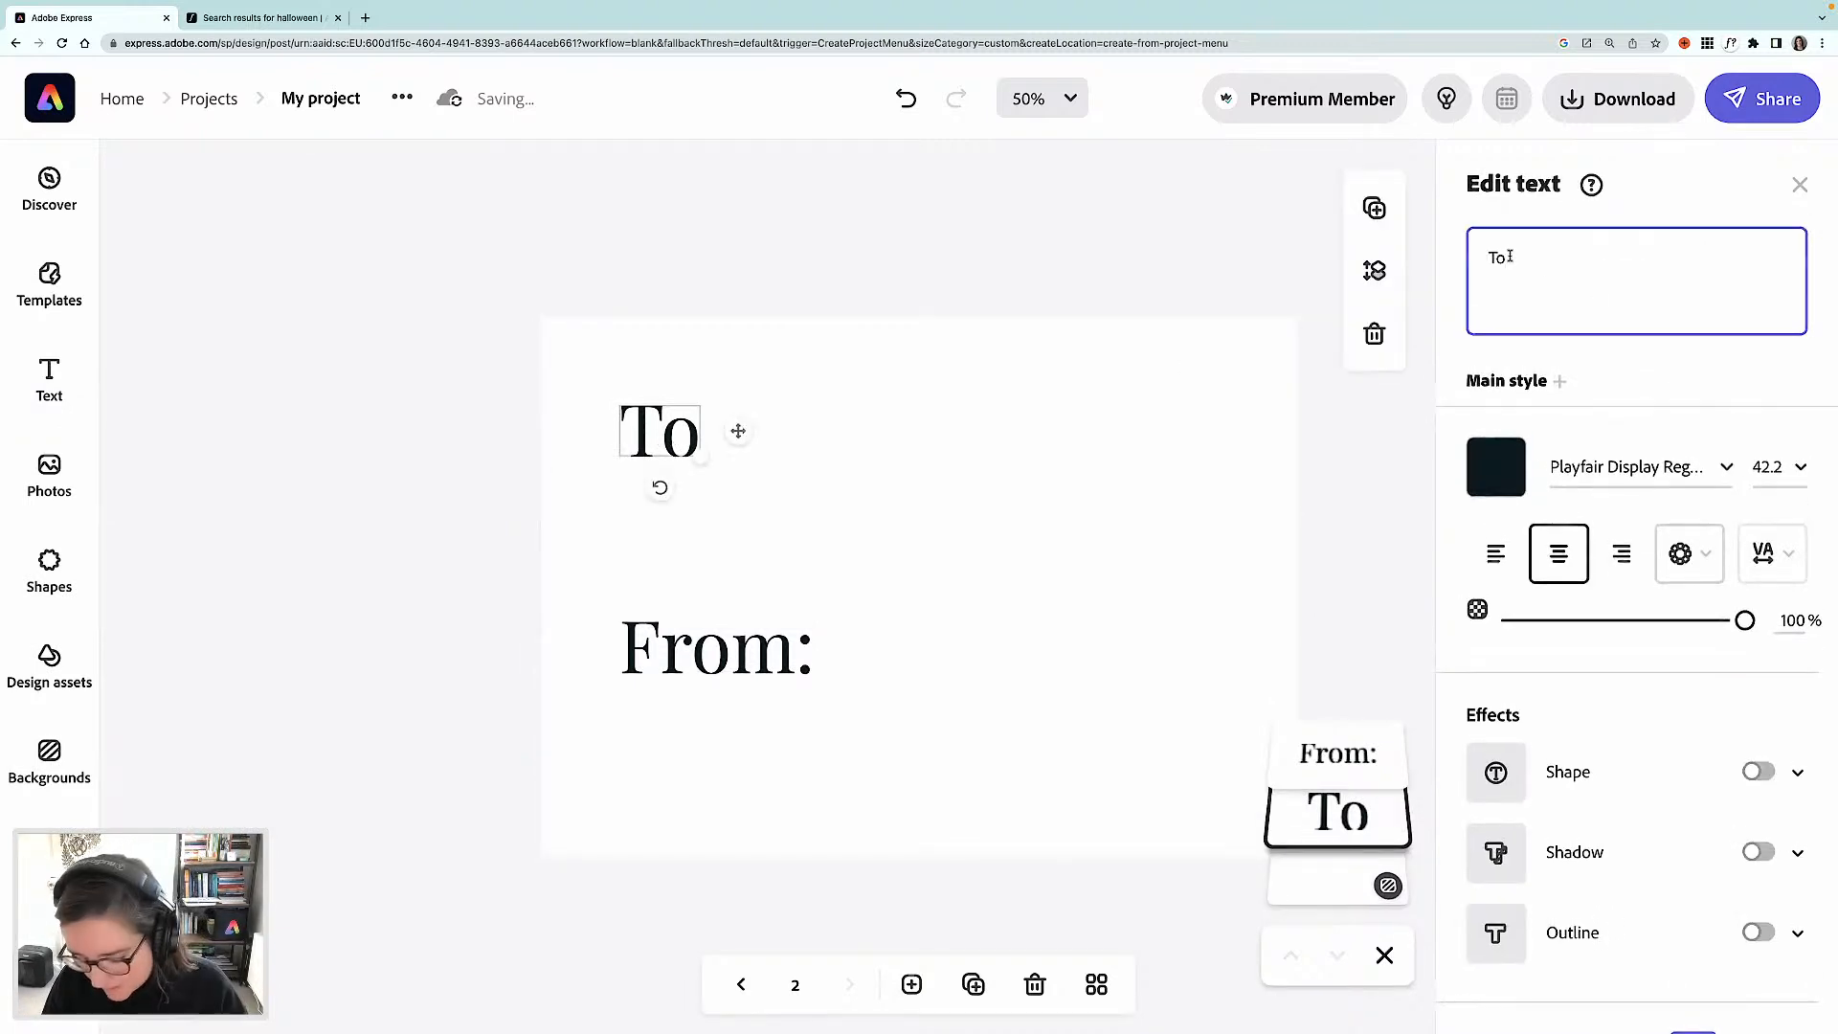
pyautogui.write(':')
# - Shrink "To:" to about size 27.2 and "From:" to about size 27.9
pyautogui.moveTo(716, 454); pyautogui.dragTo(683, 433)
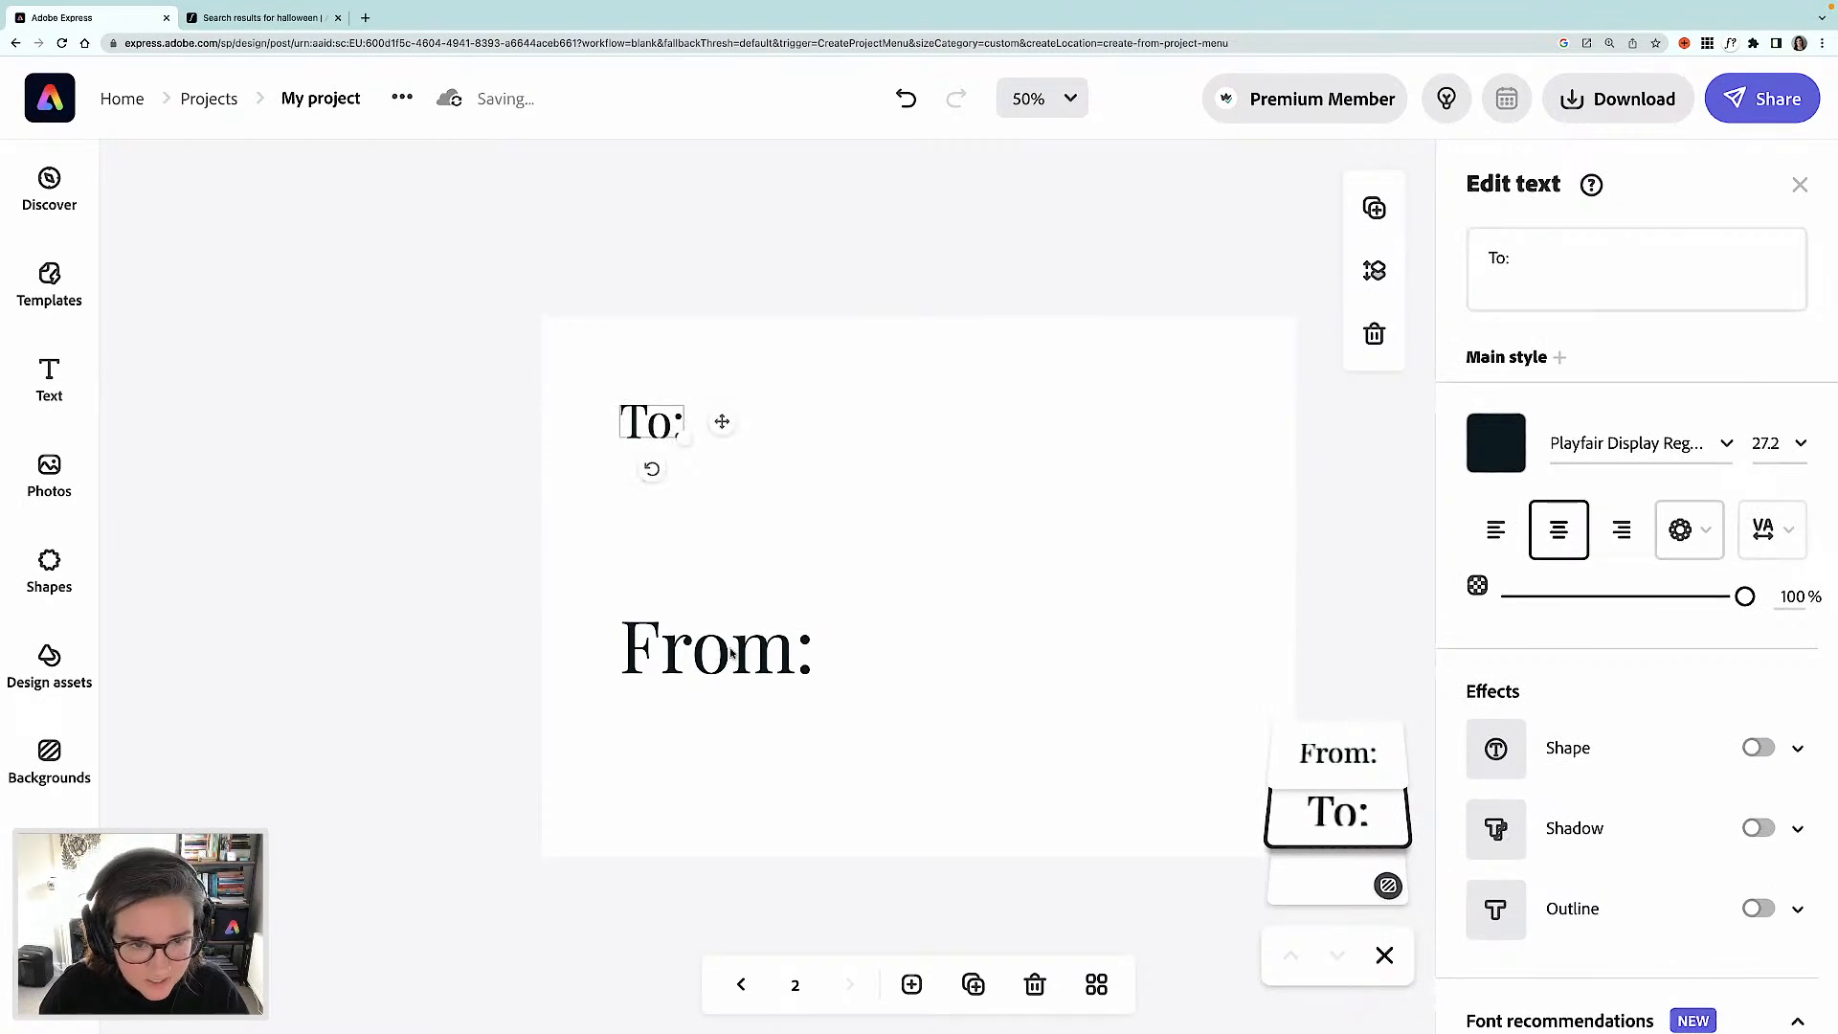
pyautogui.click(800, 644)
pyautogui.moveTo(806, 677); pyautogui.dragTo(668, 655)
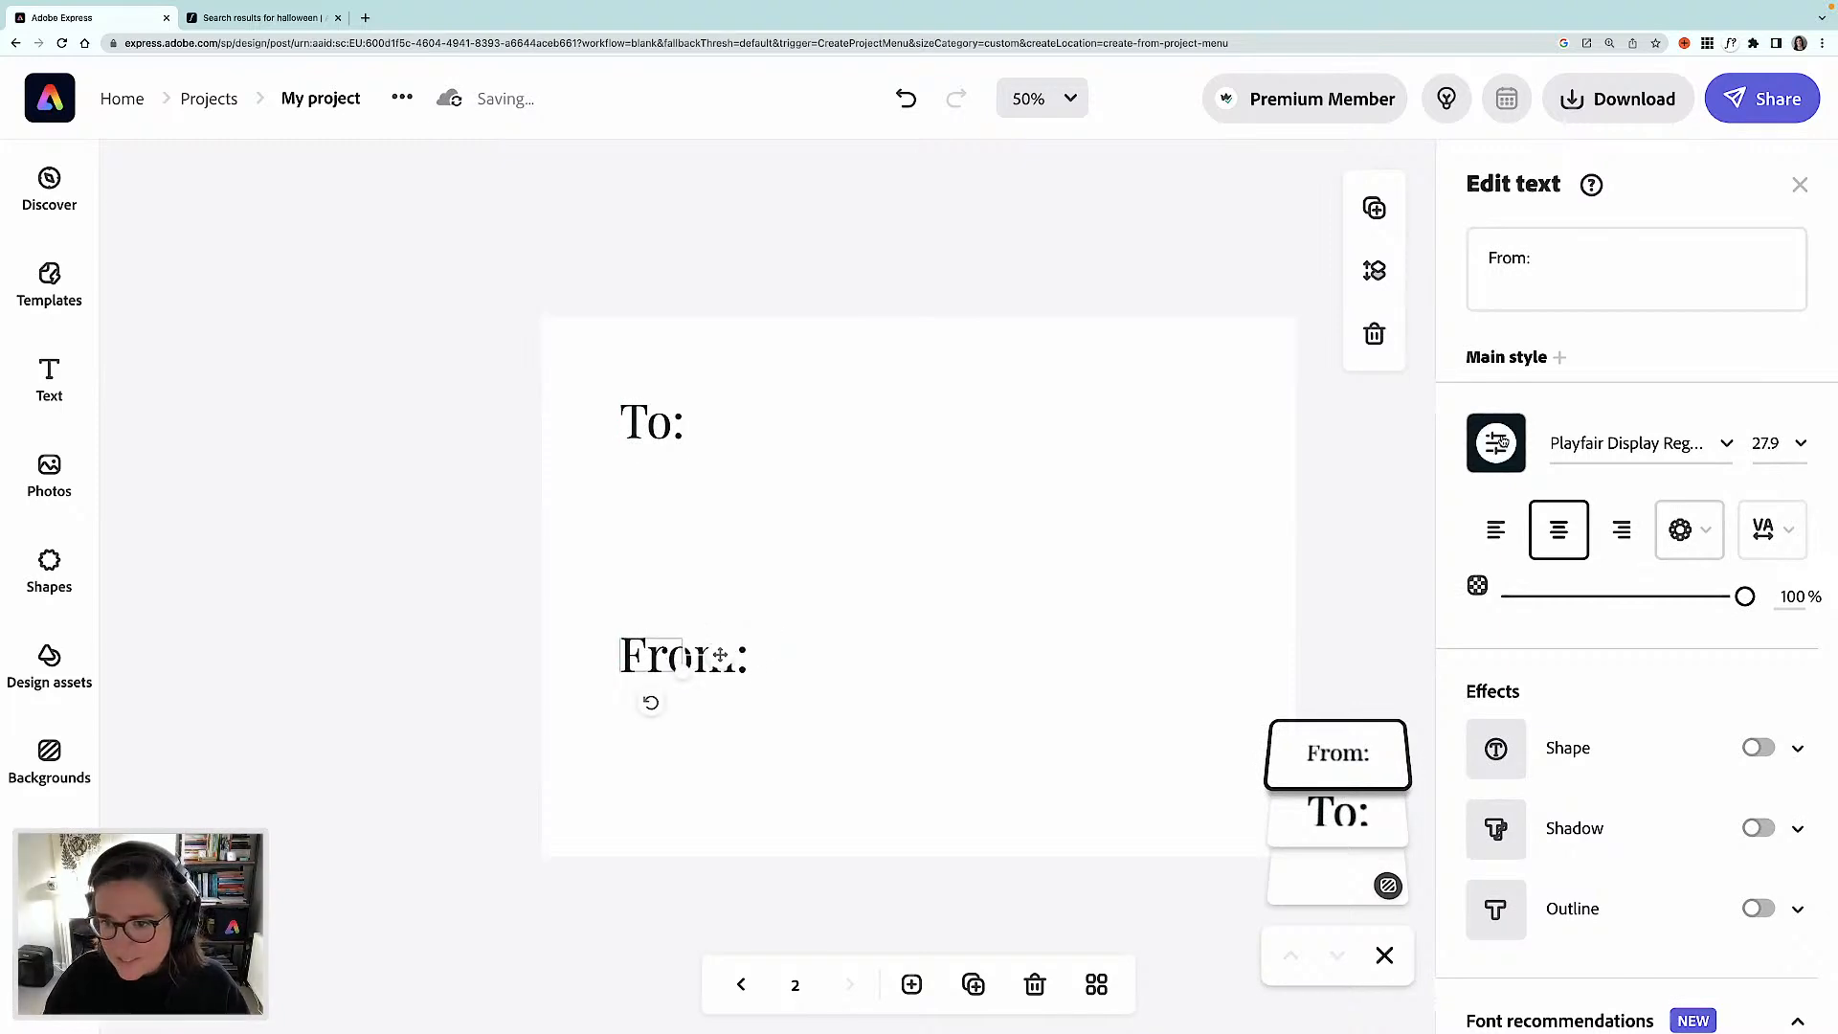
# - Recolour the "From:" and "To:" texts with the palette's dusty pink, #D0B3B3
pyautogui.click(1496, 442)
pyautogui.click(1336, 337)
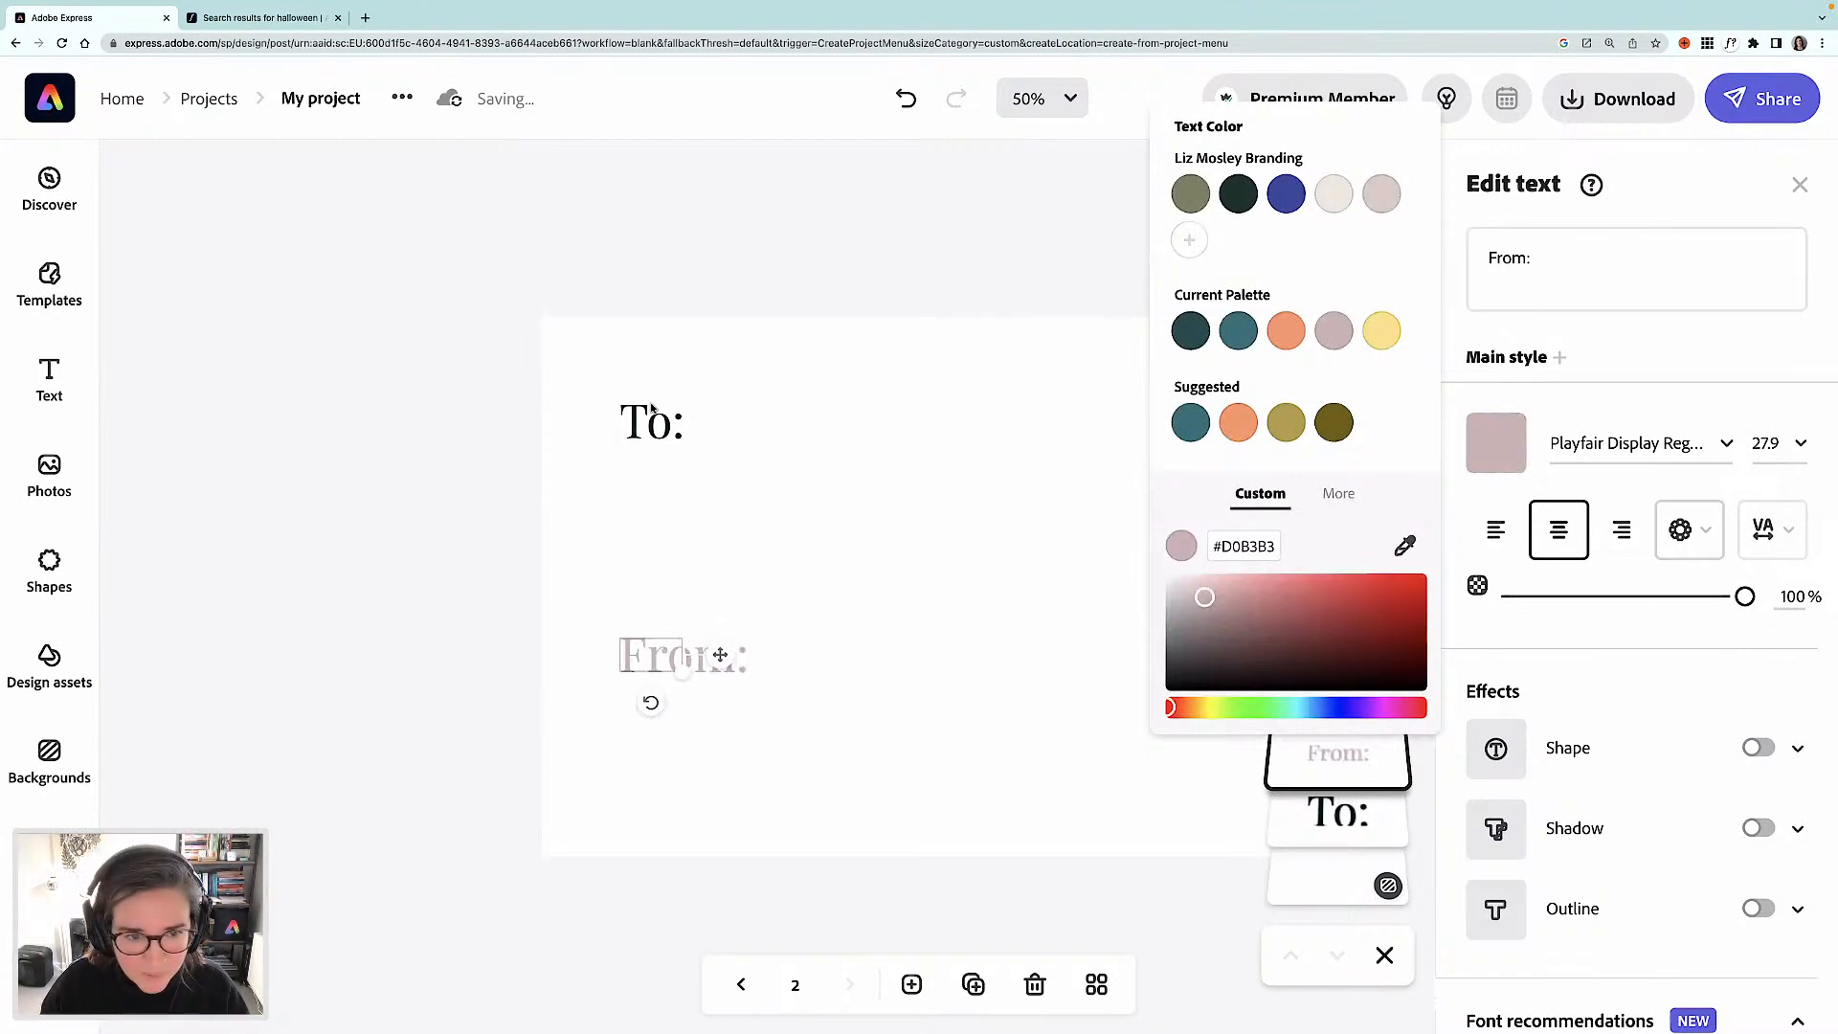
pyautogui.click(659, 434)
pyautogui.click(1496, 442)
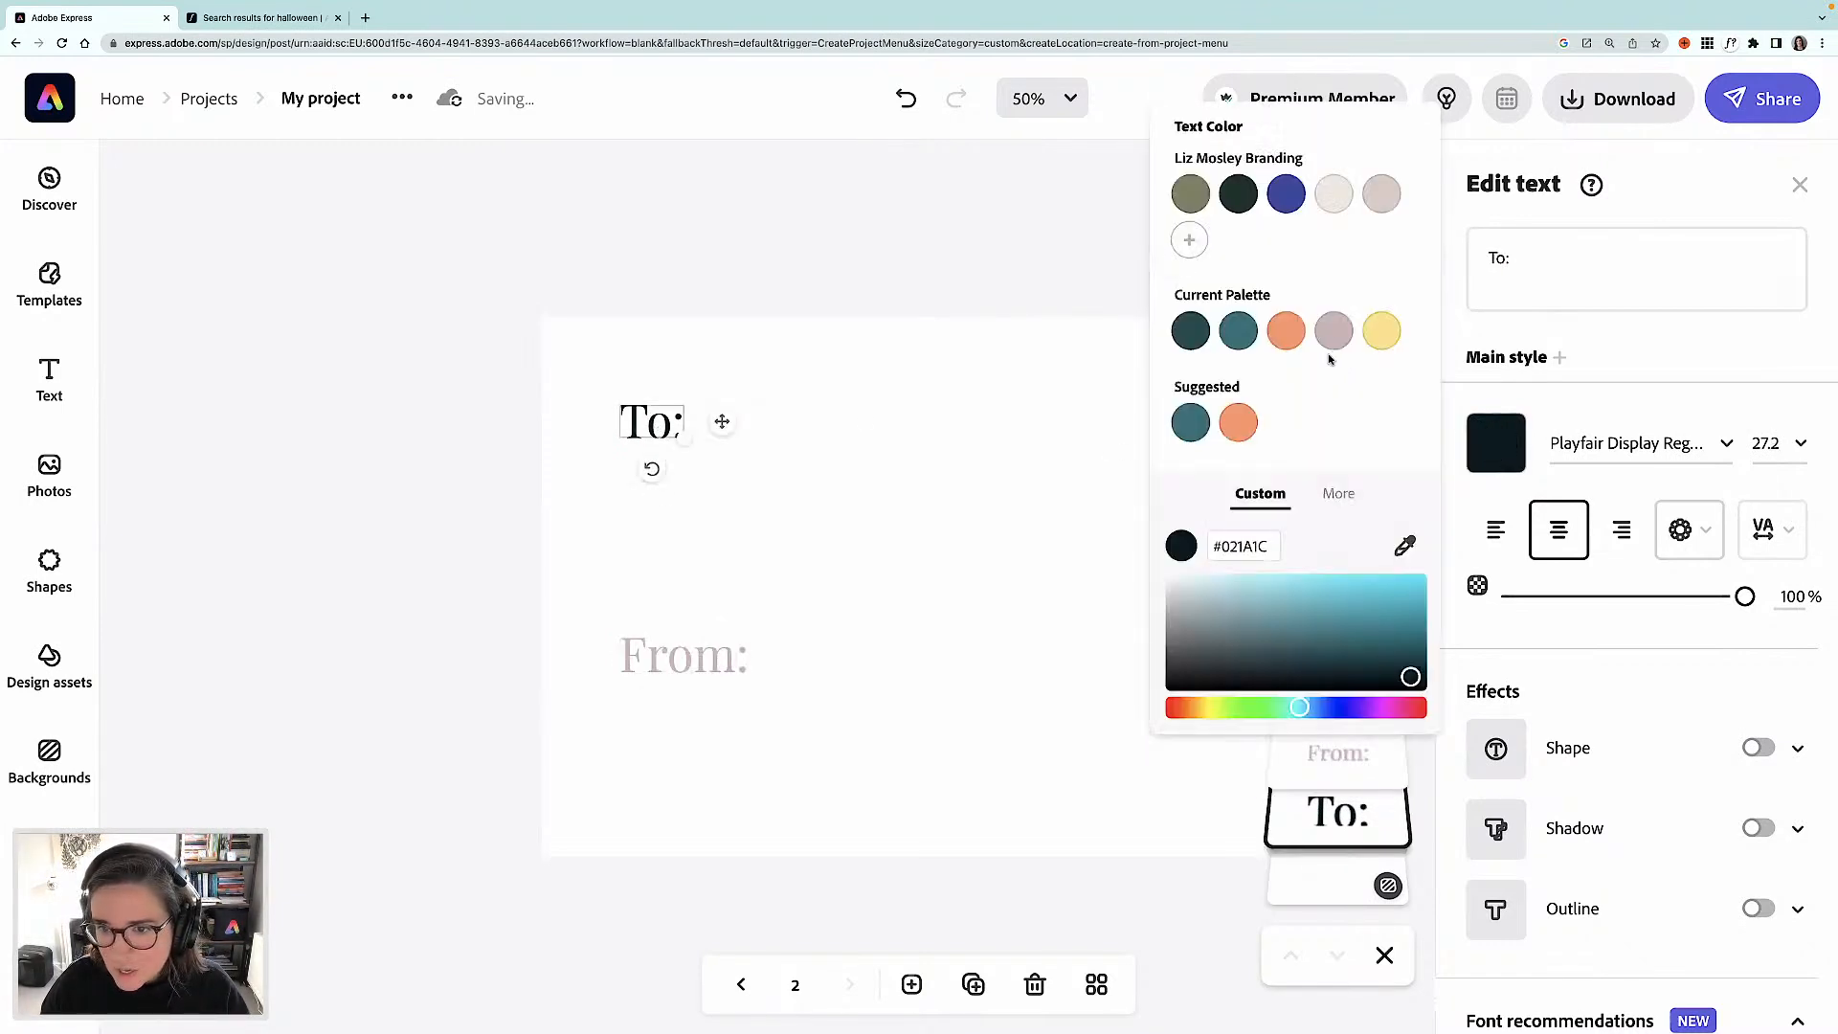
pyautogui.click(1333, 337)
pyautogui.click(417, 510)
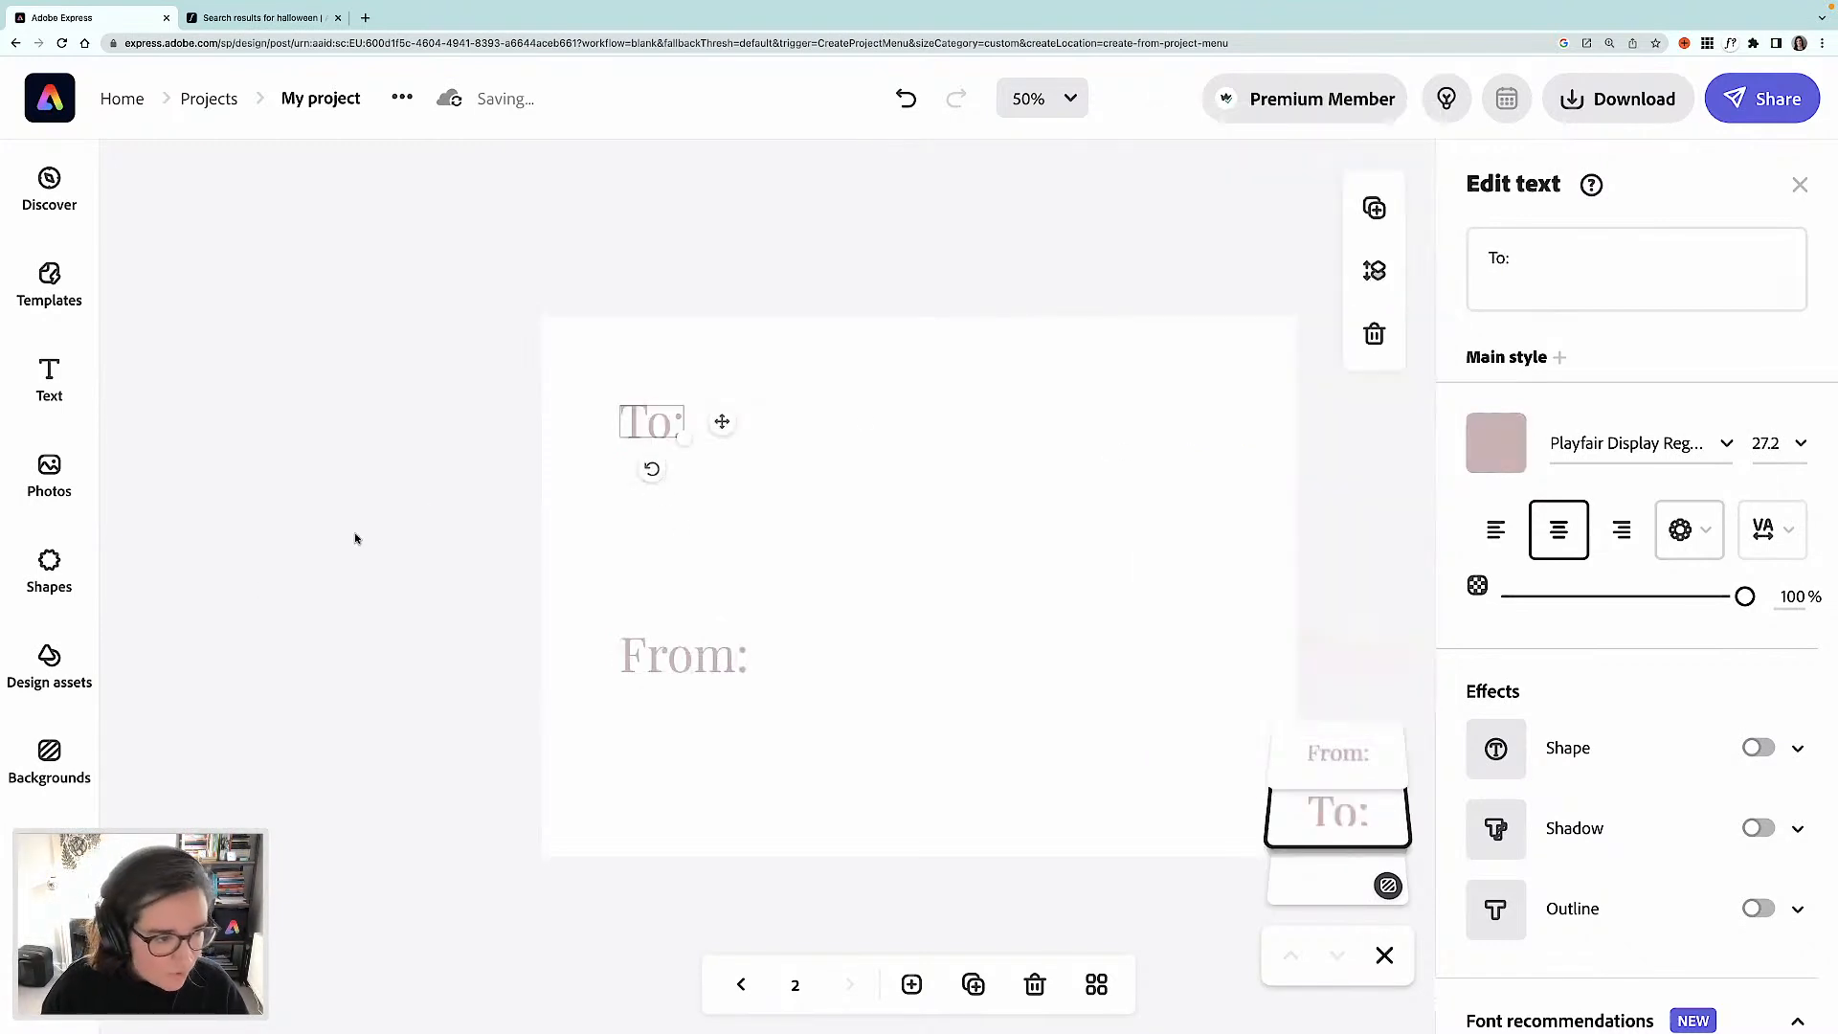
# - Add the red heart with grey flowers to page 2, shrink it, and place it tilted clockwise in the upper right corner
pyautogui.click(77, 656)
pyautogui.scroll(-5, 362, 538)
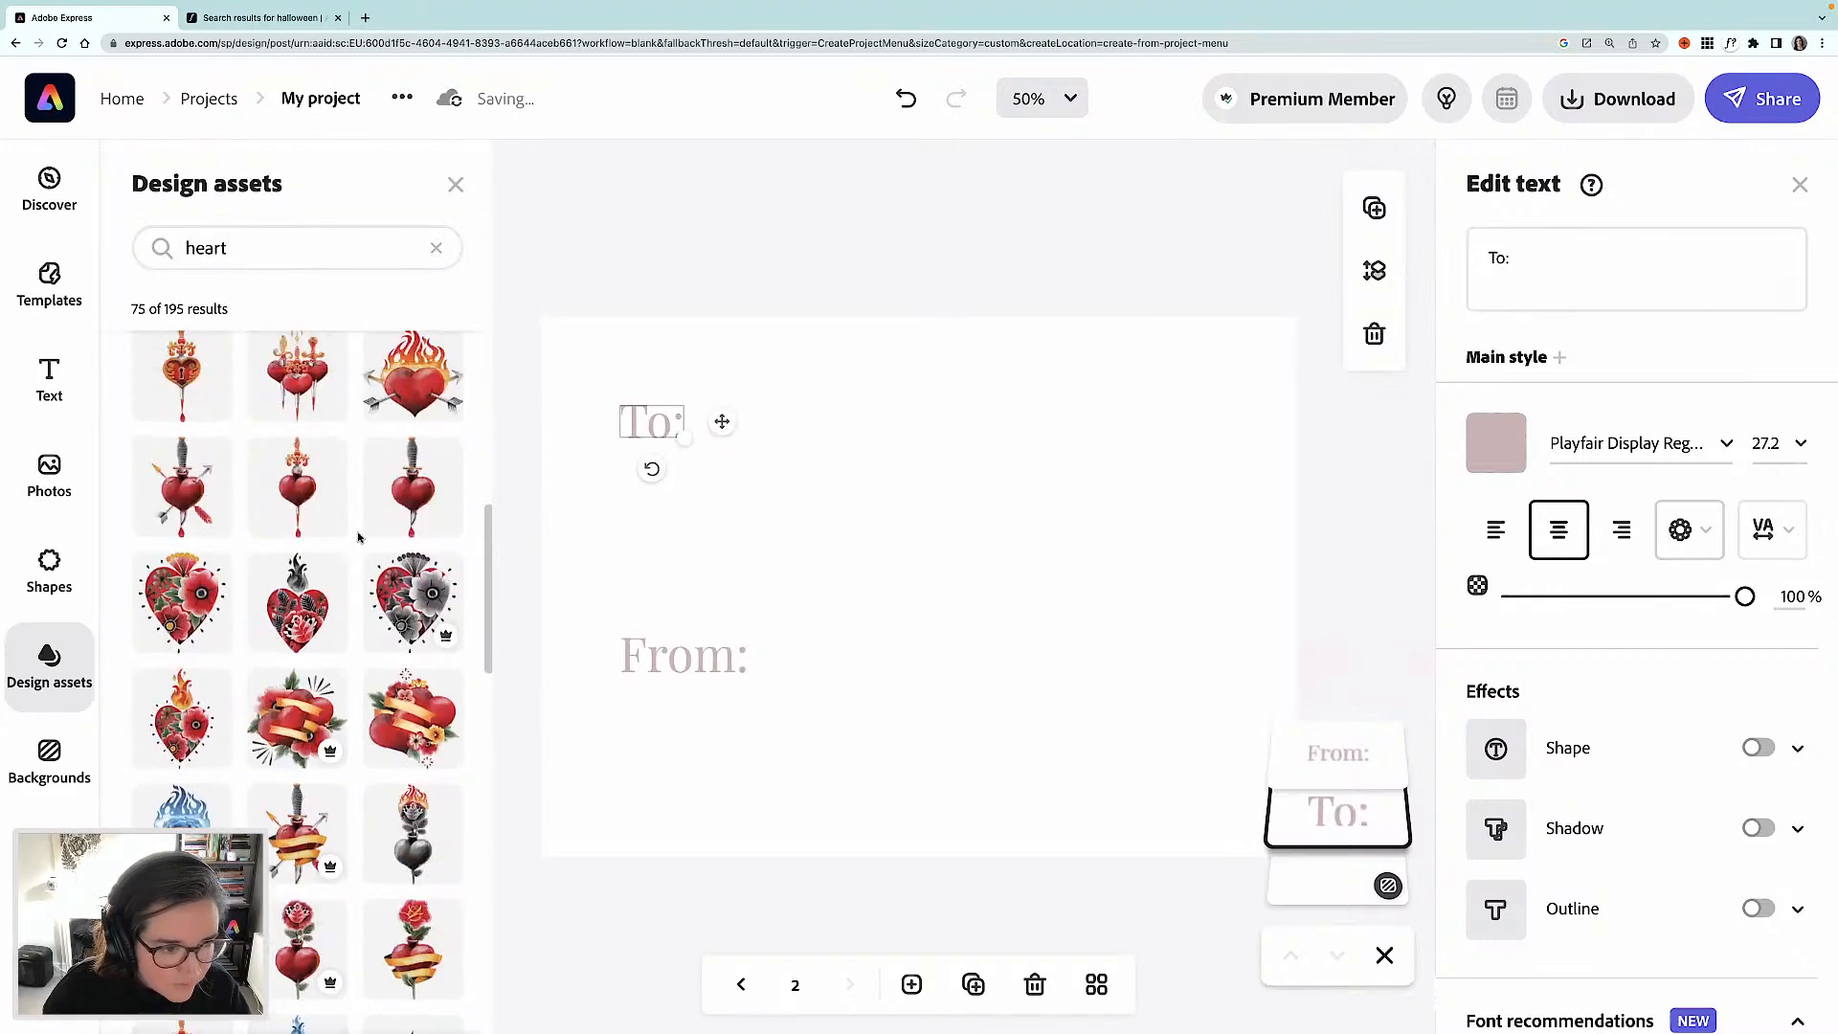
pyautogui.click(432, 647)
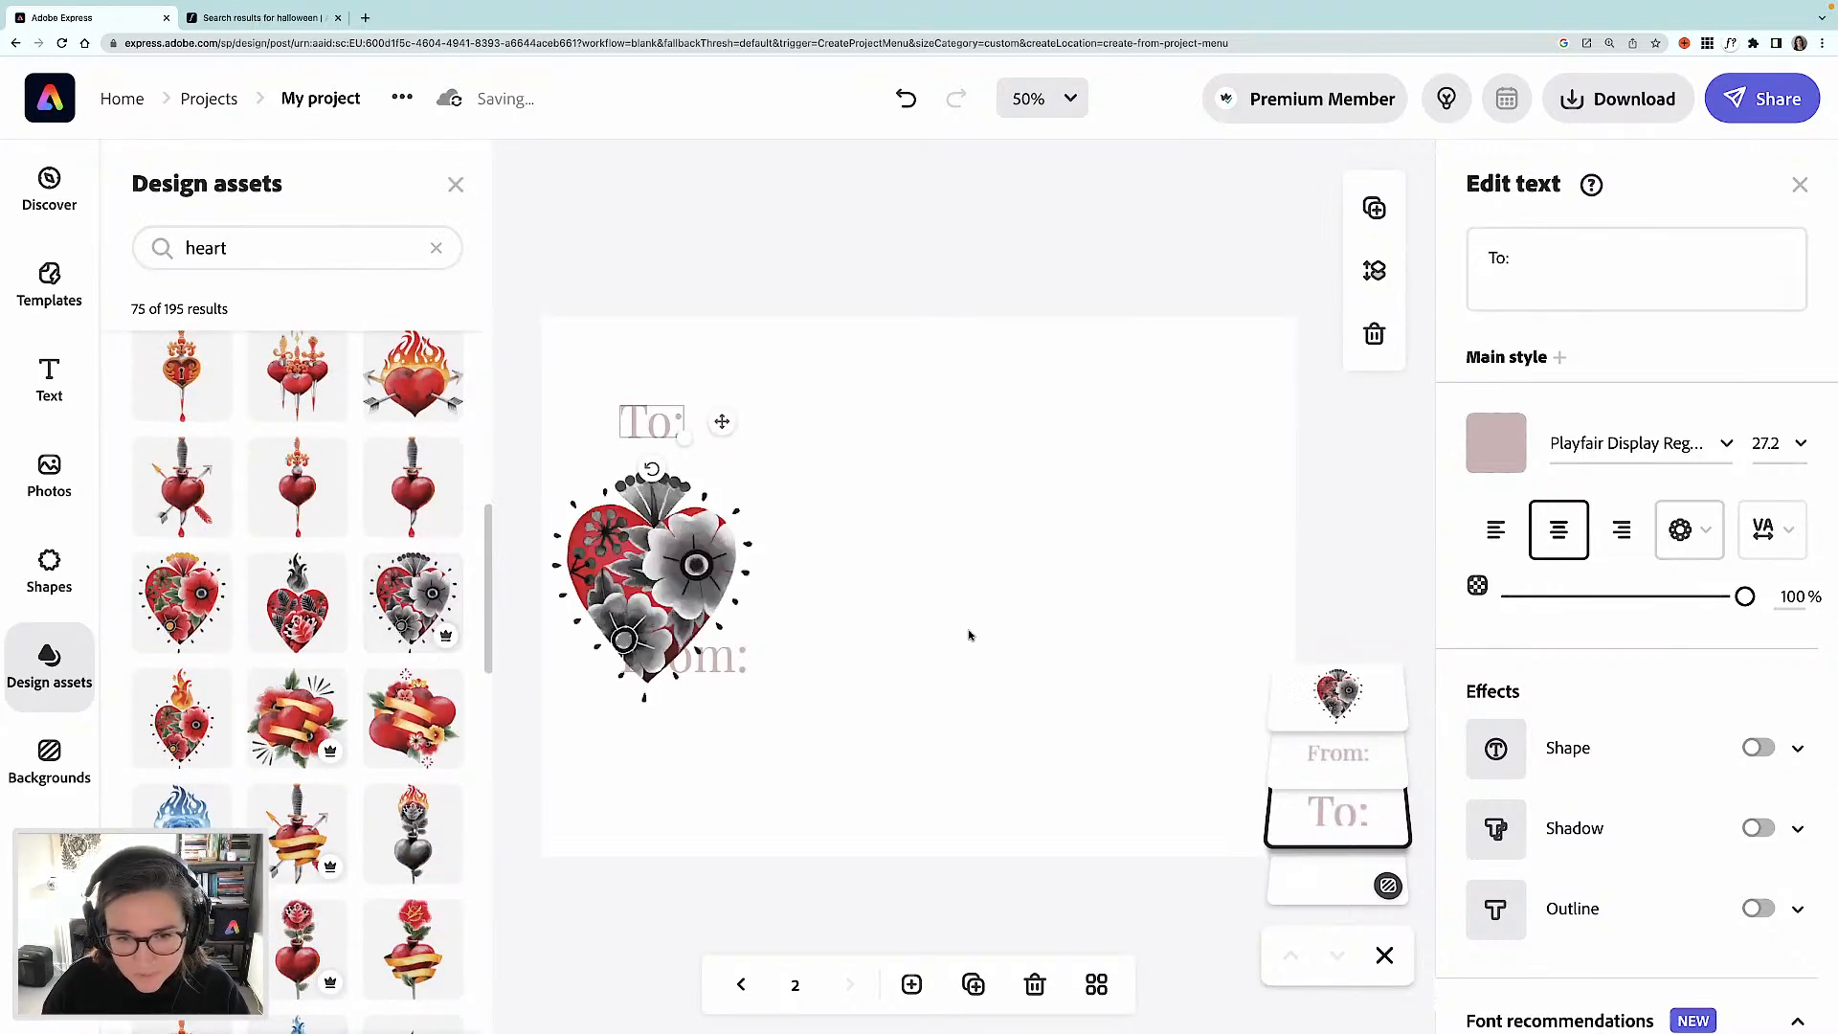
pyautogui.click(710, 577)
pyautogui.moveTo(710, 577); pyautogui.dragTo(1196, 546)
pyautogui.moveTo(1218, 658); pyautogui.dragTo(1065, 591)
pyautogui.moveTo(1078, 524); pyautogui.dragTo(1204, 436)
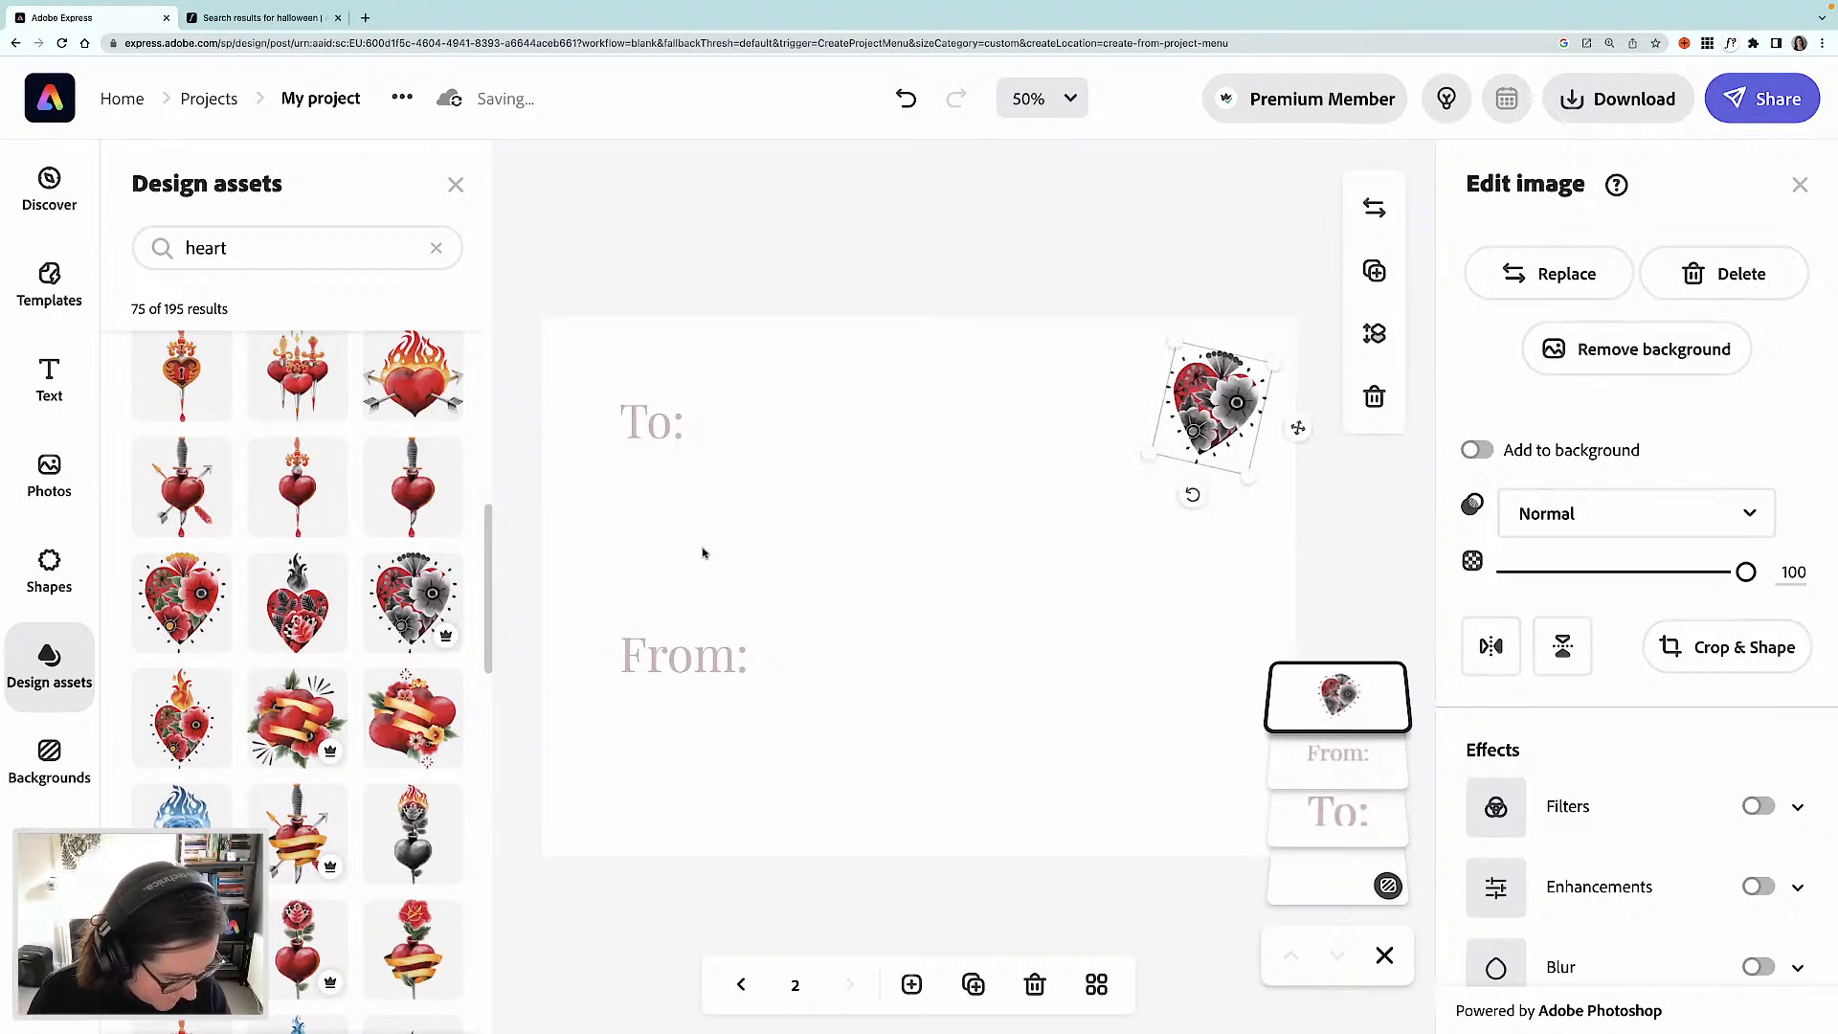
# - Check page 1, then add a third page after page 2 with the same size as that page
pyautogui.click(740, 986)
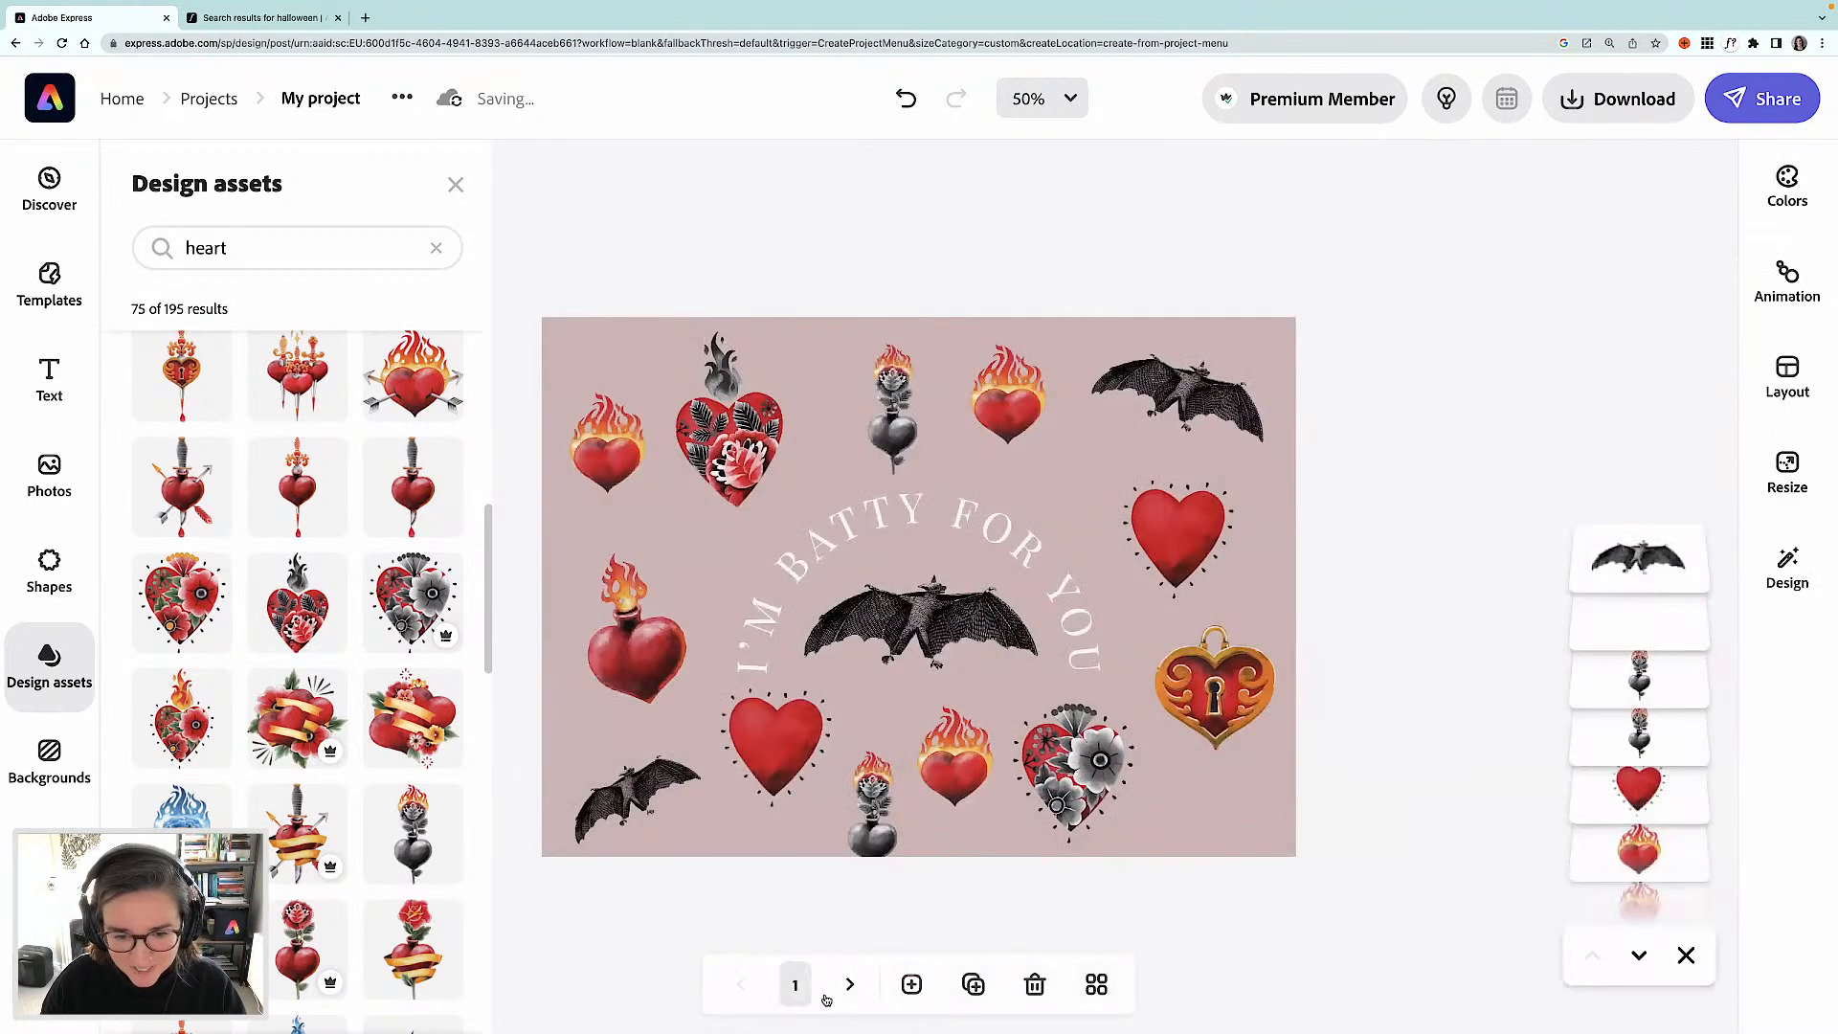
pyautogui.click(849, 986)
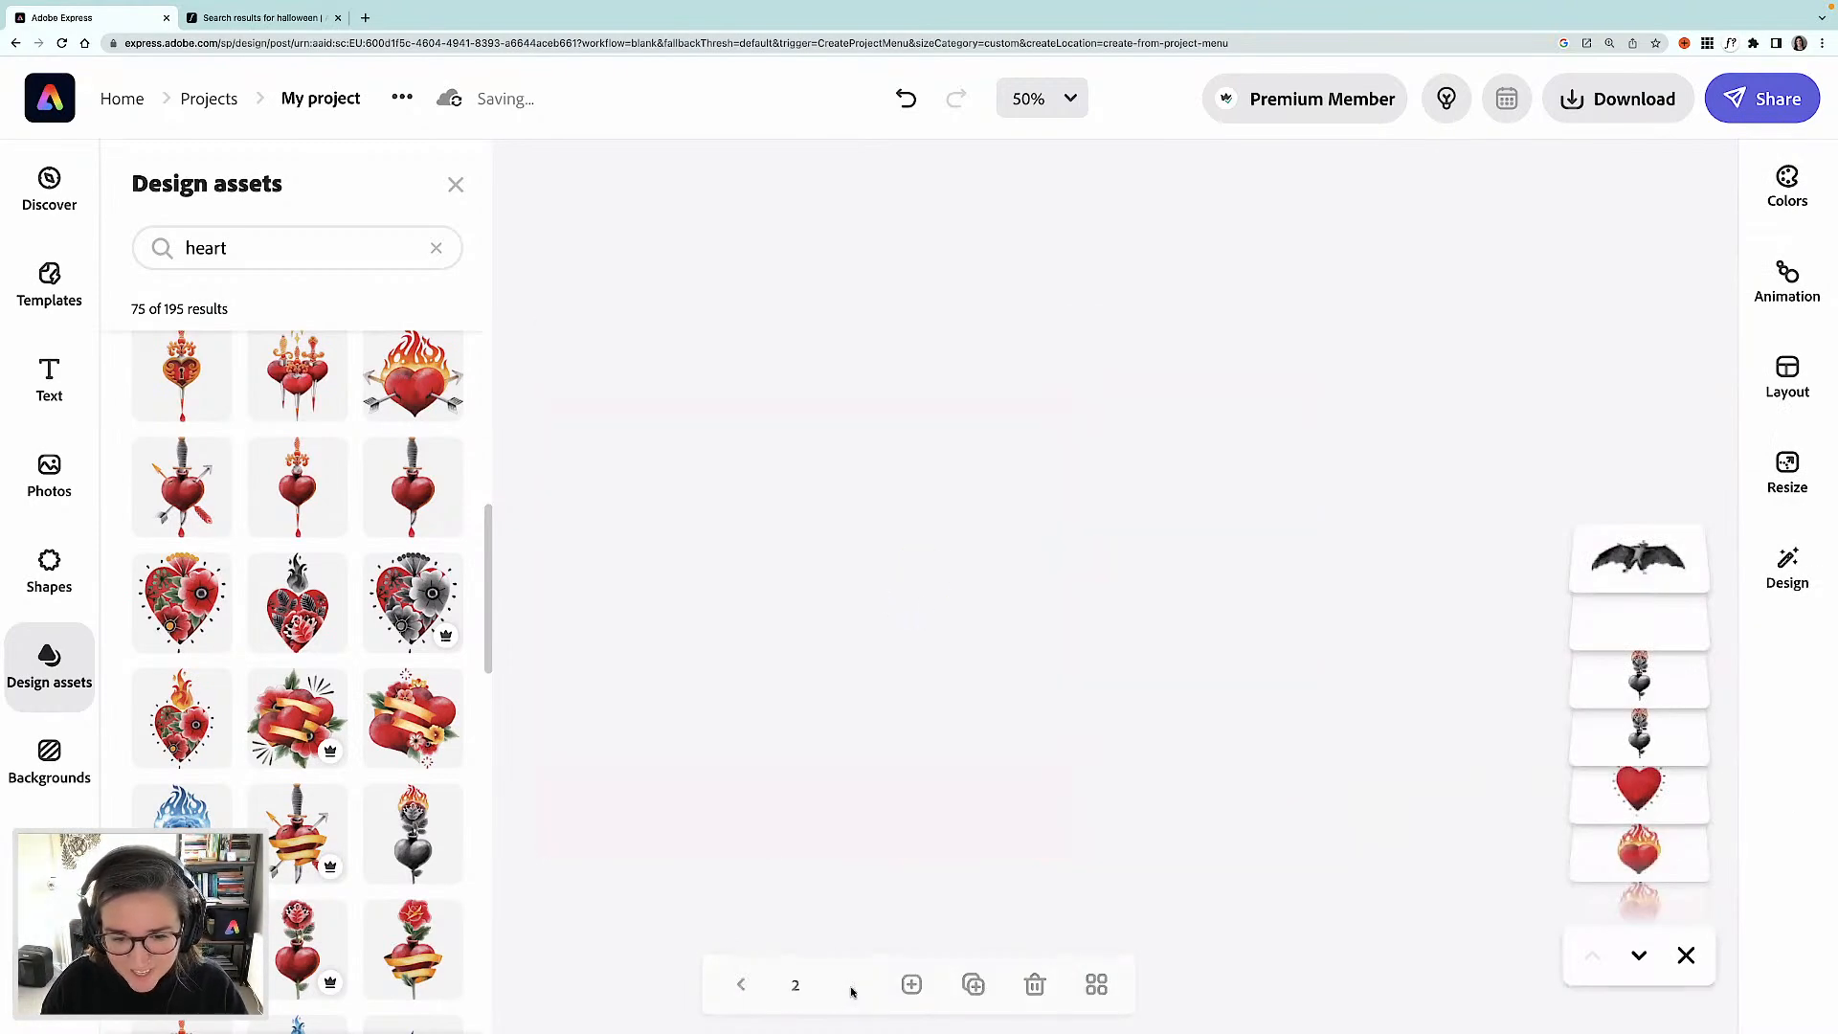
pyautogui.click(911, 985)
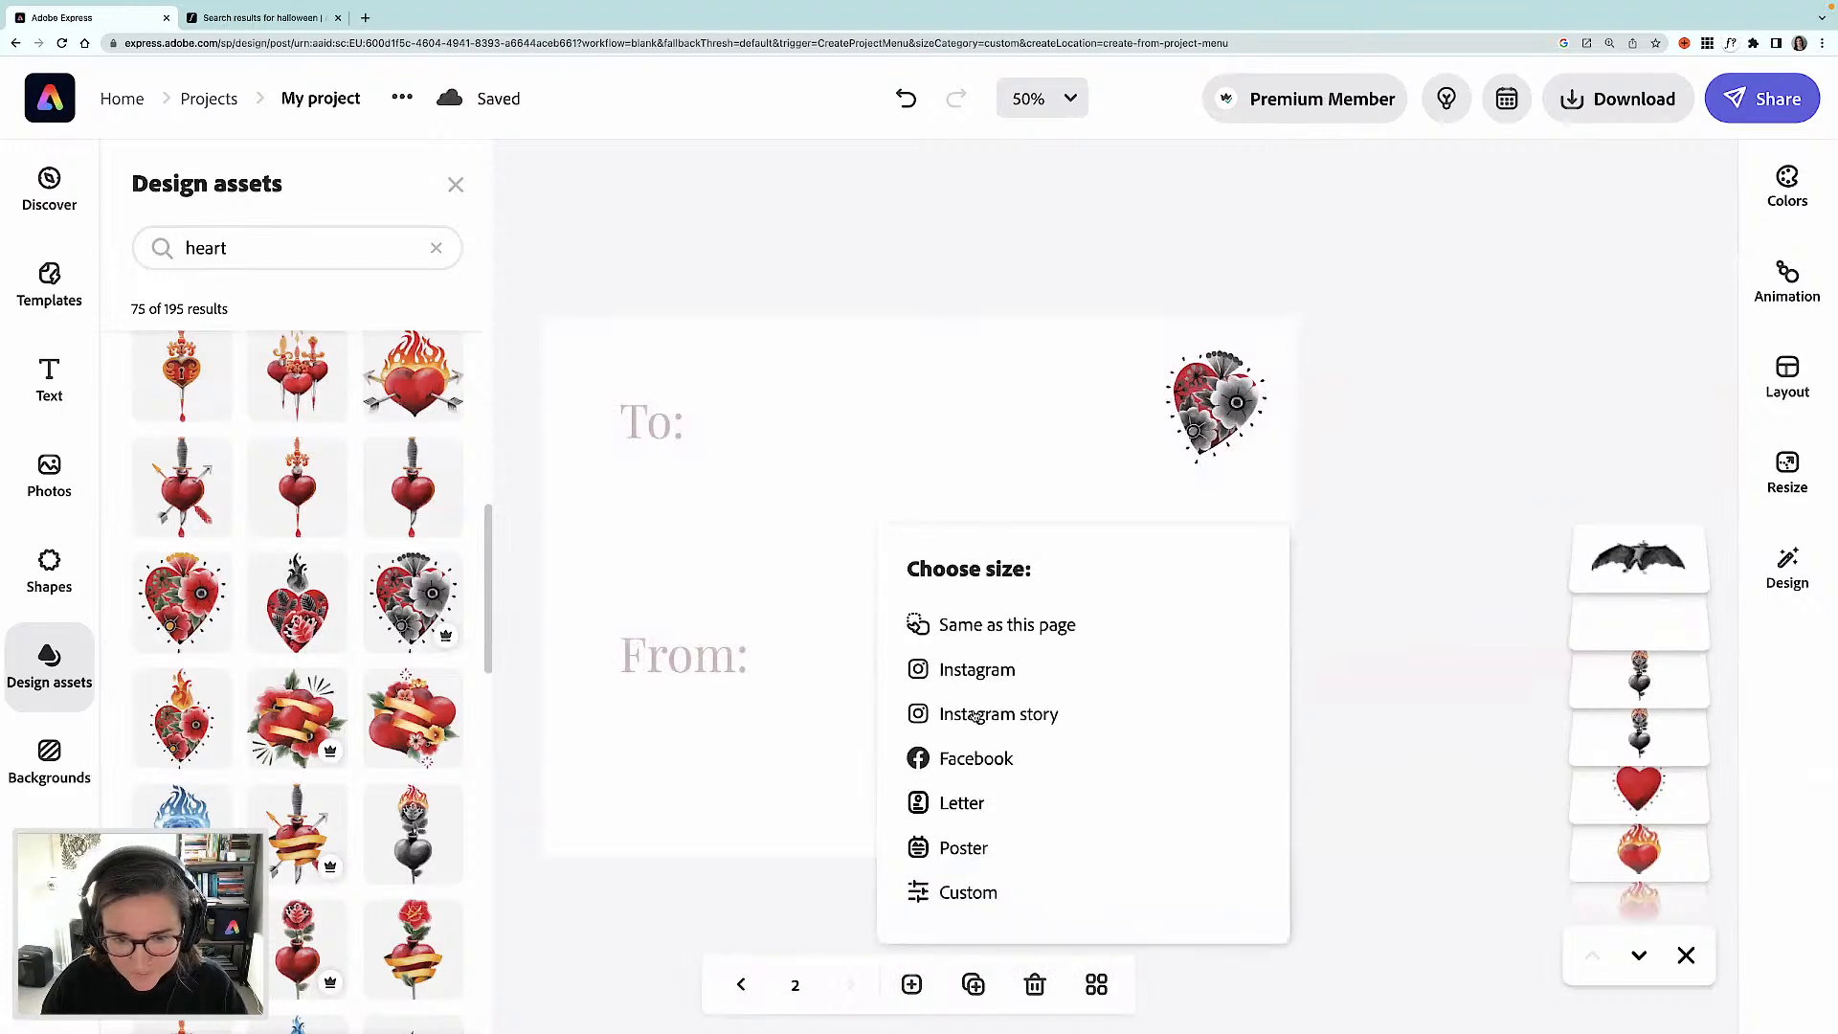
pyautogui.click(995, 627)
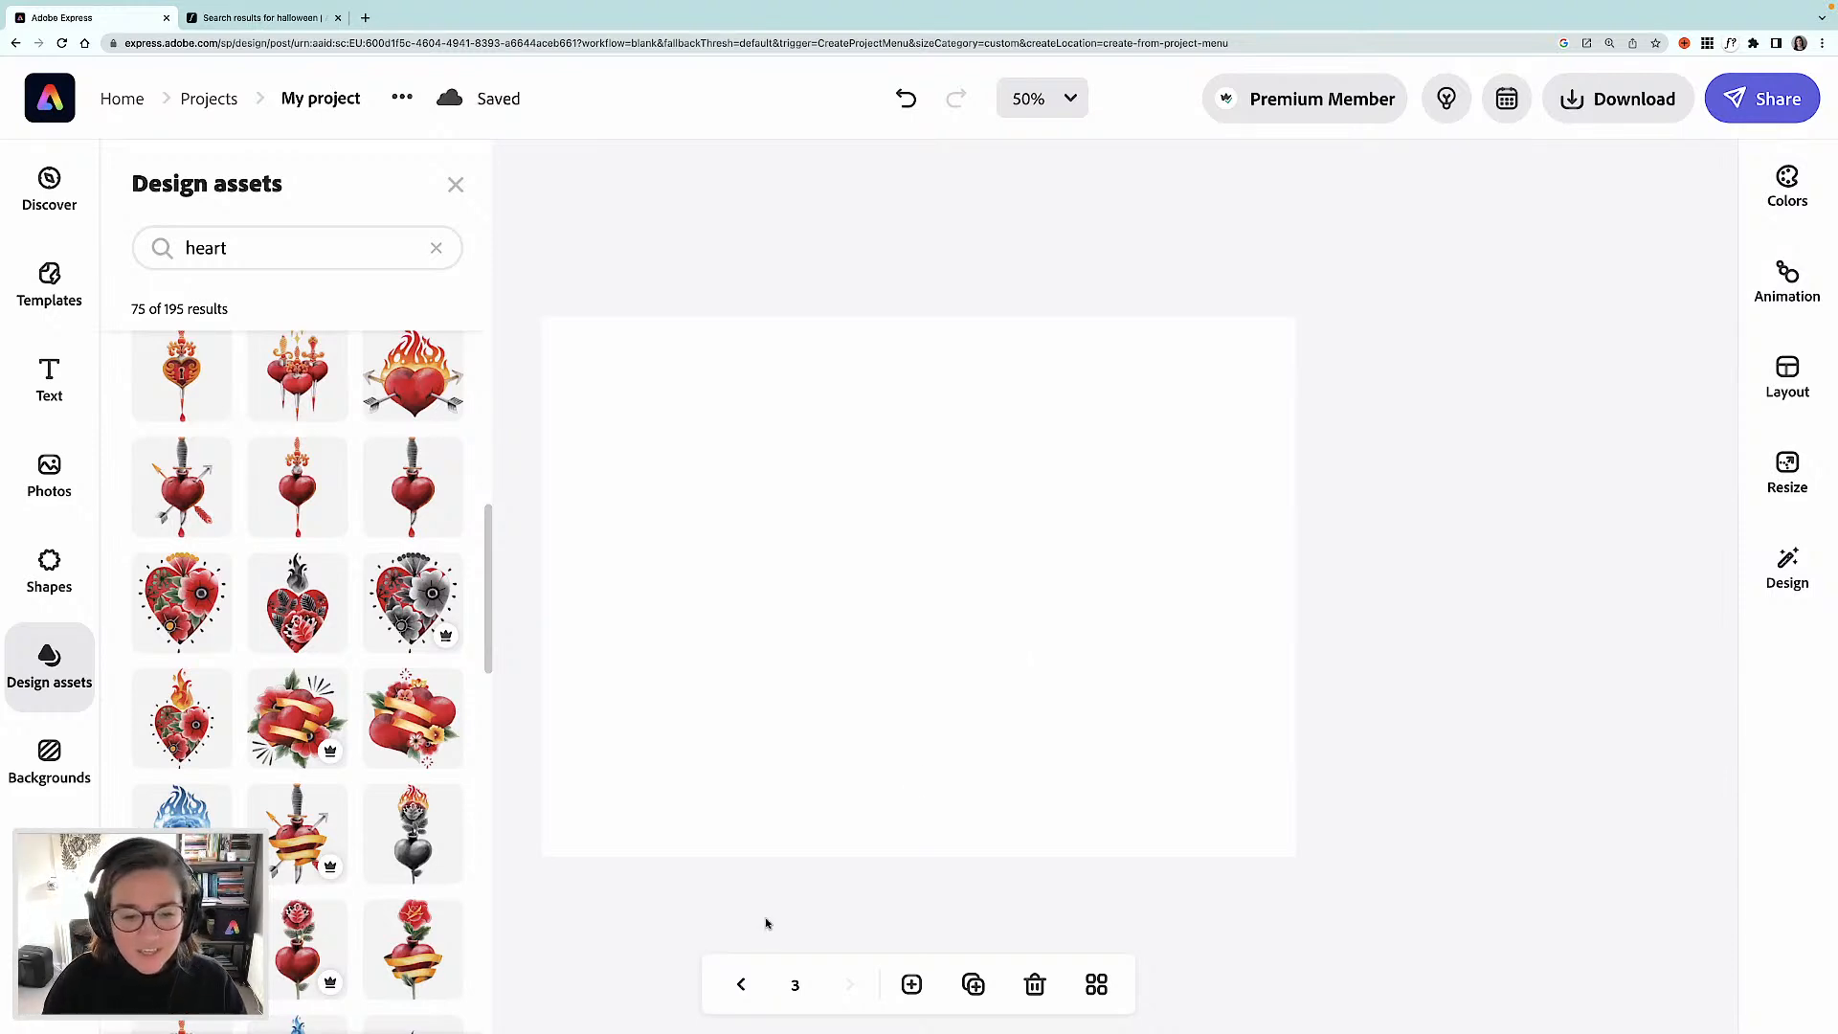
# - On page 1, shift the grey-flowered heart near the lower edge slightly right and down, and tilt it slightly counter-clockwise
pyautogui.click(742, 985)
pyautogui.click(743, 985)
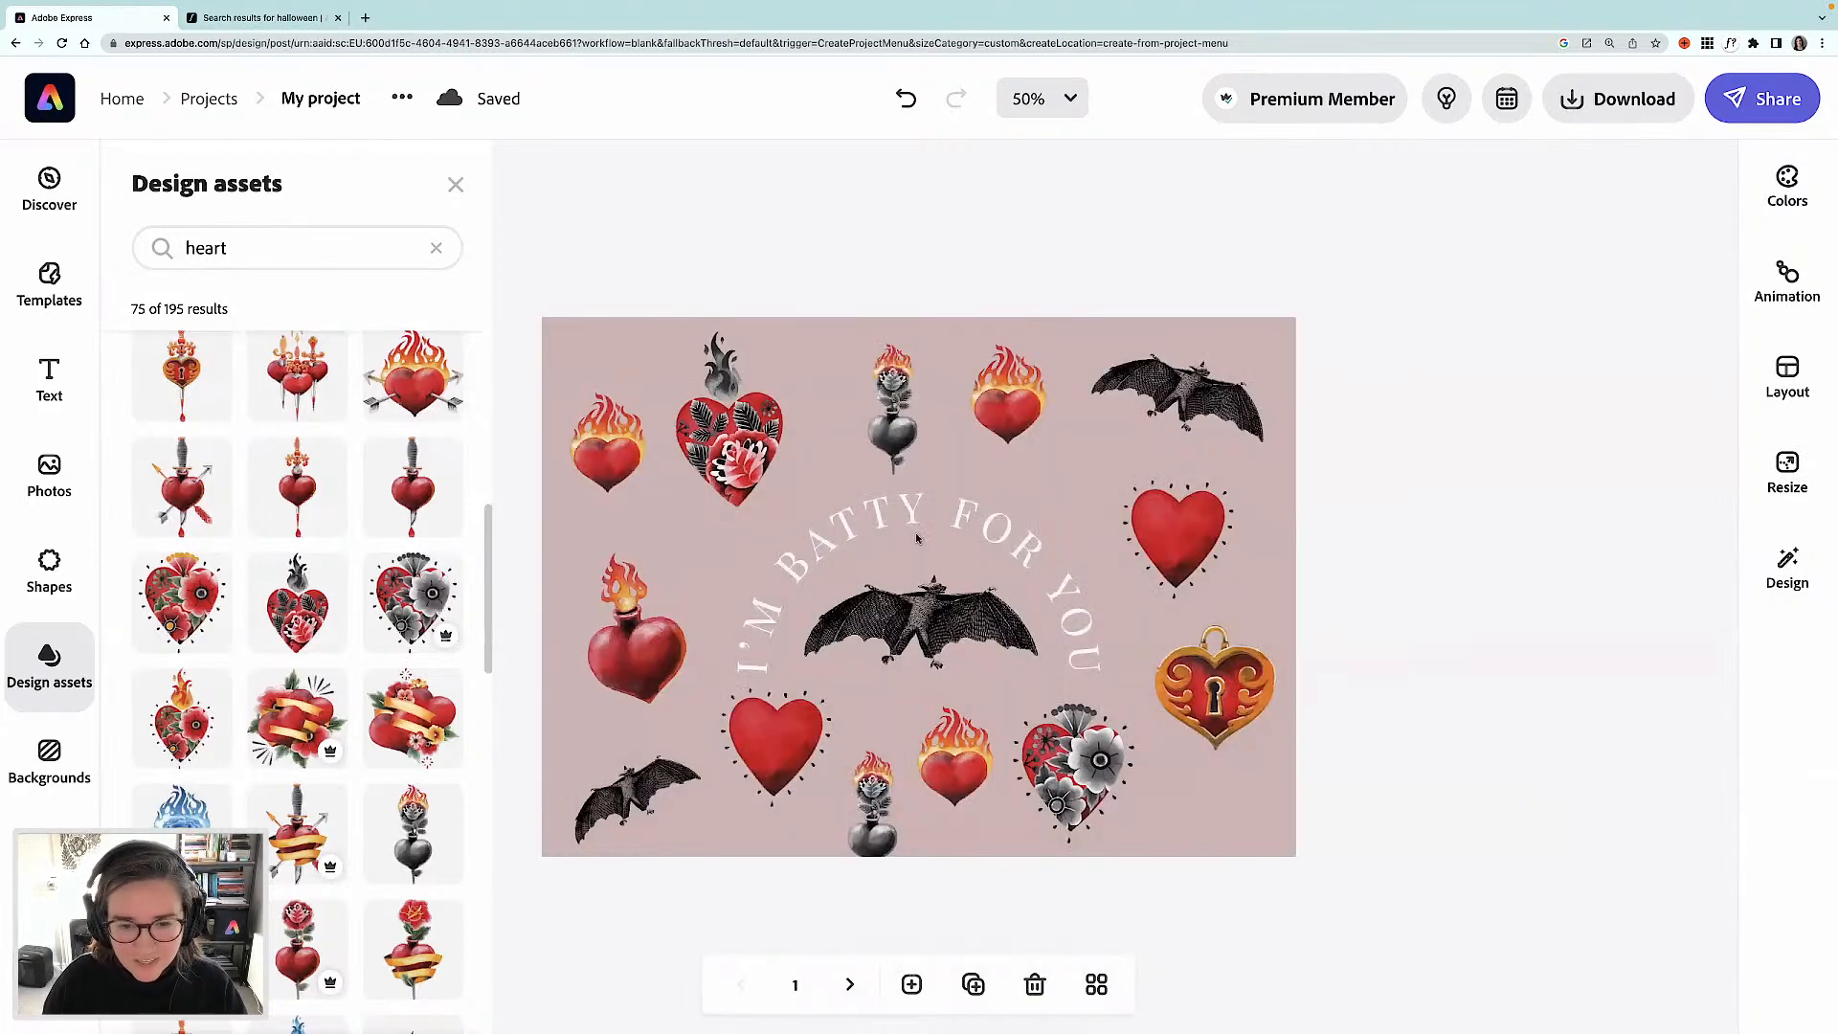
pyautogui.moveTo(1068, 766); pyautogui.dragTo(1081, 774)
pyautogui.moveTo(1095, 874); pyautogui.dragTo(1115, 874)
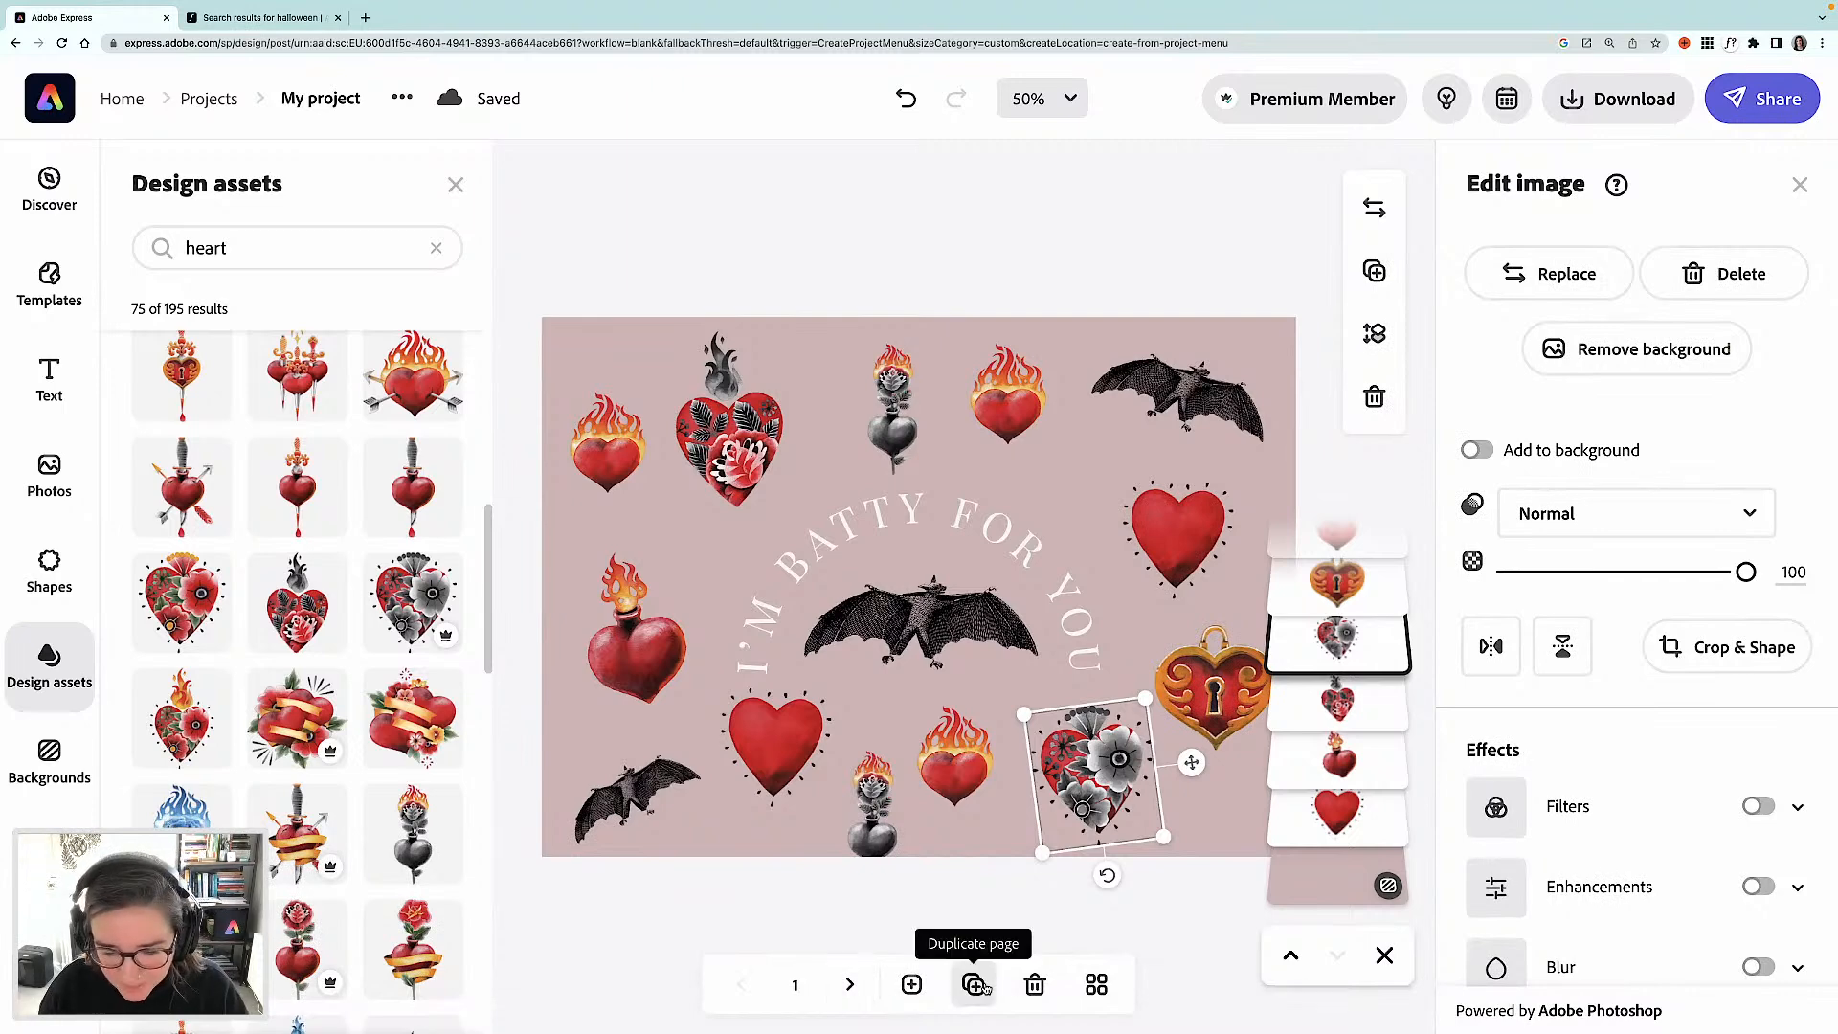
# - Return to the blank third page and search the Adobe Stock photos for "matcha"
pyautogui.click(851, 986)
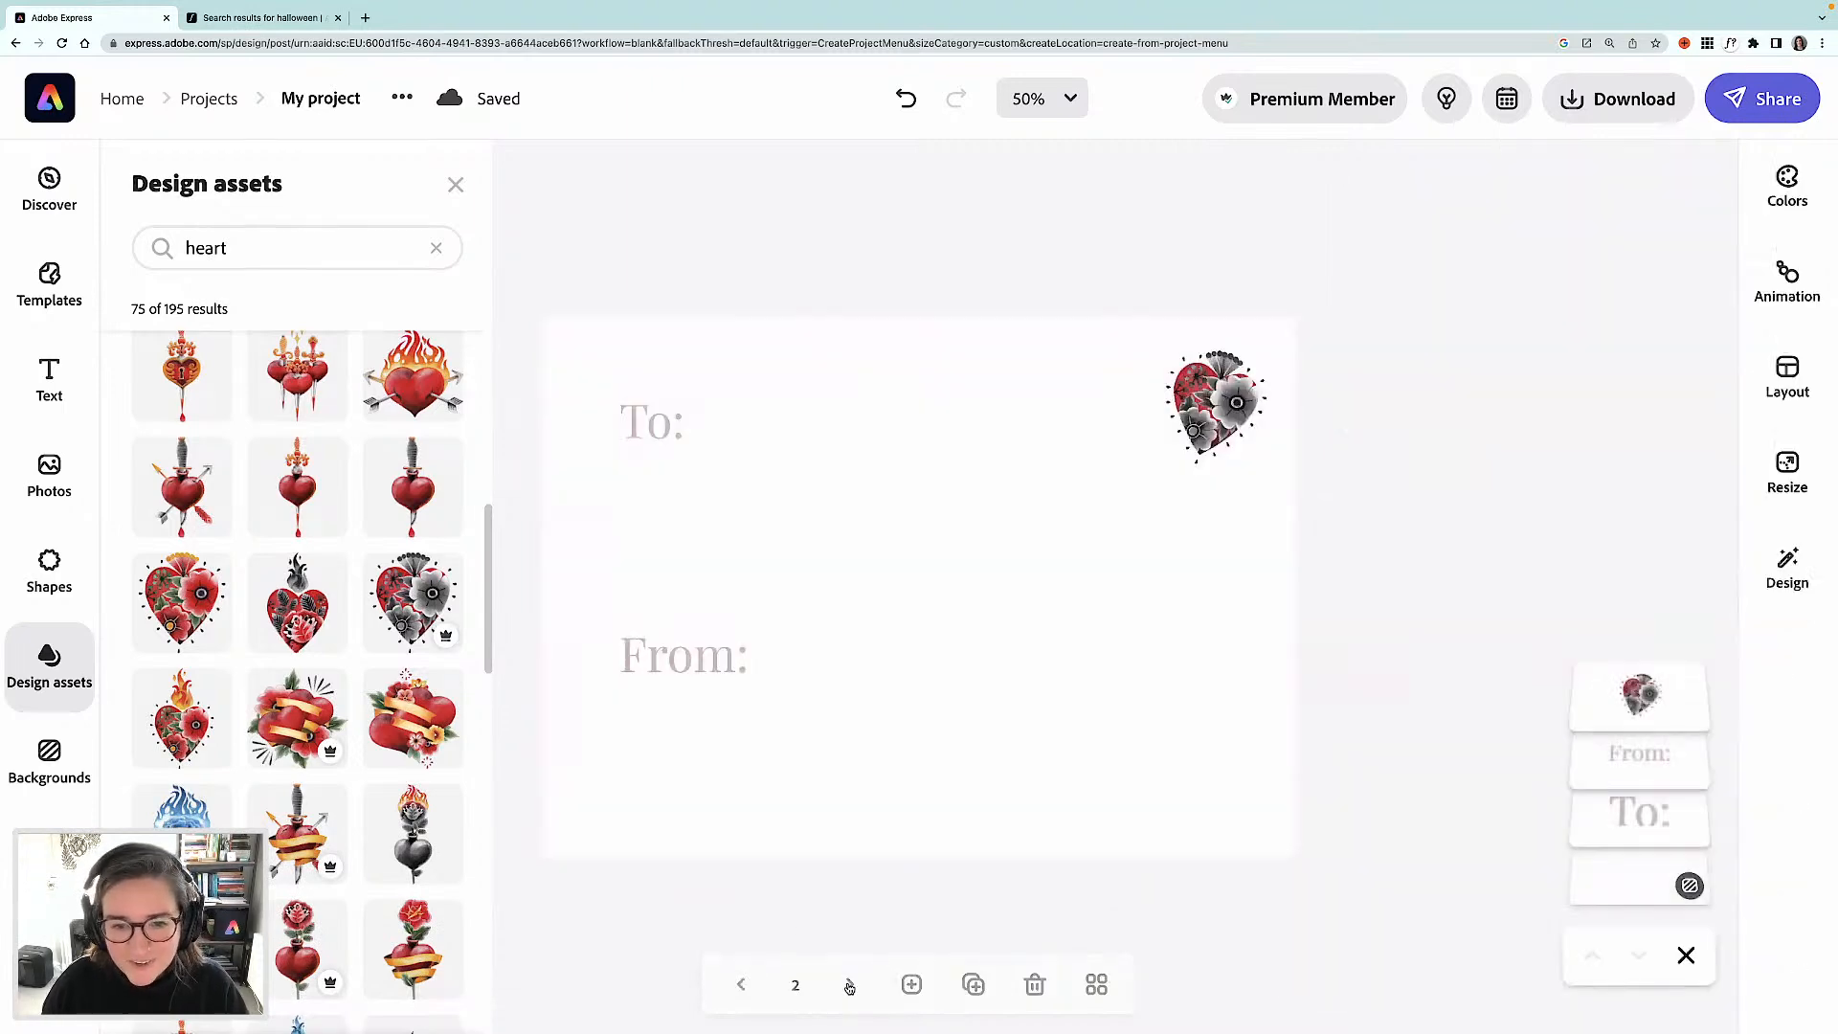
pyautogui.click(848, 986)
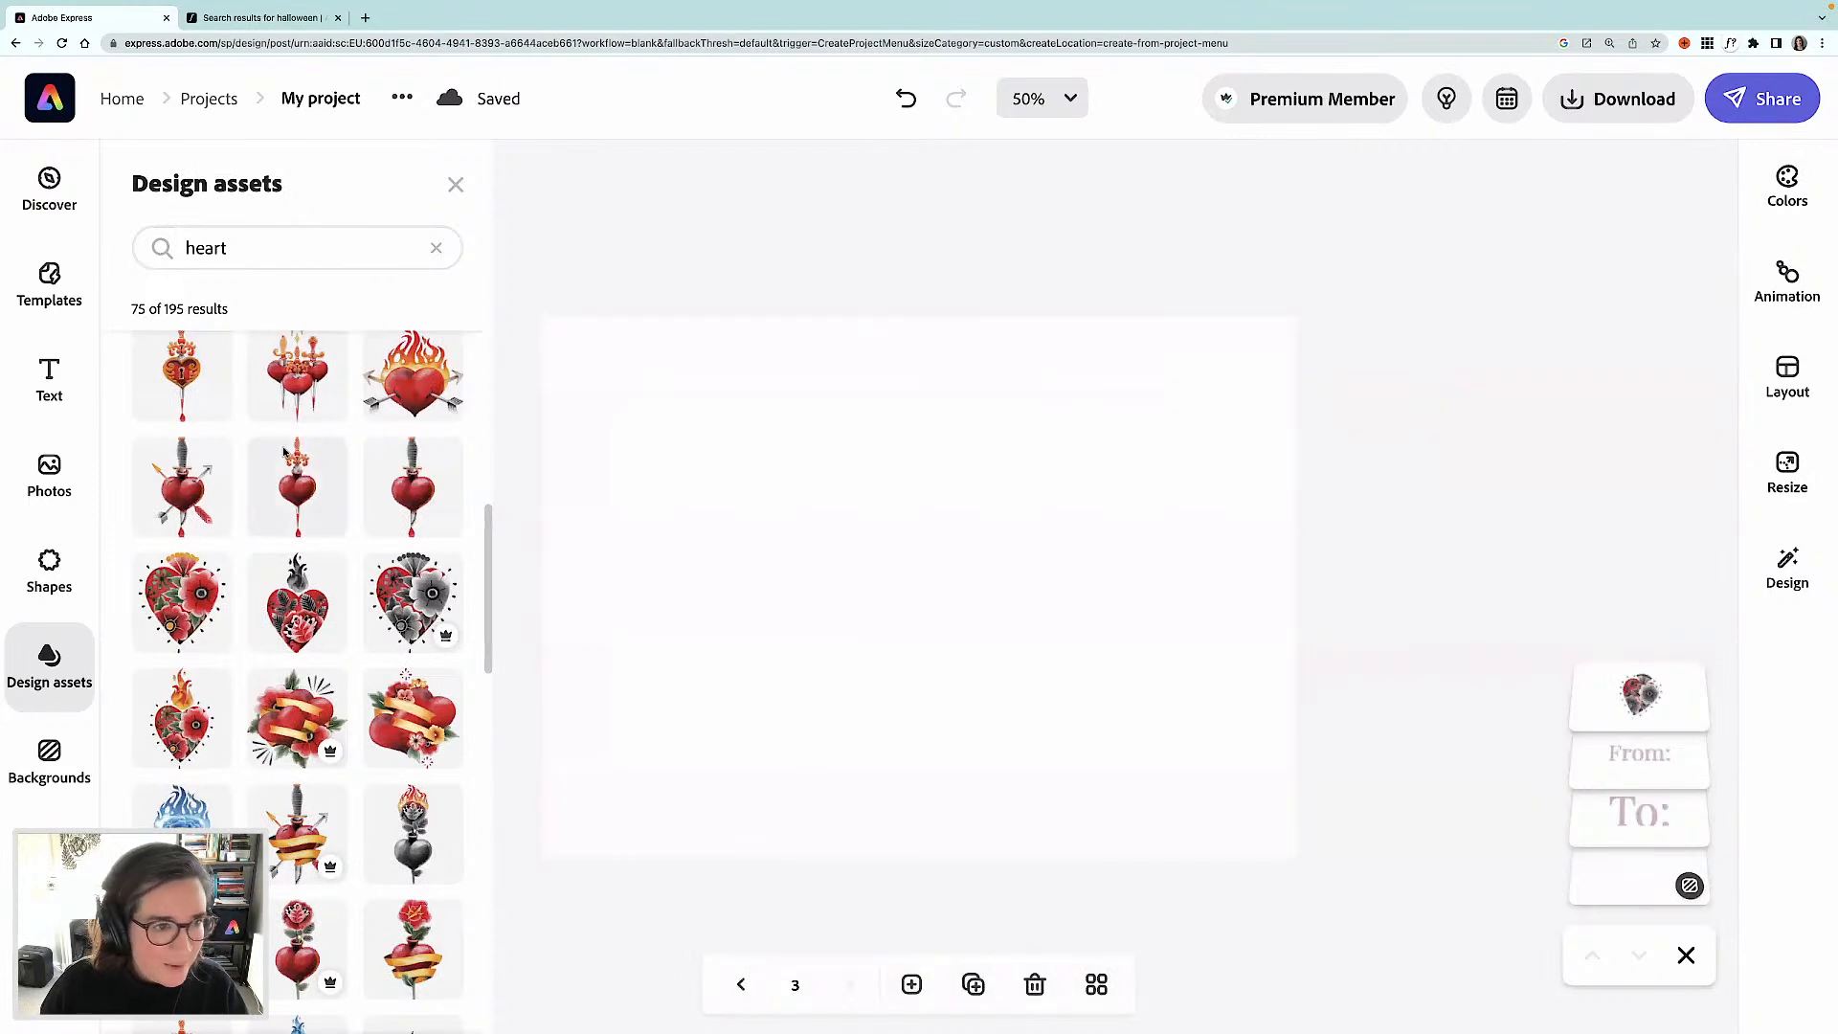
pyautogui.click(438, 250)
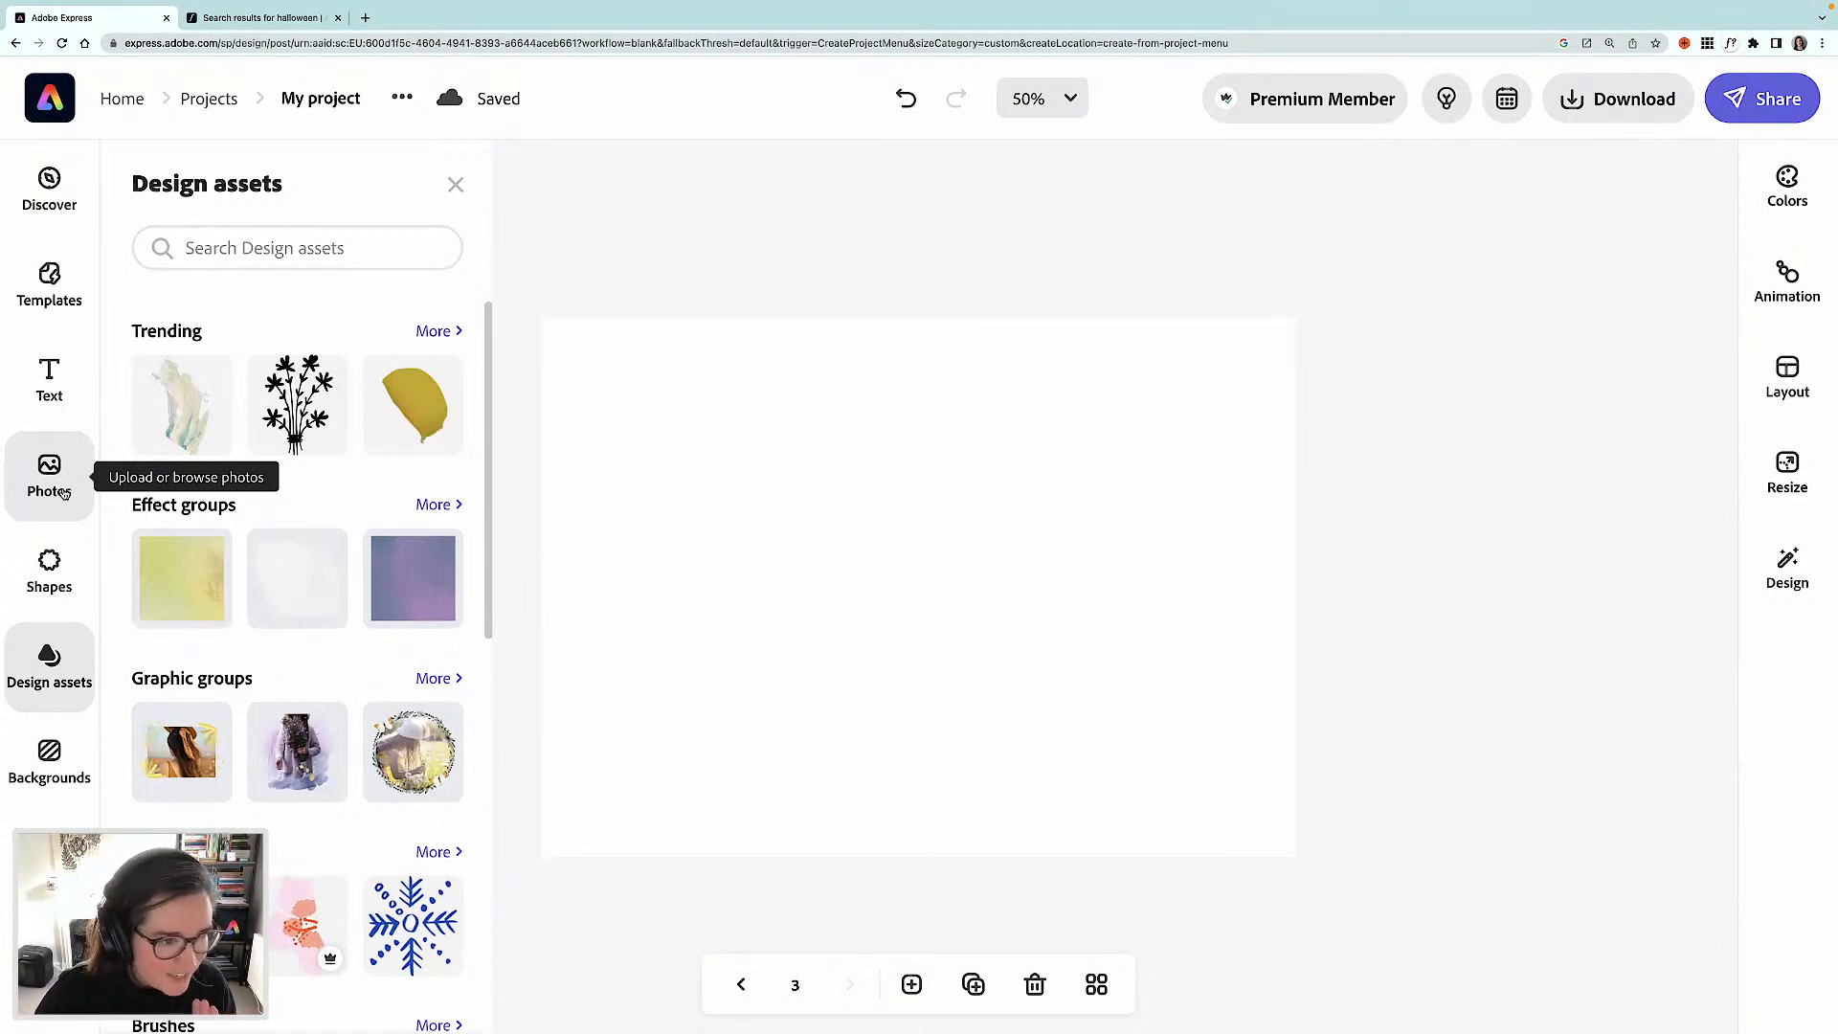
pyautogui.click(64, 493)
pyautogui.click(241, 327)
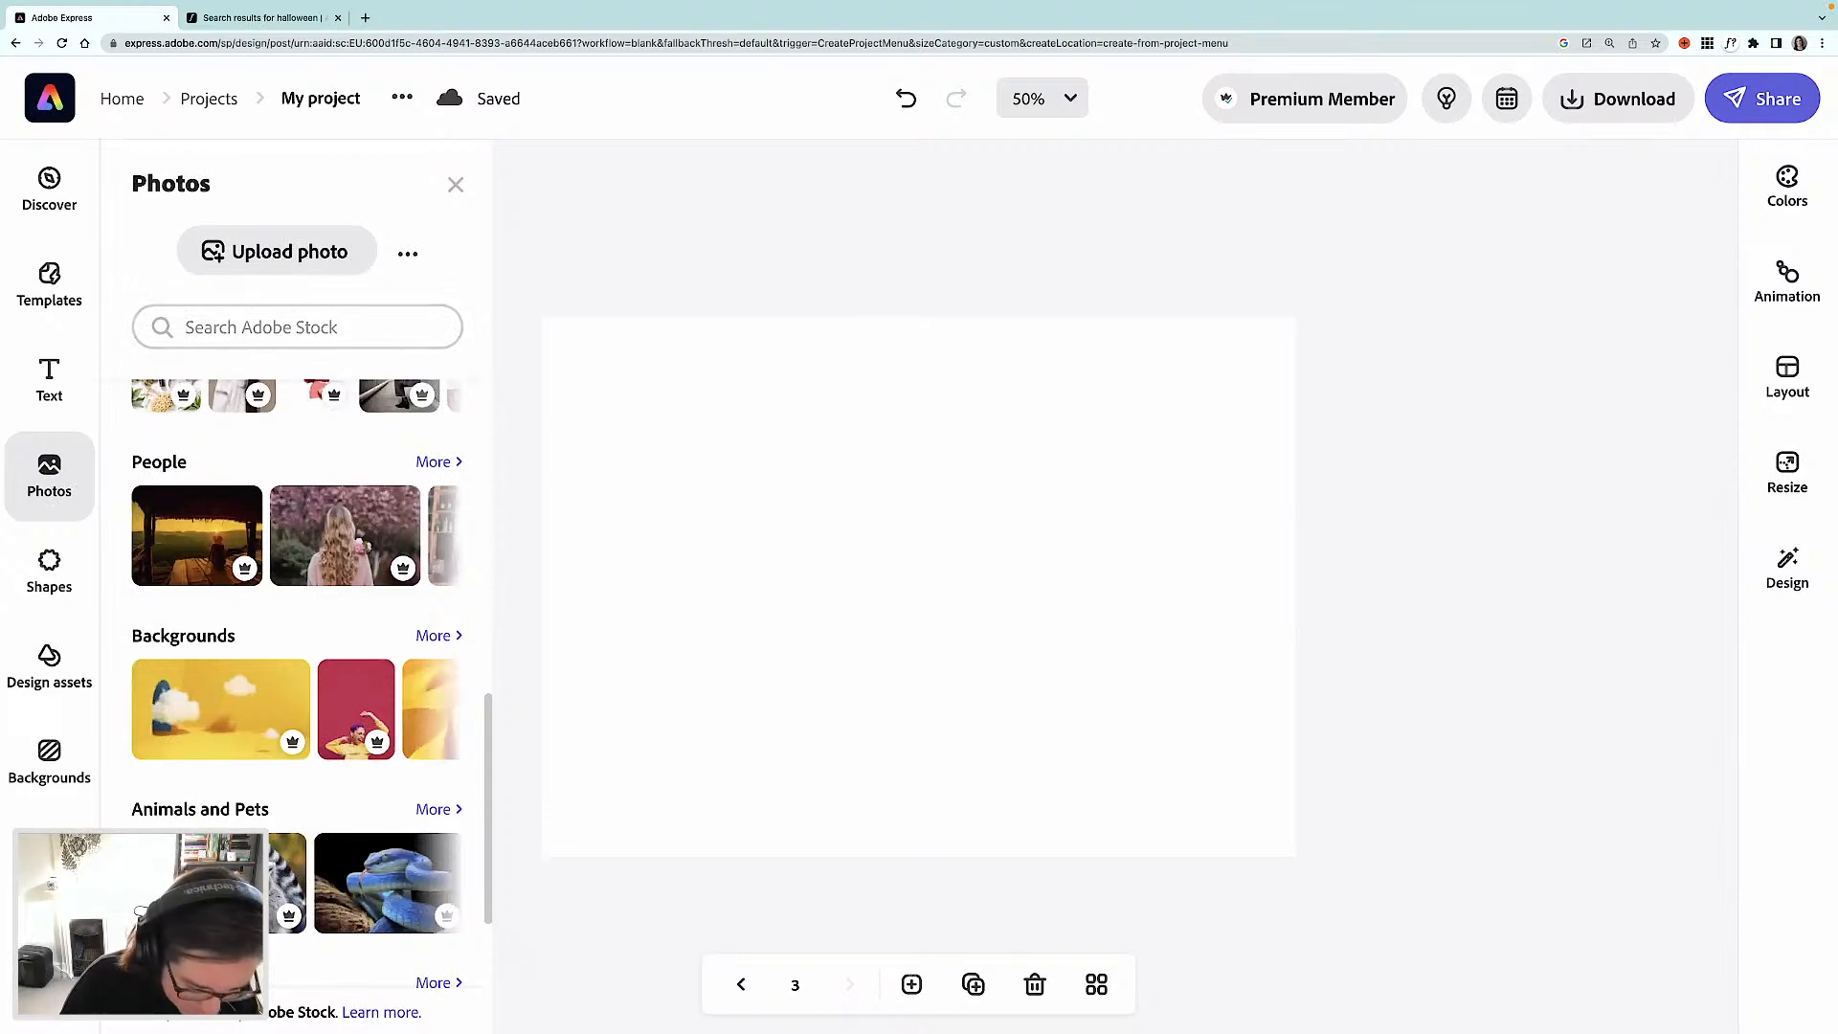
pyautogui.write('matcha')
pyautogui.press('Return')
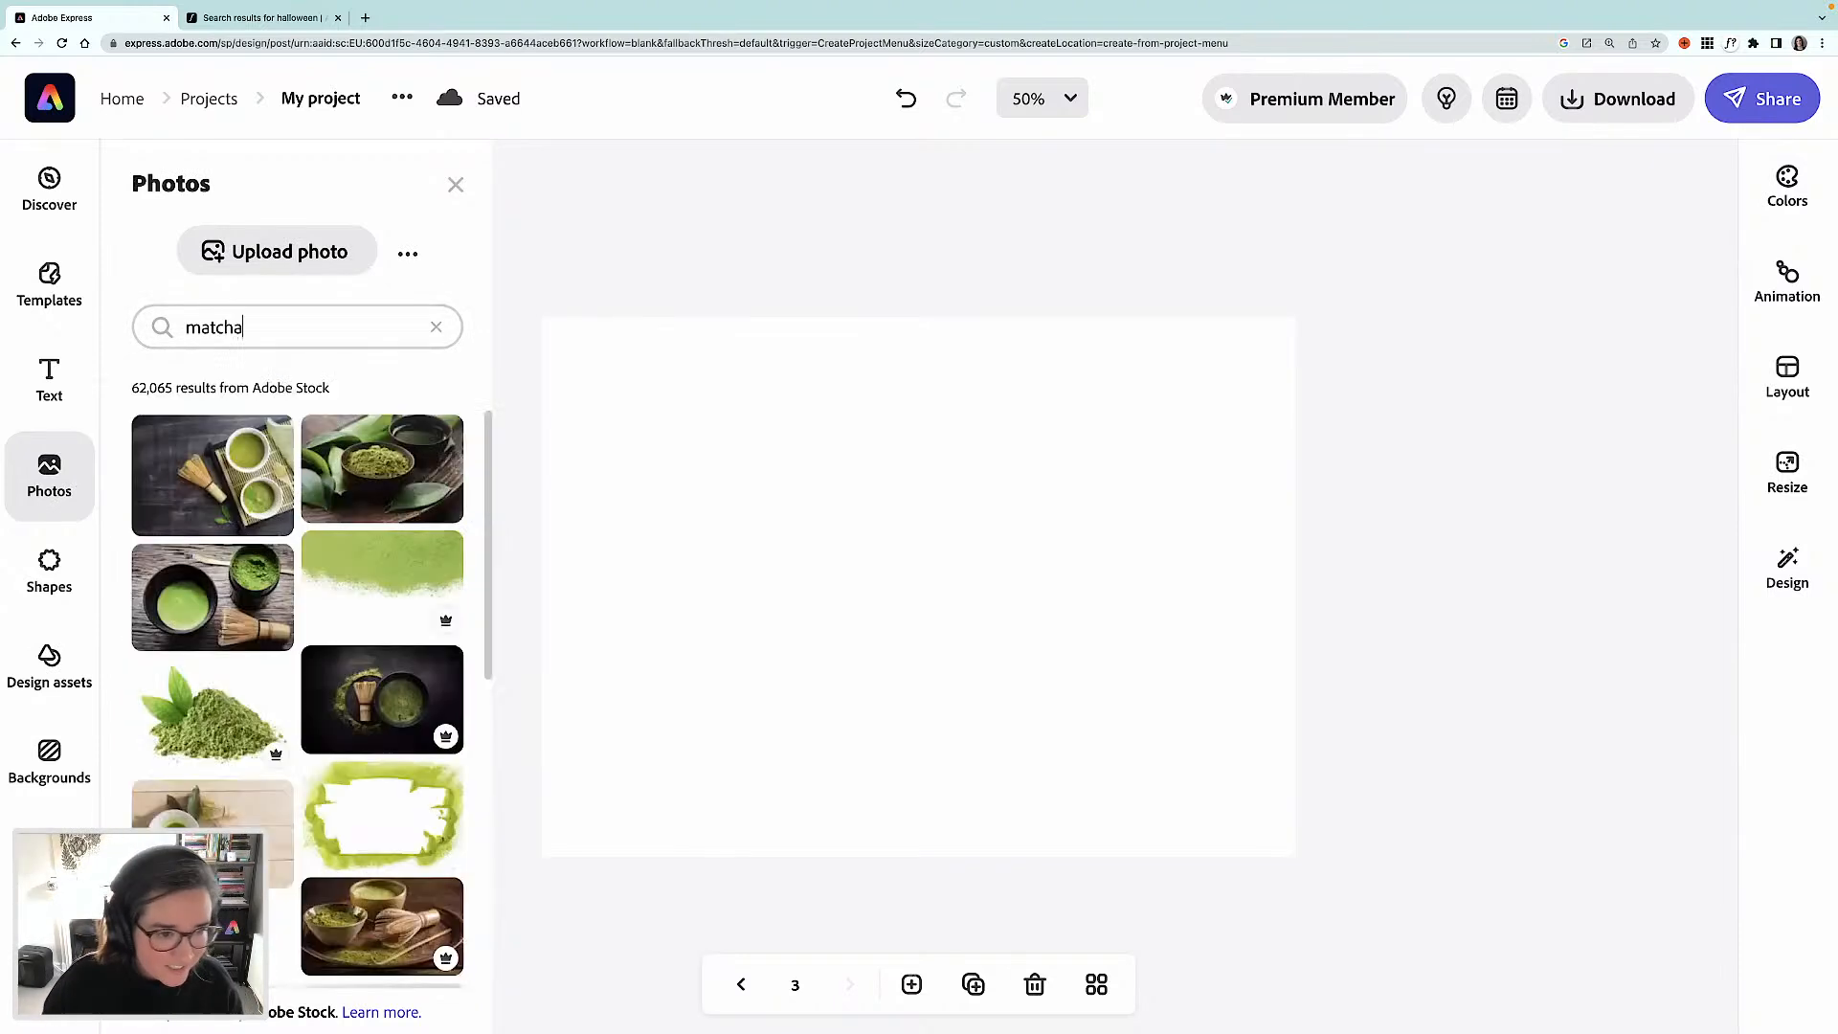
# - Browse the matcha photos and add the pink one with matcha cups, whisks and gold spoons to the page
pyautogui.scroll(-2, 359, 622)
pyautogui.scroll(-7, 355, 611)
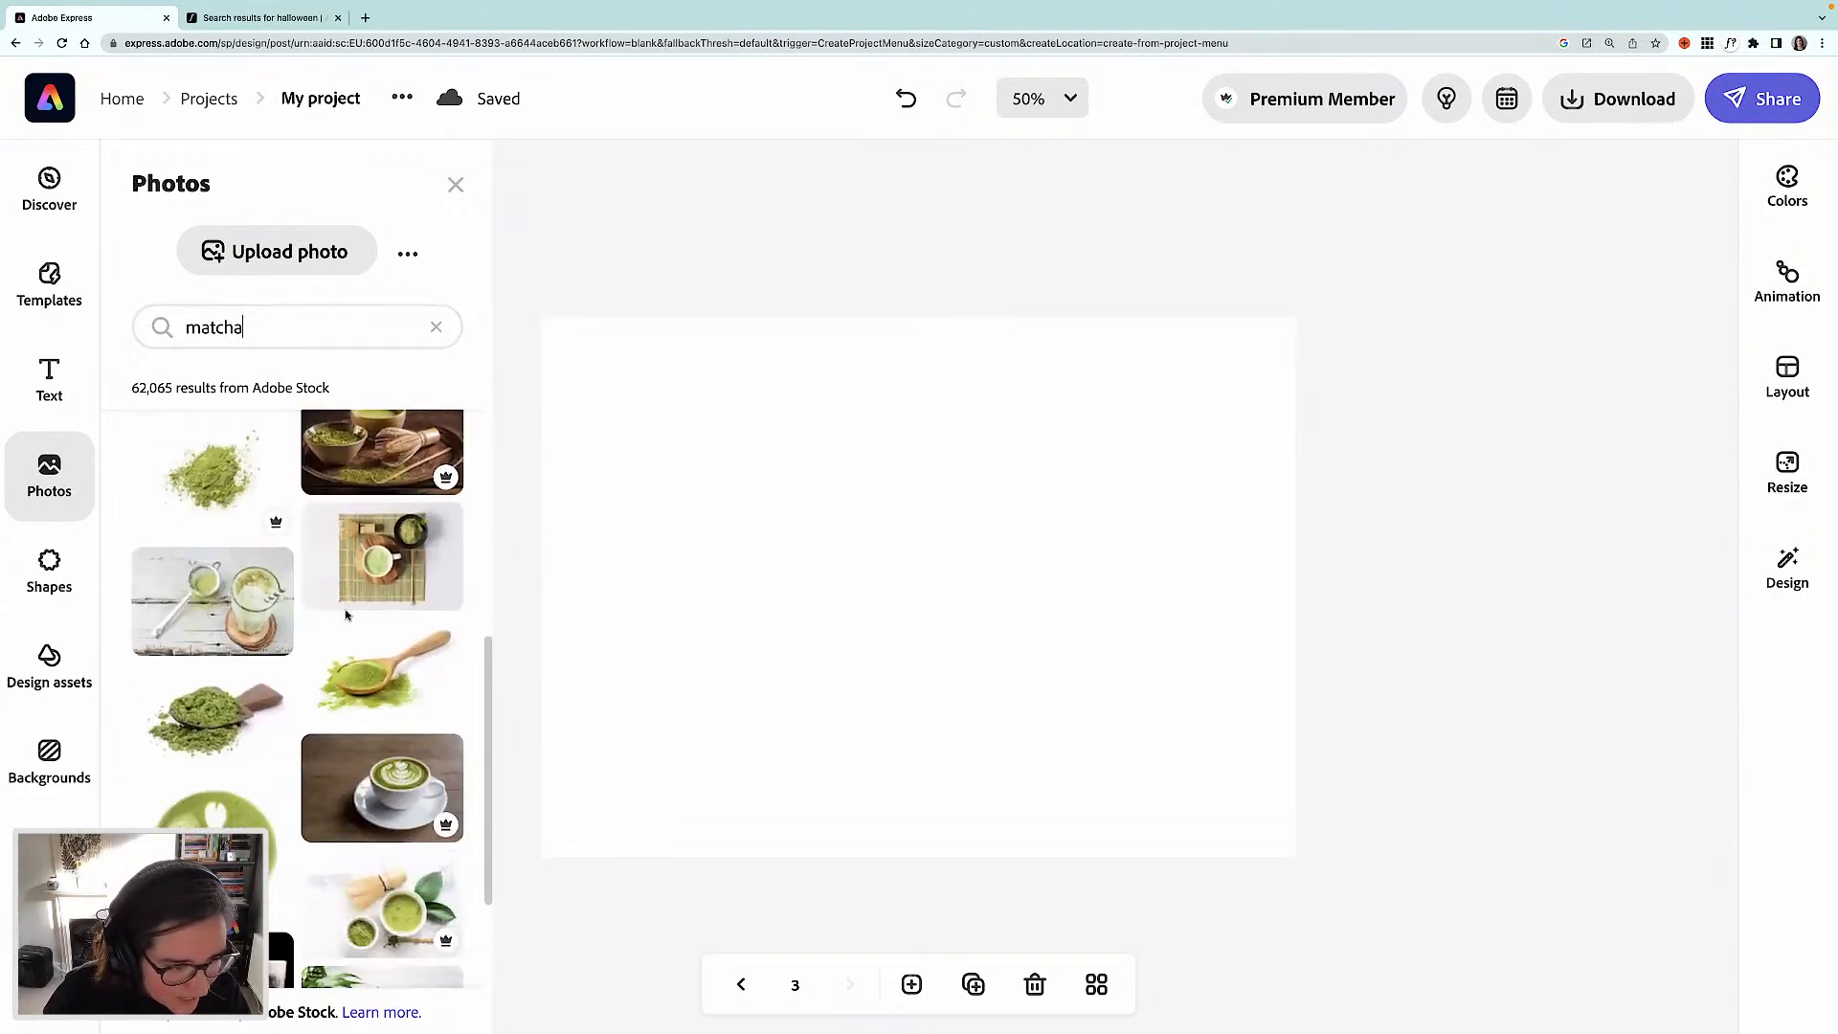
pyautogui.scroll(-2, 346, 615)
pyautogui.scroll(-3, 345, 615)
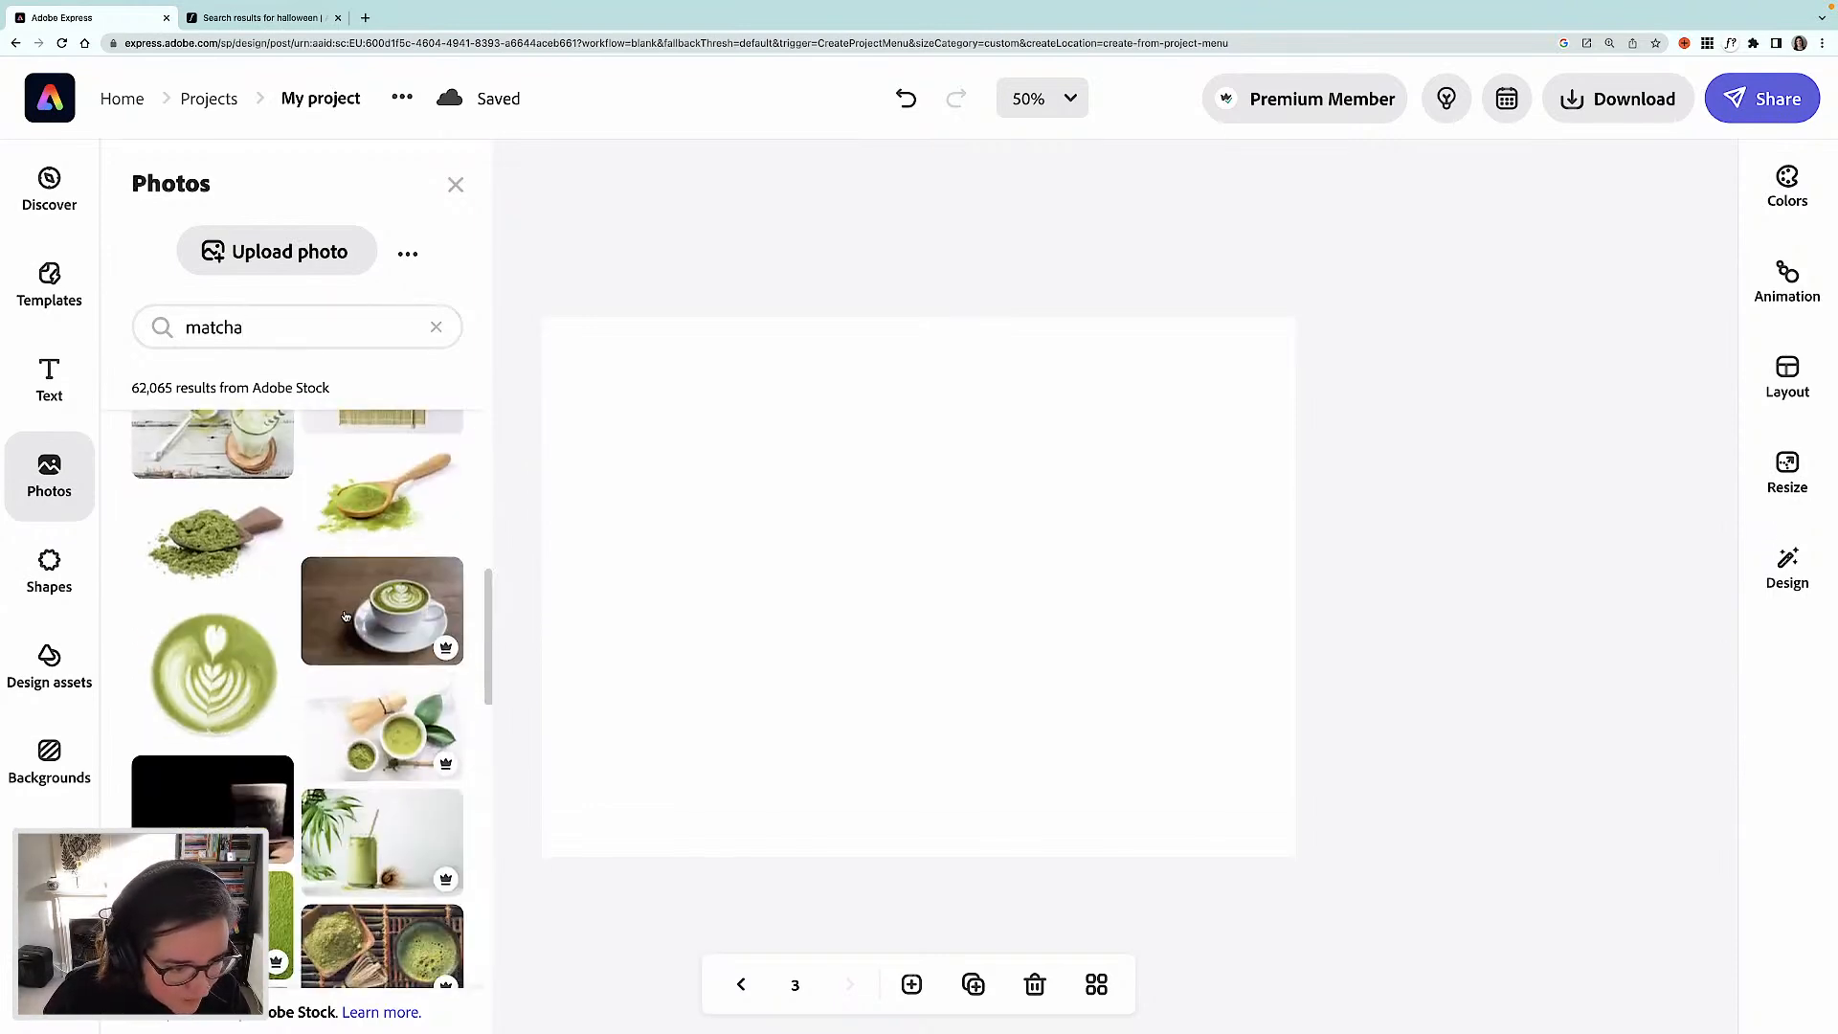
pyautogui.scroll(-3, 347, 616)
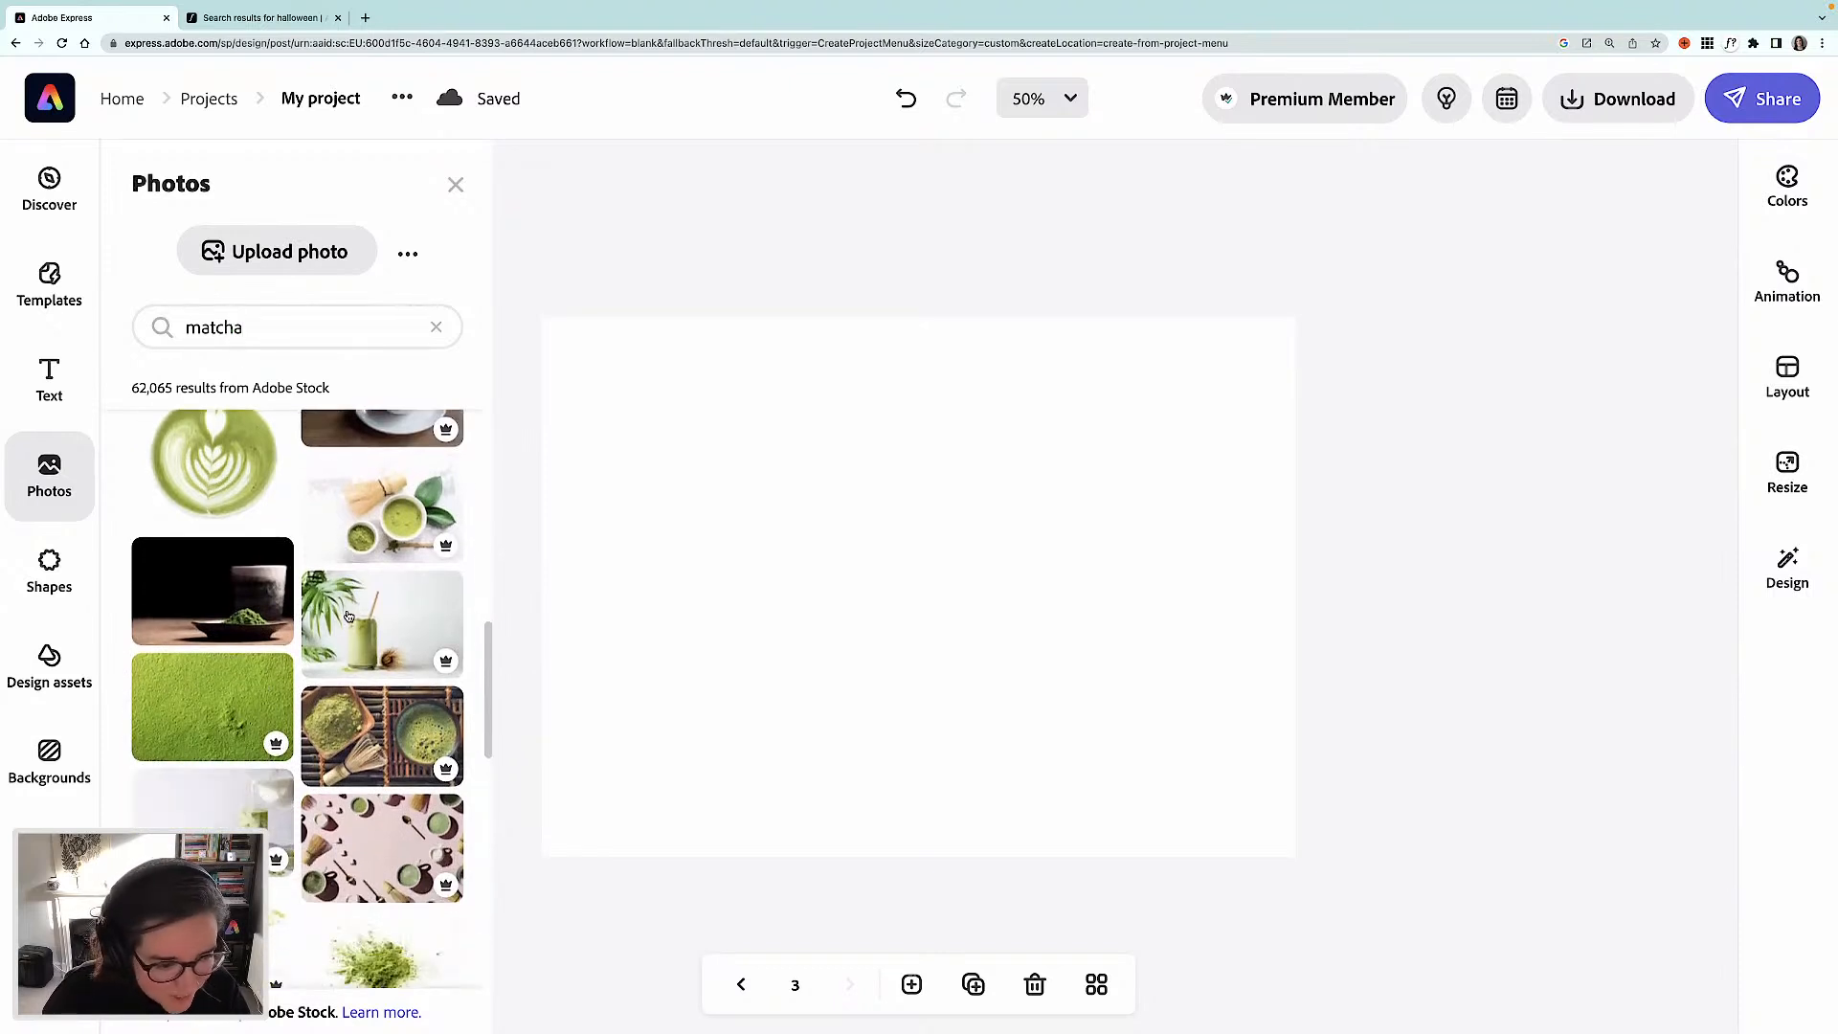
pyautogui.scroll(-4, 348, 616)
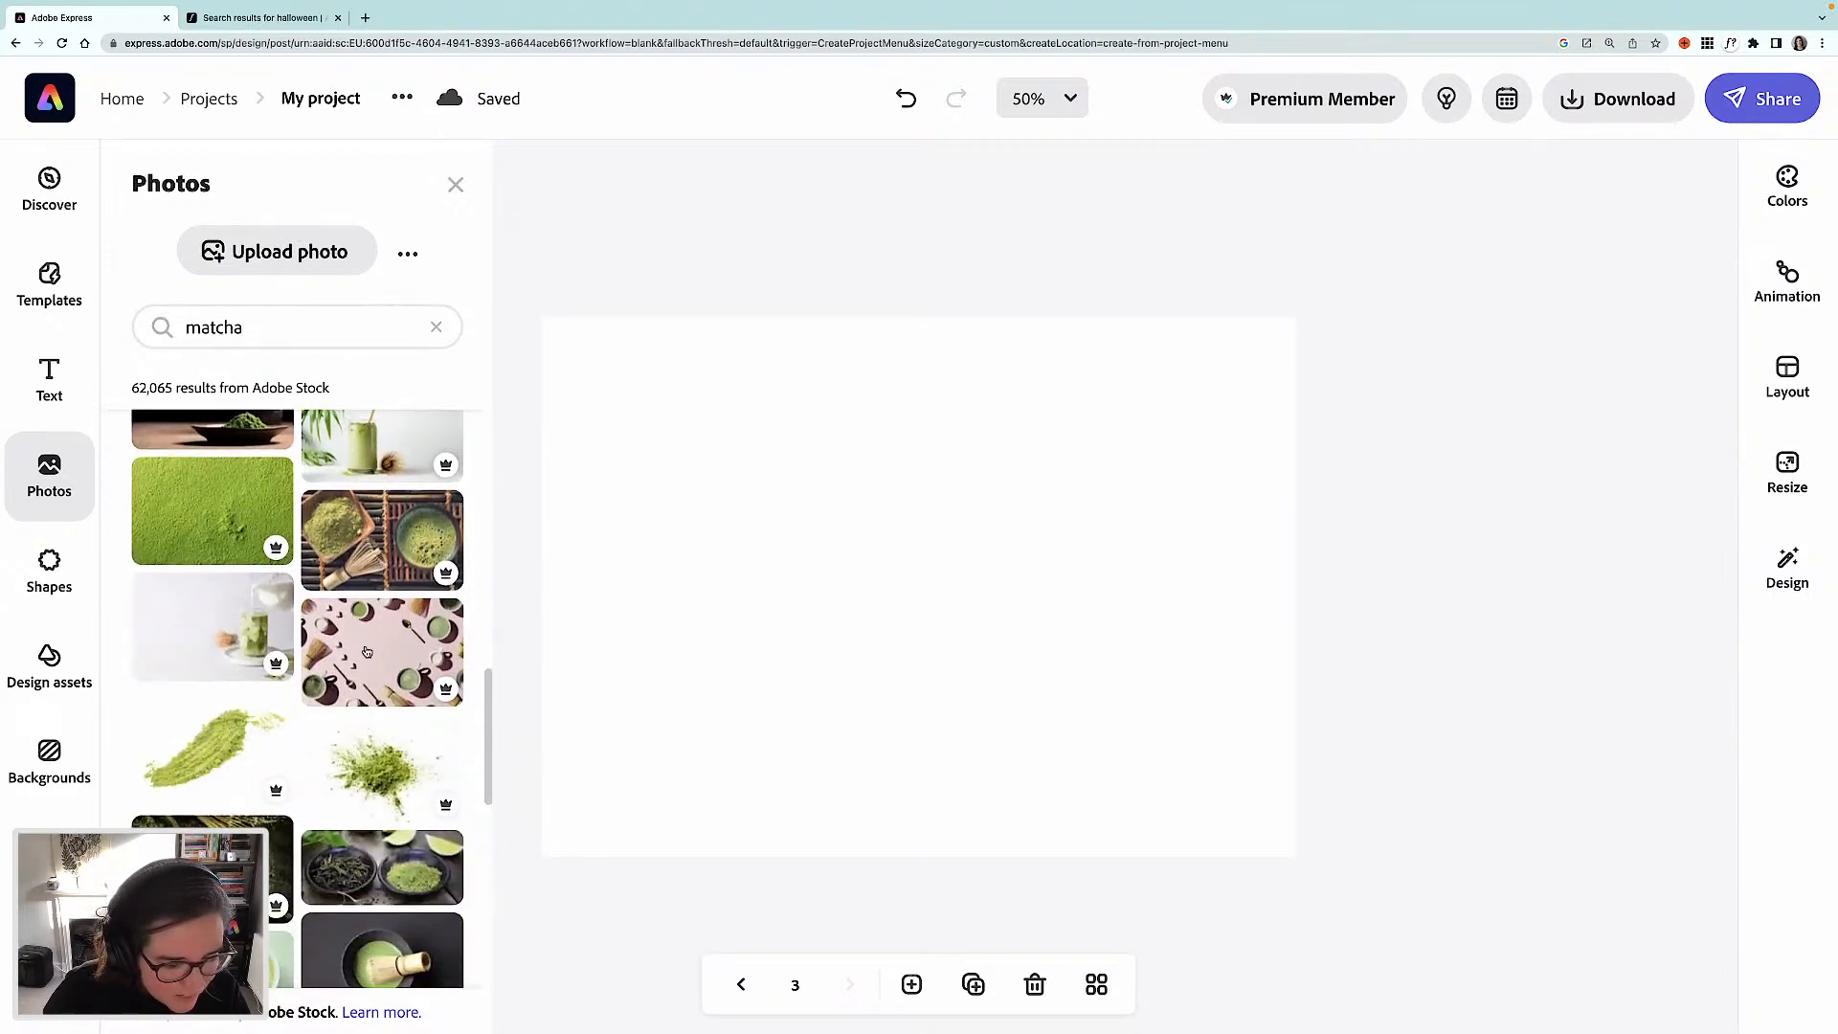
pyautogui.scroll(-1, 369, 652)
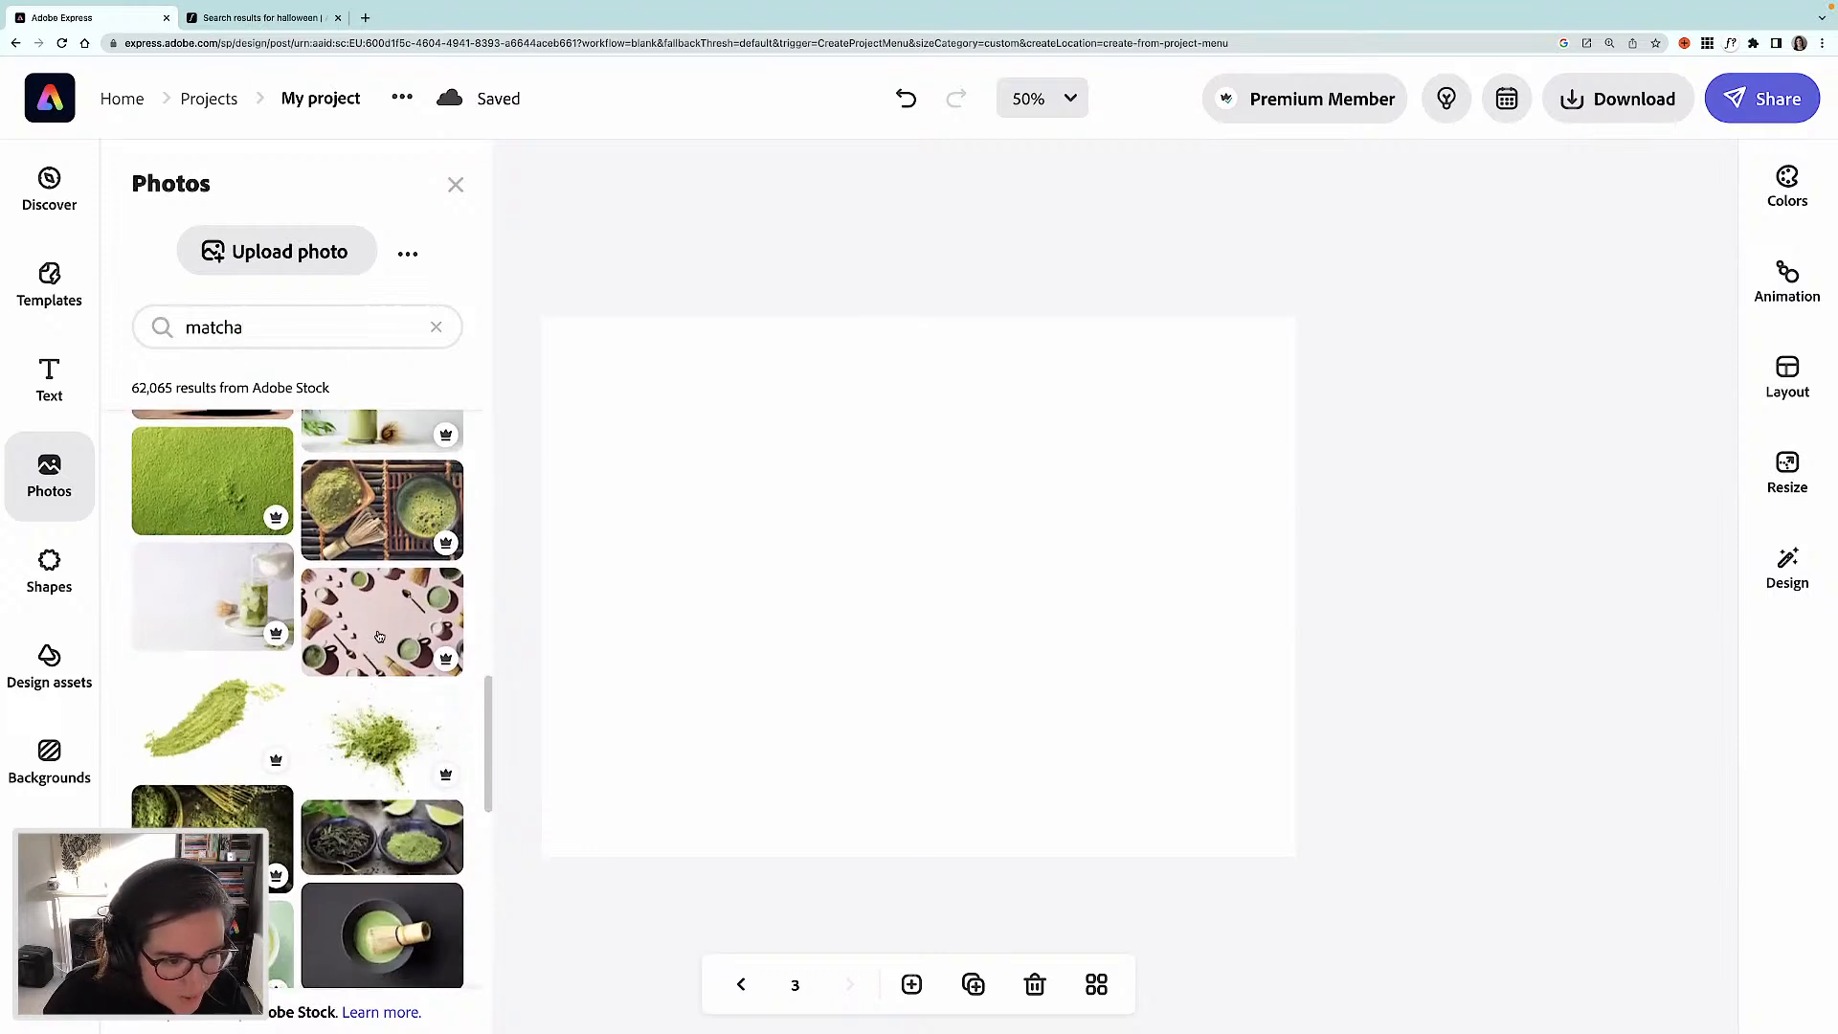
pyautogui.click(389, 627)
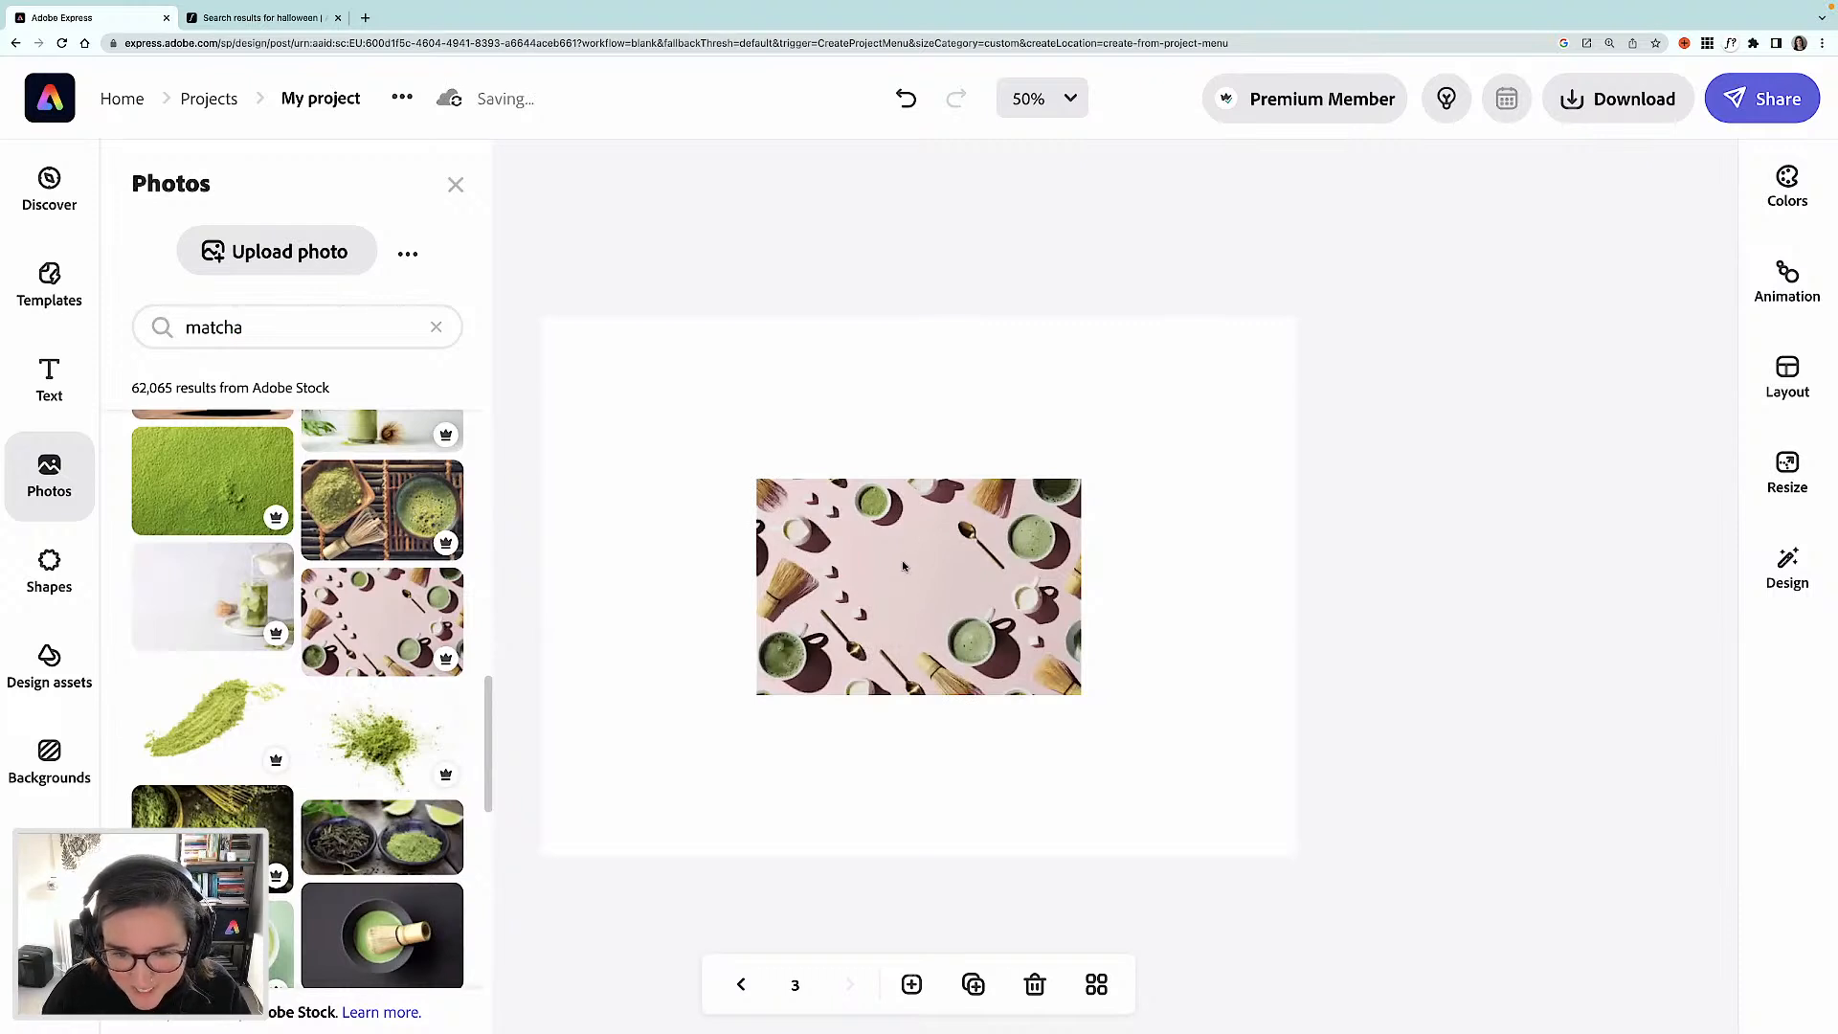
# - Enlarge the matcha photo to cover the whole page and centre it horizontally
pyautogui.click(955, 600)
pyautogui.moveTo(954, 599); pyautogui.dragTo(740, 438)
pyautogui.moveTo(865, 533); pyautogui.dragTo(1324, 934)
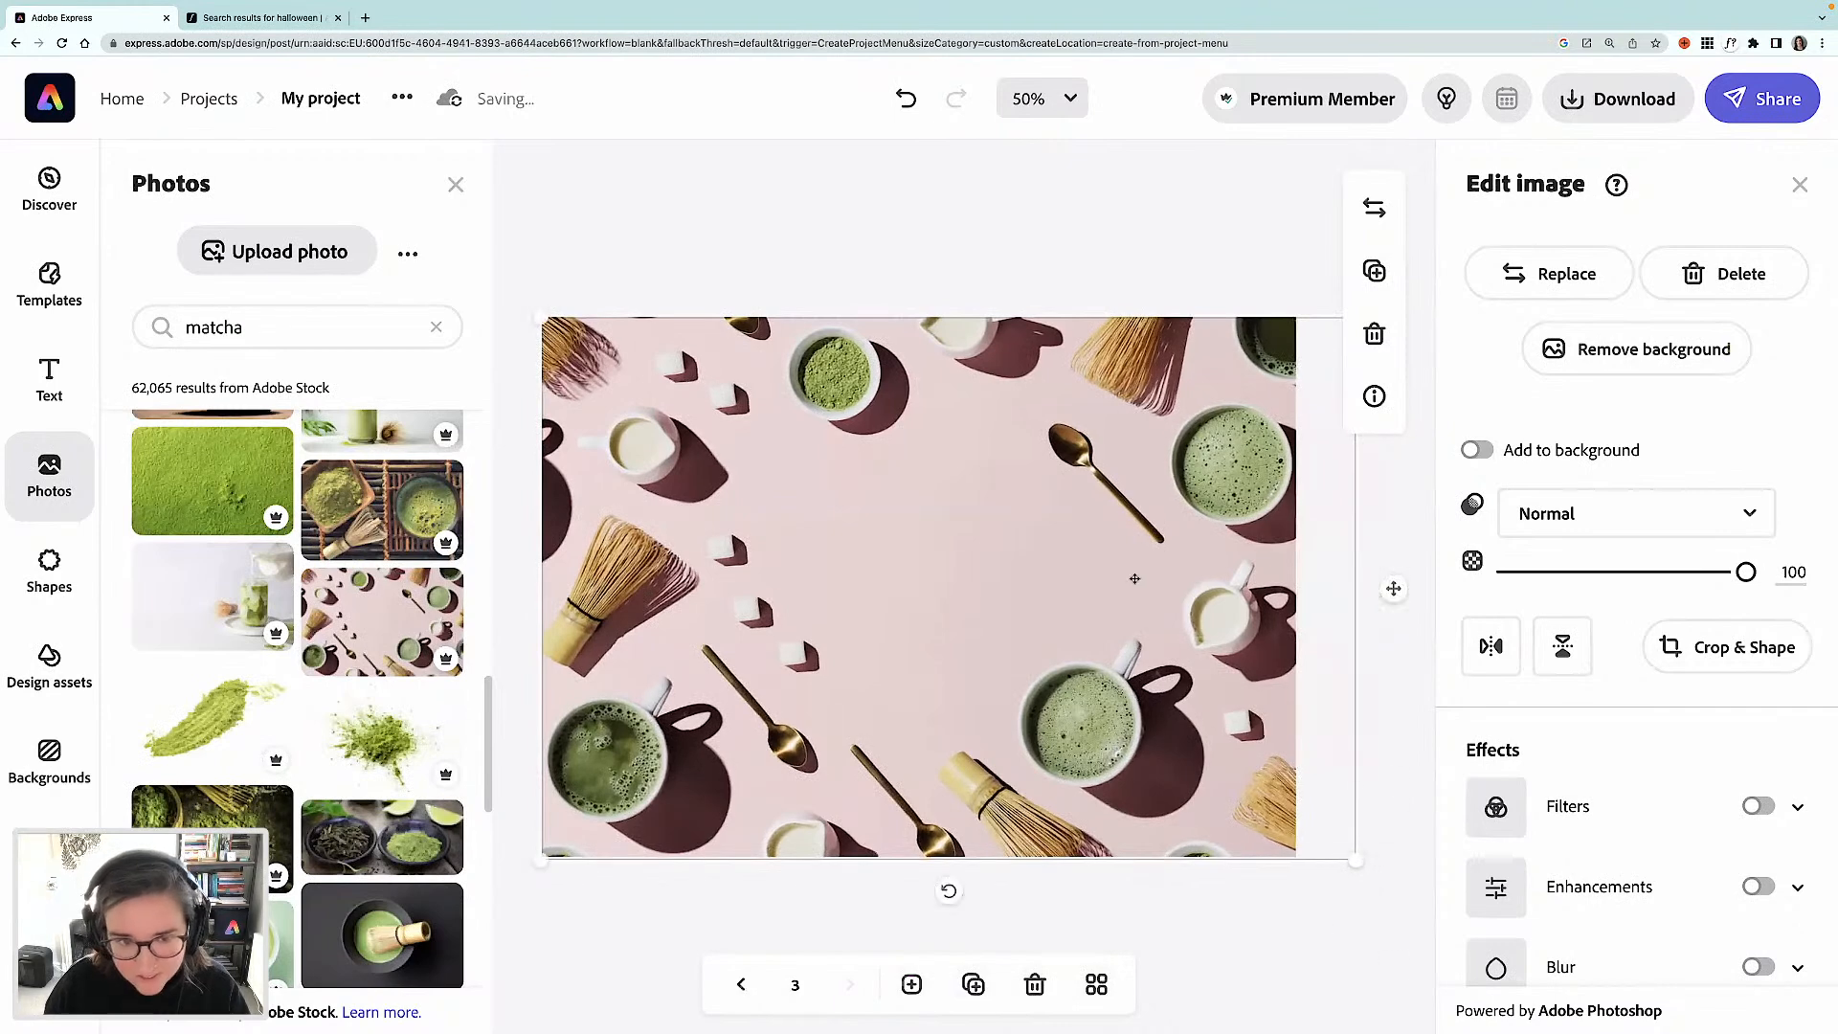
pyautogui.moveTo(1153, 571); pyautogui.dragTo(1133, 571)
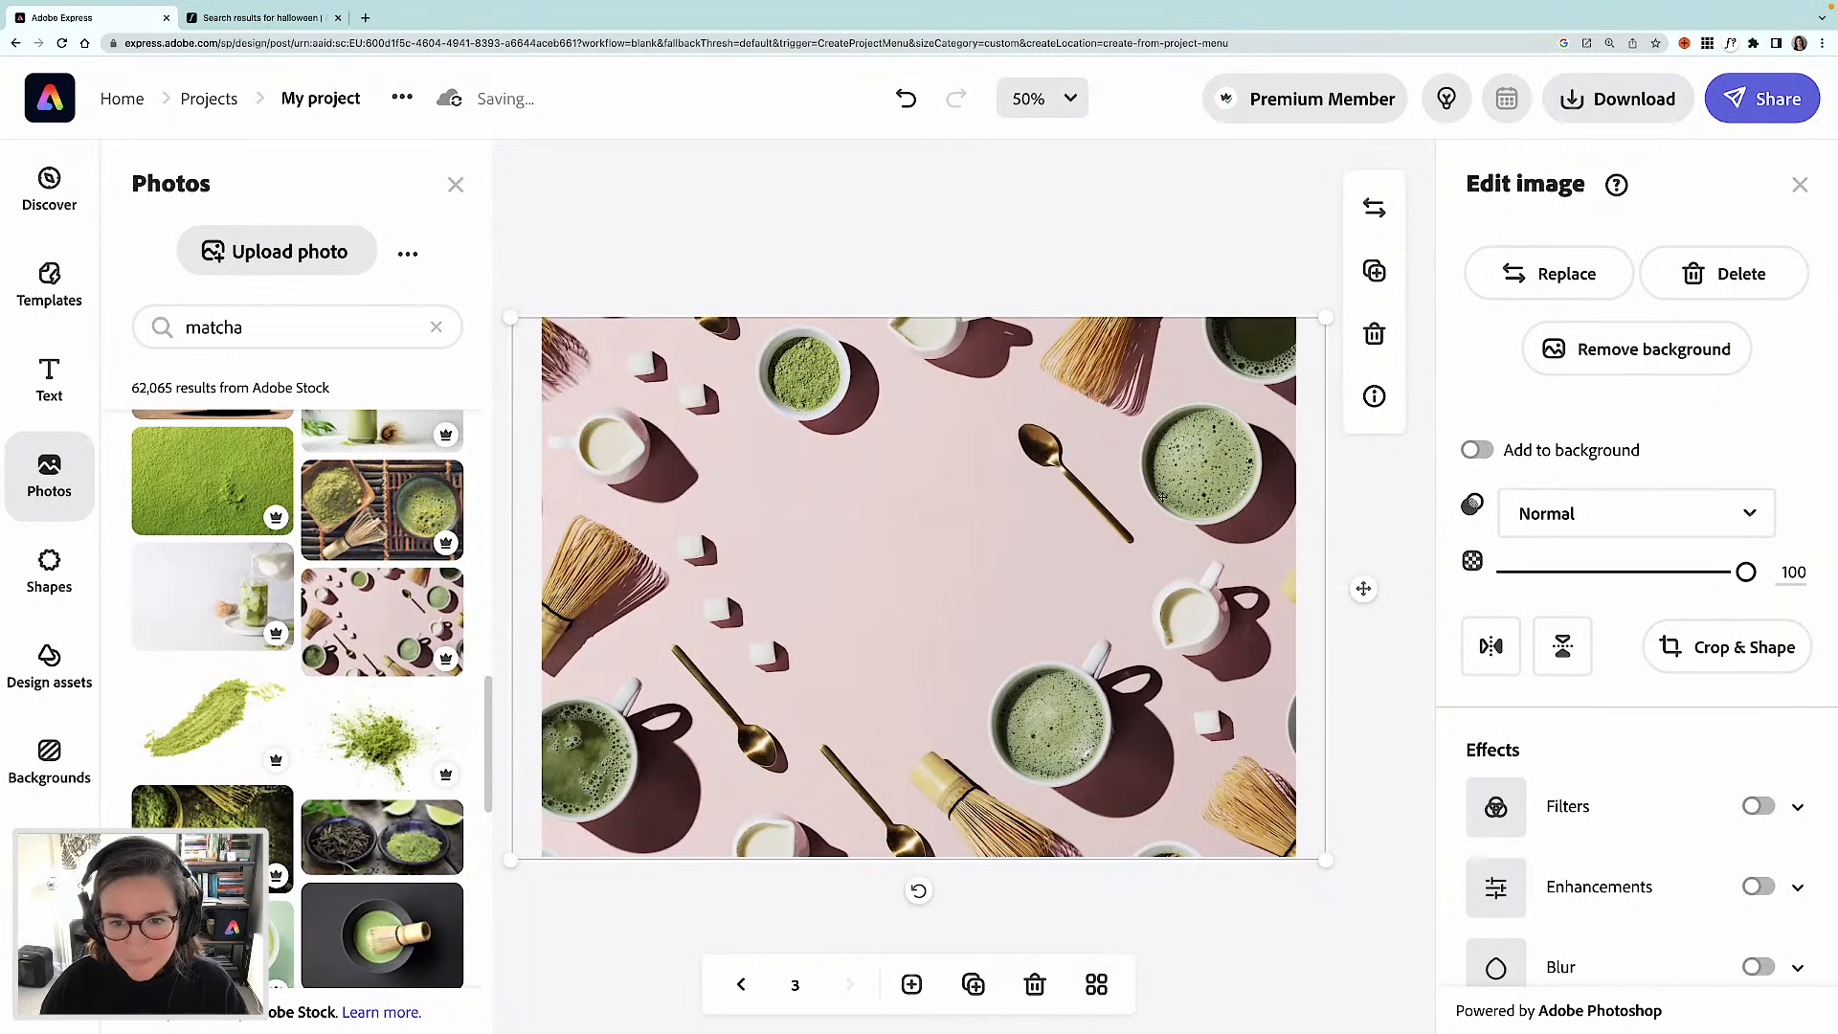
pyautogui.click(812, 282)
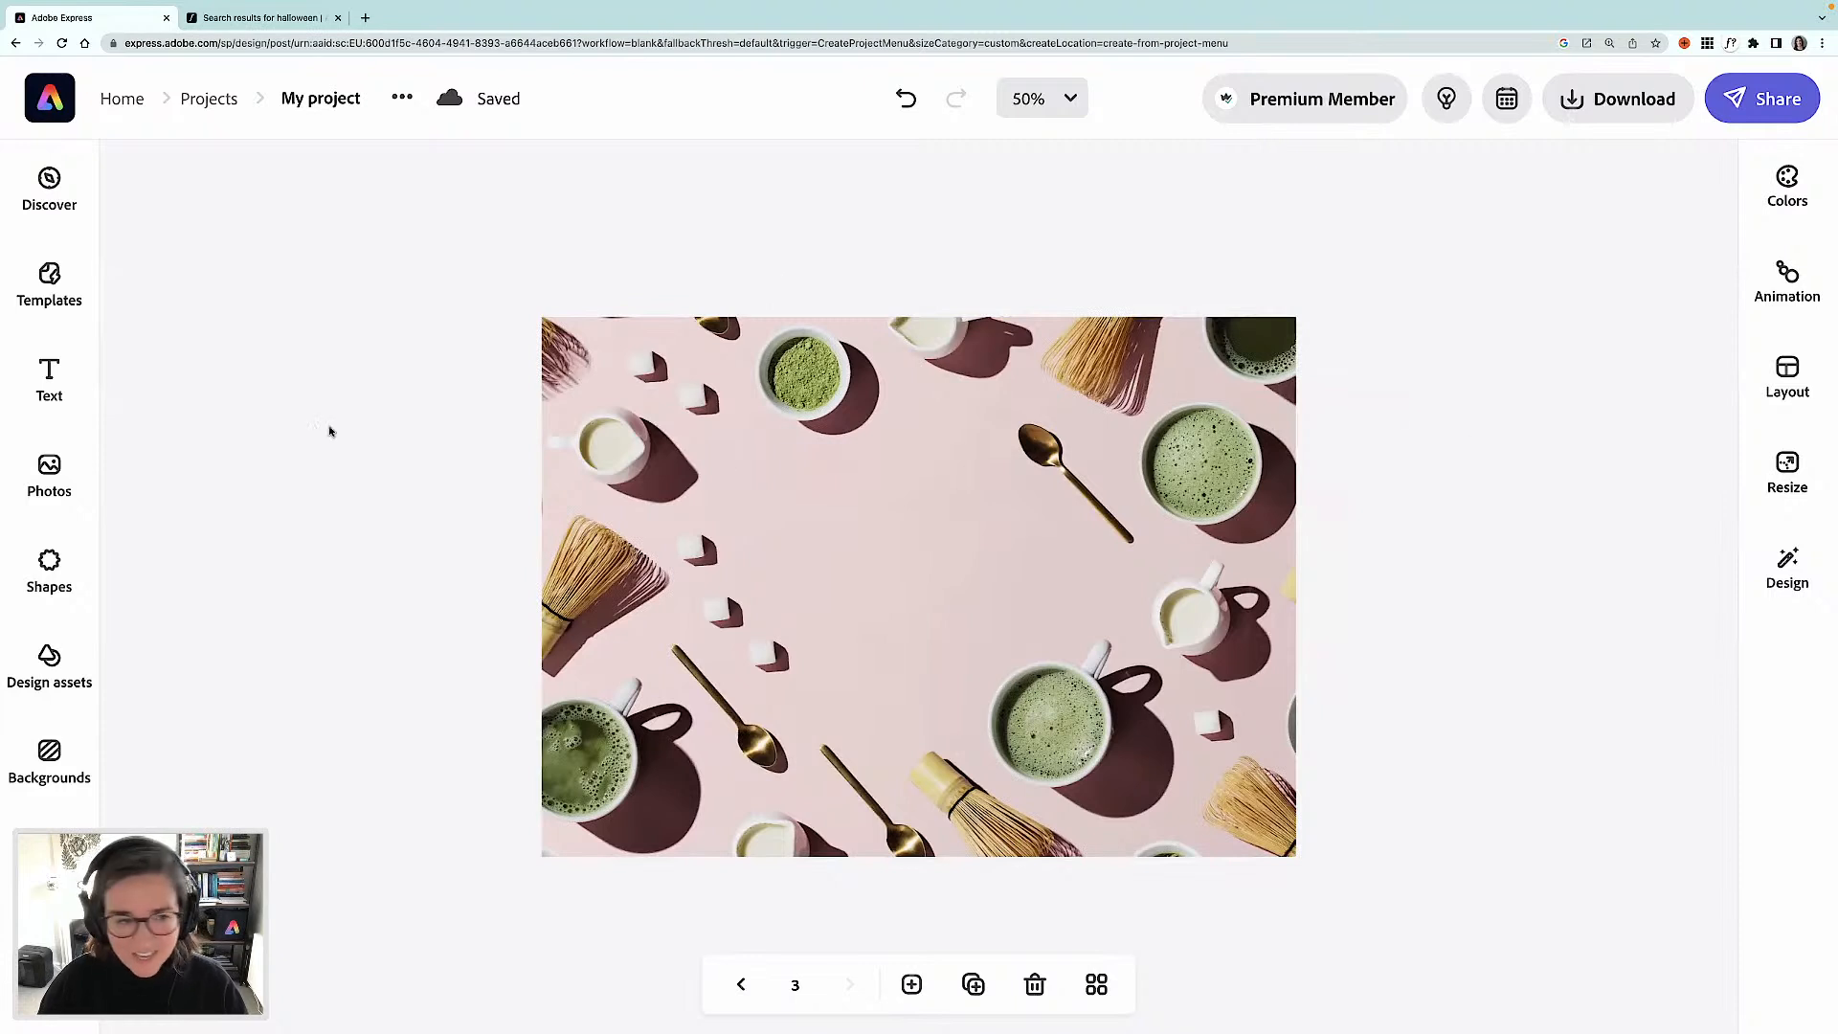
# - Add a text reading "I love you so matcha" over the matcha photo
pyautogui.click(59, 383)
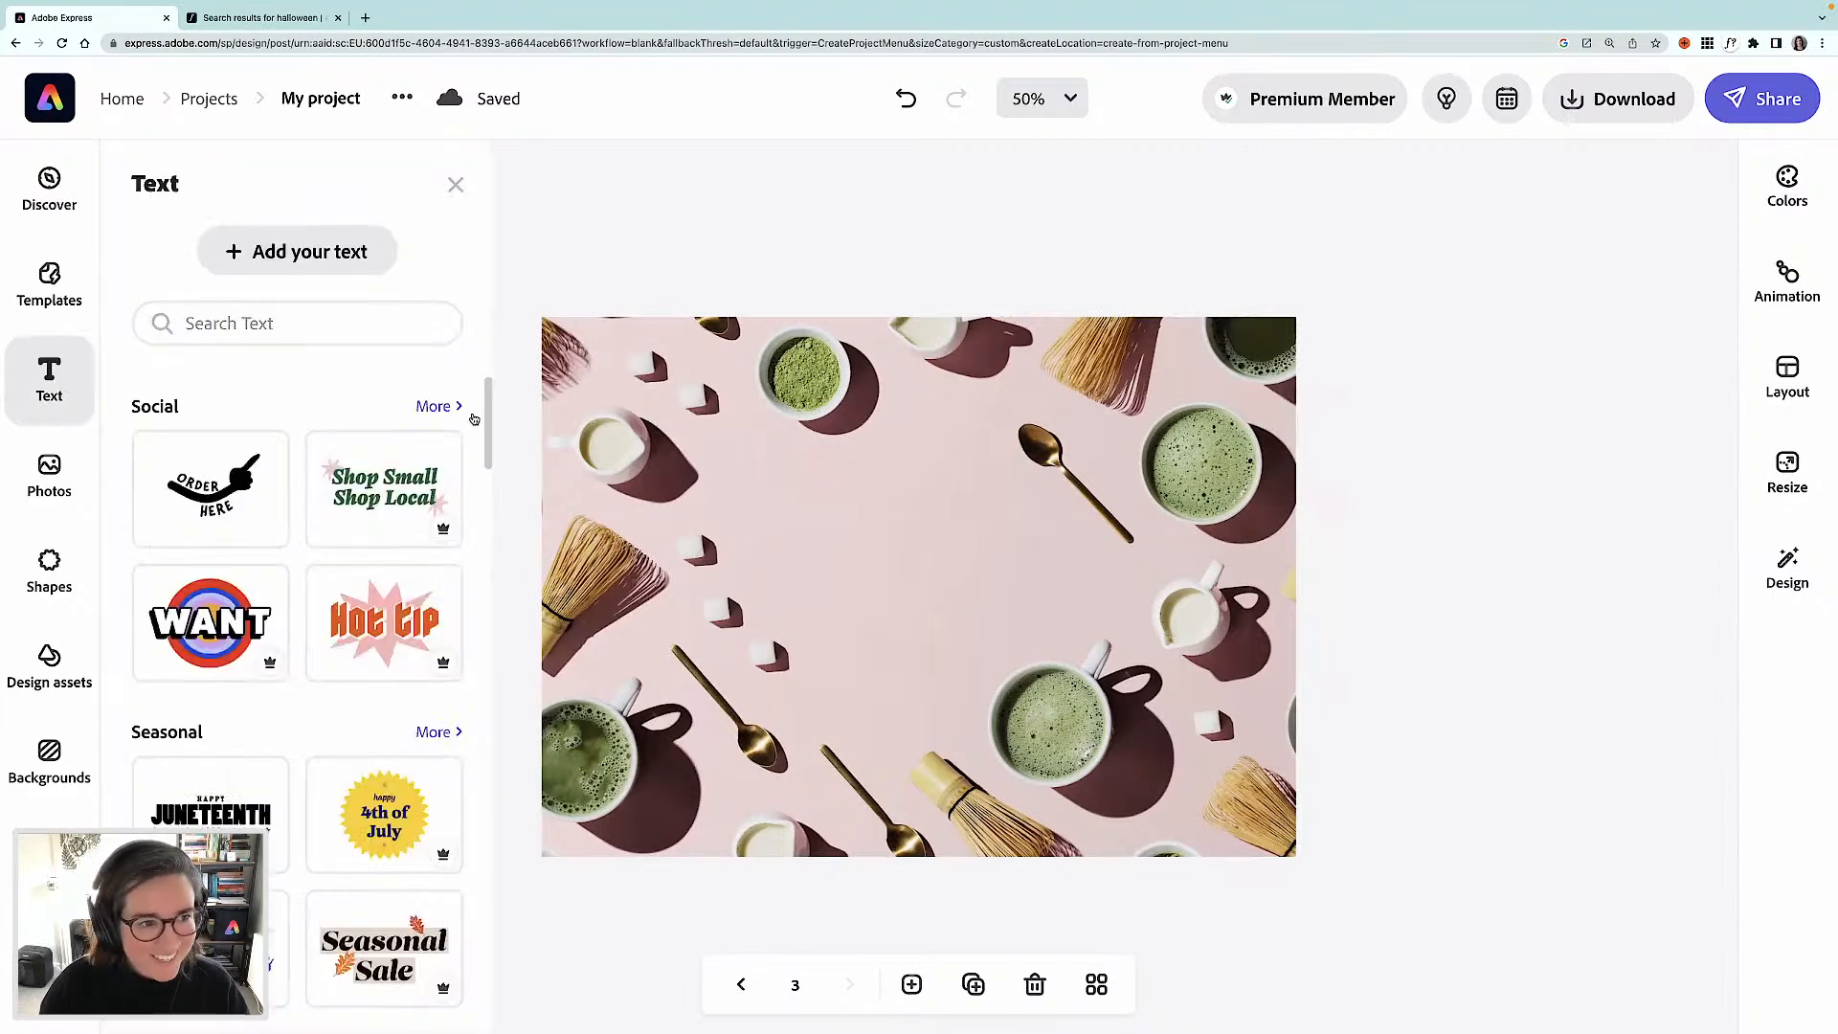
pyautogui.click(283, 254)
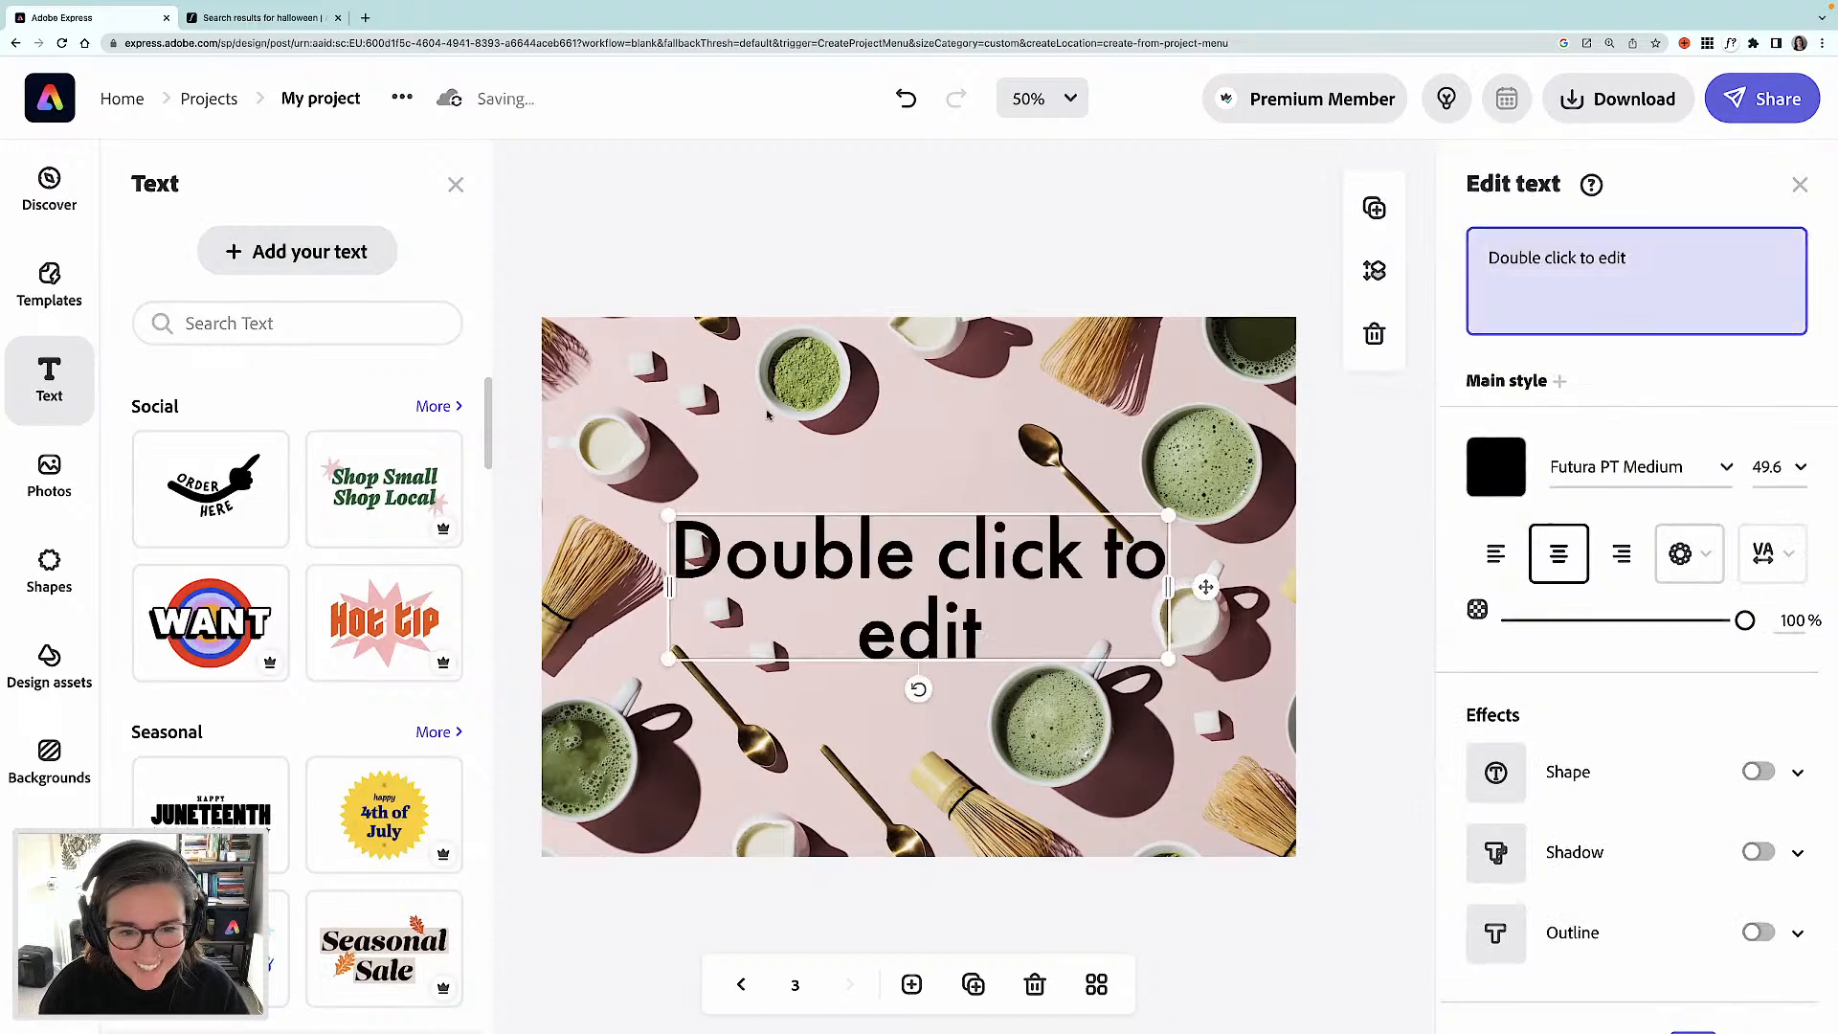
pyautogui.press('BackSpace')
pyautogui.write('I love yo')
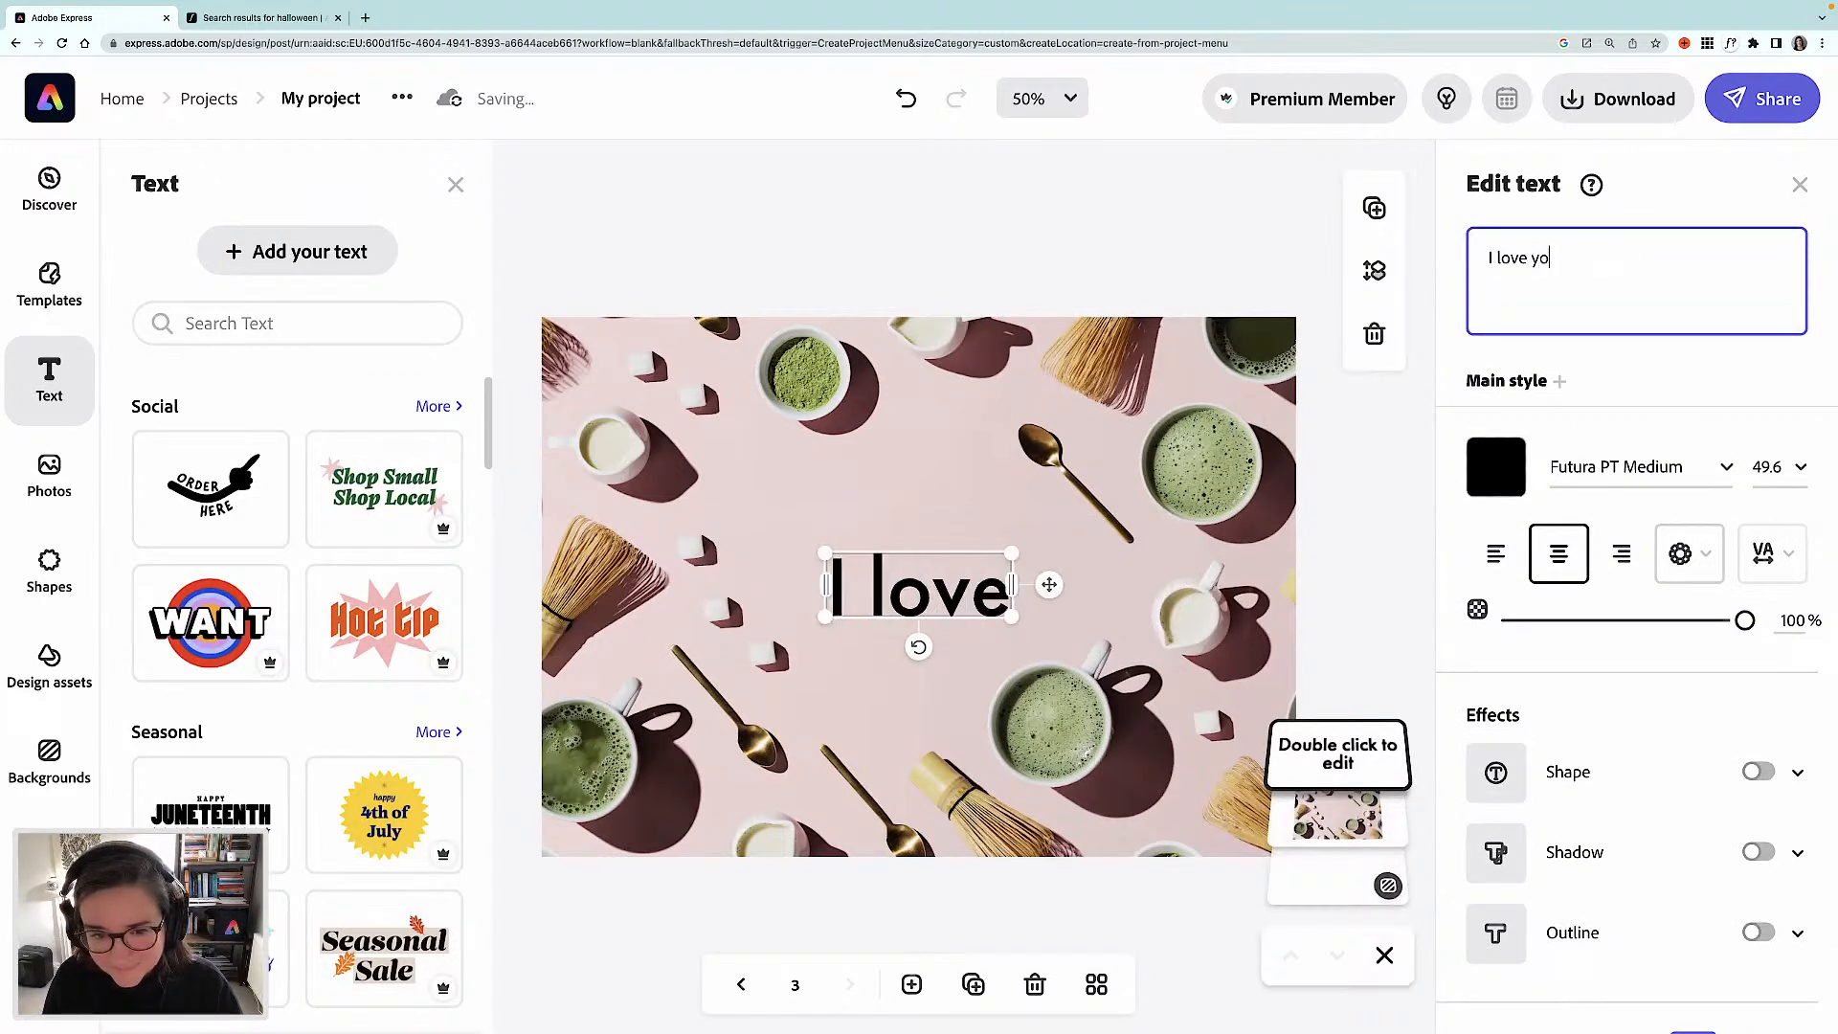
pyautogui.write('u so m')
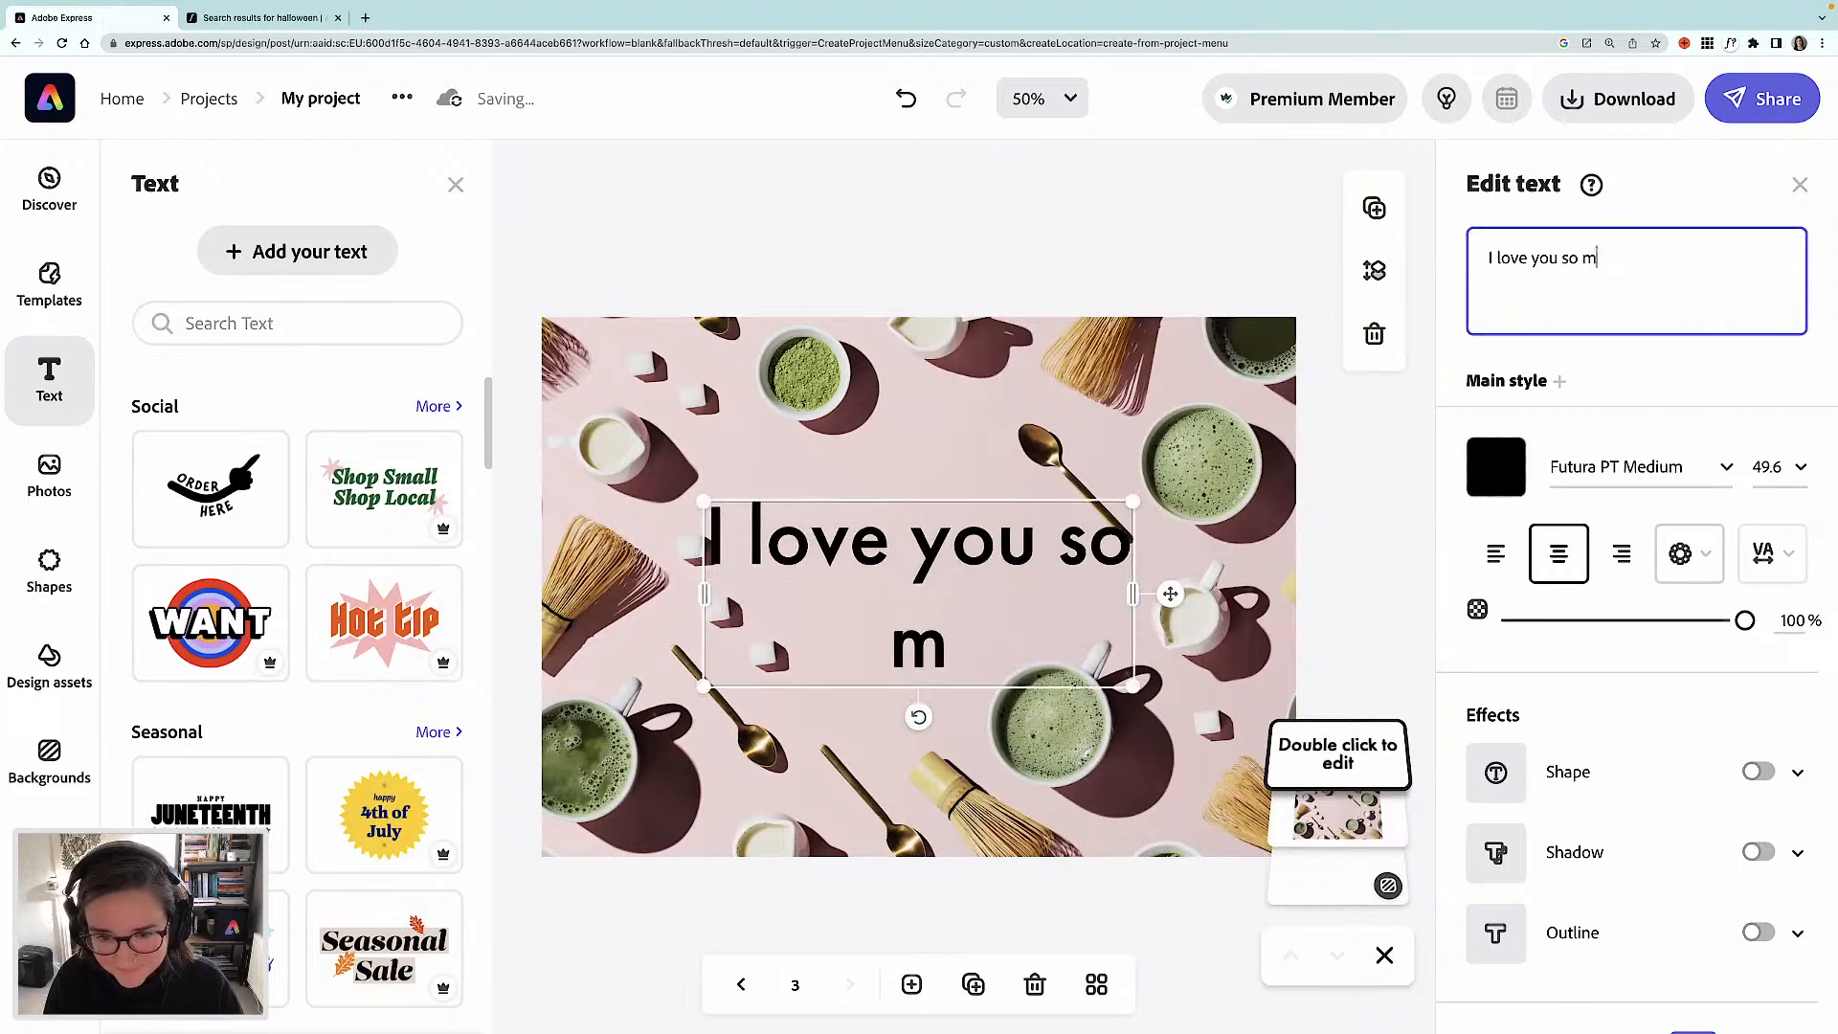
pyautogui.write('atcha')
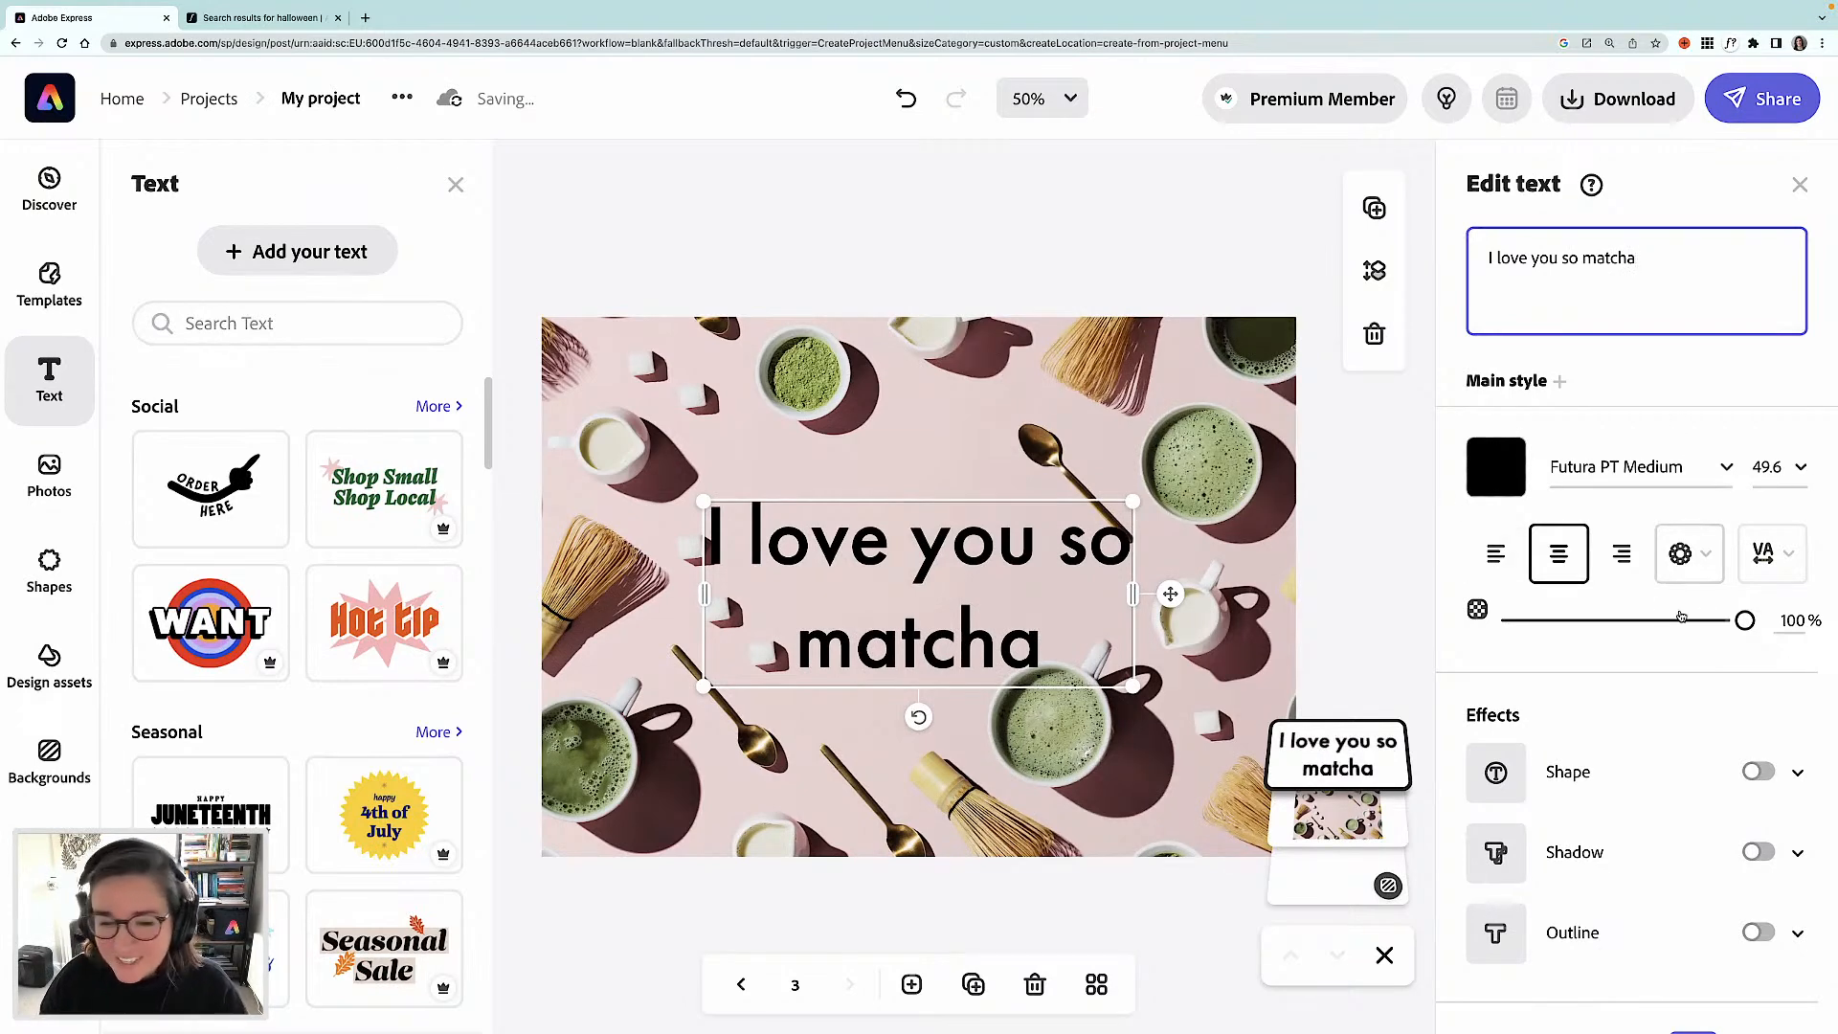
# - Shrink the matcha text to a font size of about 40.8 and centre it in the photo's empty pink area
pyautogui.moveTo(951, 638); pyautogui.dragTo(979, 626)
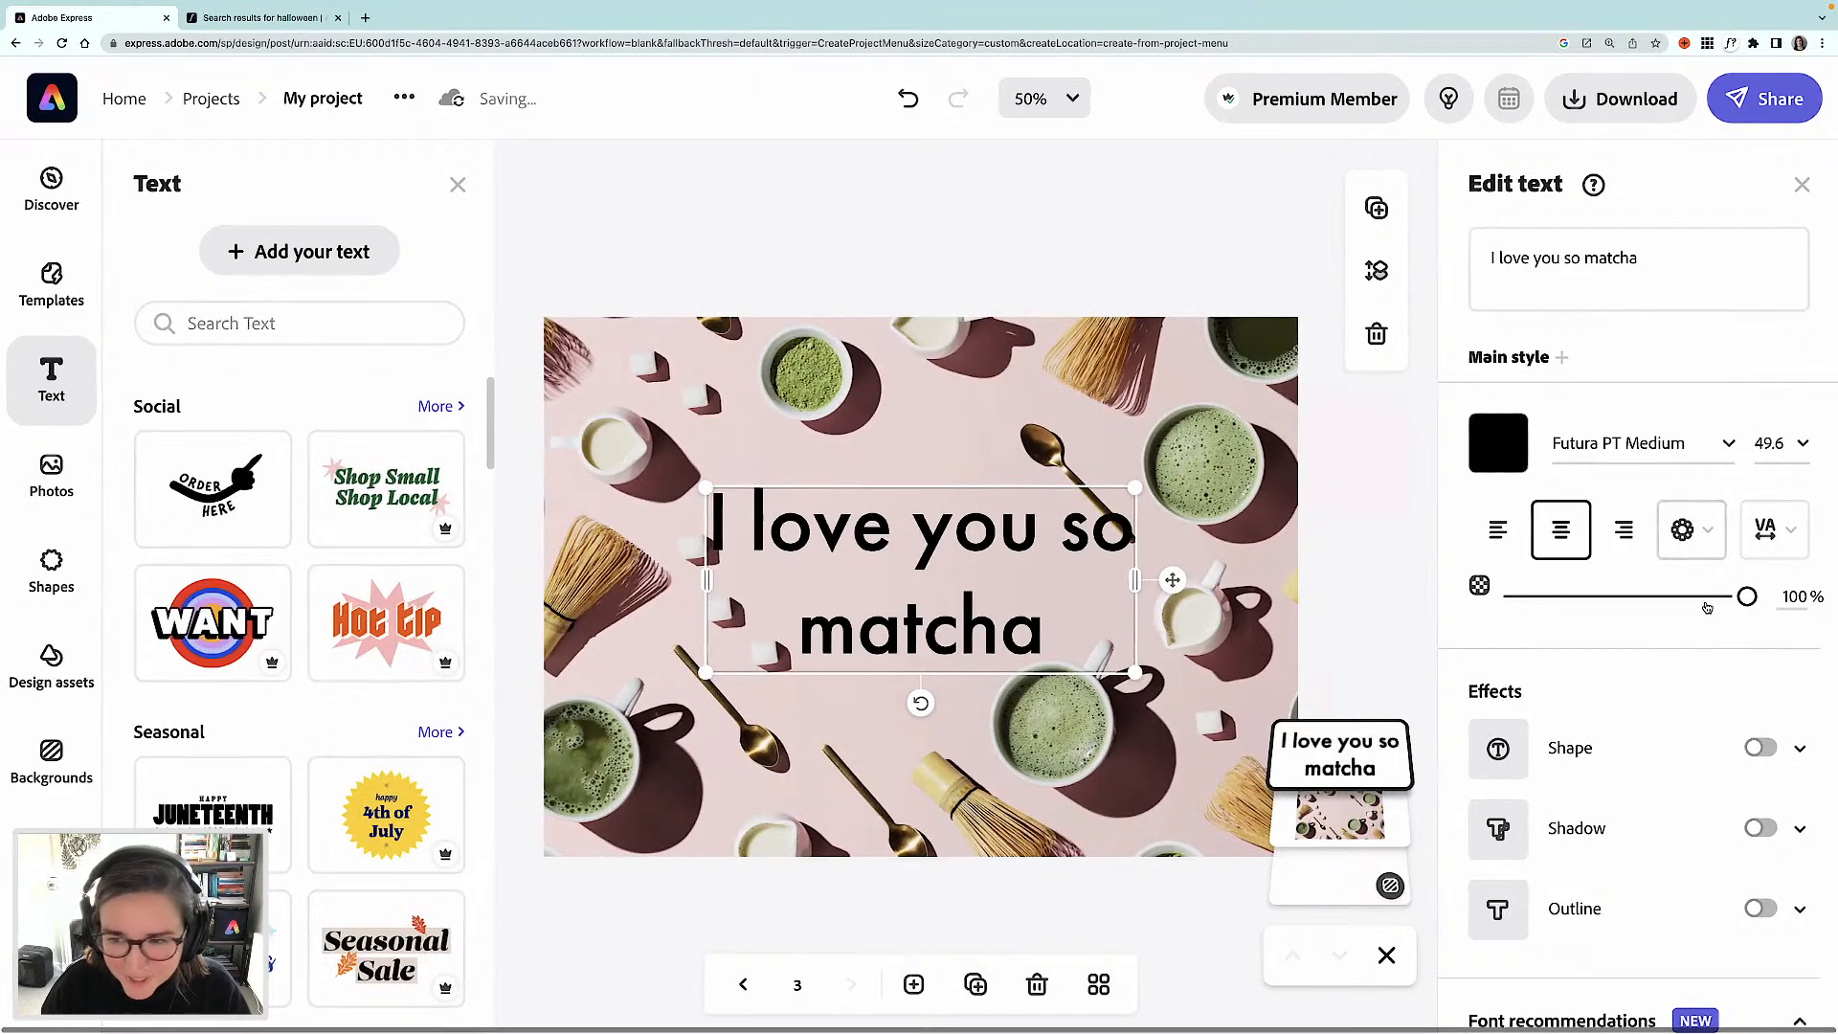
pyautogui.moveTo(1133, 487); pyautogui.dragTo(1057, 519)
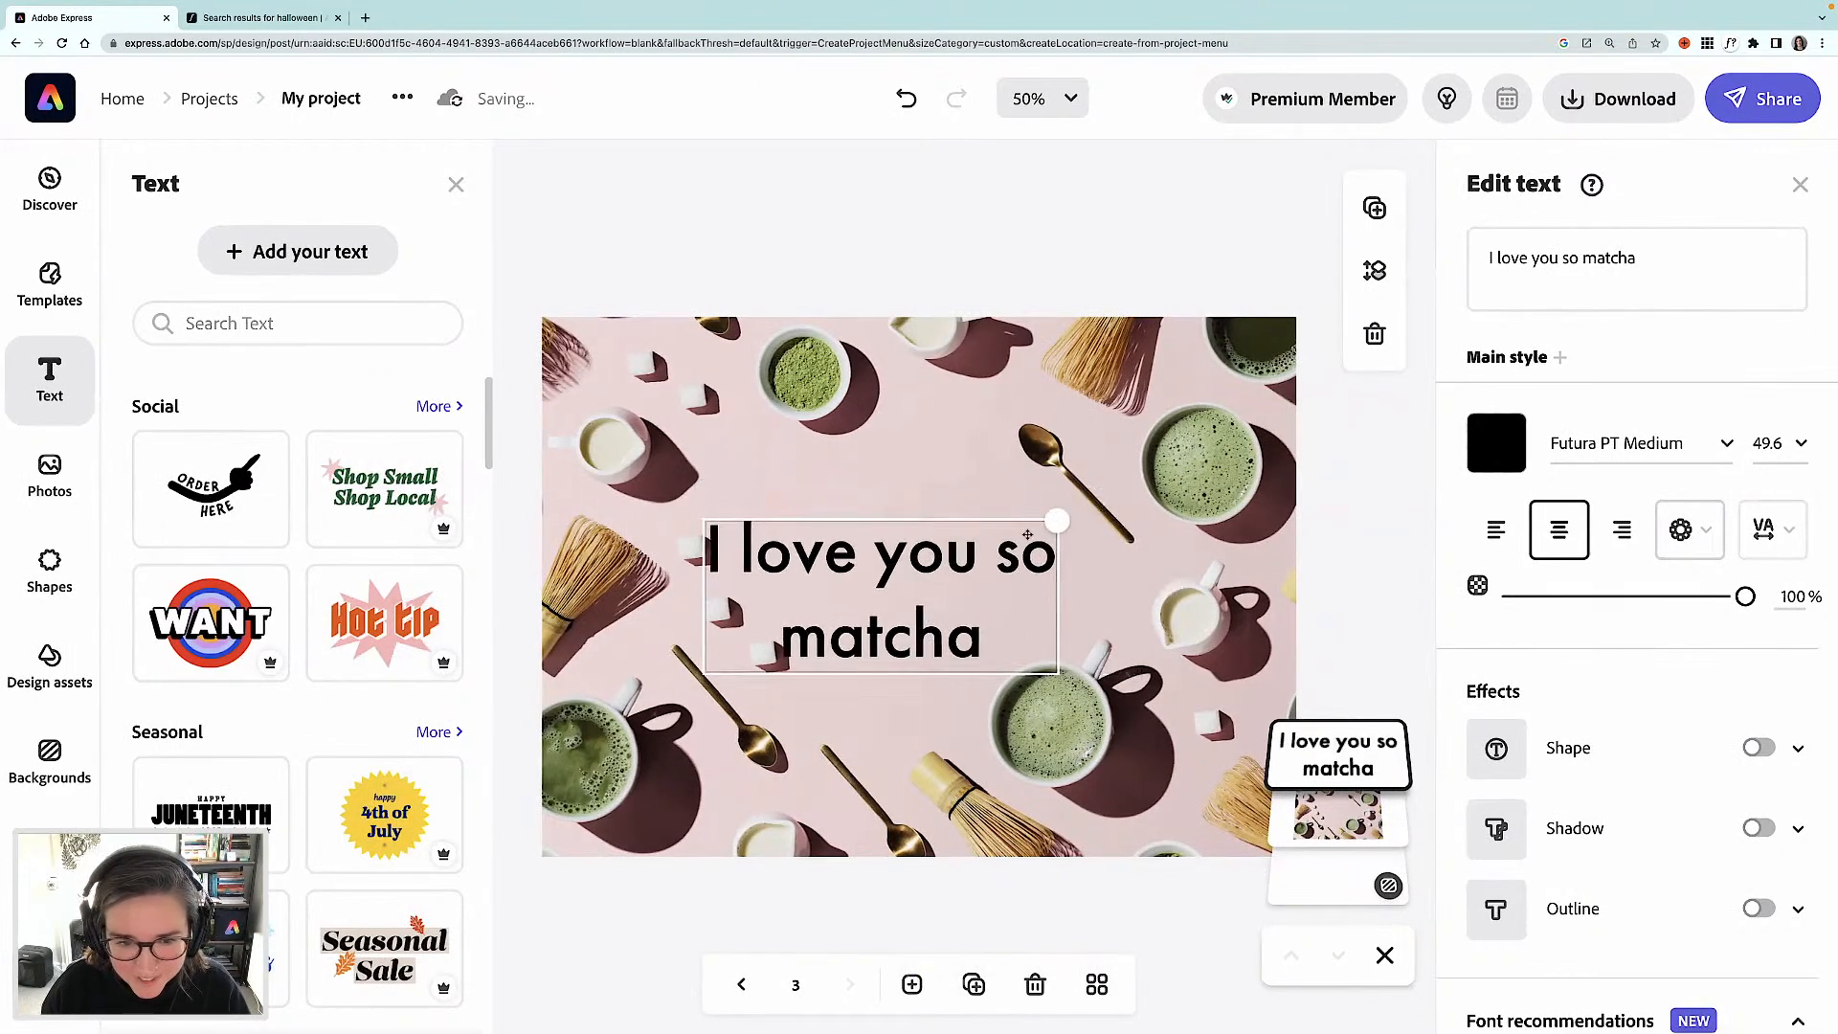
pyautogui.moveTo(939, 530); pyautogui.dragTo(977, 527)
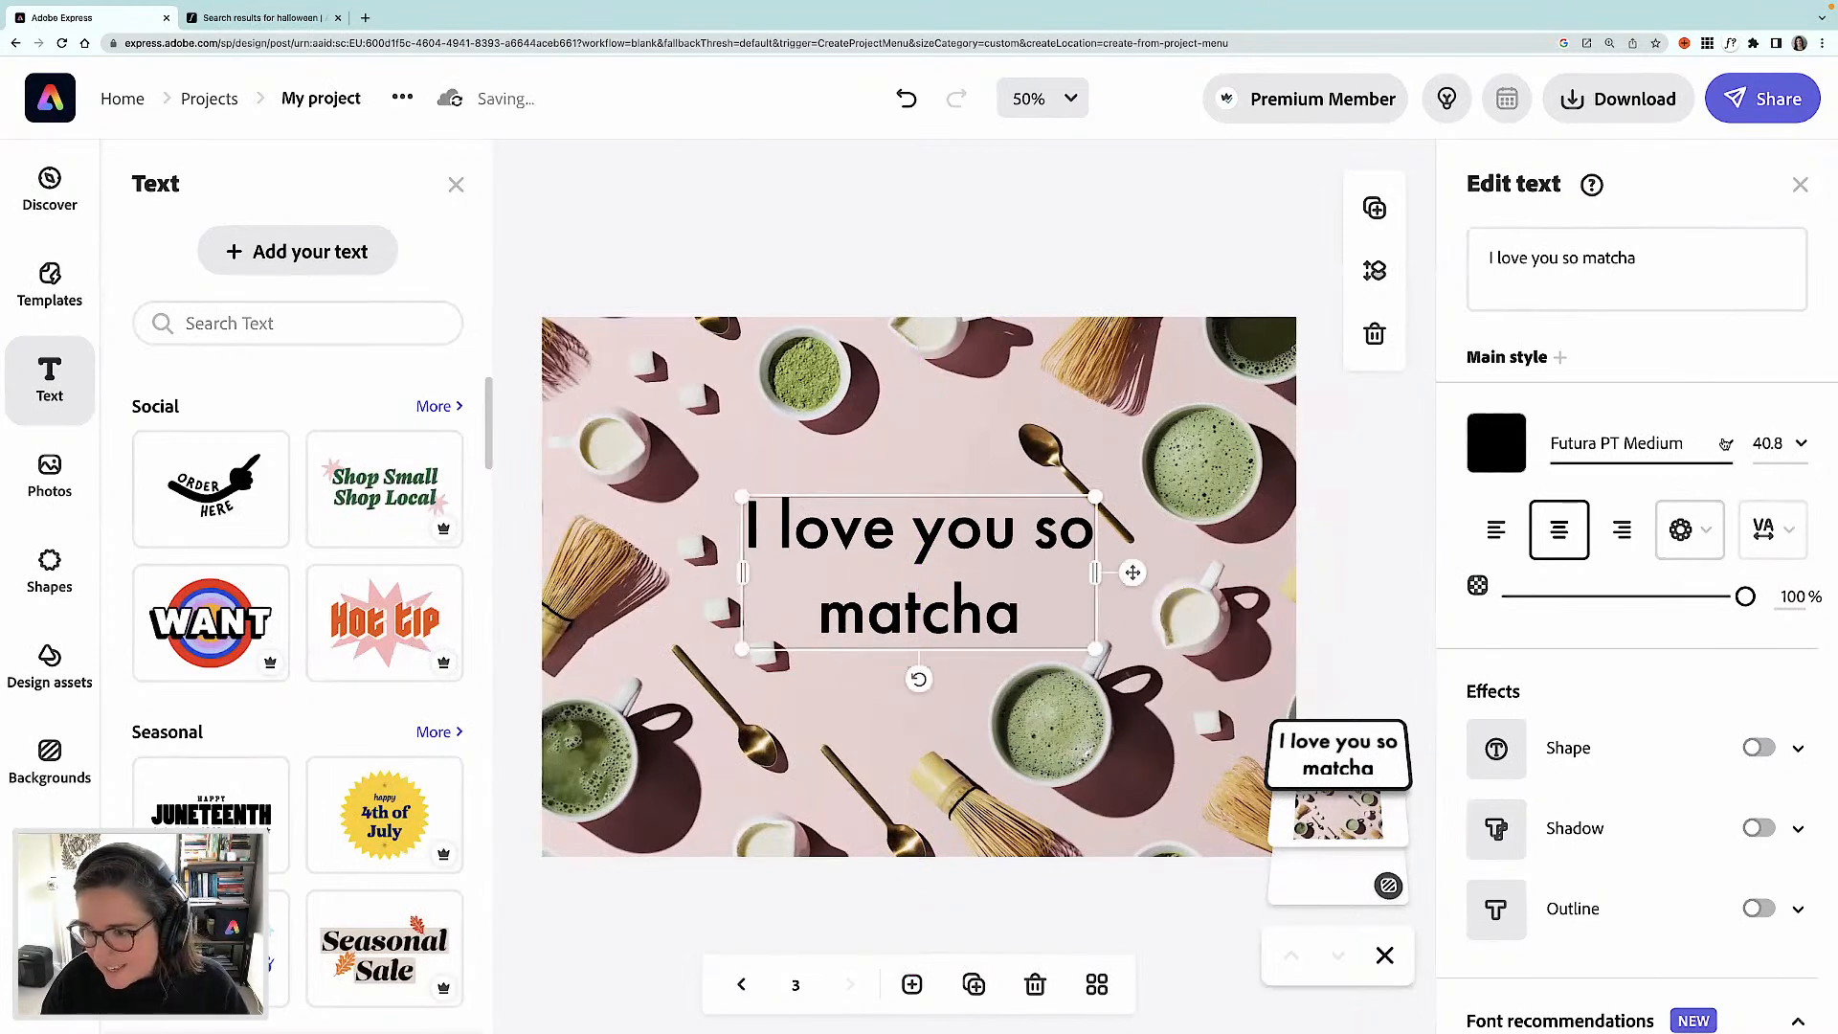
# - Change the font of the matcha text to Flood Std Regular
pyautogui.click(1628, 443)
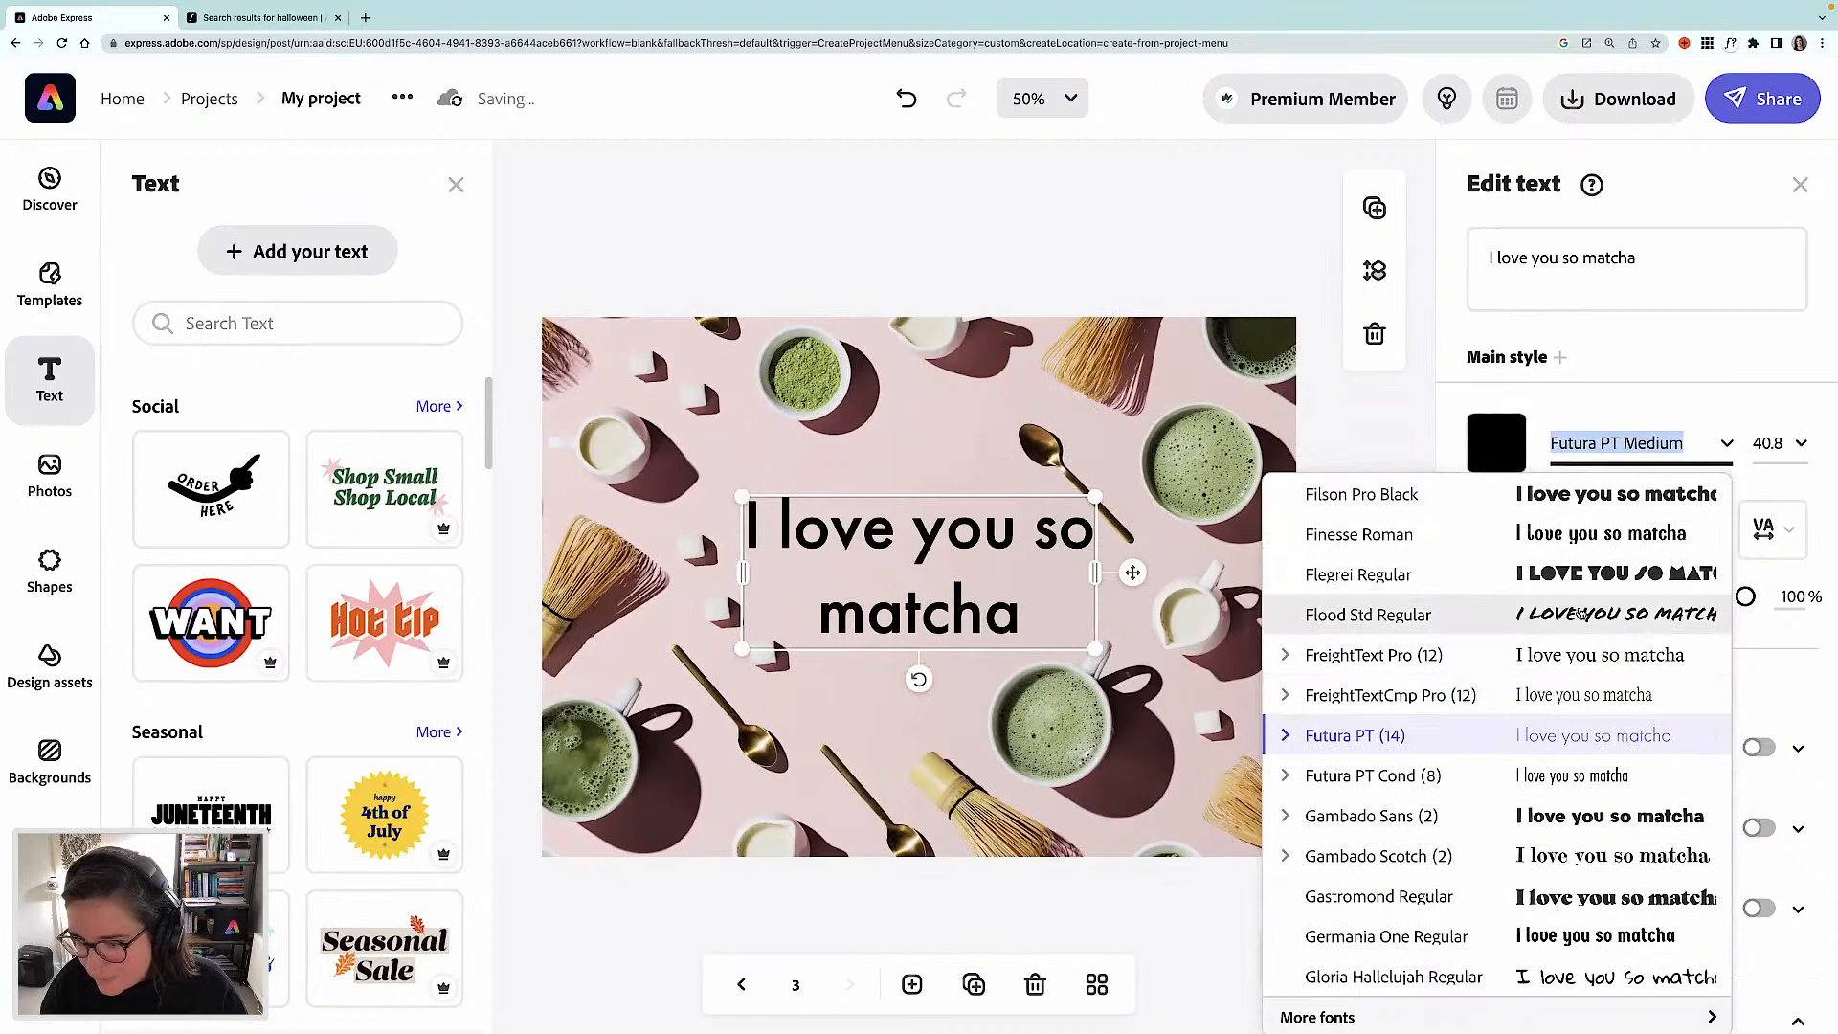
pyautogui.scroll(1, 1580, 612)
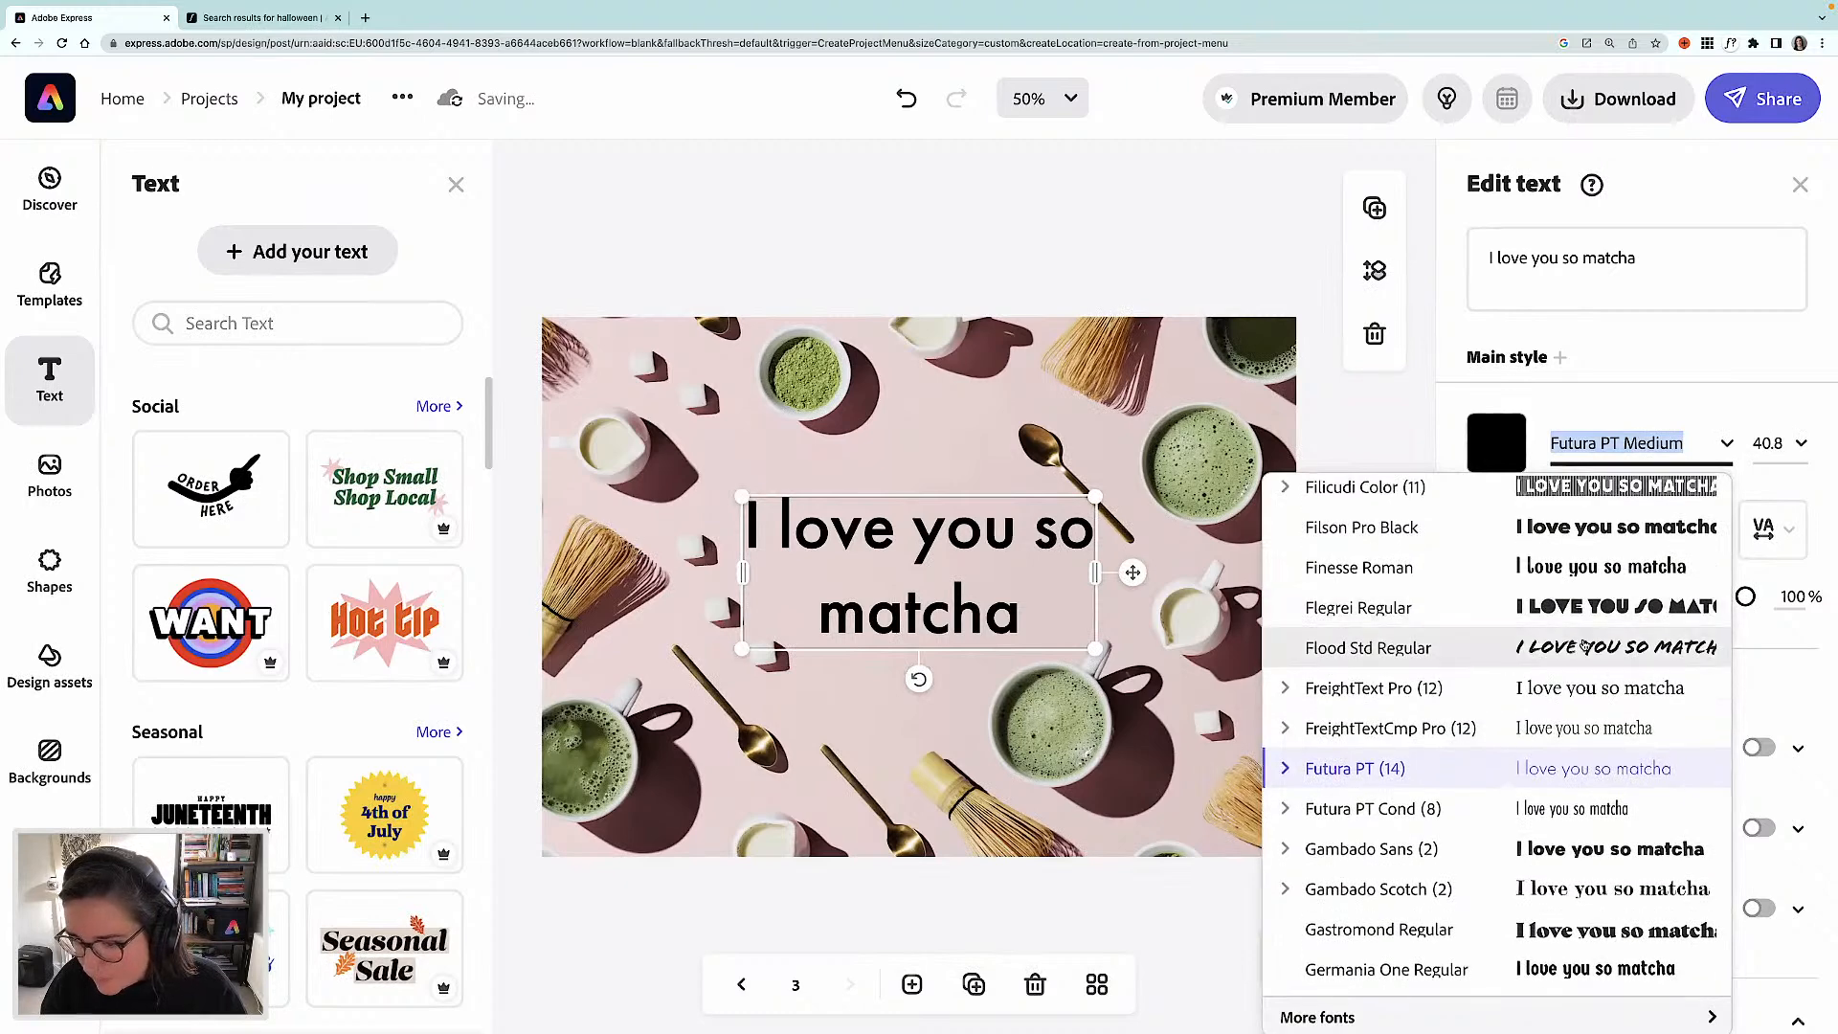
pyautogui.click(1584, 648)
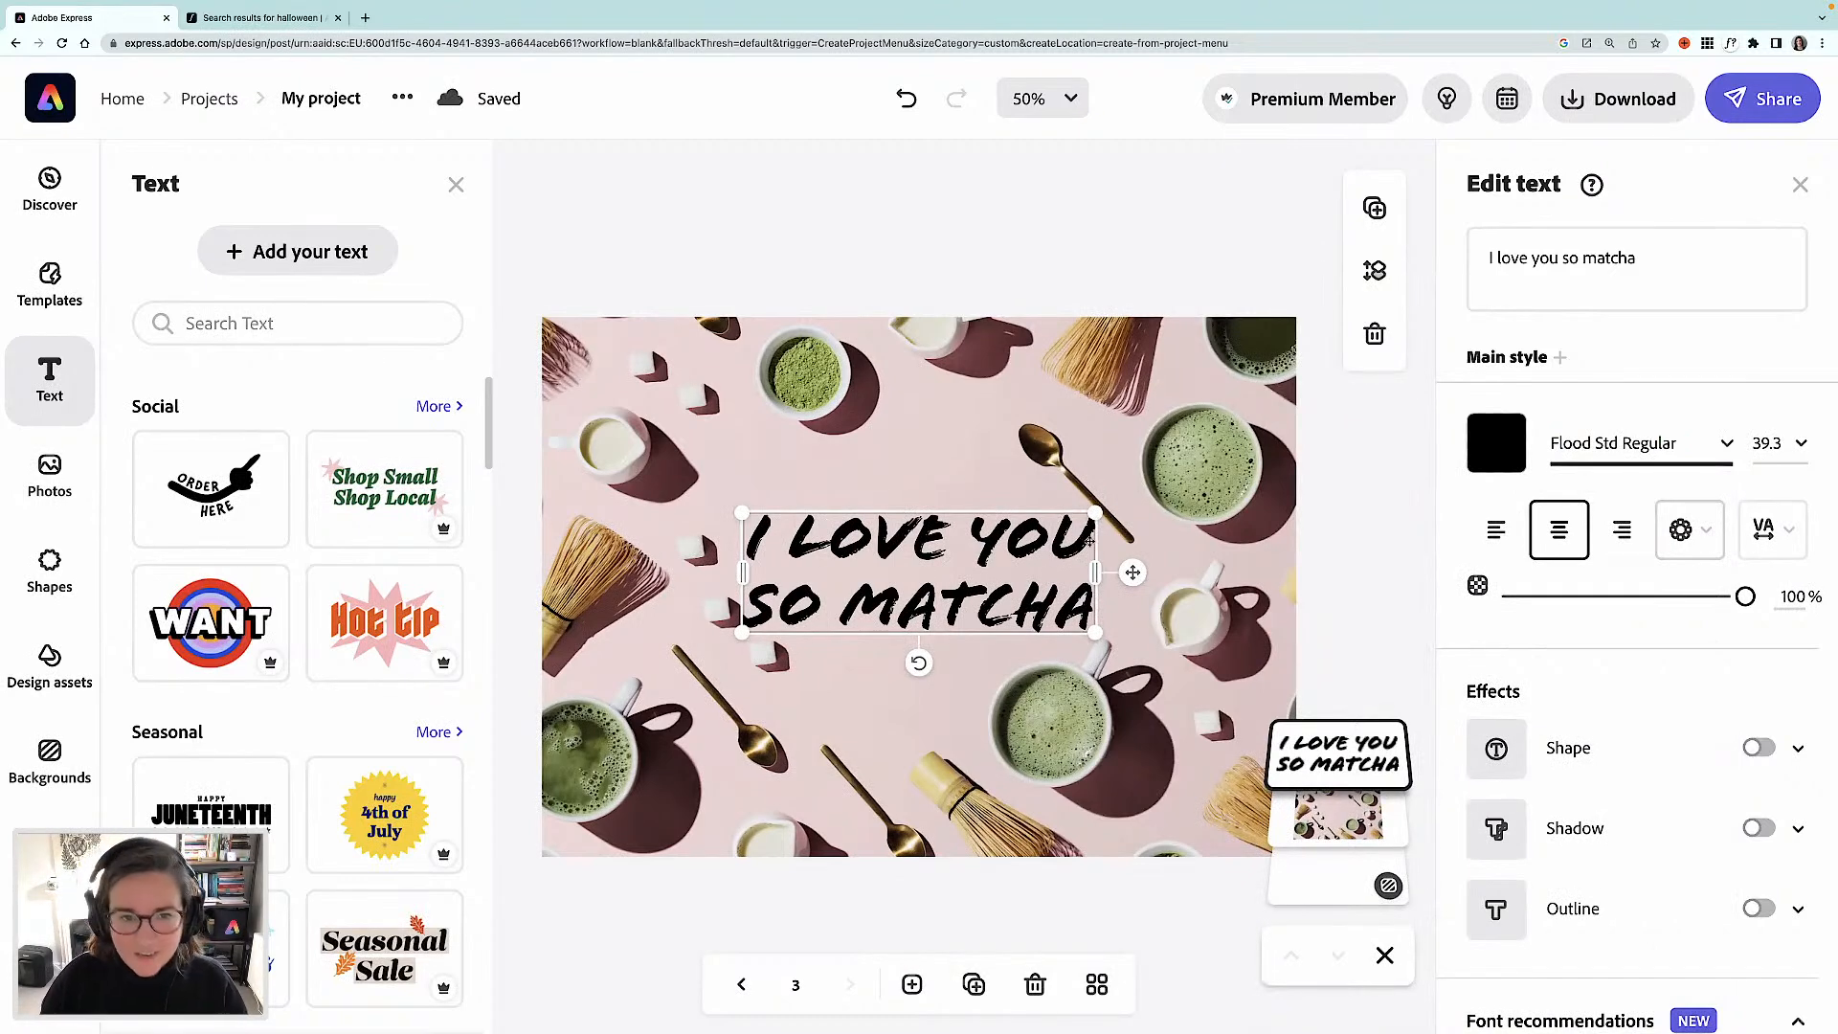
# - Colour the text matcha green (7D8E46) by sampling the powder in the photo's upper bowl
pyautogui.click(1489, 450)
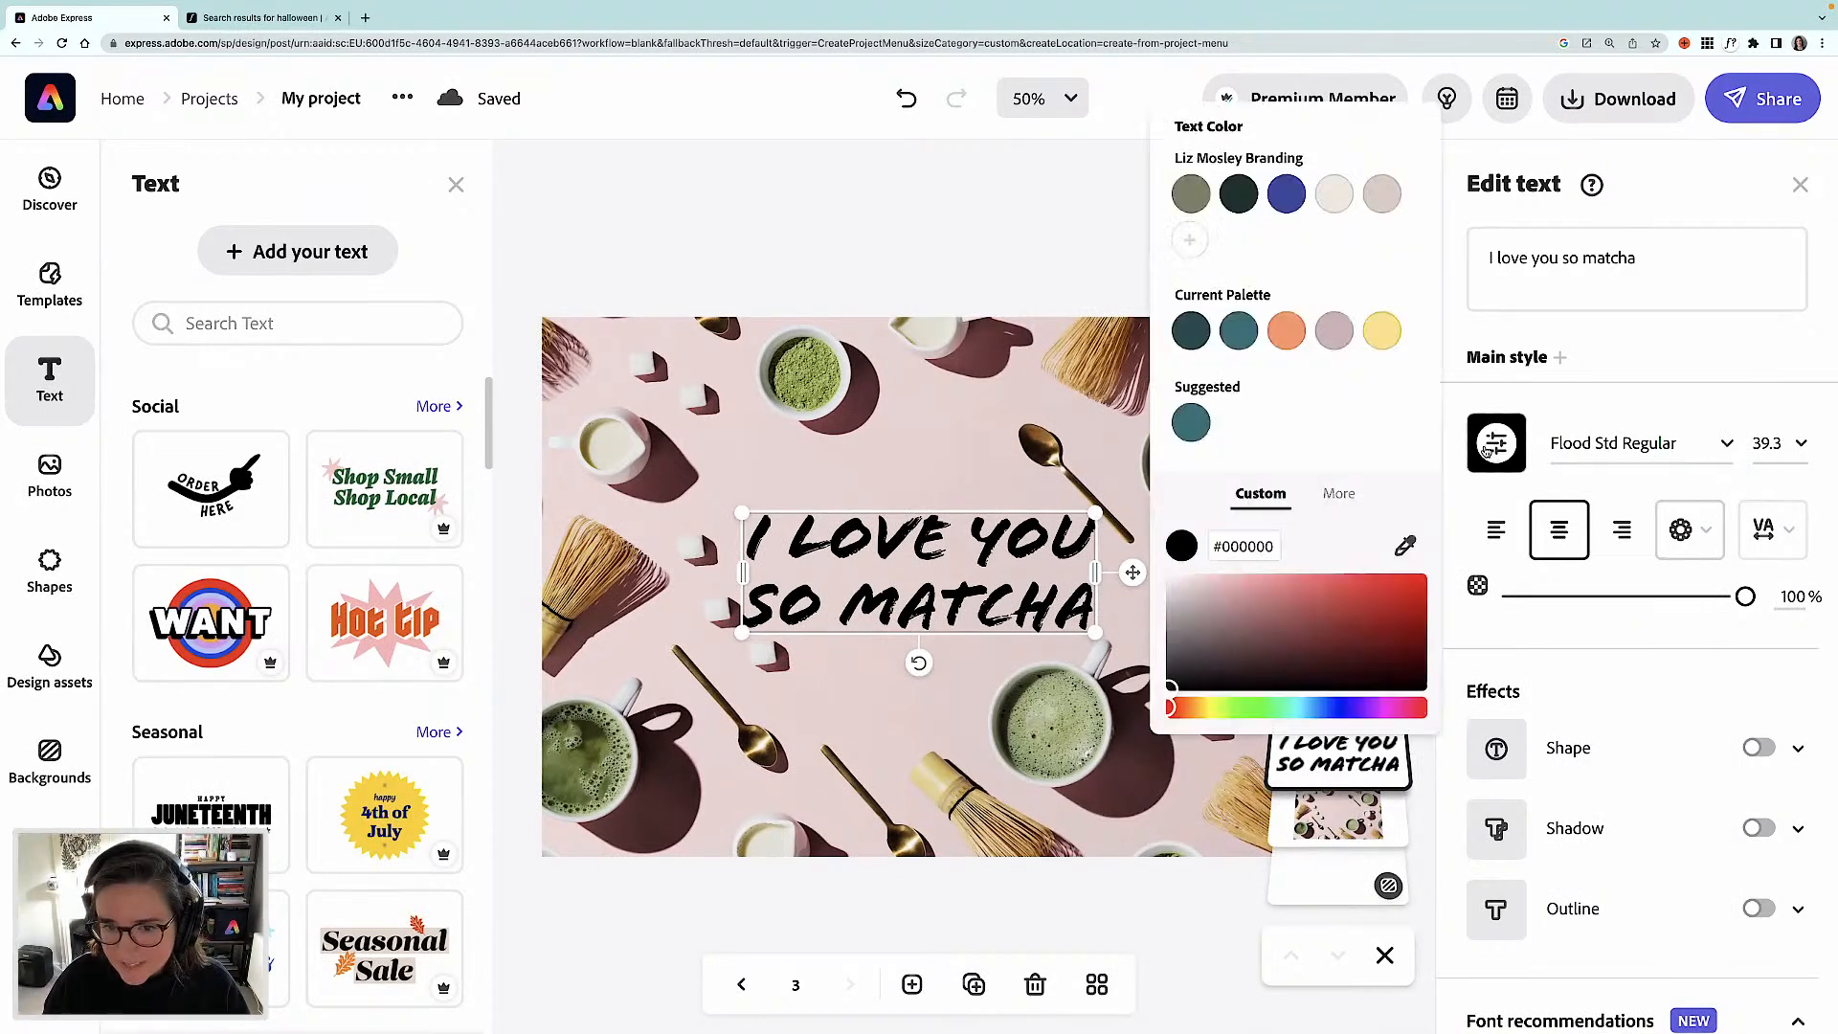
pyautogui.click(1405, 545)
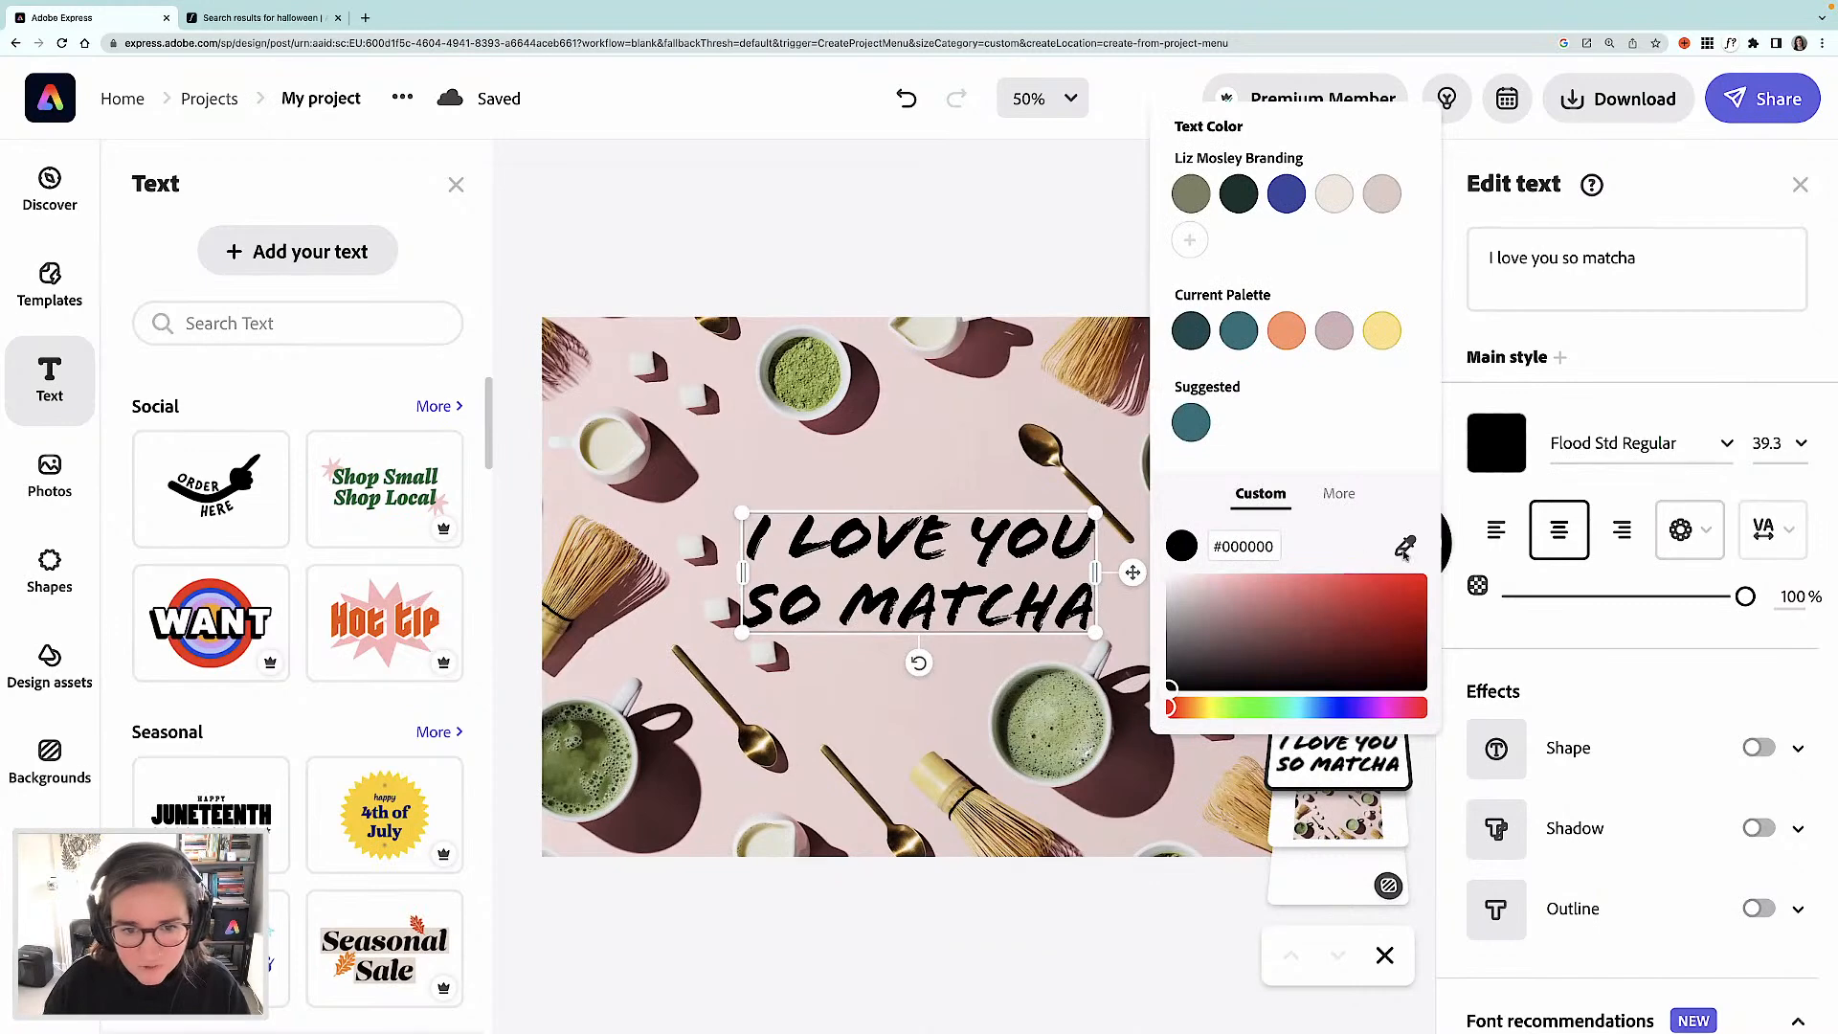
pyautogui.click(805, 377)
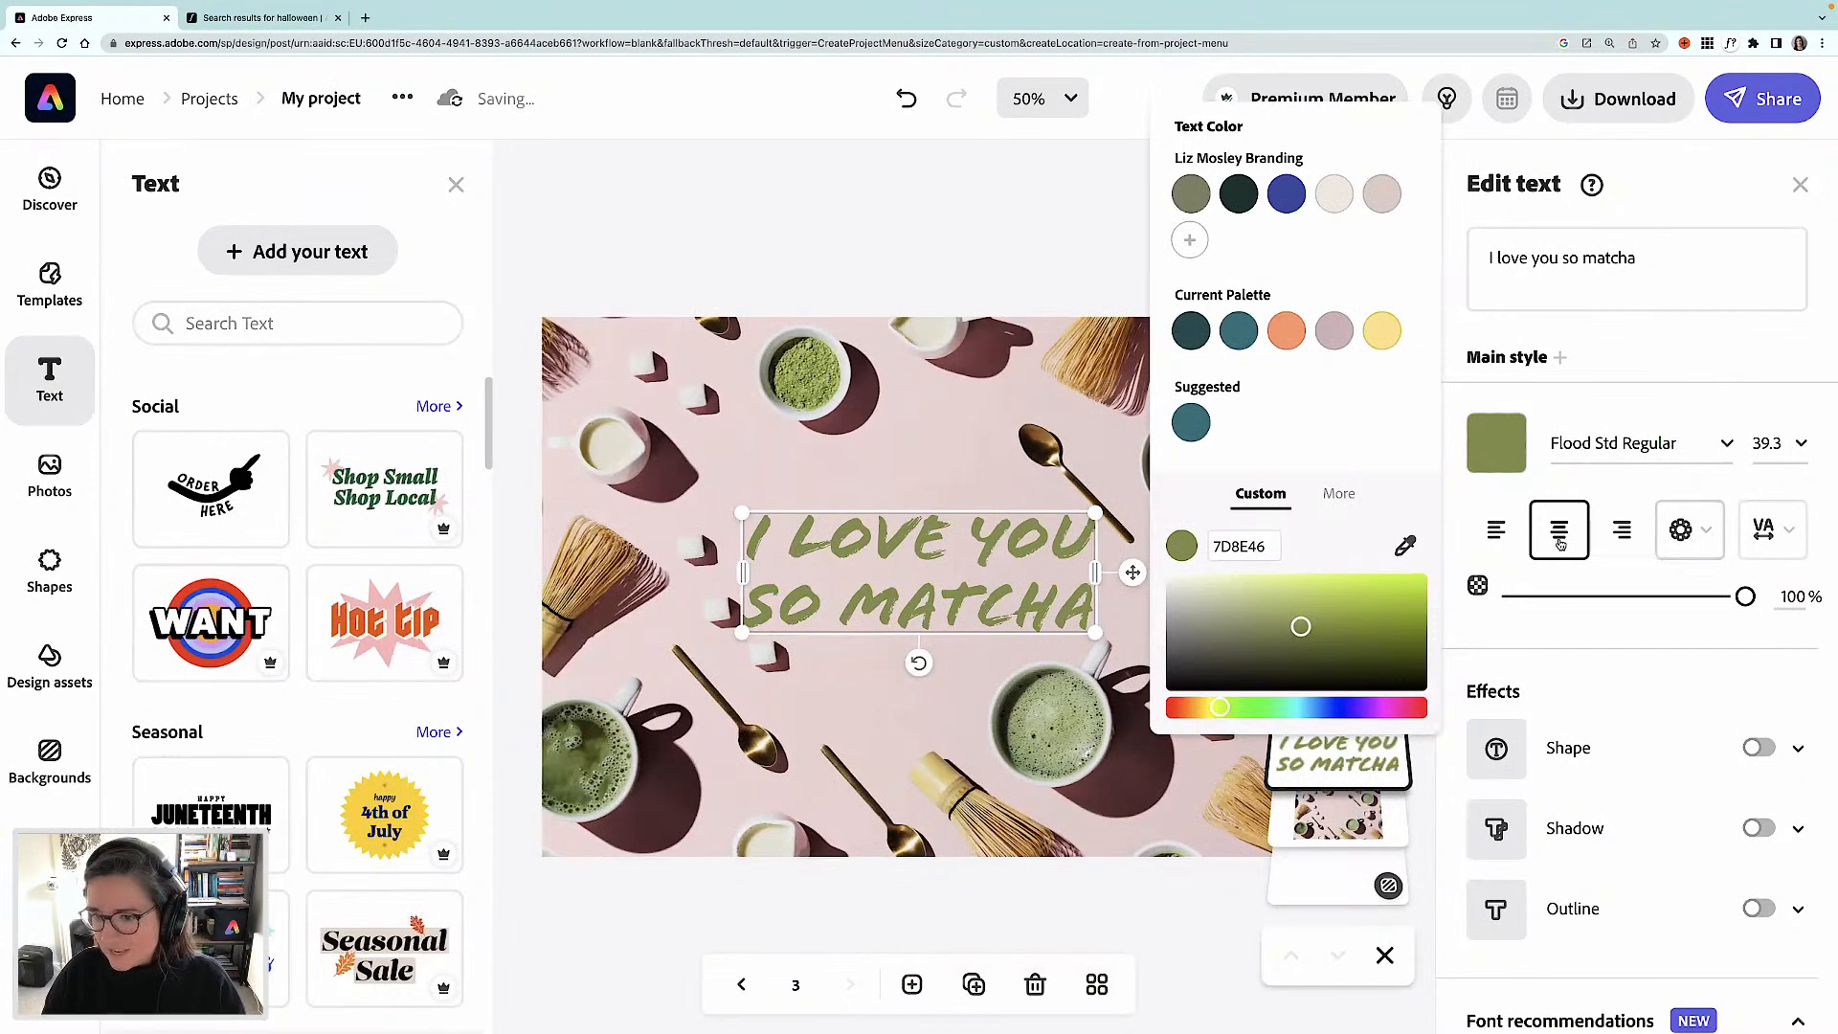
# - Tighten the text's line spacing and narrow its box so the wording wraps onto three lines
pyautogui.click(1771, 529)
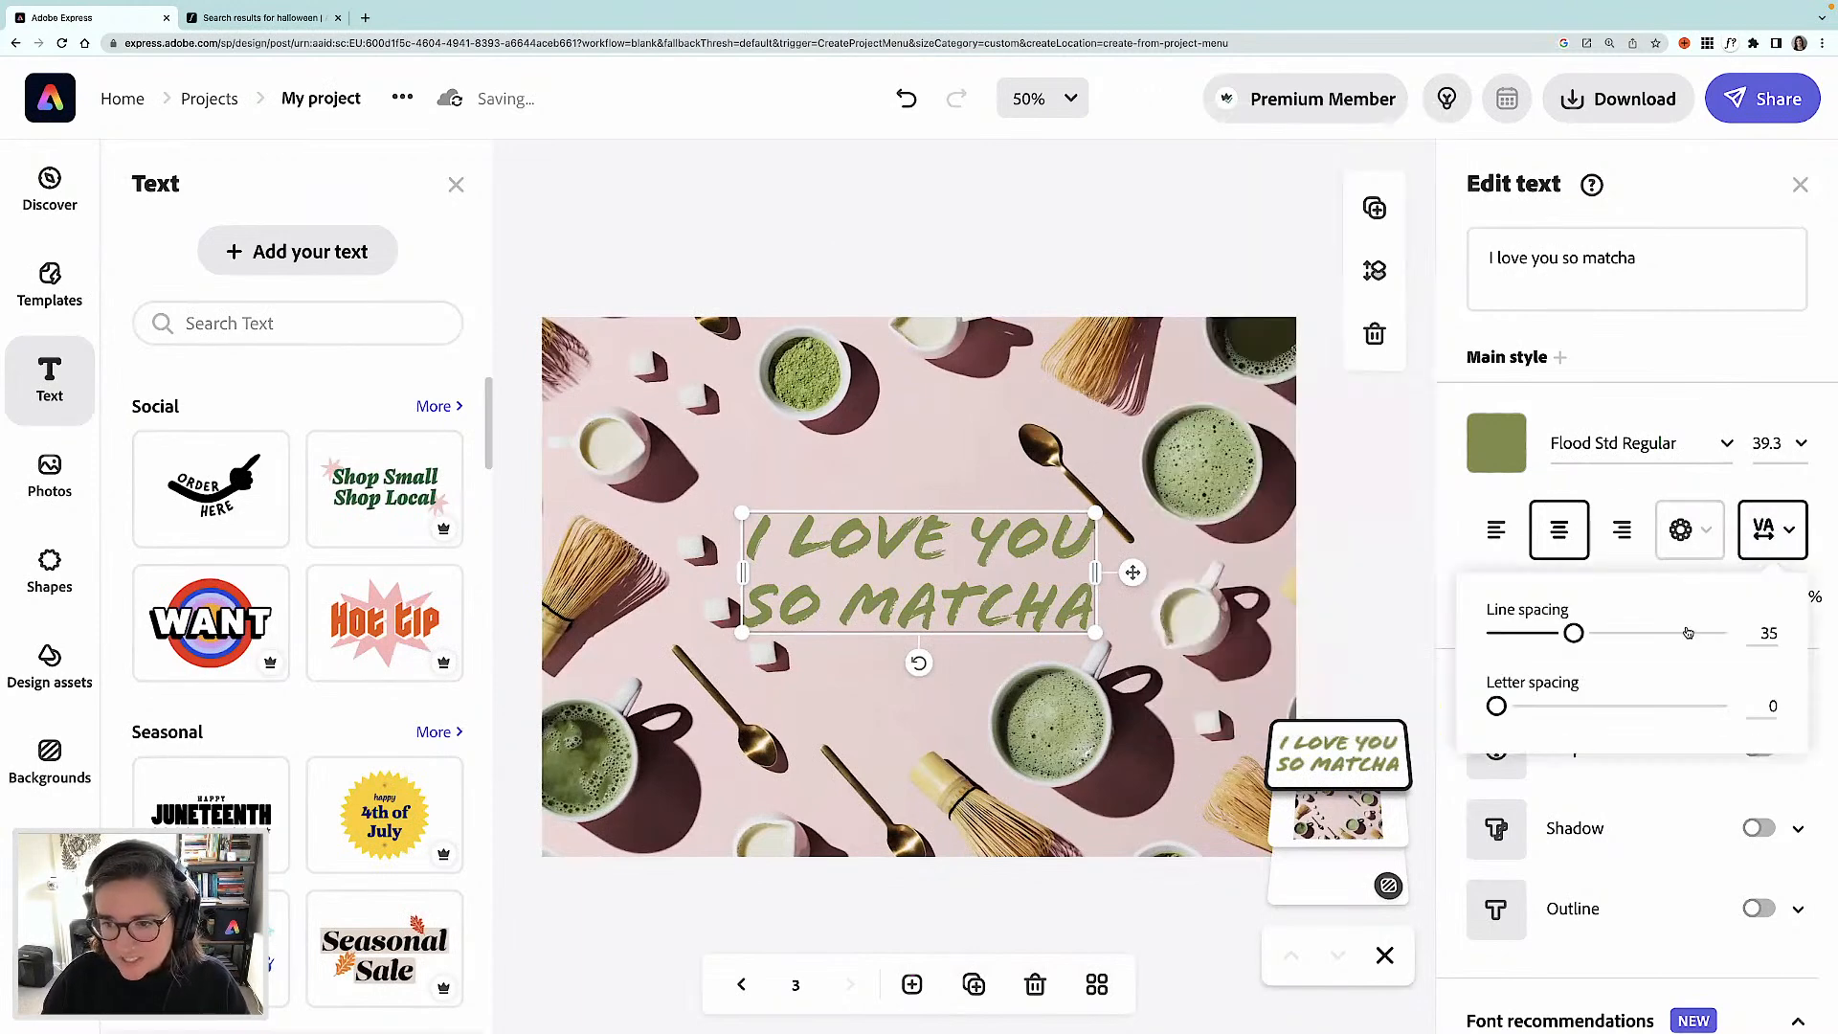
pyautogui.moveTo(1573, 634); pyautogui.dragTo(1529, 641)
pyautogui.moveTo(1095, 569); pyautogui.dragTo(999, 569)
# - Enlarge the three-line text to a font size of about 41.9 and reposition it near the middle of the photo
pyautogui.moveTo(870, 590); pyautogui.dragTo(939, 575)
pyautogui.moveTo(1034, 643); pyautogui.dragTo(1050, 655)
pyautogui.moveTo(973, 574); pyautogui.dragTo(975, 573)
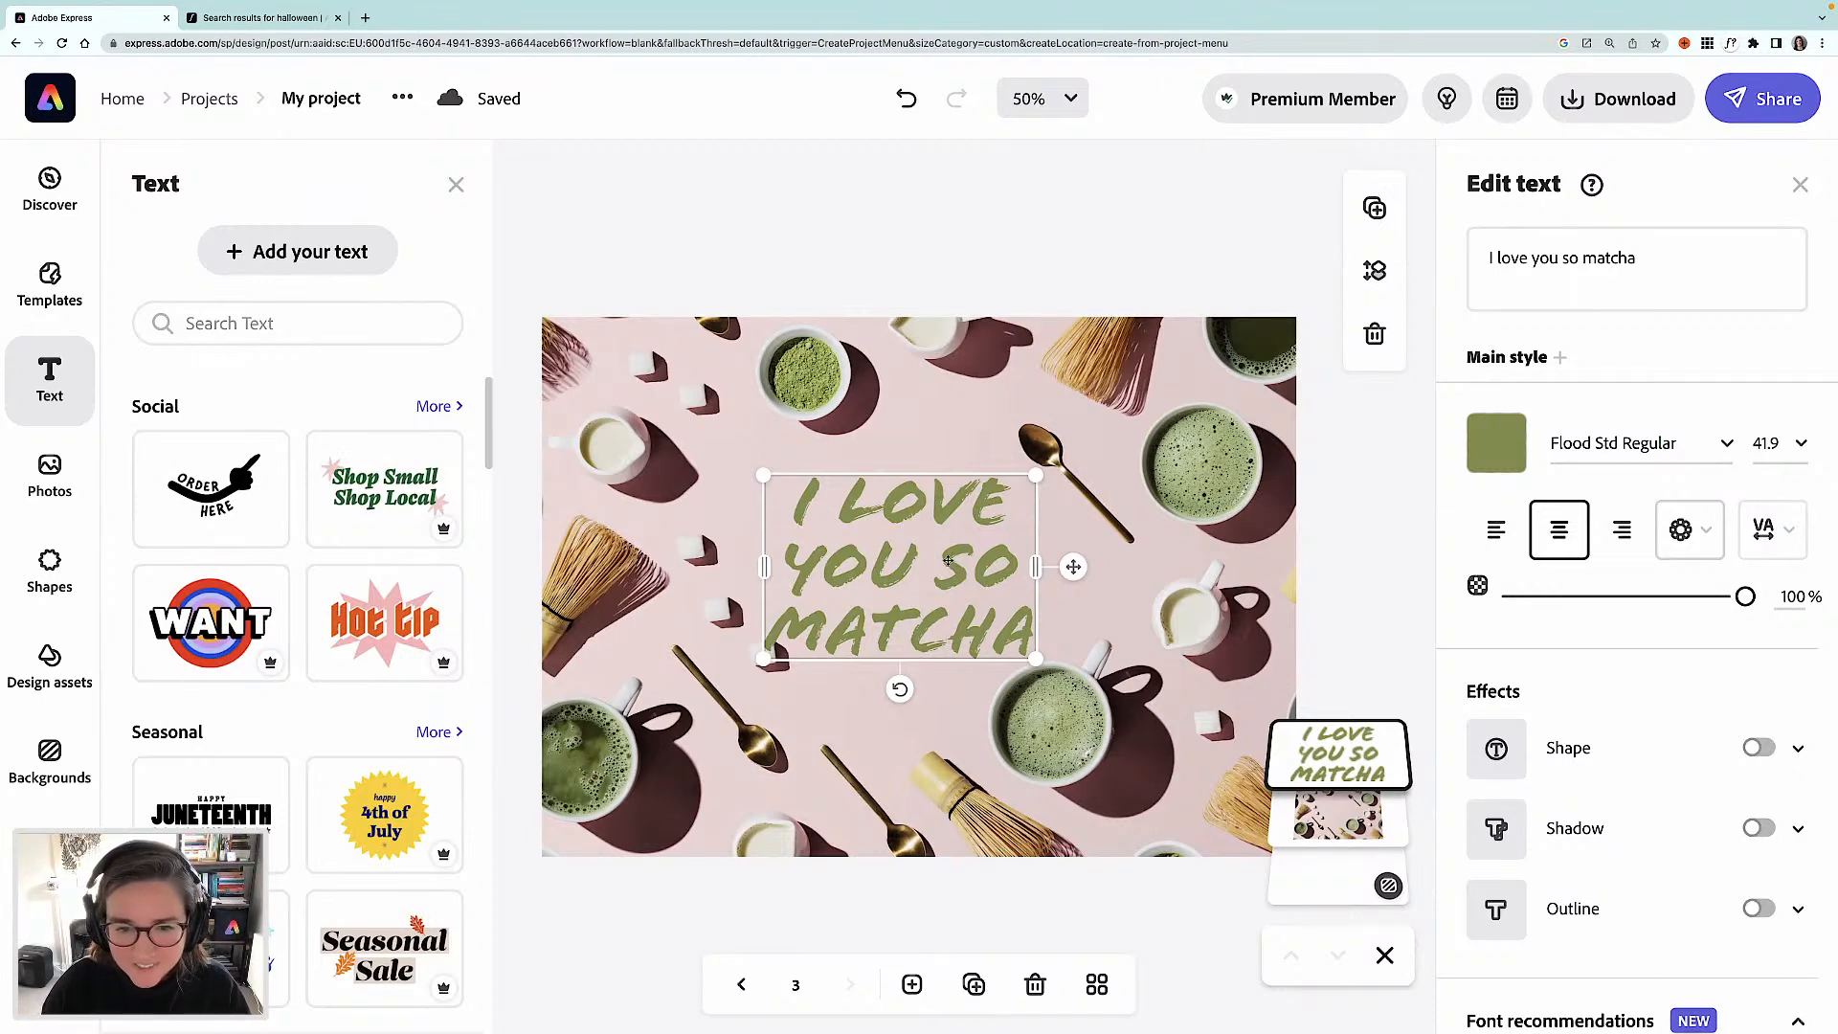
pyautogui.moveTo(947, 563); pyautogui.dragTo(951, 566)
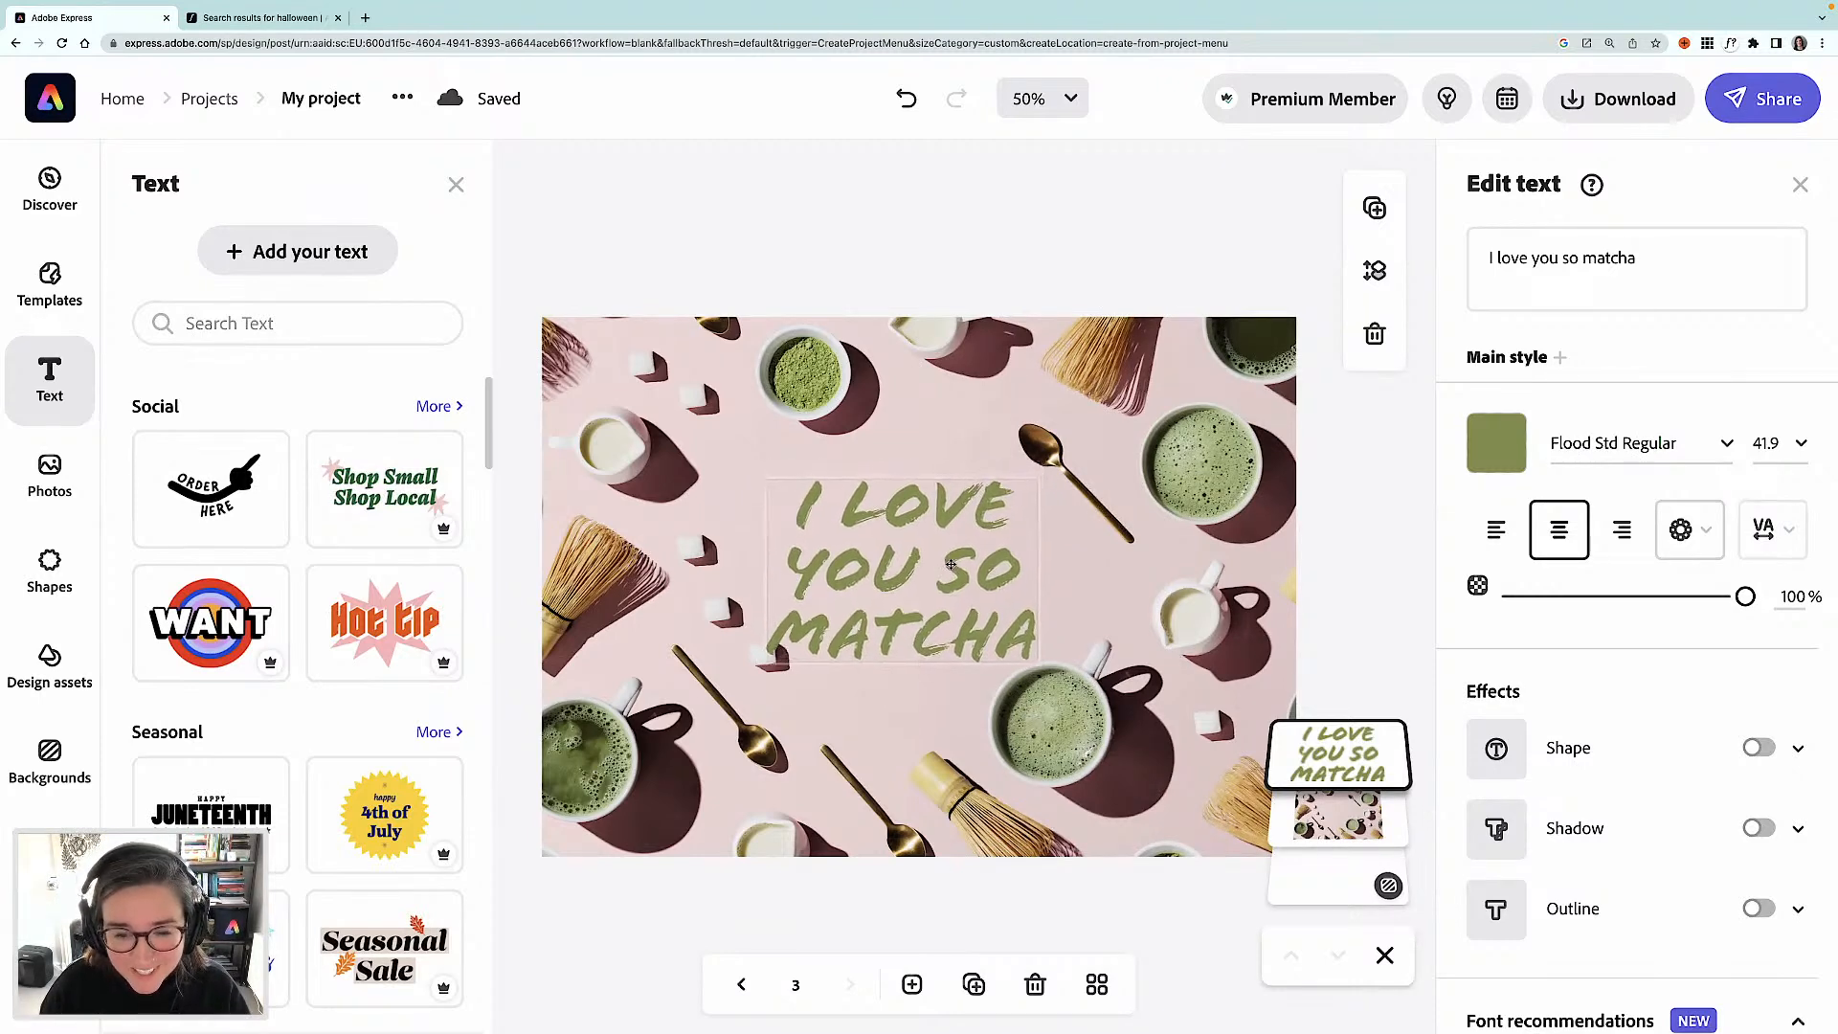
pyautogui.moveTo(951, 563); pyautogui.dragTo(952, 564)
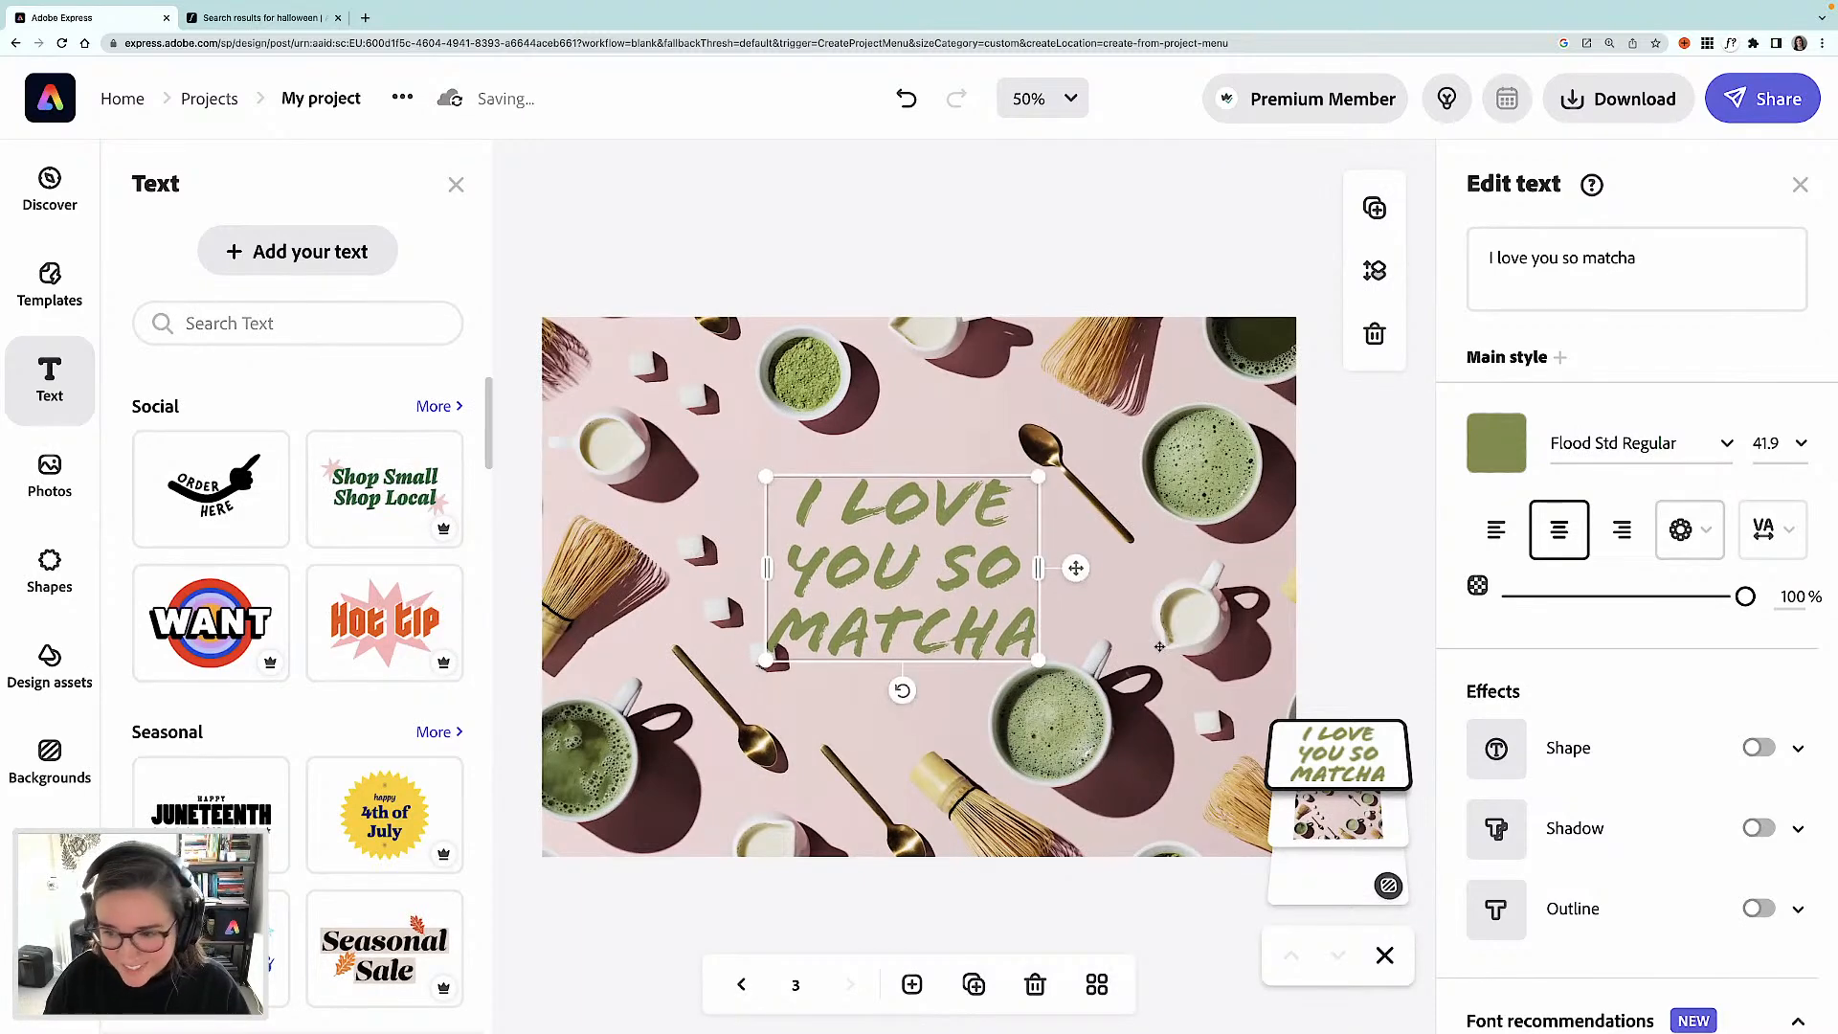
# - Give the text a dark green shadow from the suggested colours, and nudge it slightly right and up to centre it
pyautogui.scroll(-2, 1624, 813)
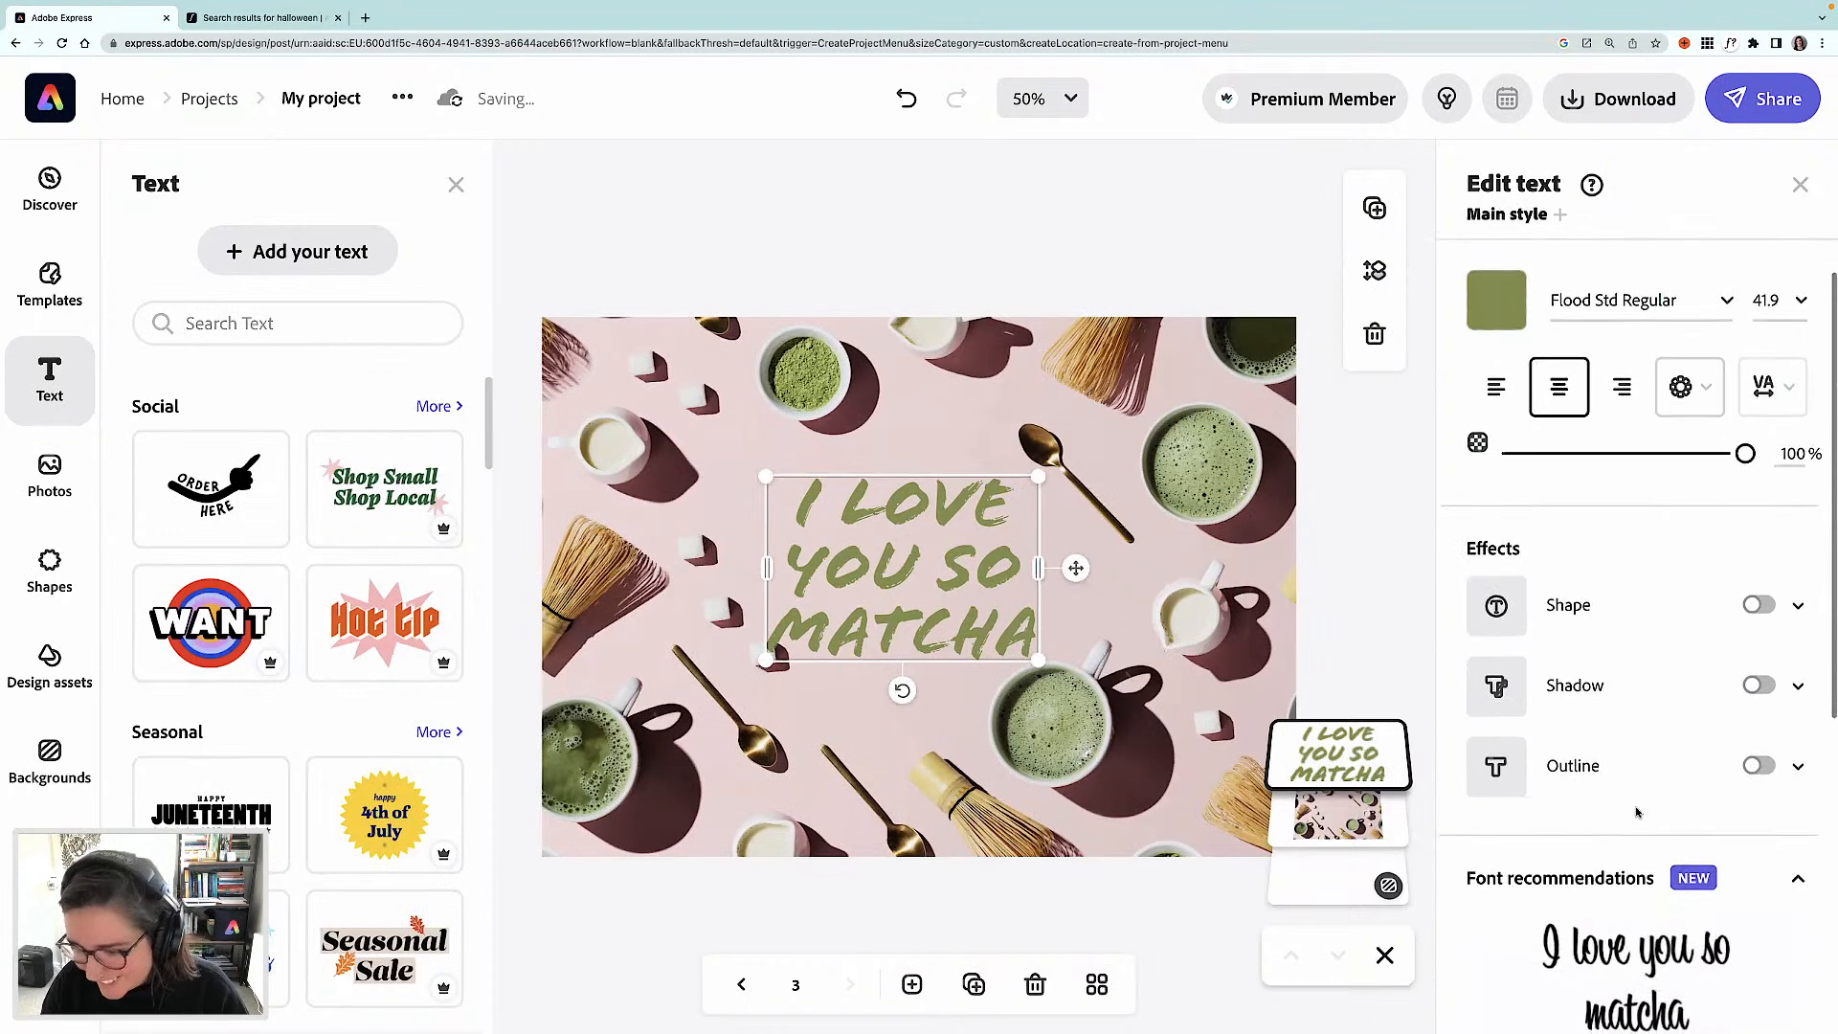
pyautogui.click(1760, 685)
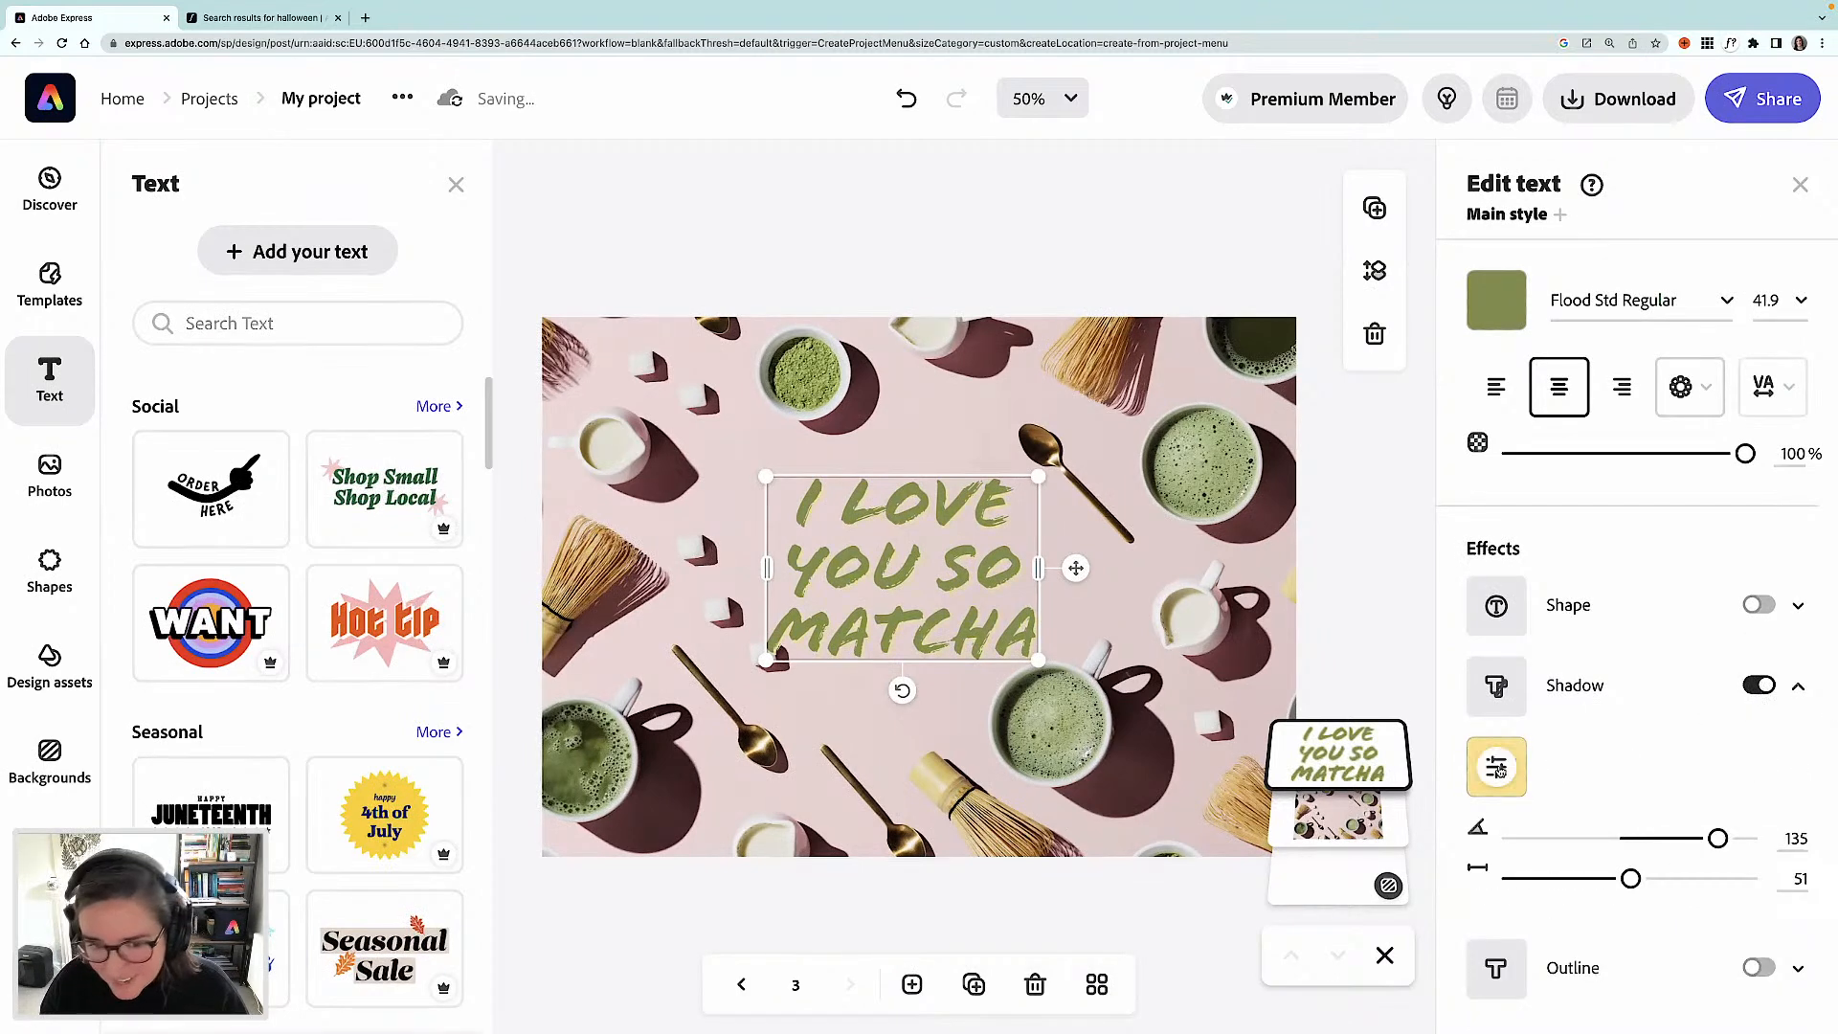
pyautogui.click(1482, 780)
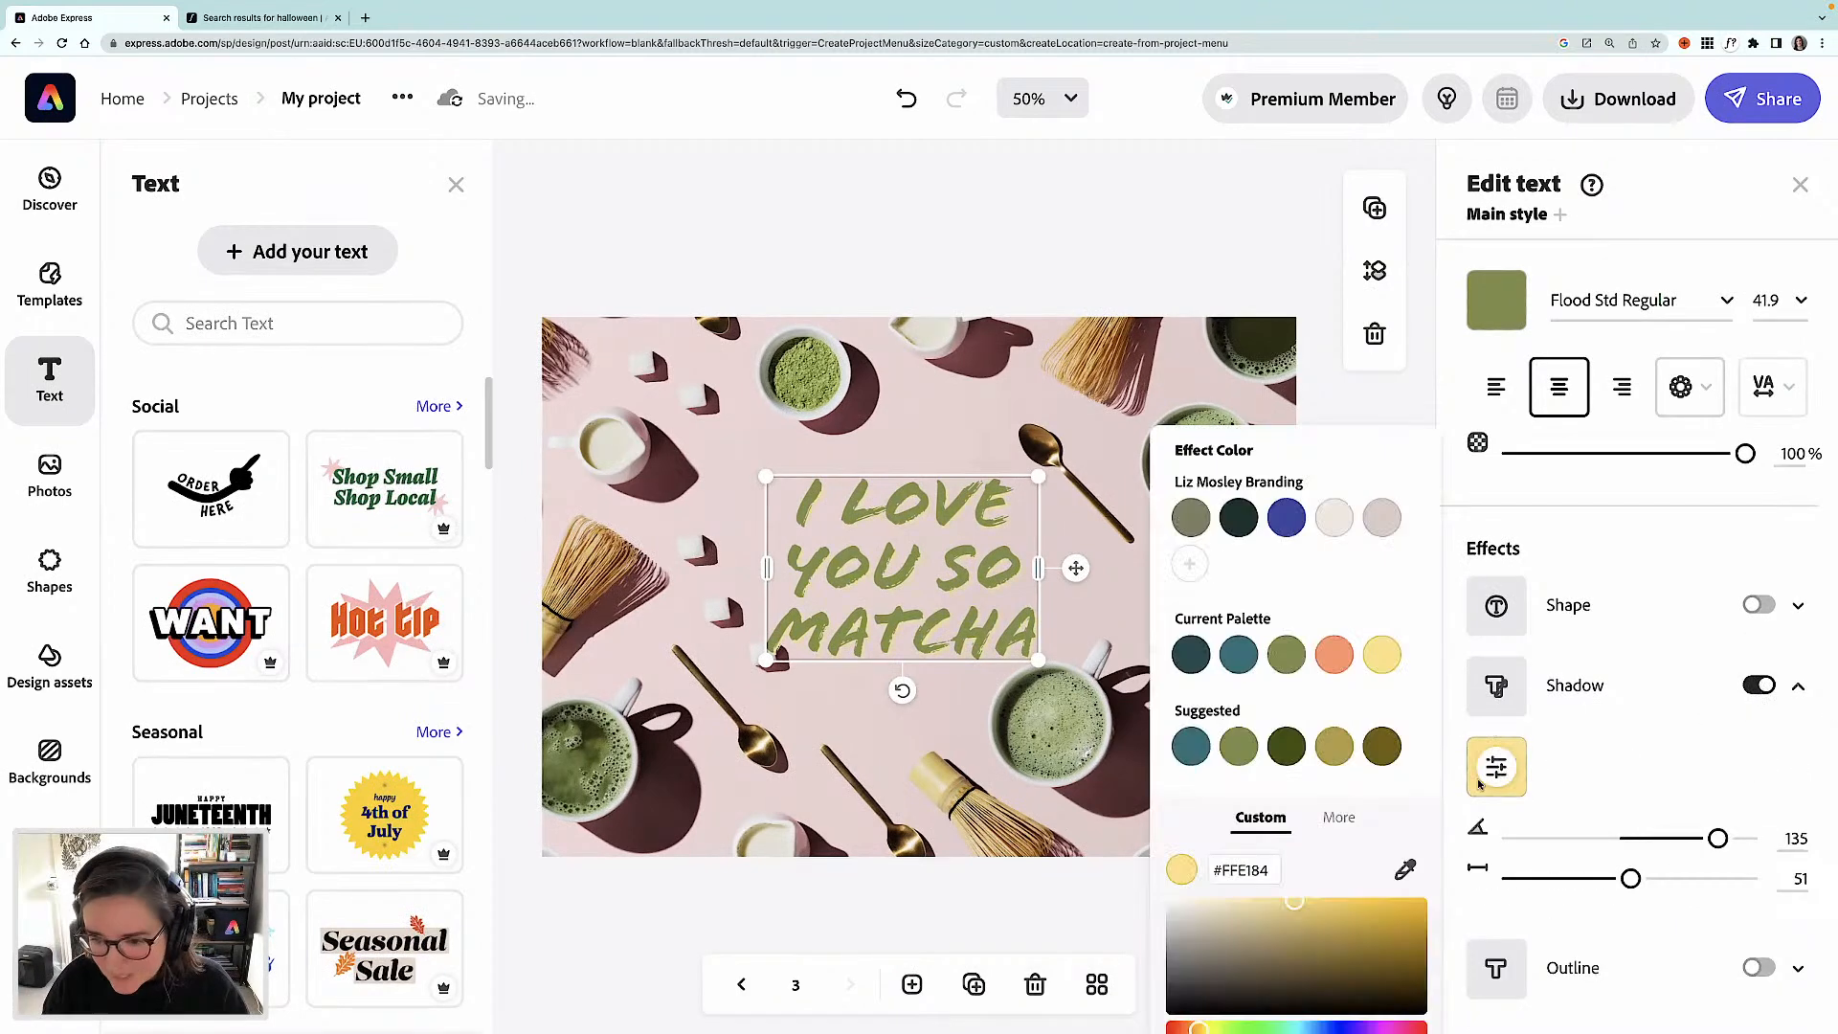
pyautogui.click(1283, 755)
pyautogui.click(988, 263)
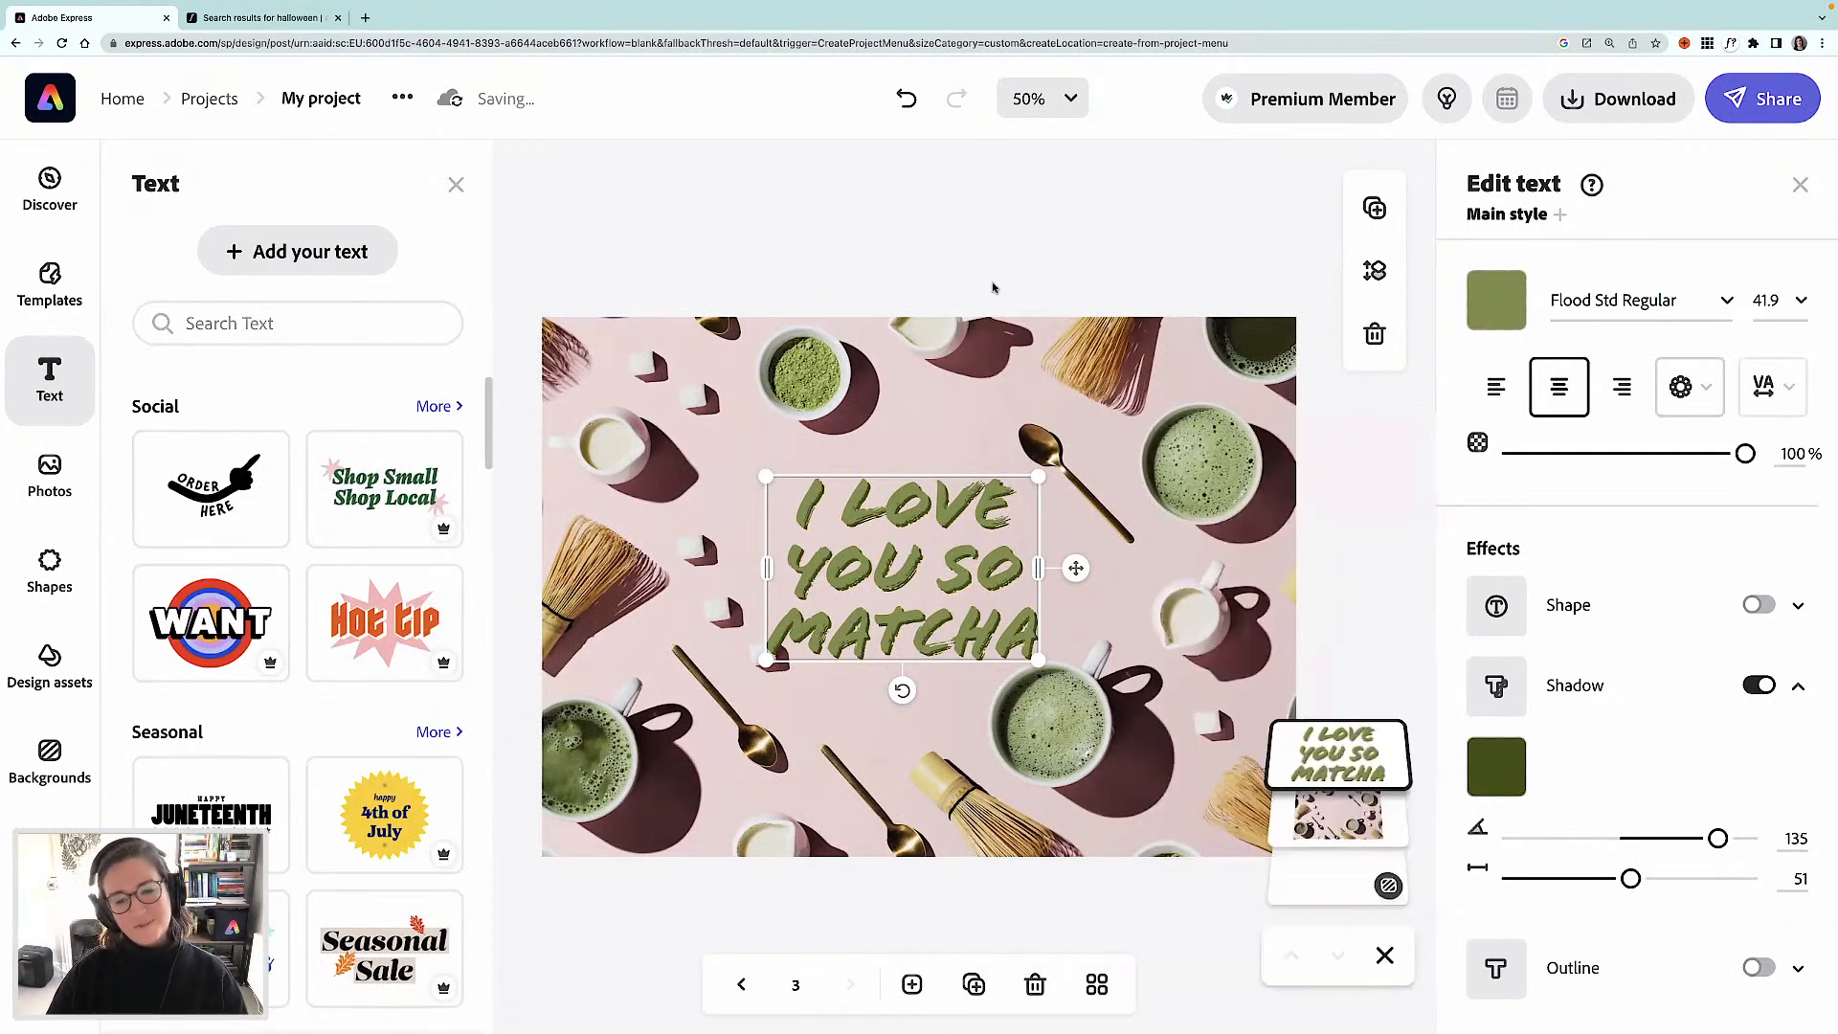
pyautogui.click(988, 260)
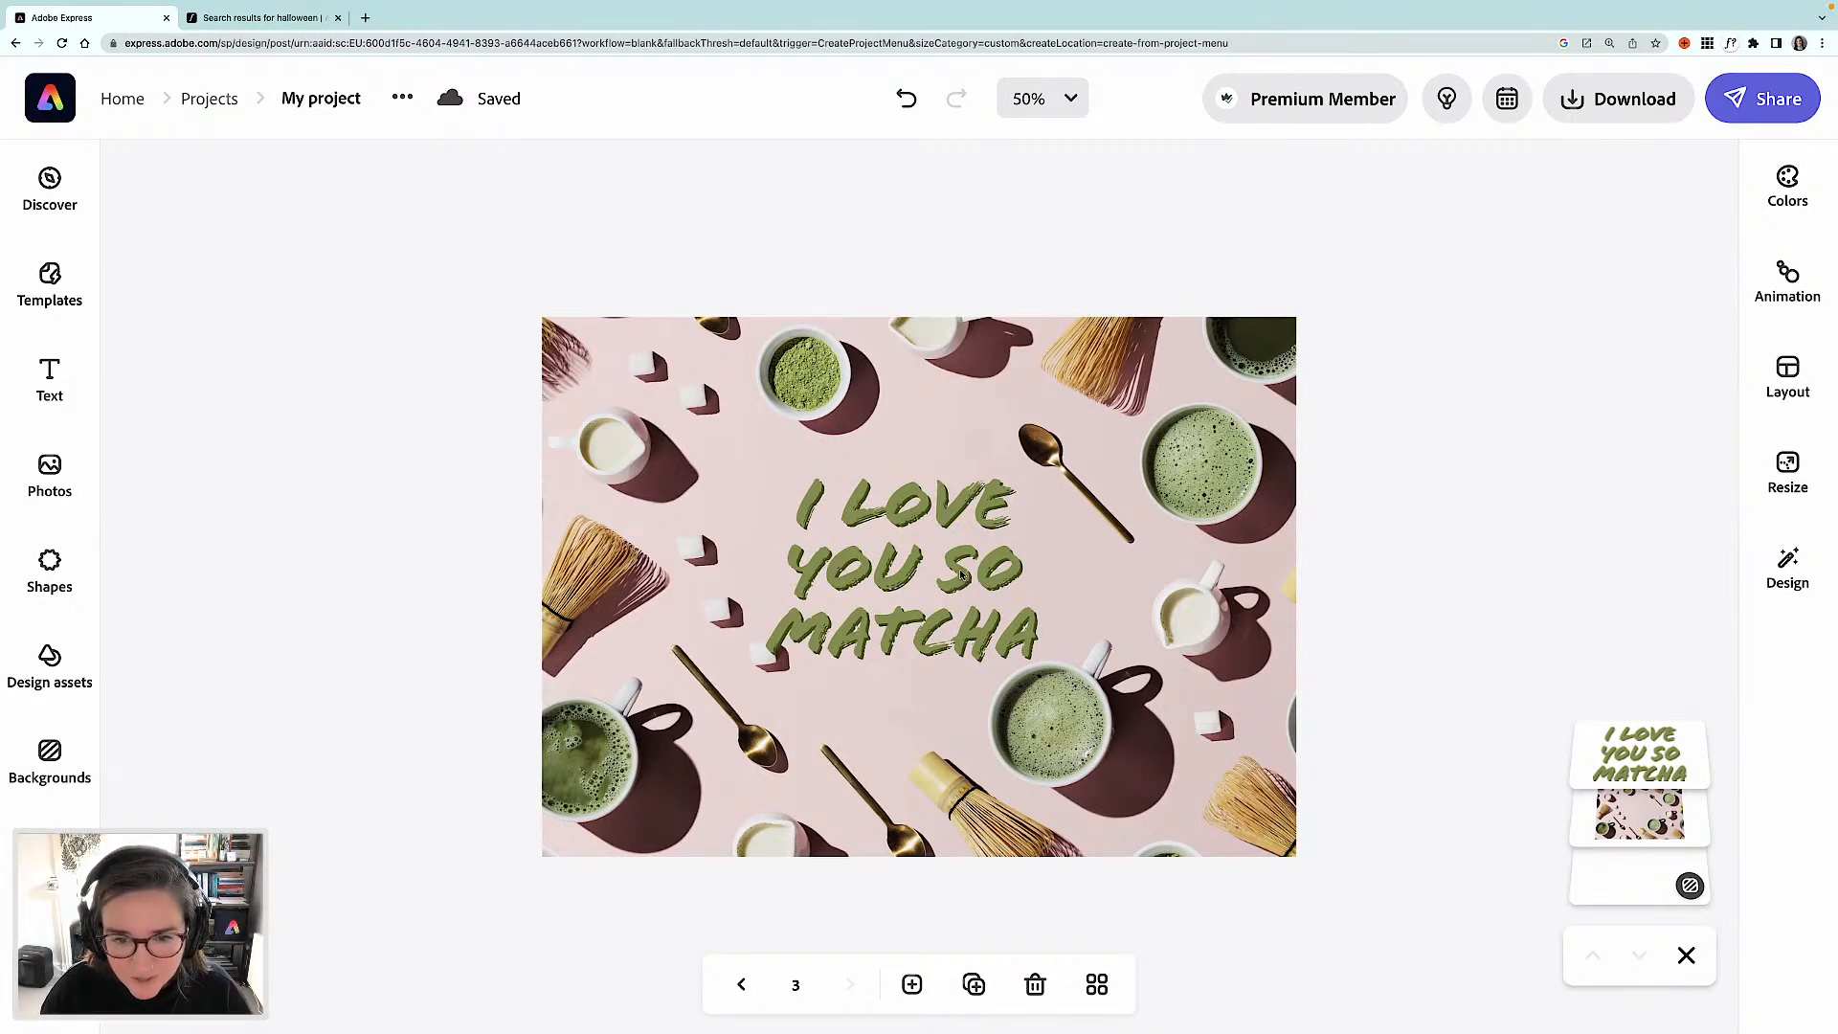
pyautogui.click(961, 574)
pyautogui.moveTo(969, 572); pyautogui.dragTo(976, 571)
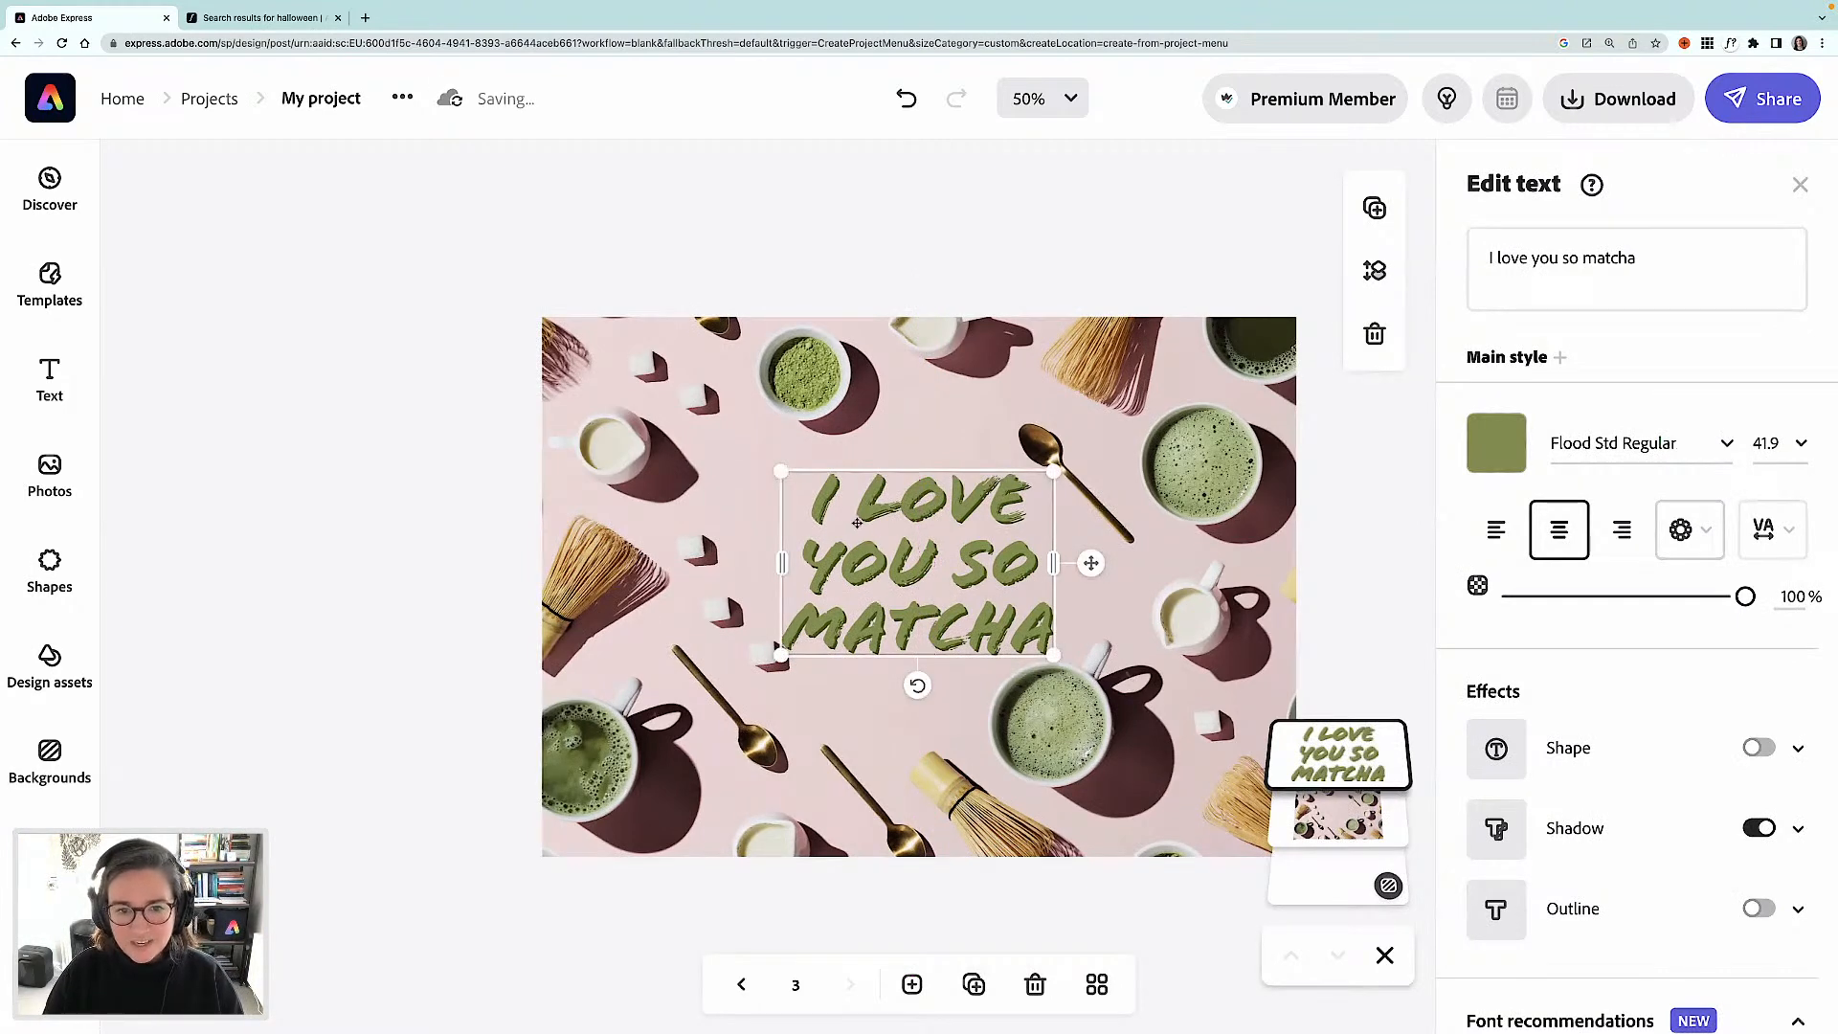
# - Search the shapes for "heart" and add a solid heart to the matcha page
pyautogui.click(49, 572)
pyautogui.click(249, 244)
pyautogui.write('heart')
pyautogui.press('Return')
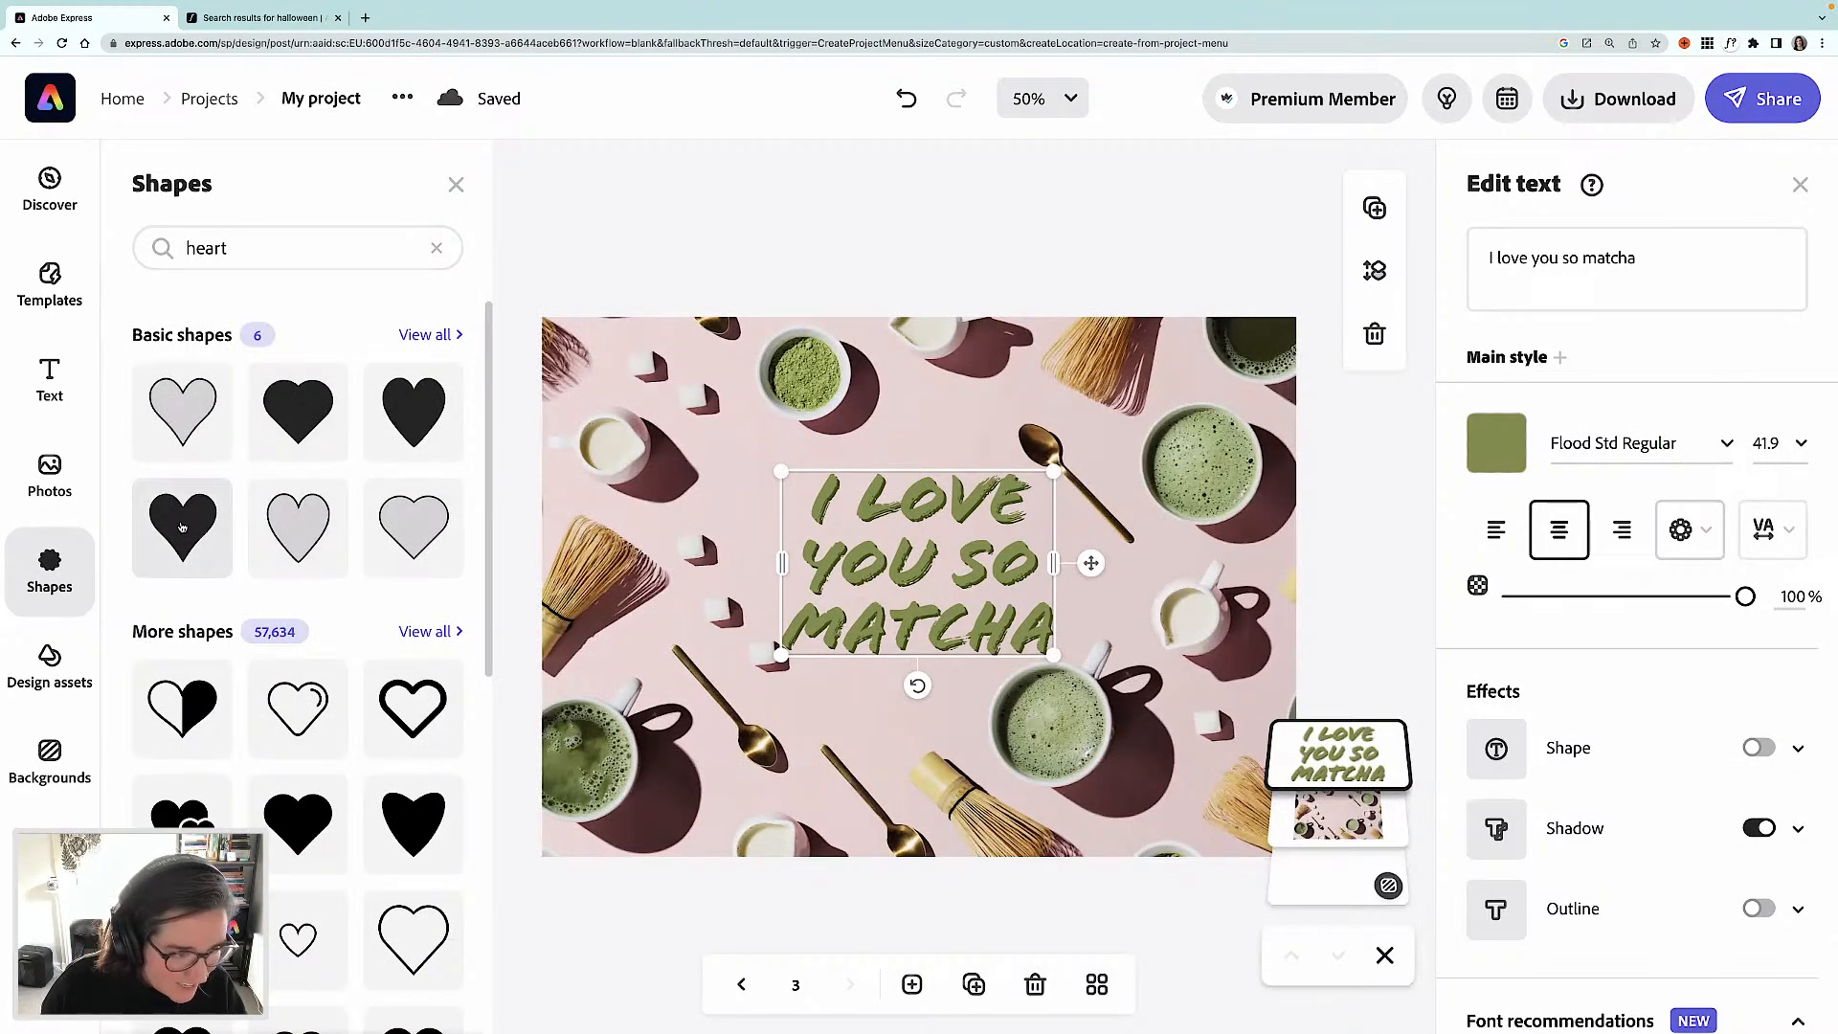
pyautogui.scroll(-5, 205, 561)
pyautogui.scroll(-7, 205, 561)
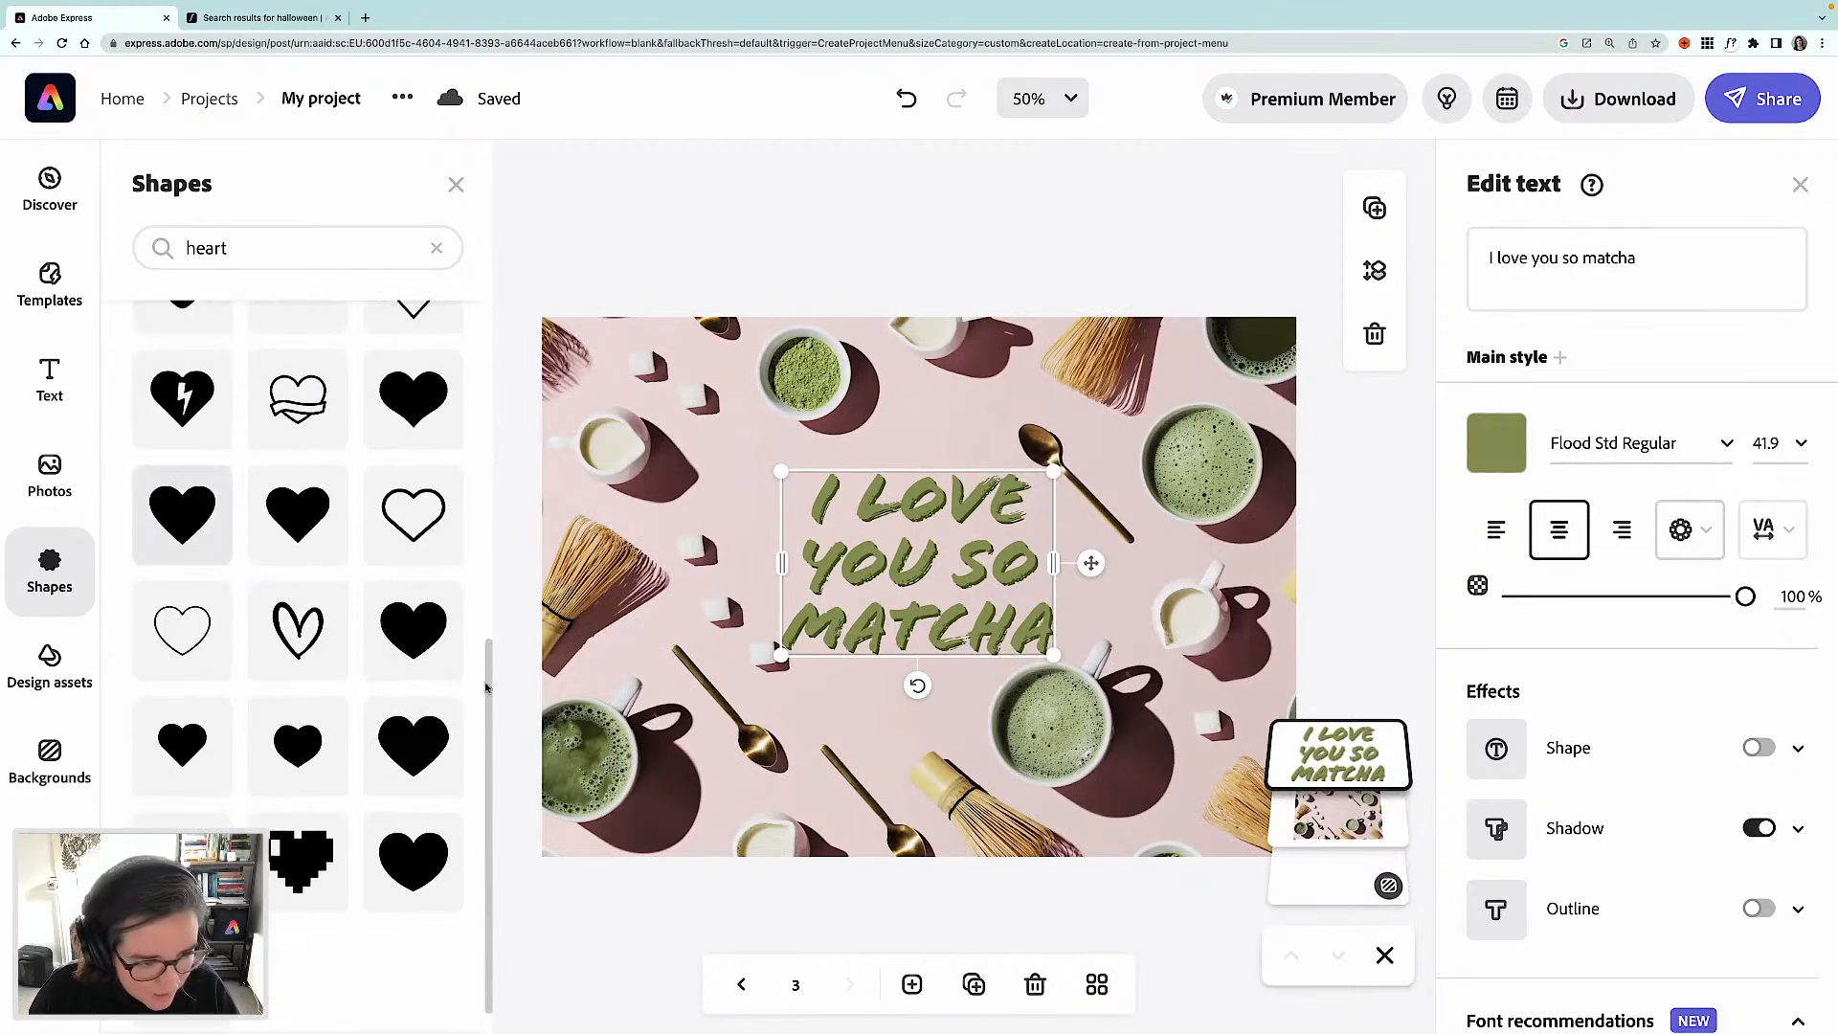
pyautogui.scroll(-1, 398, 655)
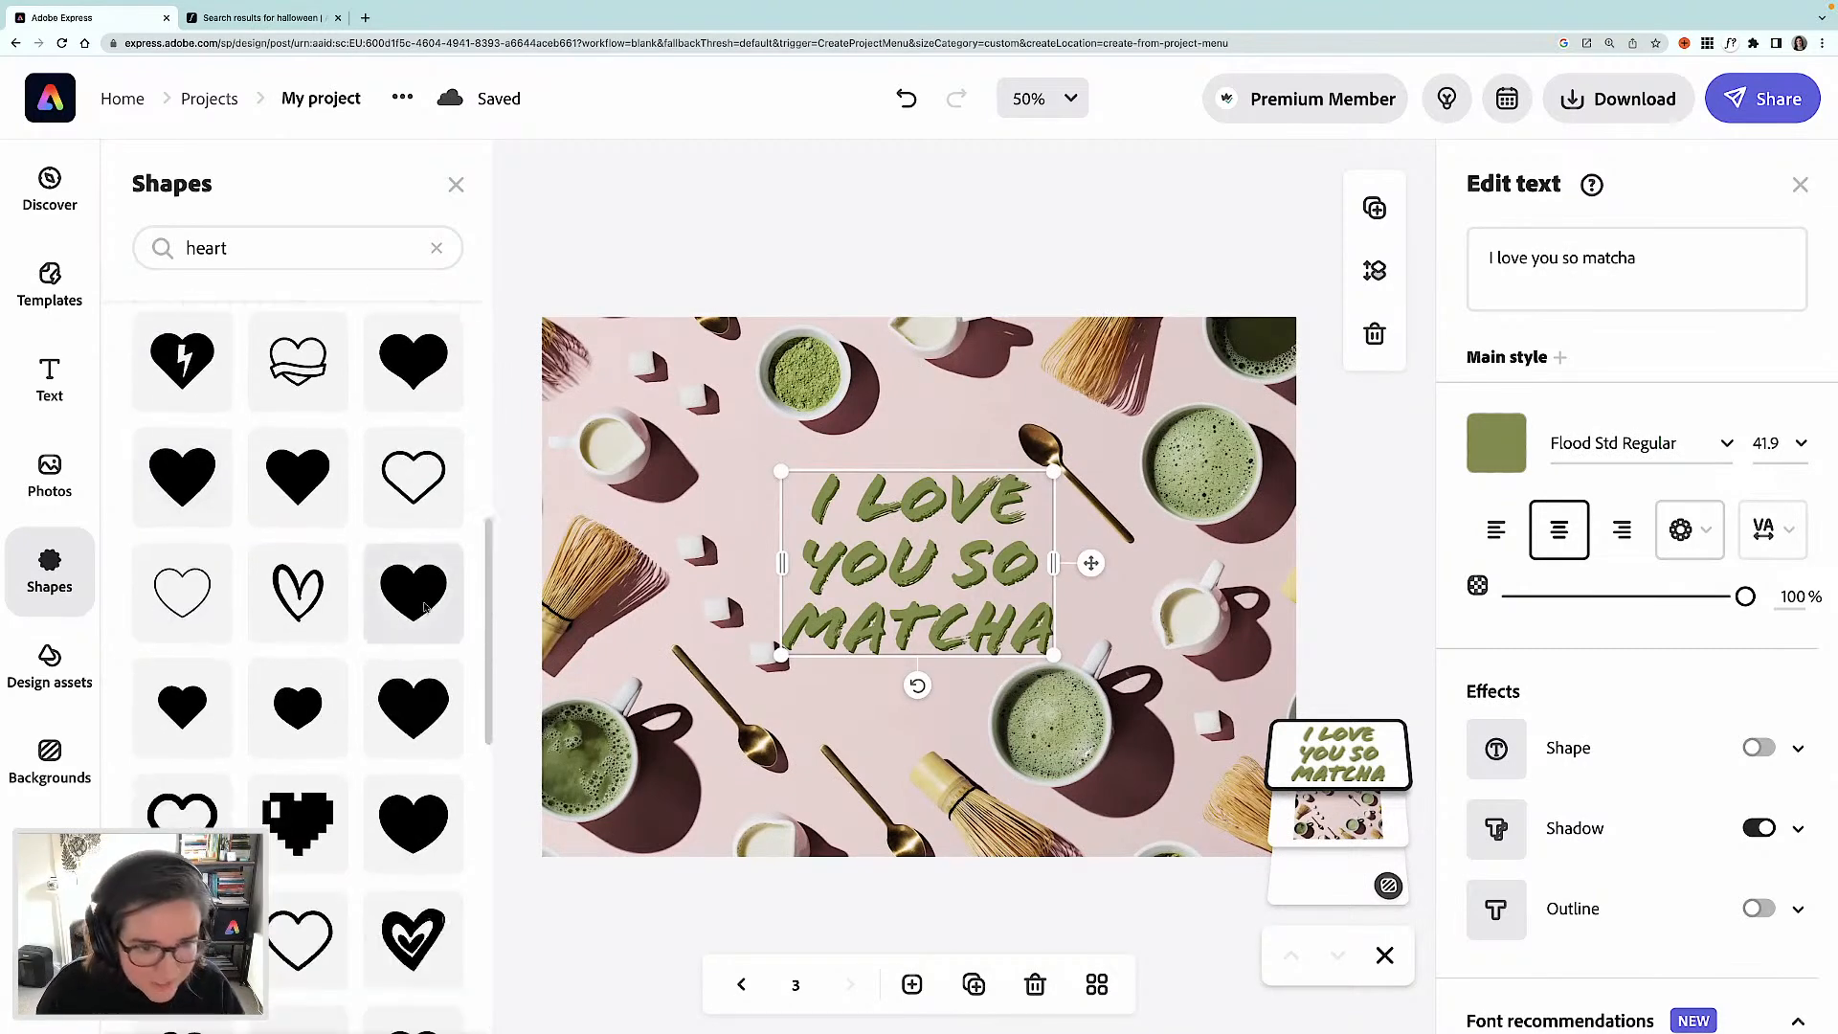
pyautogui.moveTo(735, 605); pyautogui.dragTo(924, 751)
pyautogui.click(1003, 704)
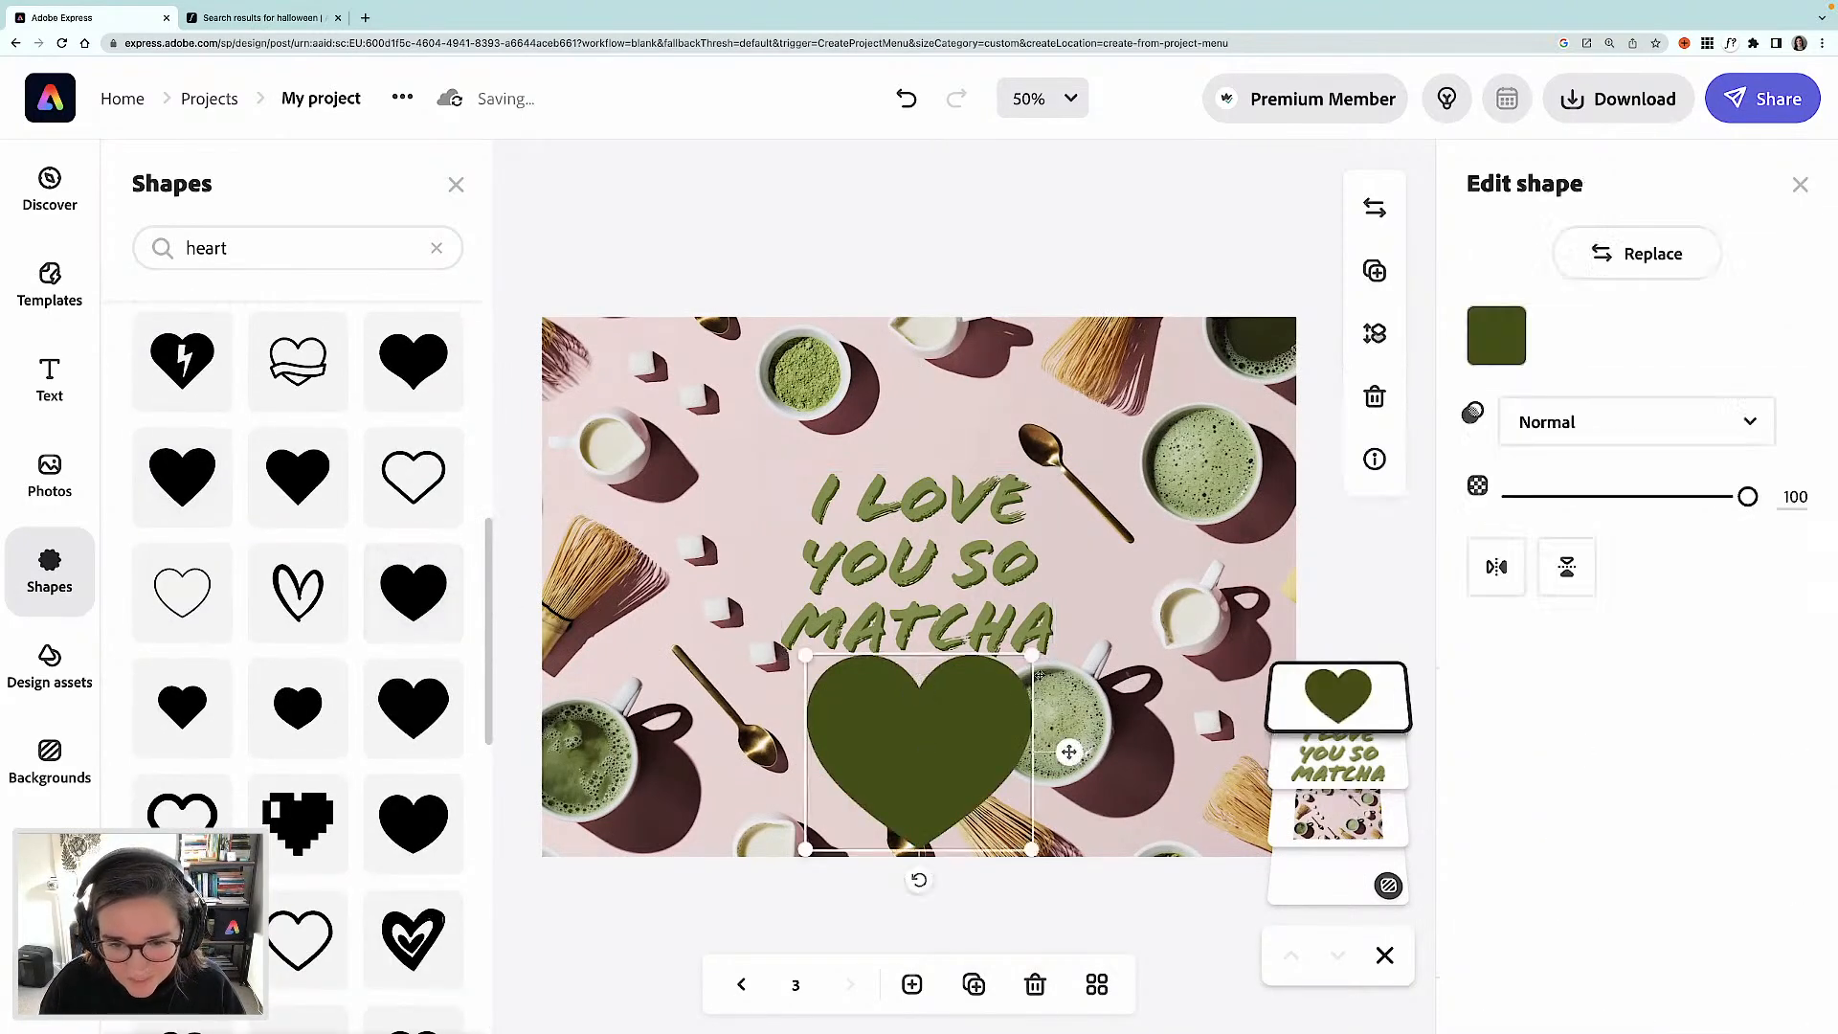
# - Shrink the heart beside the text's upper left and place three duplicates above, below and to the right of the wording
pyautogui.moveTo(1032, 656); pyautogui.dragTo(748, 481)
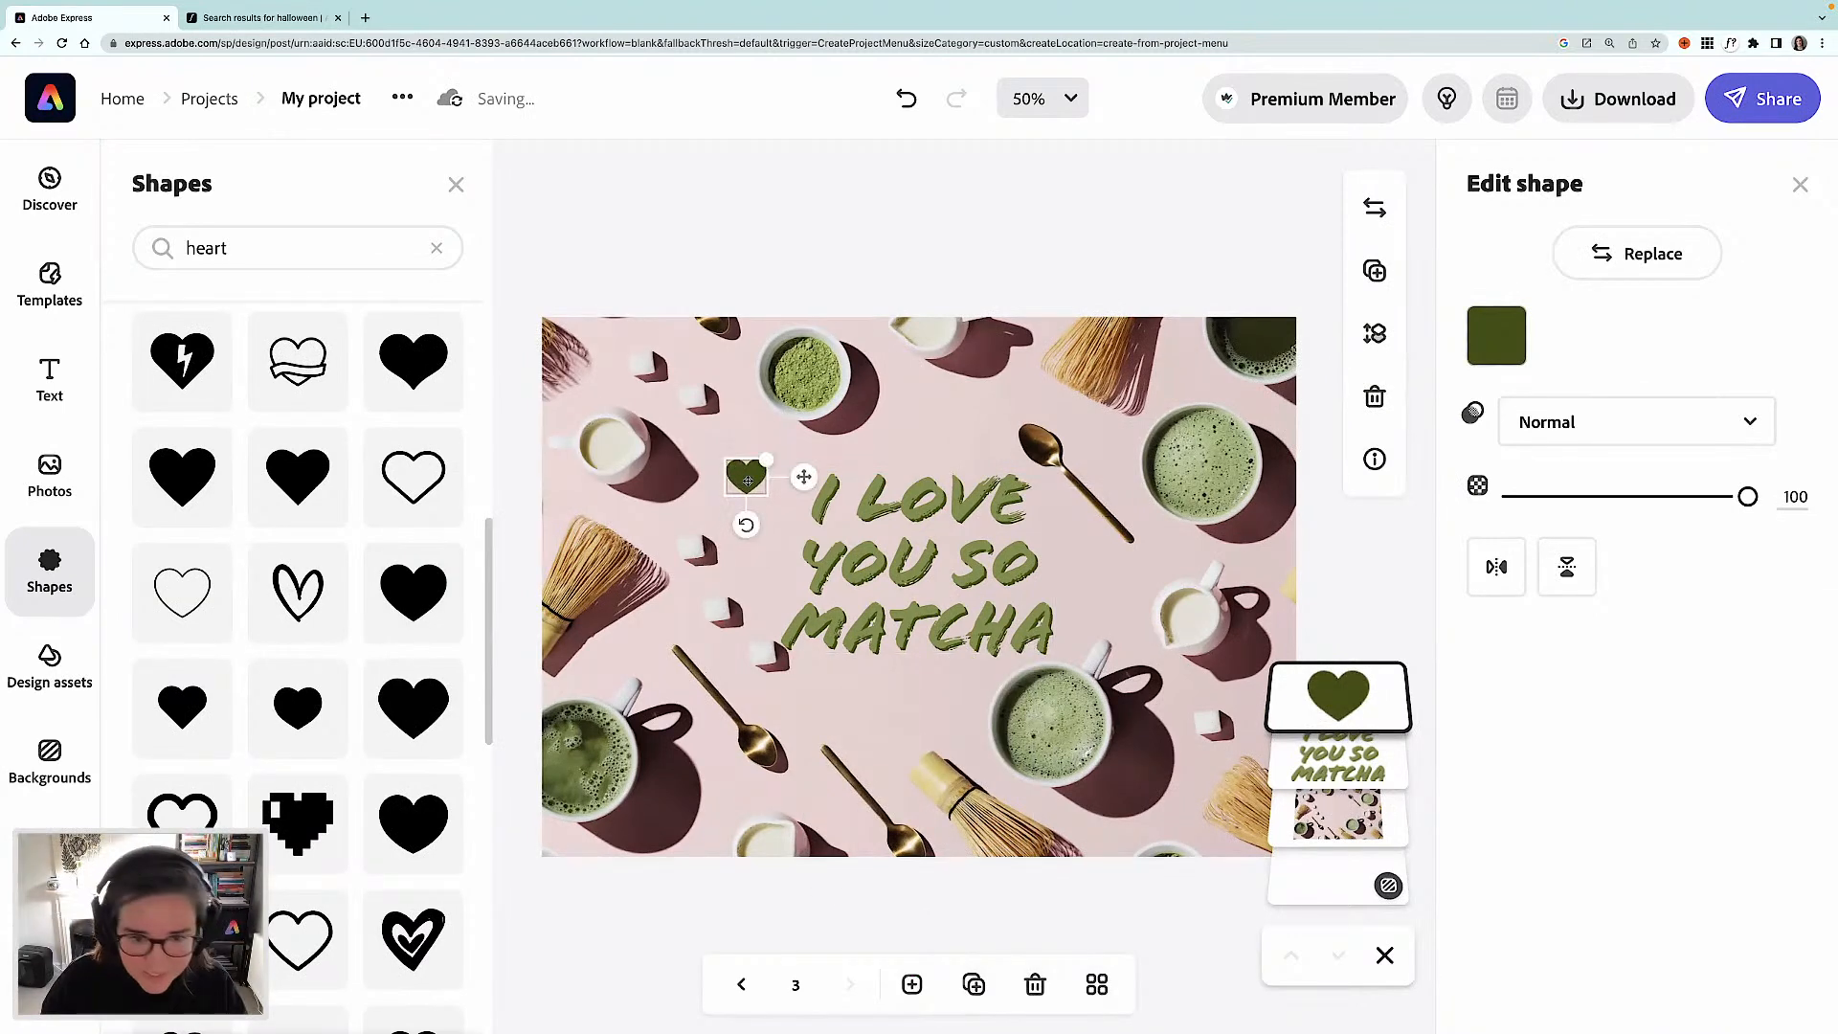
pyautogui.press('super+d')
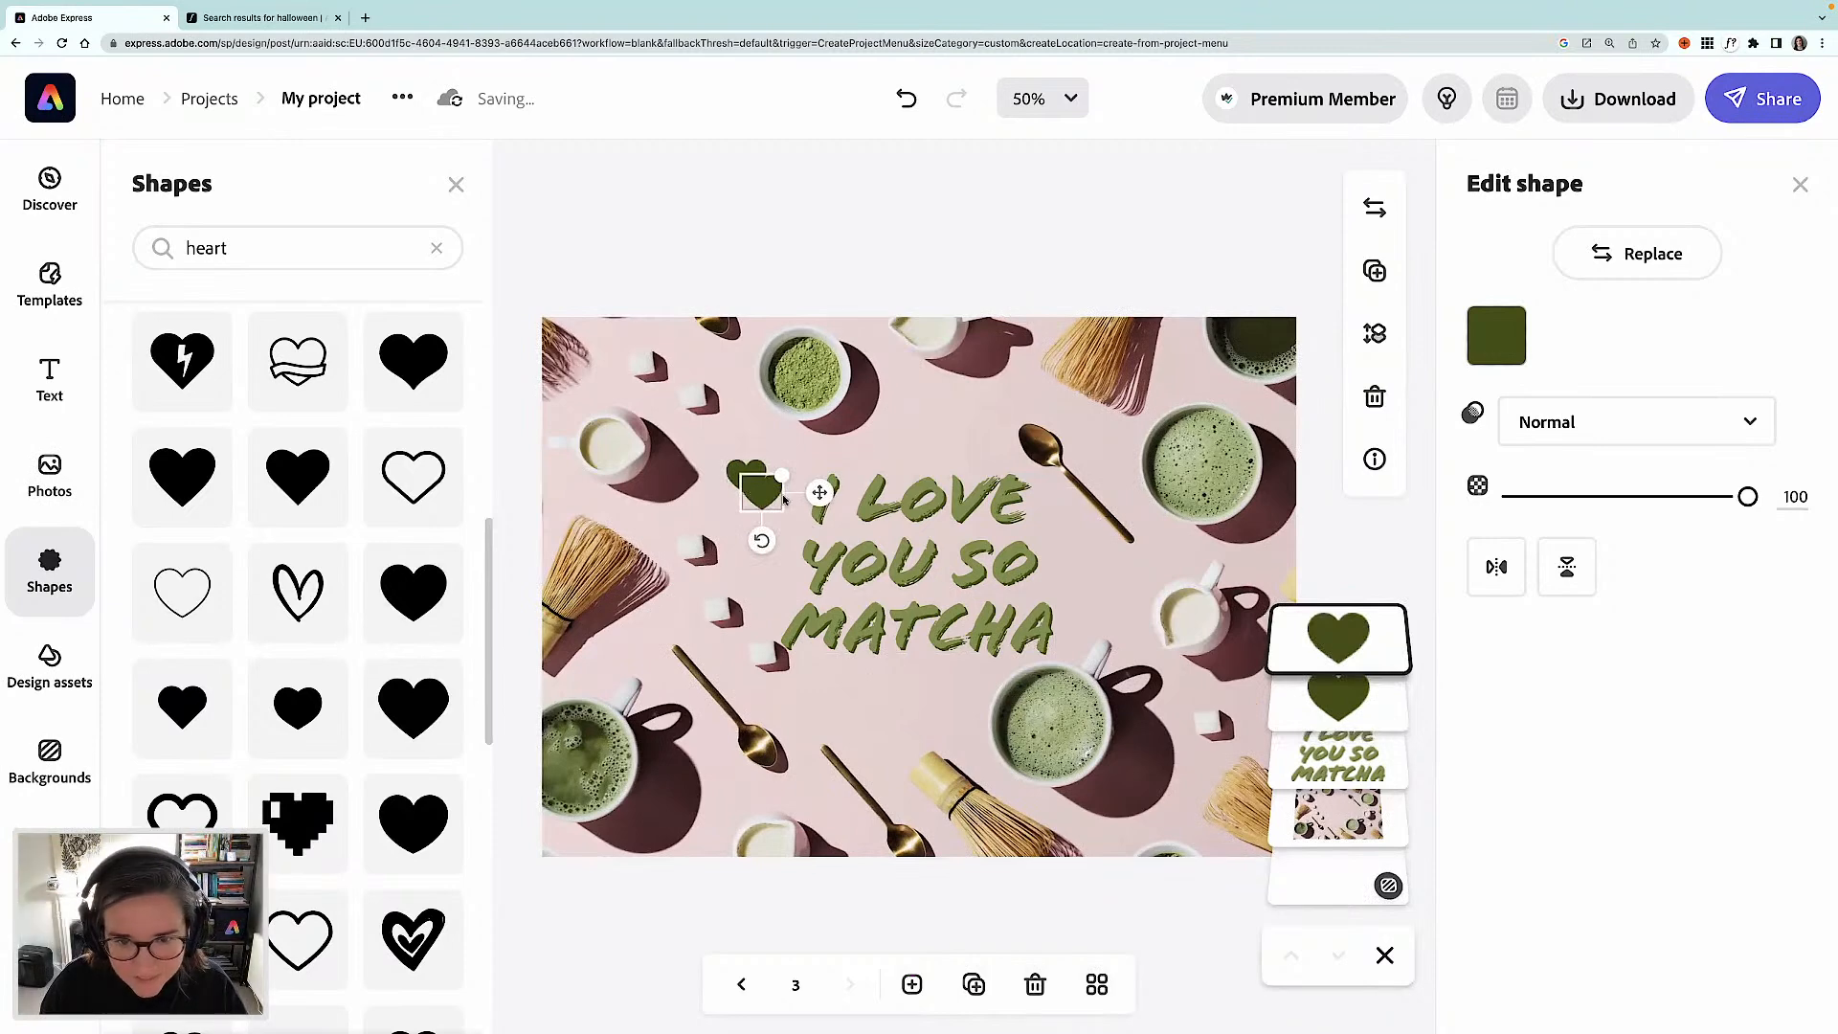
pyautogui.moveTo(784, 497); pyautogui.dragTo(1004, 418)
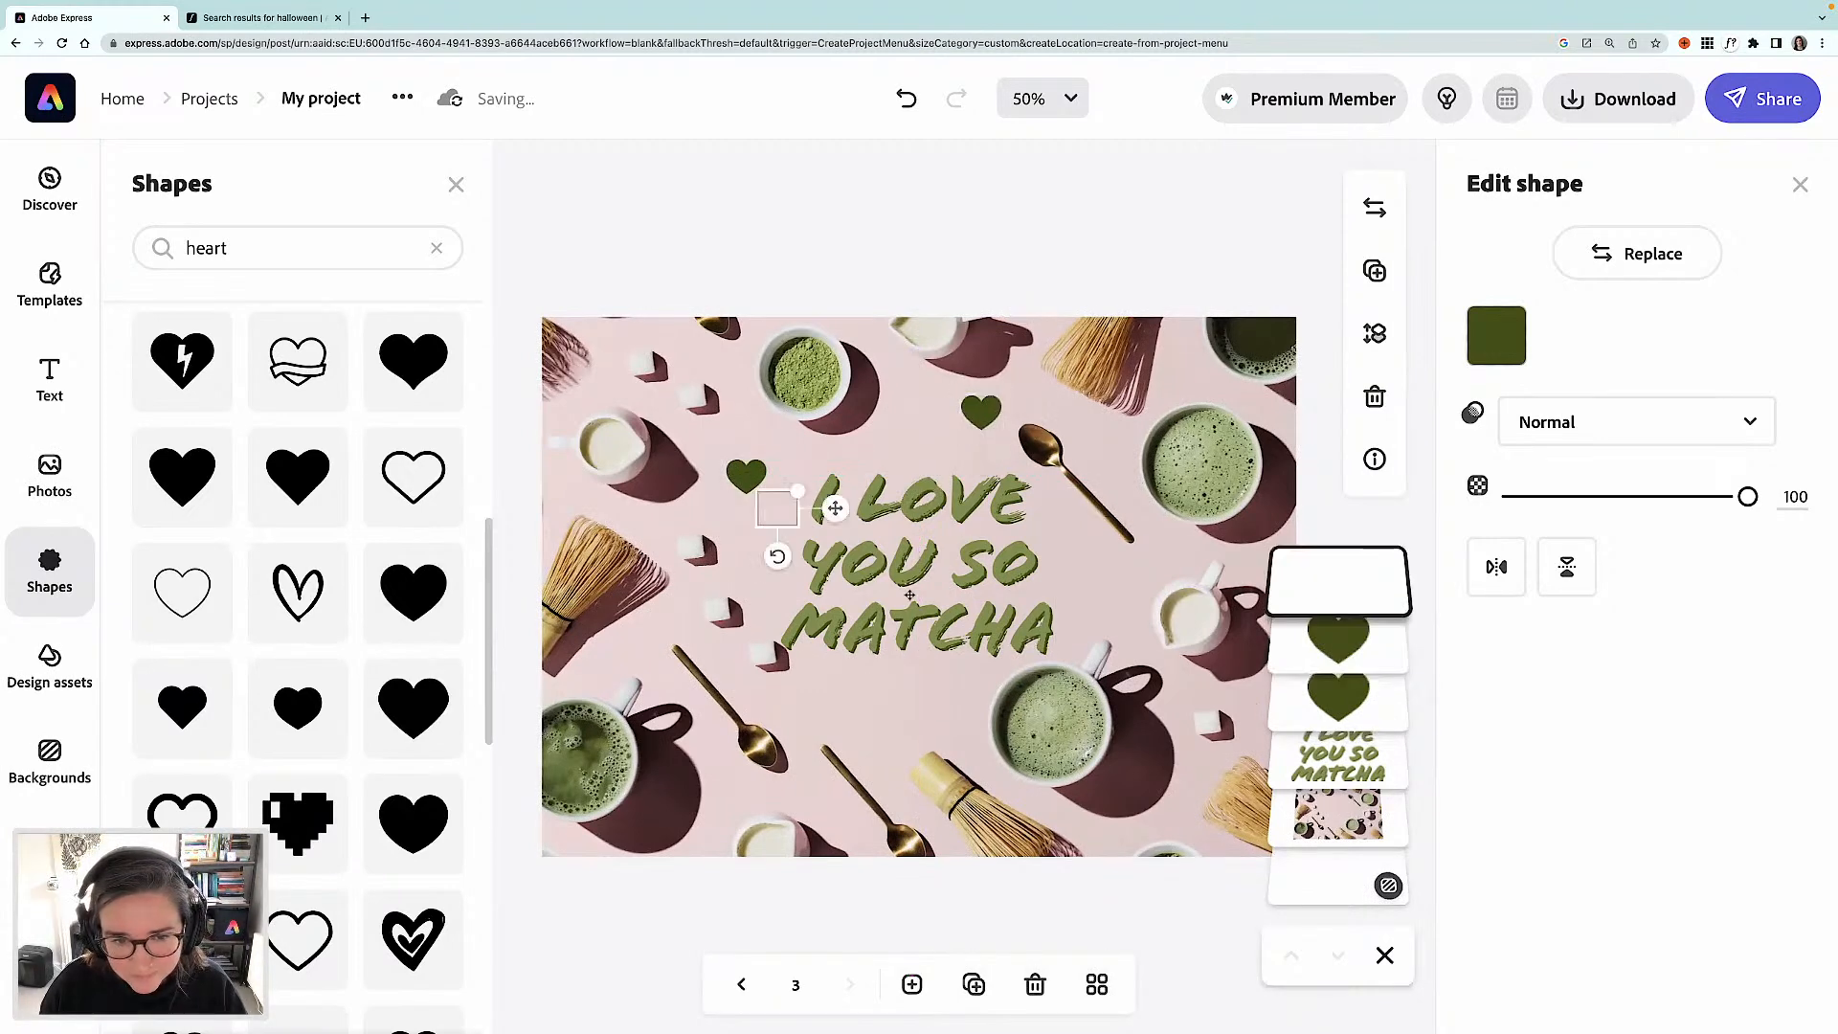
pyautogui.moveTo(777, 508); pyautogui.dragTo(900, 713)
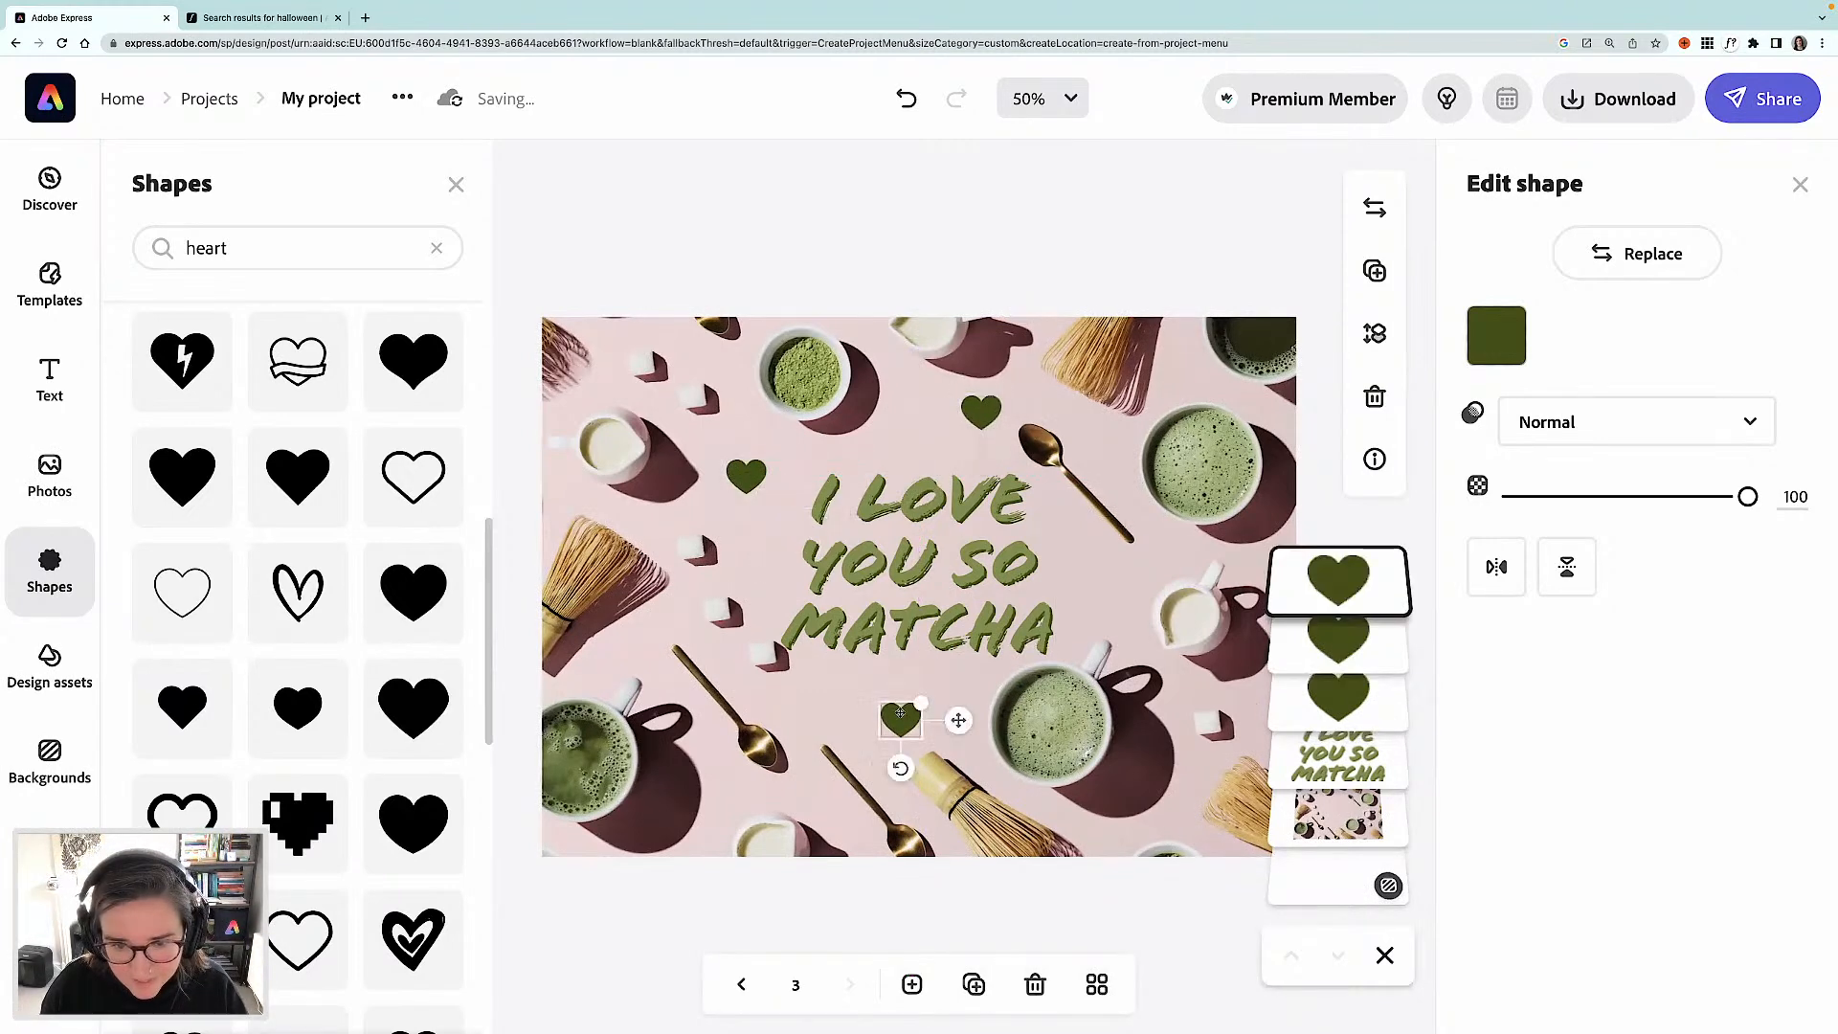
pyautogui.press('super+d')
pyautogui.moveTo(802, 538); pyautogui.dragTo(1123, 586)
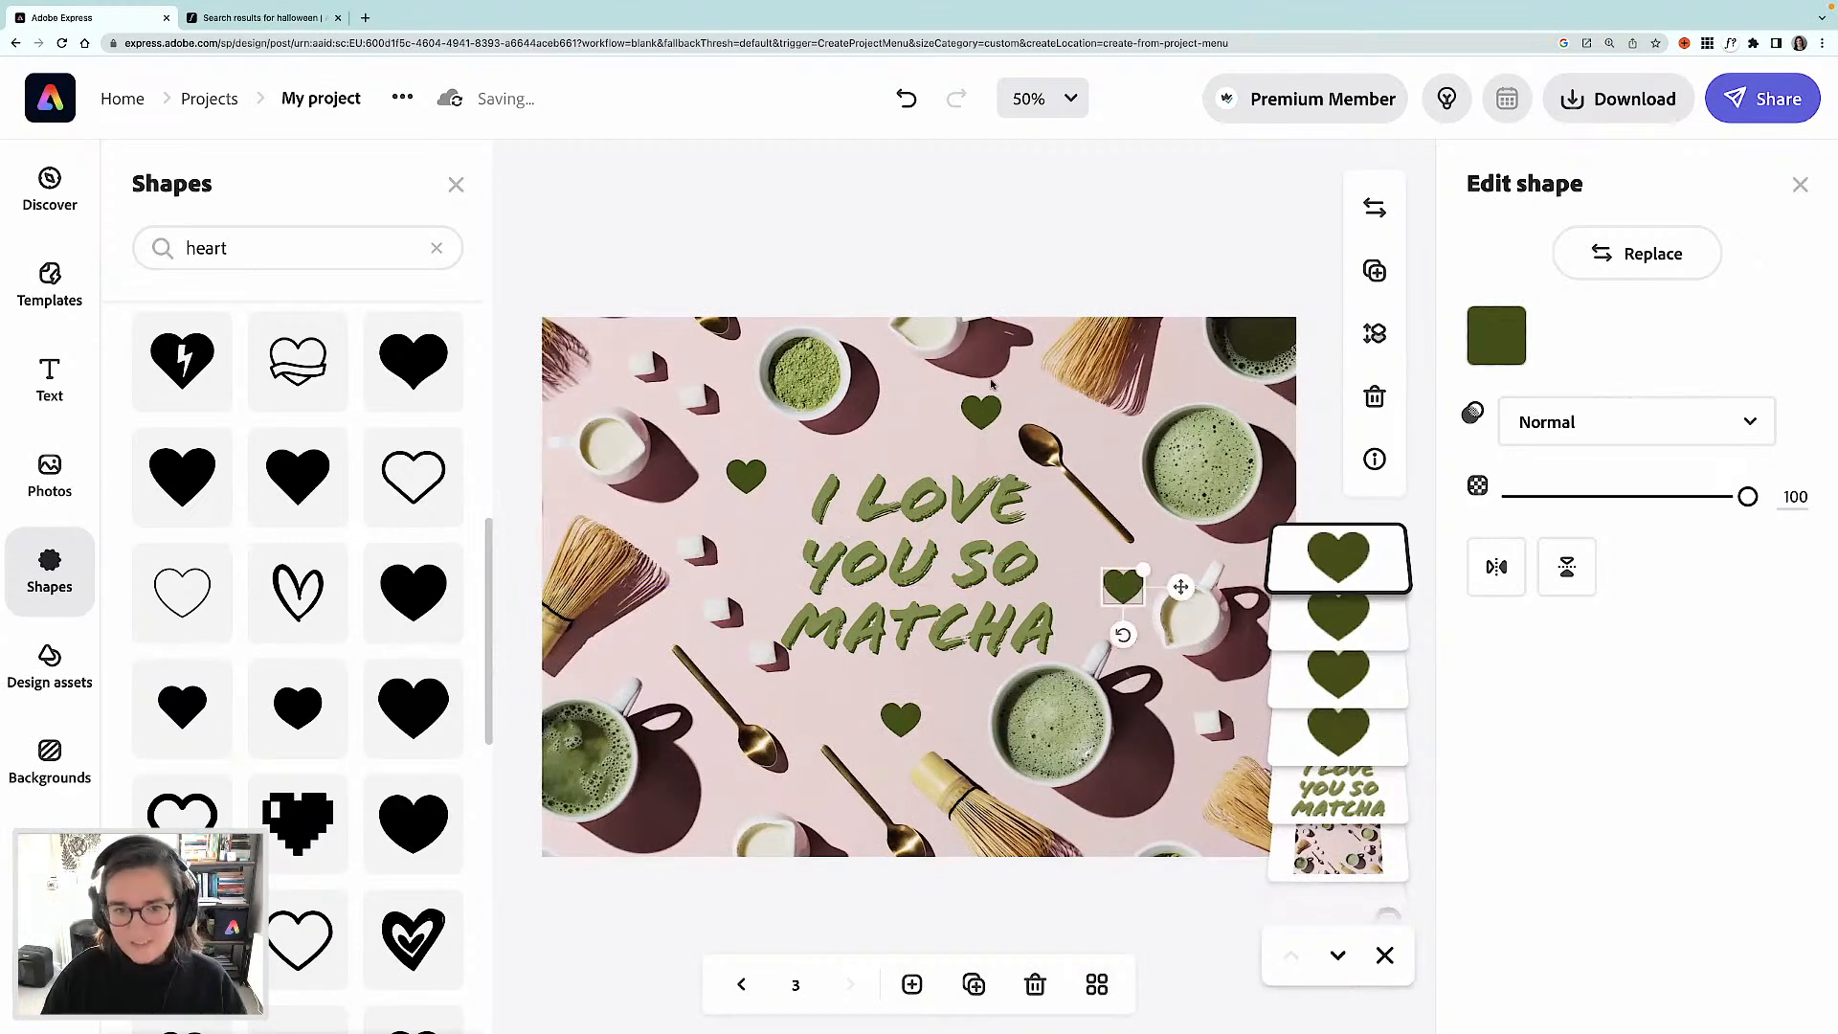
# - Recolour the hearts above and below the text white (#FFFFFF)
pyautogui.click(985, 405)
pyautogui.click(1497, 335)
pyautogui.click(1180, 568)
pyautogui.moveTo(1161, 539); pyautogui.dragTo(1157, 524)
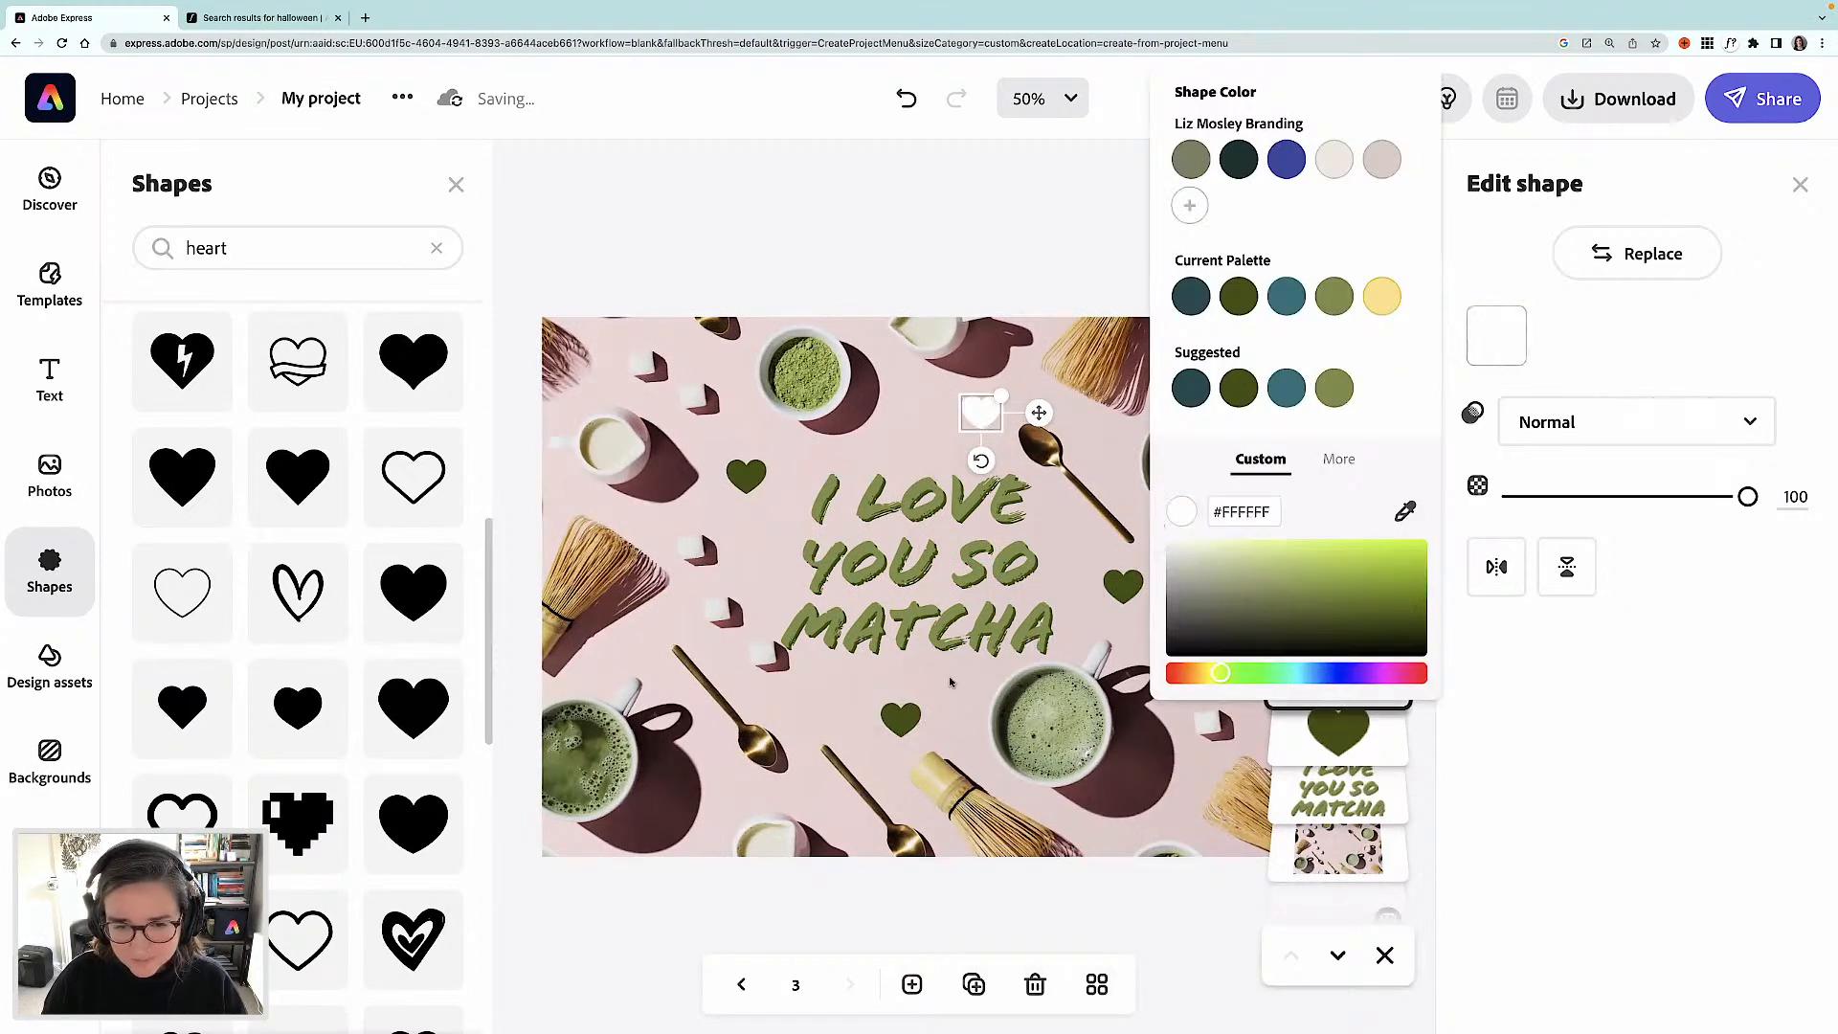
pyautogui.click(910, 708)
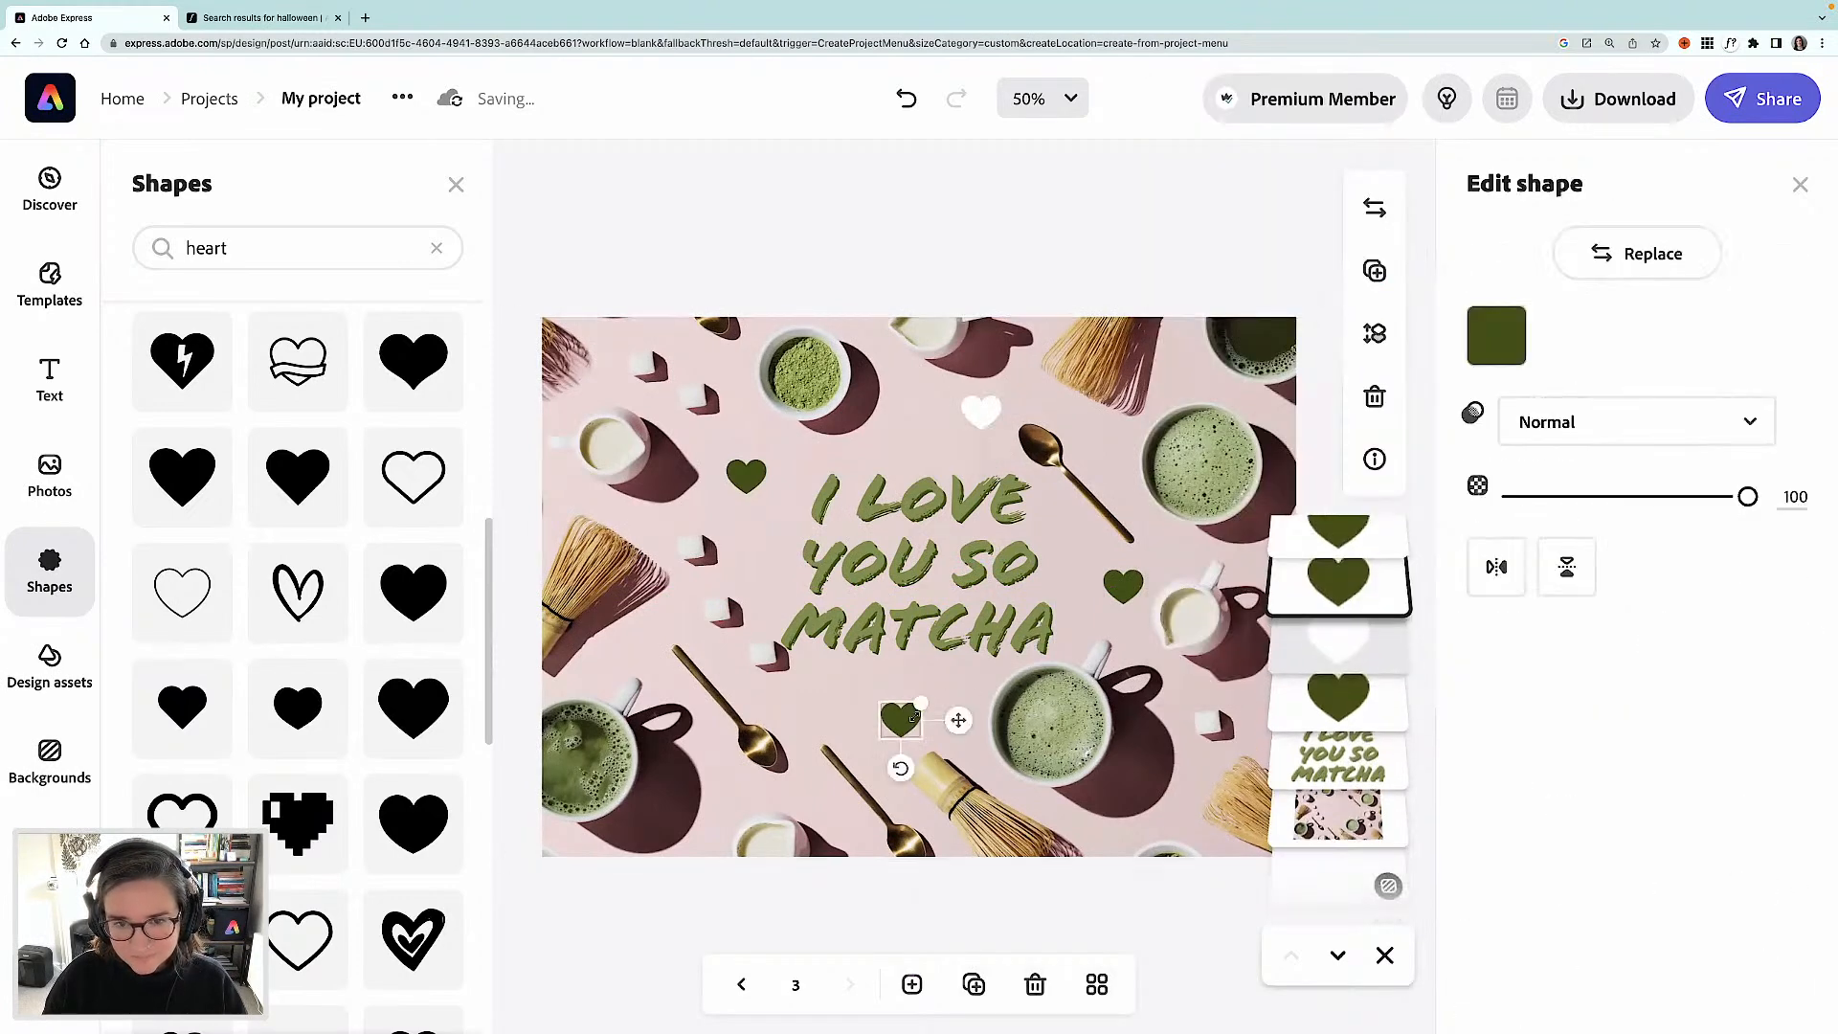
pyautogui.click(1489, 344)
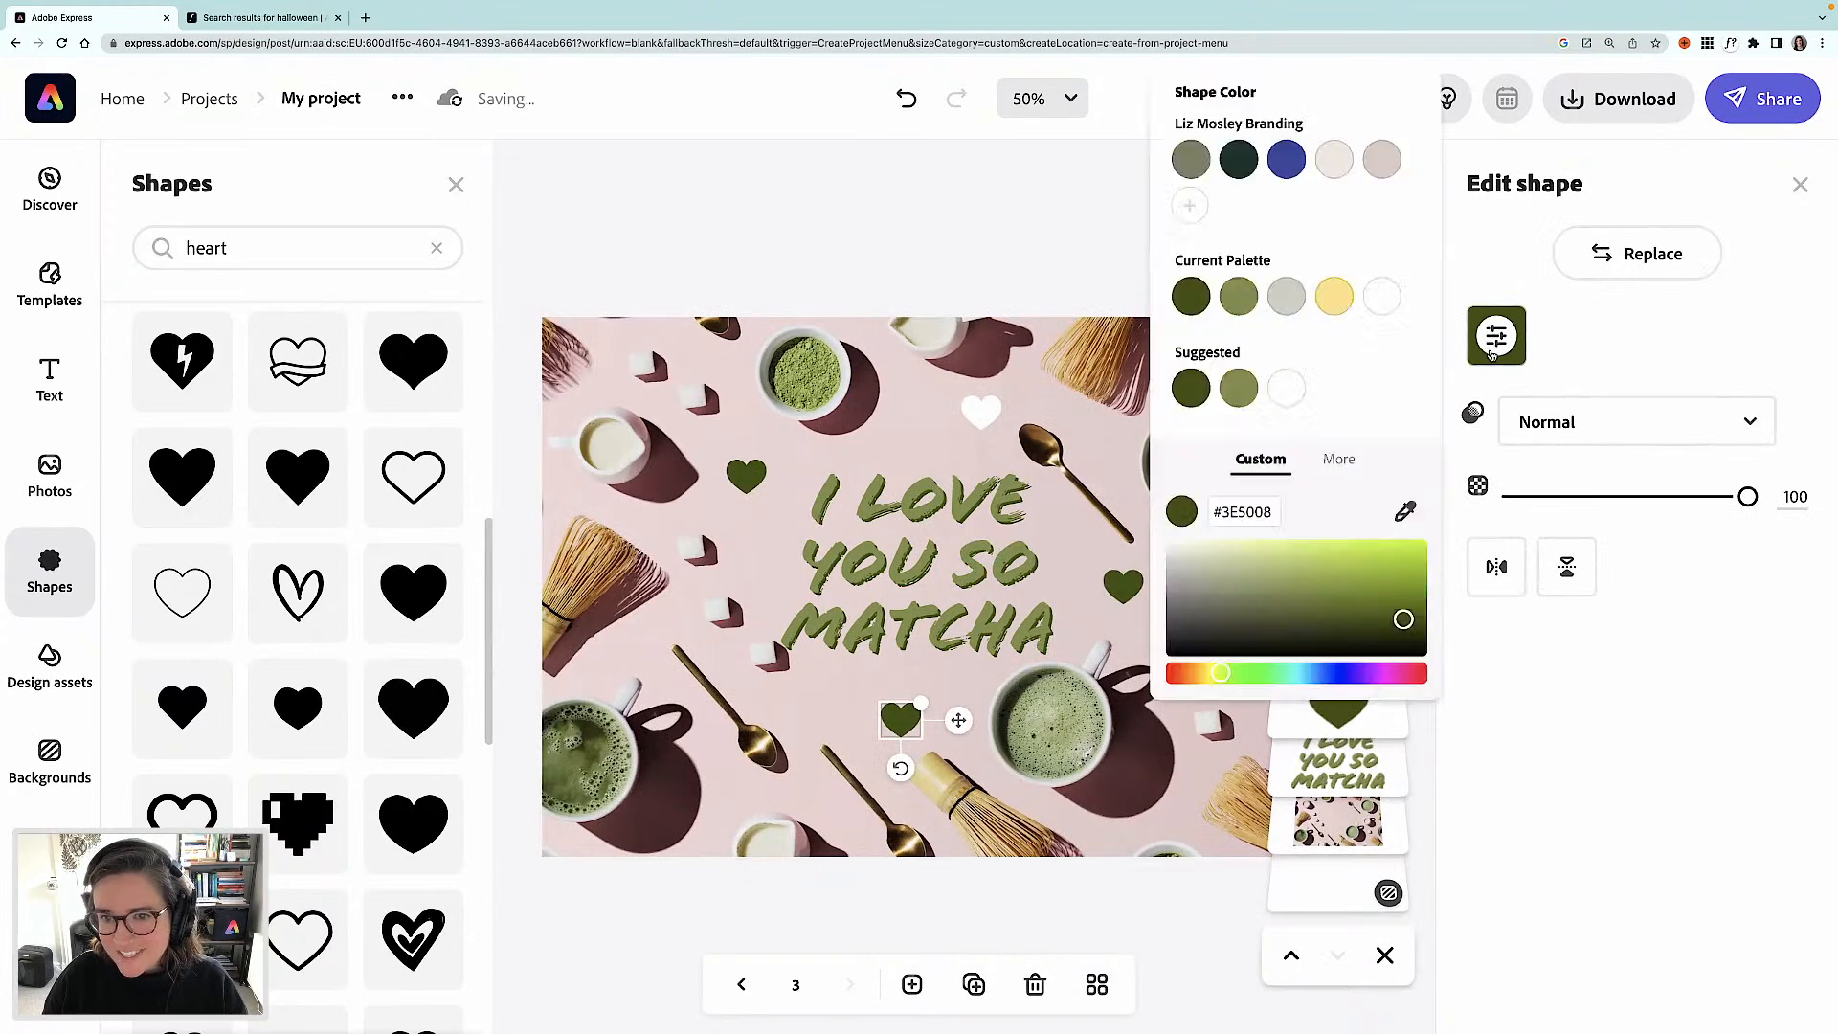
pyautogui.click(1383, 298)
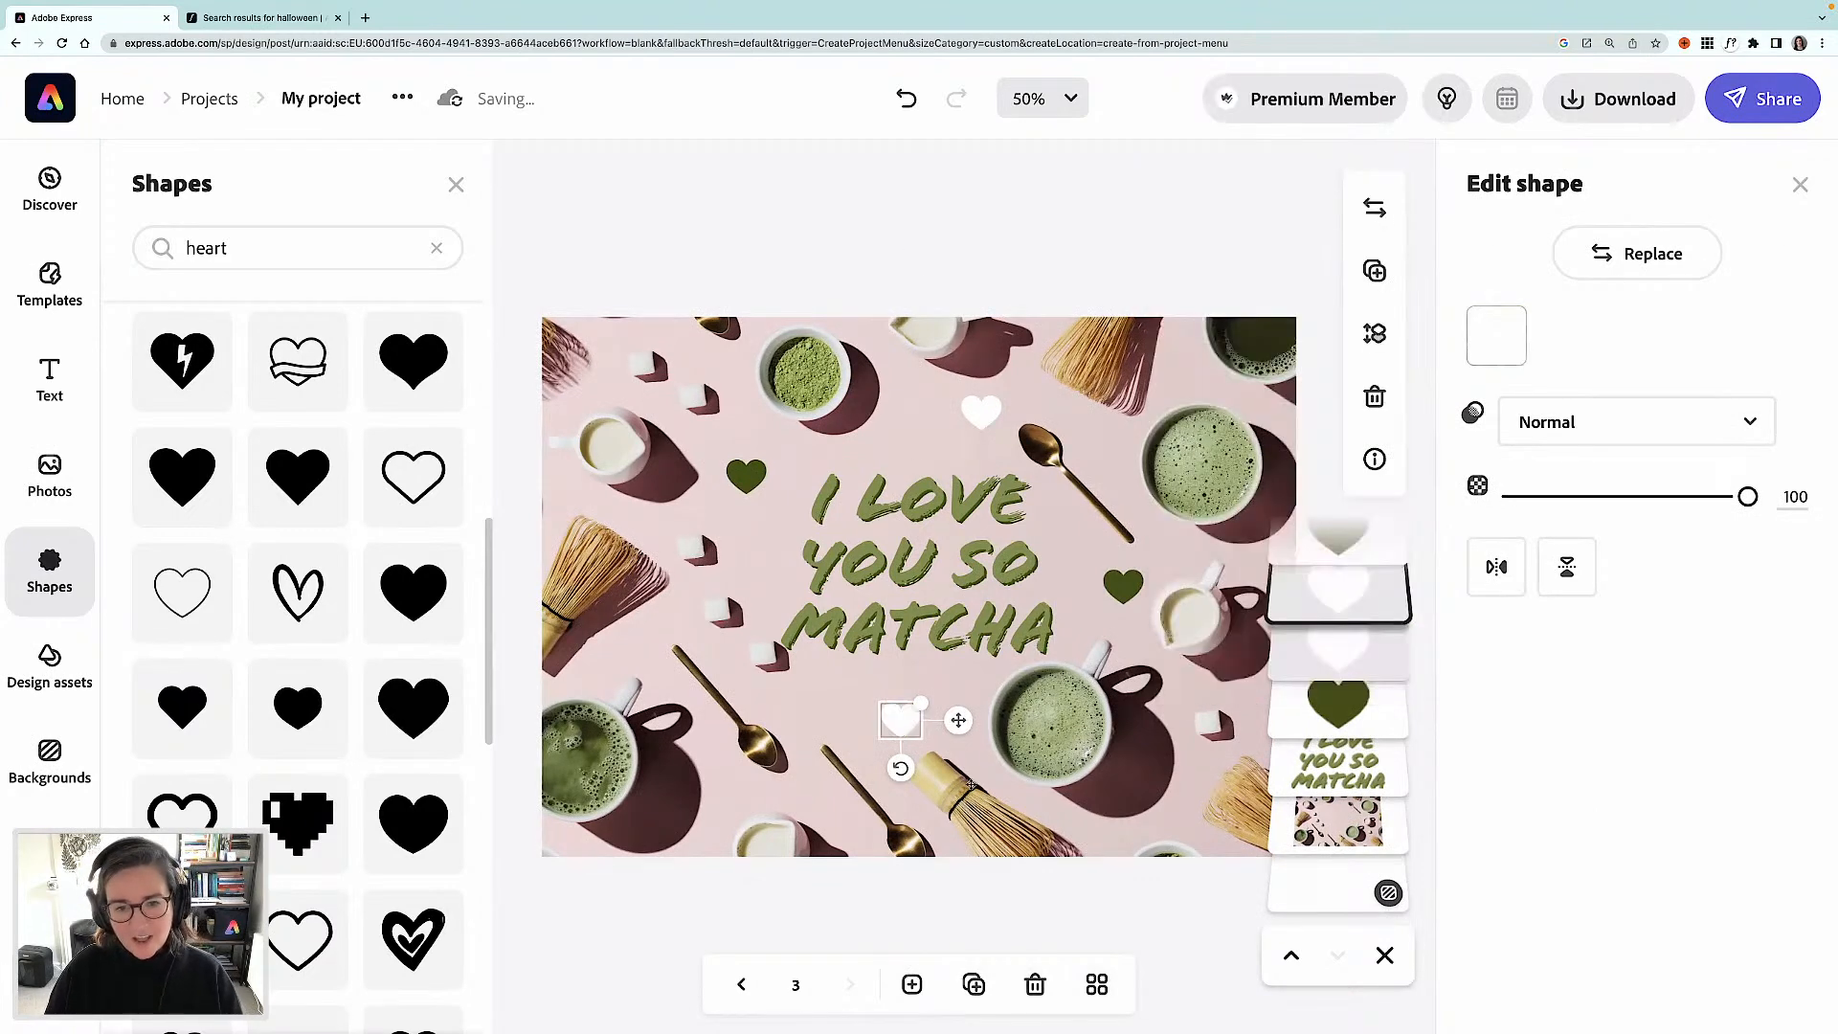
# - Duplicate the To/From page and move the copy after the matcha page as page 4, and open it for editing
pyautogui.click(741, 984)
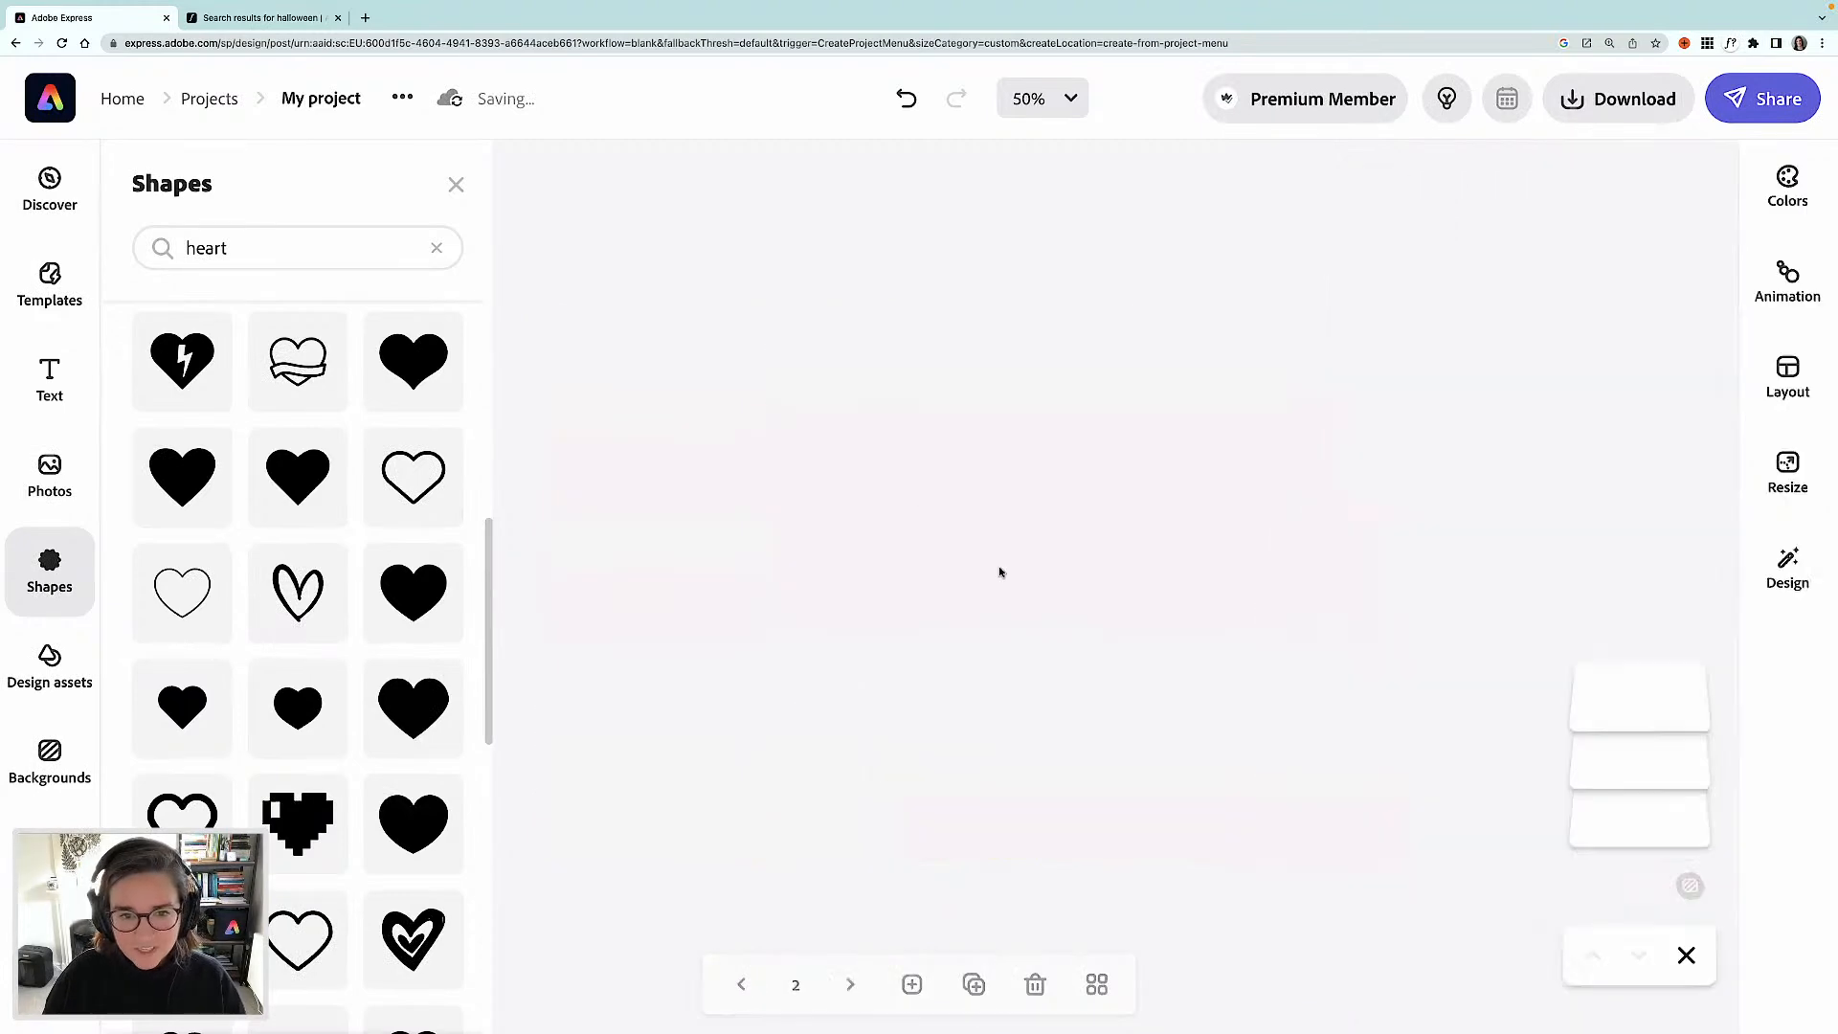
pyautogui.click(972, 986)
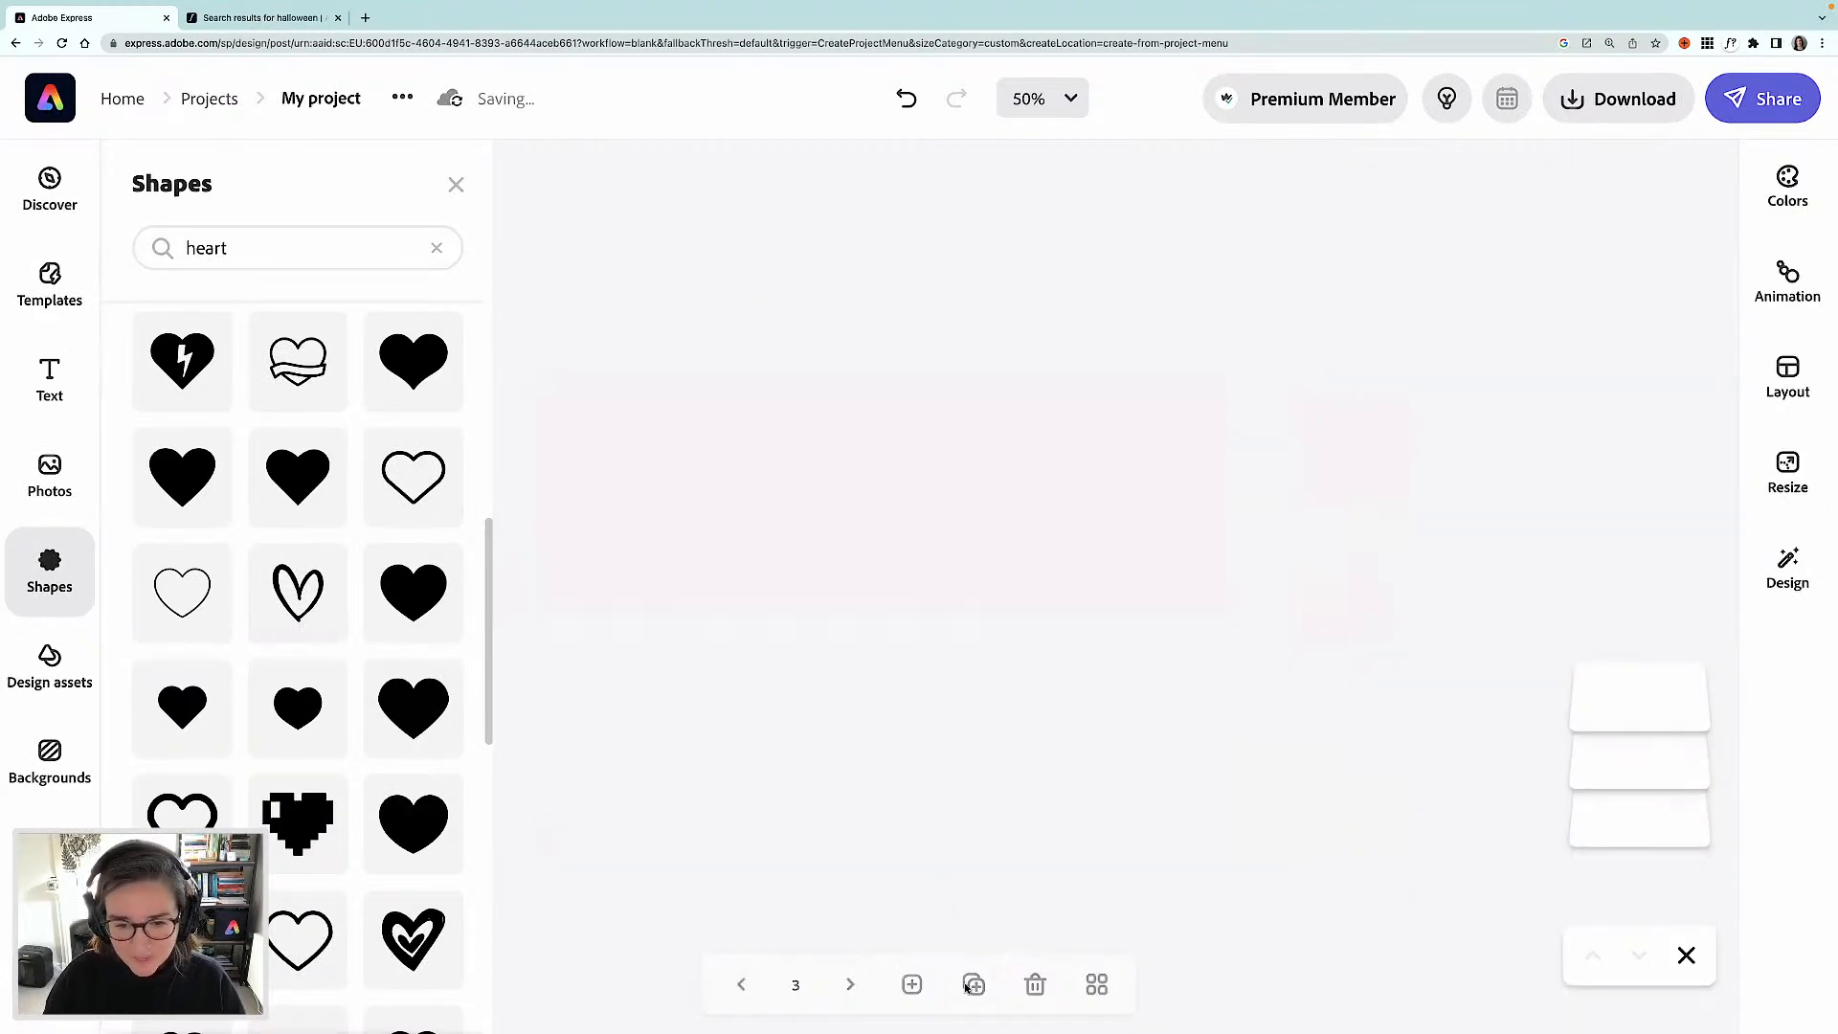
pyautogui.click(1098, 986)
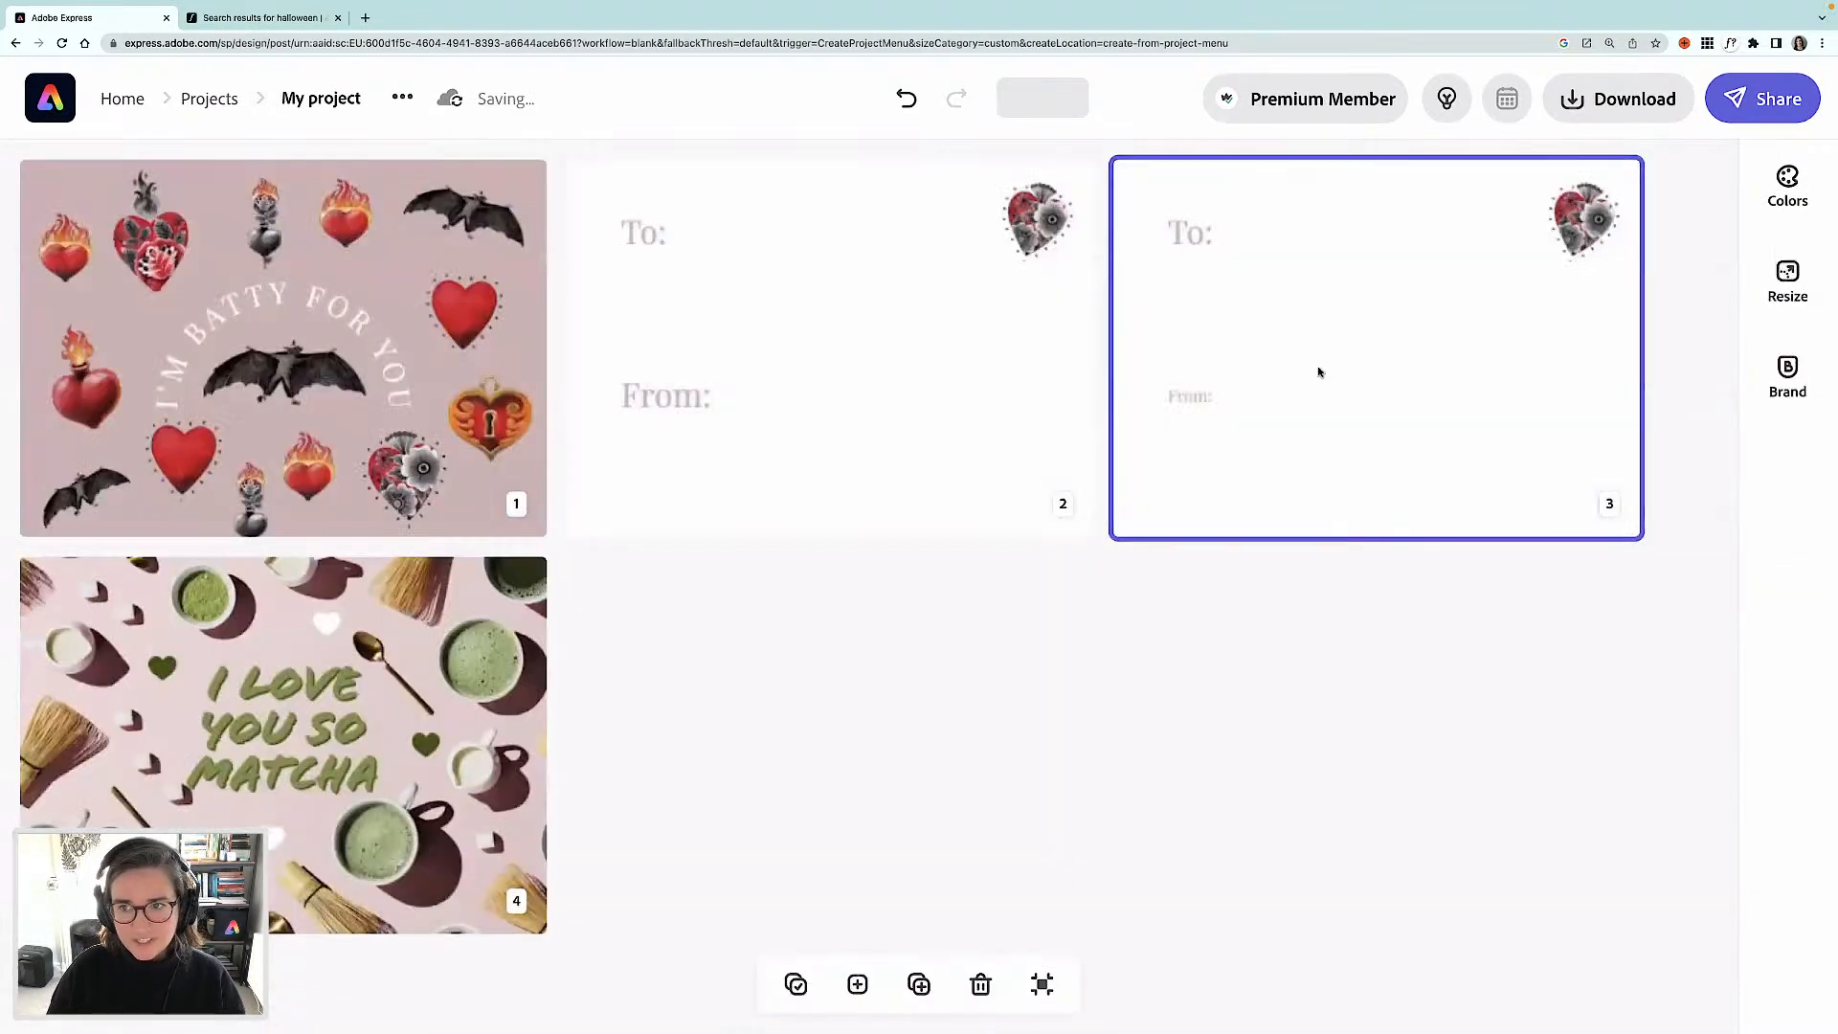
pyautogui.moveTo(1318, 337); pyautogui.dragTo(612, 738)
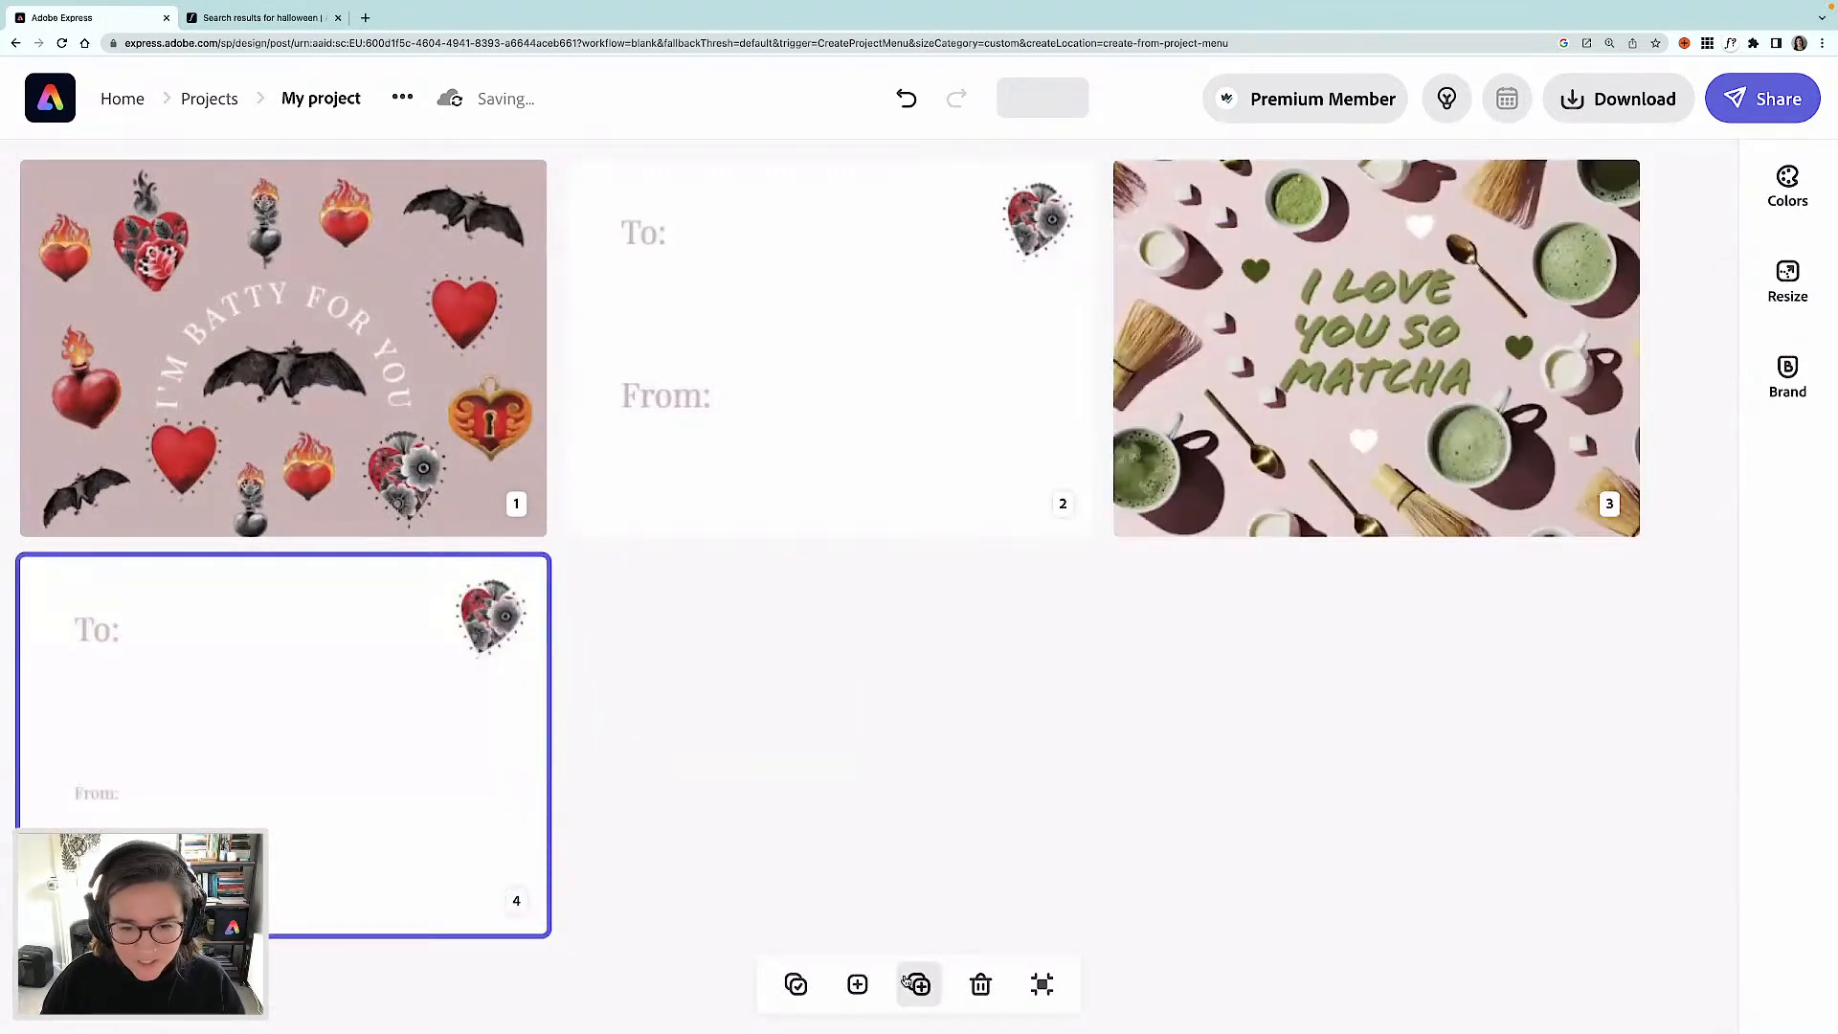
pyautogui.click(1042, 984)
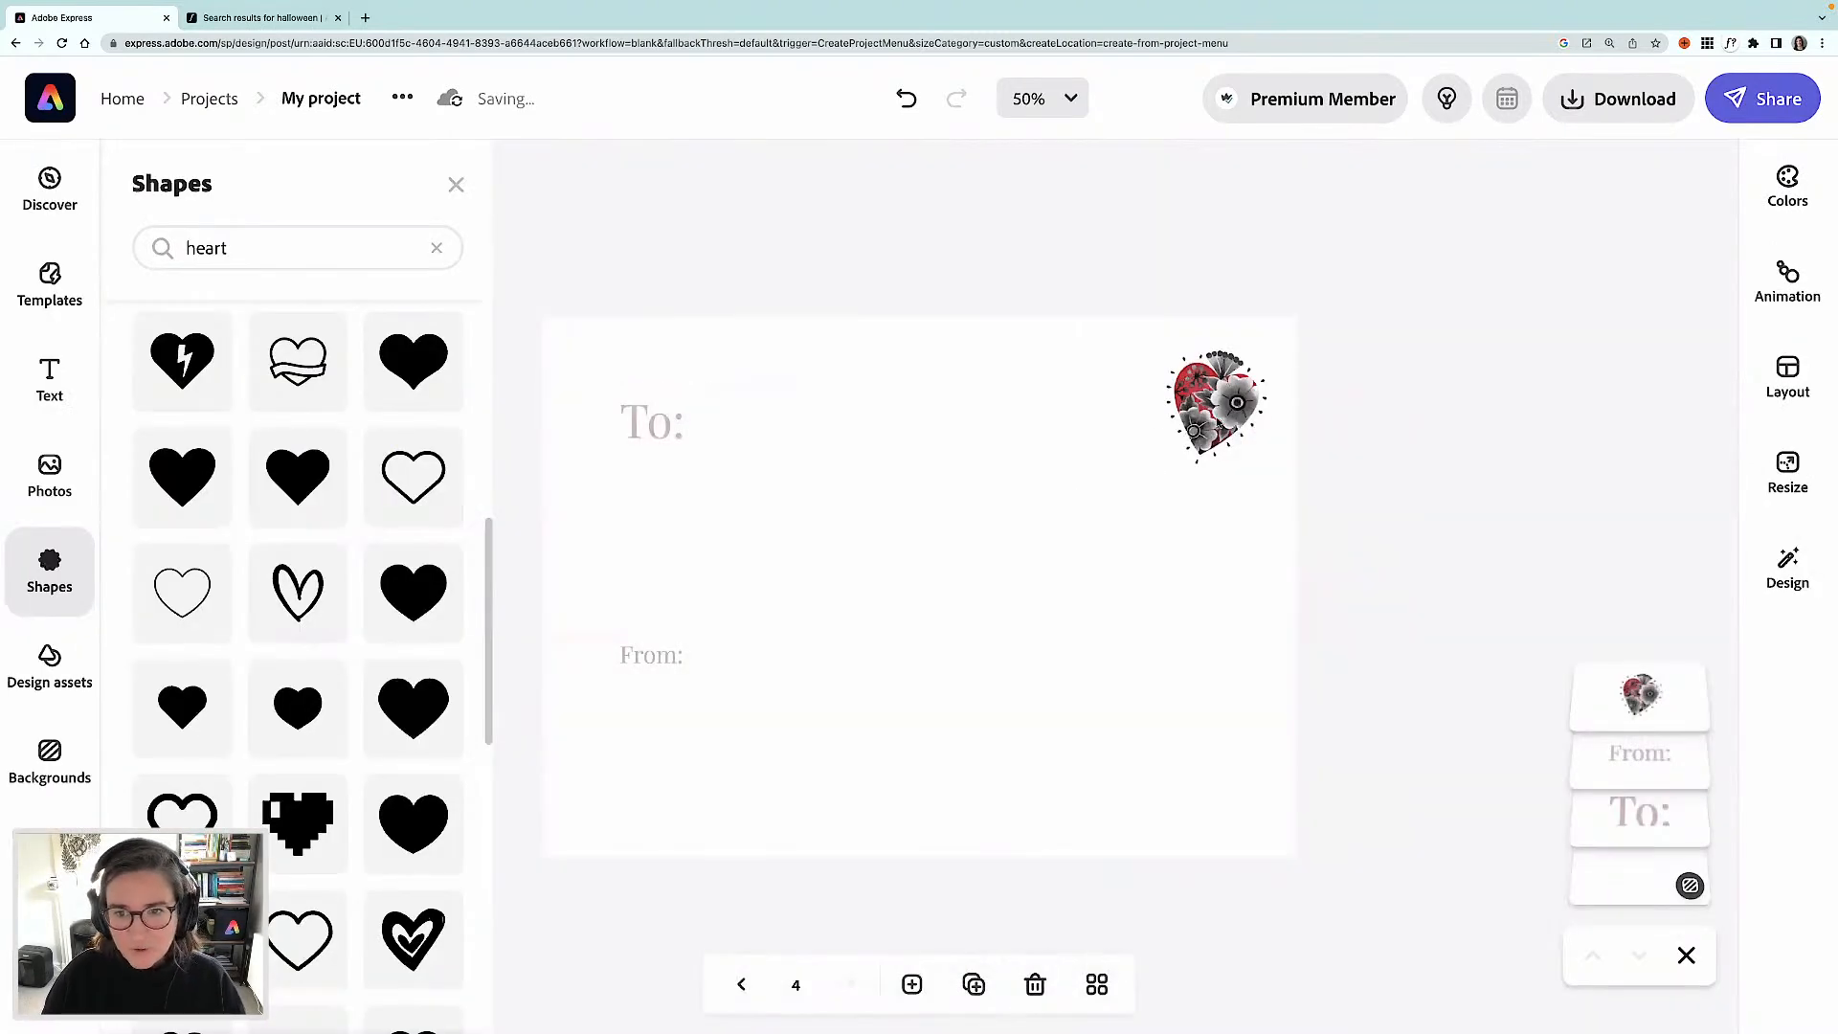
# - Replace the floral heart on page 4 with a smaller solid heart shape in the page's upper-right corner
pyautogui.click(1218, 418)
pyautogui.press('Delete')
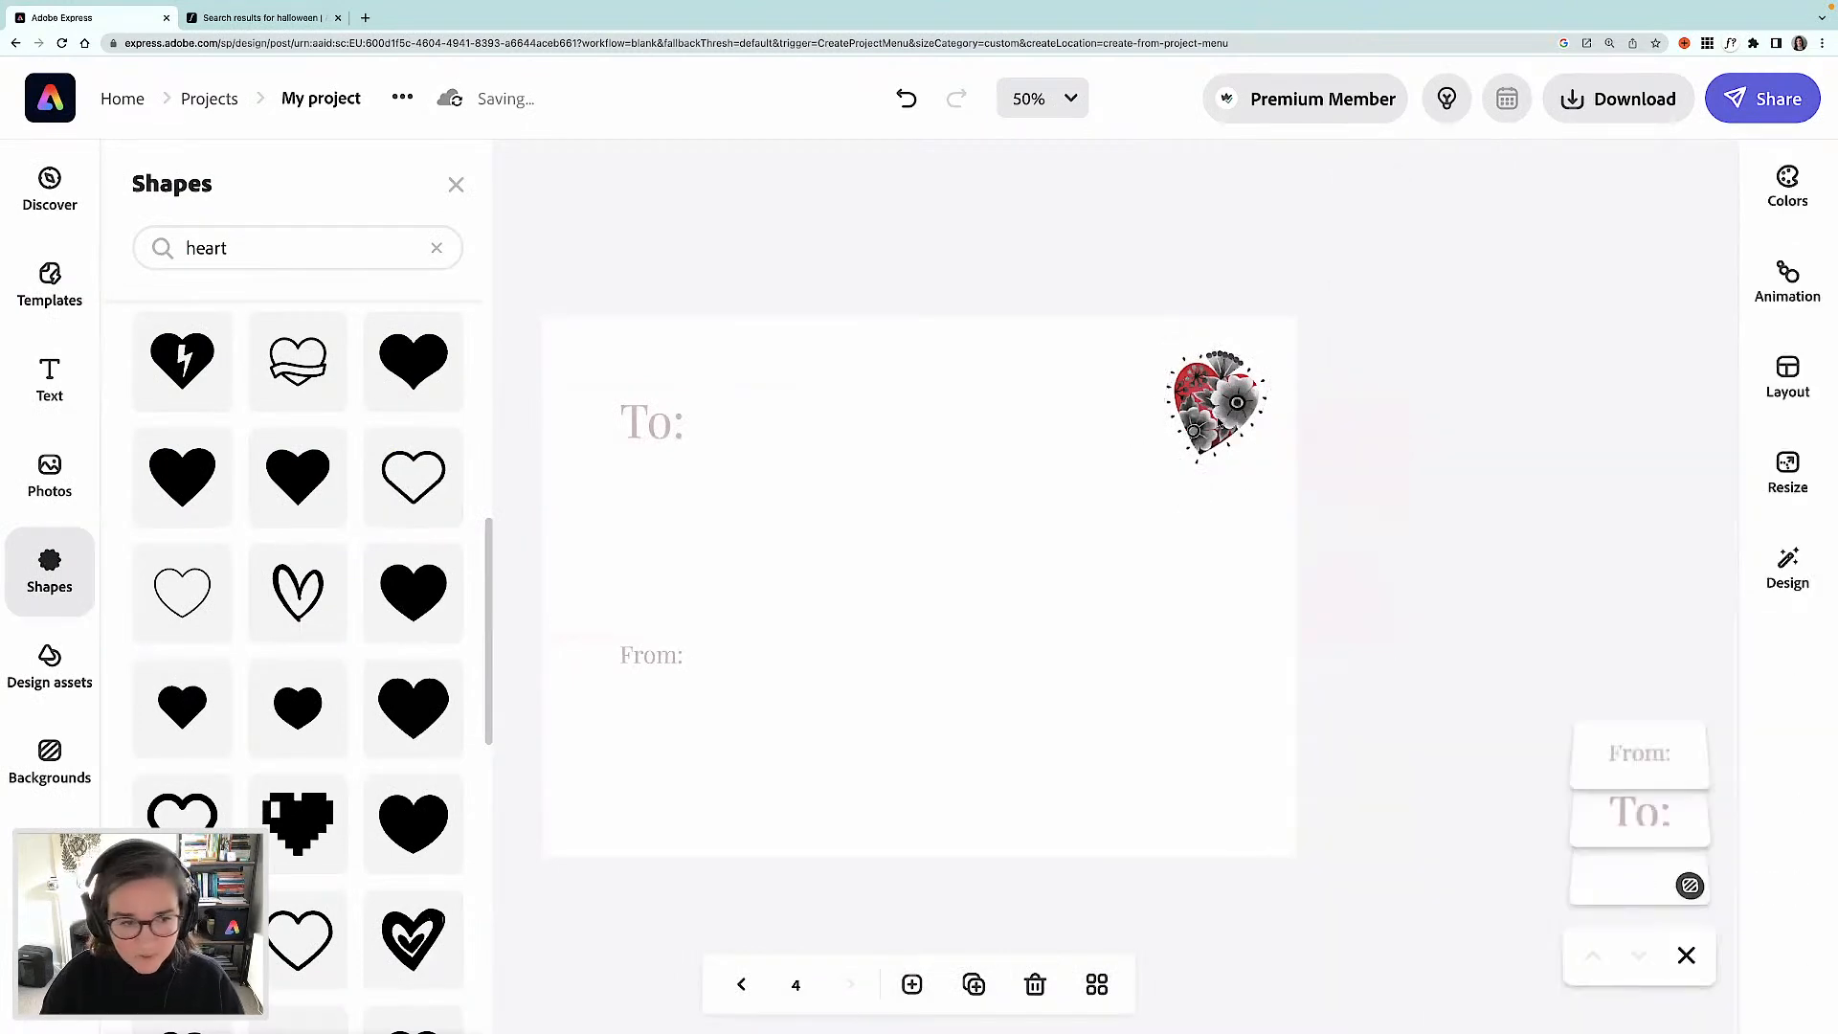
pyautogui.click(420, 716)
pyautogui.click(949, 637)
pyautogui.moveTo(765, 457); pyautogui.dragTo(936, 625)
pyautogui.moveTo(991, 658); pyautogui.dragTo(1195, 411)
# - Colour the solid heart olive green (#7A8063) from the saved branding colours
pyautogui.click(1497, 338)
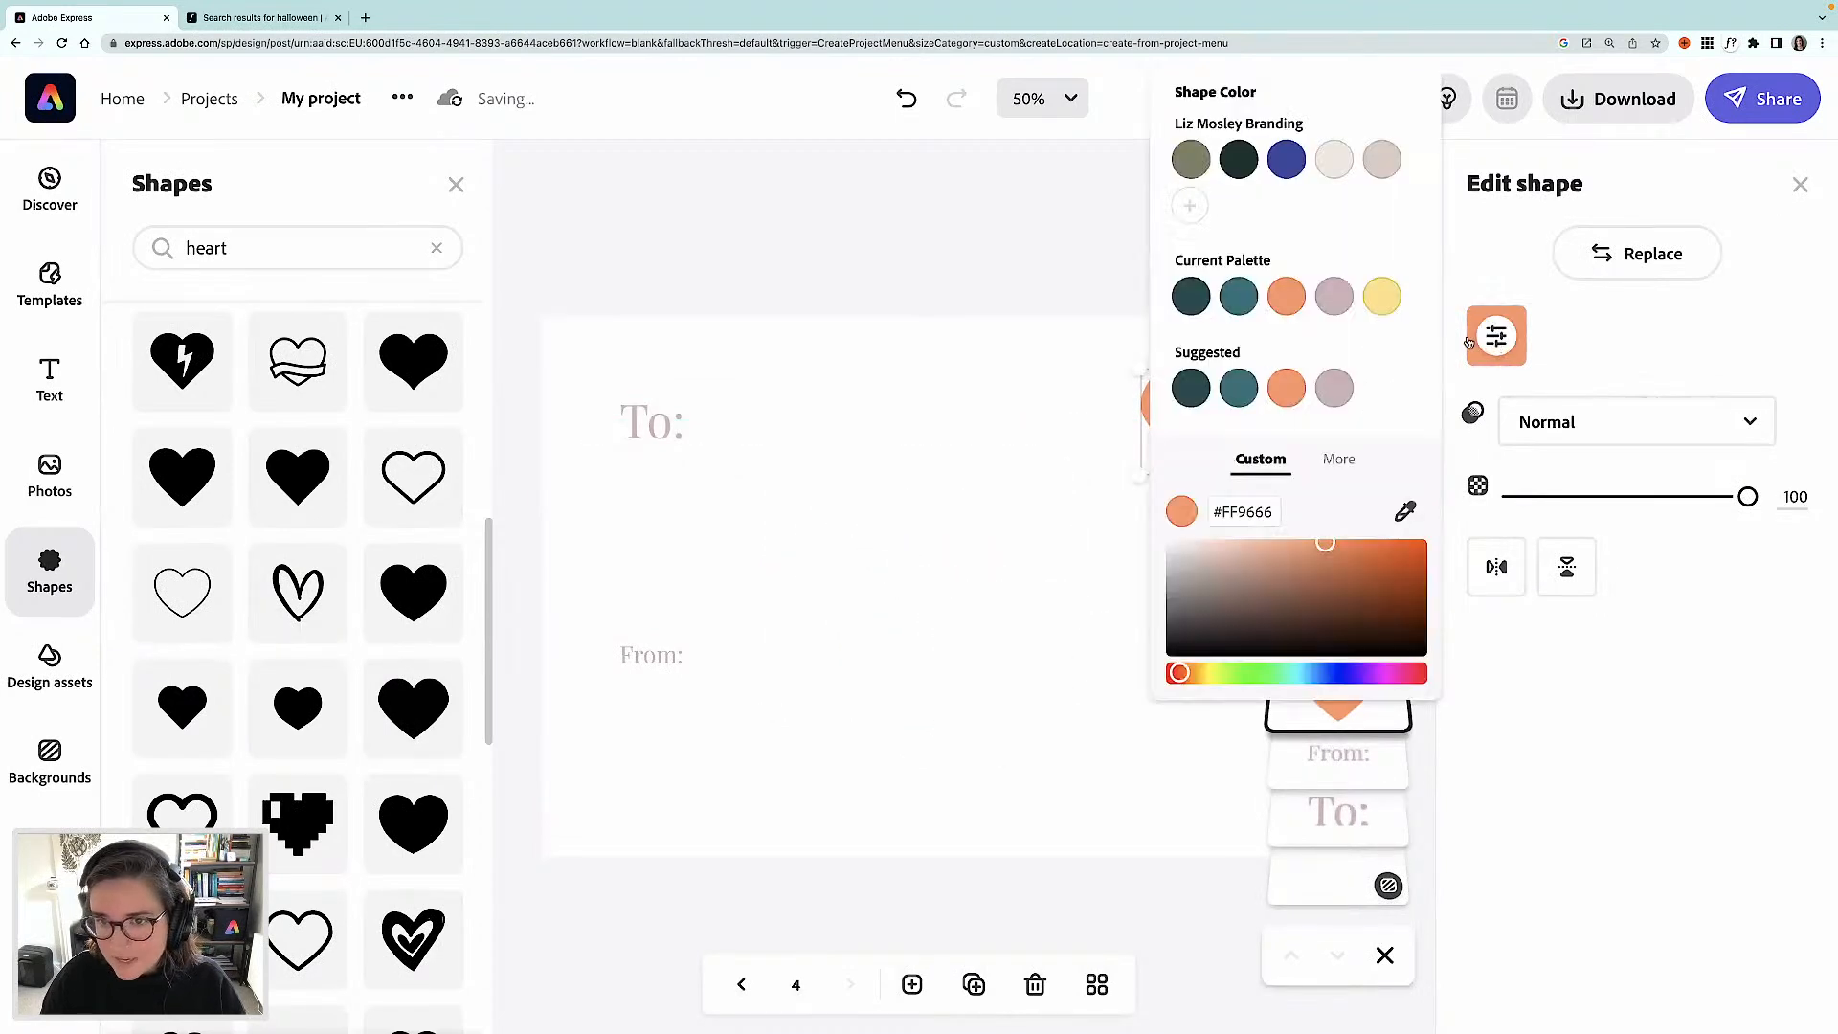
pyautogui.click(1193, 162)
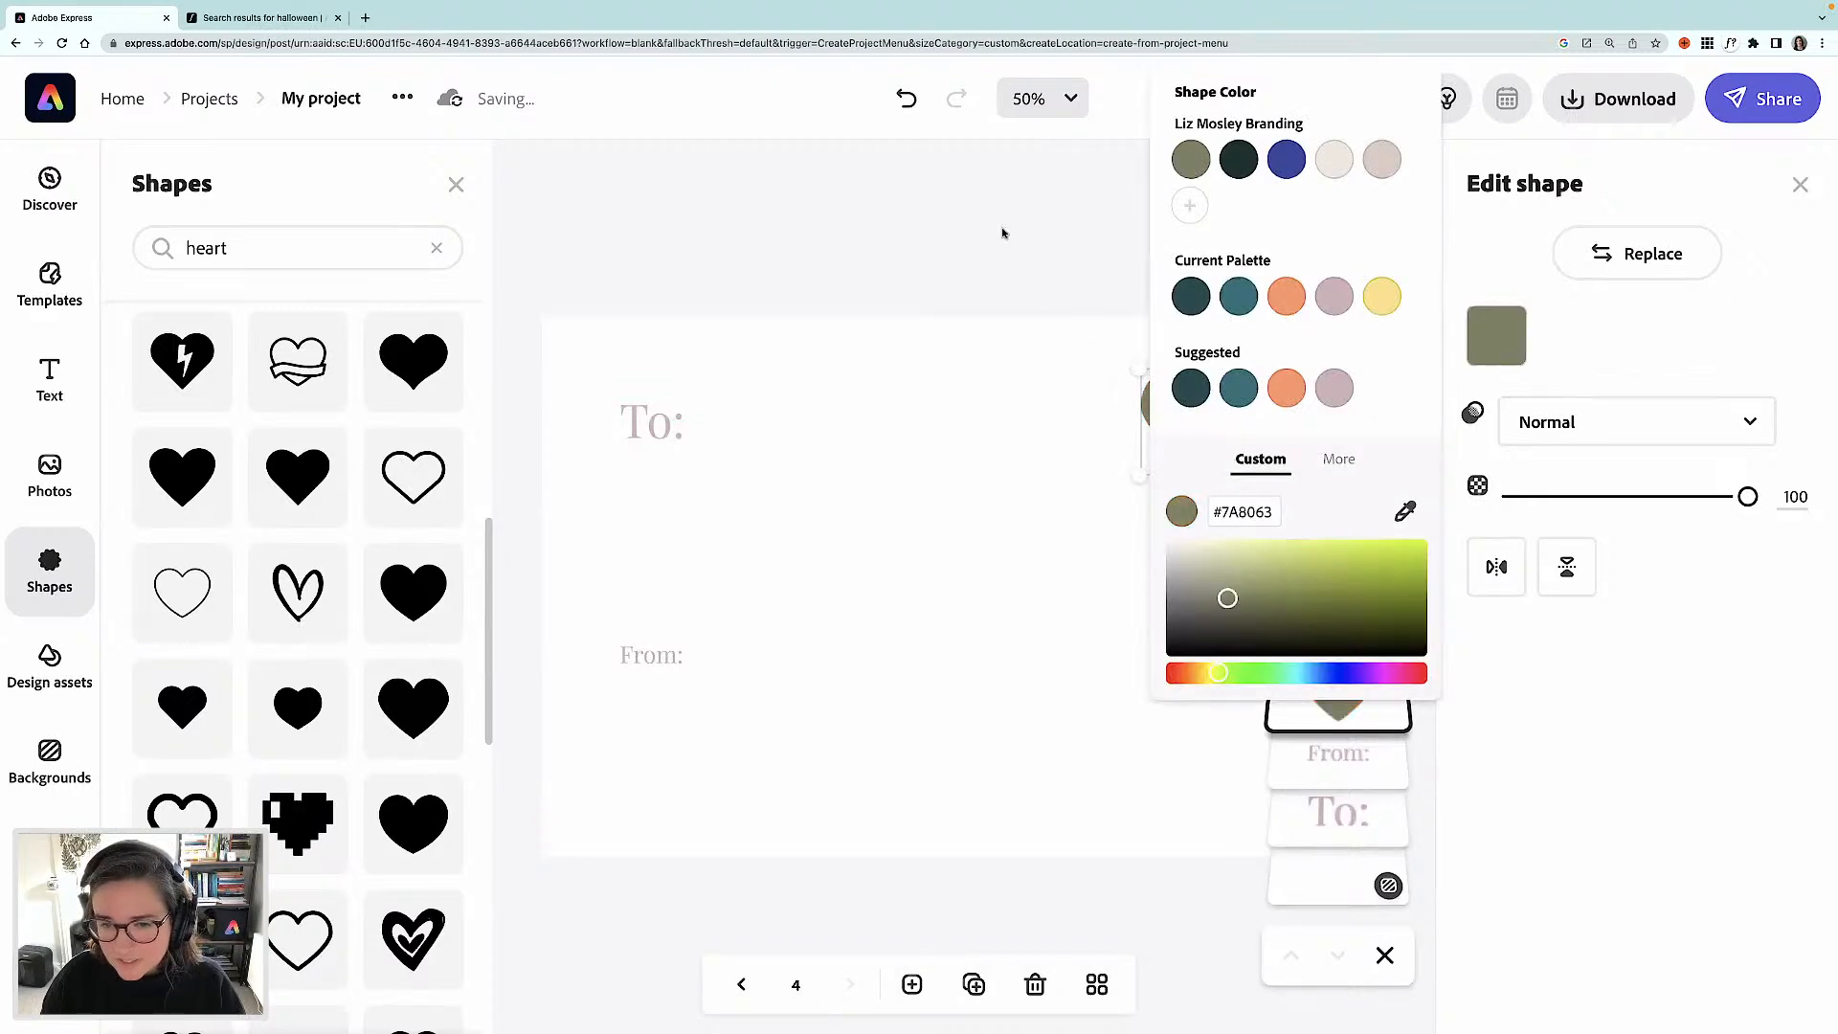
pyautogui.click(1043, 254)
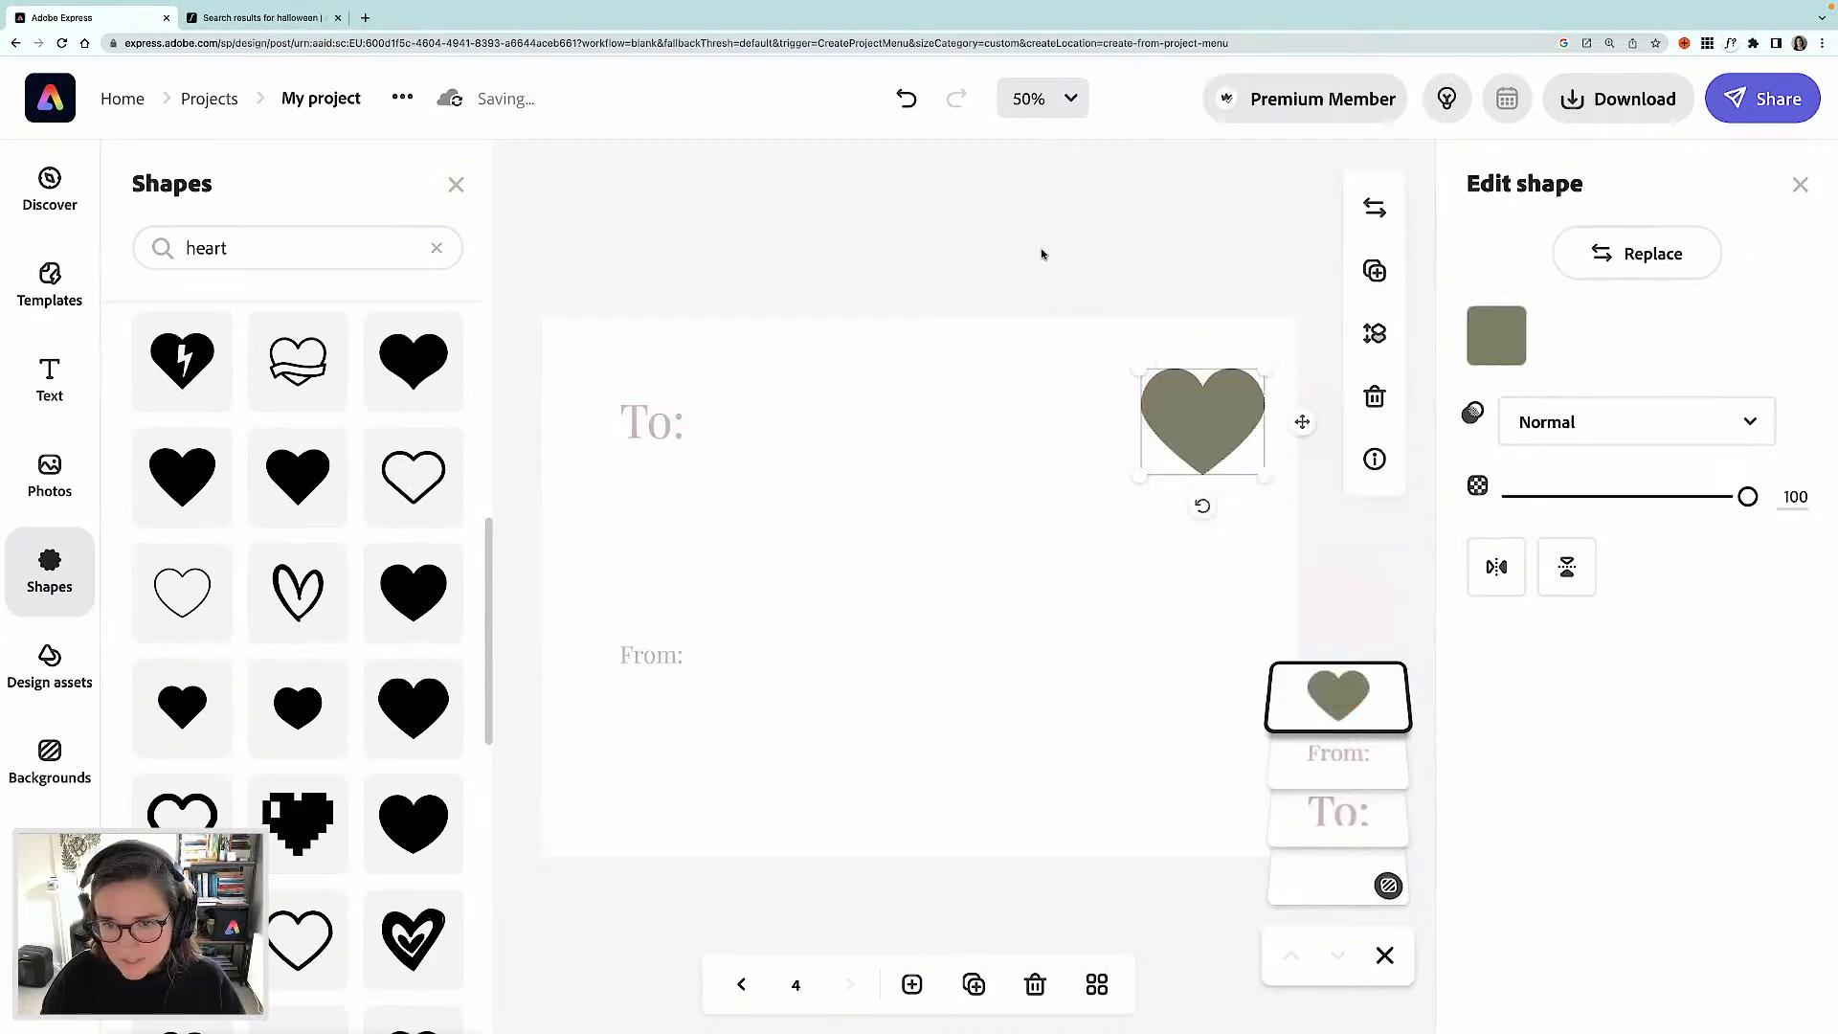
# - Colour the "To:" and "From:" texts the heart's olive green (#7A8063) and enlarge "From:" to about the size of "To:"
pyautogui.click(659, 424)
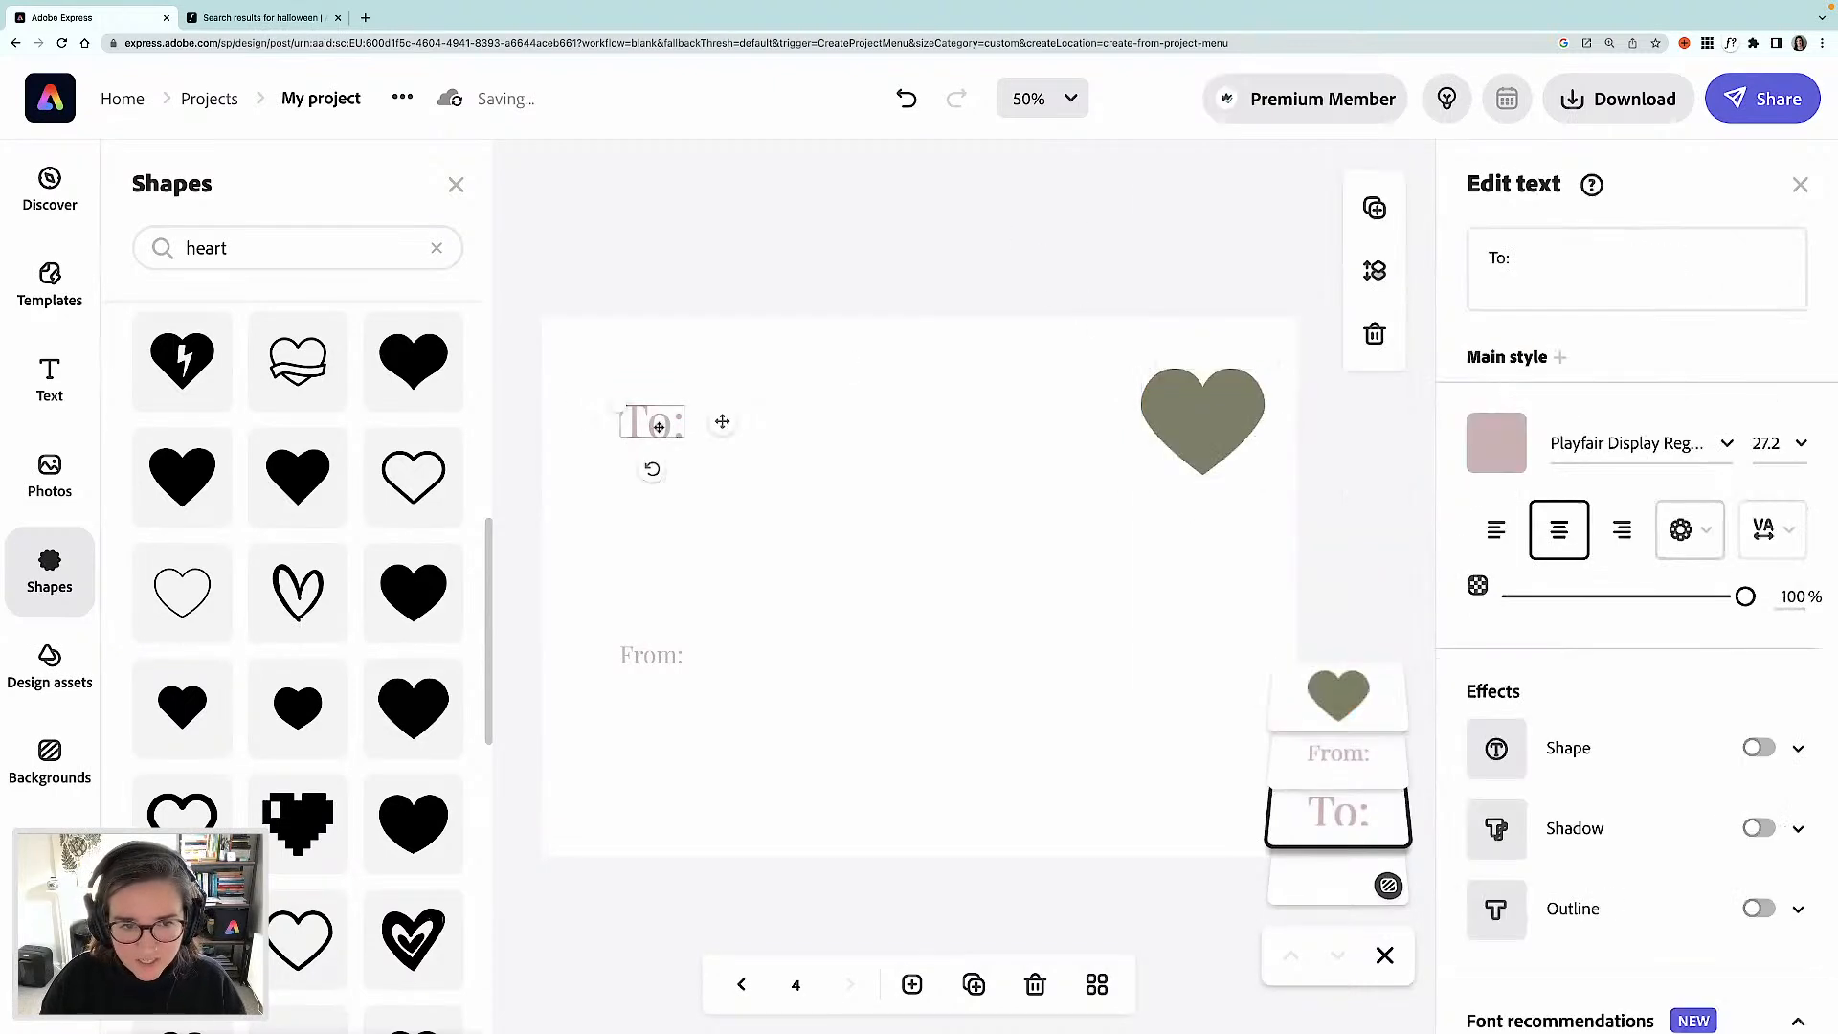
pyautogui.click(1496, 442)
pyautogui.click(1238, 331)
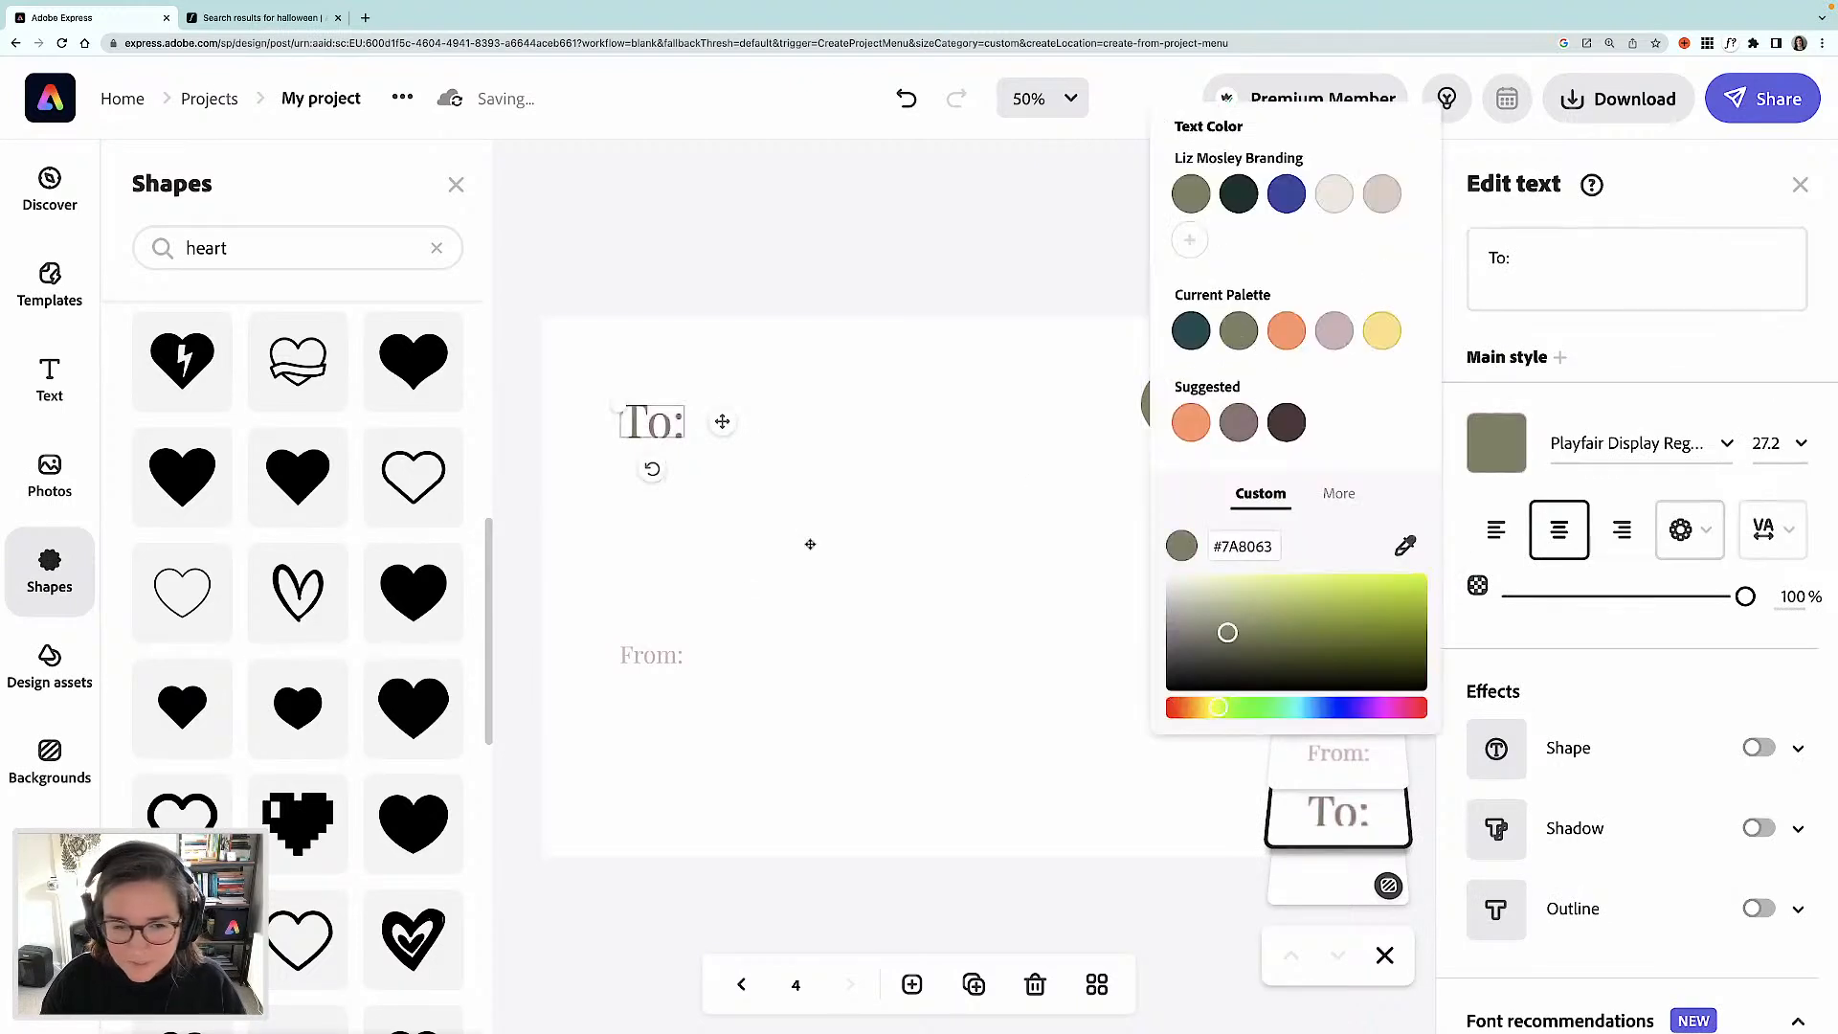
pyautogui.click(641, 661)
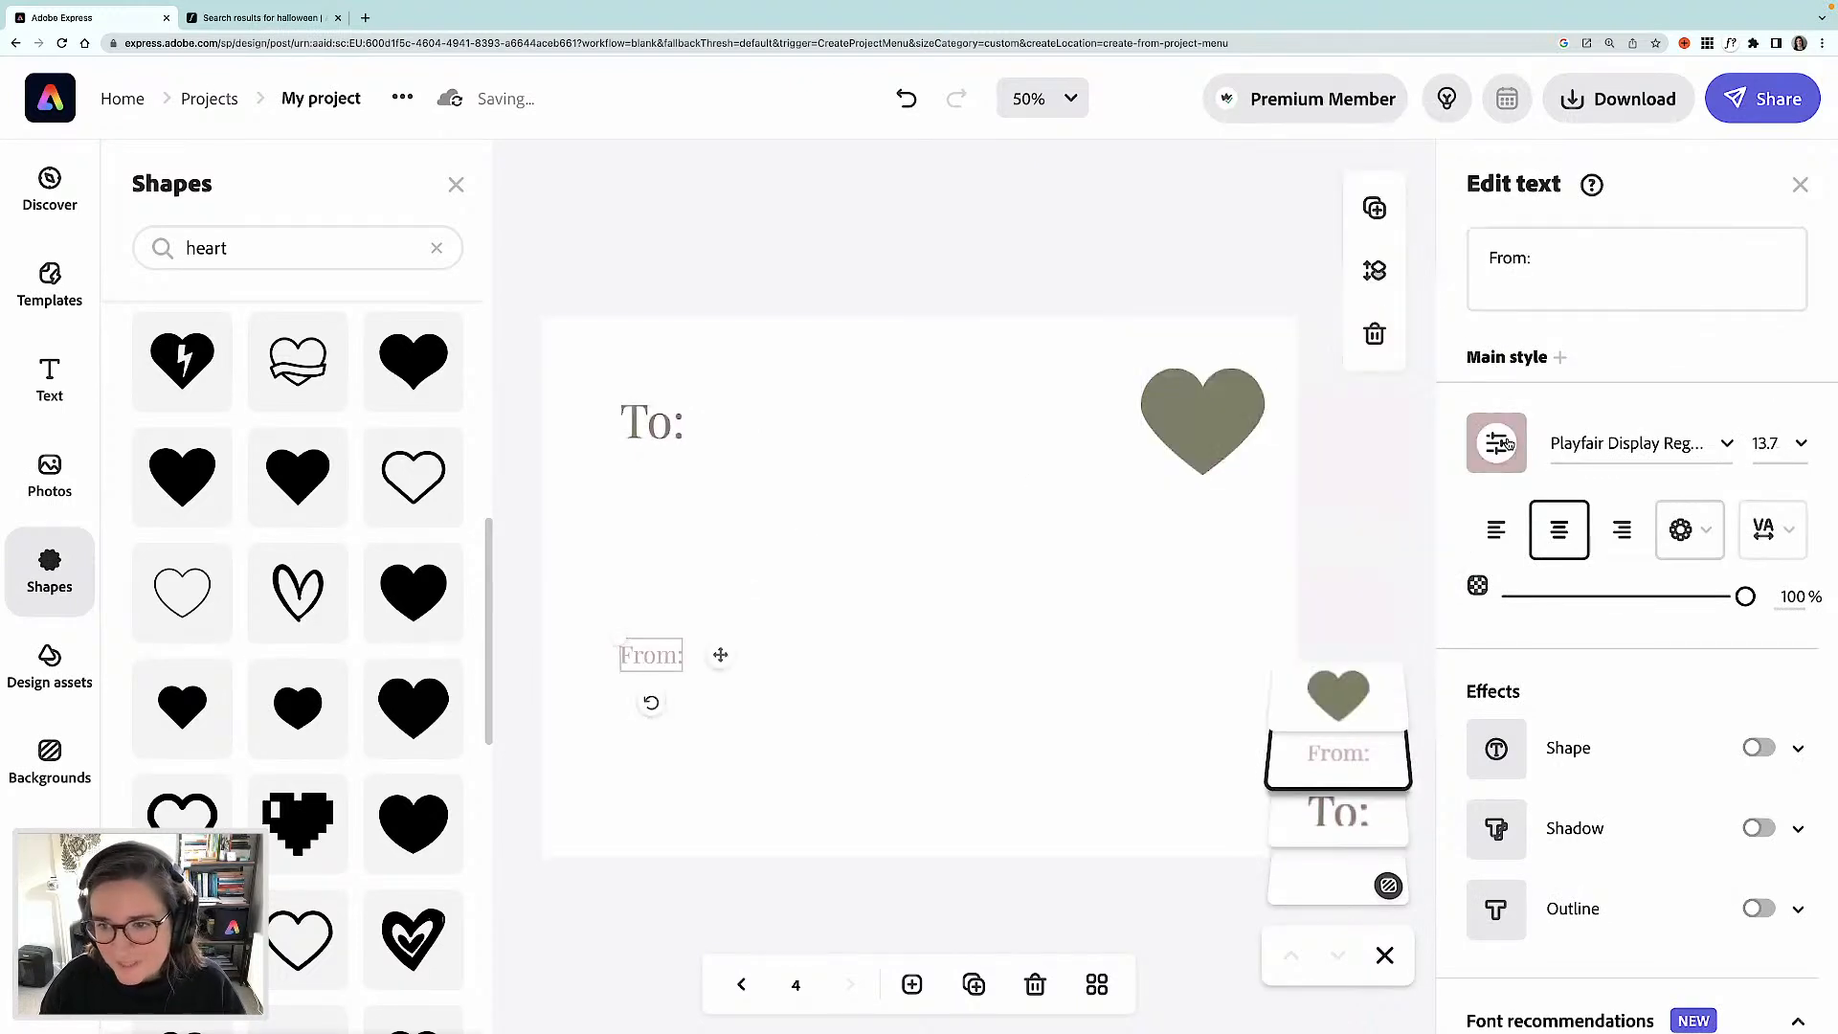
pyautogui.click(1496, 442)
pyautogui.click(1230, 324)
pyautogui.moveTo(619, 638)
pyautogui.mouseDown()
pyautogui.moveTo(567, 615)
pyautogui.moveTo(651, 653)
pyautogui.mouseUp()
pyautogui.click(780, 283)
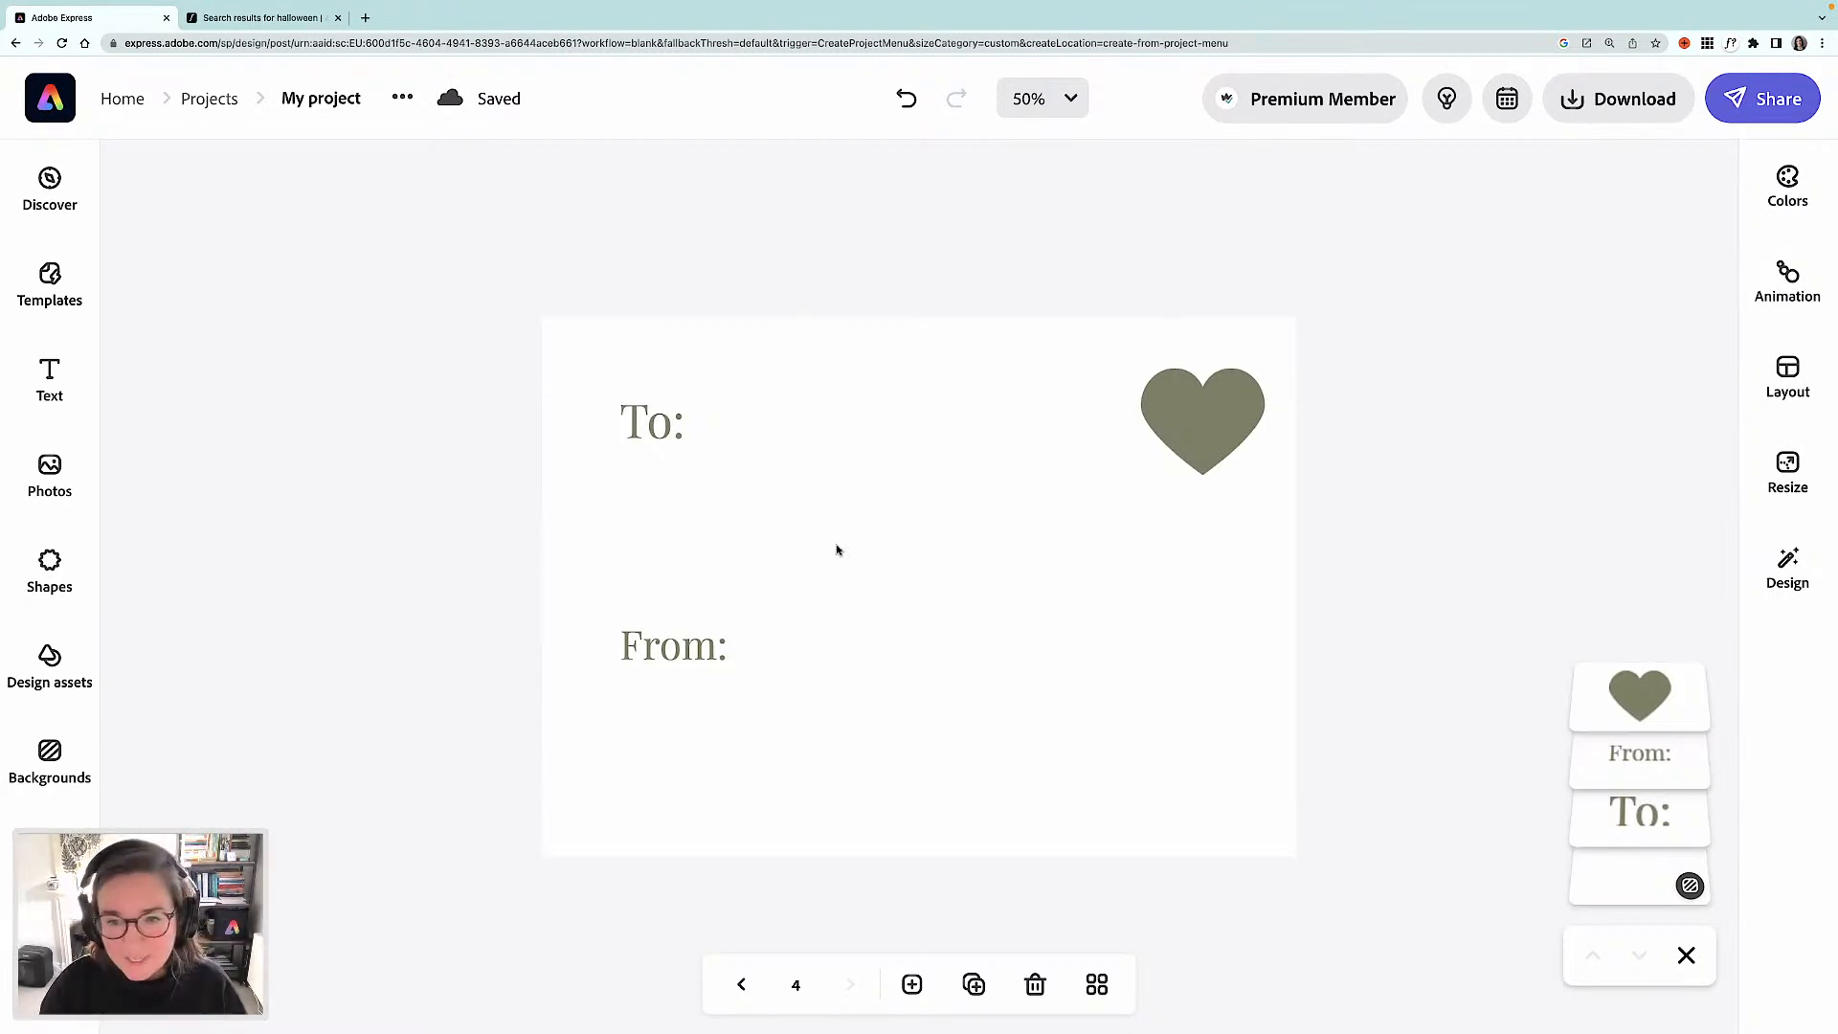
# - Add a blank fifth page with the same size as the current page
pyautogui.click(912, 986)
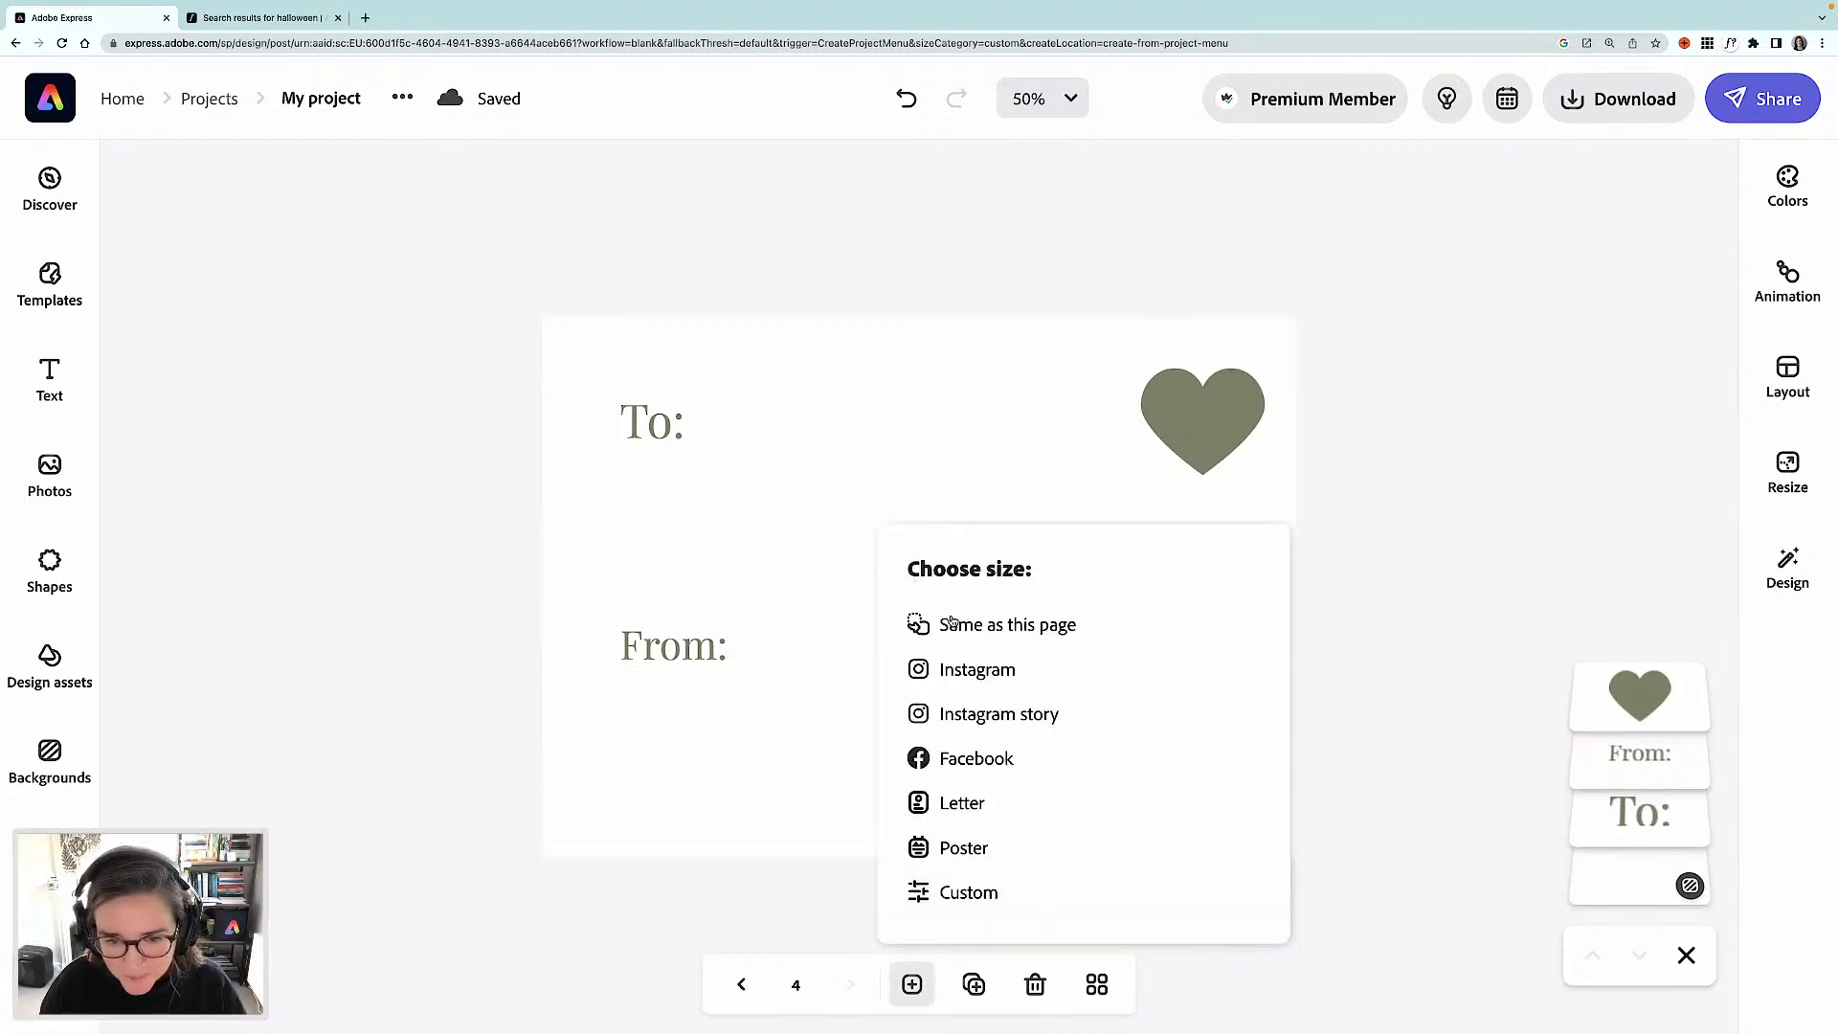
pyautogui.click(990, 632)
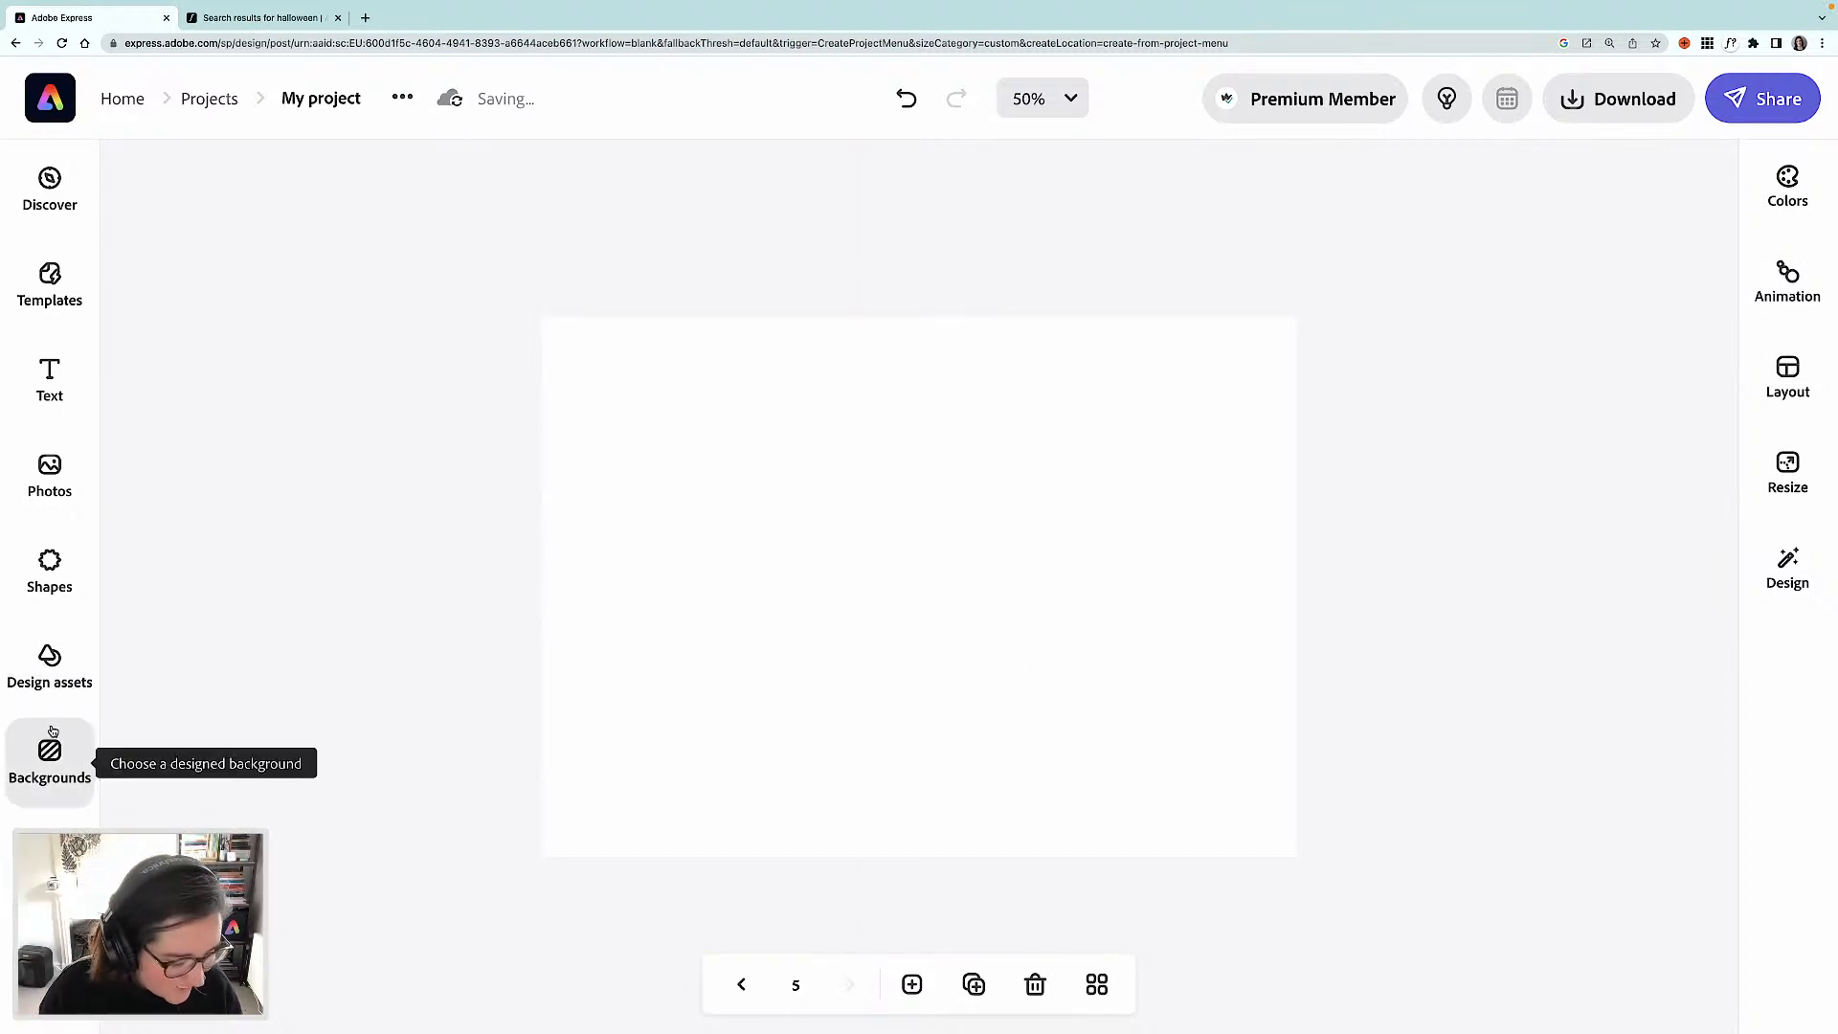
pyautogui.click(50, 655)
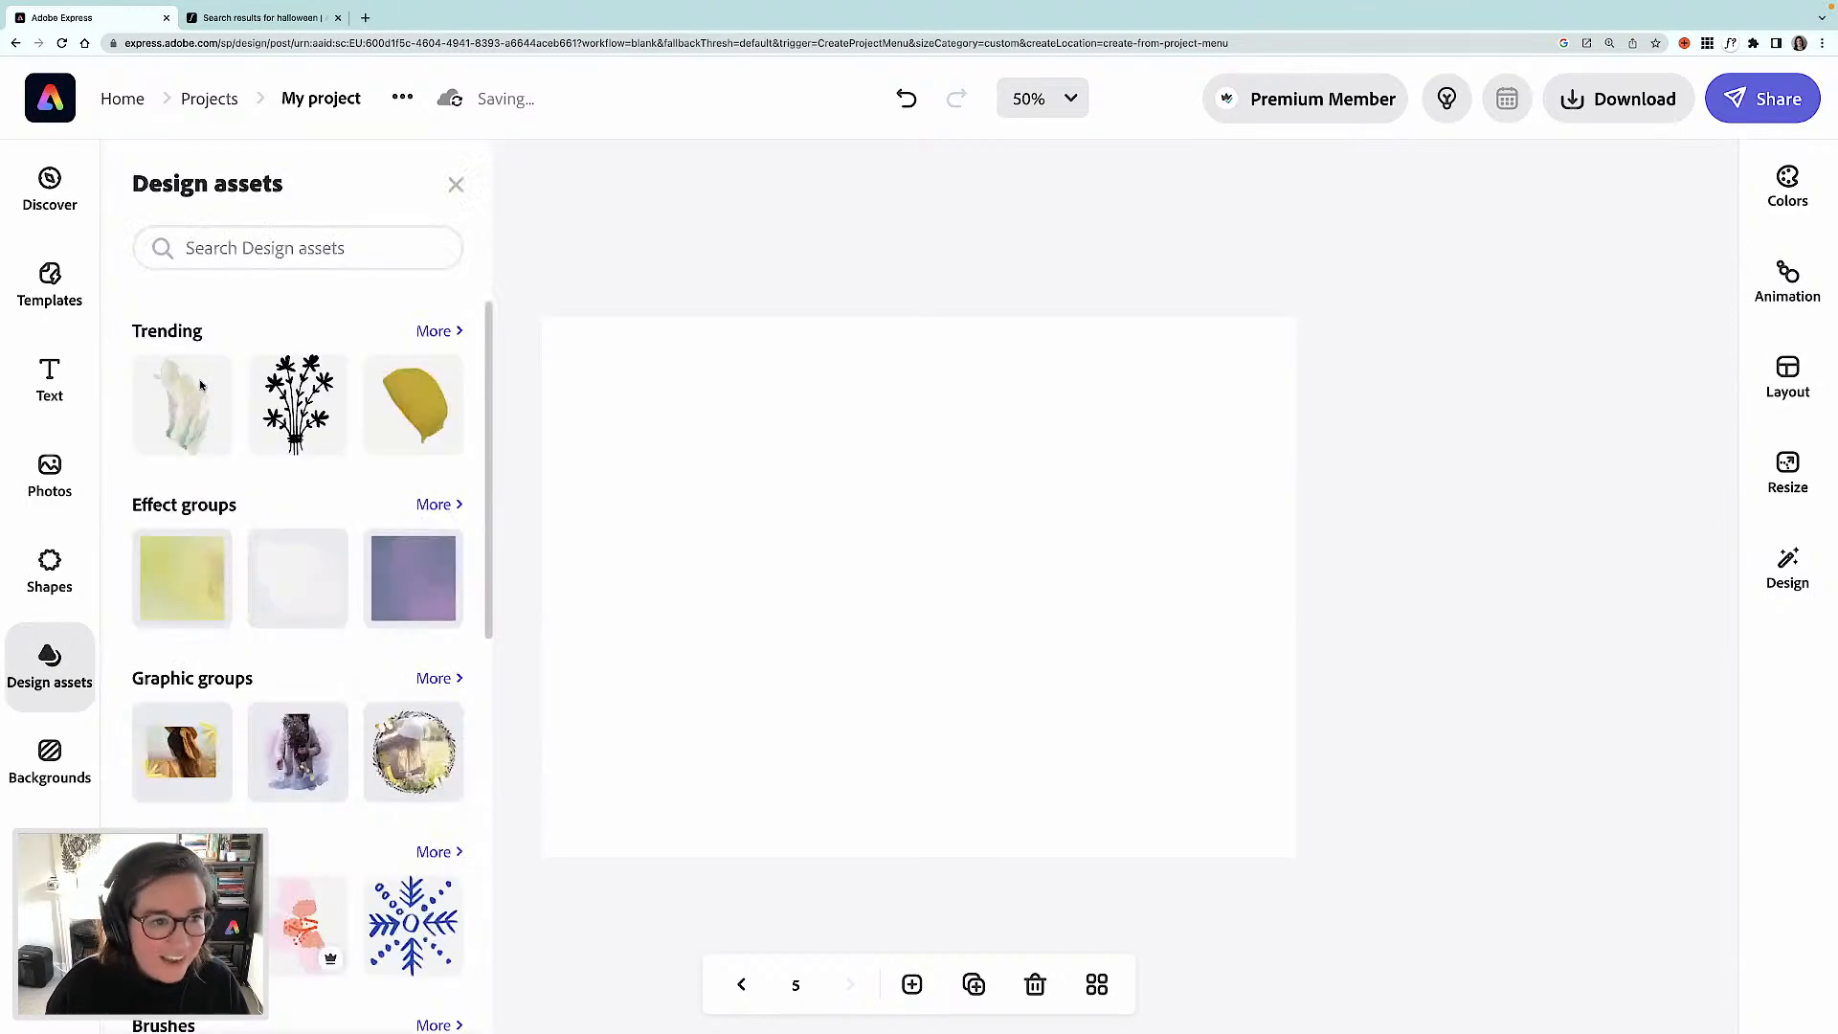
# - Search the stock photos for "hook fish" in place of the earlier photo search
pyautogui.click(54, 483)
pyautogui.click(260, 330)
pyautogui.press('super+a')
pyautogui.press('BackSpace')
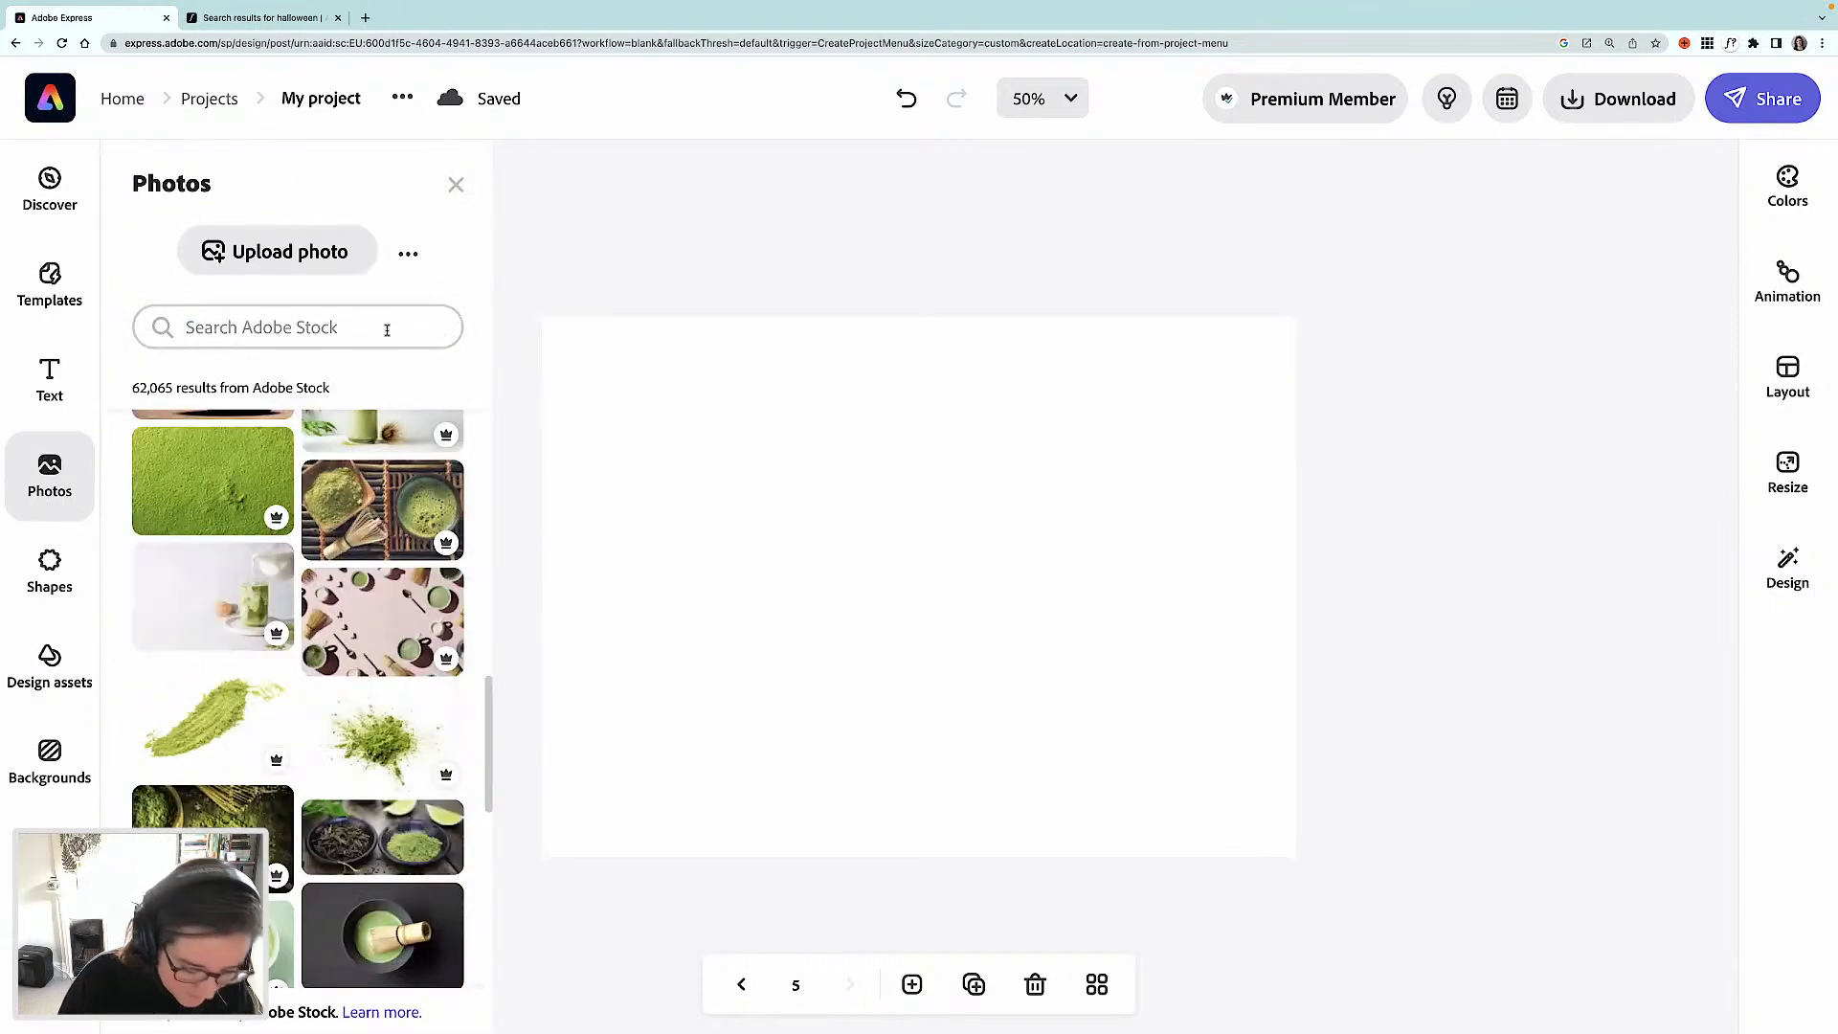
pyautogui.write('hook fish')
pyautogui.press('Return')
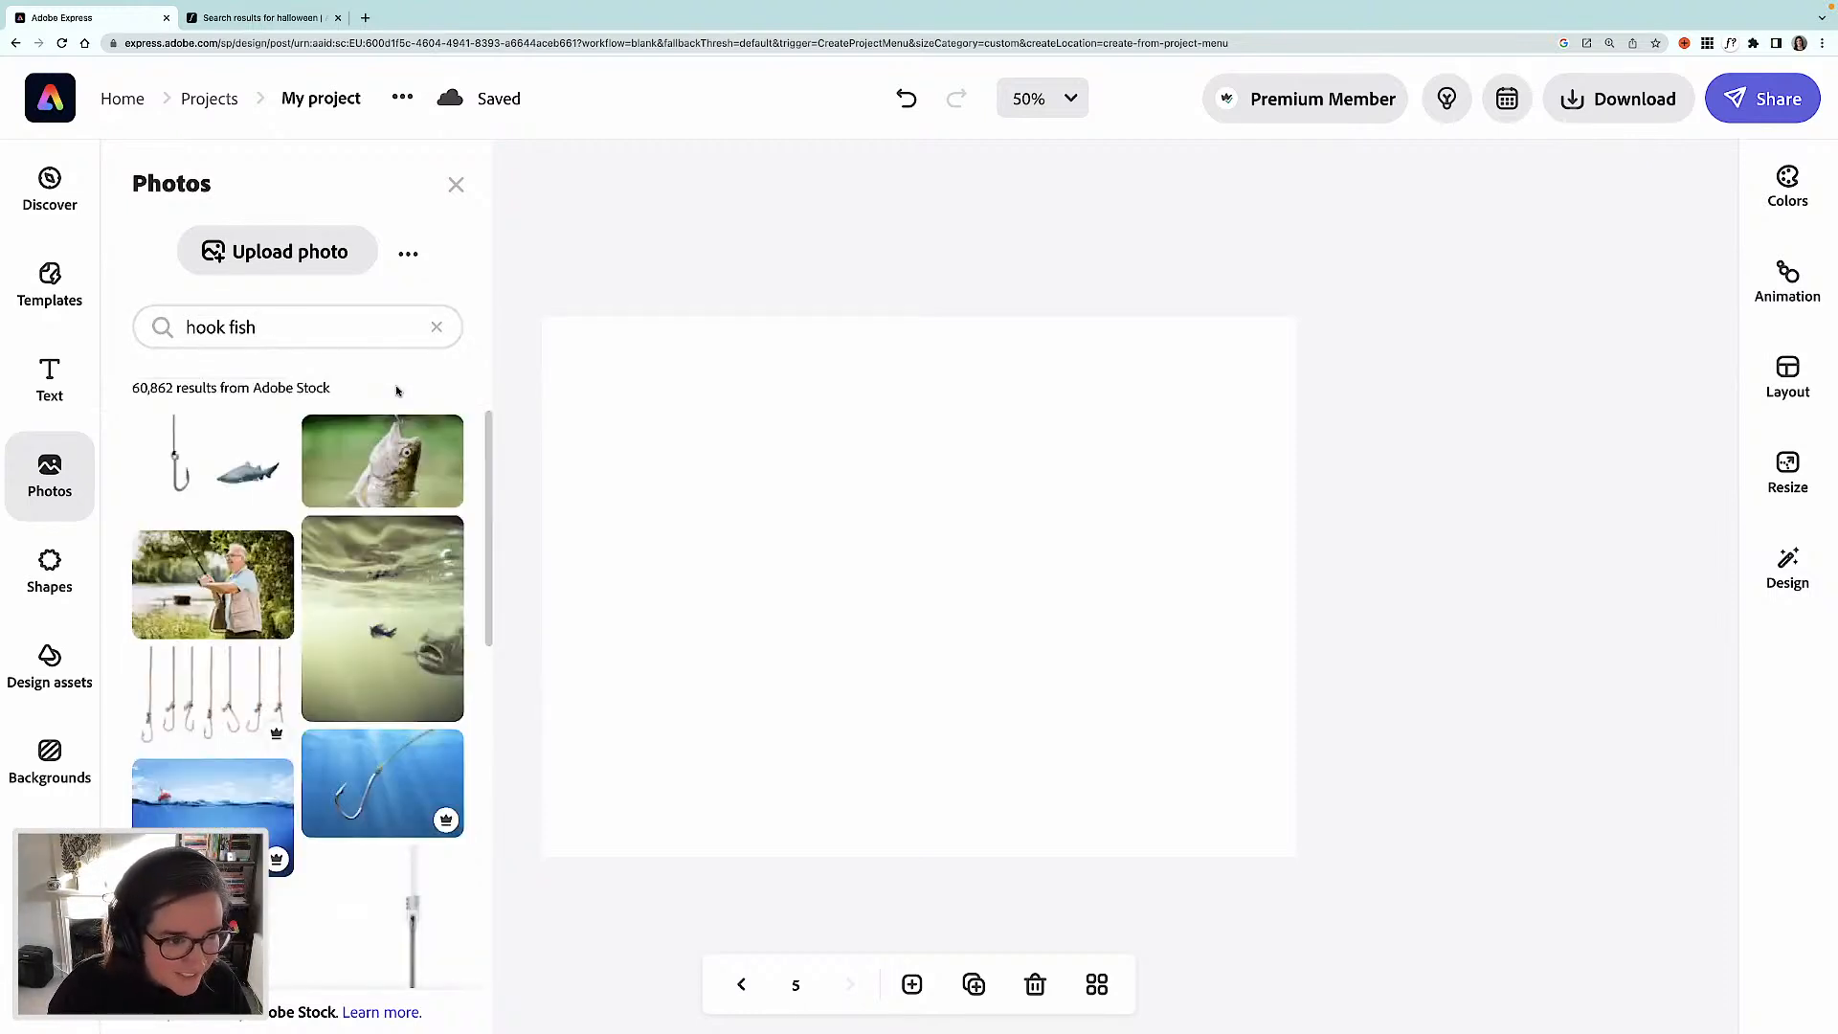
# - Browse the "hook fish" photo results for a suitable fish or fishing-hook image
pyautogui.scroll(-2, 386, 547)
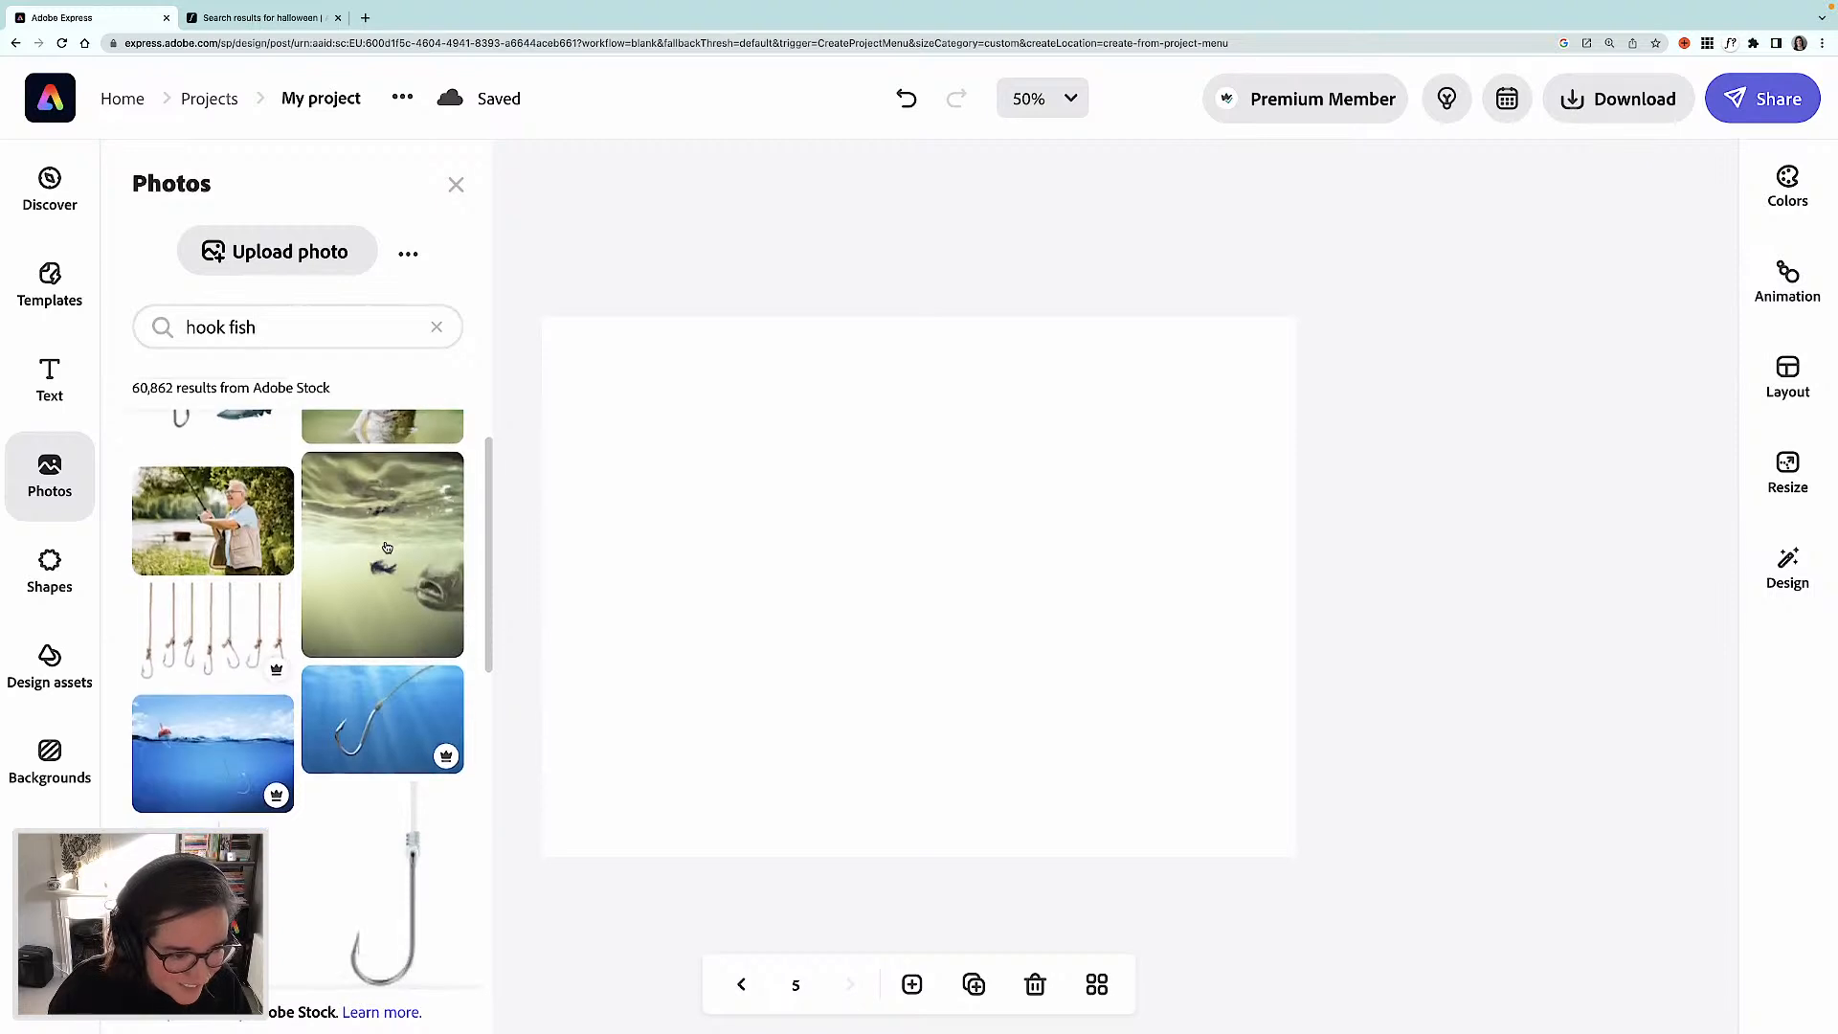
pyautogui.scroll(2, 398, 498)
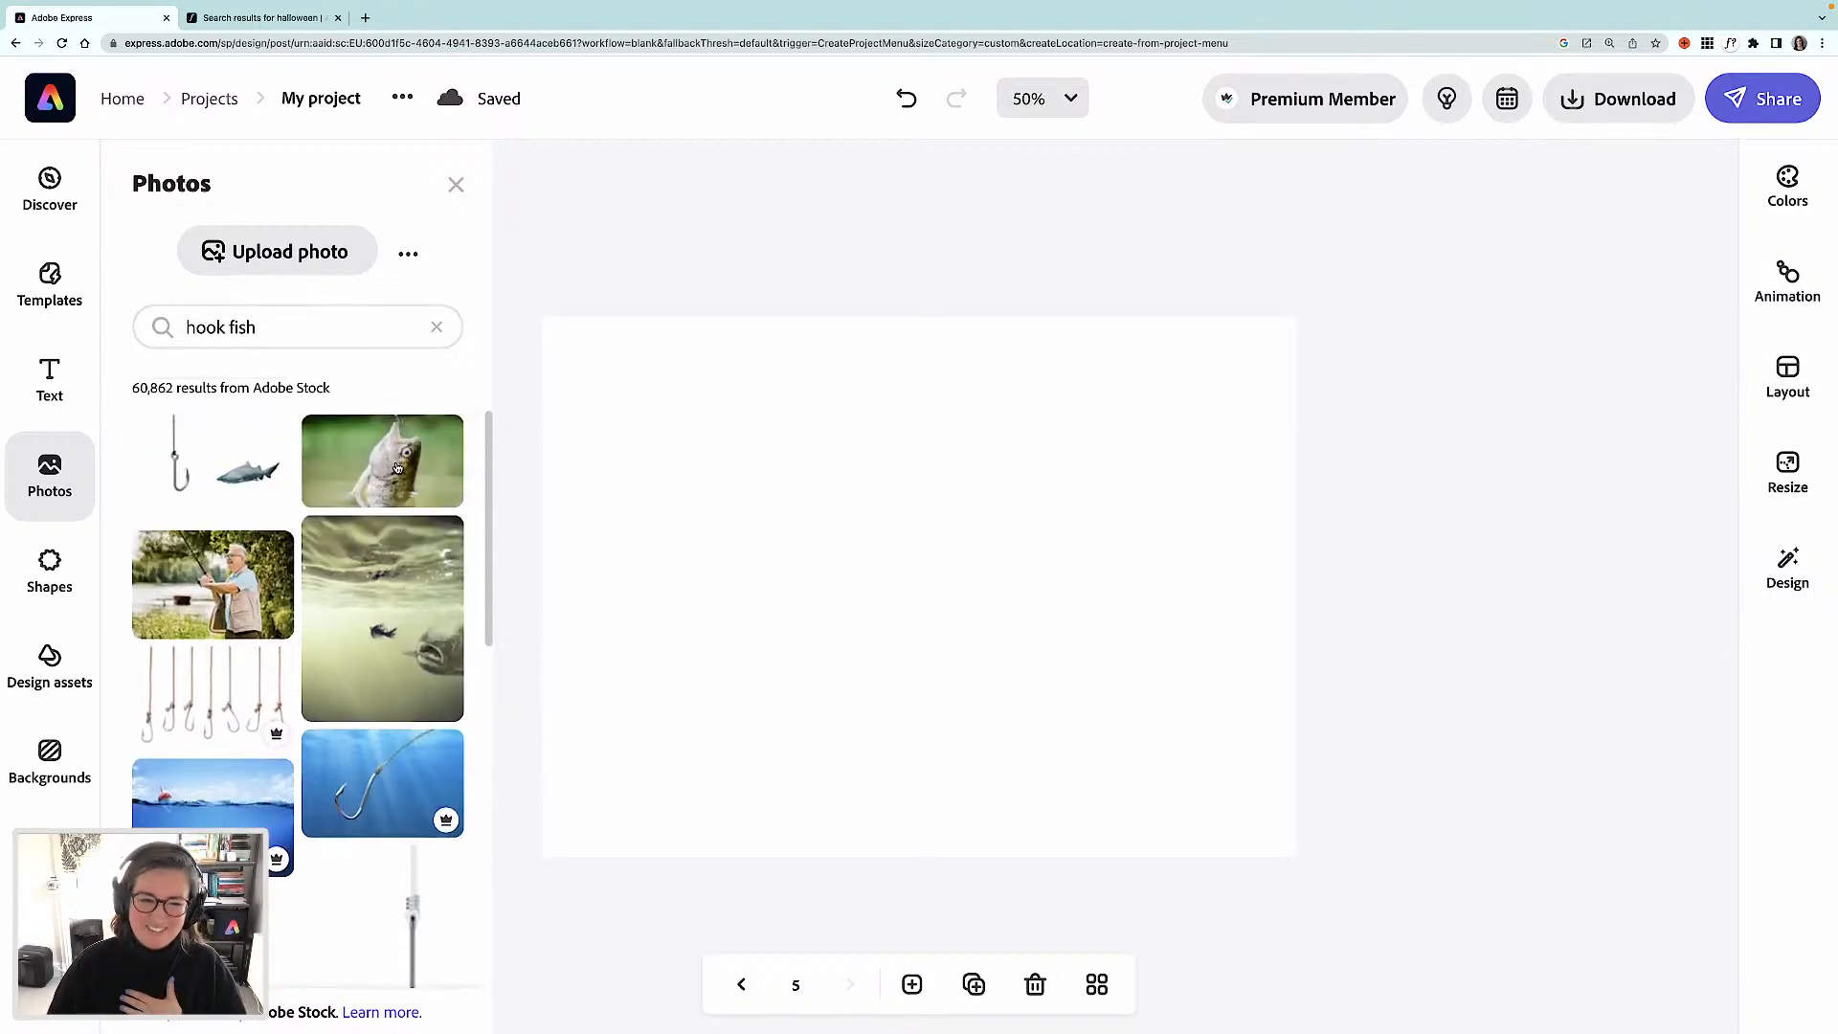
pyautogui.scroll(-10, 370, 632)
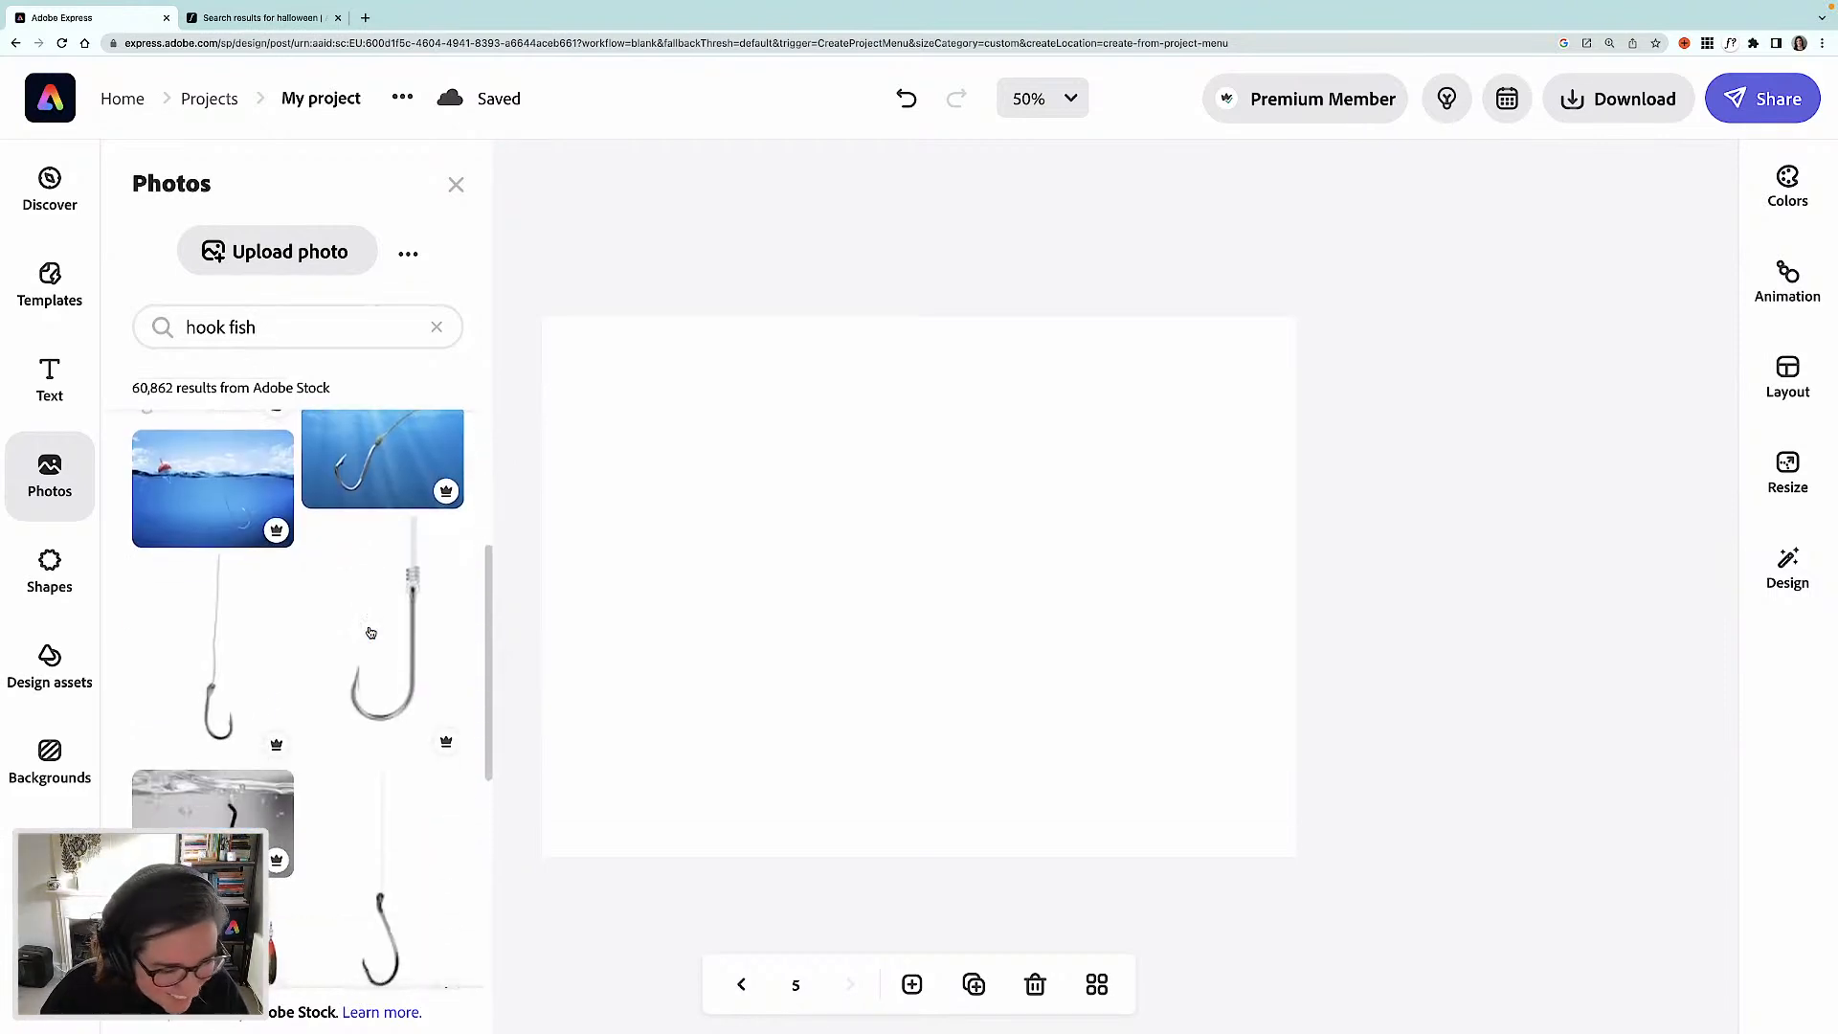
pyautogui.scroll(-2, 370, 632)
pyautogui.scroll(3, 287, 594)
pyautogui.scroll(-5, 422, 702)
pyautogui.scroll(-6, 421, 703)
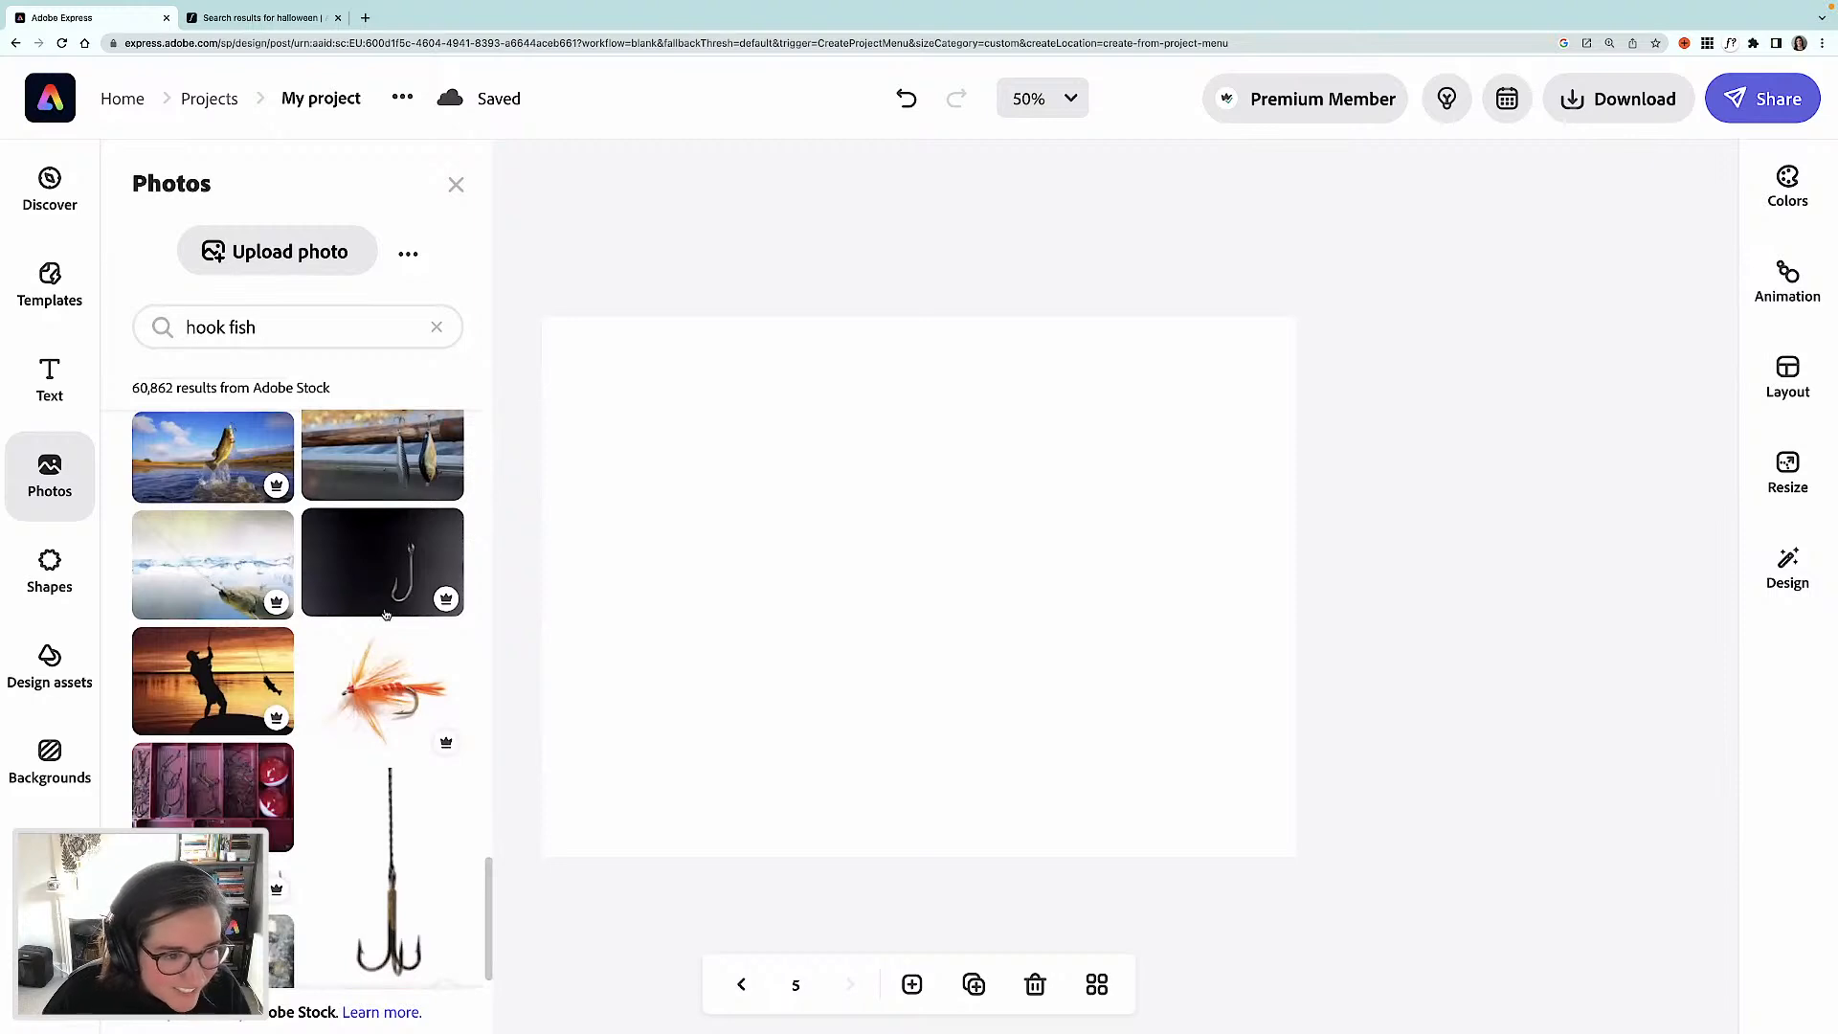
pyautogui.scroll(-2, 386, 614)
pyautogui.scroll(-5, 386, 613)
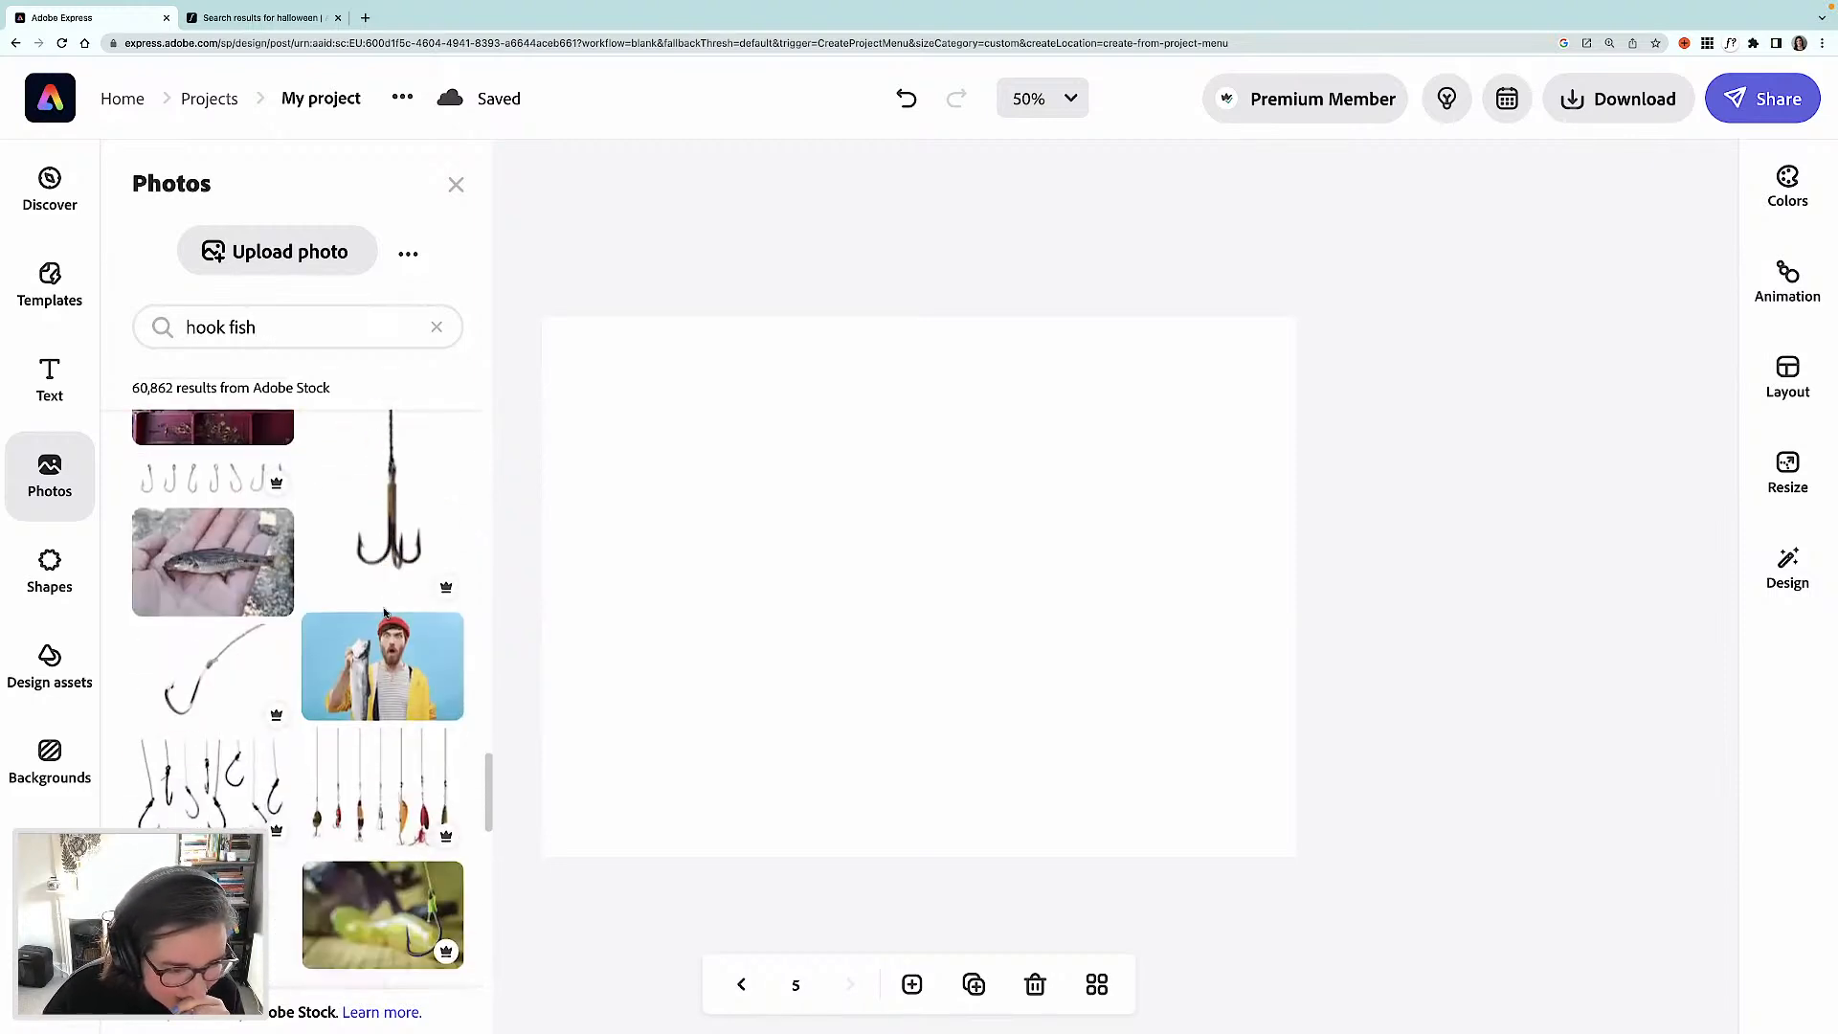
pyautogui.scroll(-6, 385, 619)
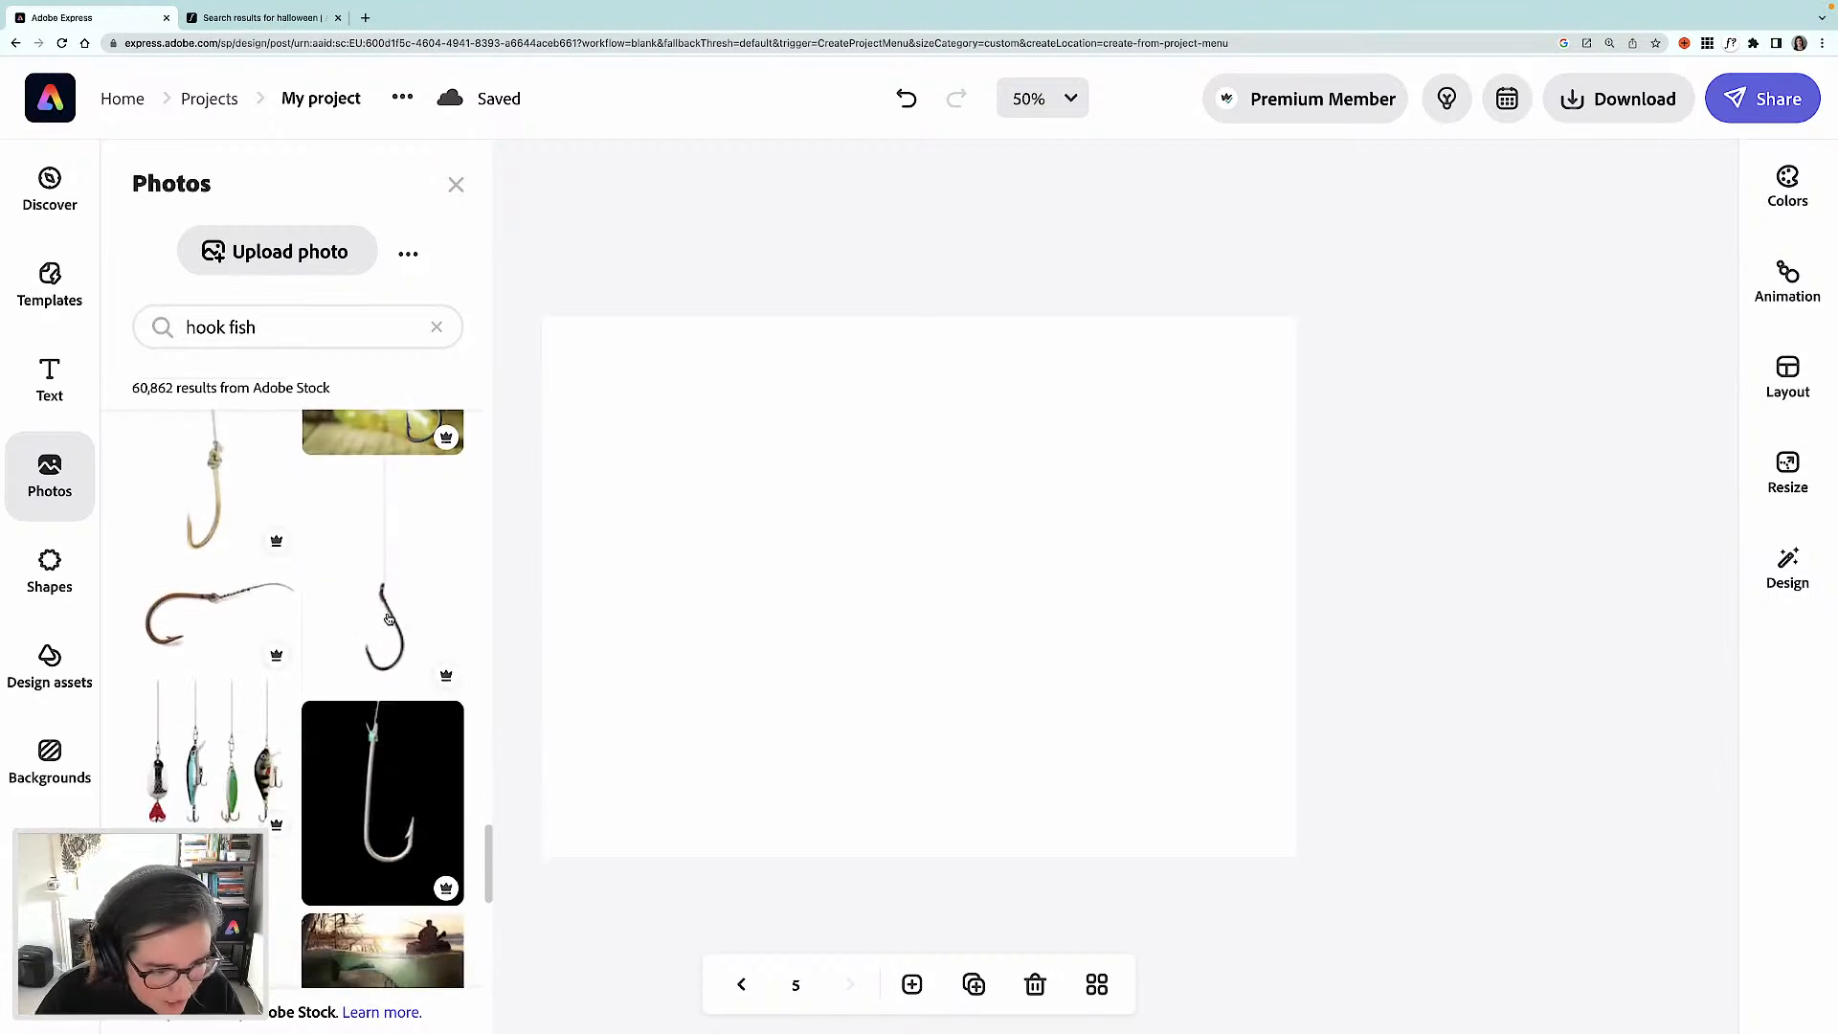
pyautogui.scroll(-4, 388, 620)
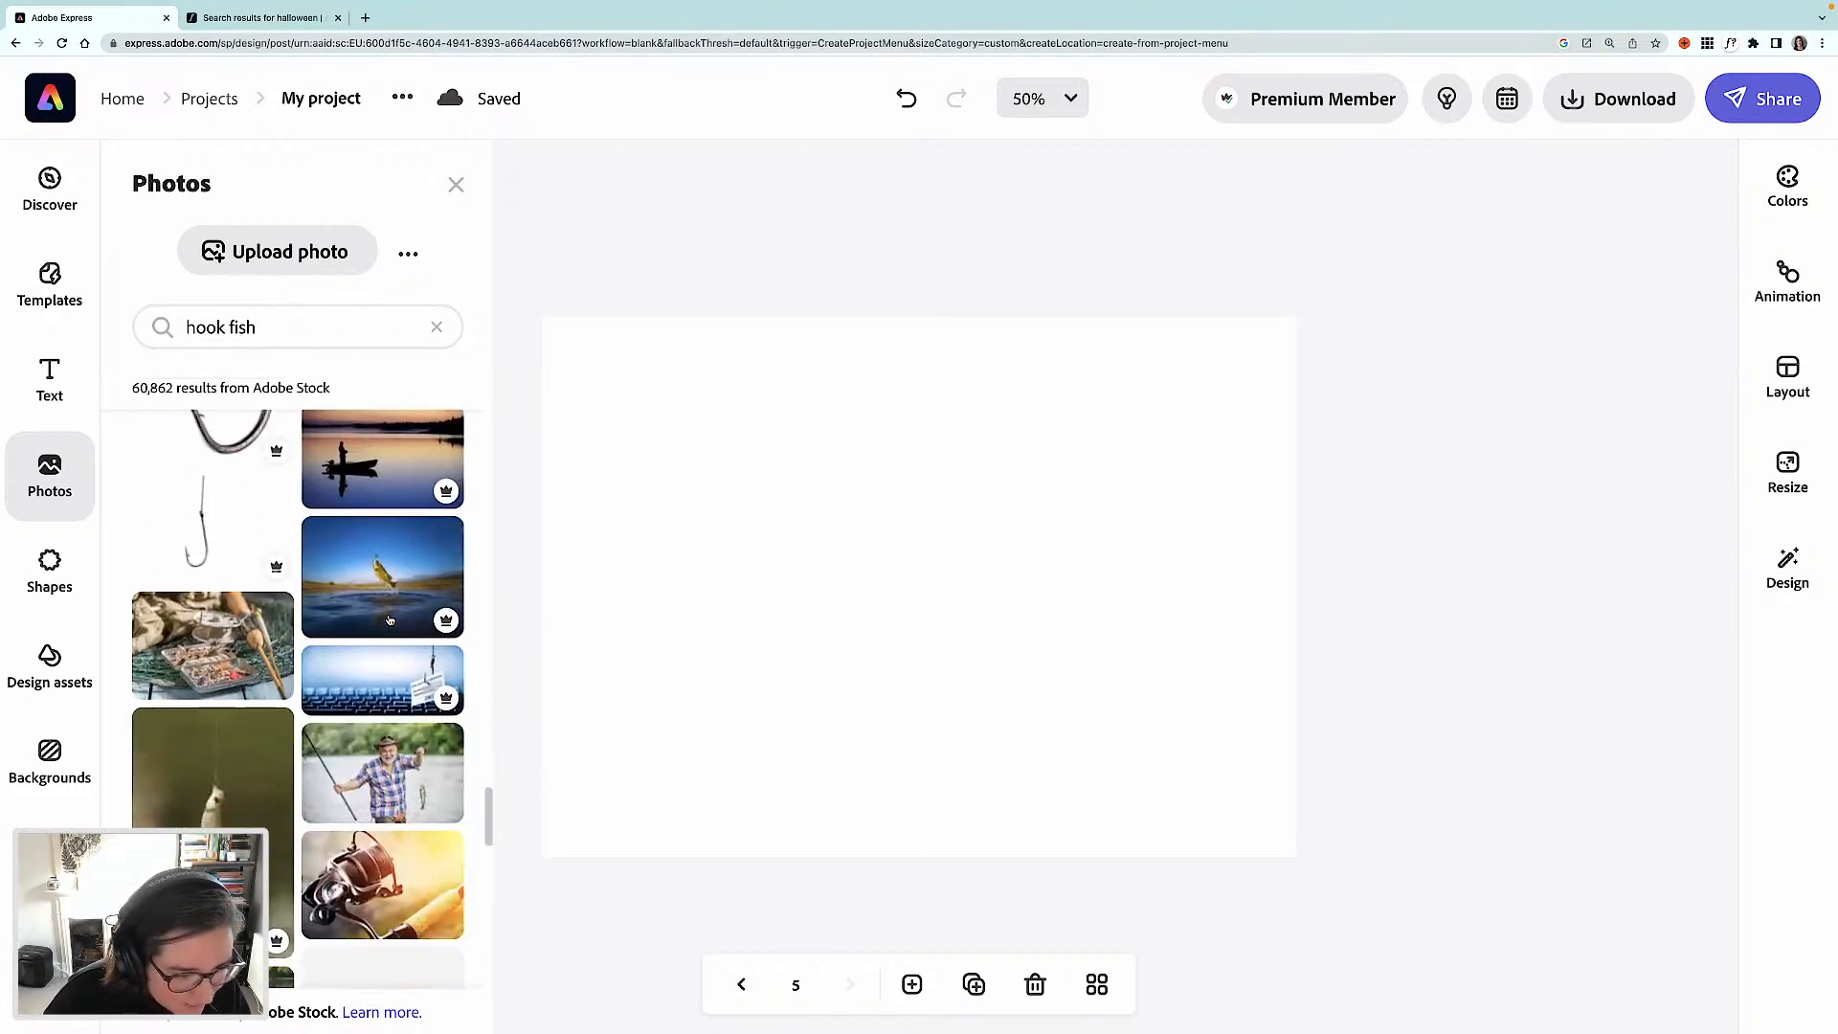
pyautogui.scroll(-1, 389, 621)
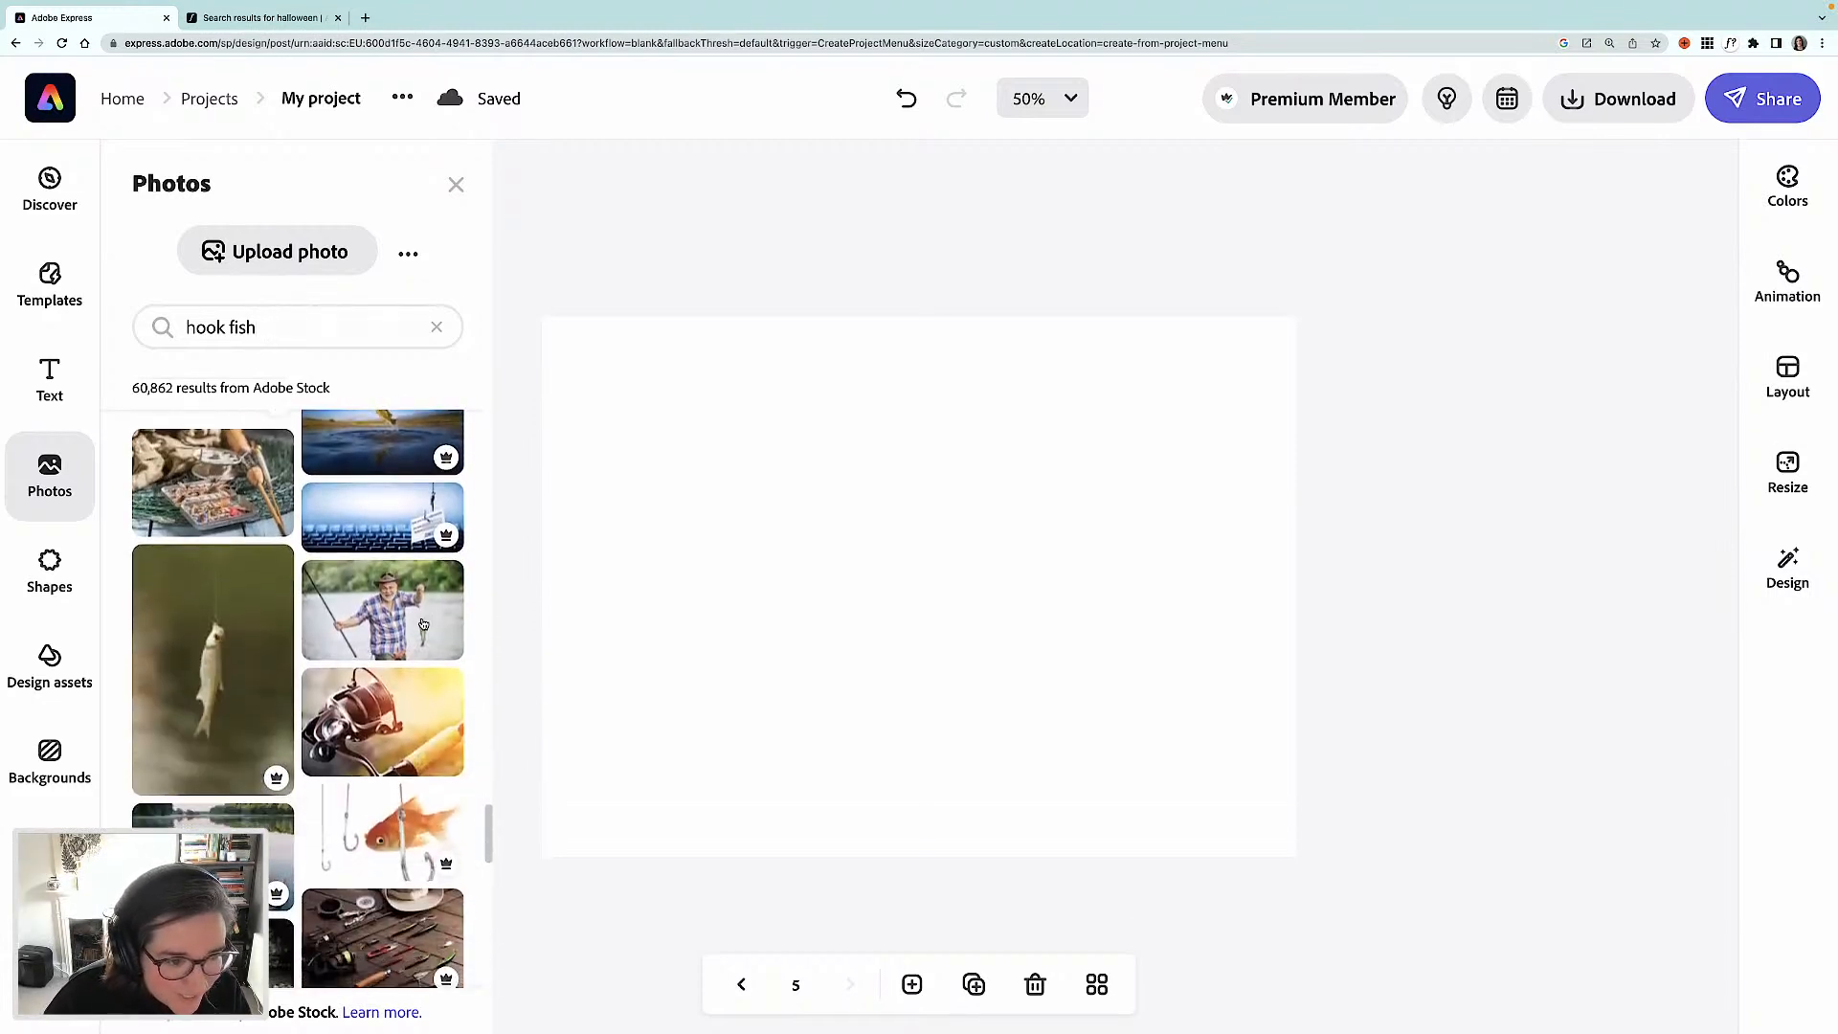
pyautogui.scroll(-6, 392, 624)
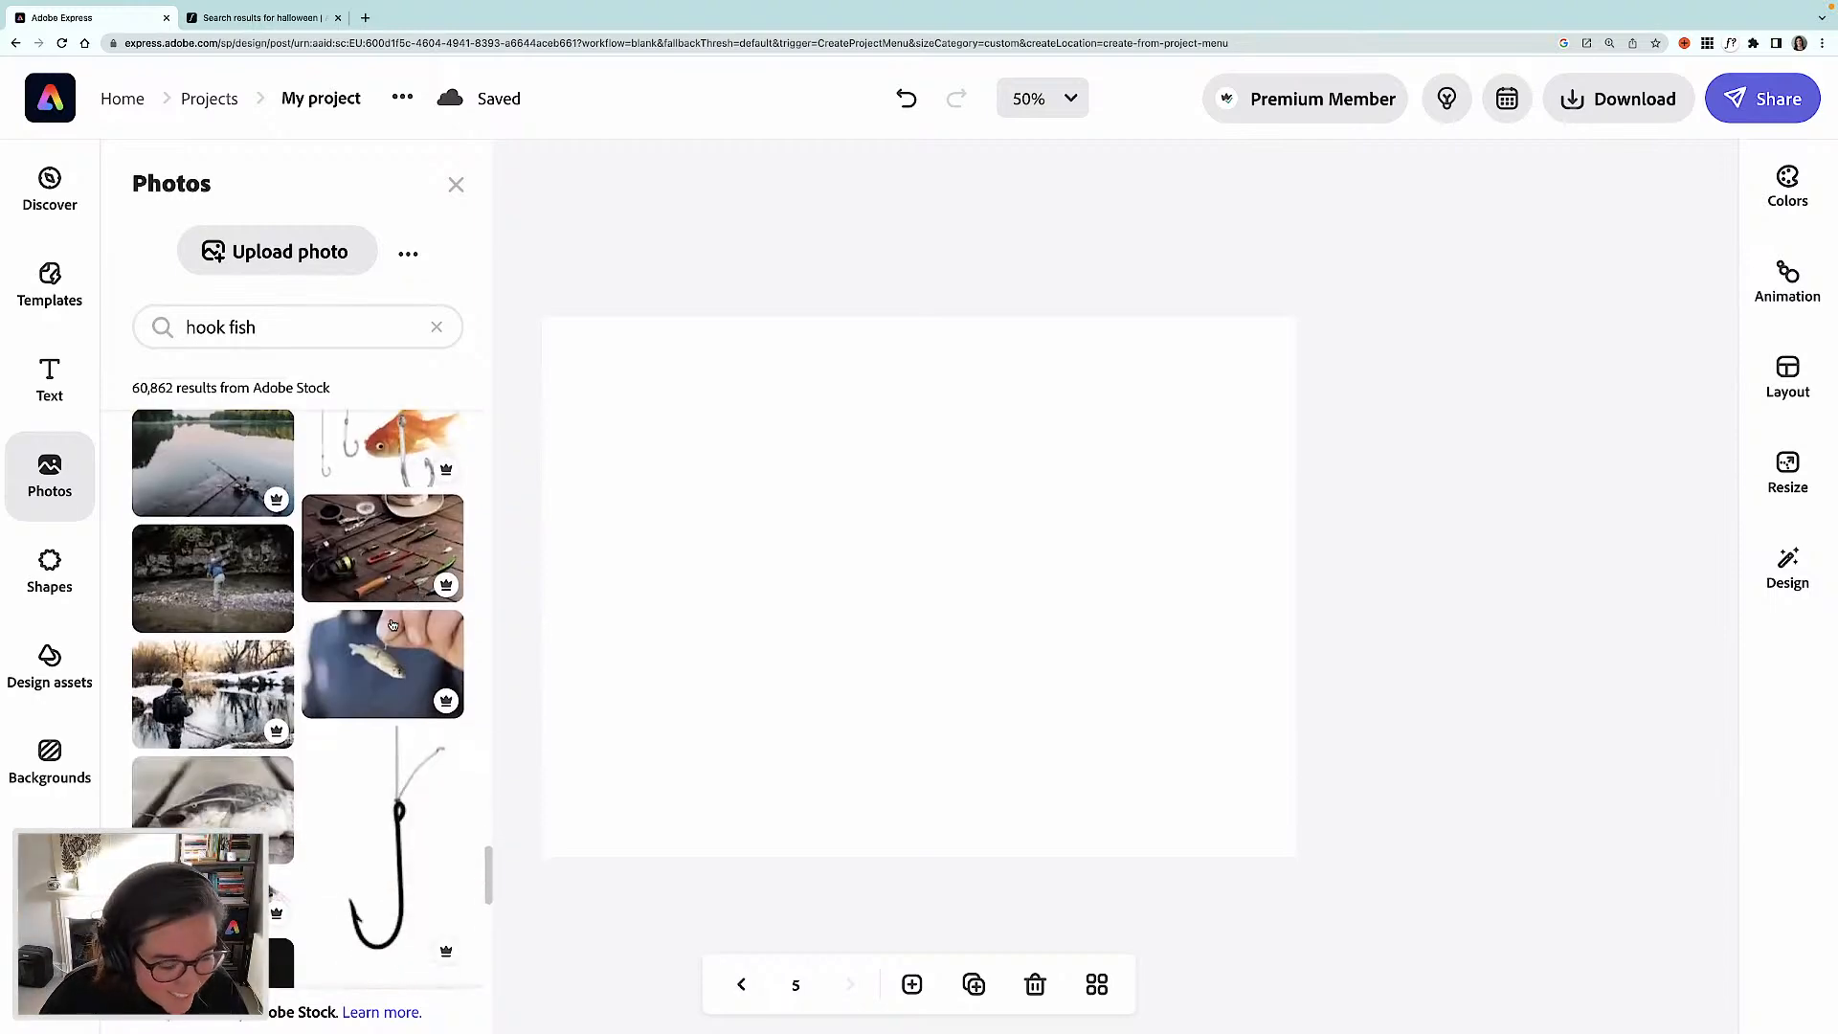
pyautogui.scroll(-8, 392, 624)
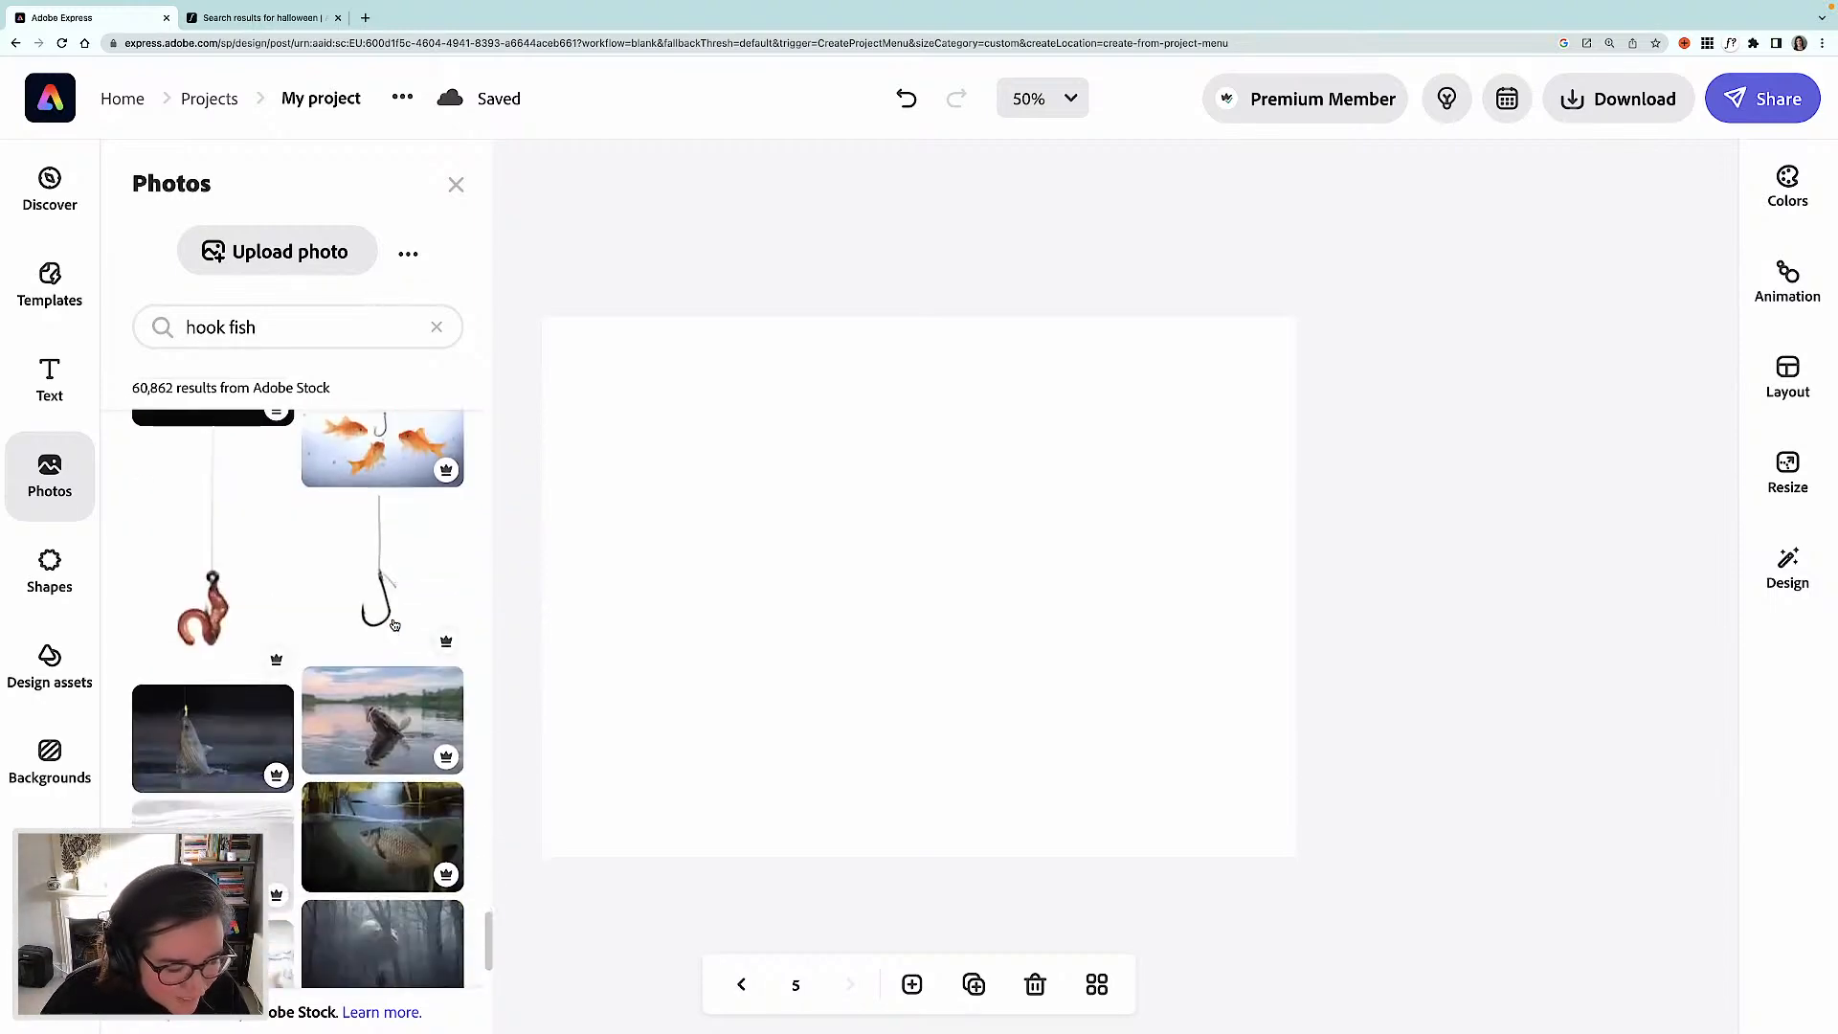
pyautogui.scroll(-5, 394, 625)
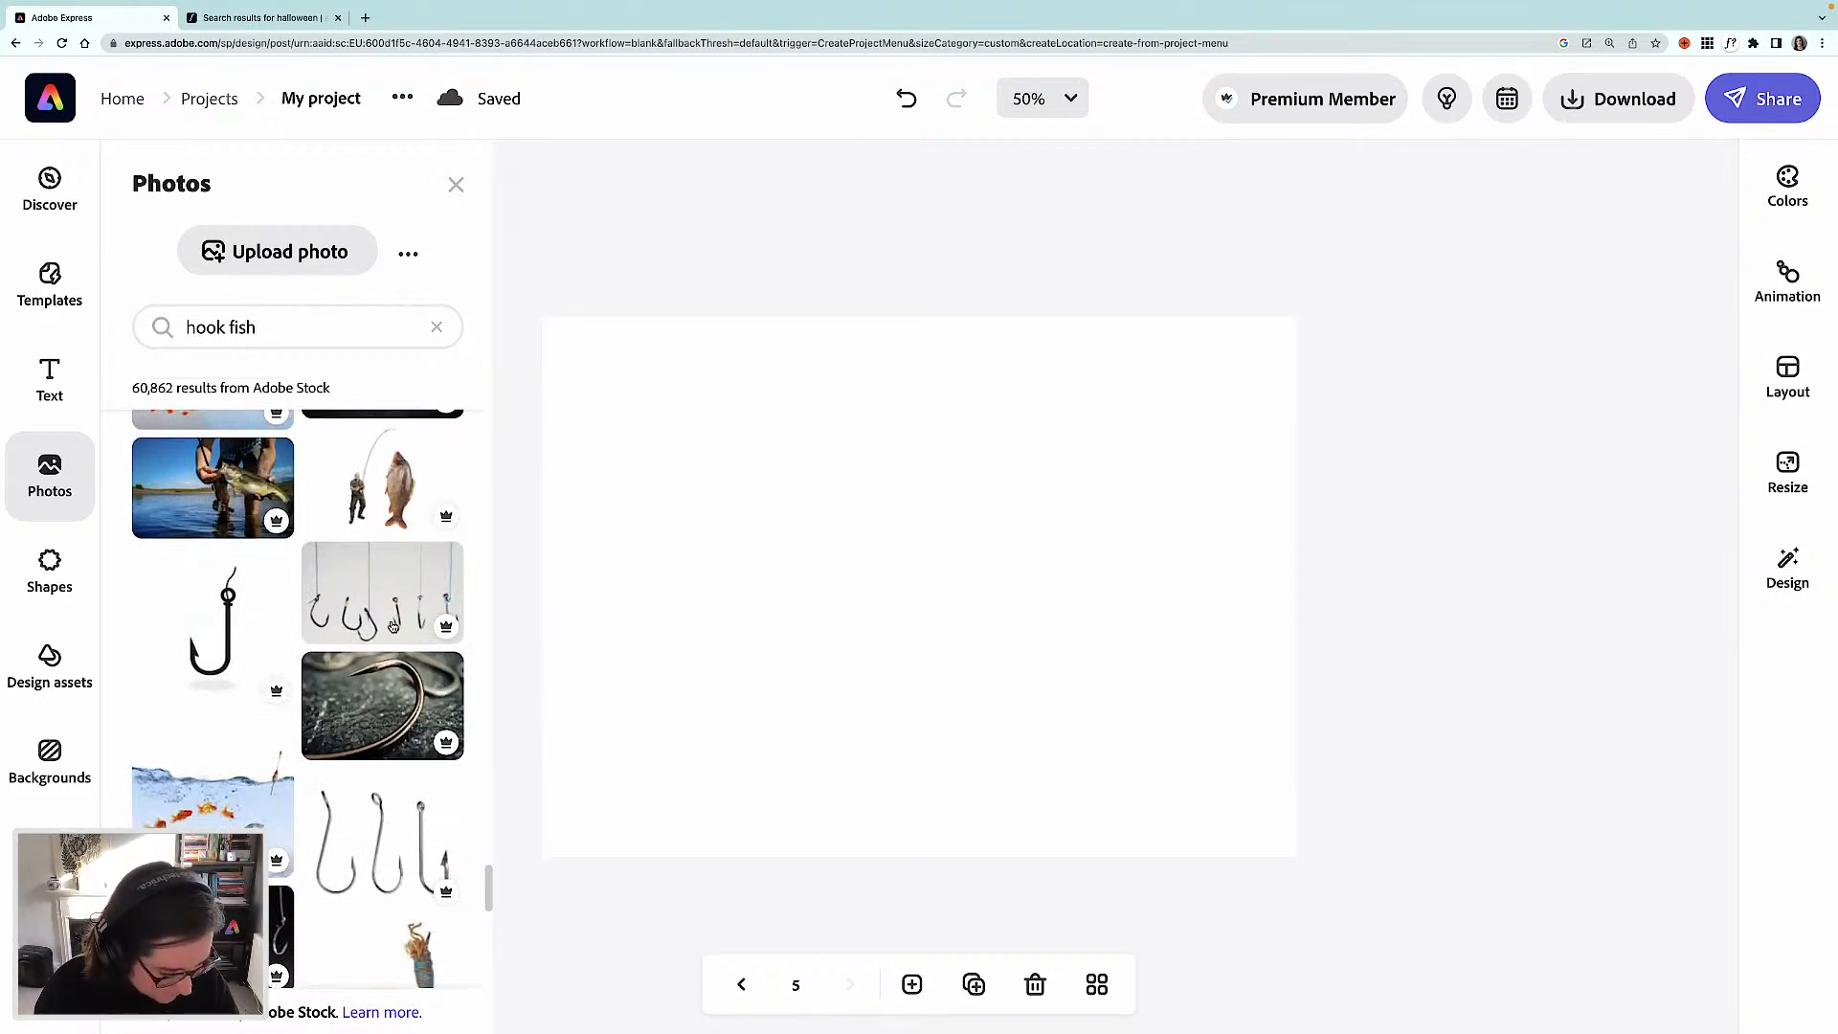
# - Search the shapes for "fish" and look through the fish icons
pyautogui.click(84, 562)
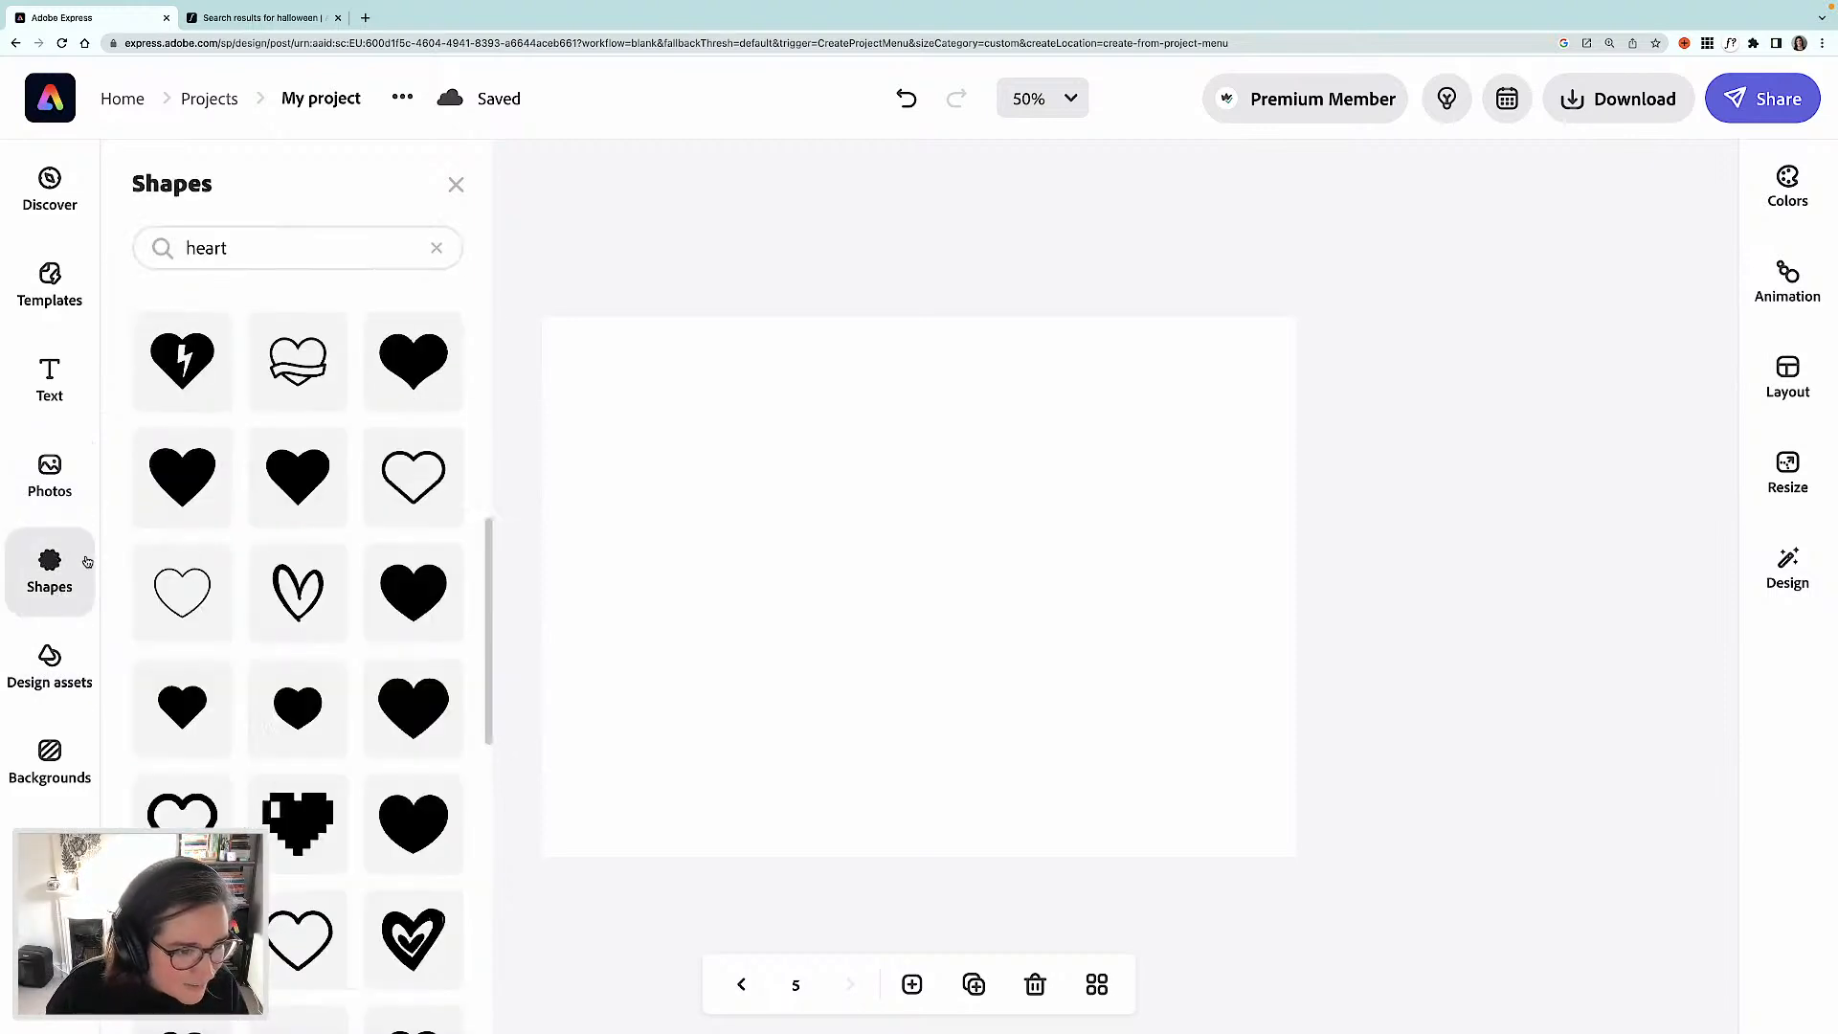
pyautogui.click(212, 249)
pyautogui.doubleClick(206, 245)
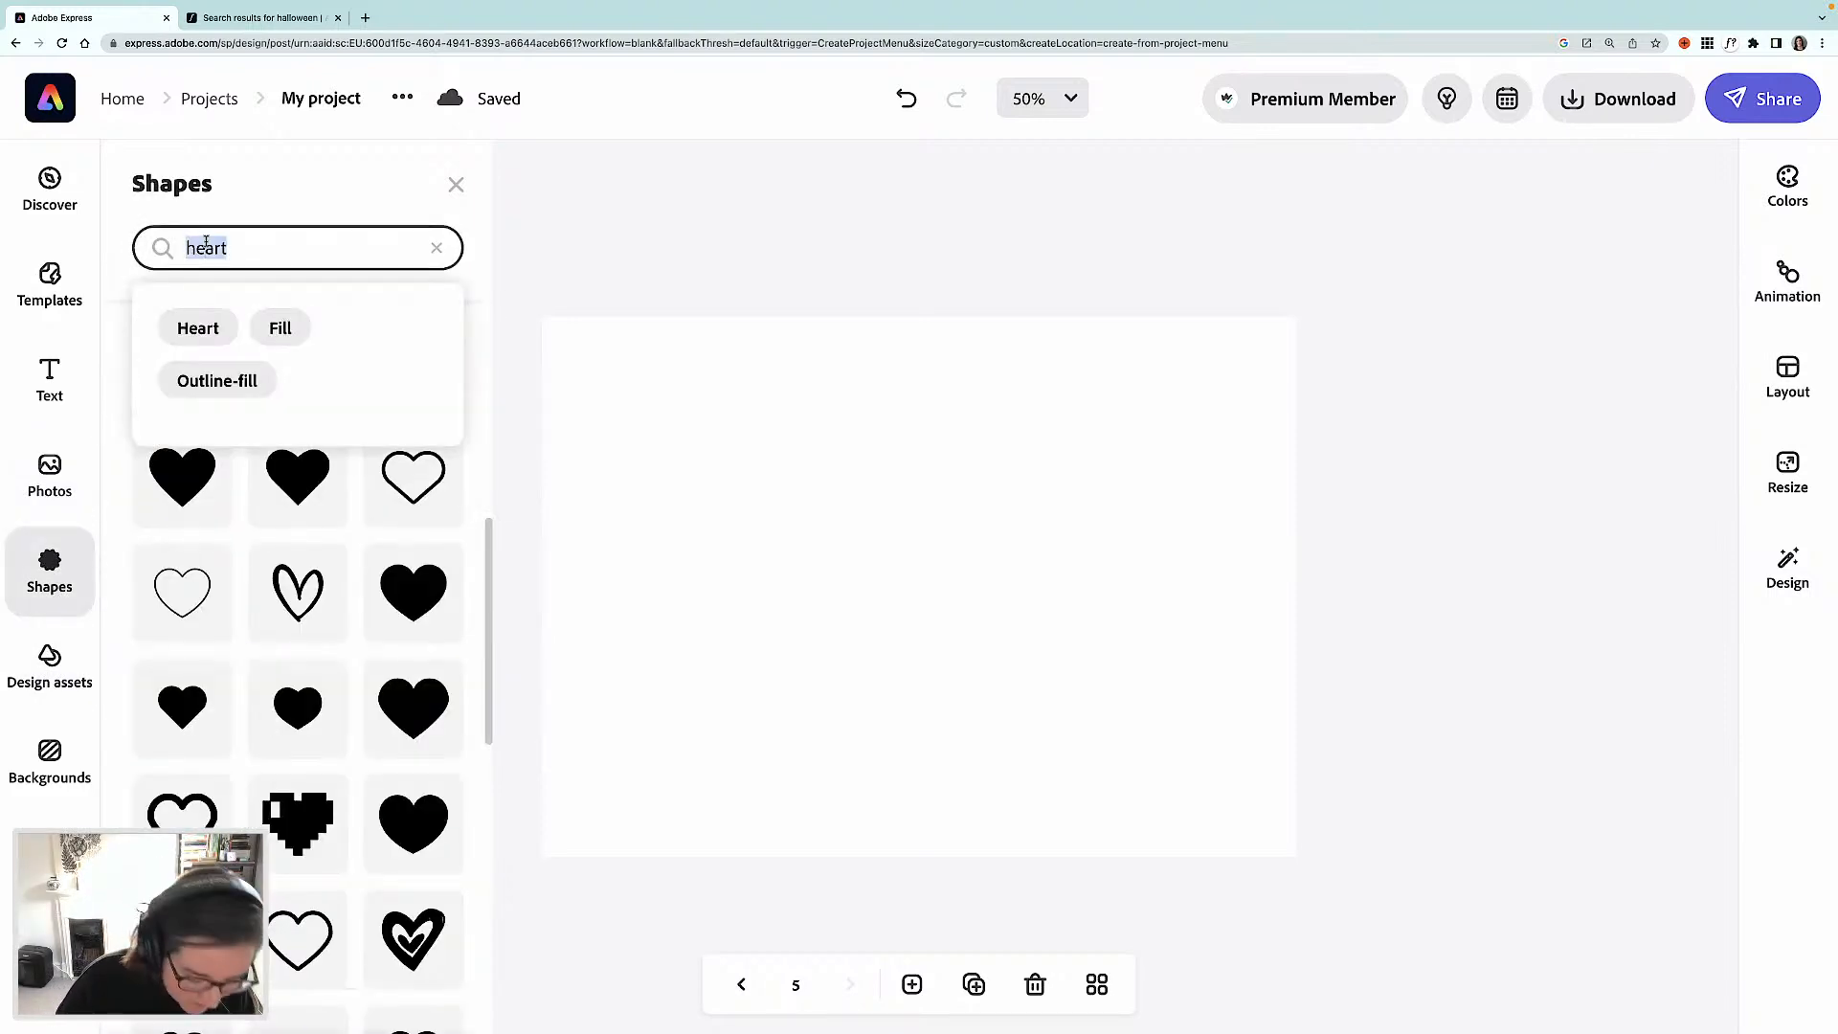
pyautogui.write('fish')
pyautogui.press('Return')
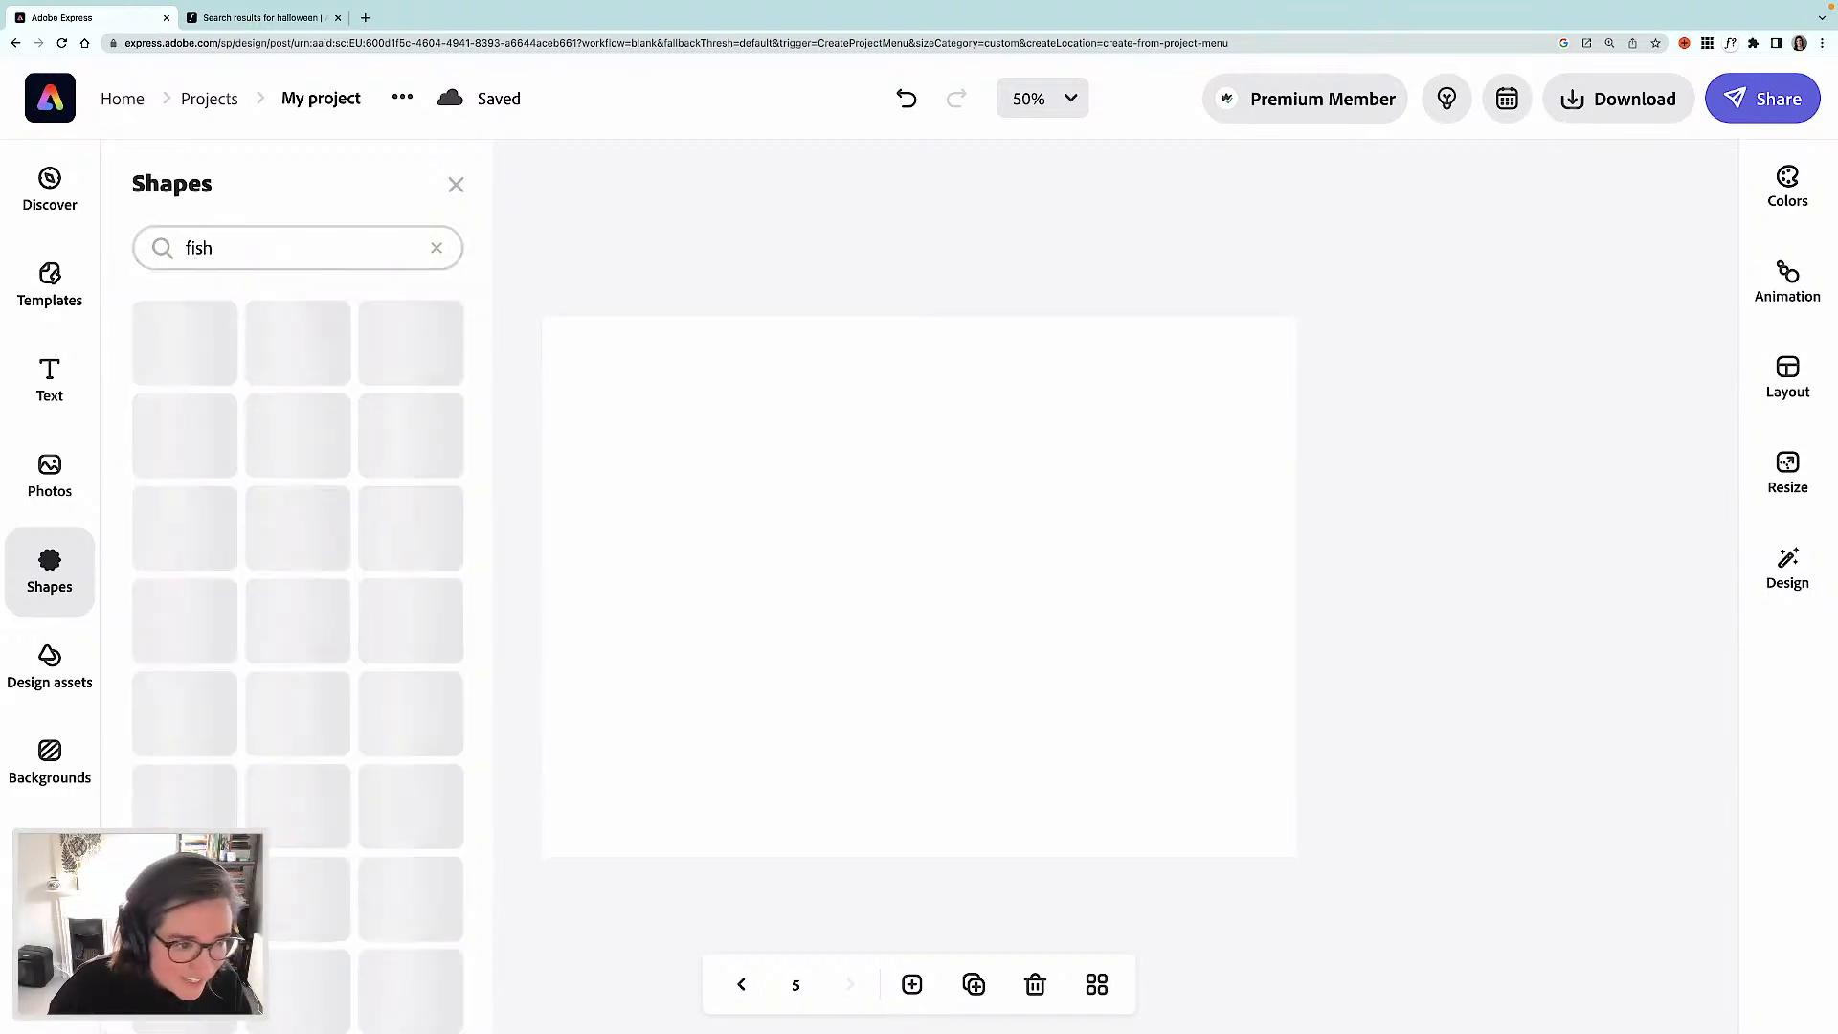
pyautogui.scroll(-2, 337, 648)
pyautogui.scroll(-5, 336, 647)
pyautogui.scroll(-6, 333, 648)
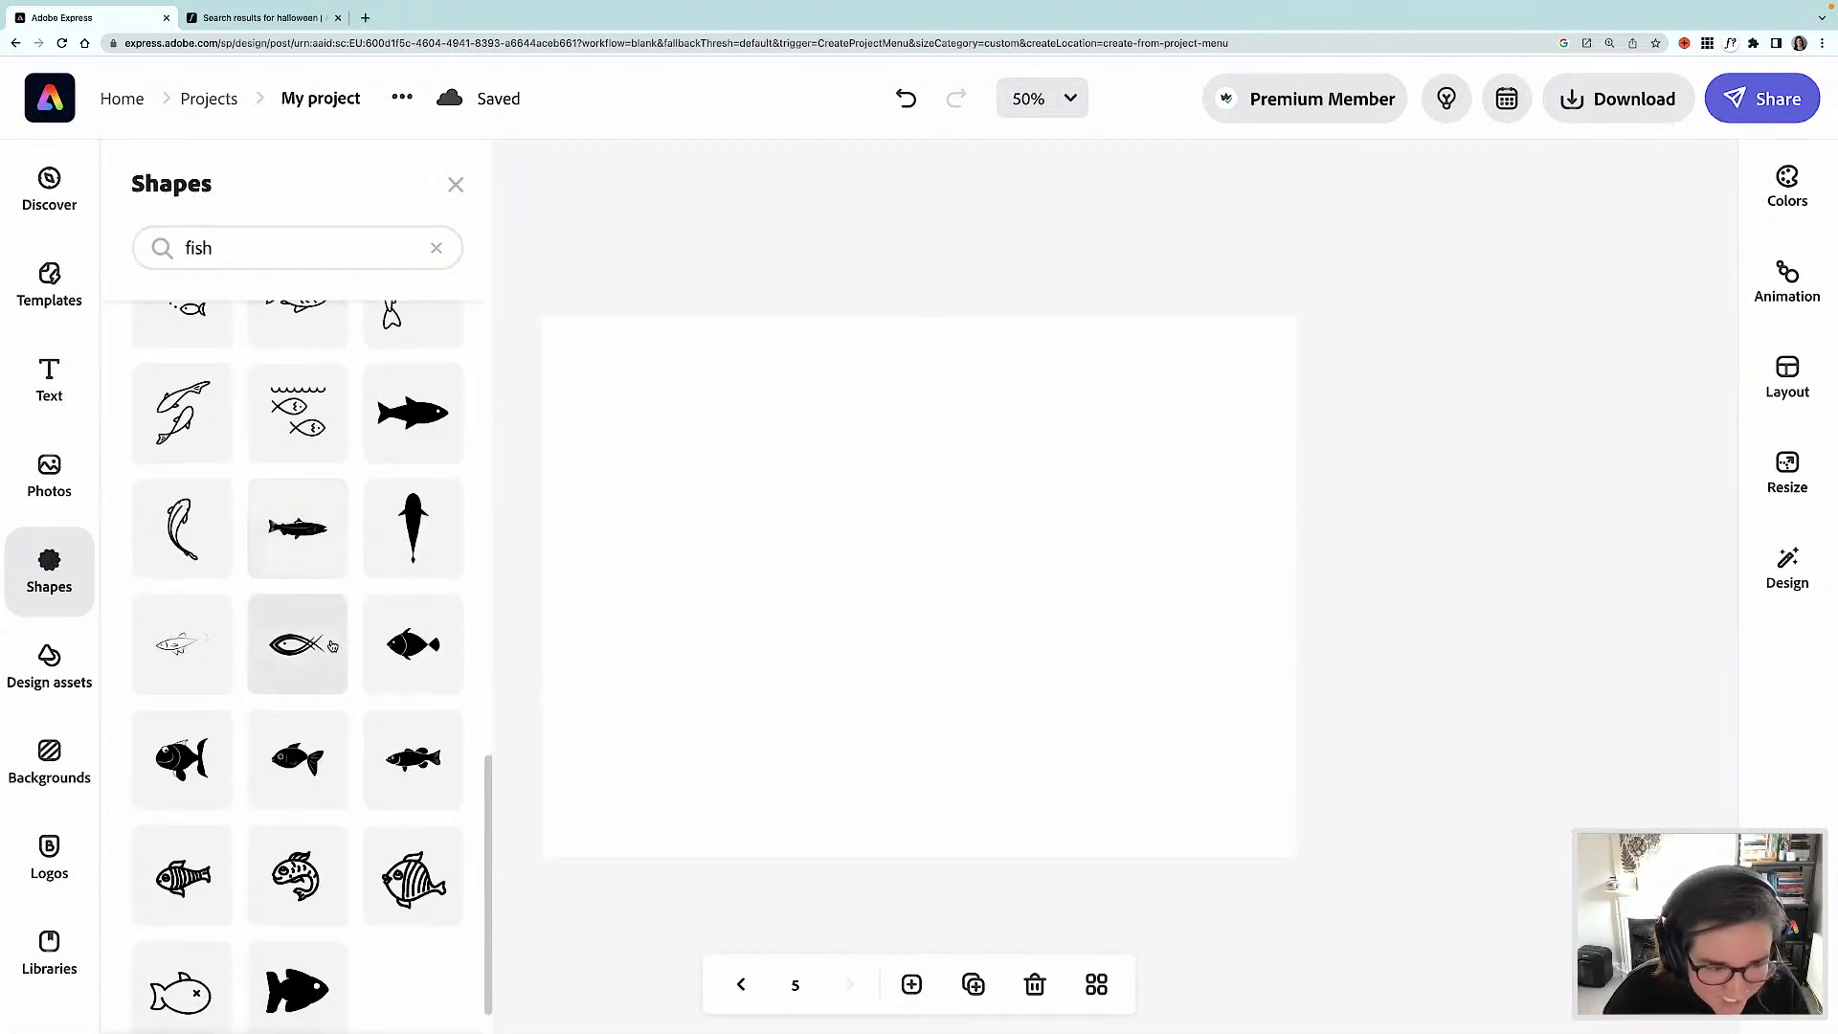
pyautogui.scroll(10, 332, 646)
# - Add a fishing-hook shape from a "hook" shape search, shrink it and place it in the page's upper-right area
pyautogui.doubleClick(201, 246)
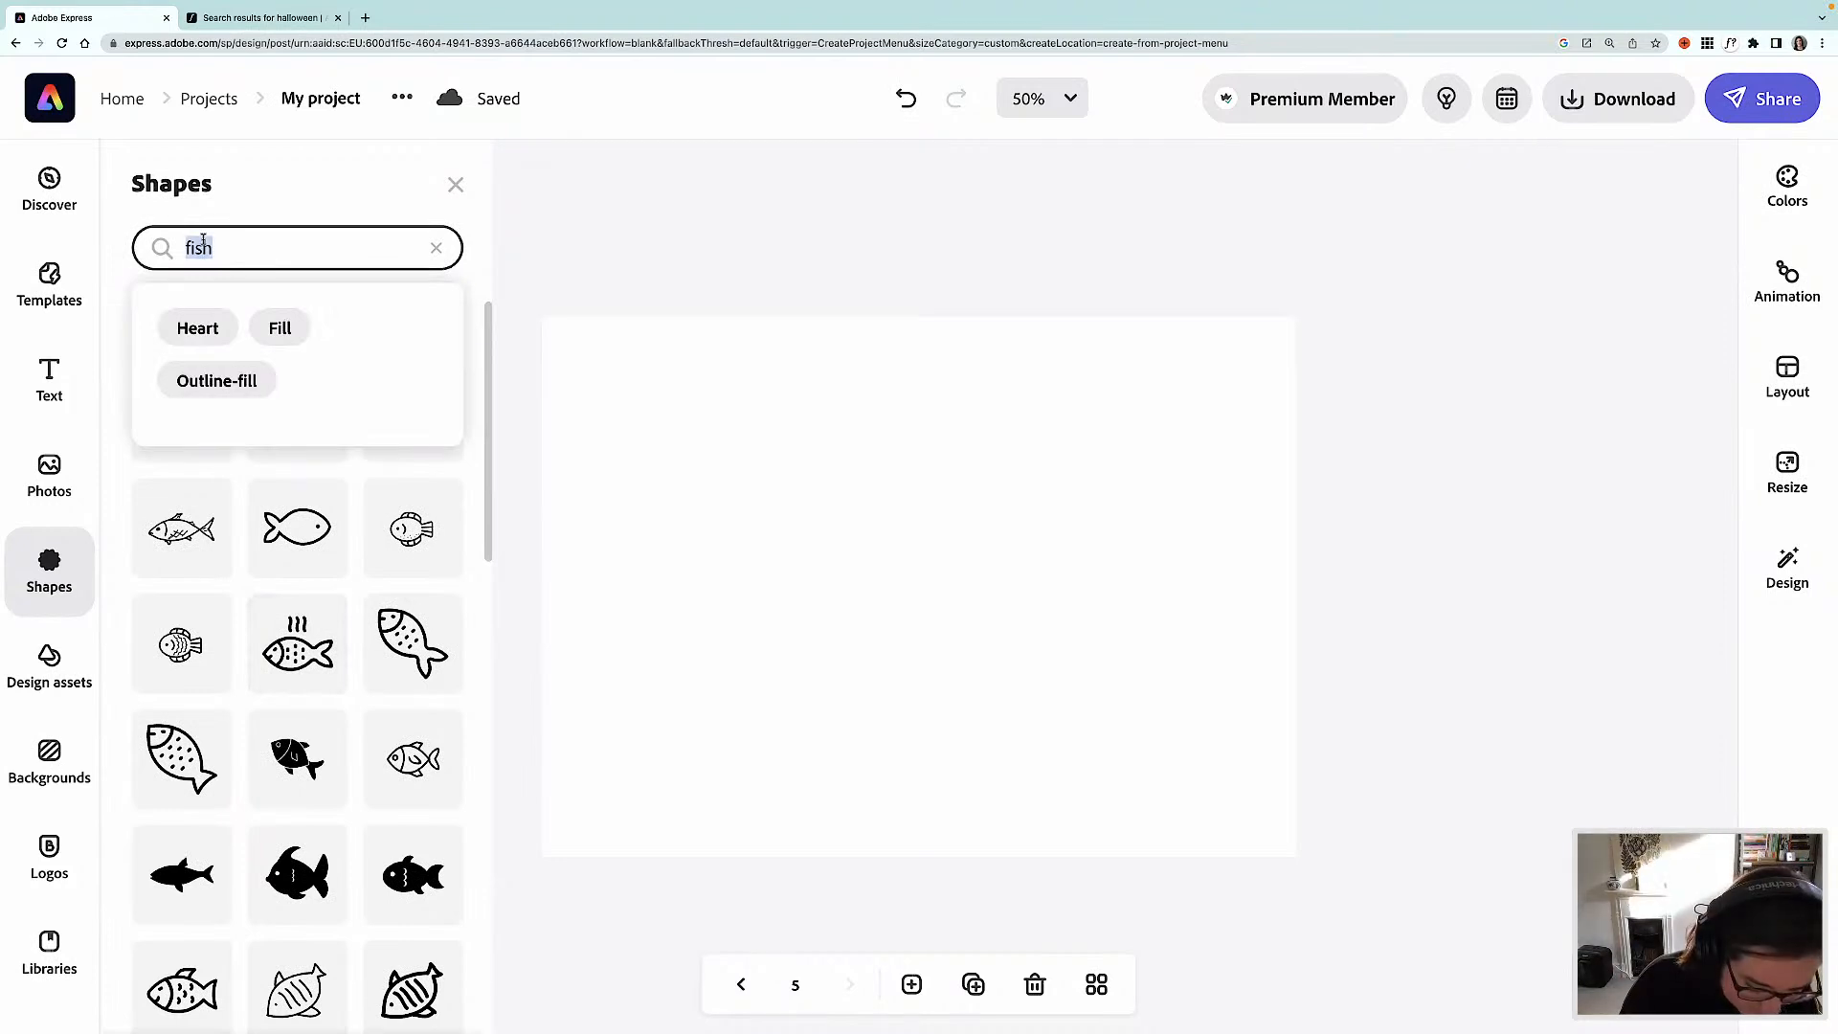
pyautogui.write('hook')
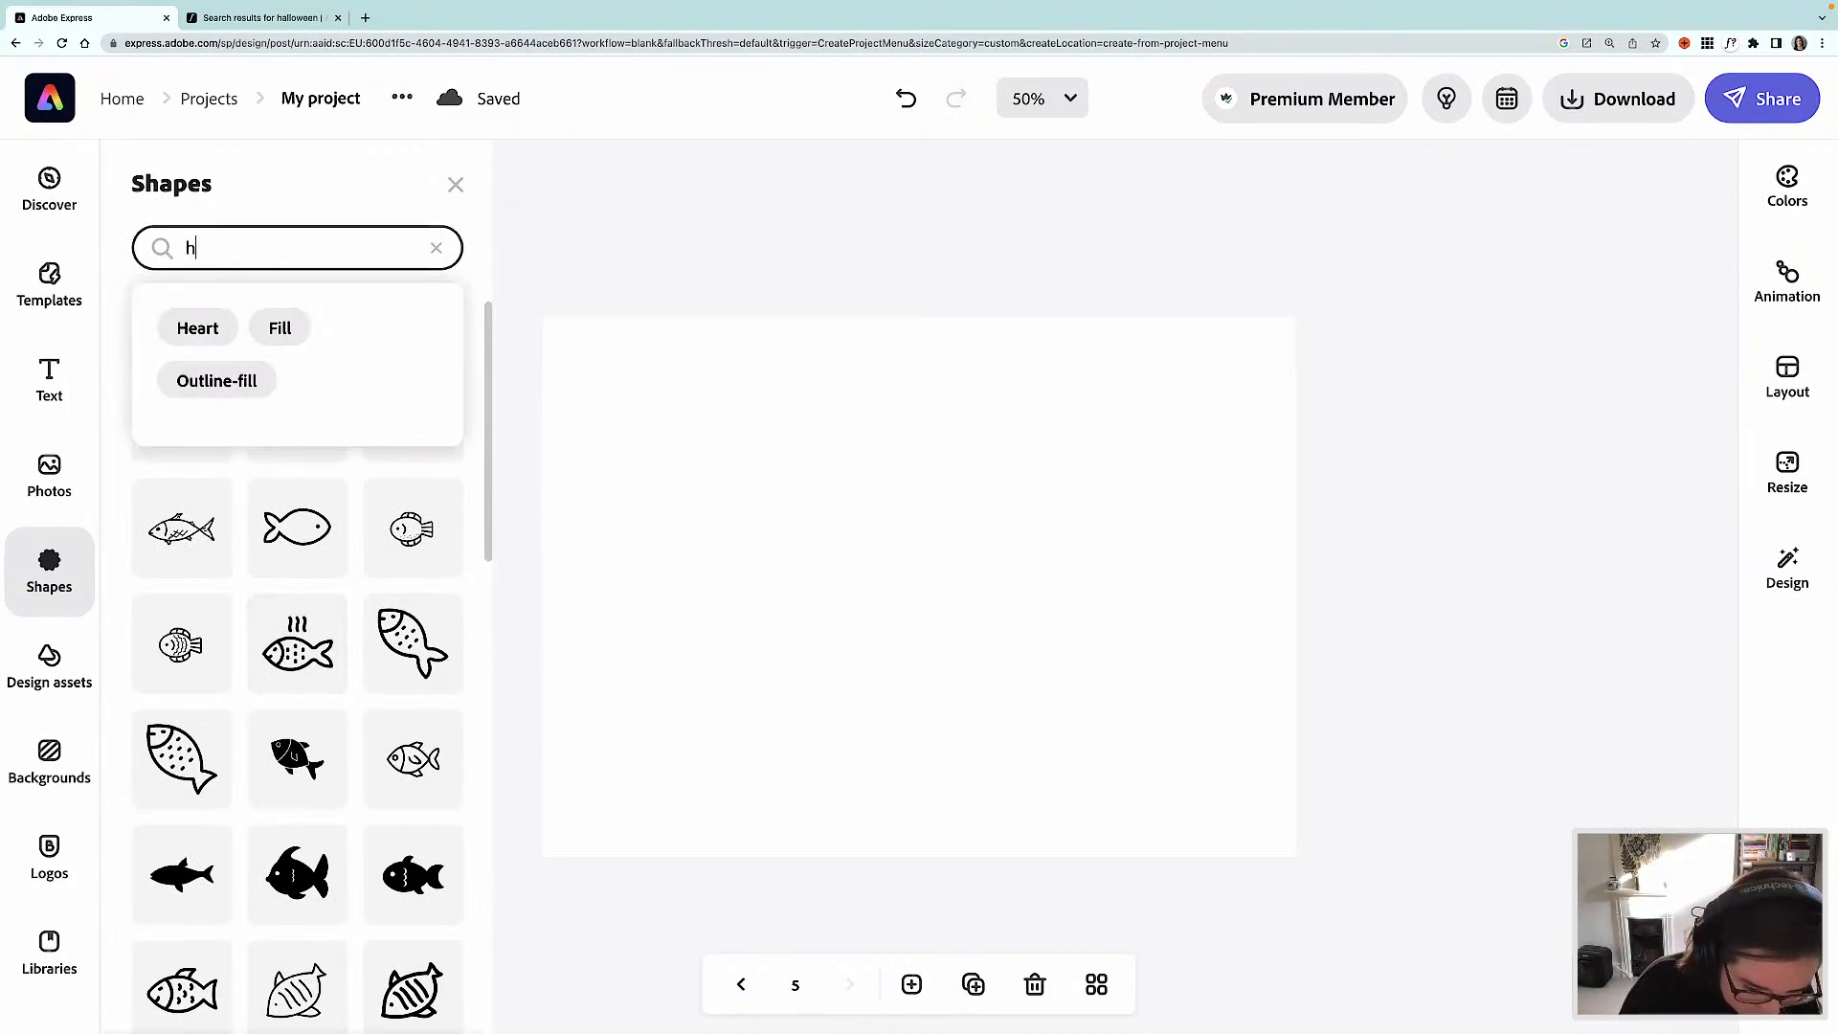
pyautogui.press('Return')
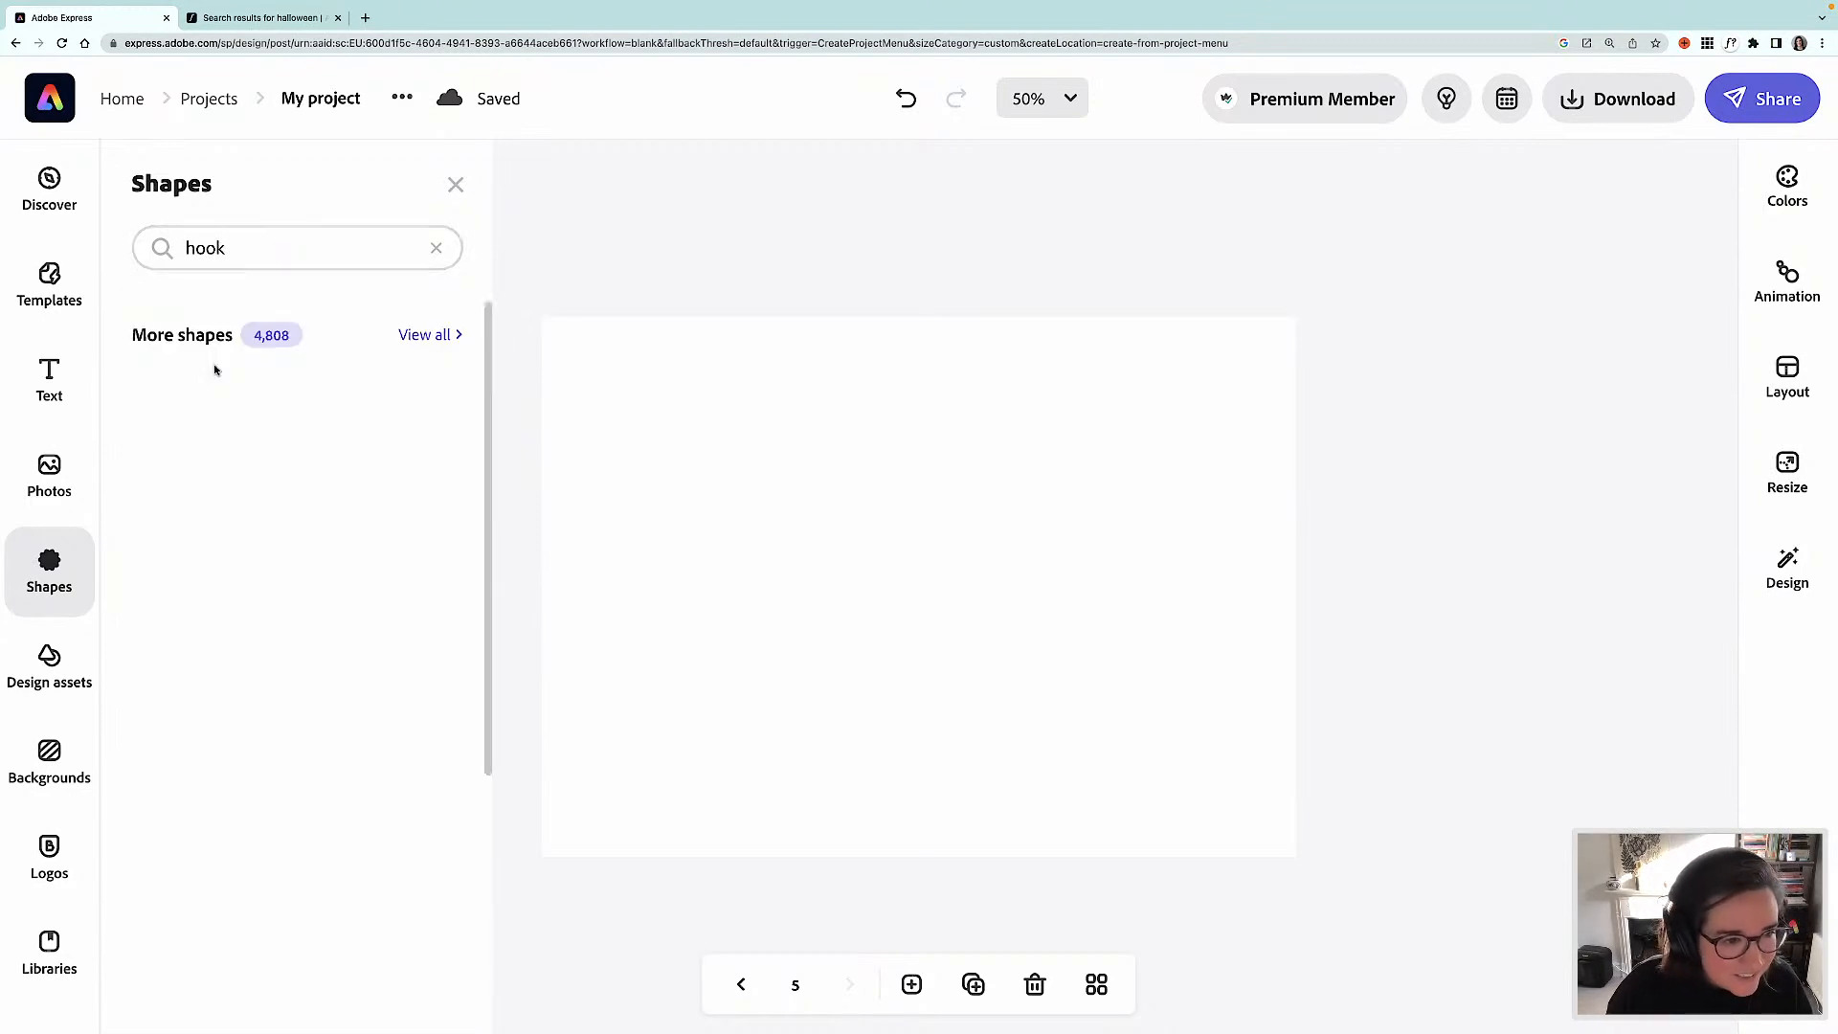
pyautogui.scroll(-1, 345, 568)
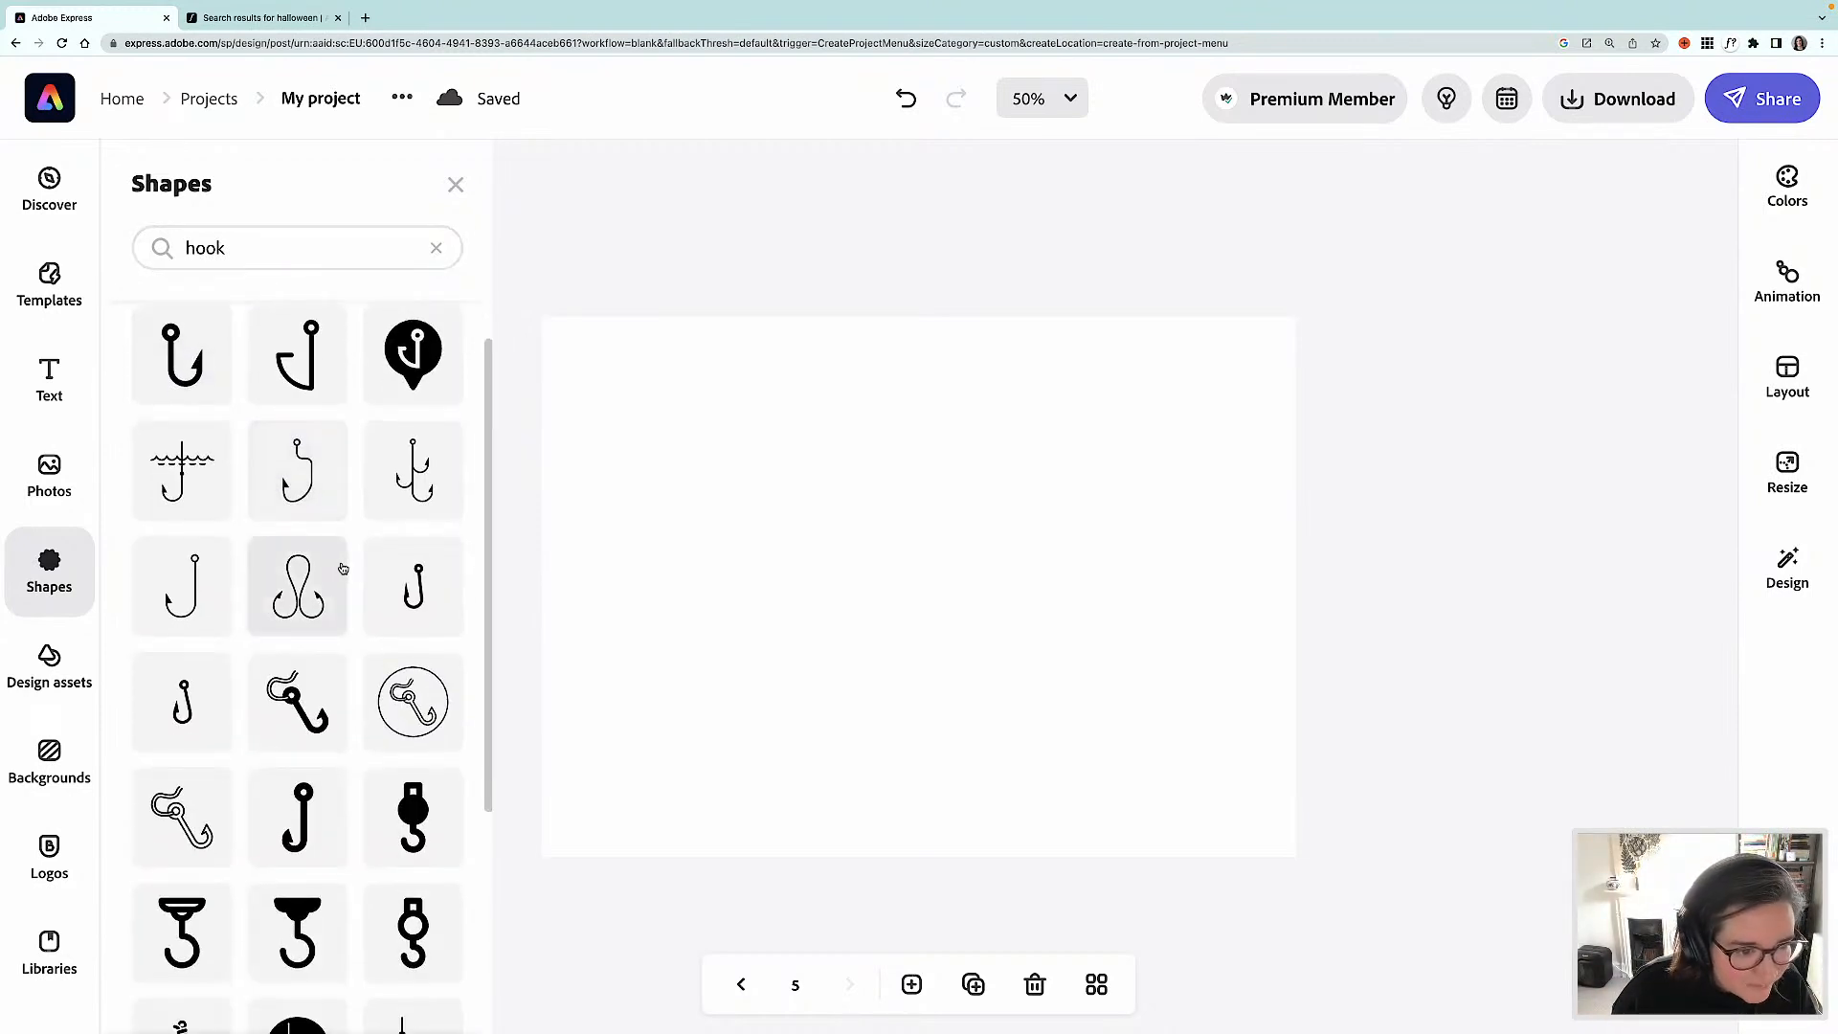
pyautogui.scroll(-1, 343, 568)
pyautogui.click(418, 534)
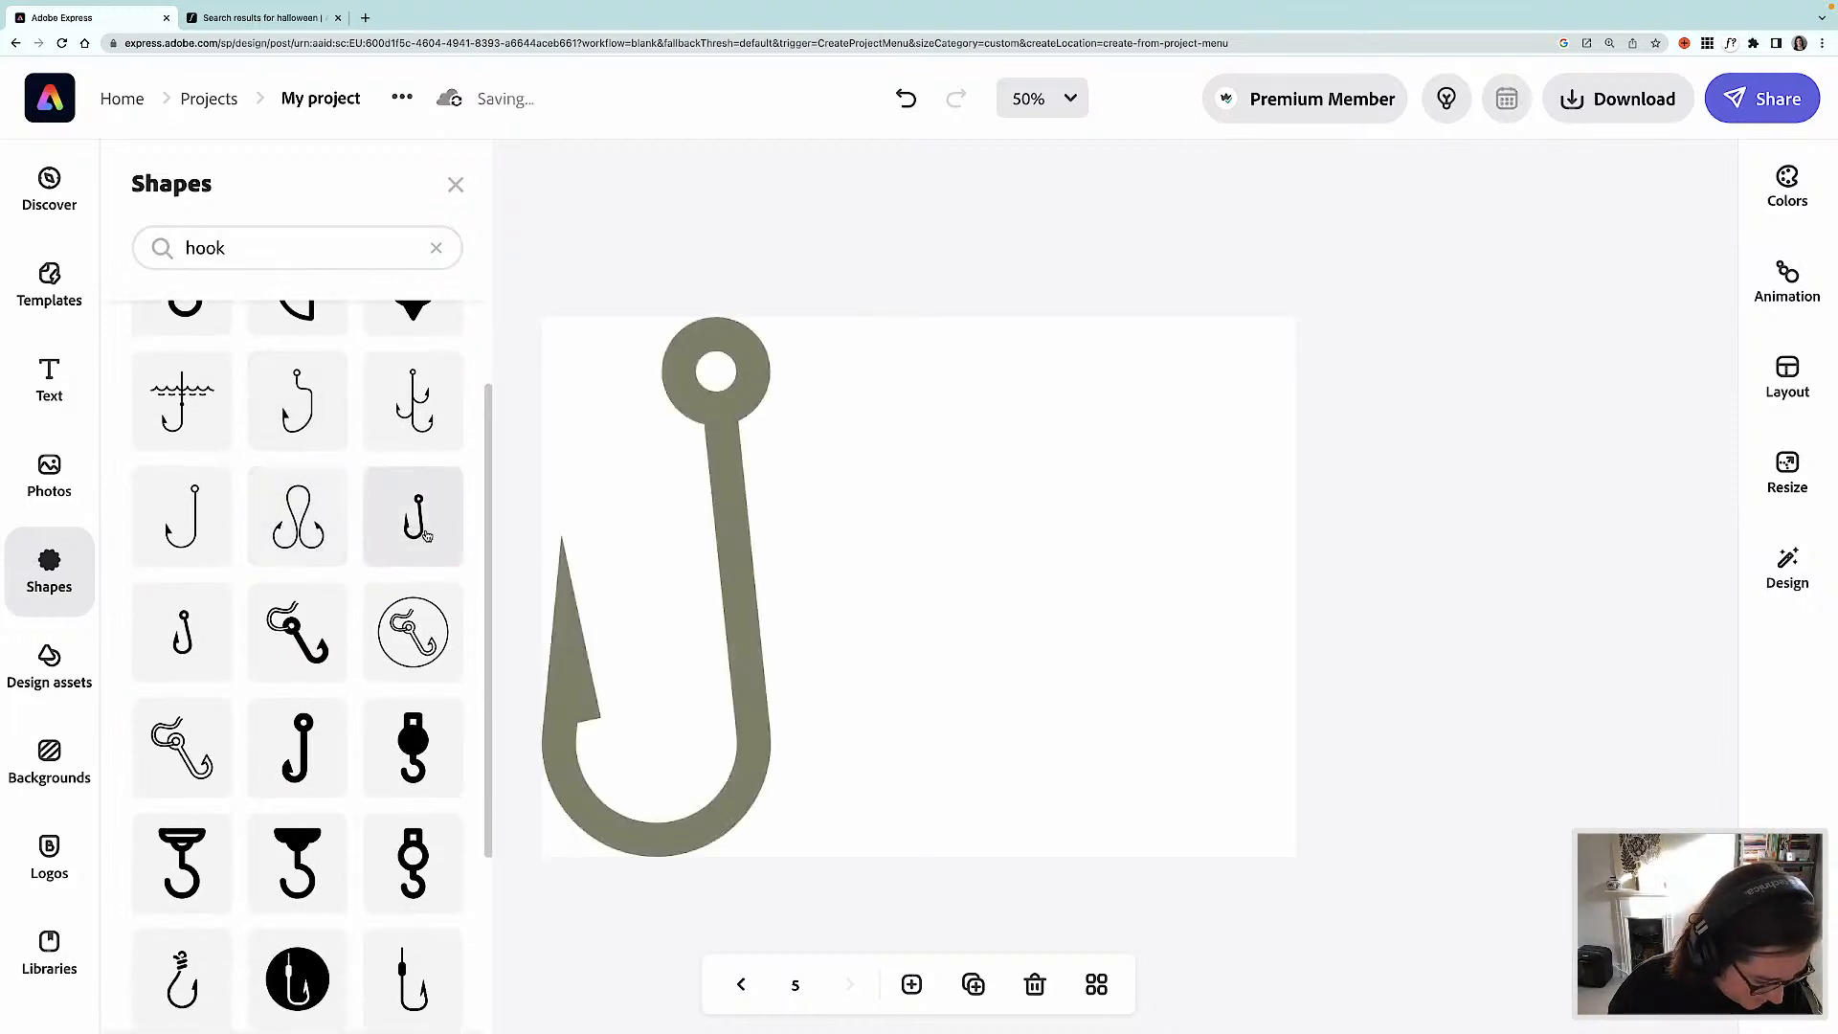
pyautogui.click(734, 593)
pyautogui.moveTo(540, 858); pyautogui.dragTo(1138, 490)
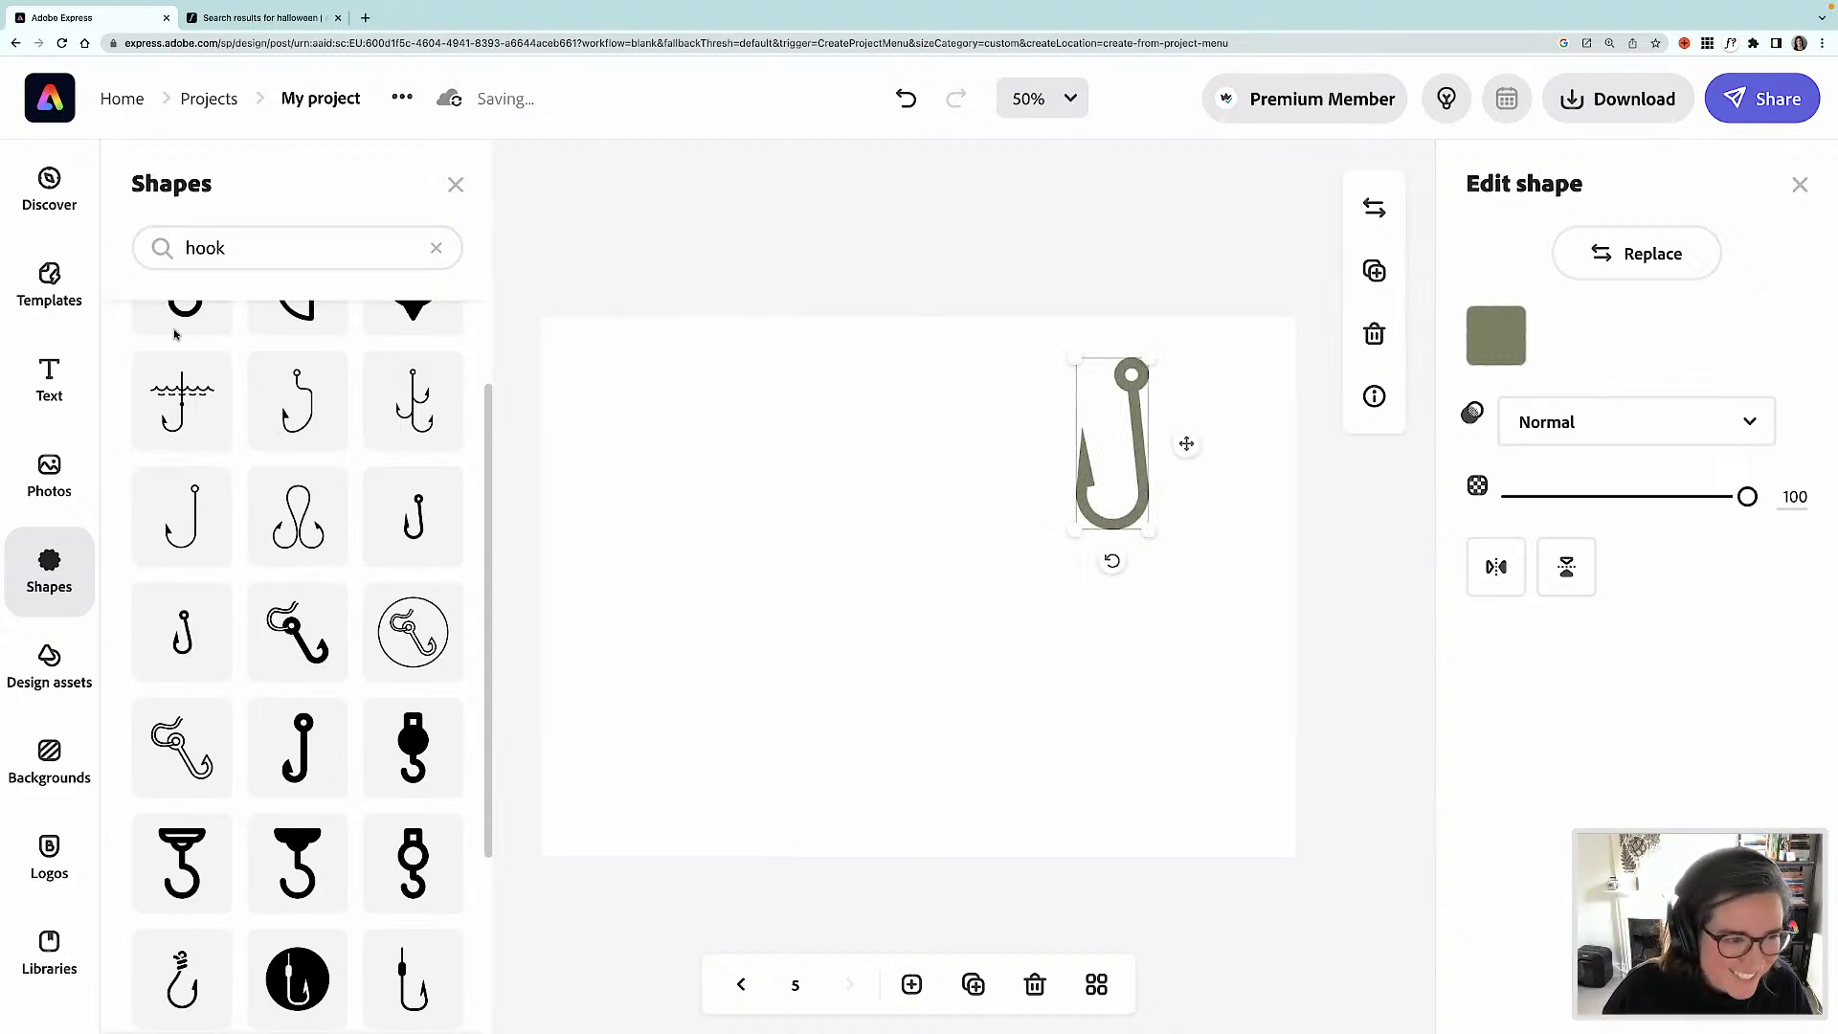
# - Search the shapes for "fish" and add the solid fish with scale markings to the page
pyautogui.doubleClick(204, 247)
pyautogui.write('fish')
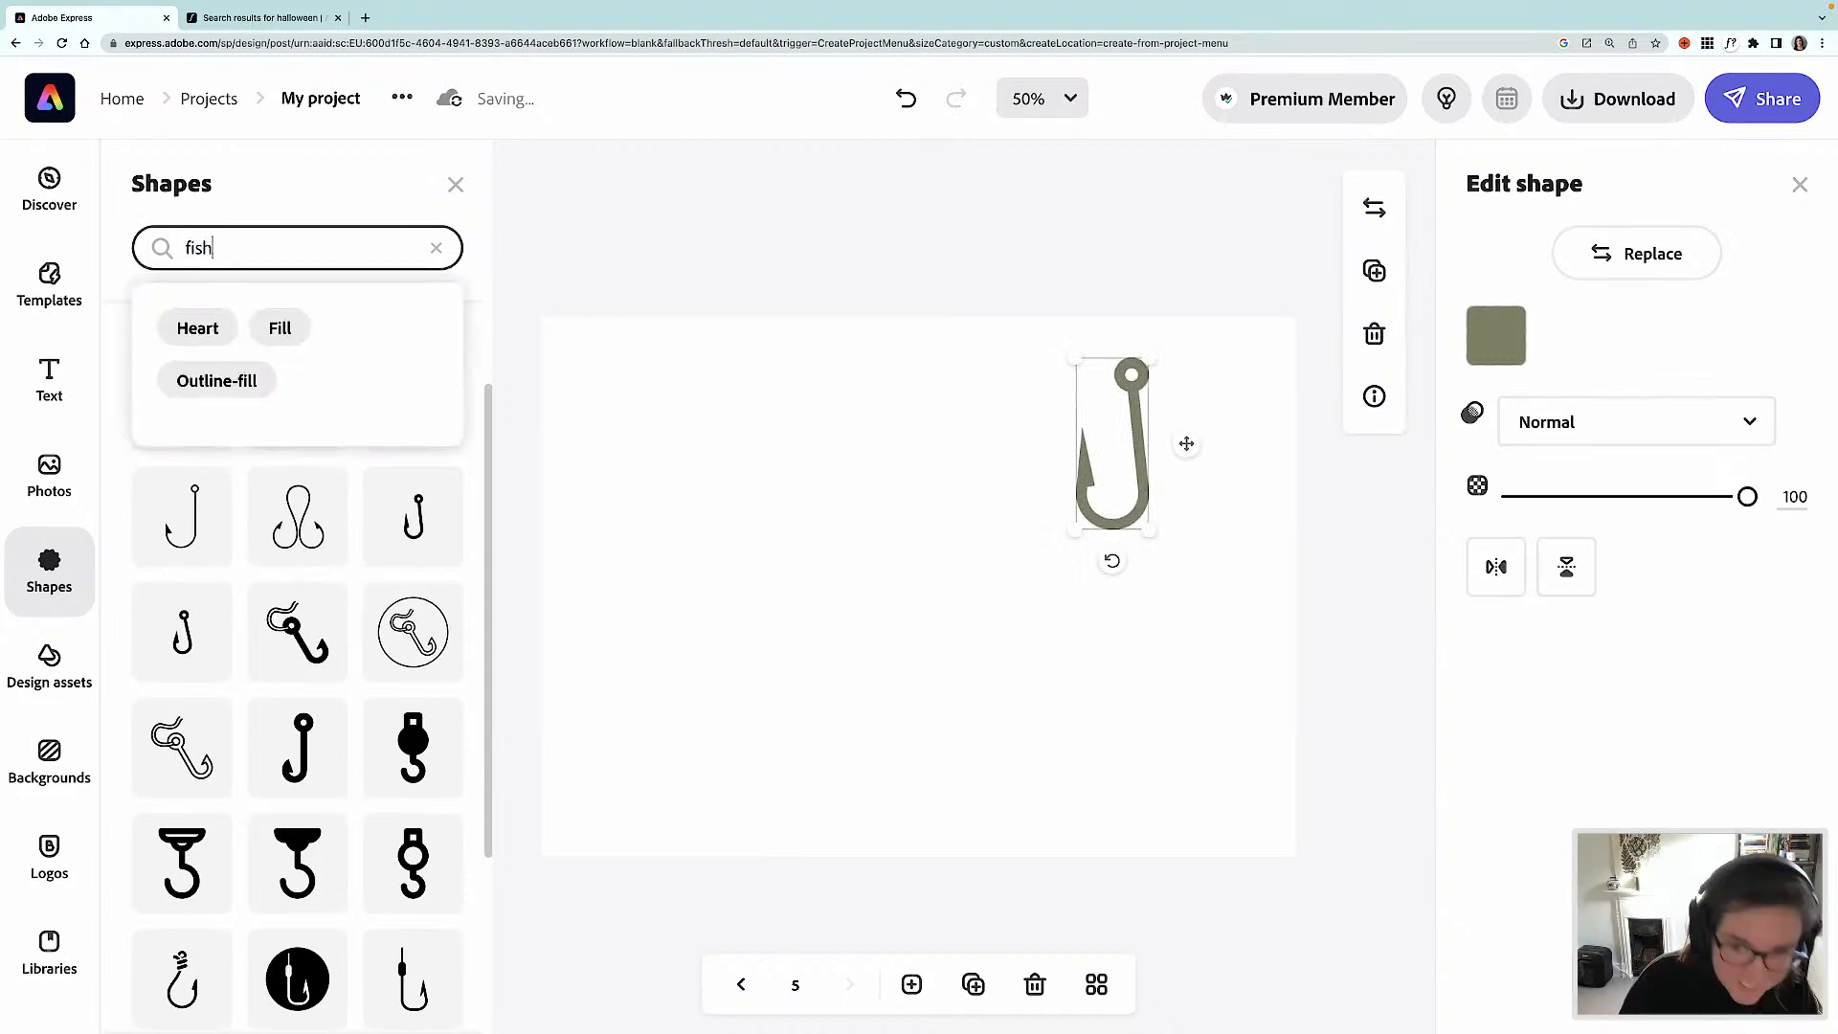
pyautogui.press('Return')
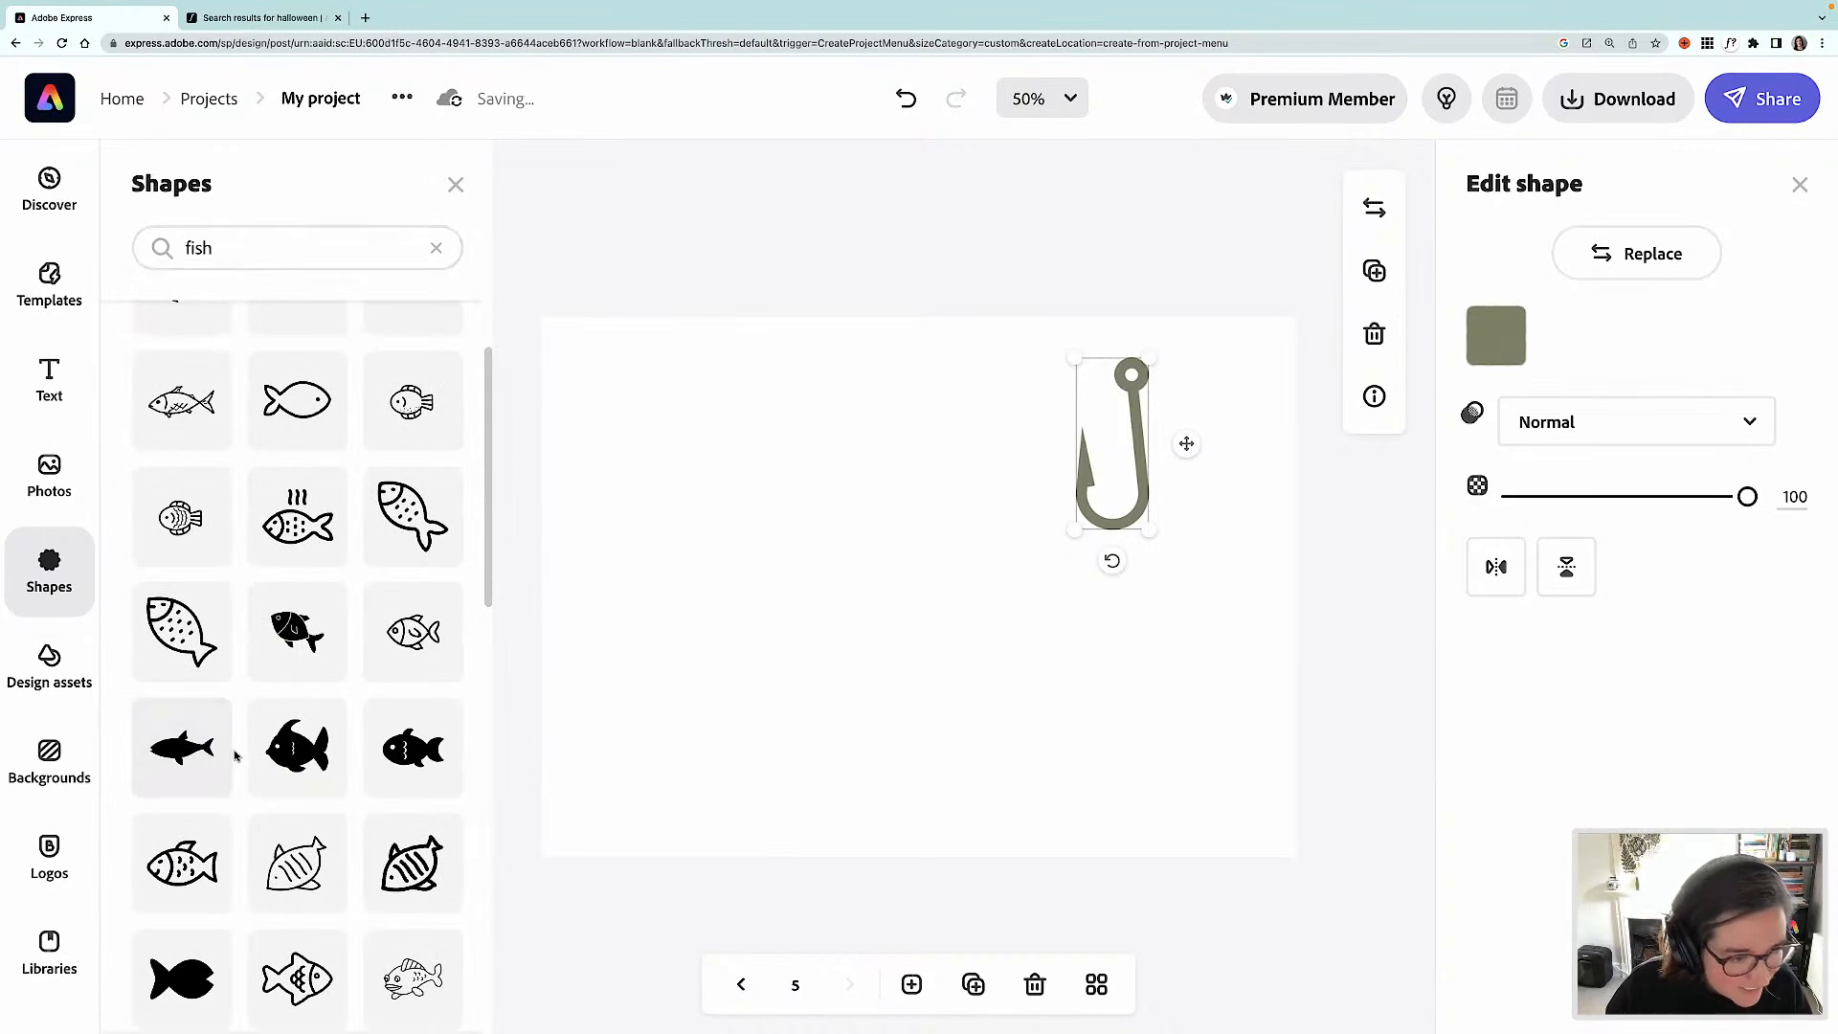
pyautogui.scroll(-2, 235, 755)
pyautogui.scroll(-5, 235, 755)
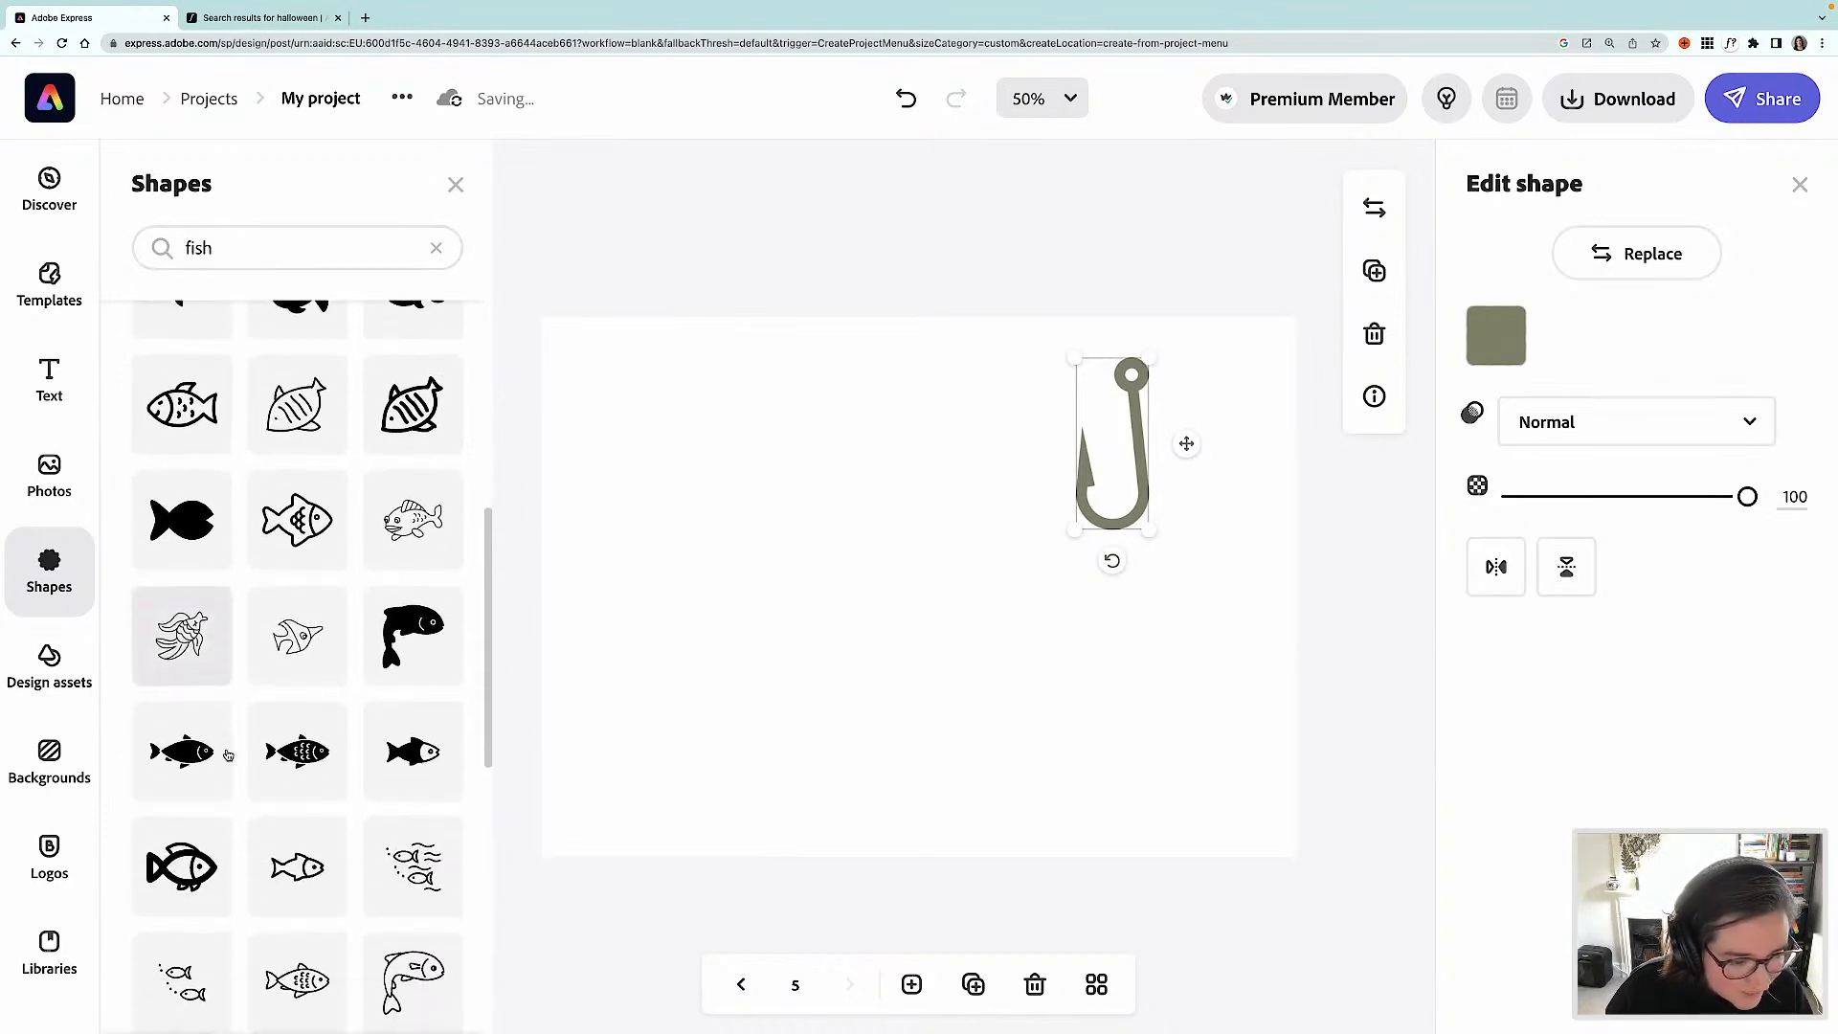
pyautogui.scroll(-2, 228, 755)
pyautogui.scroll(3, 228, 756)
pyautogui.scroll(1, 228, 755)
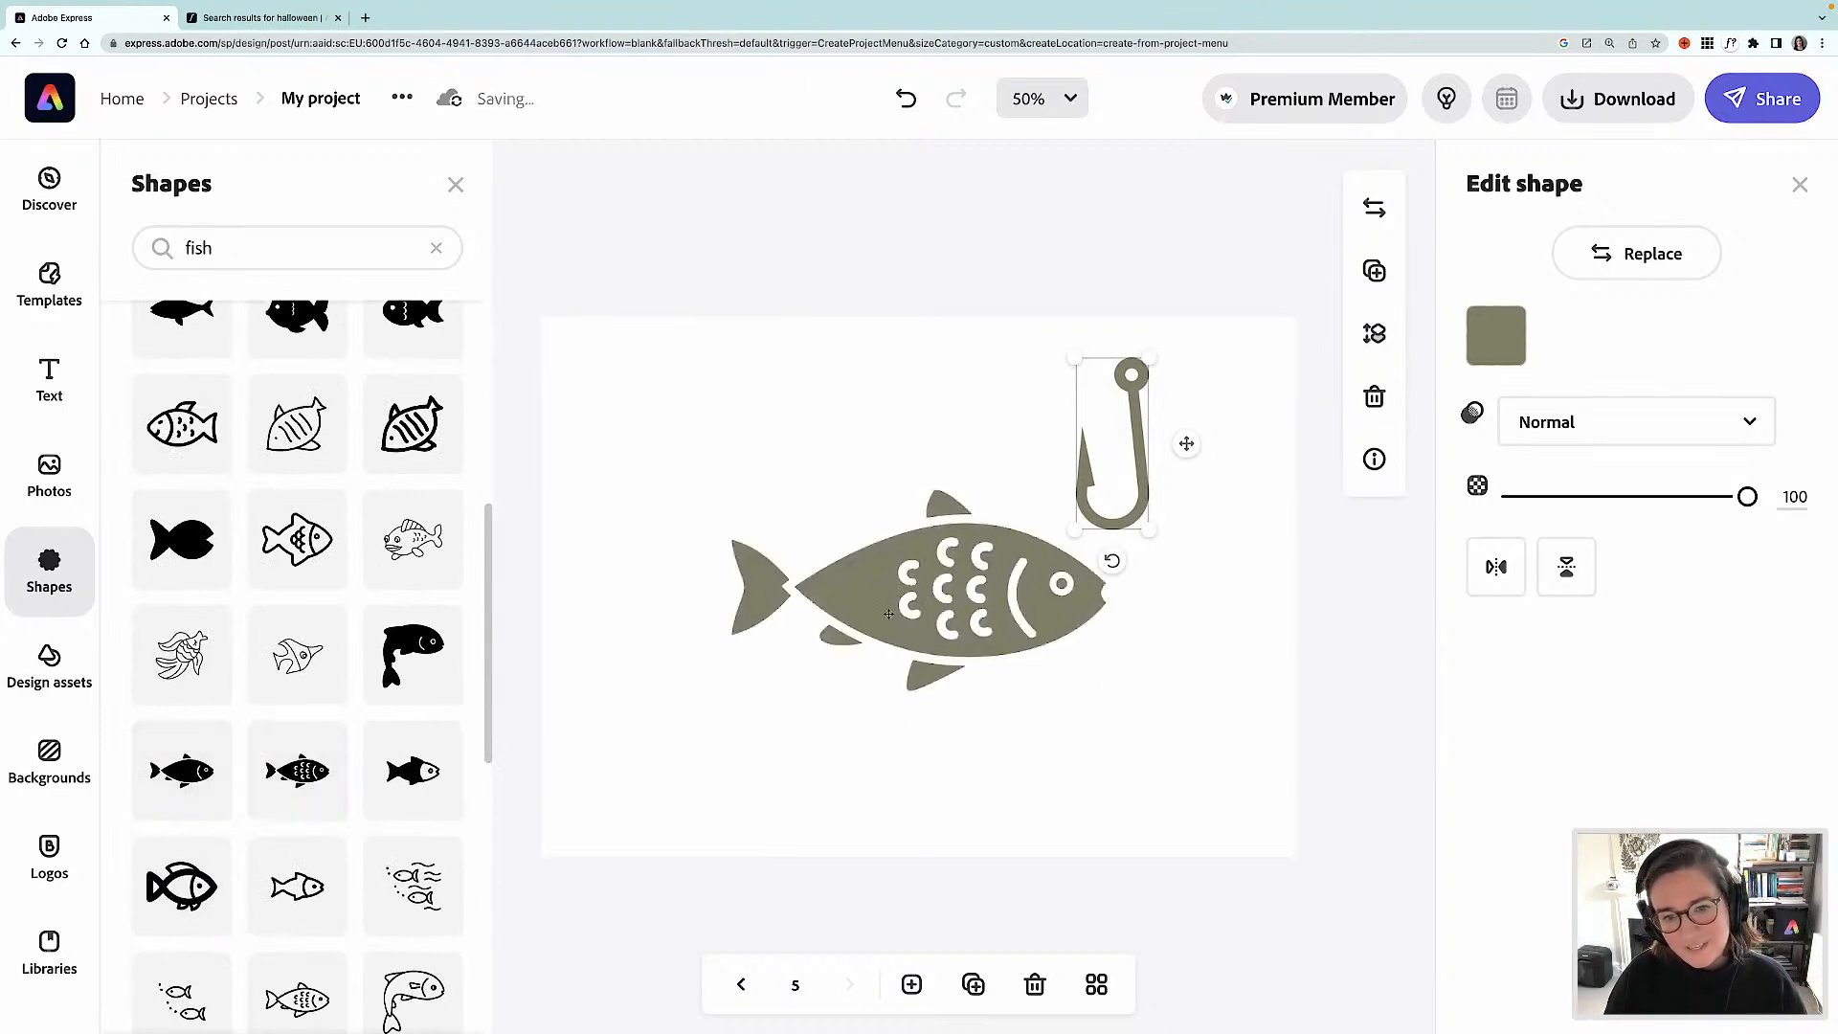
# - Shrink the fish, rotate it upright with its head up, and place it beneath the hook
pyautogui.moveTo(918, 721); pyautogui.dragTo(1053, 589)
pyautogui.moveTo(1020, 400); pyautogui.dragTo(962, 494)
pyautogui.moveTo(900, 556); pyautogui.dragTo(1062, 615)
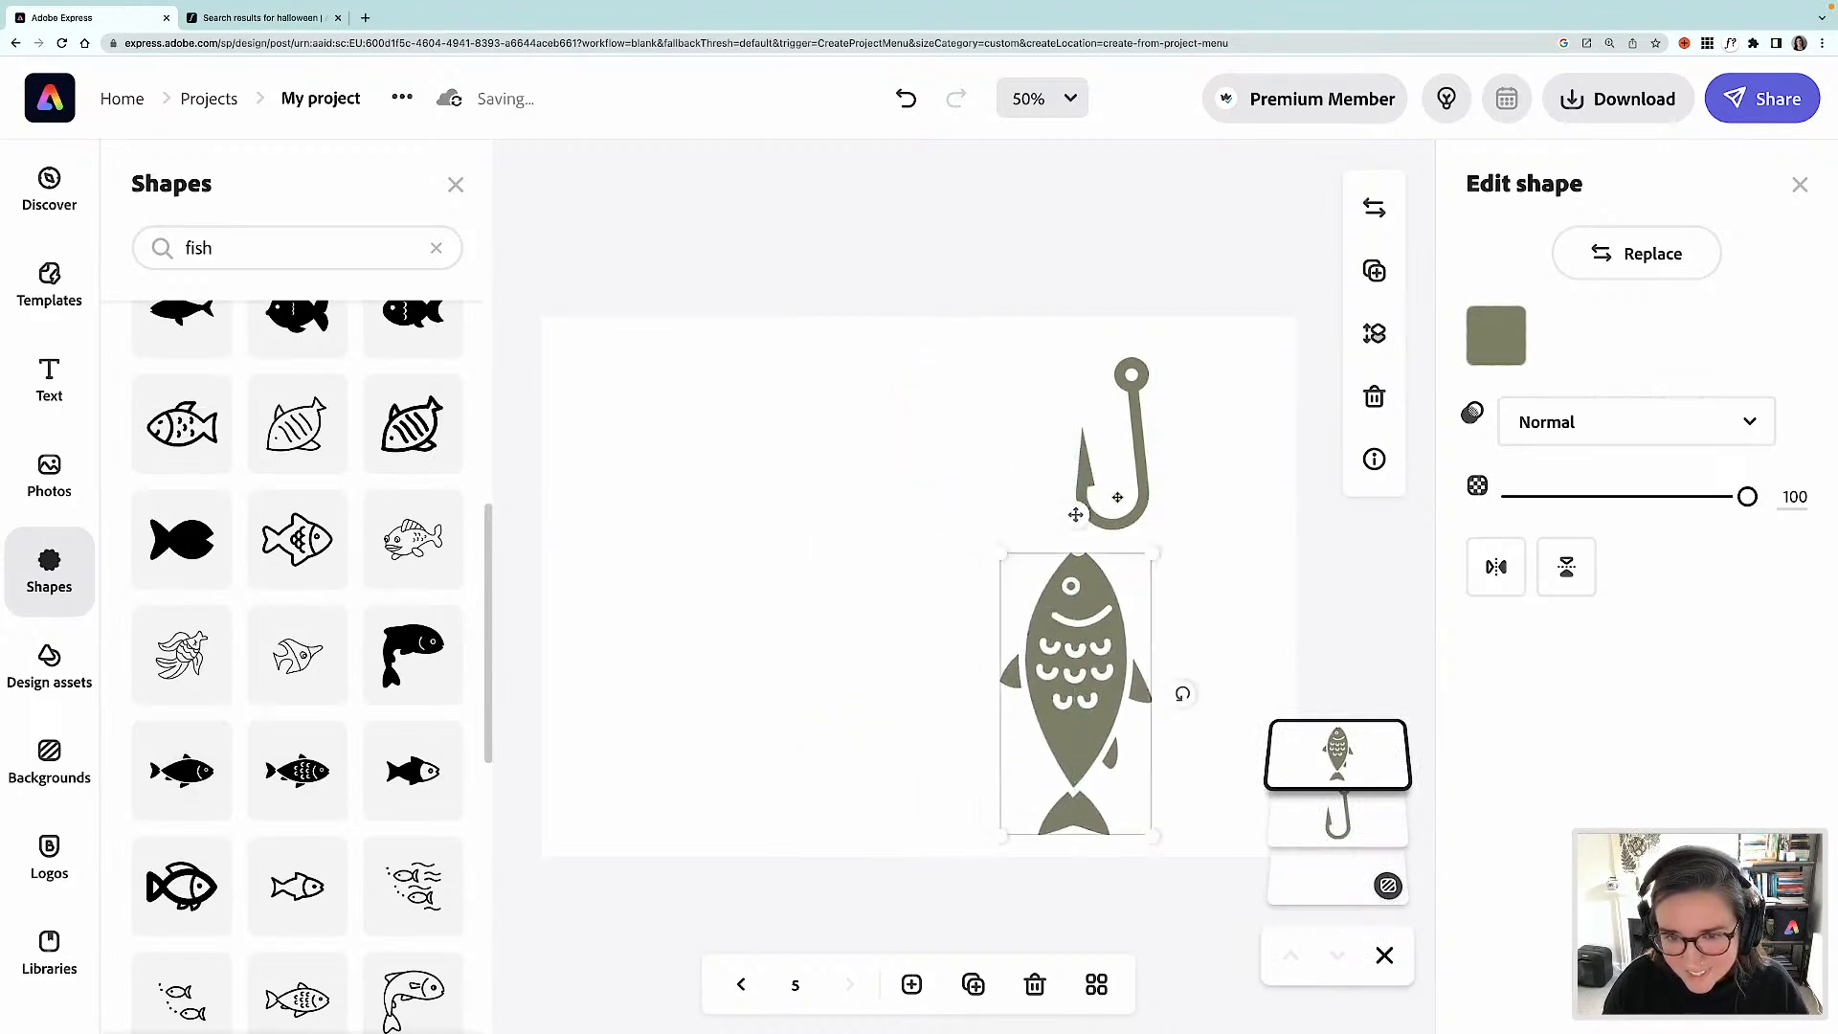
# - Shrink the hook to about half its size, centre it above the fish, and move the fish up closer to it
pyautogui.click(1128, 515)
pyautogui.moveTo(1149, 528); pyautogui.dragTo(1113, 450)
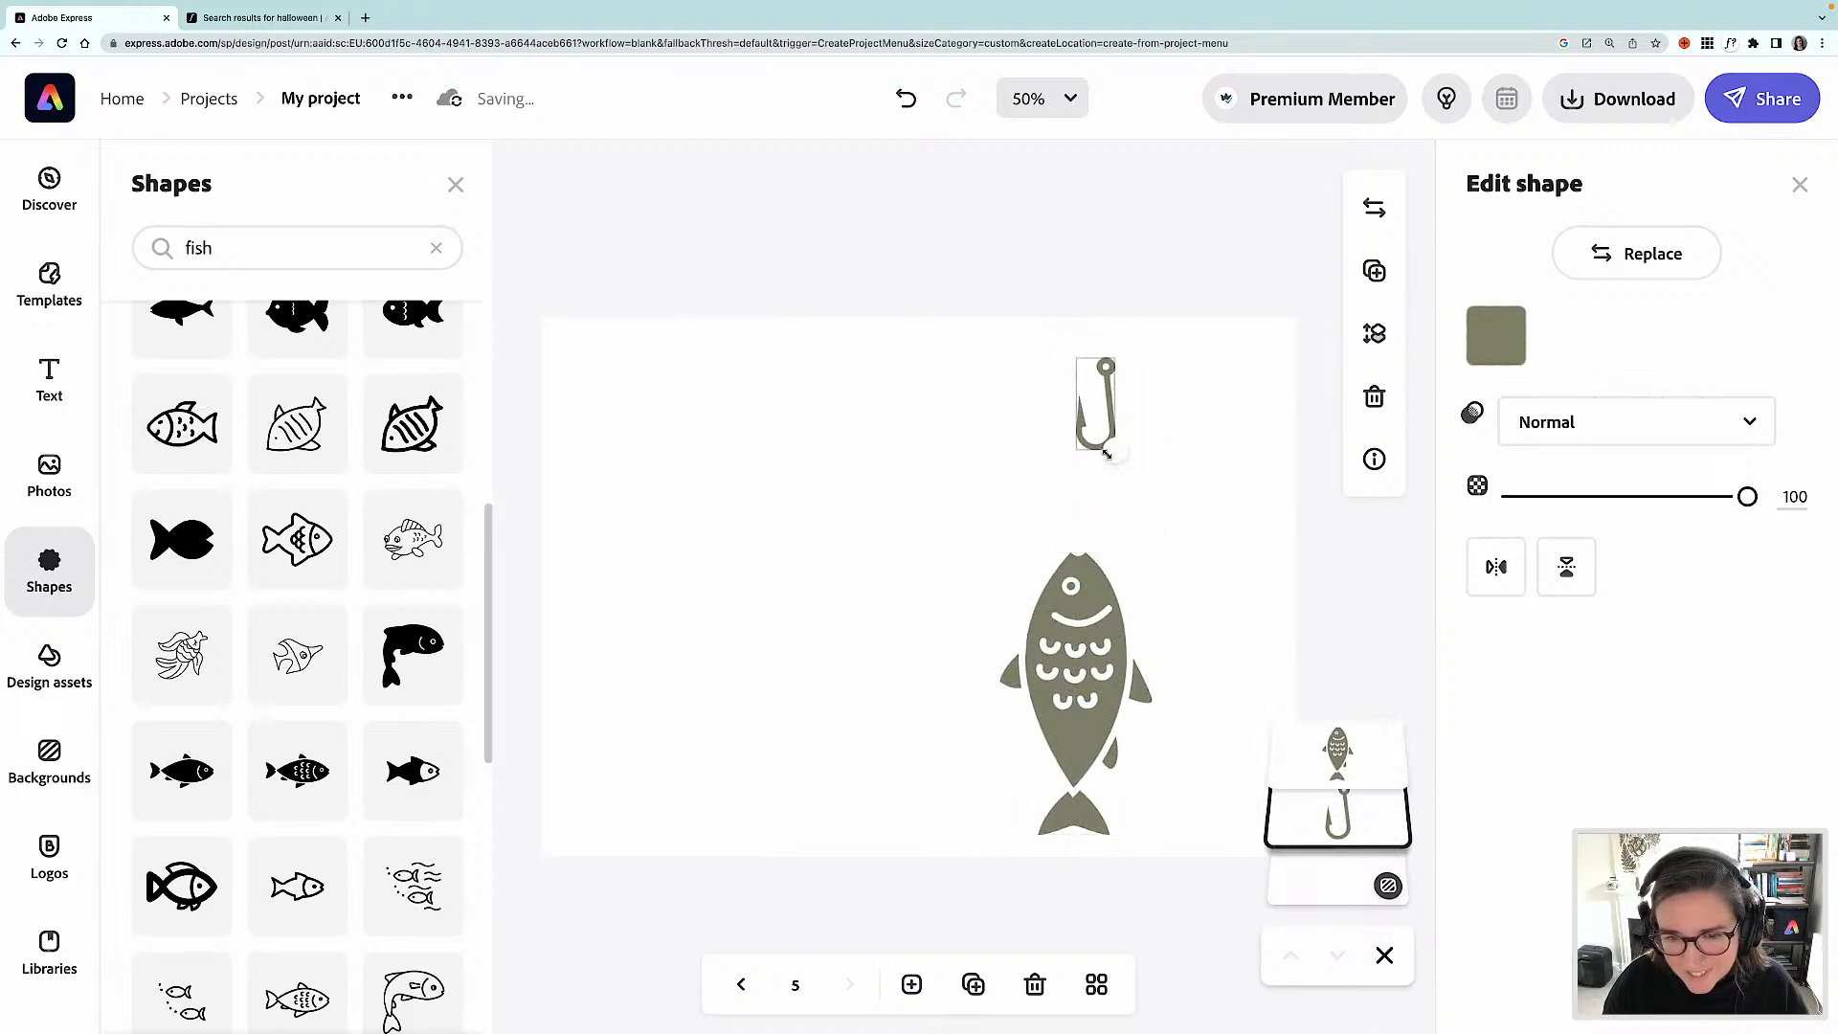
pyautogui.moveTo(1106, 385); pyautogui.dragTo(1086, 391)
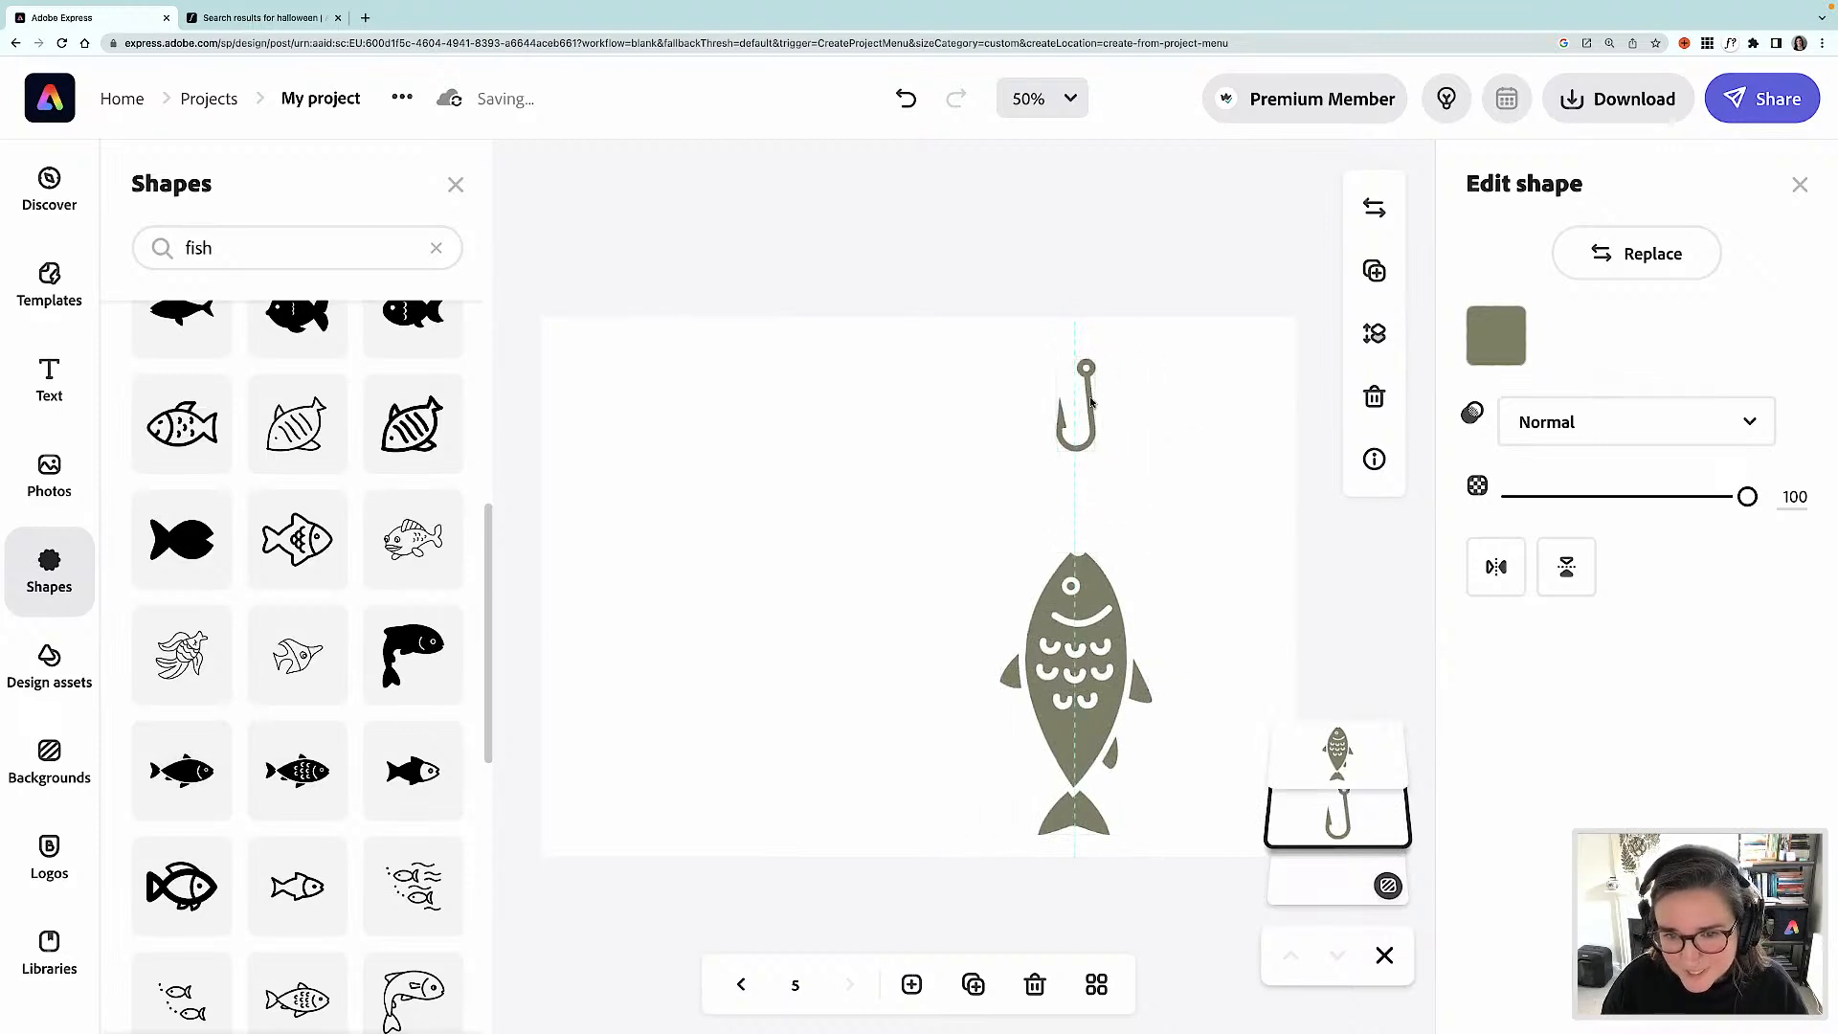
pyautogui.moveTo(1075, 629); pyautogui.dragTo(1074, 578)
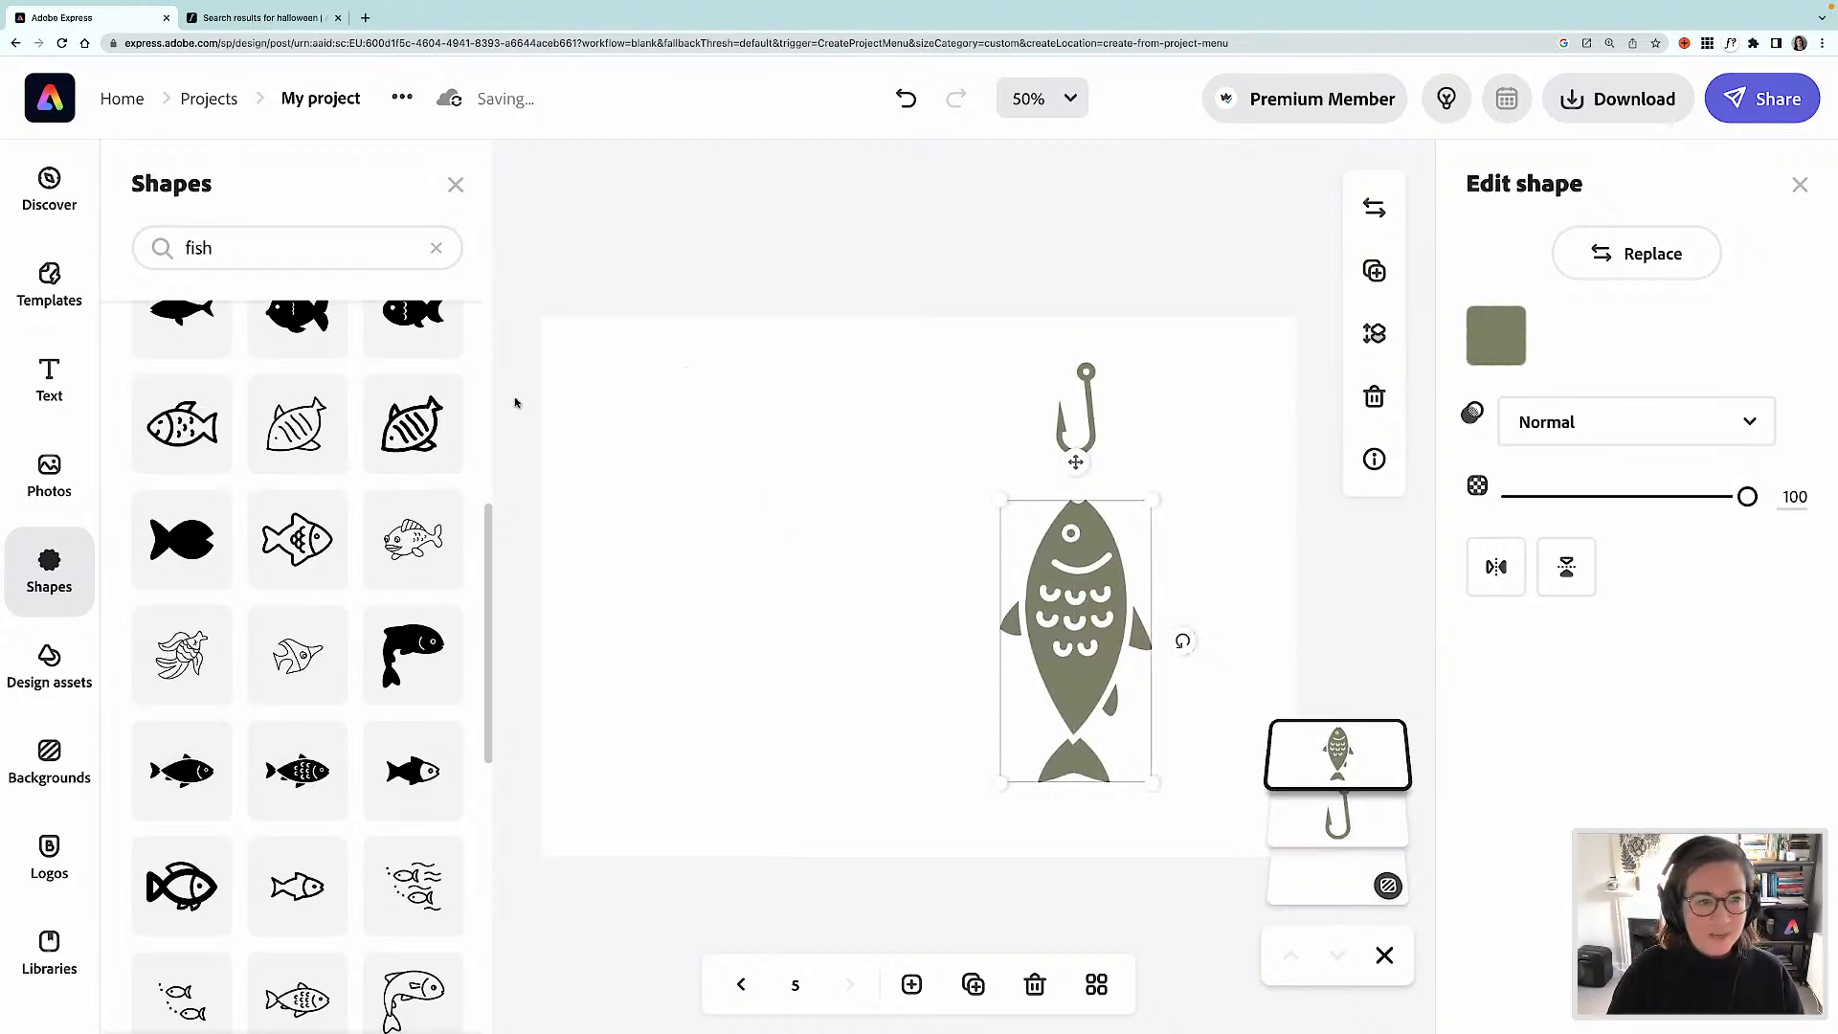
# - Add the text "You're a great catch" to the left of the fish and shift it up and left
pyautogui.click(60, 388)
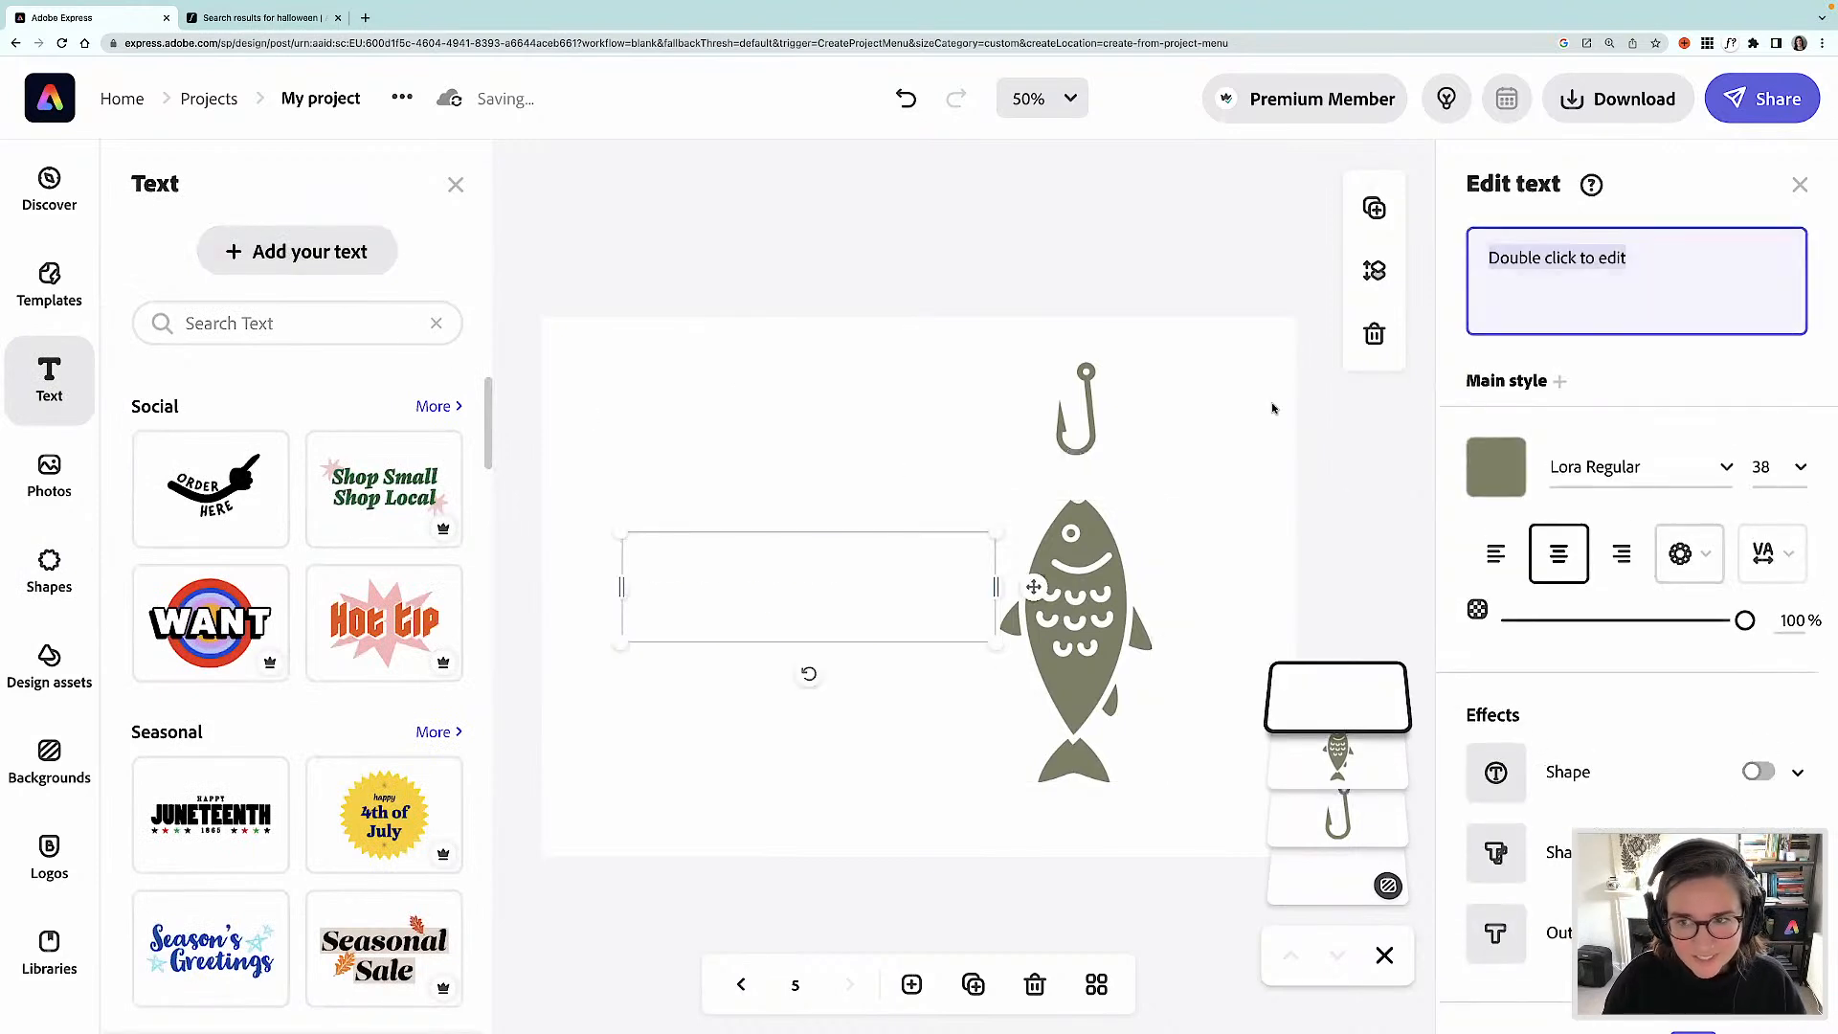
pyautogui.write("You'")
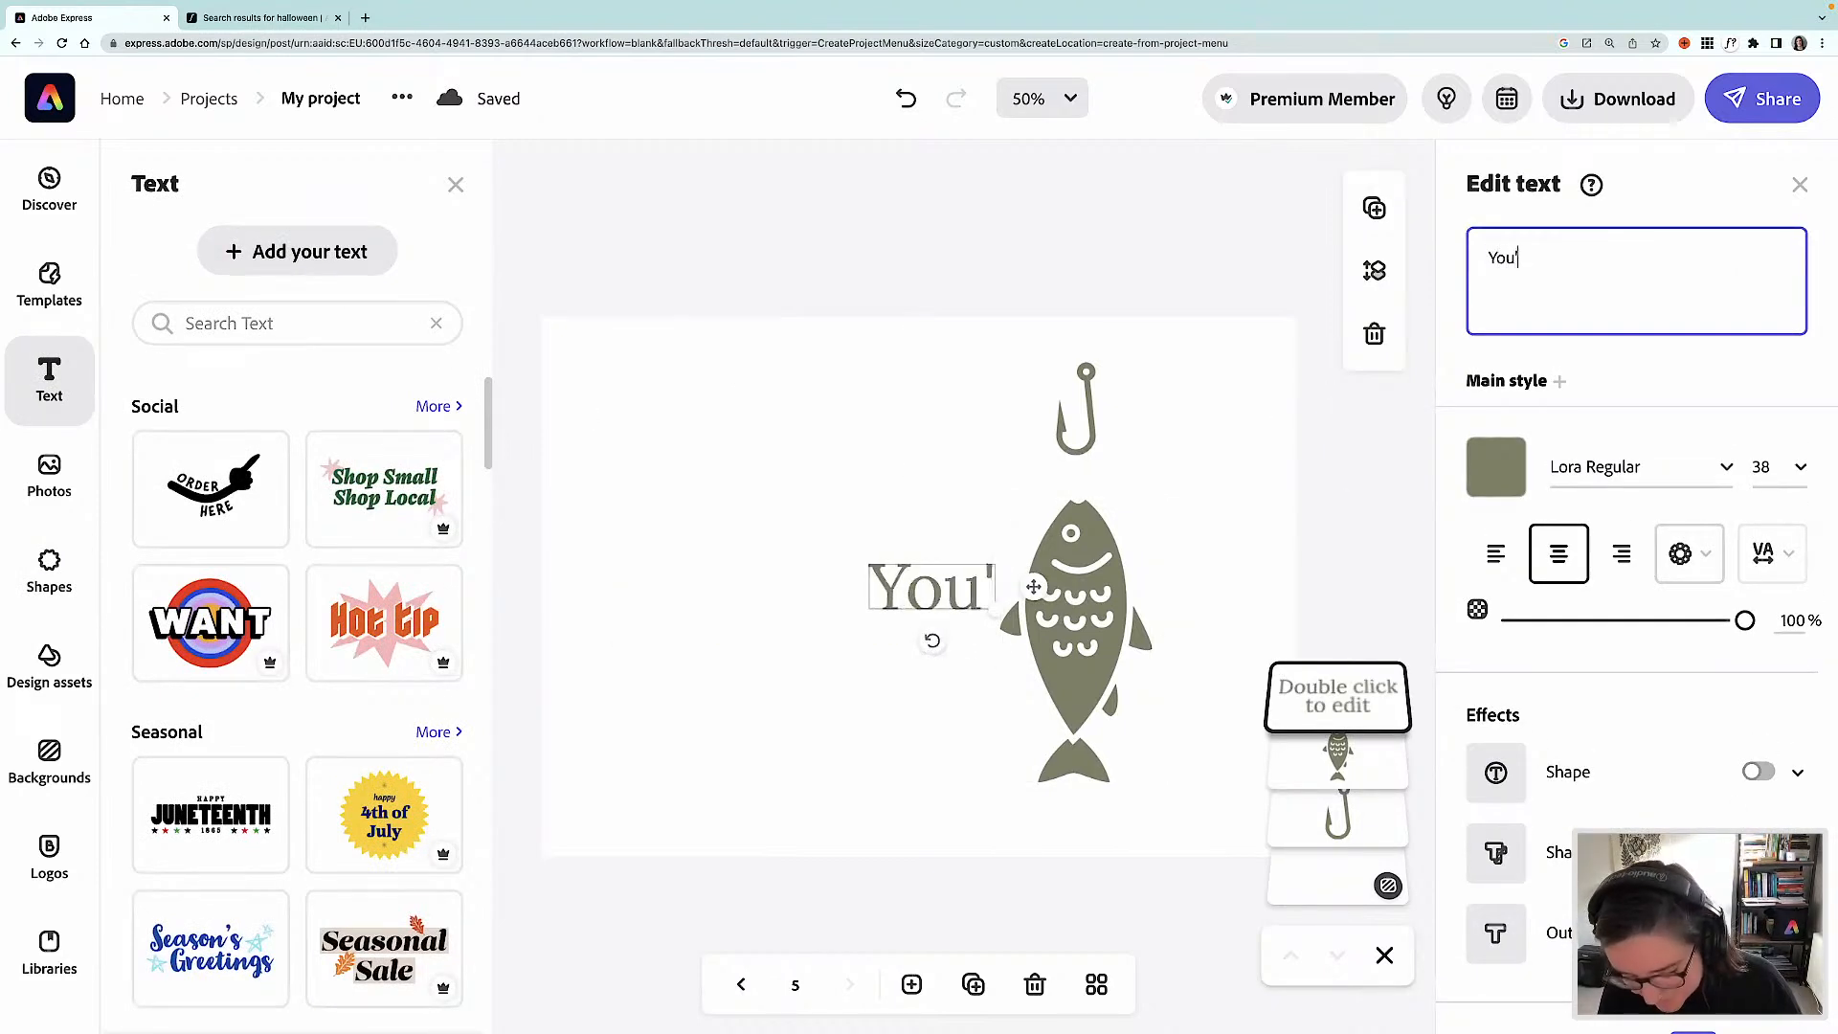
pyautogui.write('re a great catch')
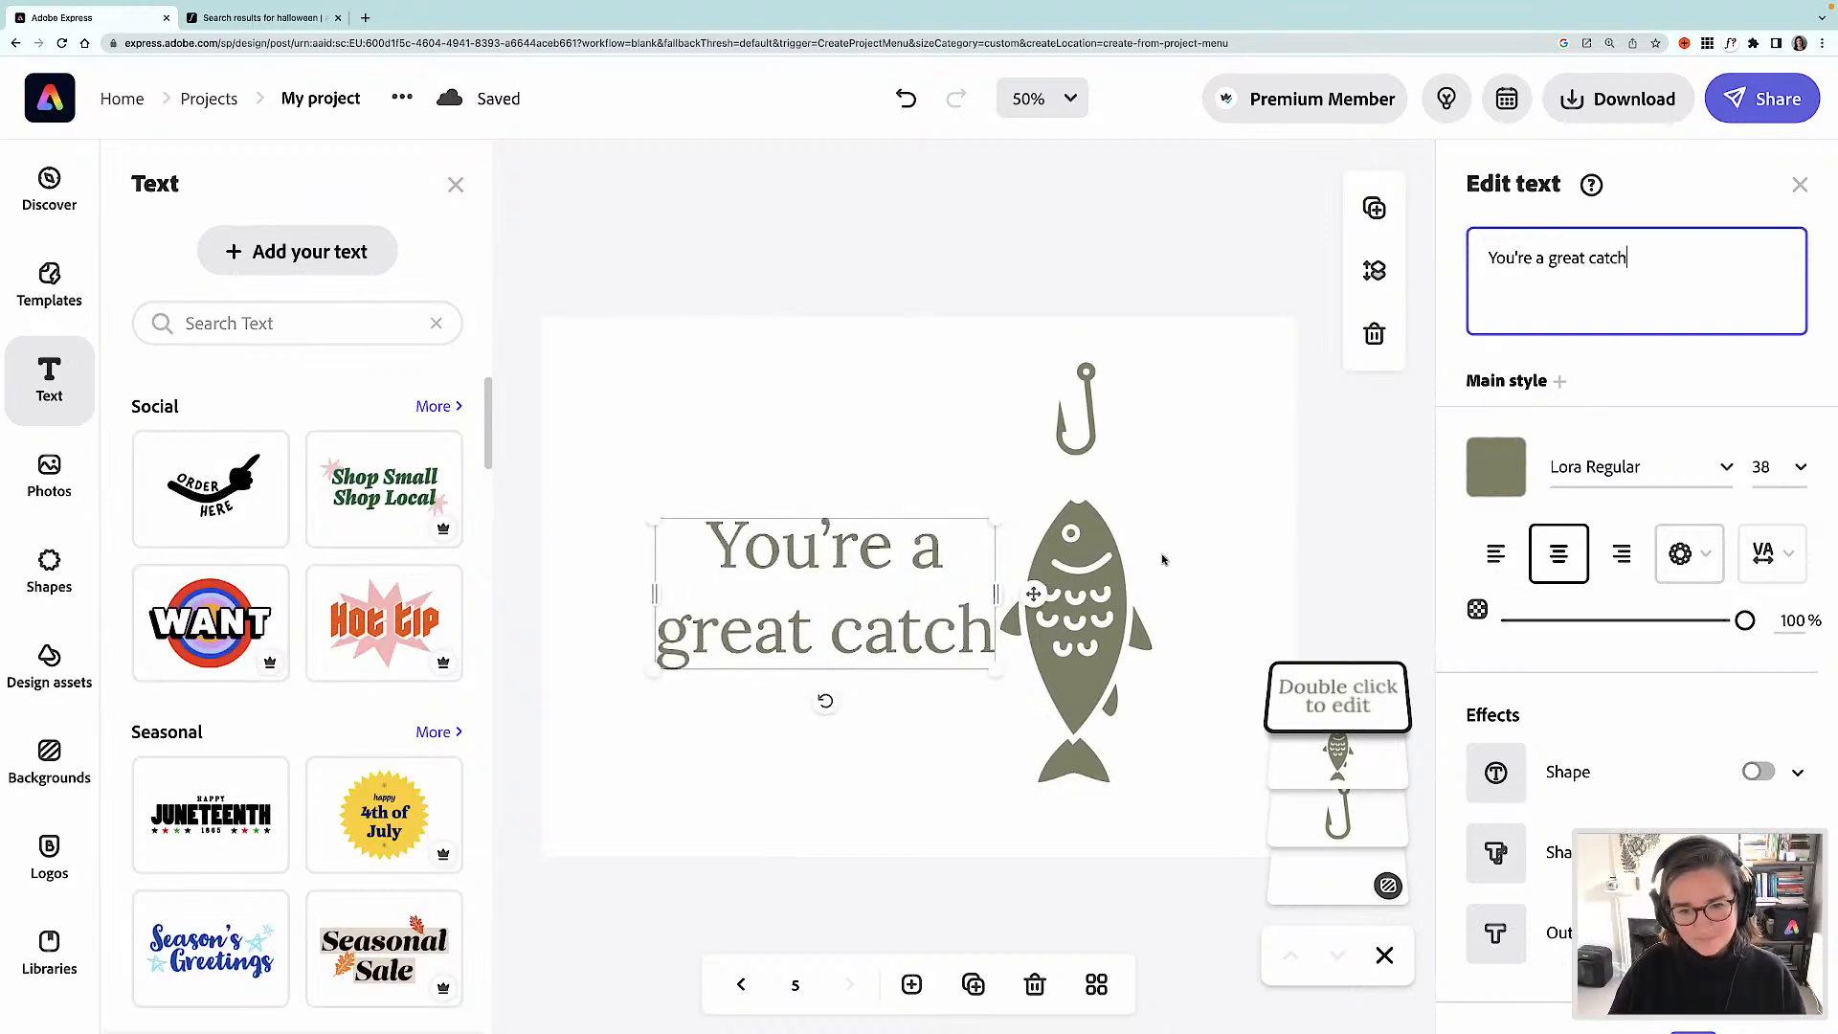
pyautogui.click(849, 586)
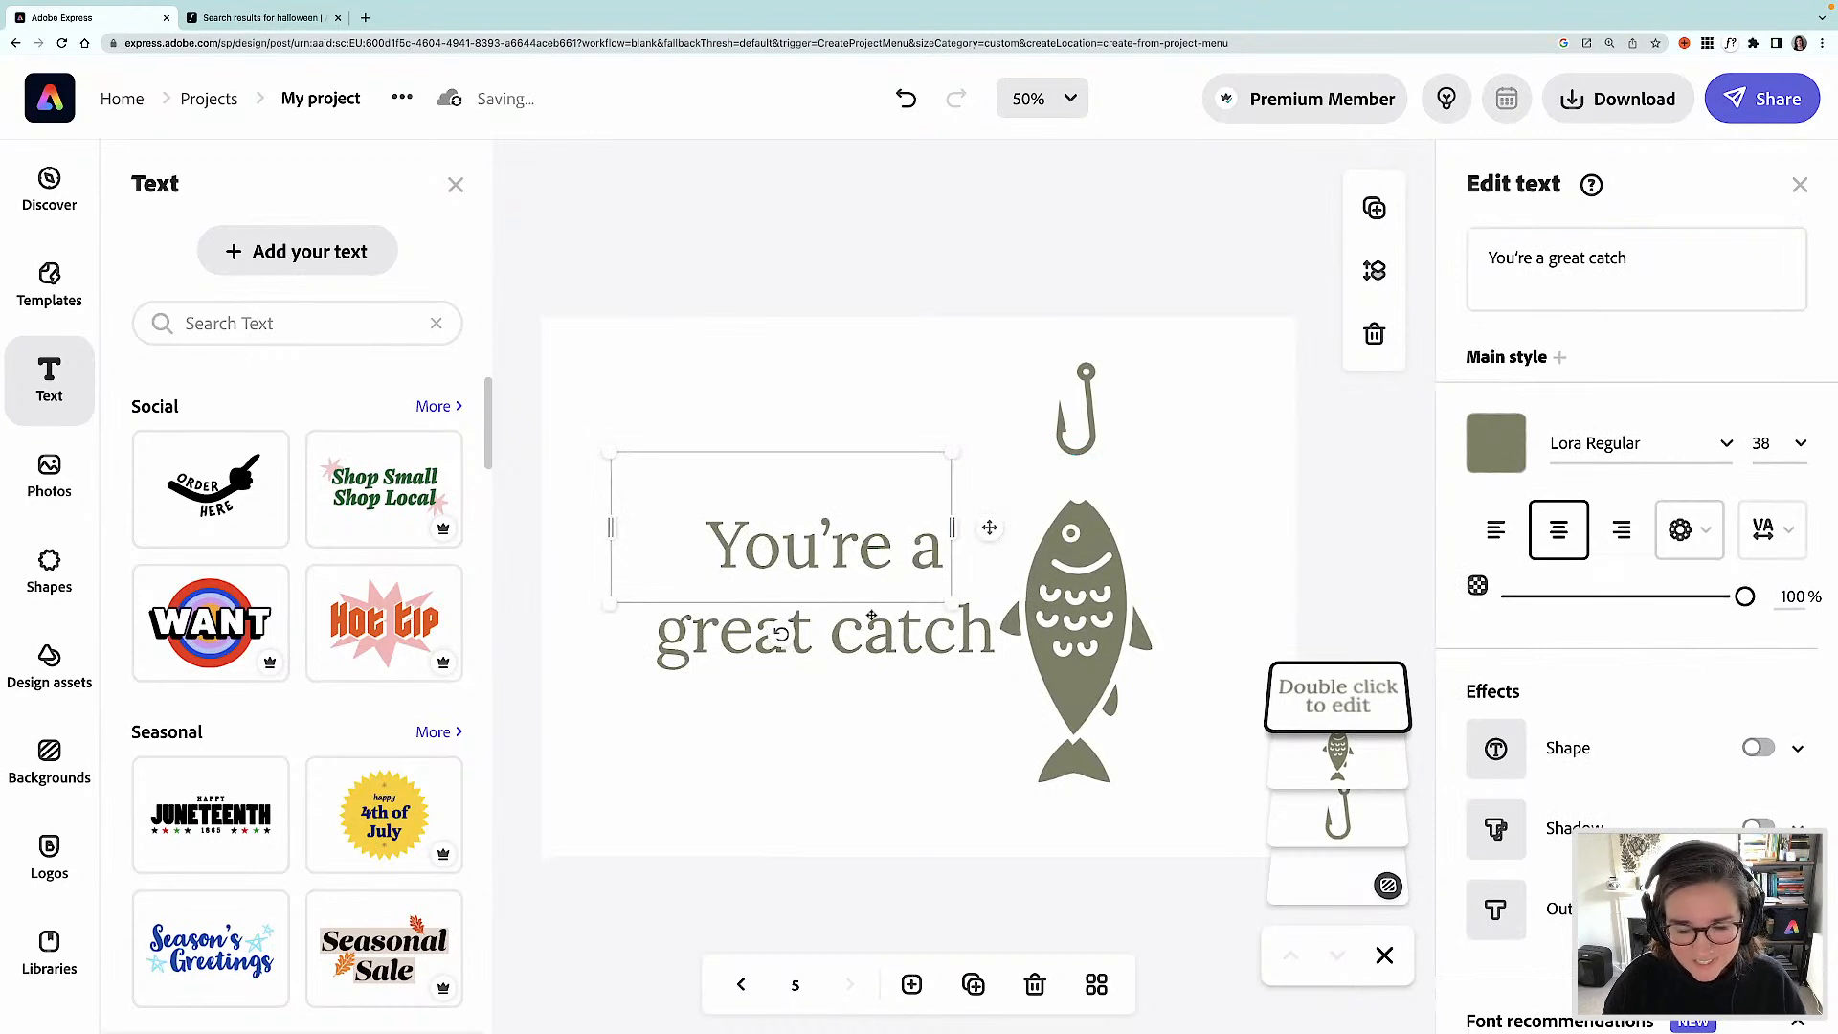
# - Move the "You're a great catch" text to the upper part of the page and lay the fish horizontally beneath it, head facing right
pyautogui.moveTo(888, 577); pyautogui.dragTo(900, 521)
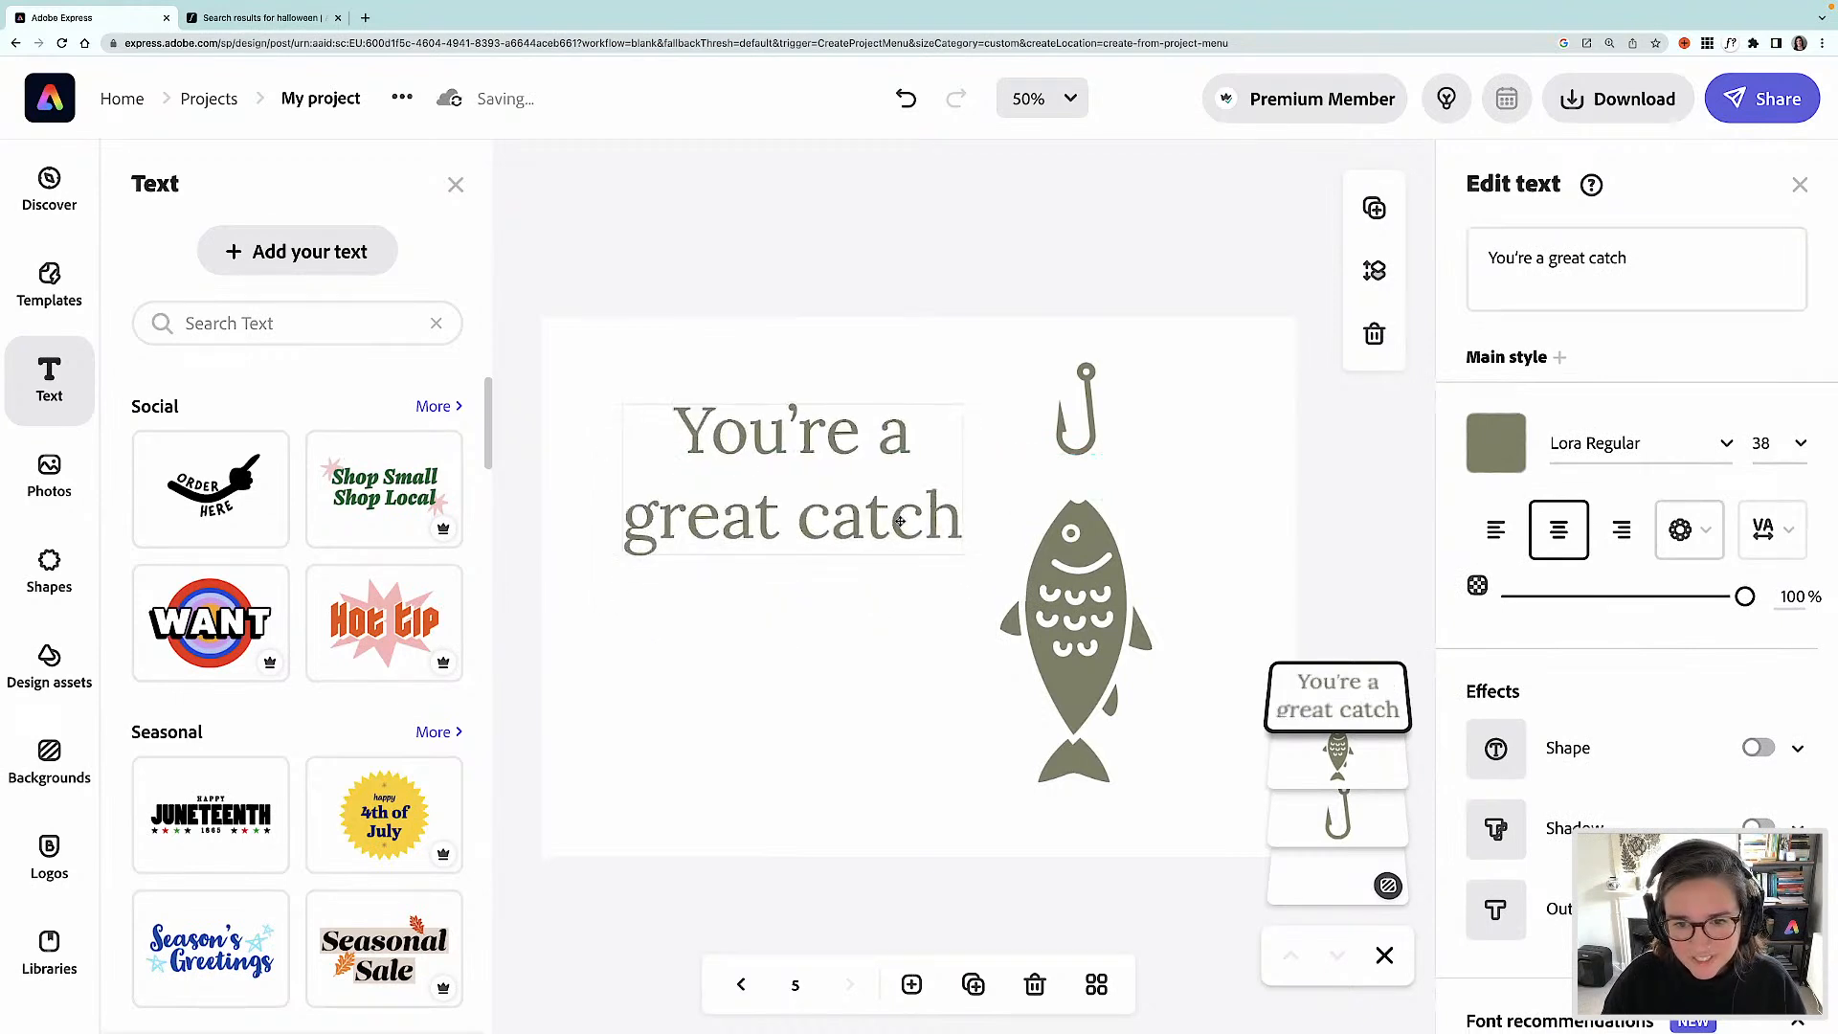
pyautogui.click(1067, 627)
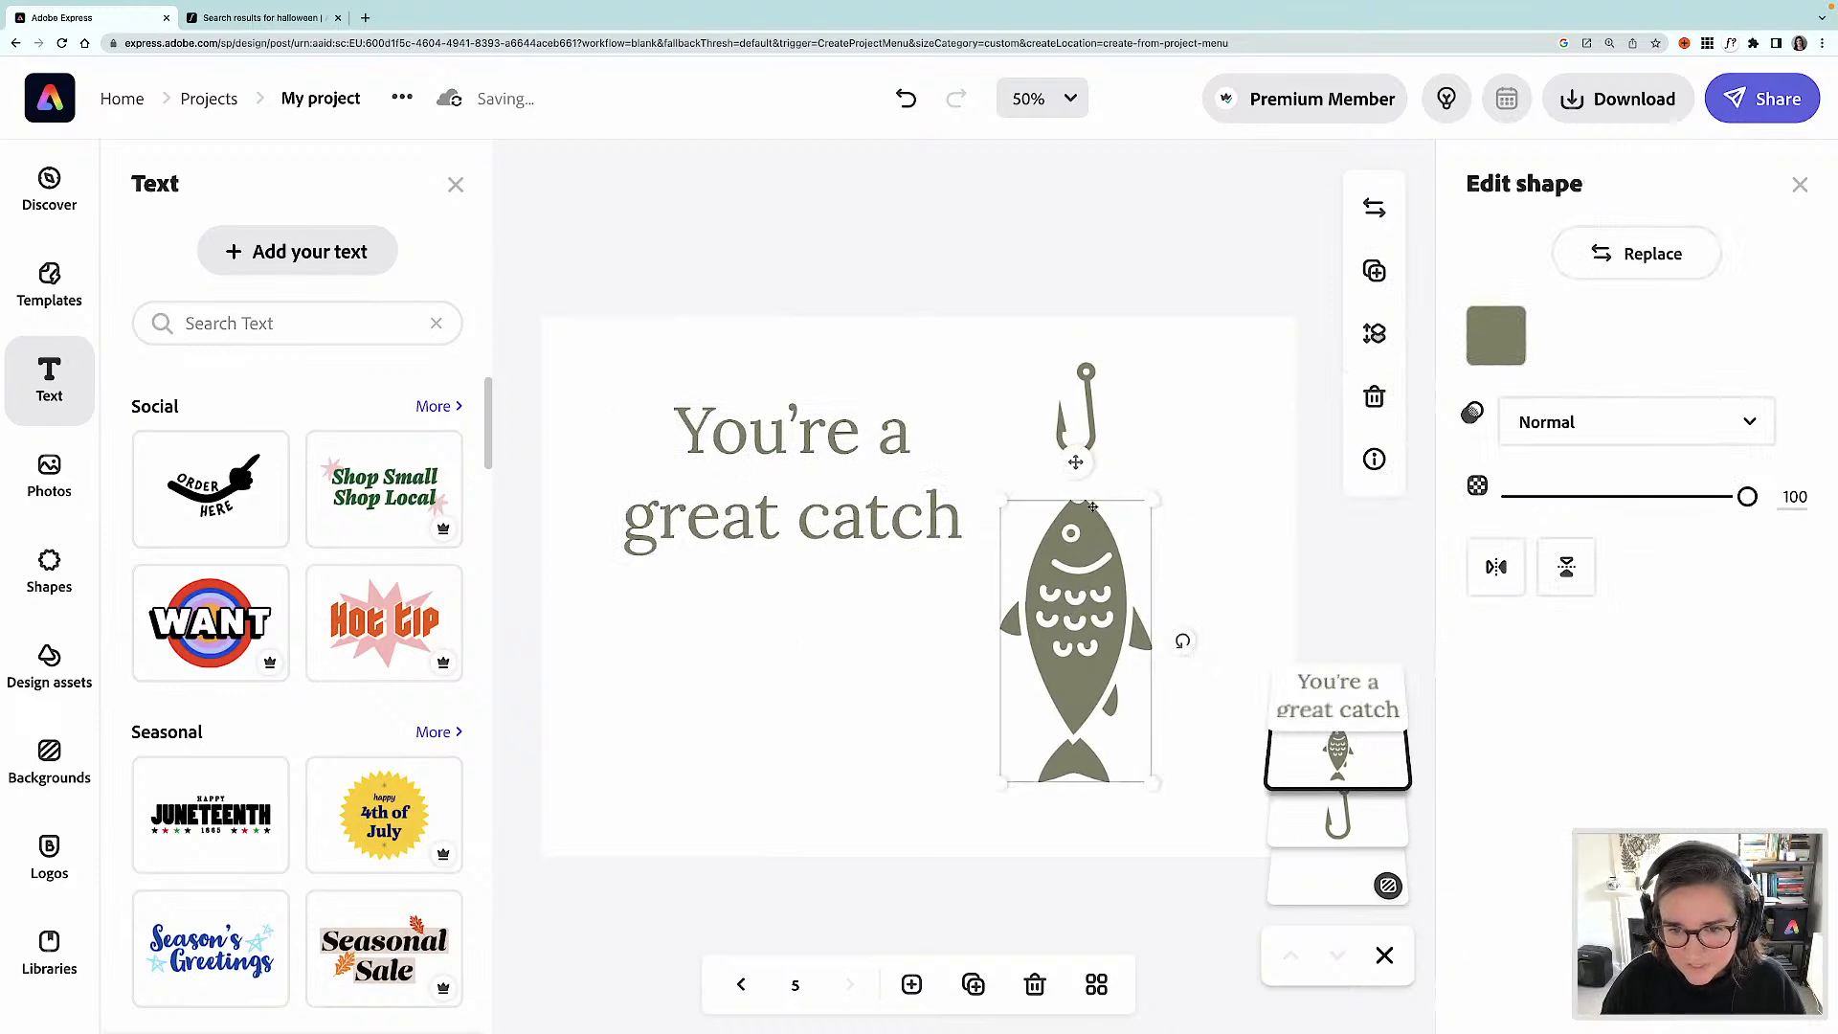
pyautogui.moveTo(1182, 640); pyautogui.dragTo(806, 767)
# - Move the hook down beside the fish's head and rotate it onto its side with the eyelet pointing right
pyautogui.click(1096, 412)
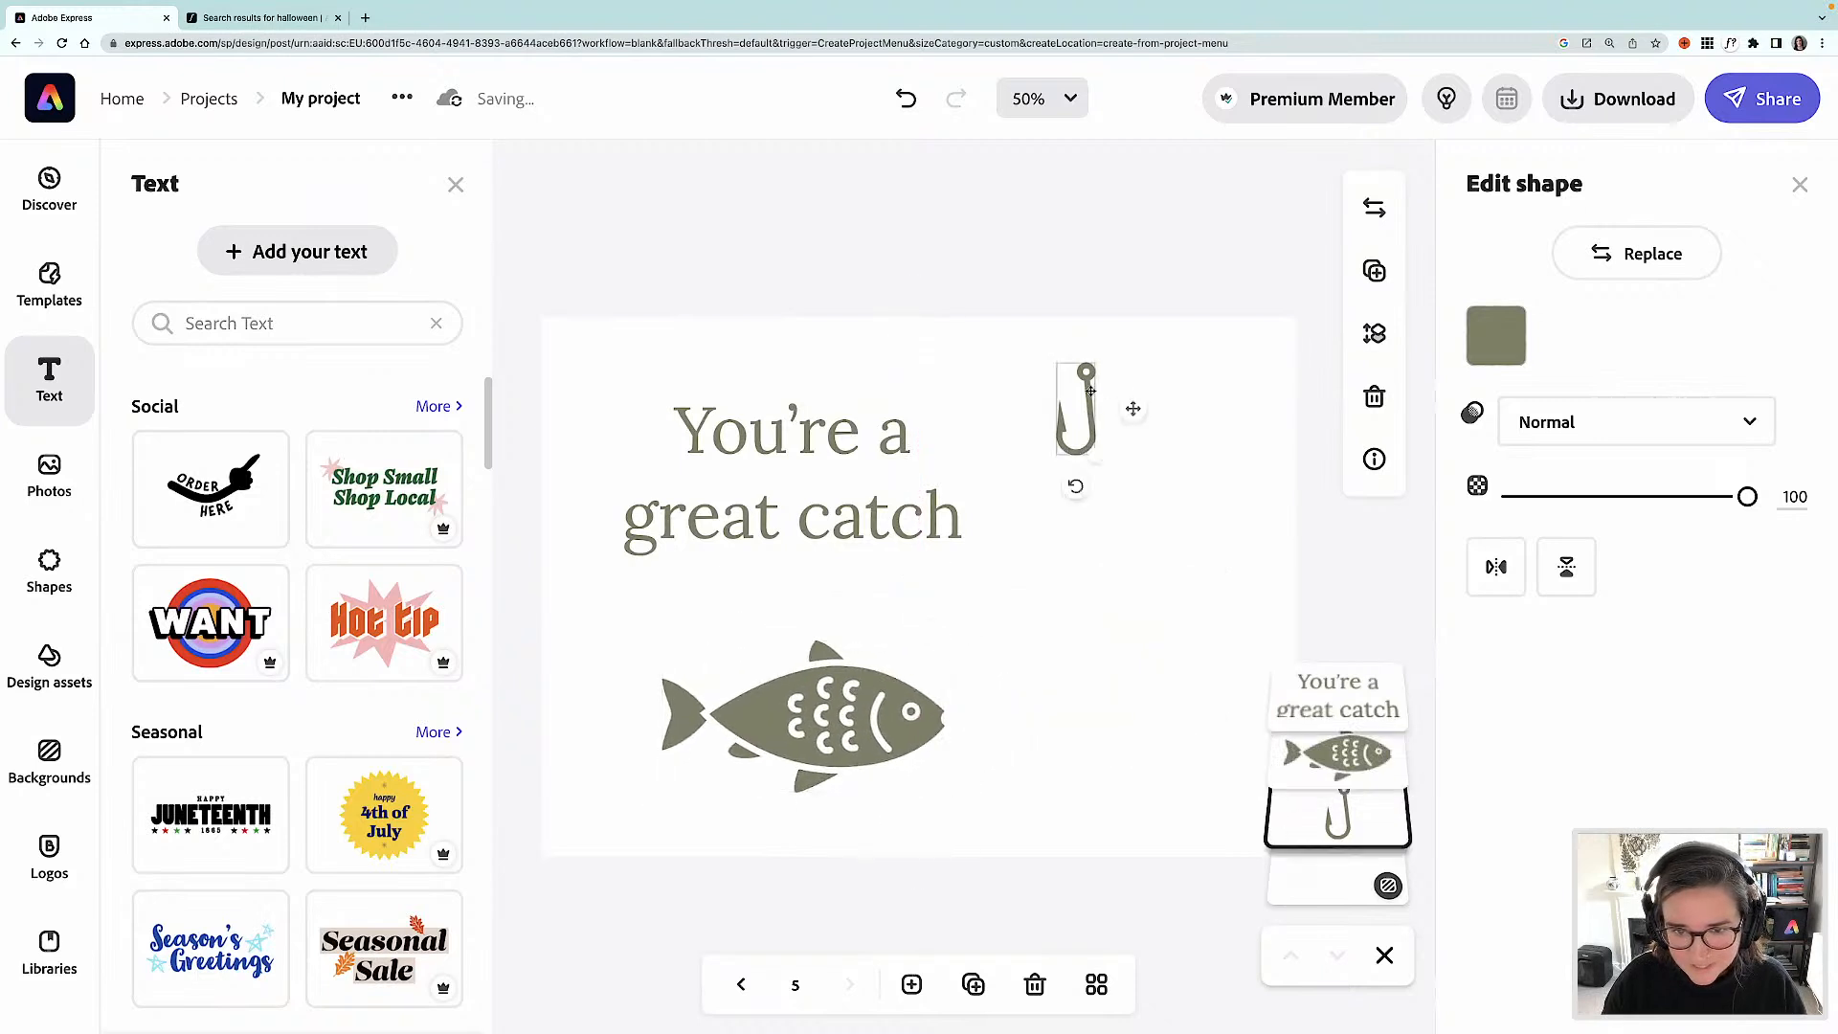
pyautogui.moveTo(1096, 412); pyautogui.dragTo(1139, 691)
pyautogui.moveTo(1118, 764); pyautogui.dragTo(1009, 740)
pyautogui.moveTo(1115, 728); pyautogui.dragTo(1151, 738)
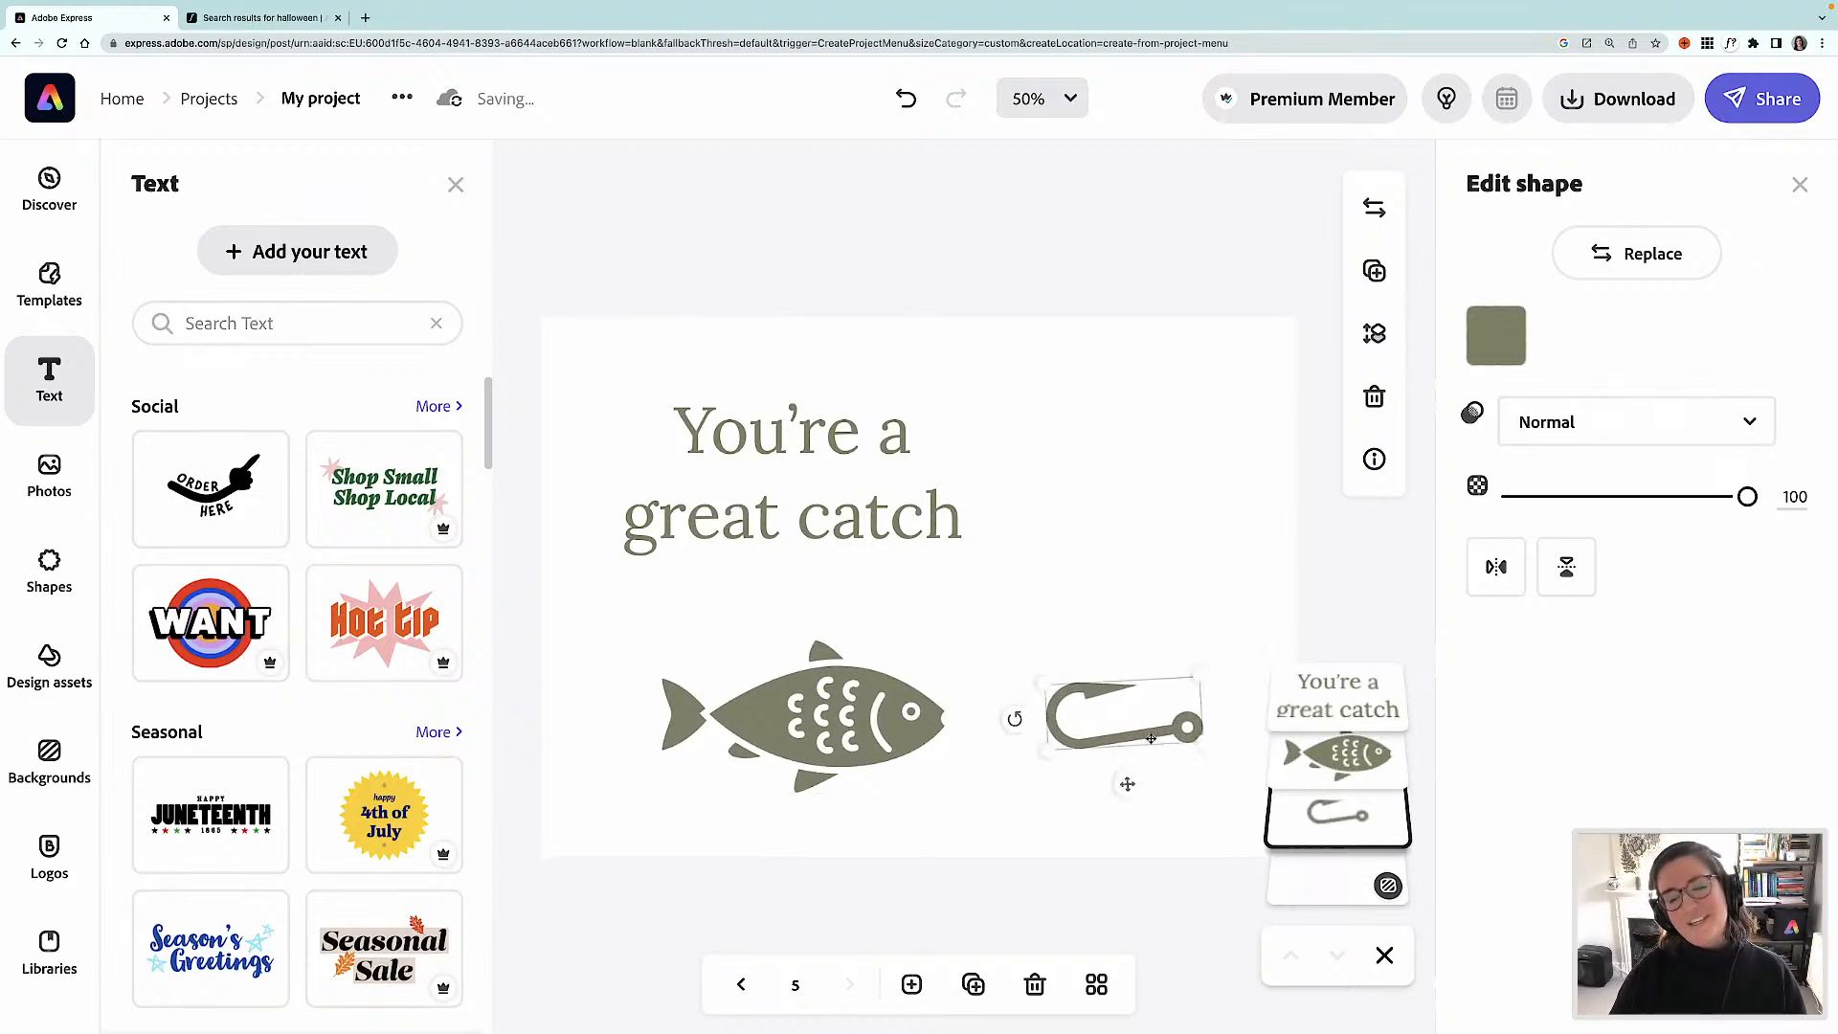
# - Enlarge the "You're a great catch" text to size 65.6 across the card and nudge the fish and hook down beneath it
pyautogui.click(779, 521)
pyautogui.moveTo(964, 555); pyautogui.dragTo(1235, 620)
pyautogui.moveTo(1025, 596); pyautogui.dragTo(1031, 554)
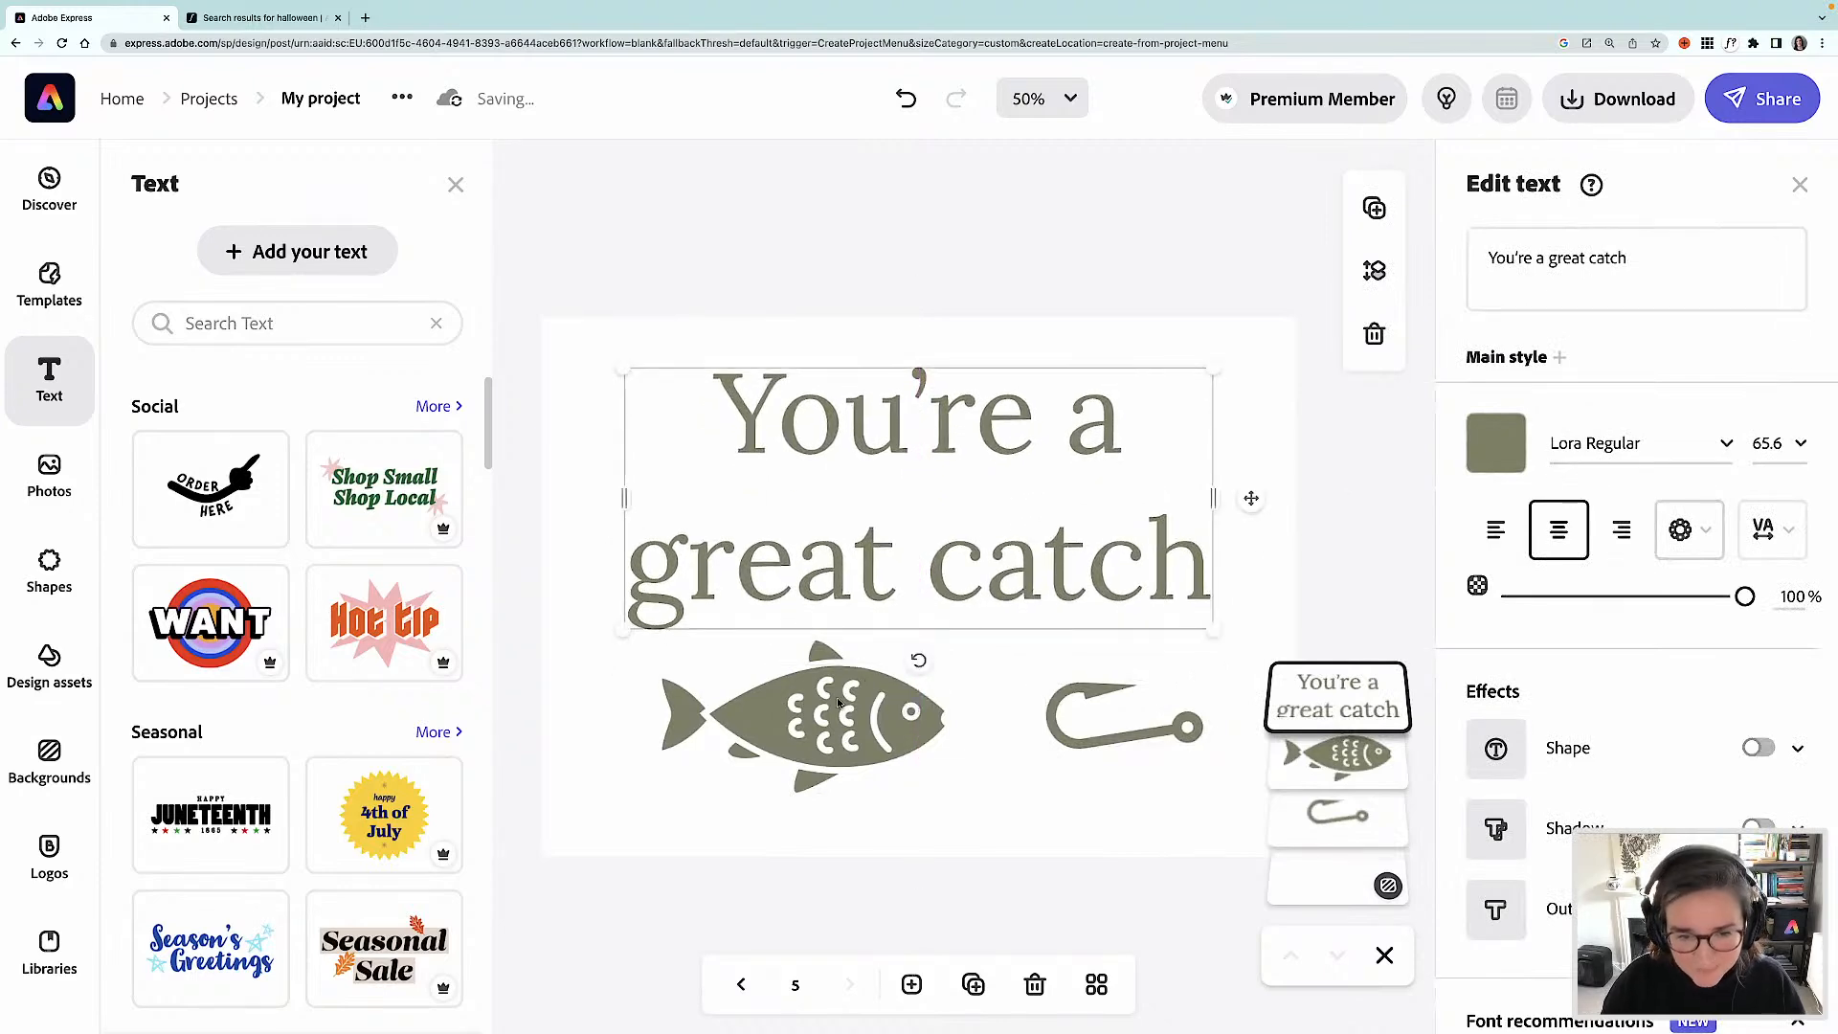
pyautogui.click(838, 703)
pyautogui.moveTo(838, 703); pyautogui.dragTo(820, 713)
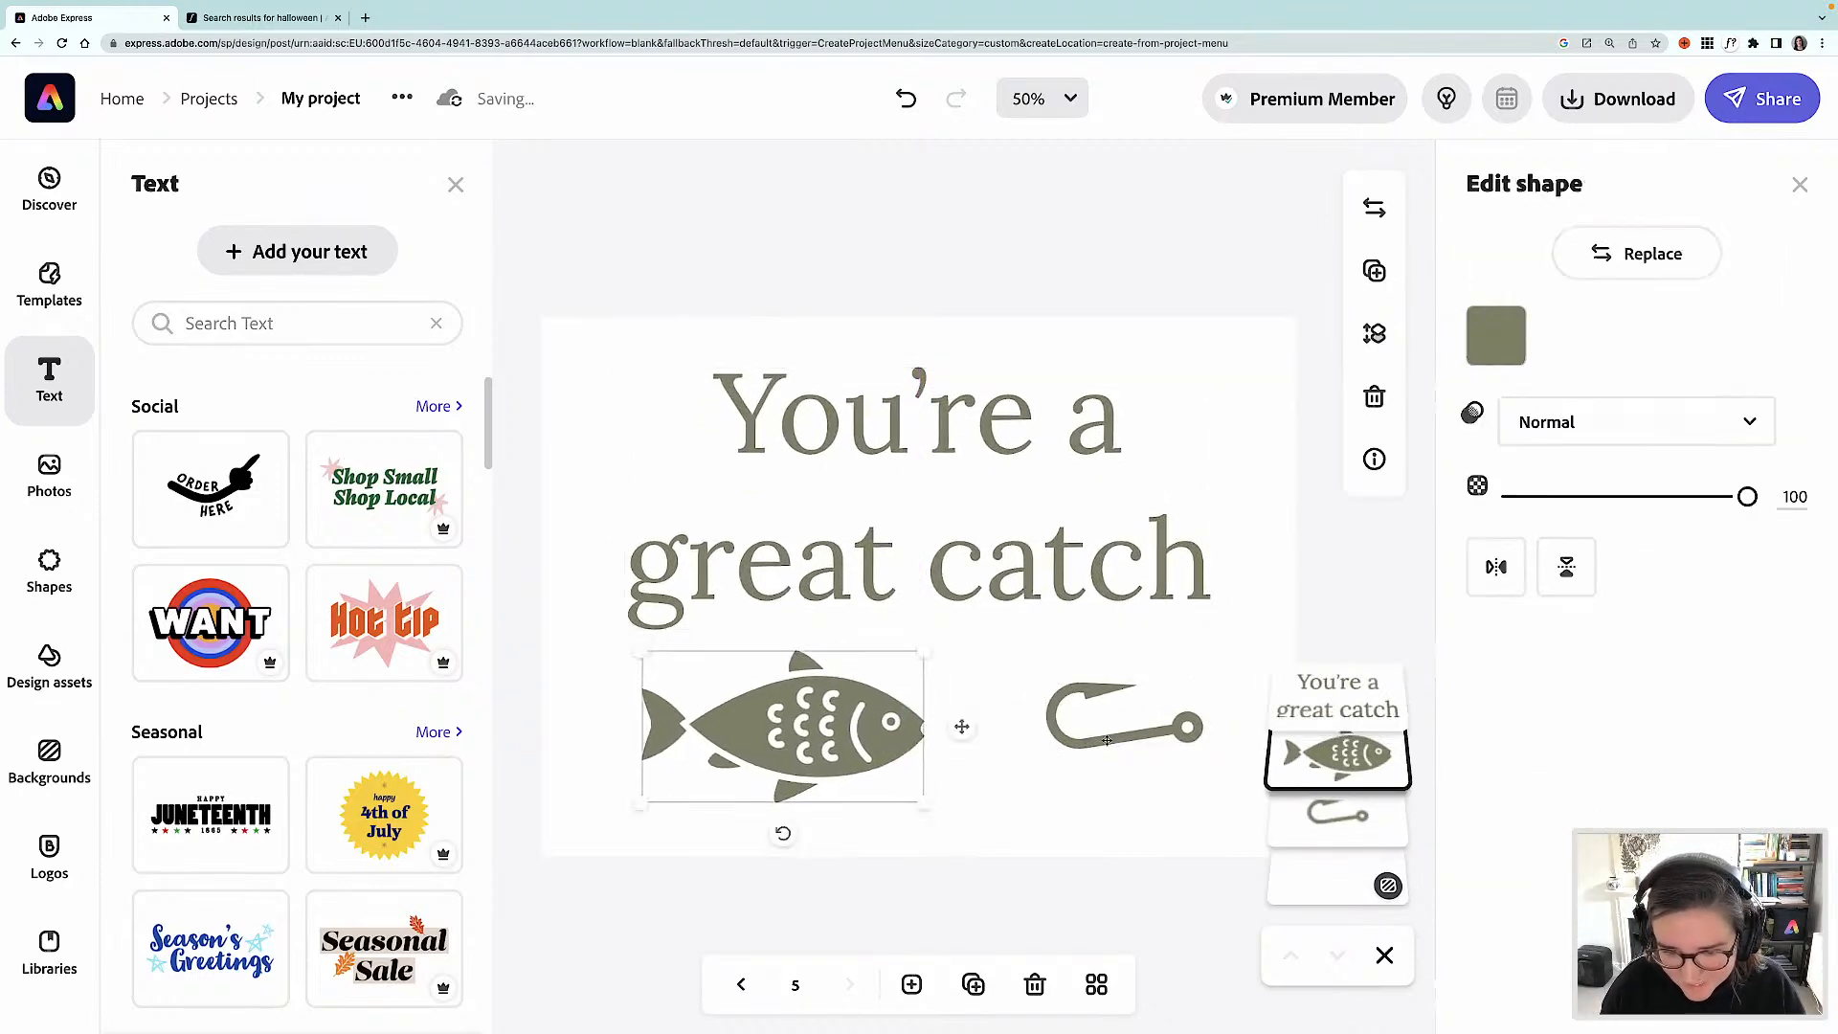
pyautogui.click(1107, 740)
pyautogui.moveTo(1110, 751); pyautogui.dragTo(1111, 764)
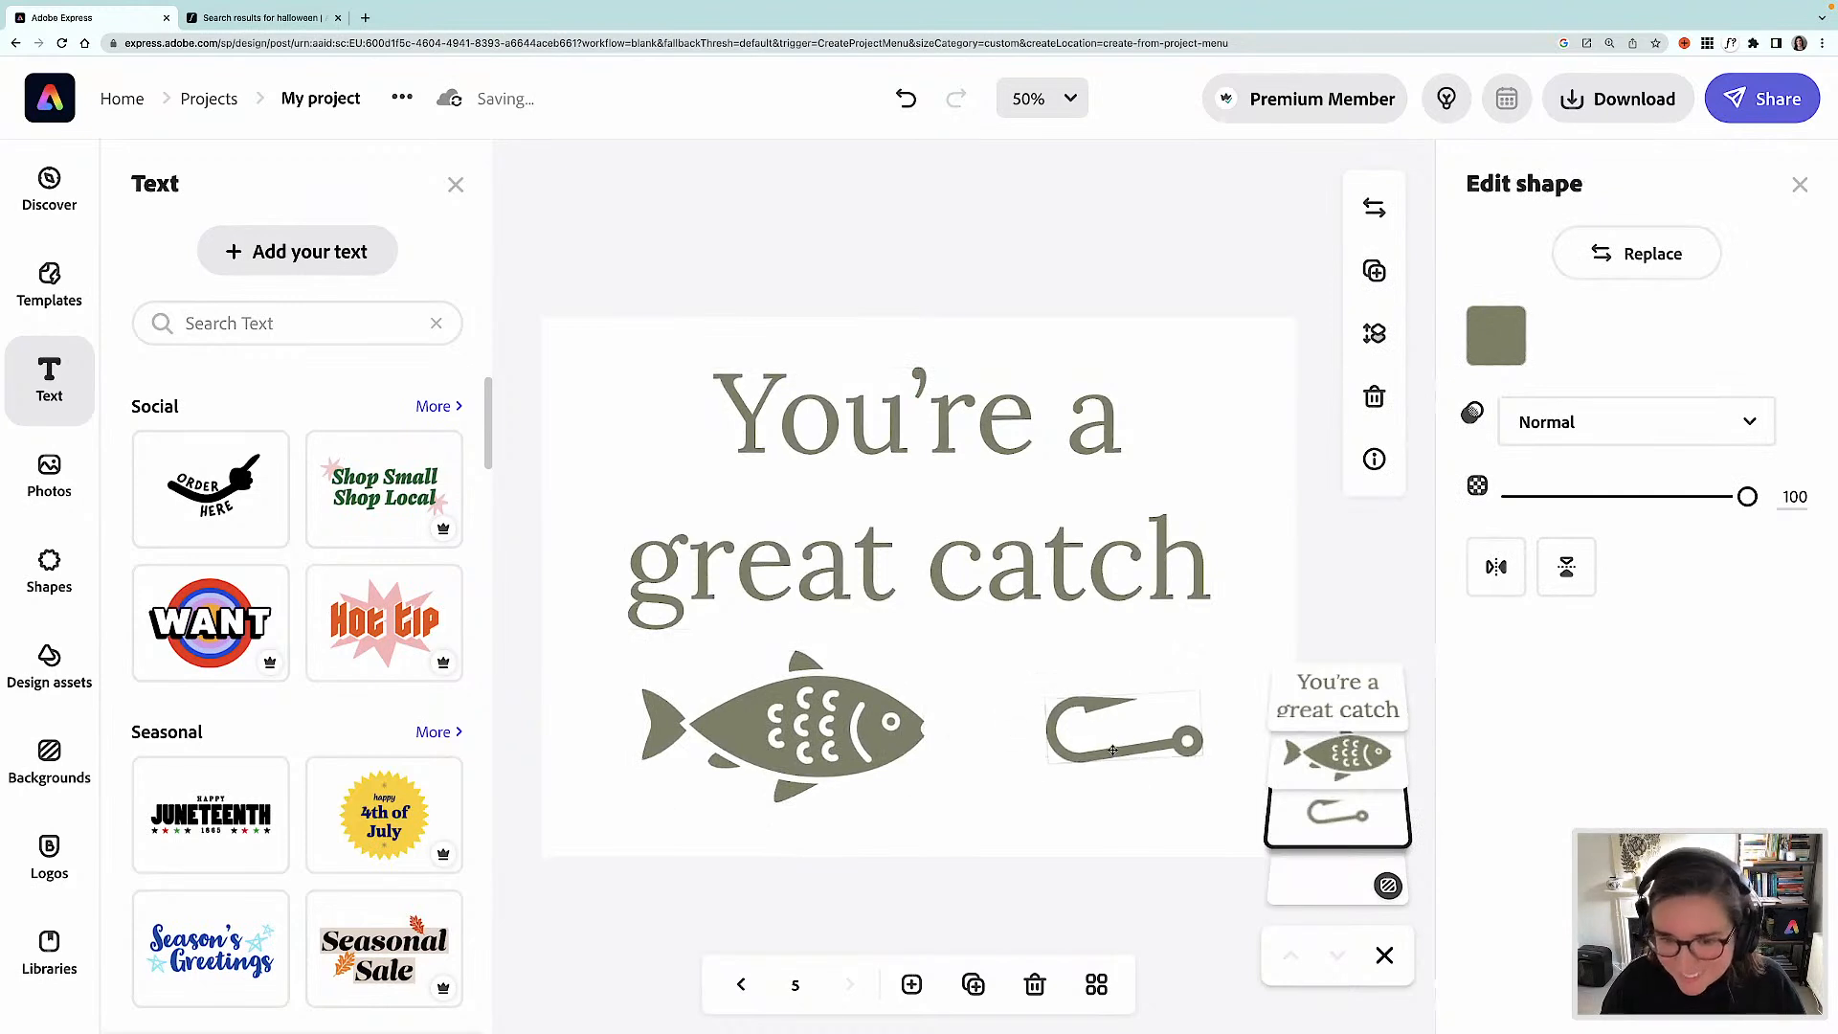
# - Set the line spacing of the "You're a great catch" text to 0
pyautogui.click(1003, 573)
pyautogui.click(1772, 530)
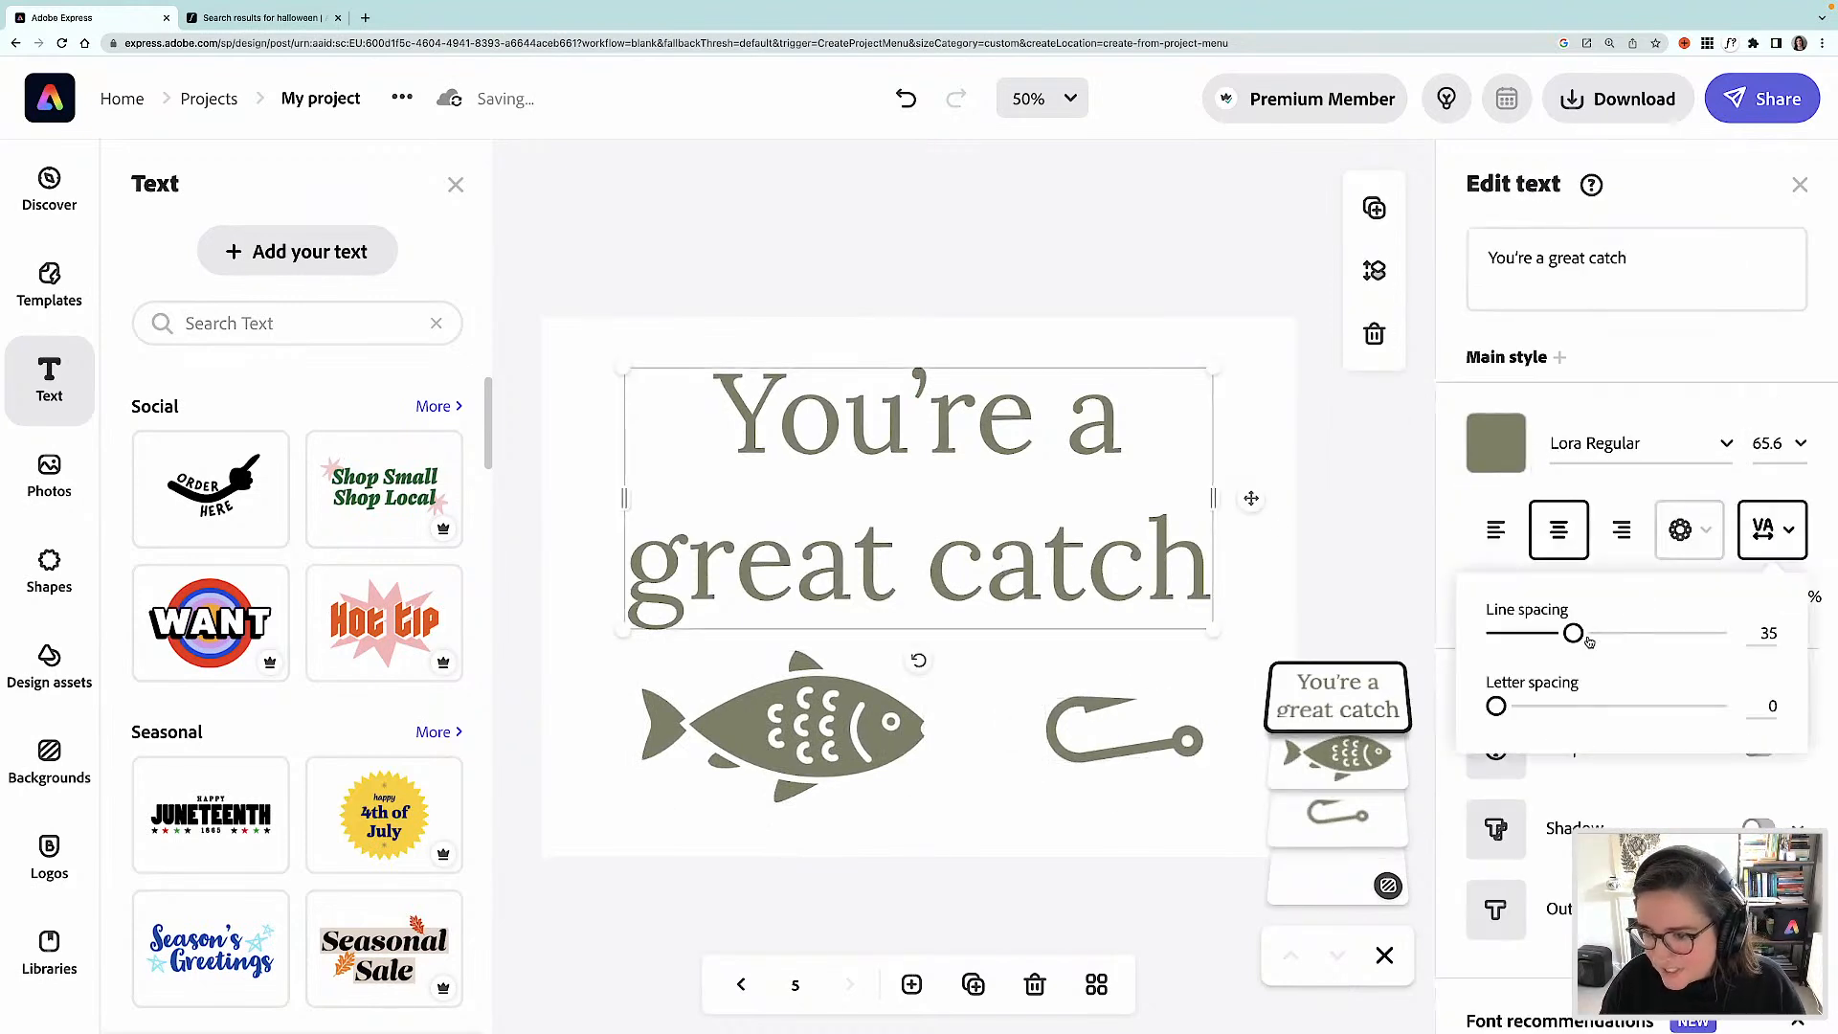
pyautogui.moveTo(1574, 633); pyautogui.dragTo(1495, 634)
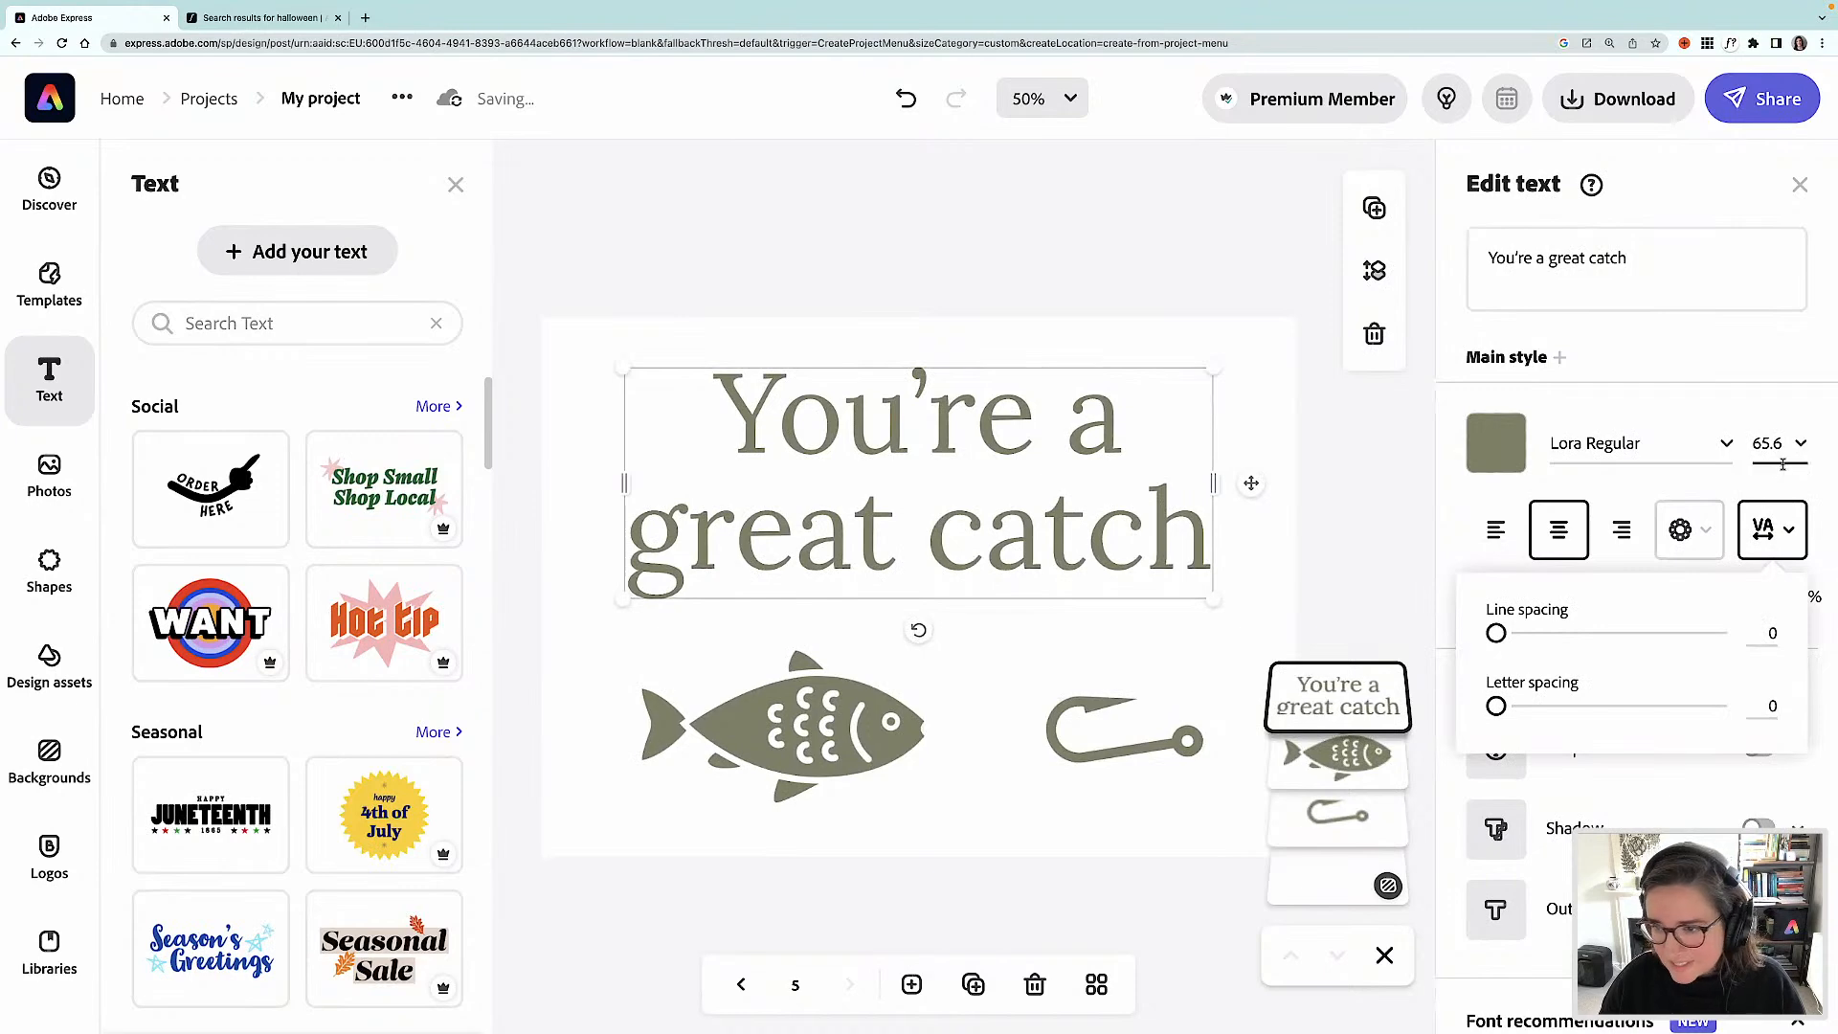
# - Change the "You're a great catch" text's font to Omnes Black and move it up slightly
pyautogui.click(1595, 443)
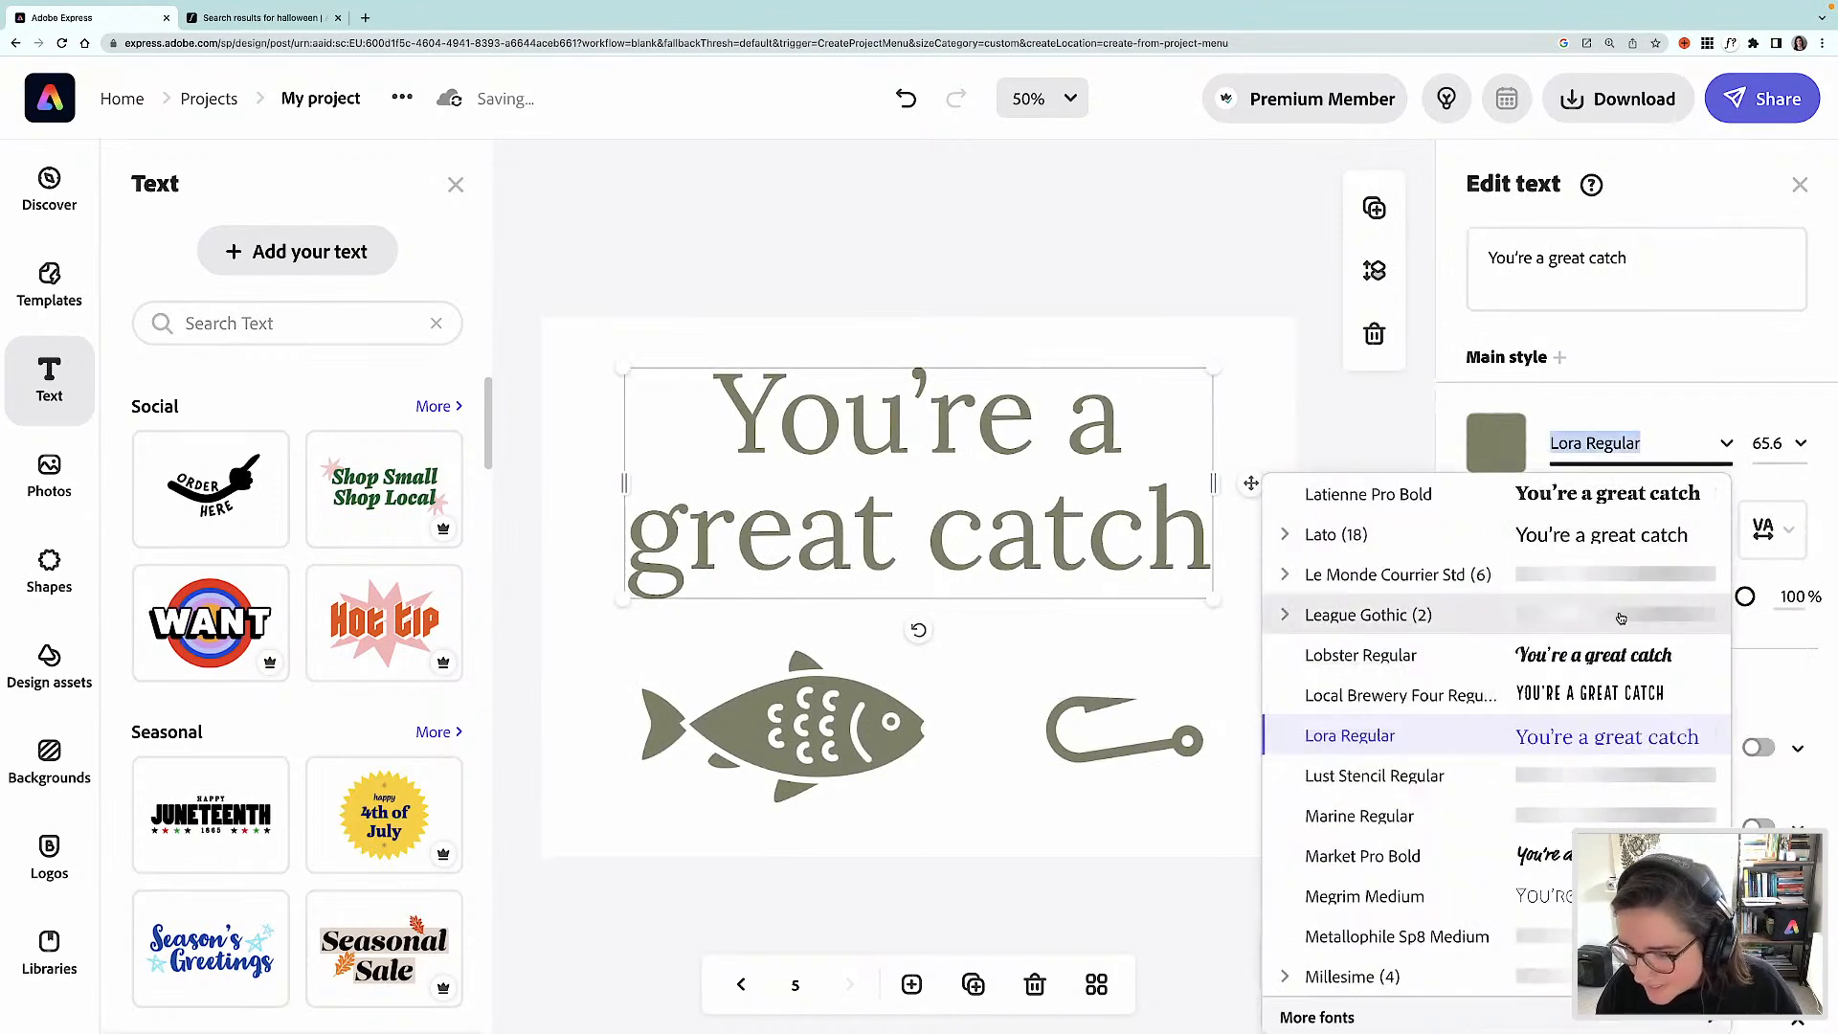
pyautogui.scroll(-2, 1623, 623)
pyautogui.scroll(-7, 1625, 624)
pyautogui.scroll(-10, 1617, 676)
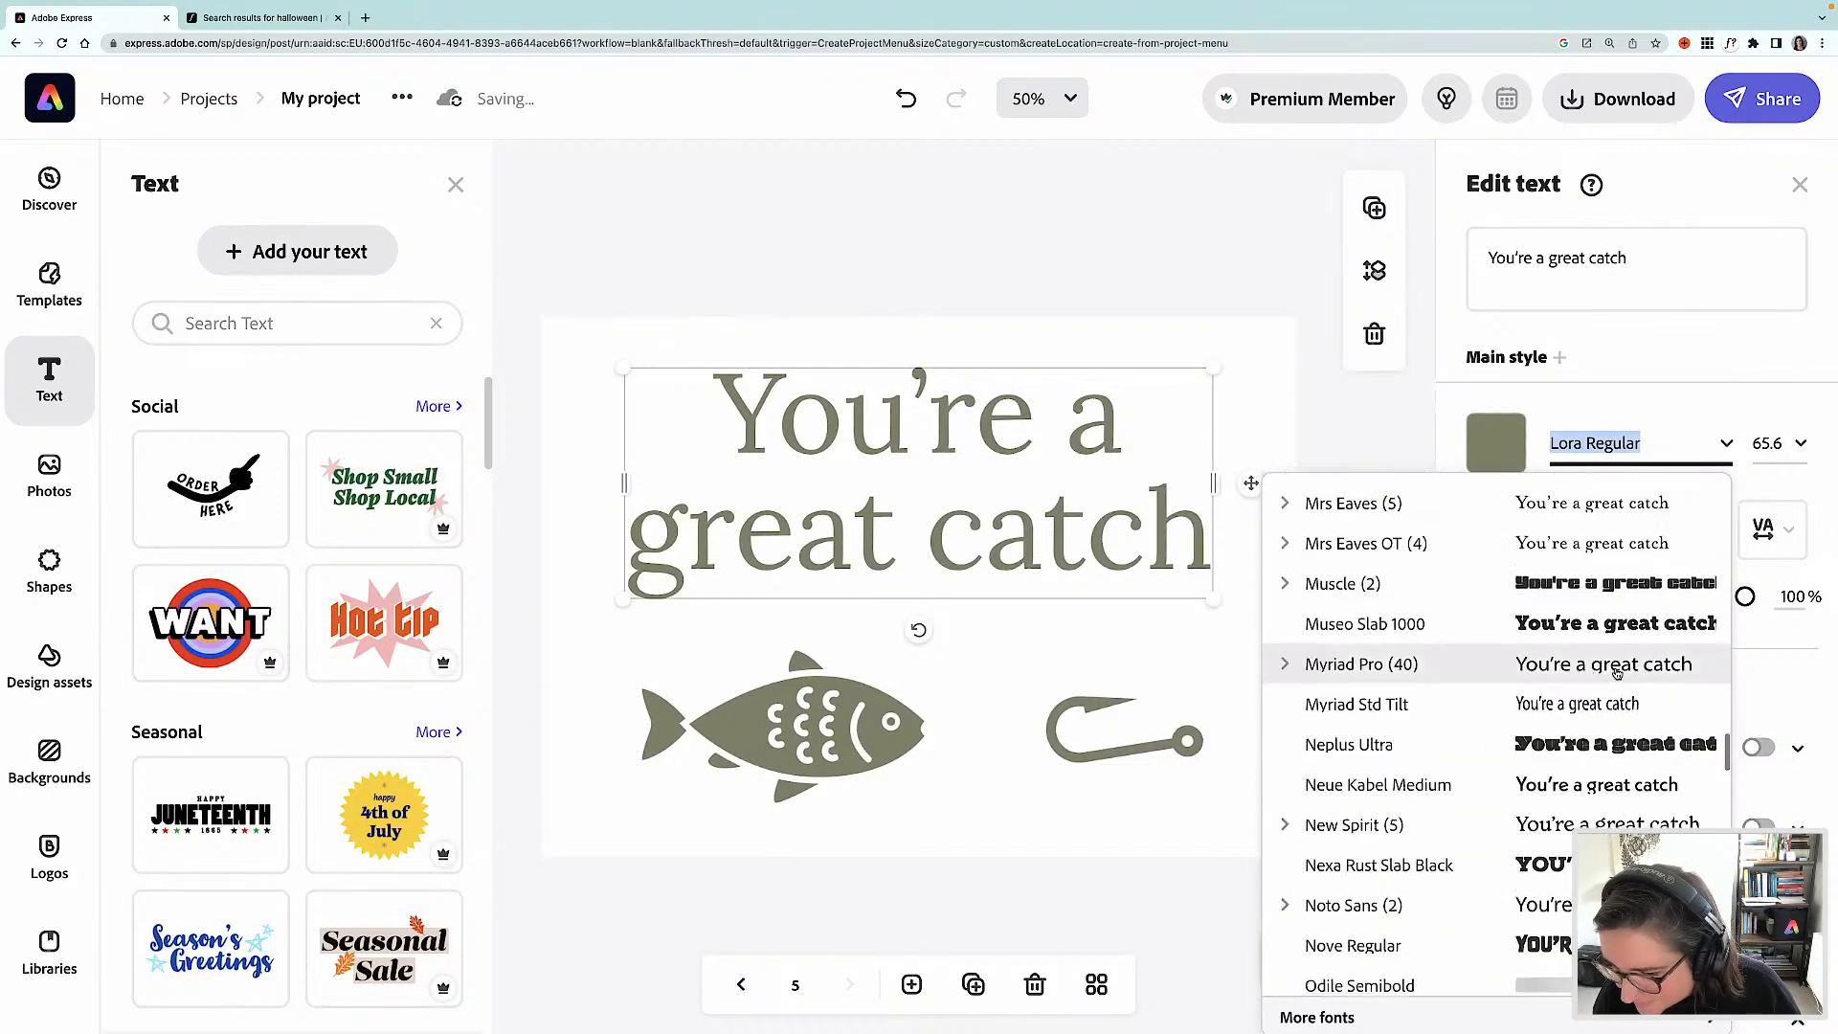
pyautogui.scroll(-9, 1616, 673)
pyautogui.scroll(-3, 1617, 673)
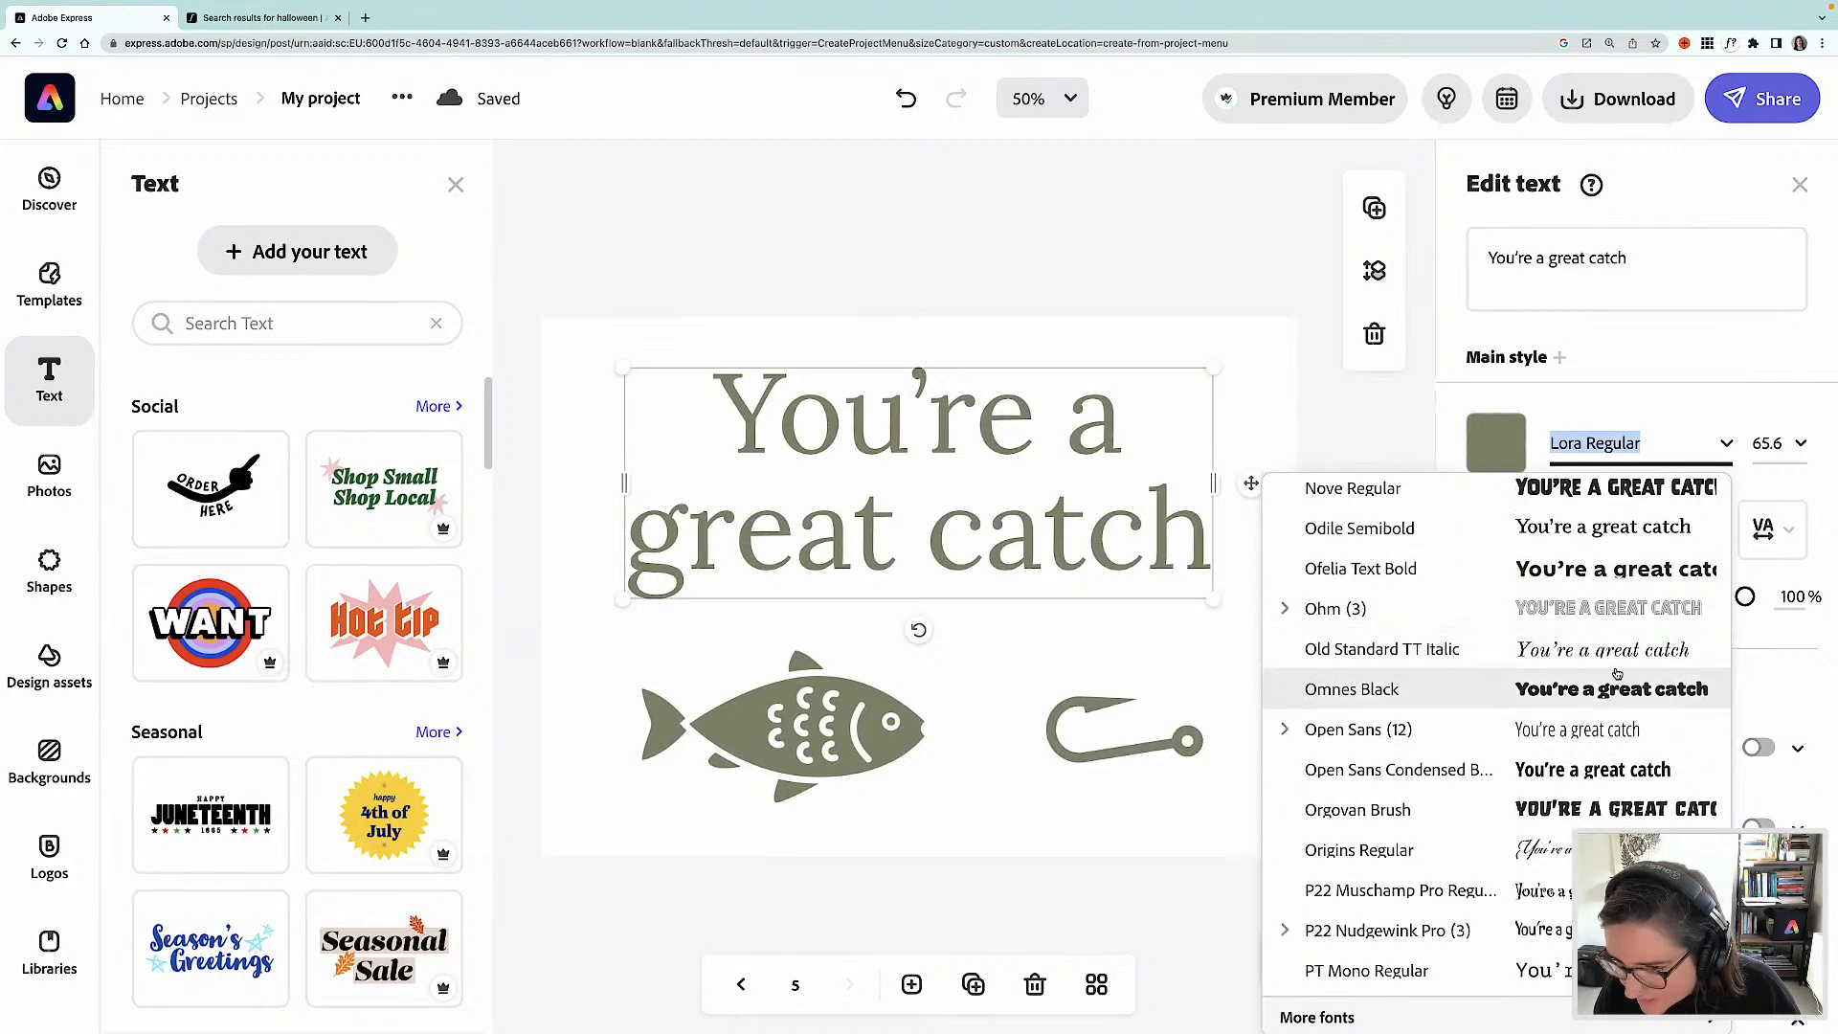
pyautogui.click(1617, 674)
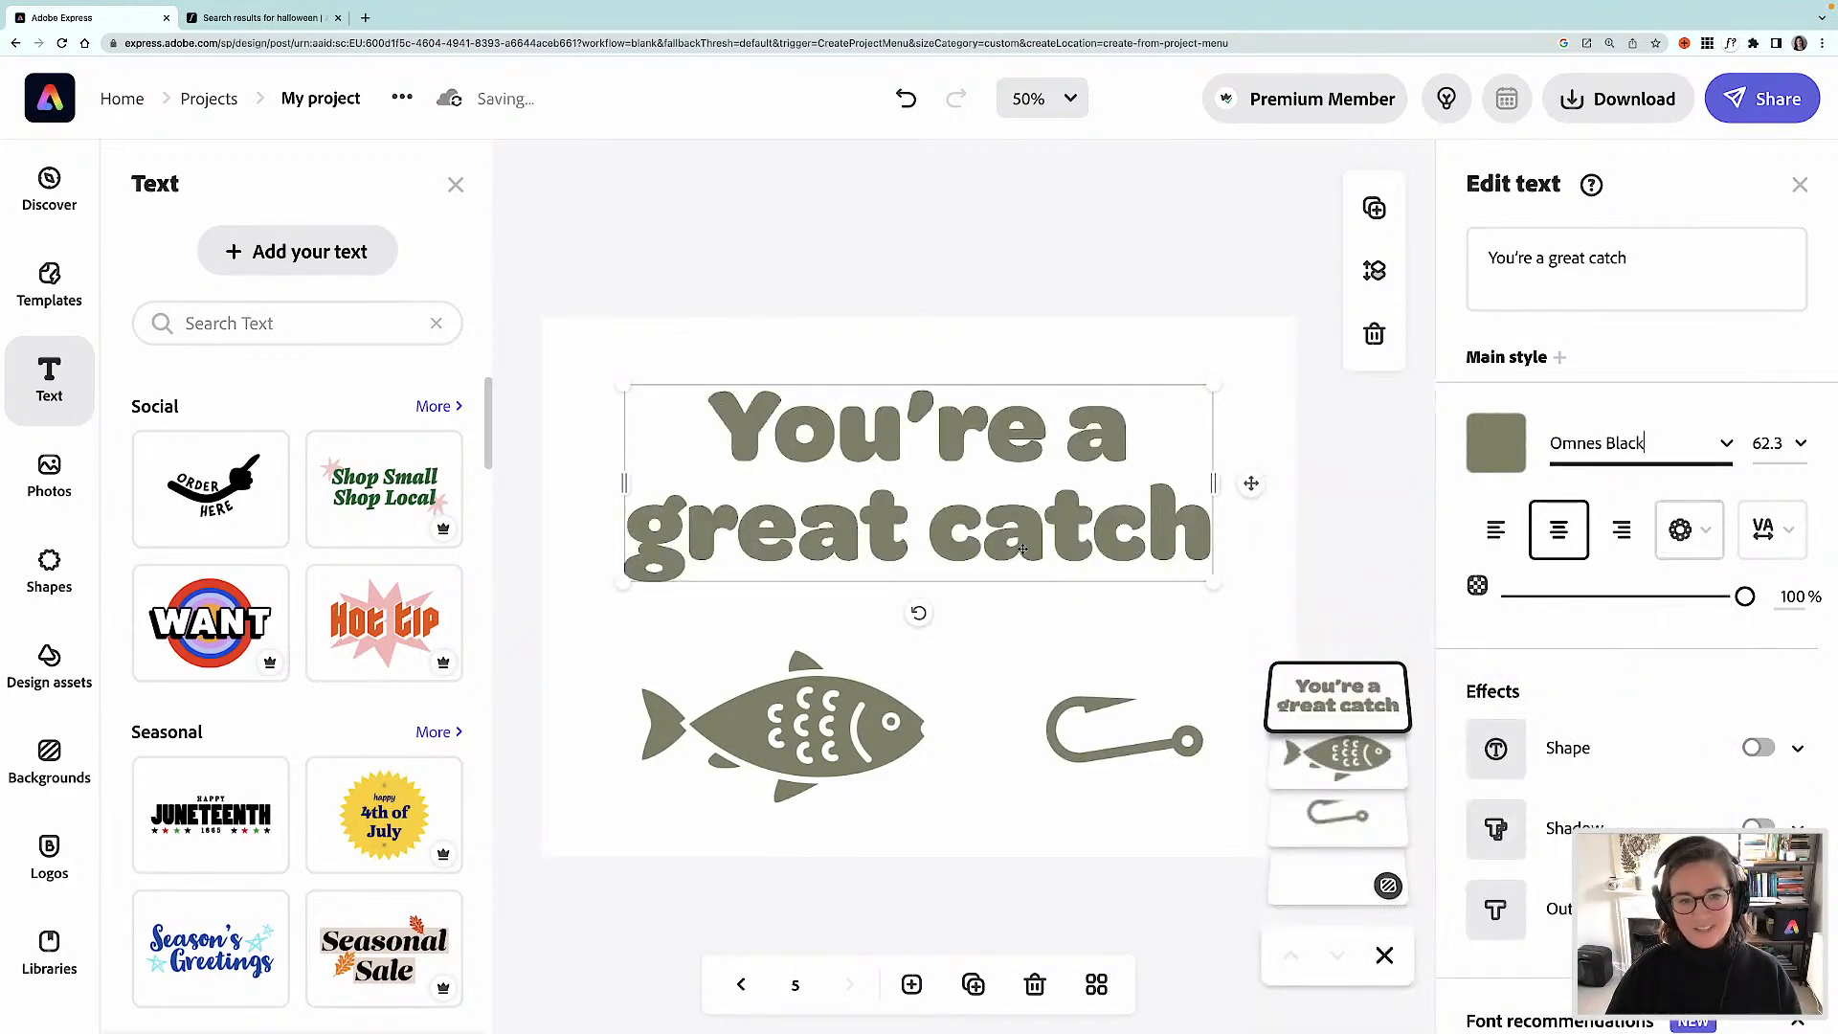
pyautogui.moveTo(1023, 556); pyautogui.dragTo(1022, 544)
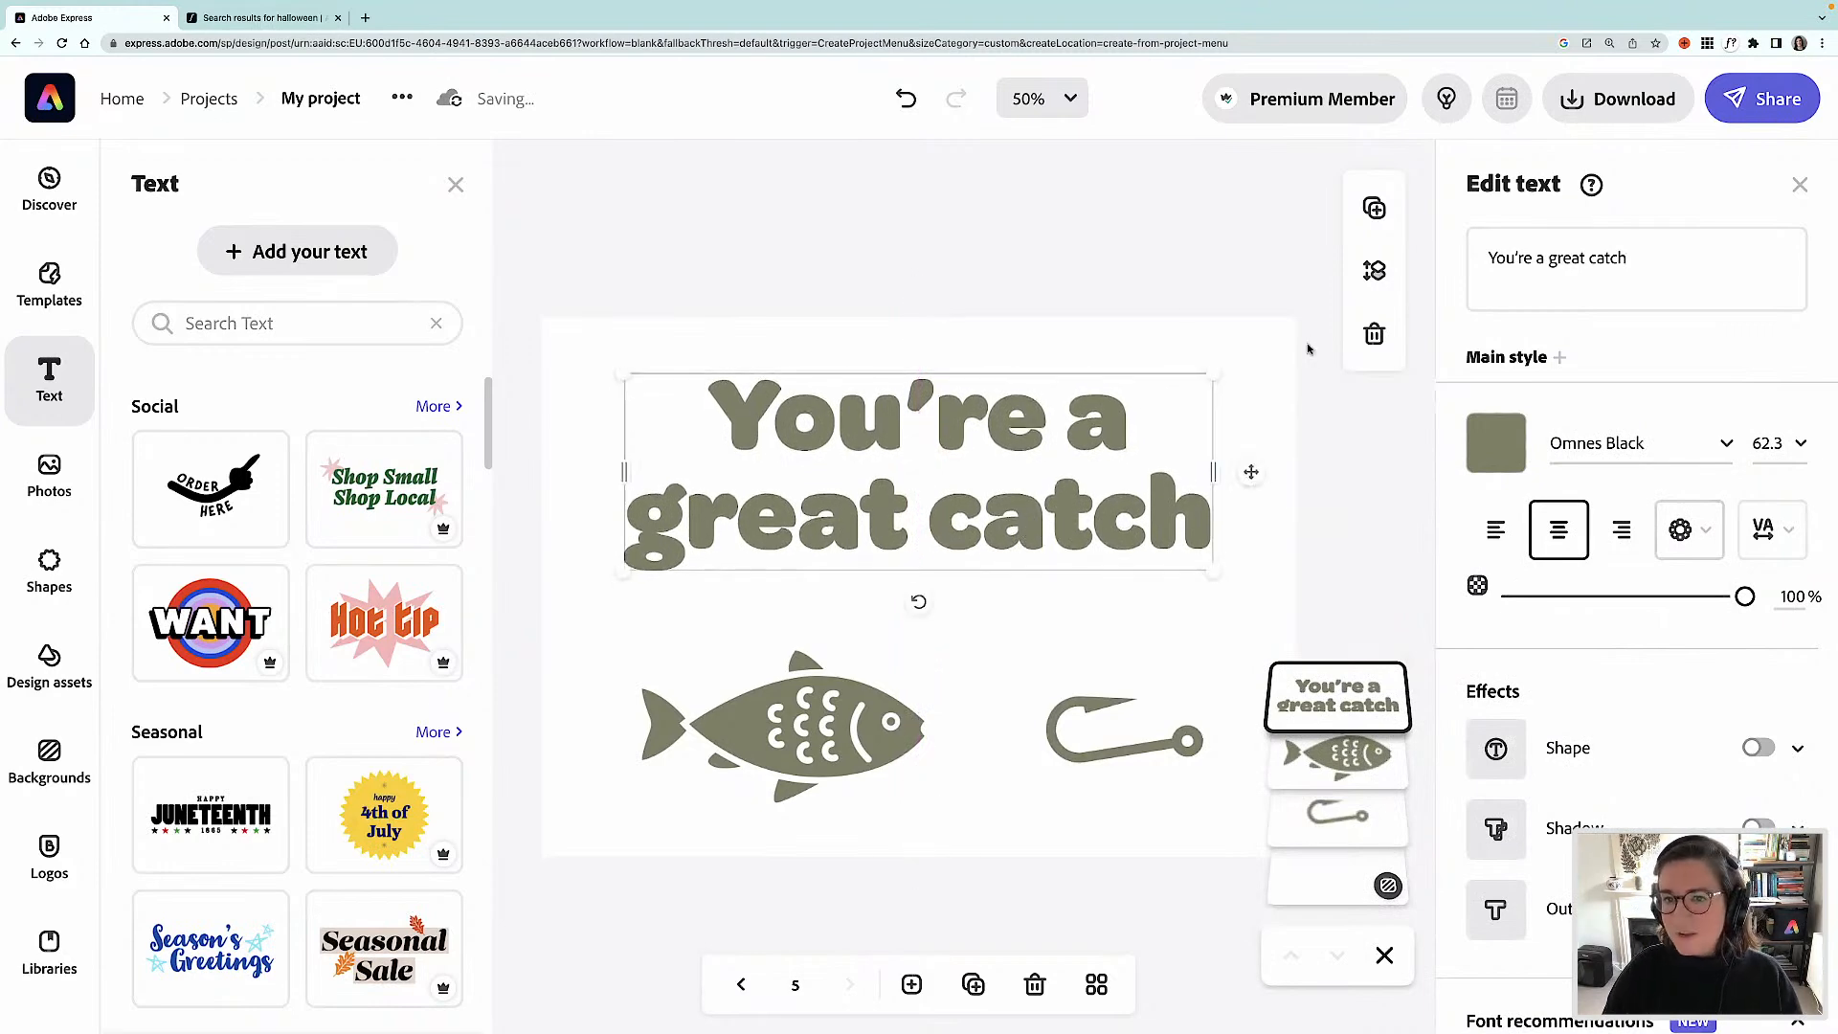
pyautogui.click(1181, 296)
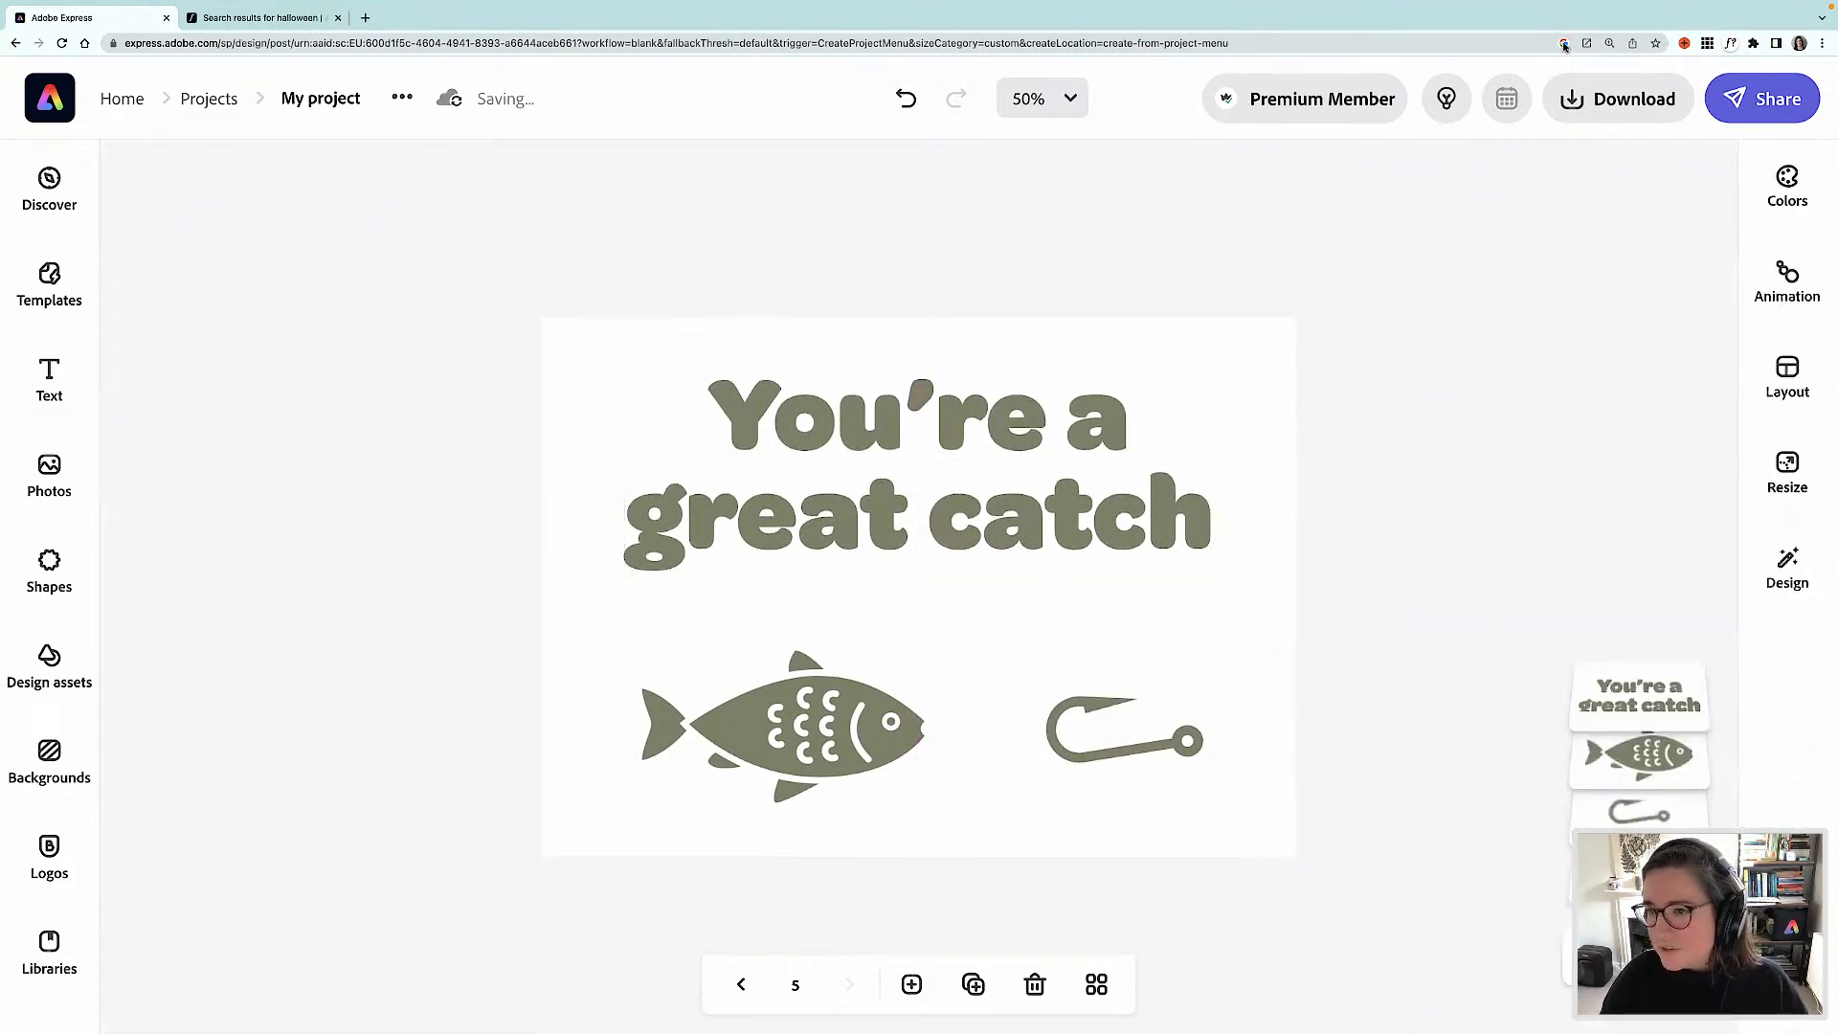
# - Search the colour themes for "valentines" and apply the pink and red palette to the card
pyautogui.click(1787, 187)
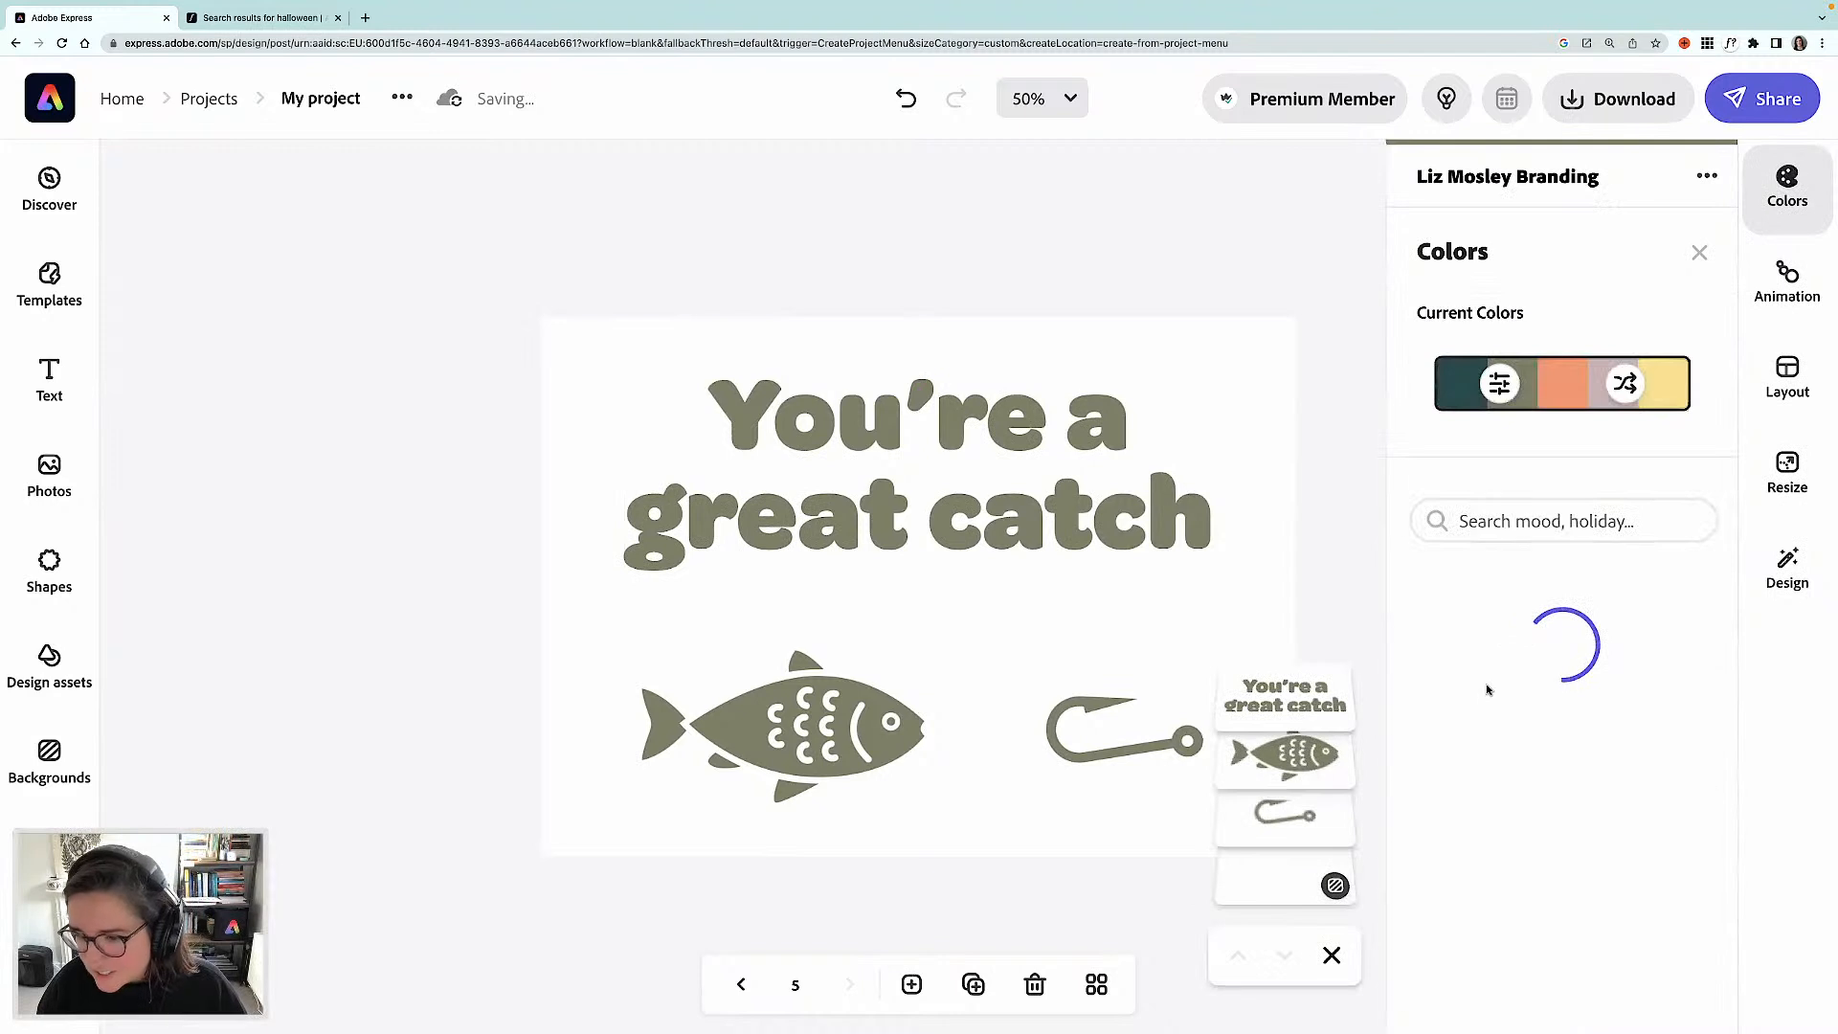
pyautogui.click(1468, 524)
pyautogui.write('valentines')
pyautogui.press('Return')
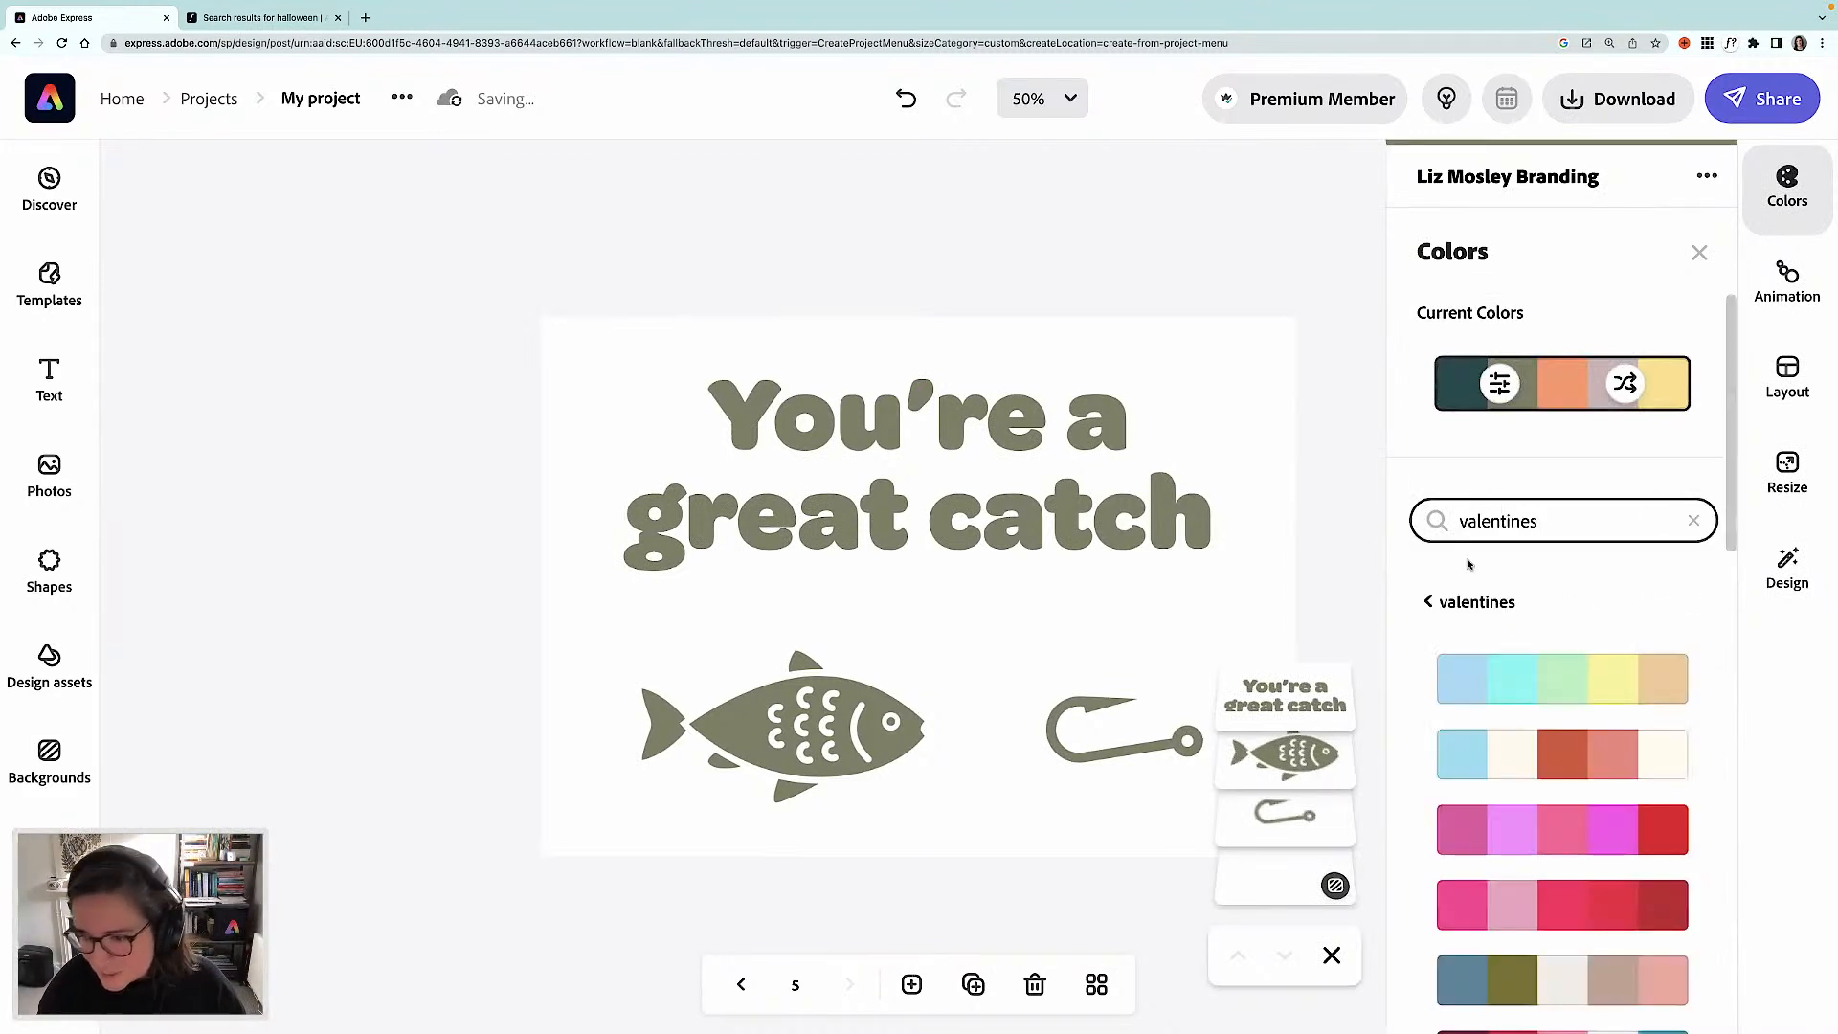
pyautogui.scroll(-3, 1566, 736)
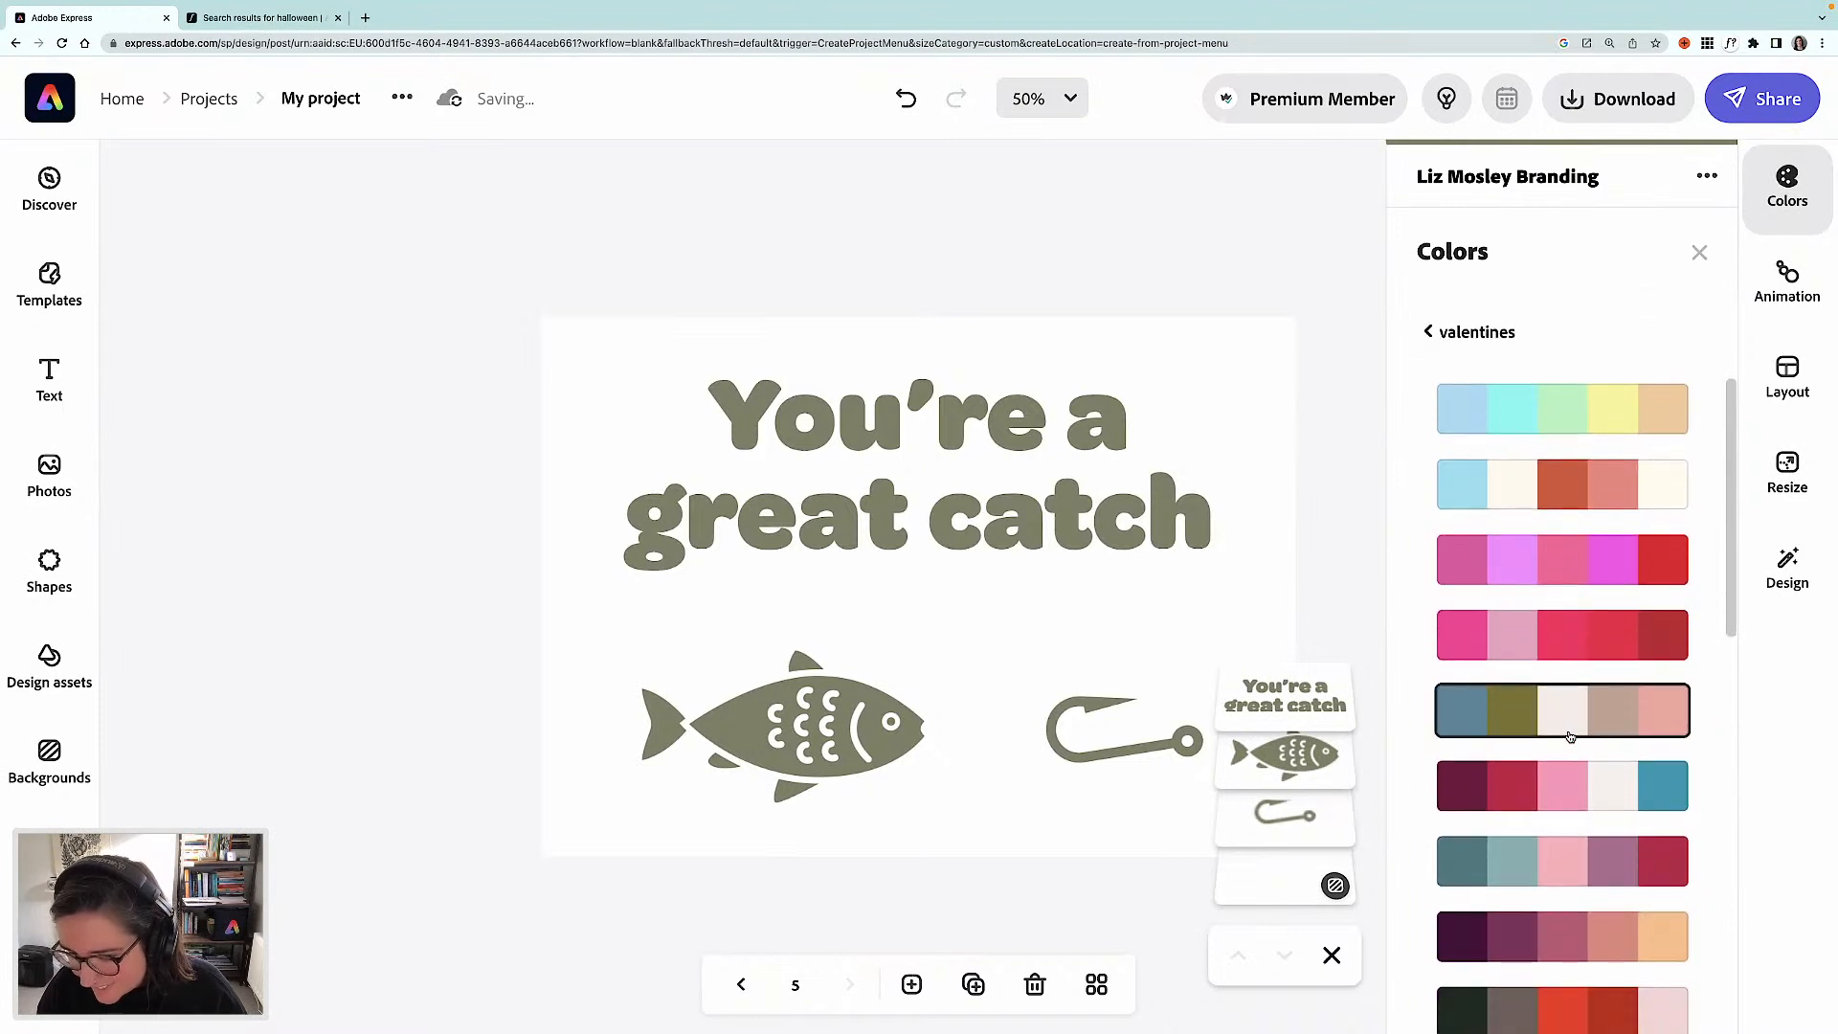
pyautogui.scroll(-1, 1579, 660)
pyautogui.click(1585, 599)
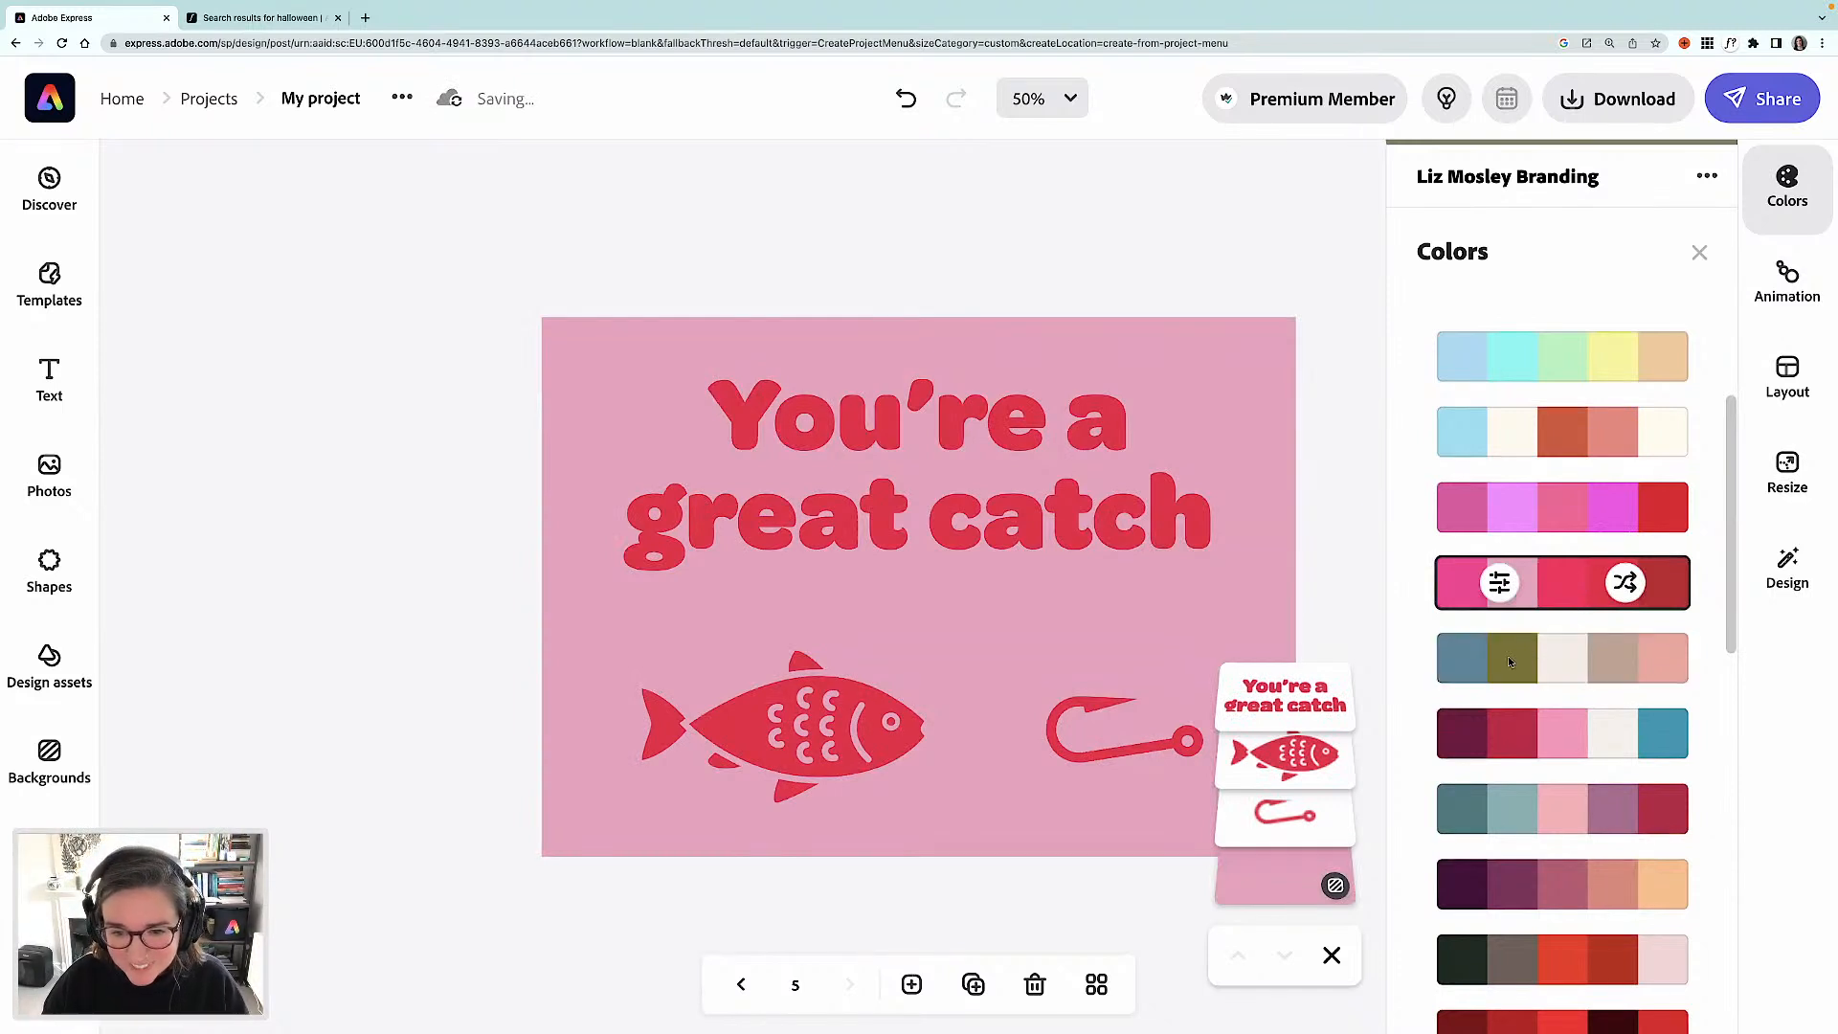
# - Nudge the hook left and the fish right to bring them closer together beneath the text
pyautogui.moveTo(1078, 753); pyautogui.dragTo(1068, 754)
pyautogui.click(829, 734)
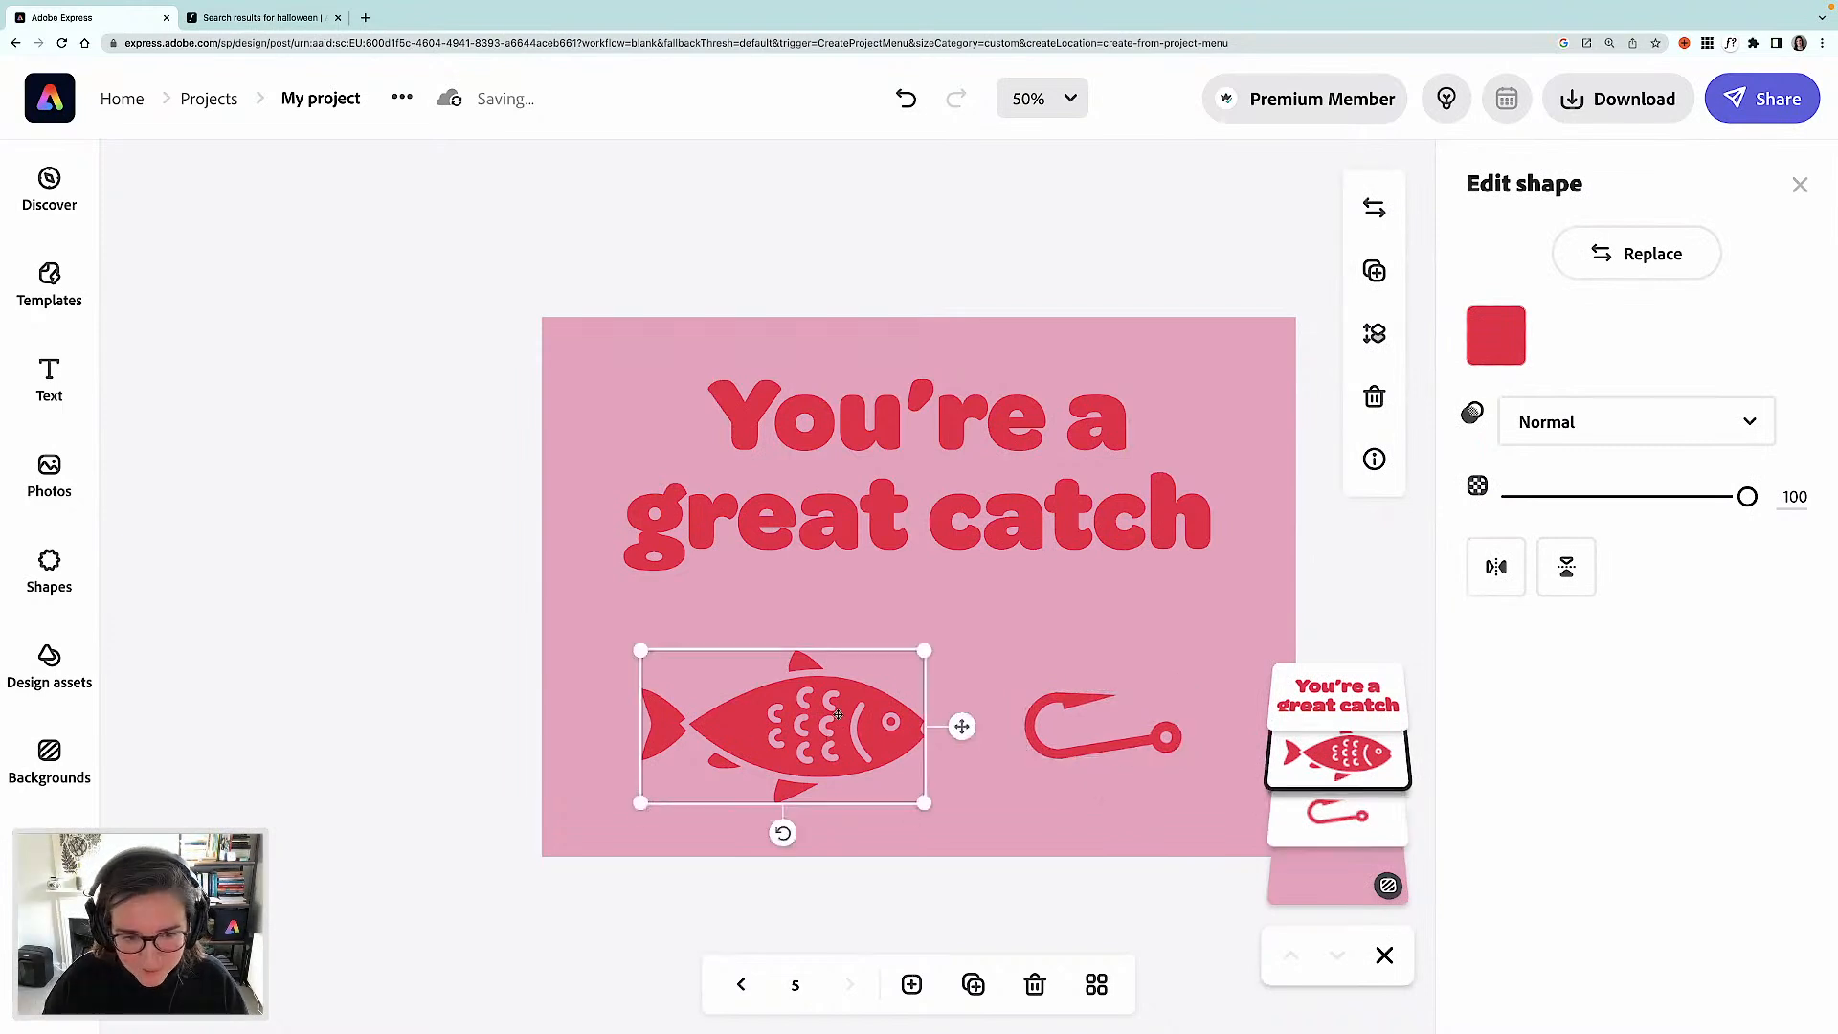
pyautogui.moveTo(833, 720); pyautogui.dragTo(843, 714)
pyautogui.moveTo(1038, 756); pyautogui.dragTo(1042, 756)
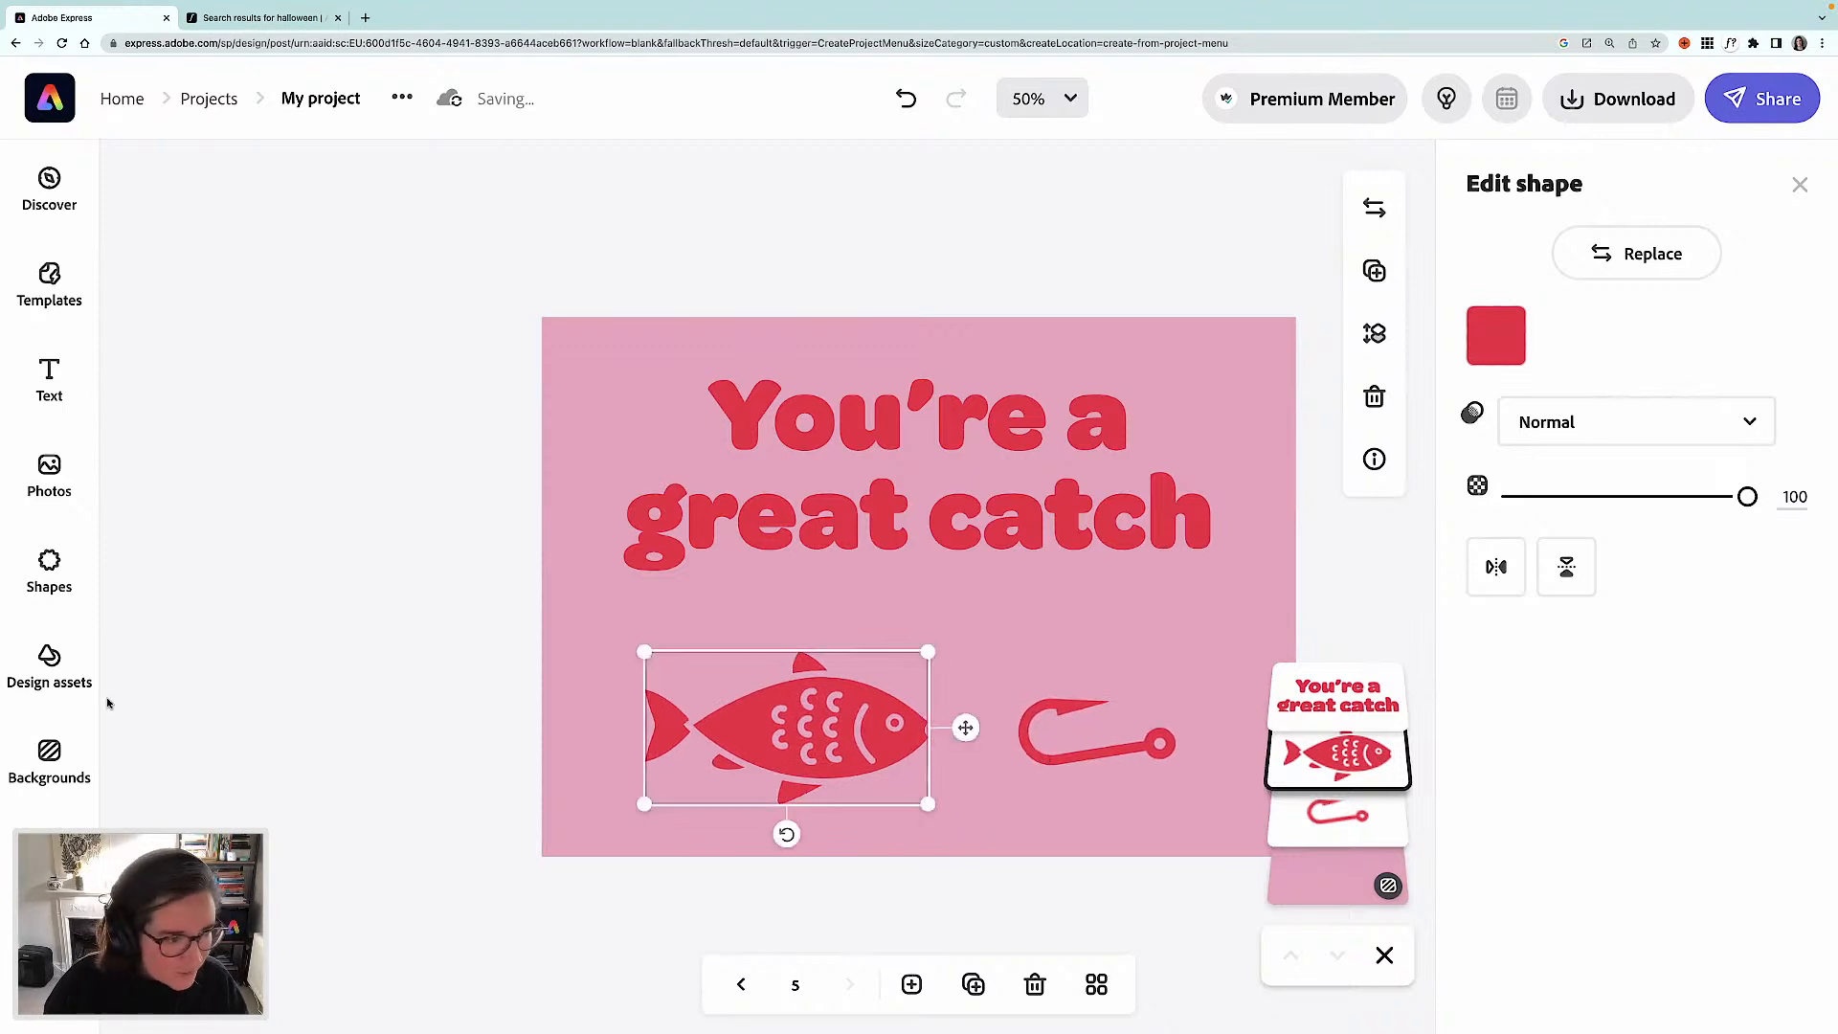
# - Search the shapes for "heart" and add a solid heart to the page
pyautogui.click(46, 584)
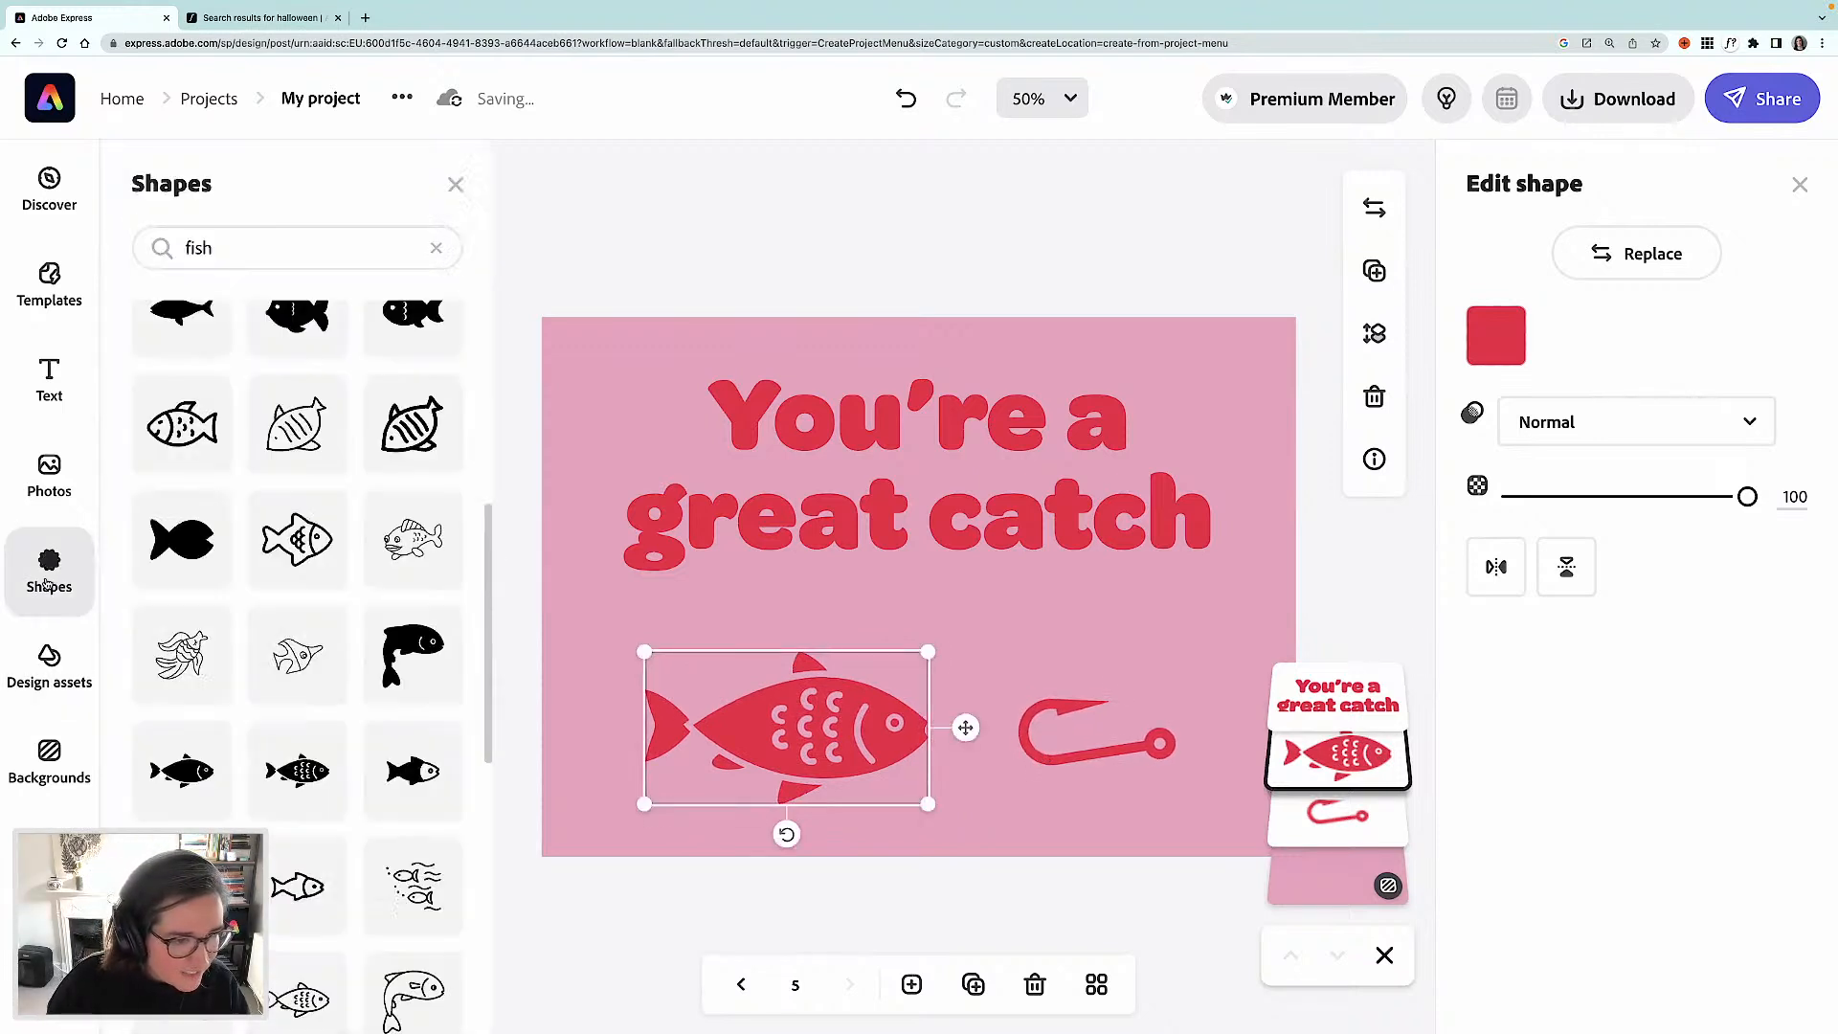
pyautogui.click(650, 234)
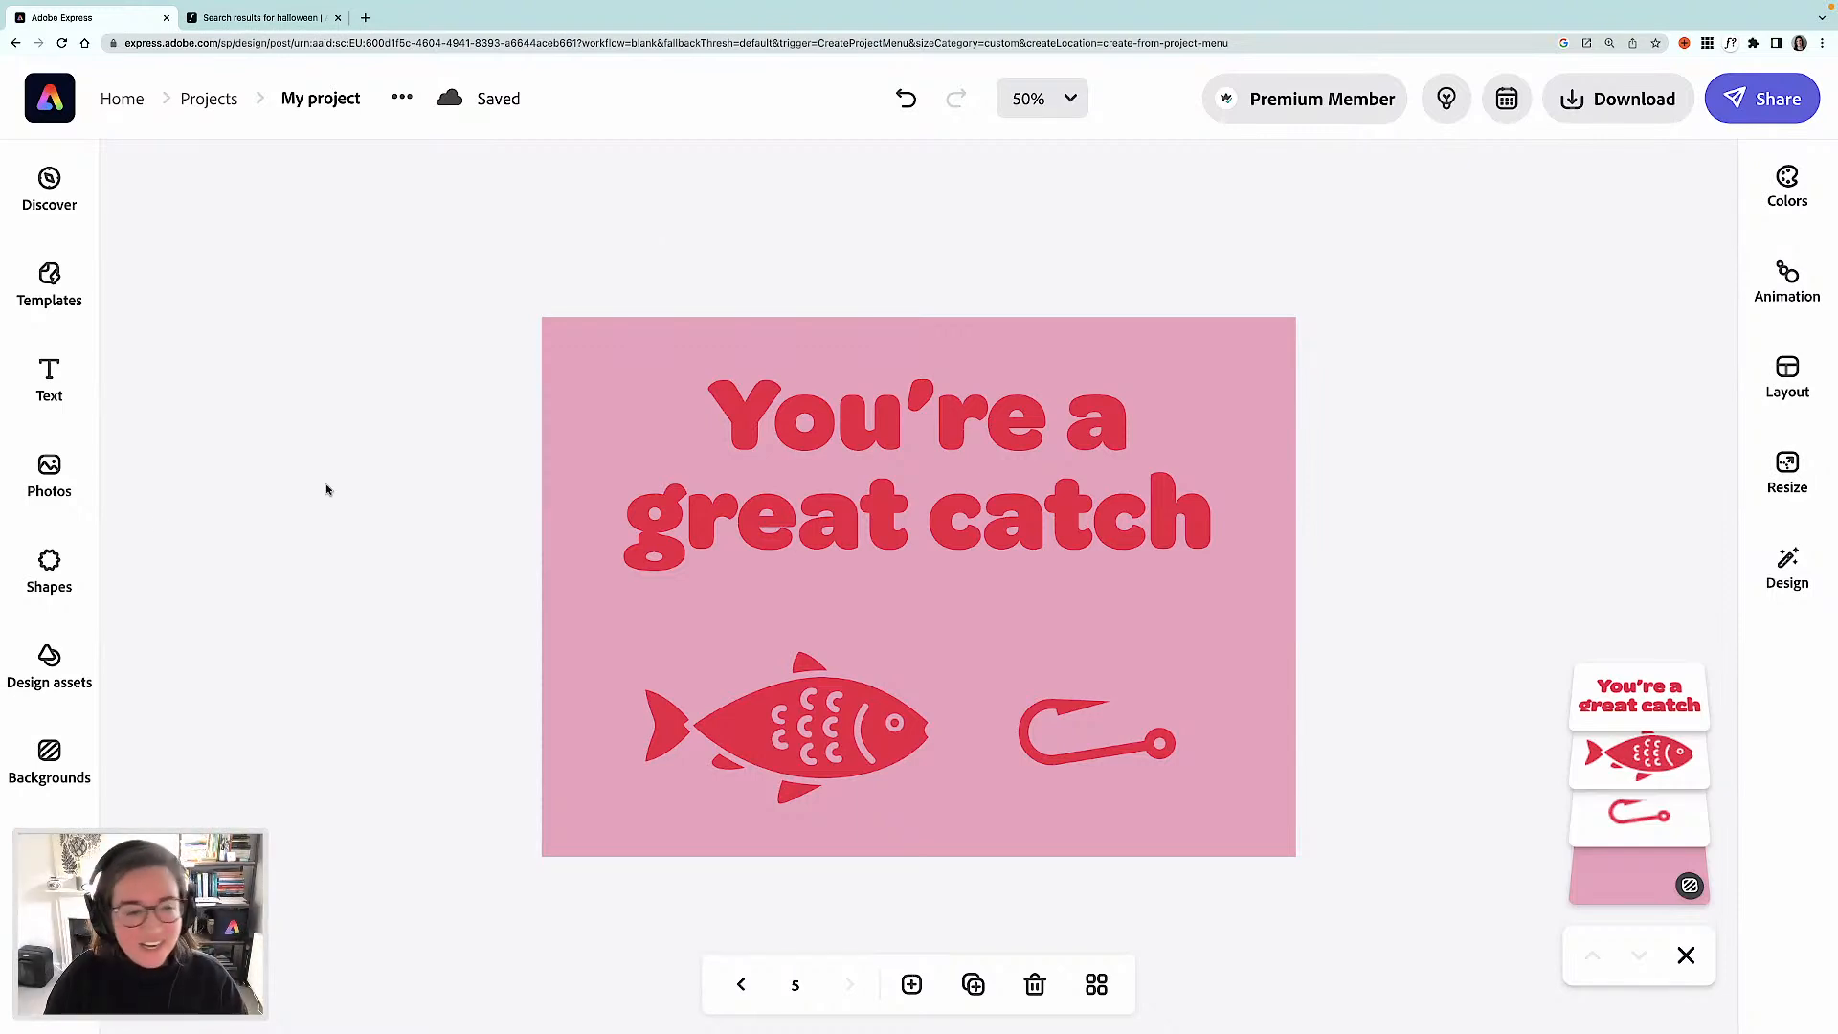
pyautogui.click(25, 569)
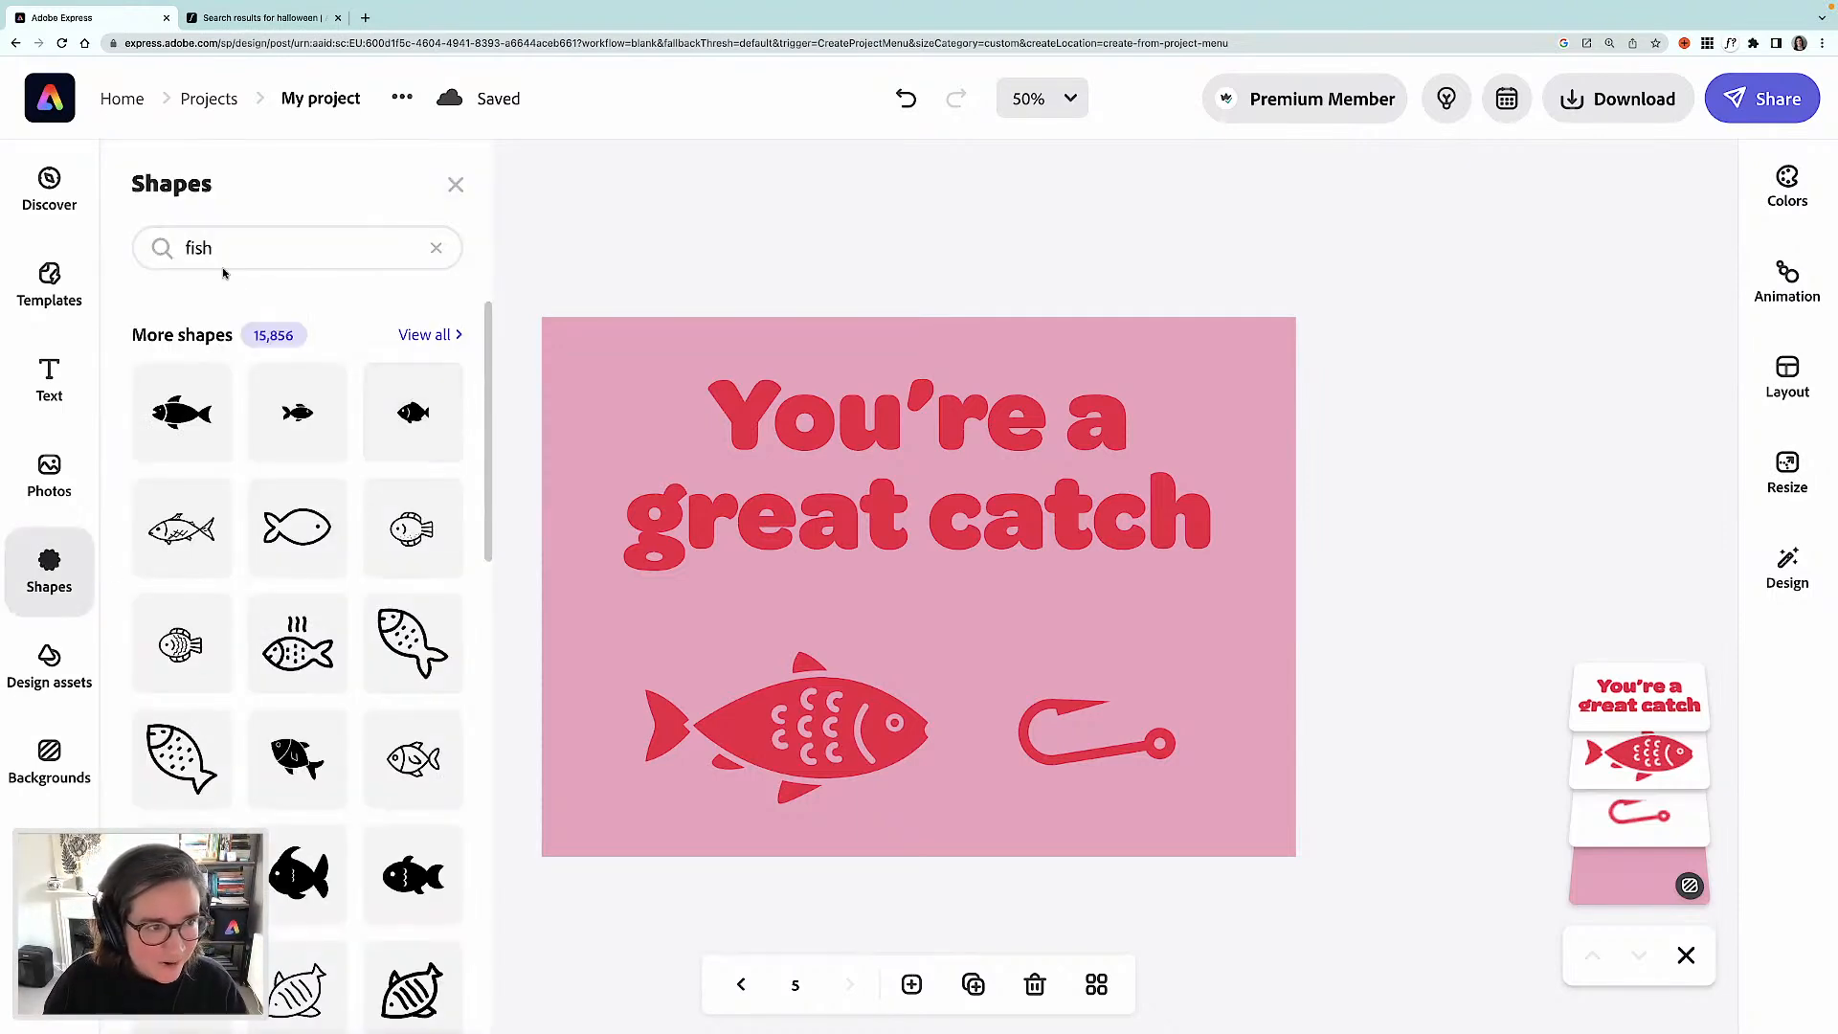
pyautogui.click(208, 251)
pyautogui.press('BackSpace')
pyautogui.write('heart')
pyautogui.press('Return')
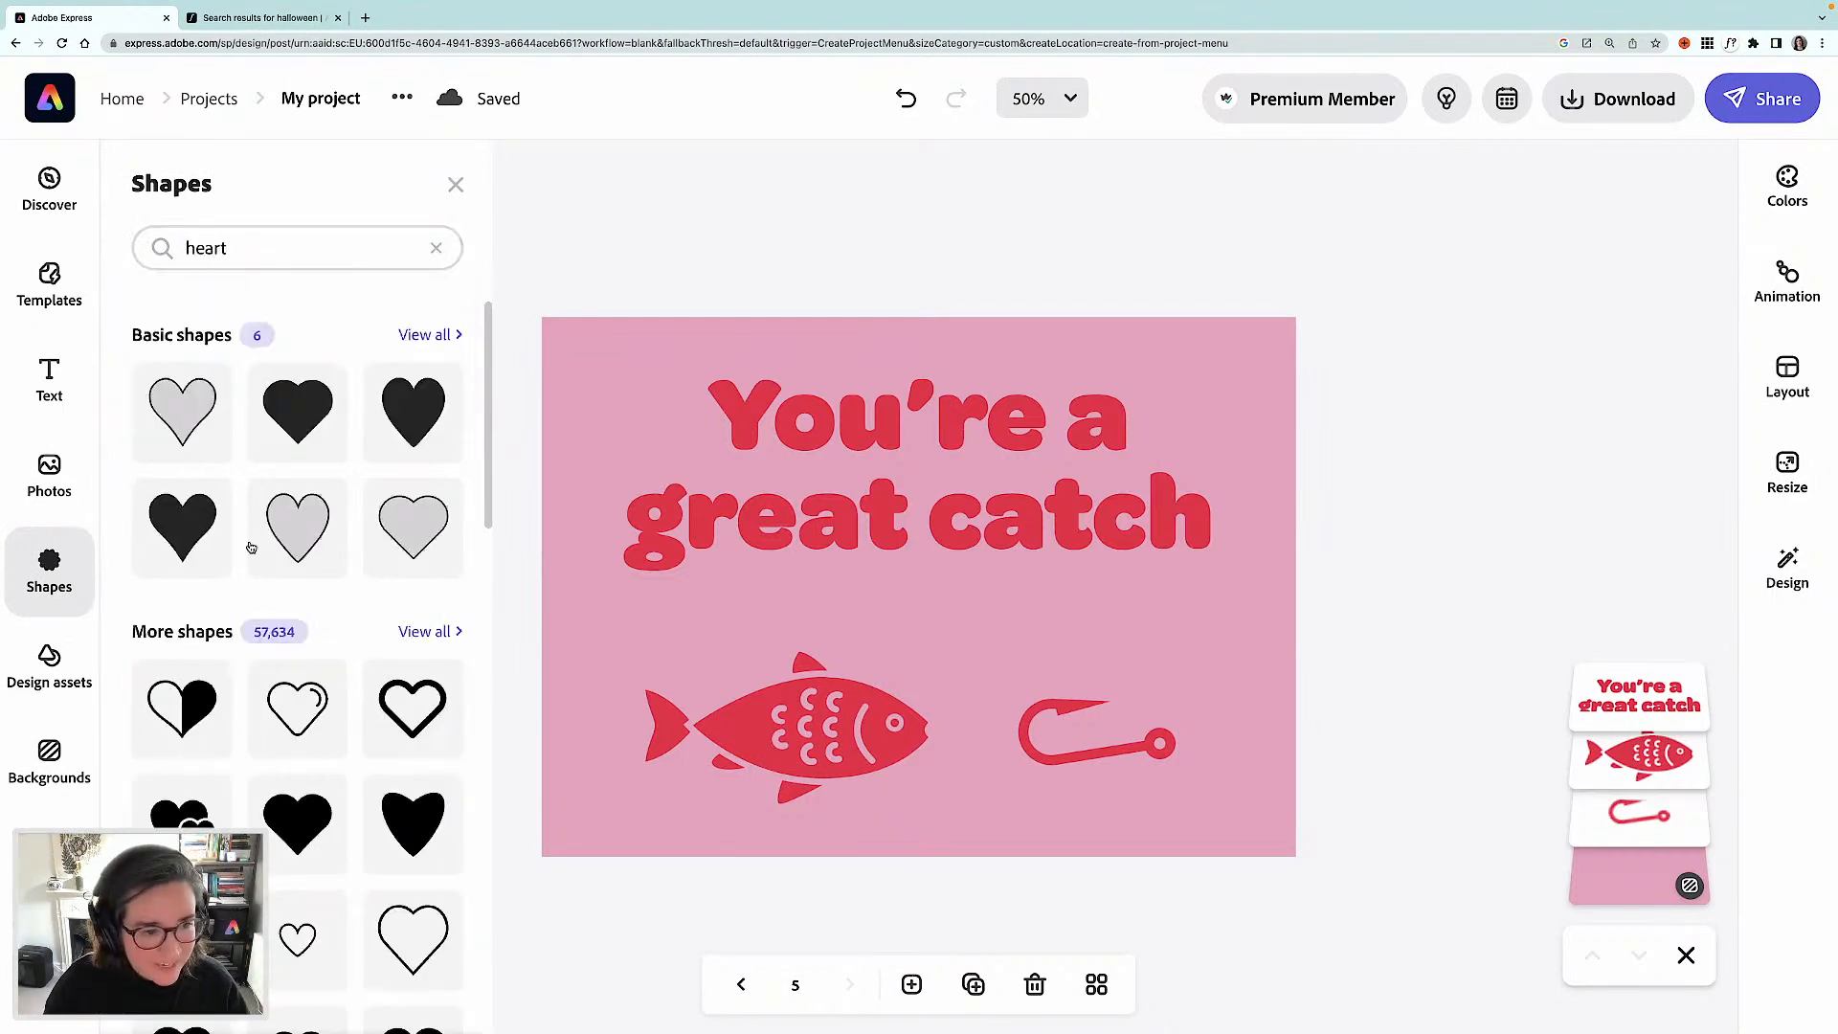
pyautogui.scroll(-4, 306, 603)
pyautogui.scroll(-1, 296, 591)
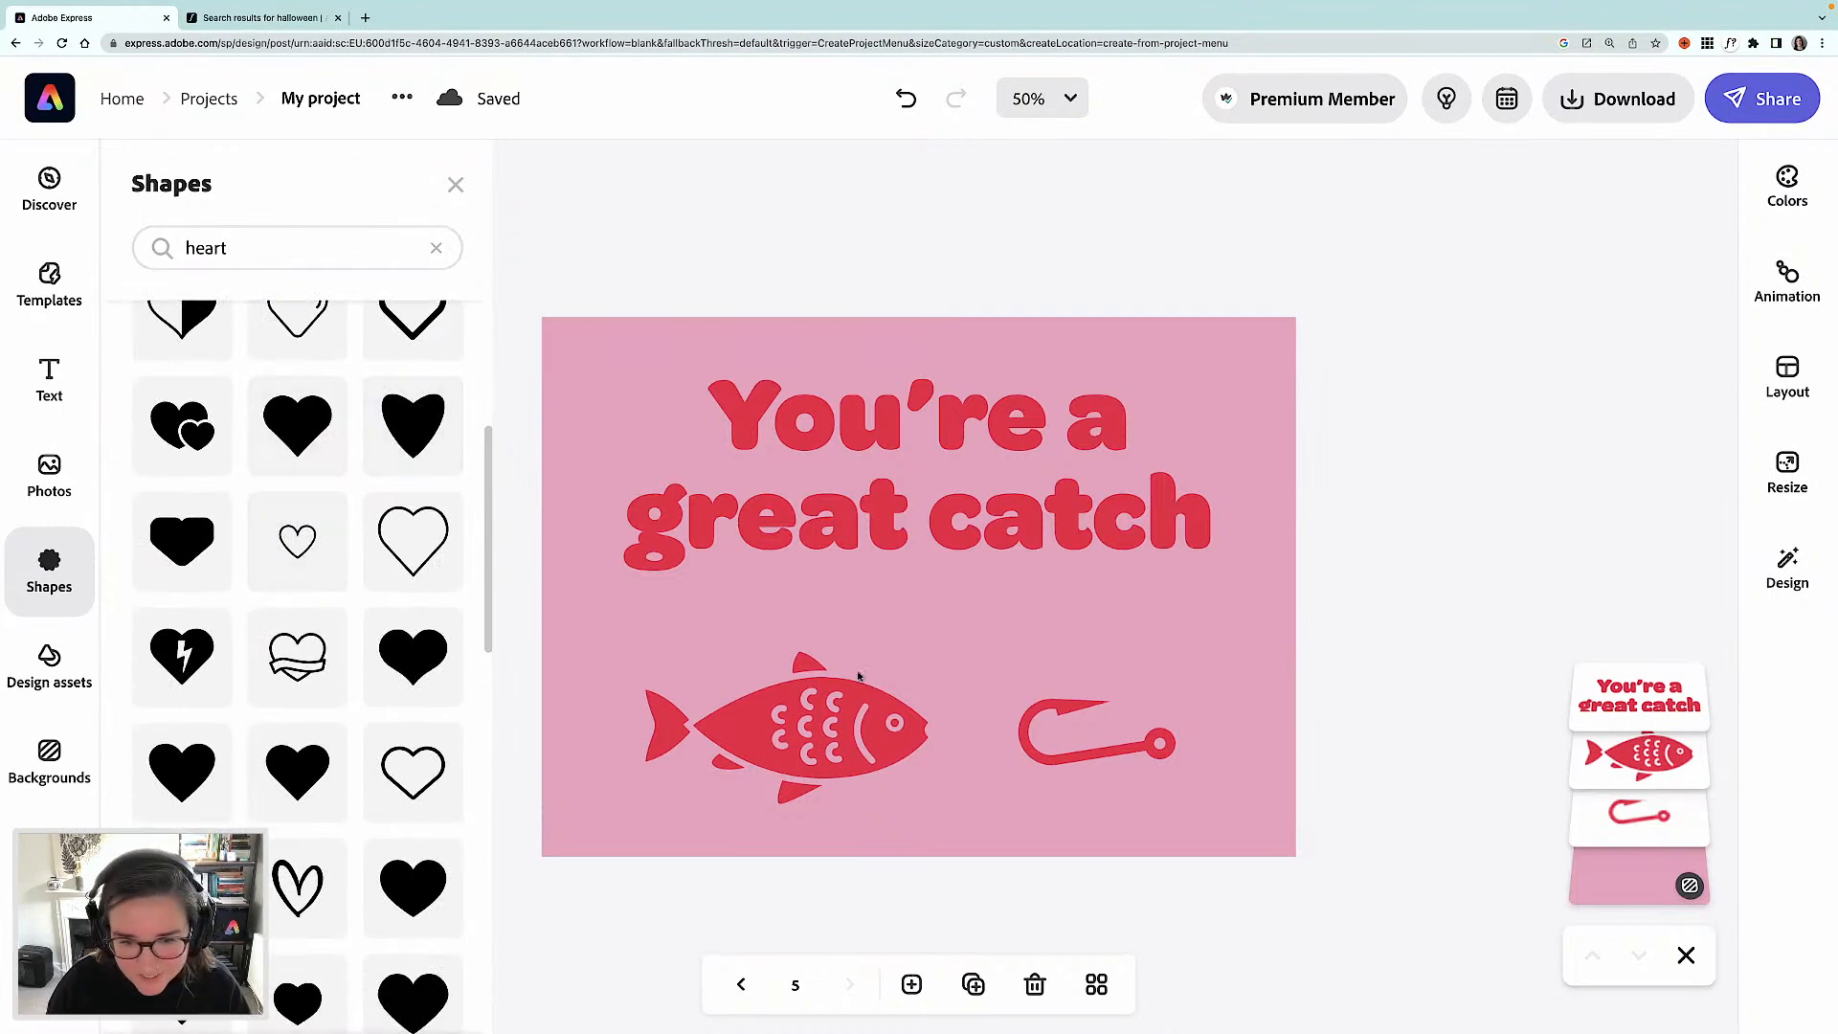
pyautogui.click(916, 681)
# - Place the small heart between the fish and the hook and shift the fish left to make room
pyautogui.moveTo(1018, 570); pyautogui.dragTo(965, 746)
pyautogui.moveTo(835, 741); pyautogui.dragTo(811, 741)
pyautogui.moveTo(984, 731); pyautogui.dragTo(970, 732)
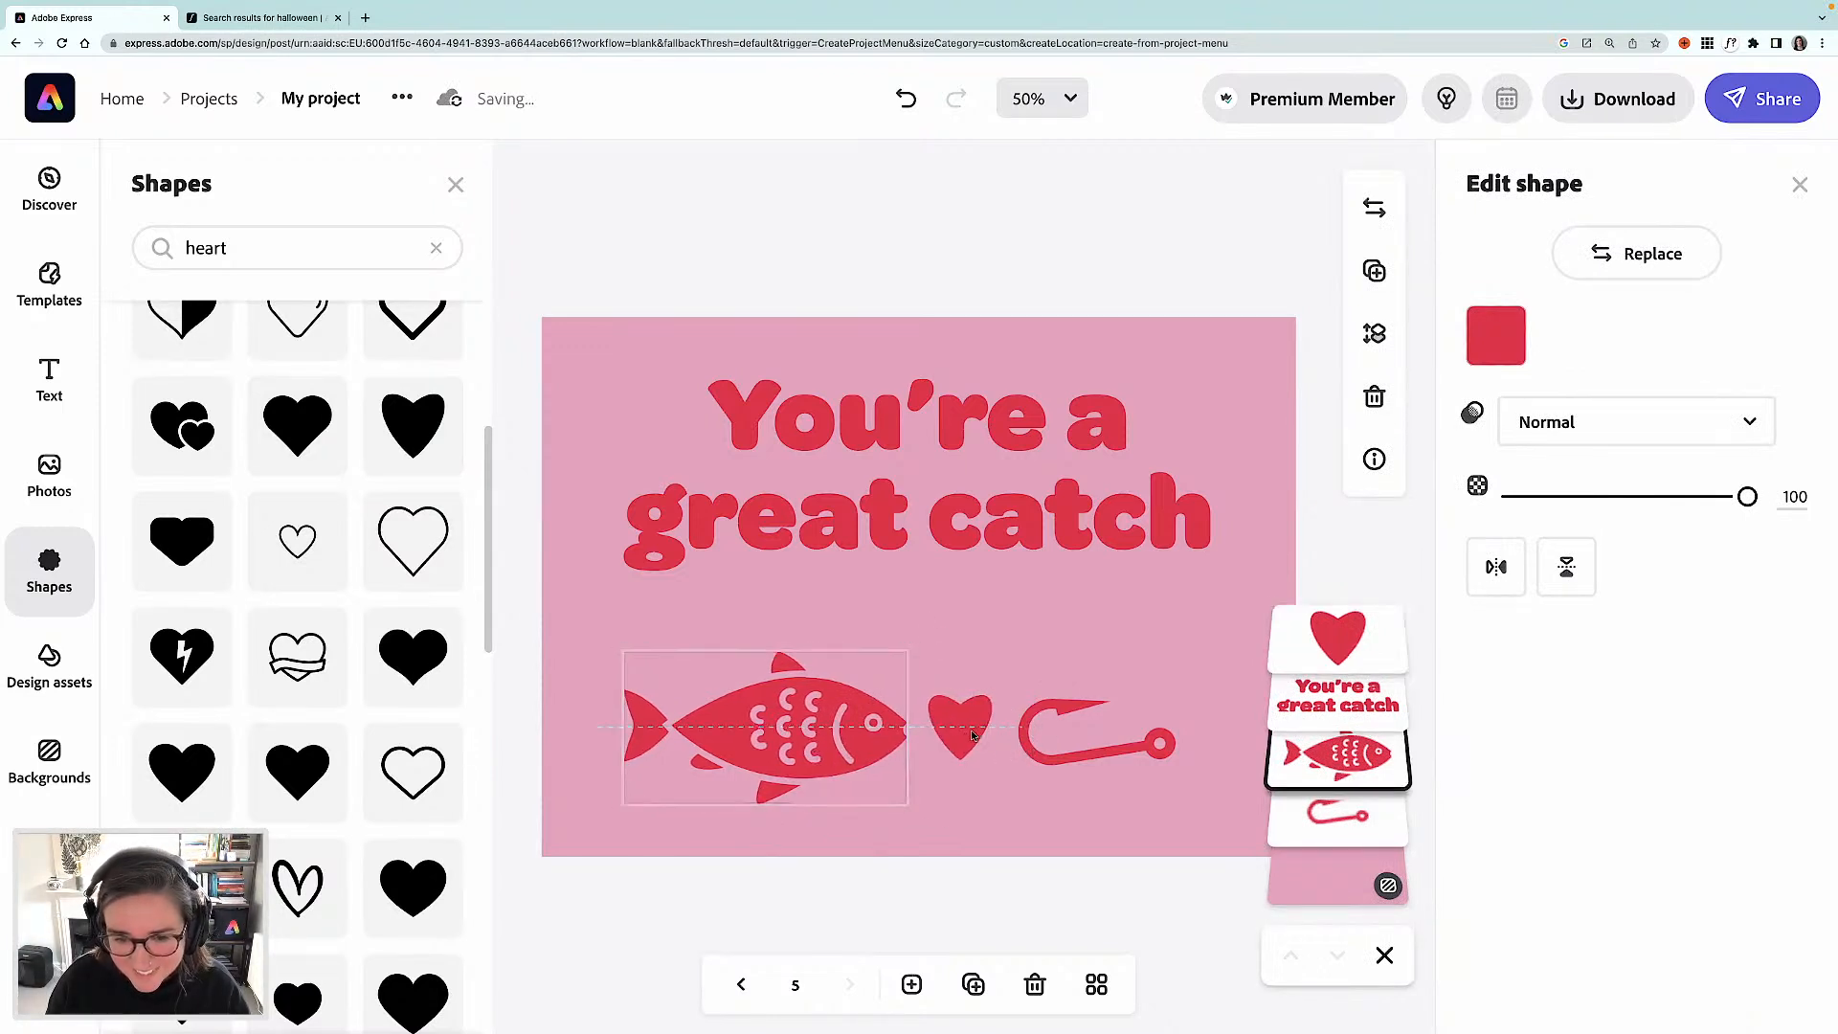
# - Try recolouring the fish white, undo it, and reset the fish to the red sampled from the headline text
pyautogui.click(1485, 346)
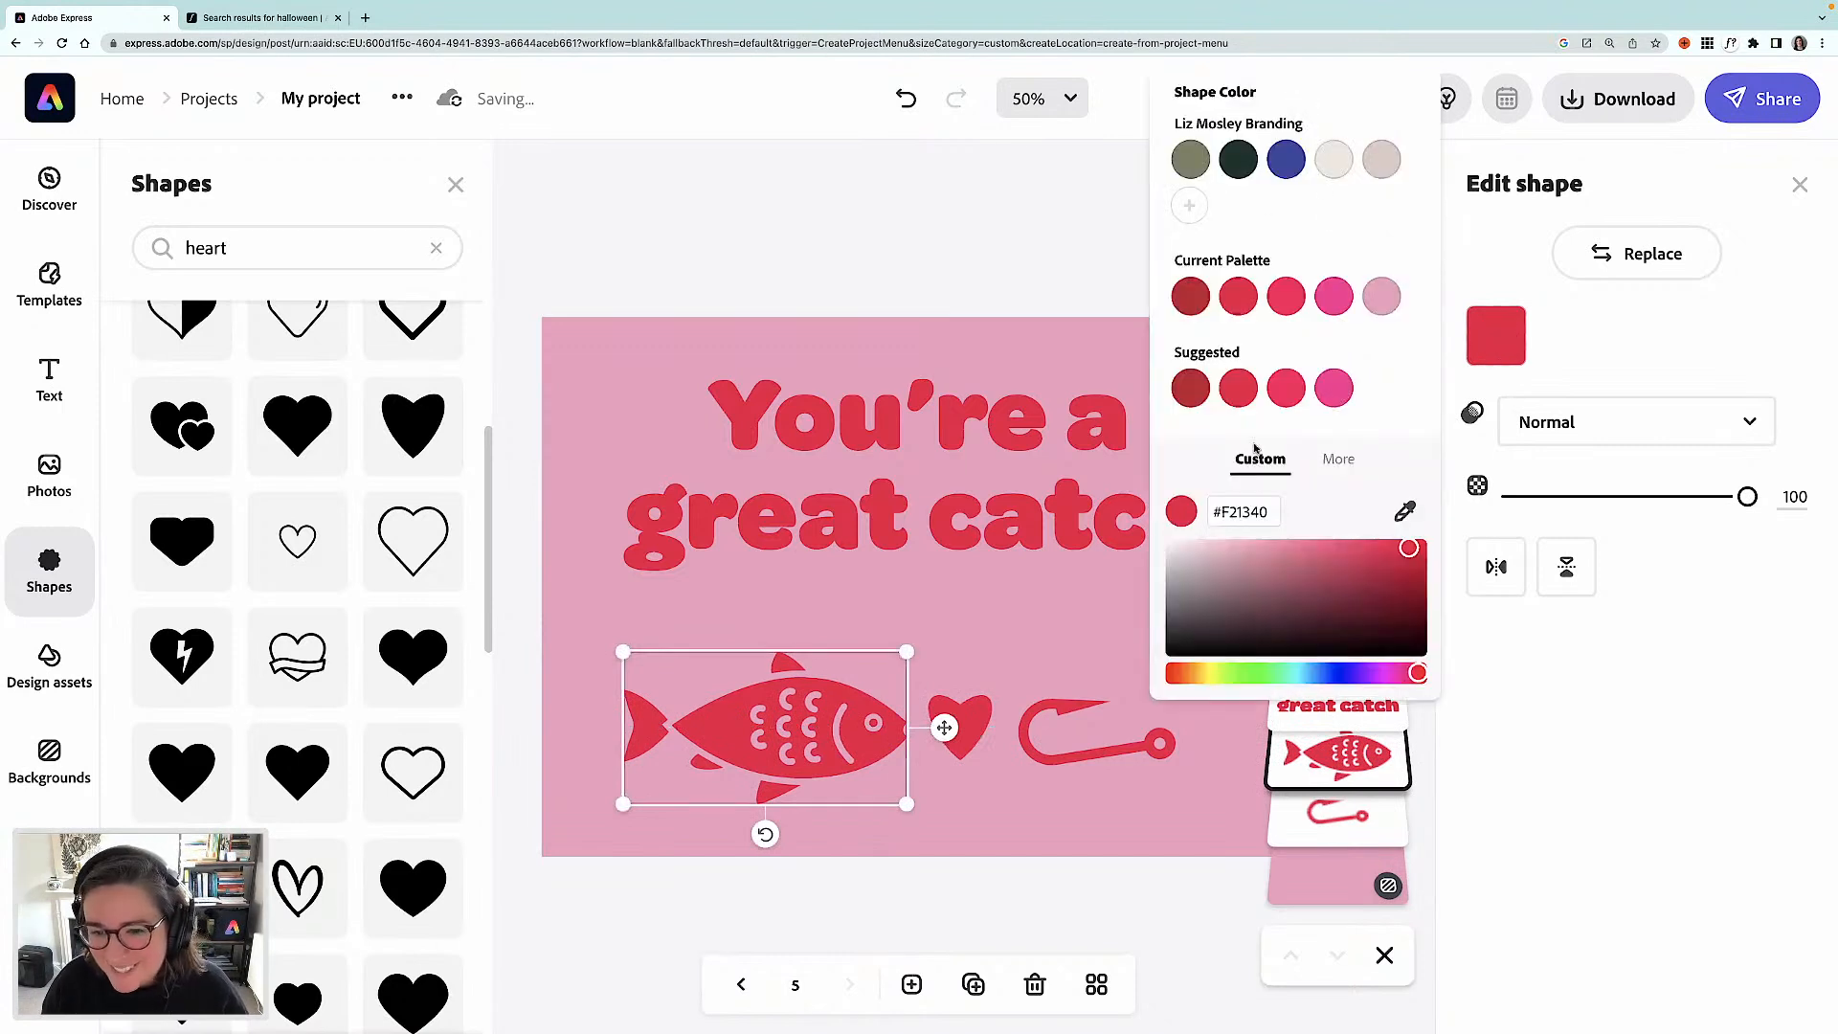
pyautogui.moveTo(1193, 558); pyautogui.dragTo(1162, 536)
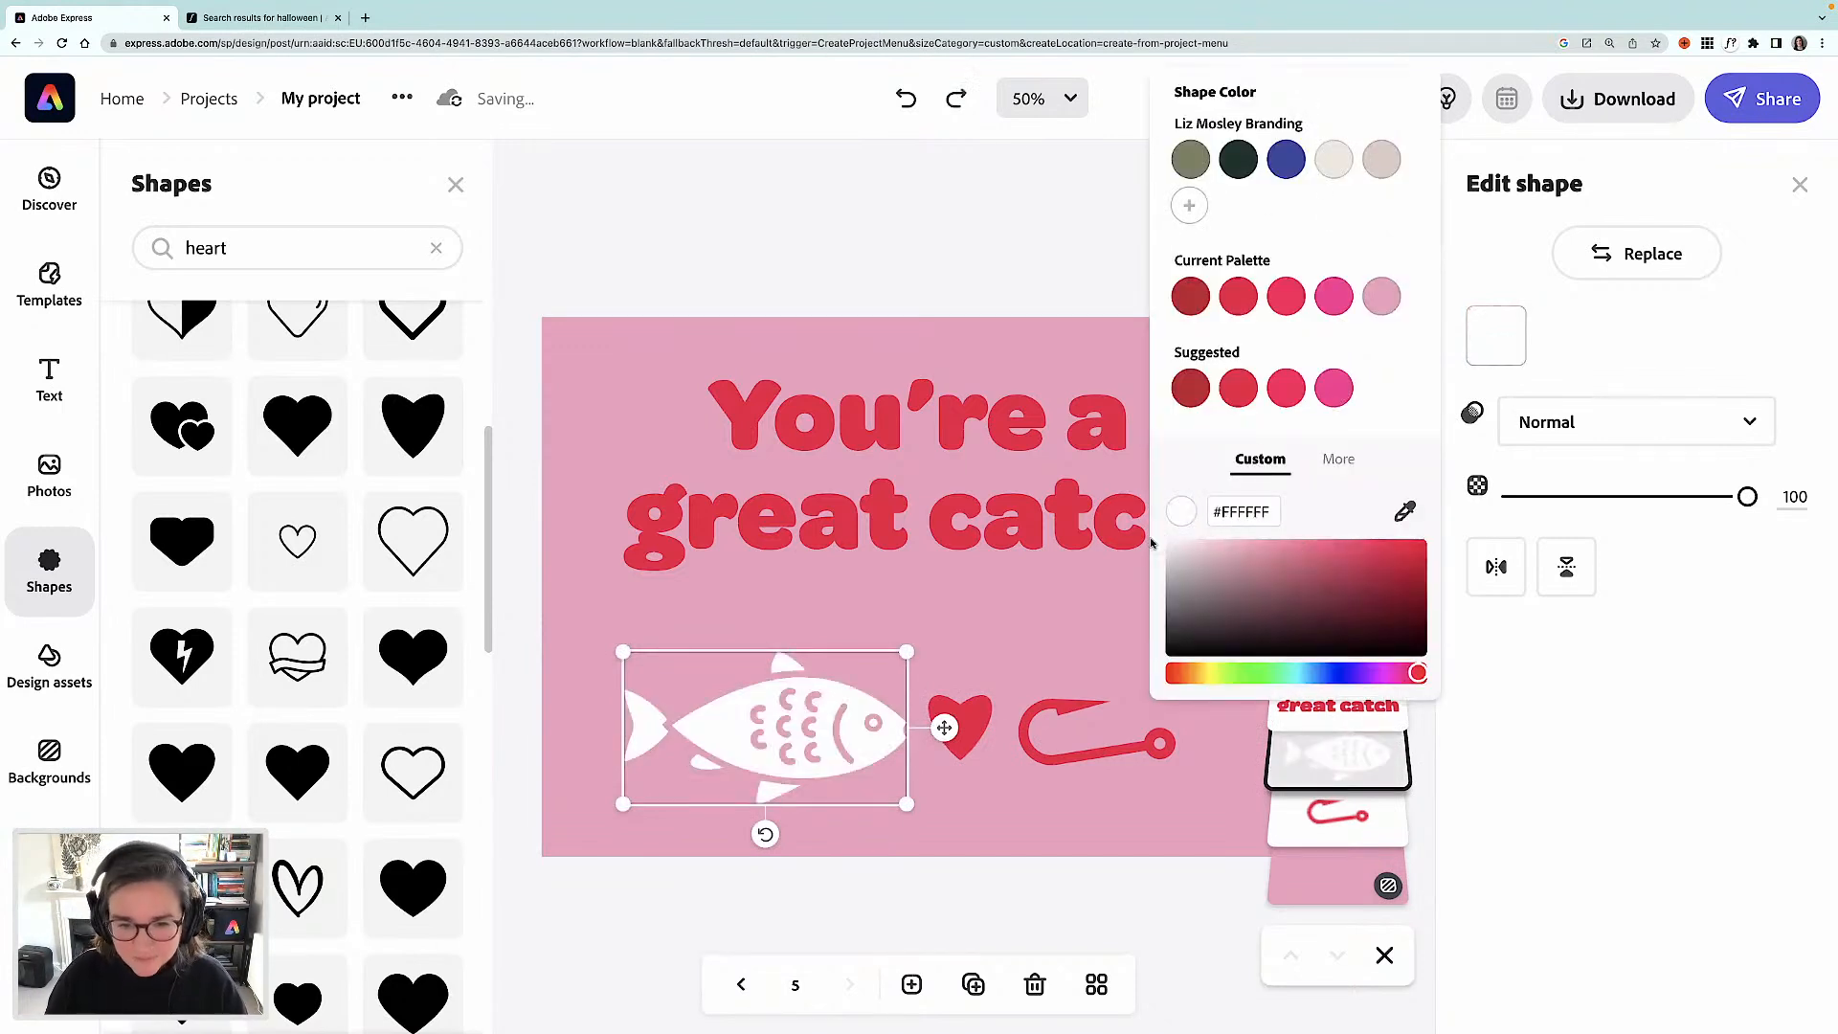
pyautogui.hotkey('ctrl', 'z')
pyautogui.hotkey('ctrl', 'z')
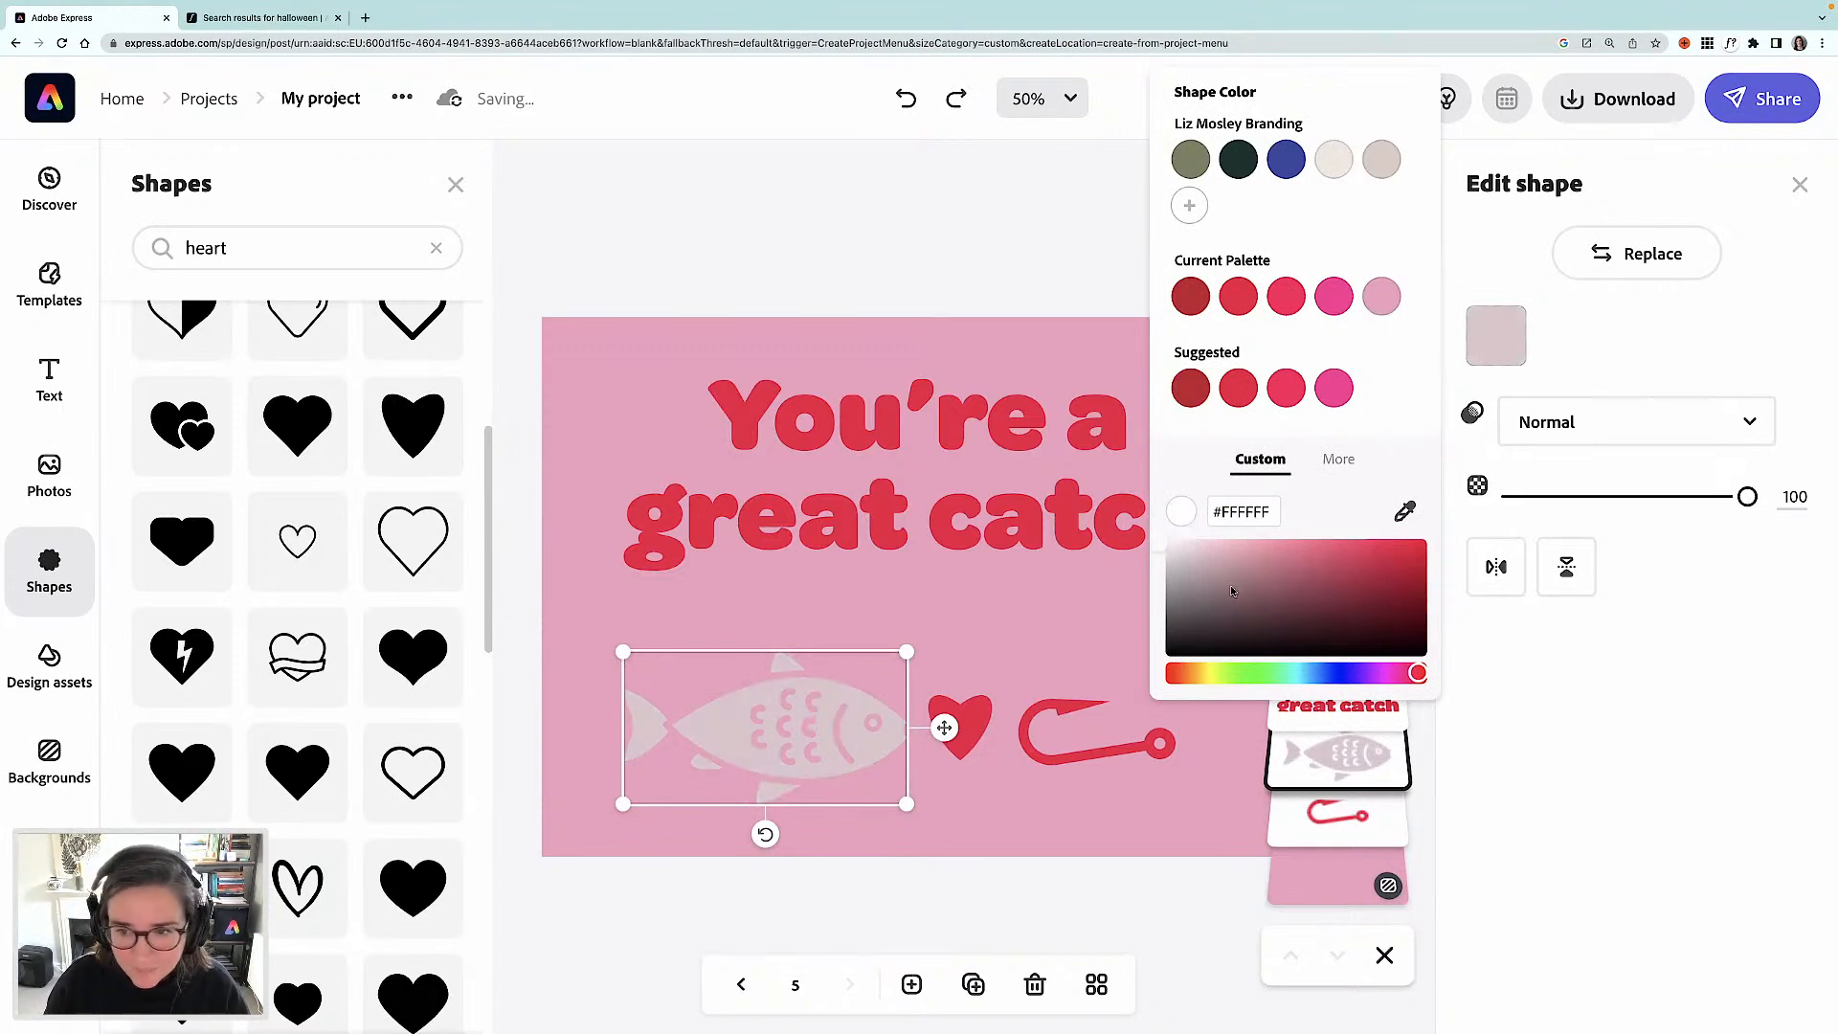
pyautogui.click(1403, 515)
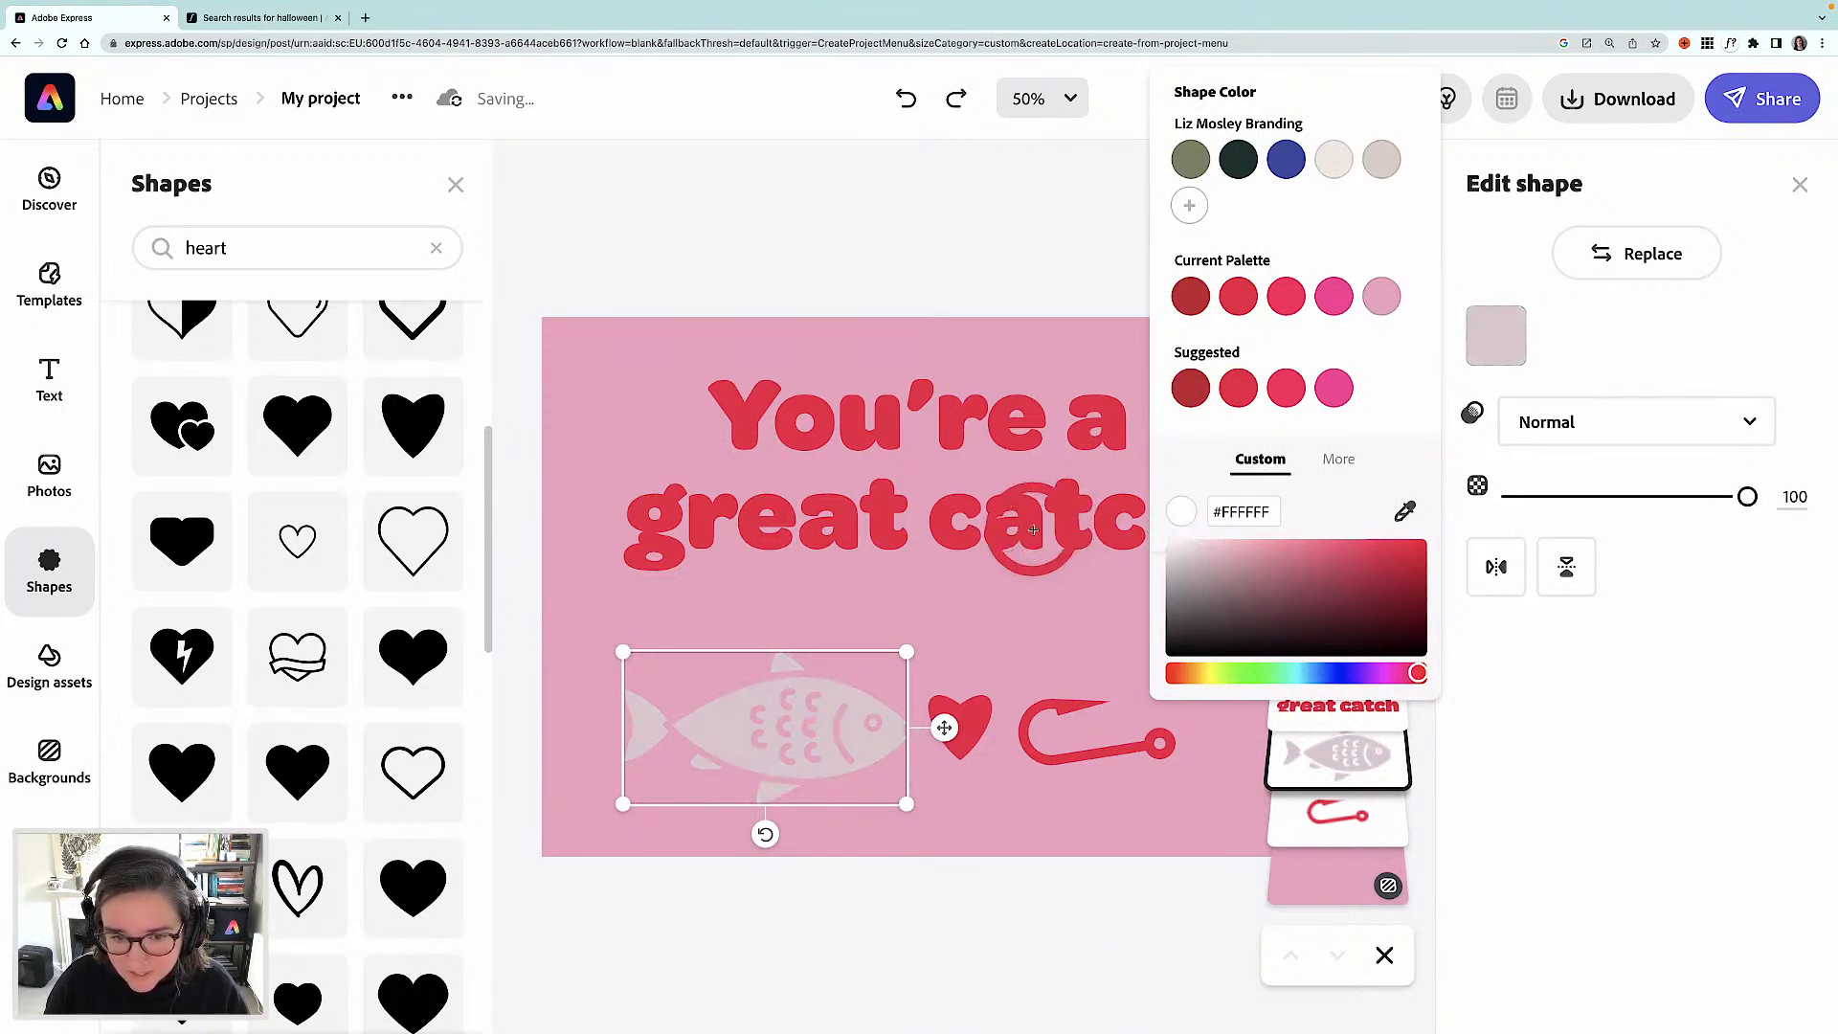
pyautogui.click(1022, 528)
pyautogui.click(1016, 882)
# - Recolour the heart between the fish and the hook white
pyautogui.click(960, 727)
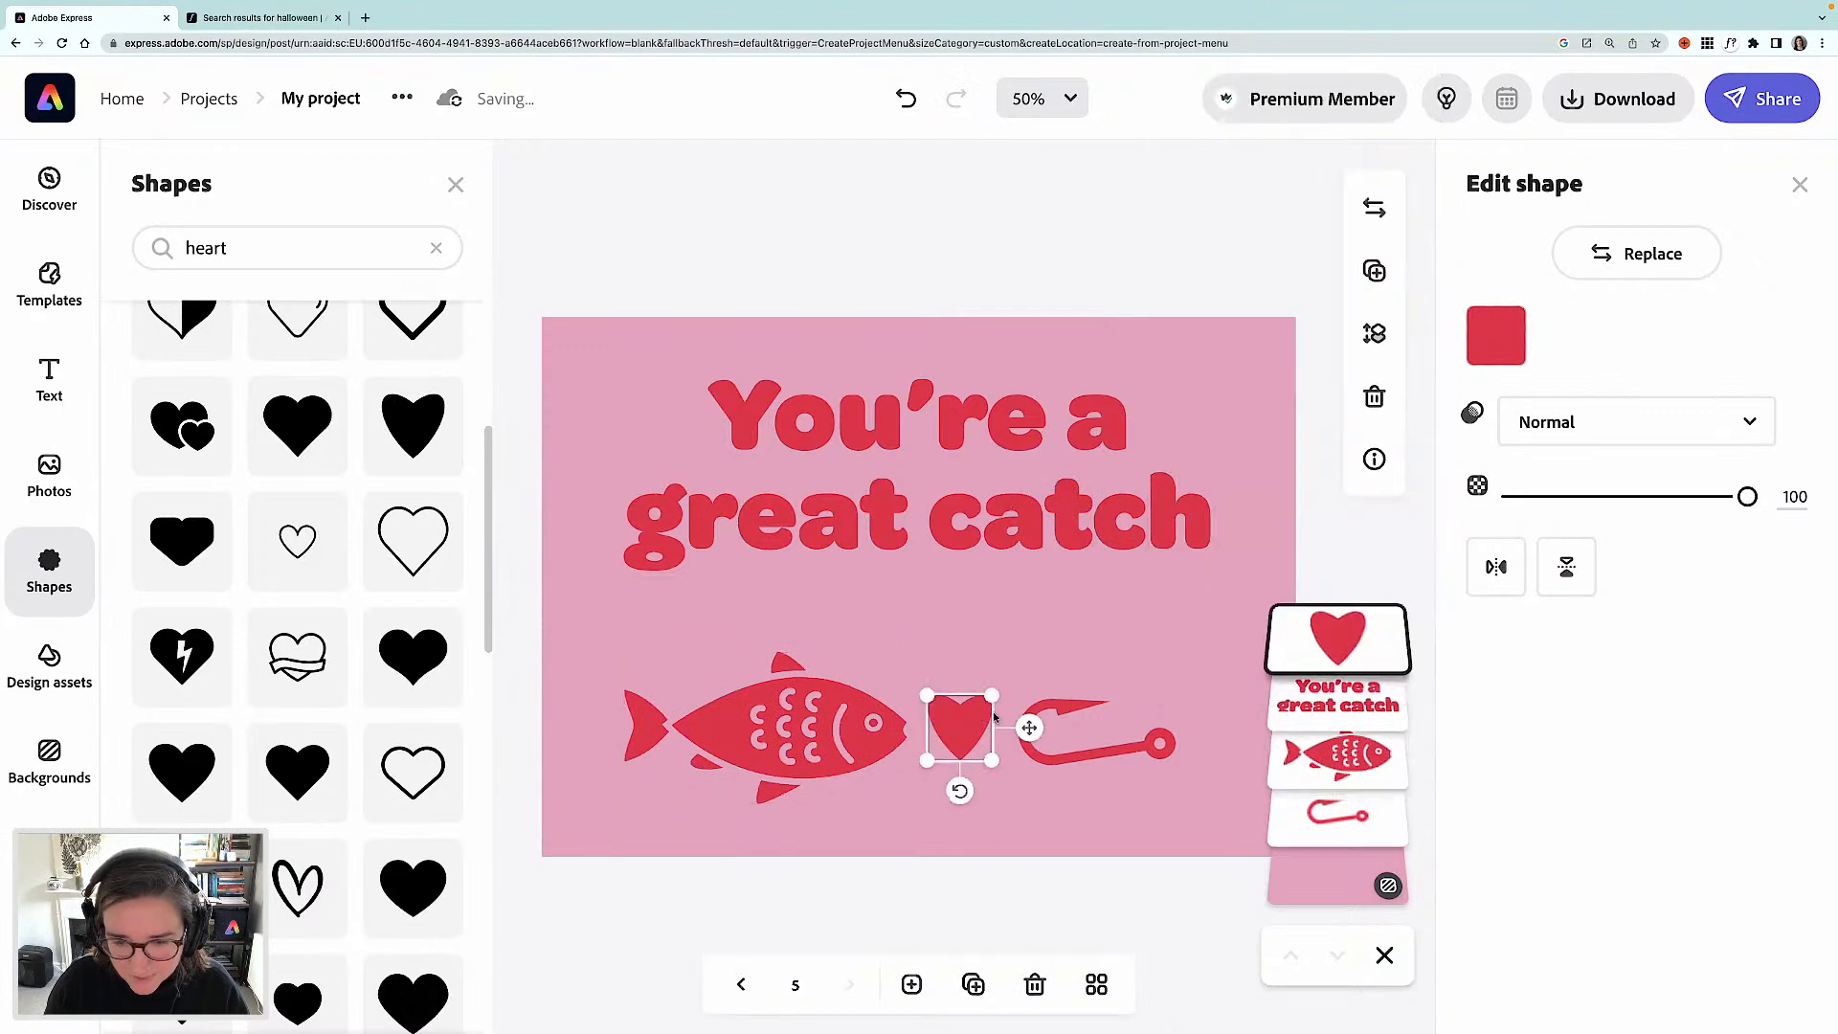
pyautogui.click(1489, 337)
pyautogui.moveTo(1195, 575); pyautogui.dragTo(1155, 522)
pyautogui.click(1022, 272)
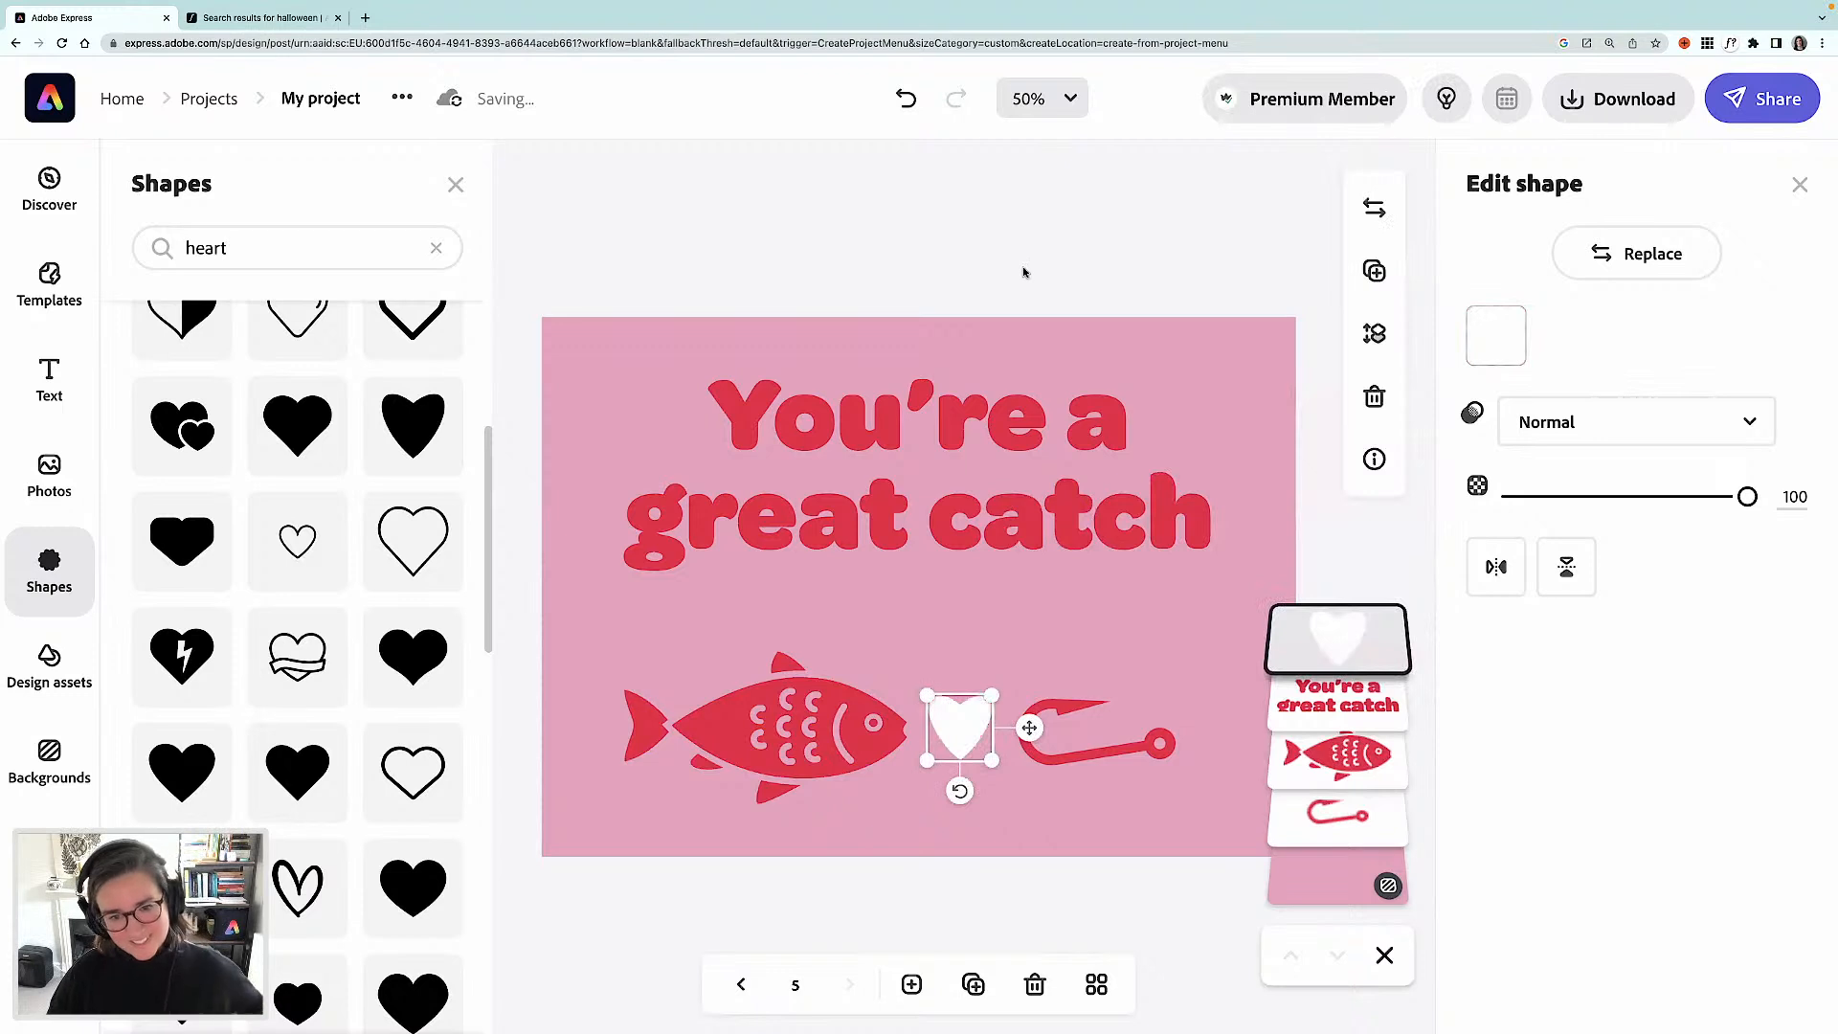
pyautogui.click(1027, 267)
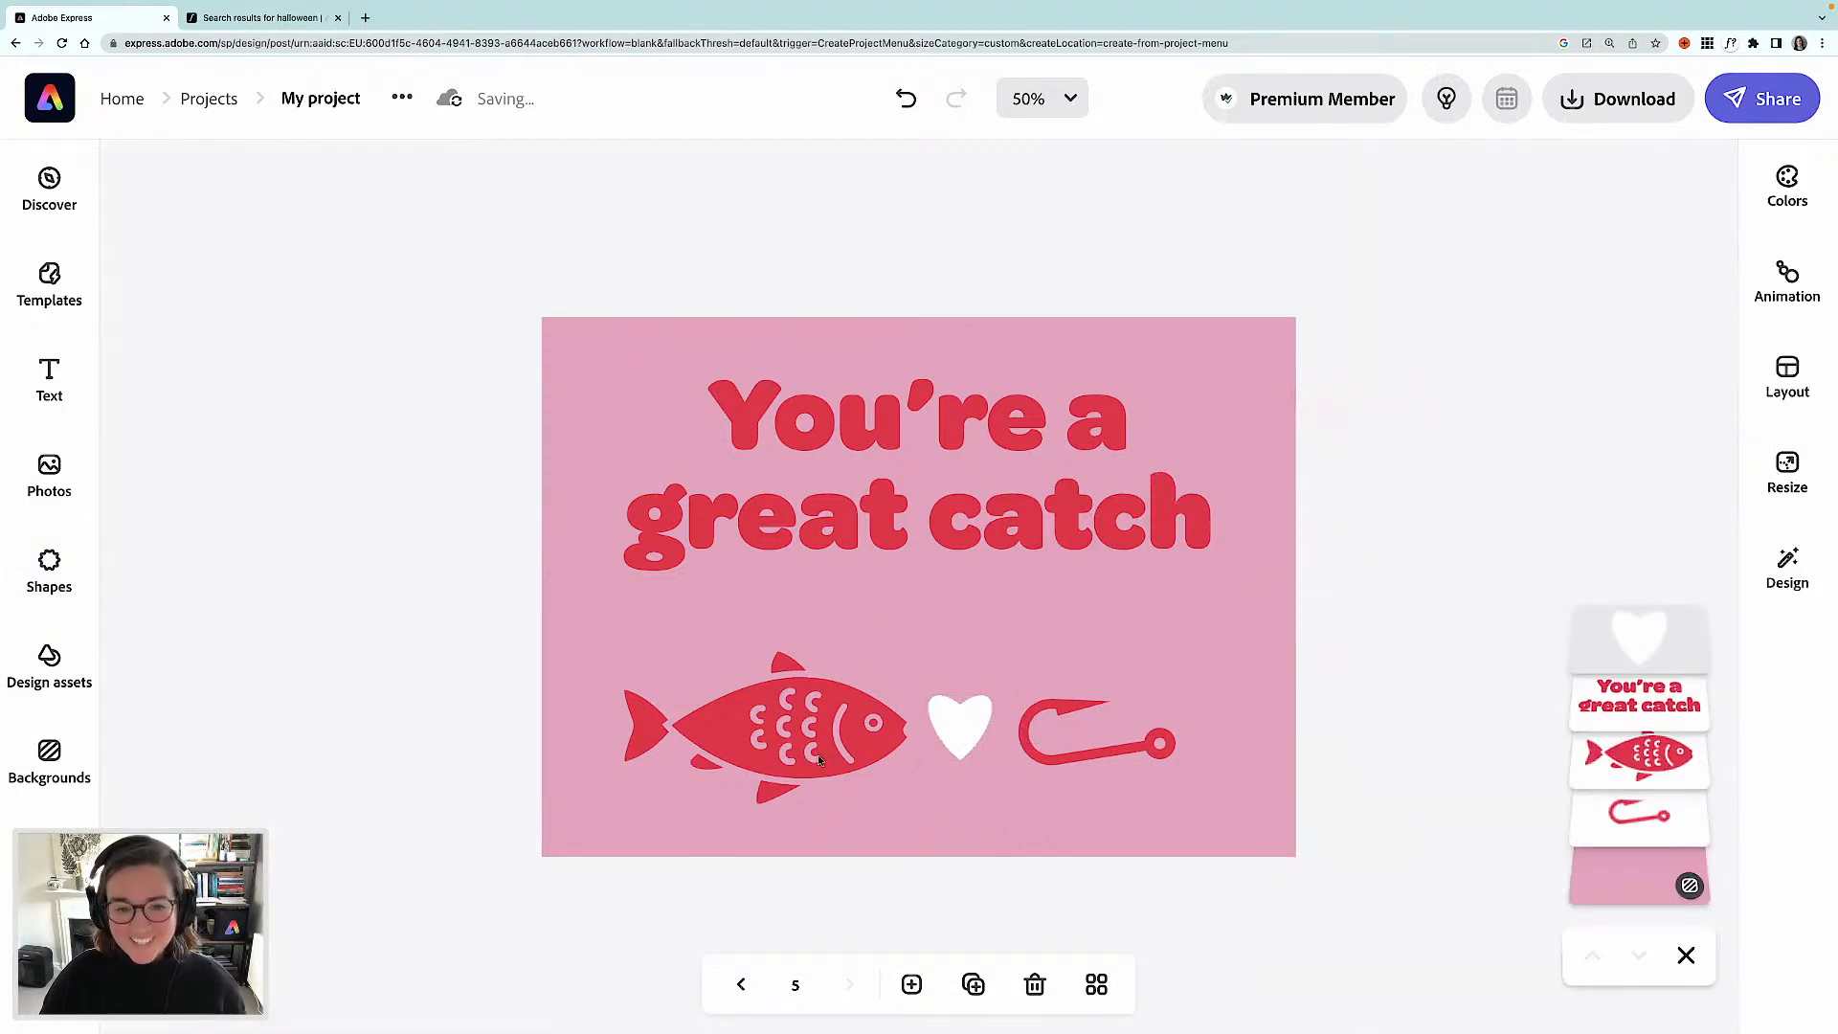
# - Nudge the fish slightly left, away from the white heart, keeping it level with the heart
pyautogui.click(819, 760)
pyautogui.moveTo(821, 738); pyautogui.dragTo(811, 738)
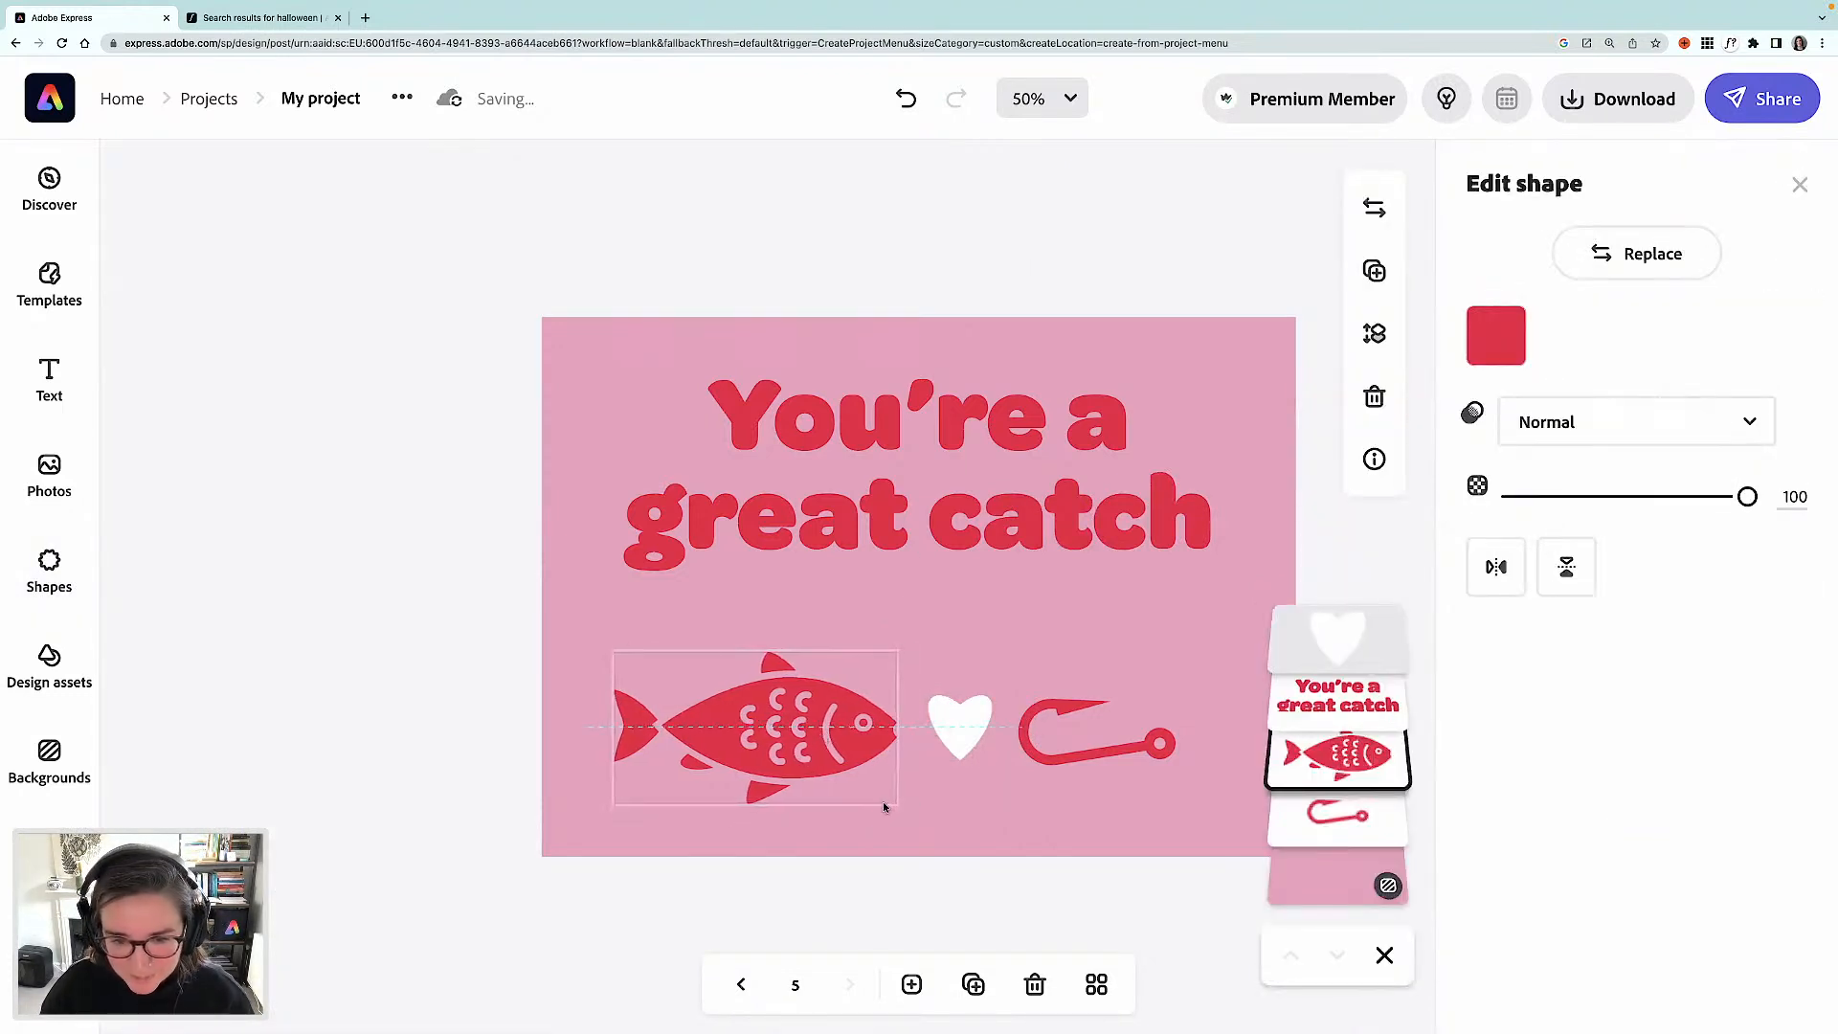
pyautogui.click(1041, 899)
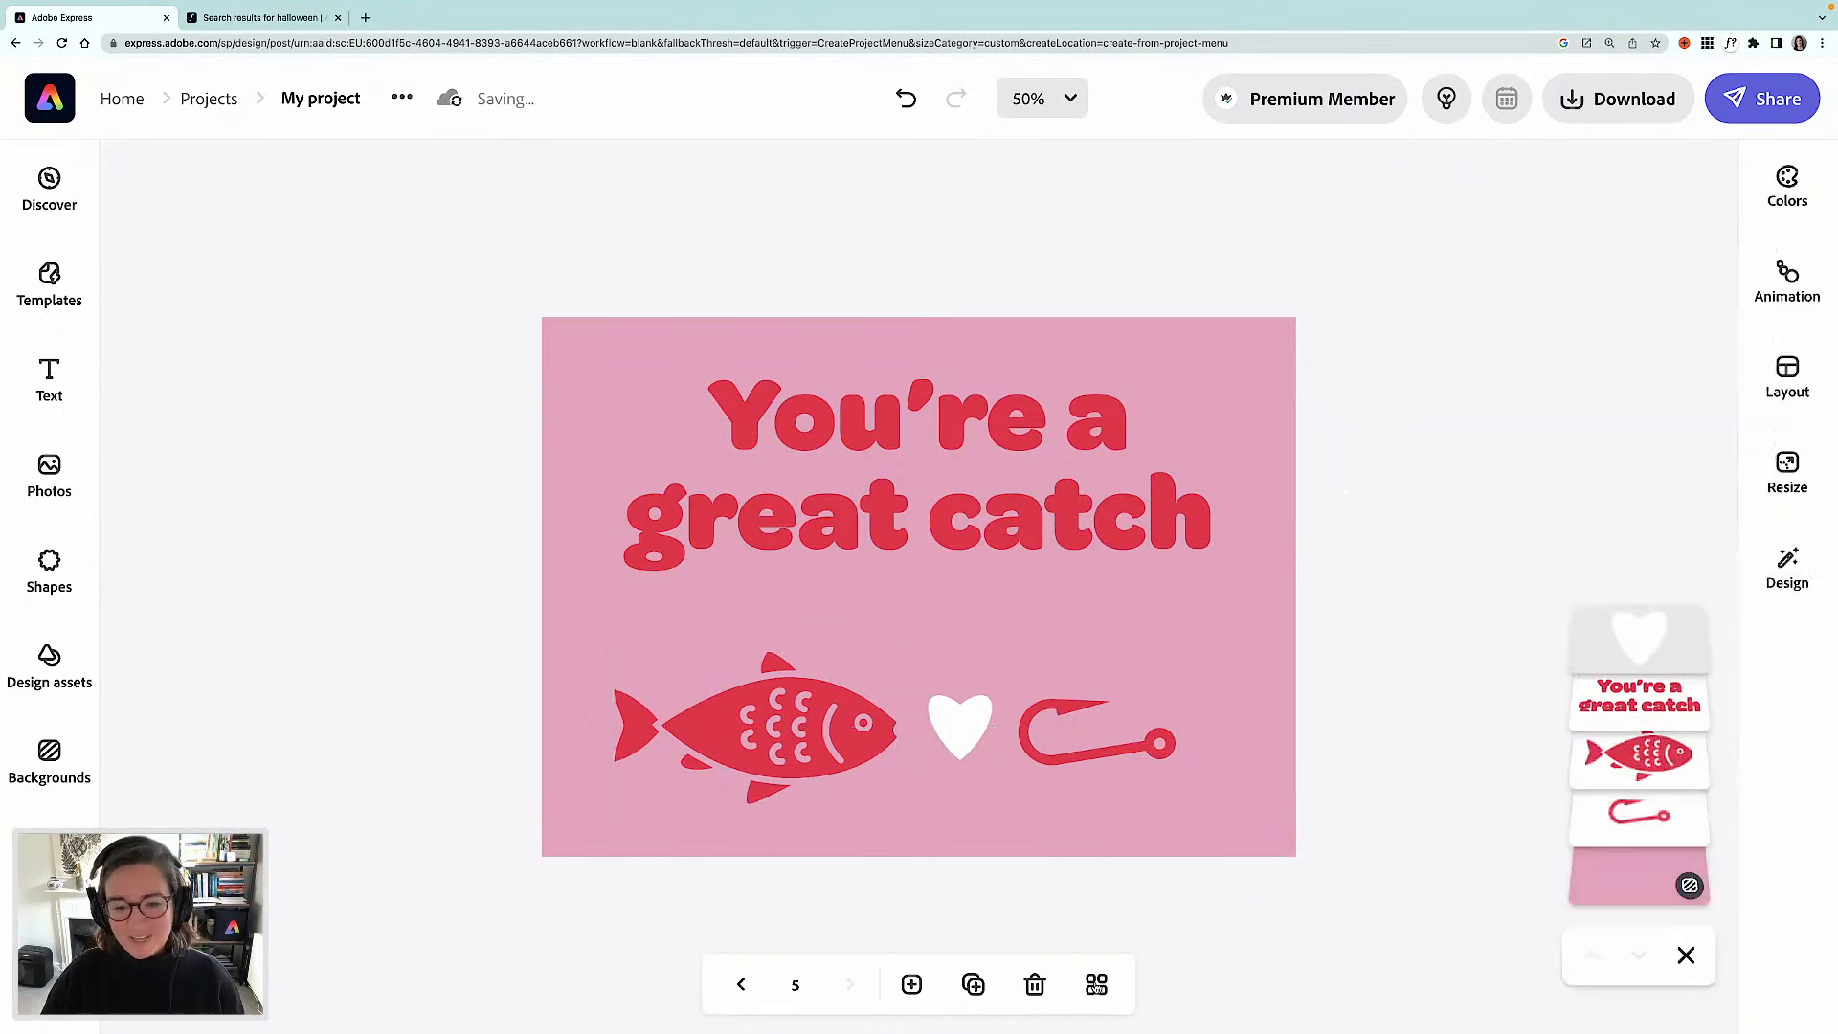
# - Add a blank page of the same size after the "You're a great catch" page and open it for editing
pyautogui.click(1096, 984)
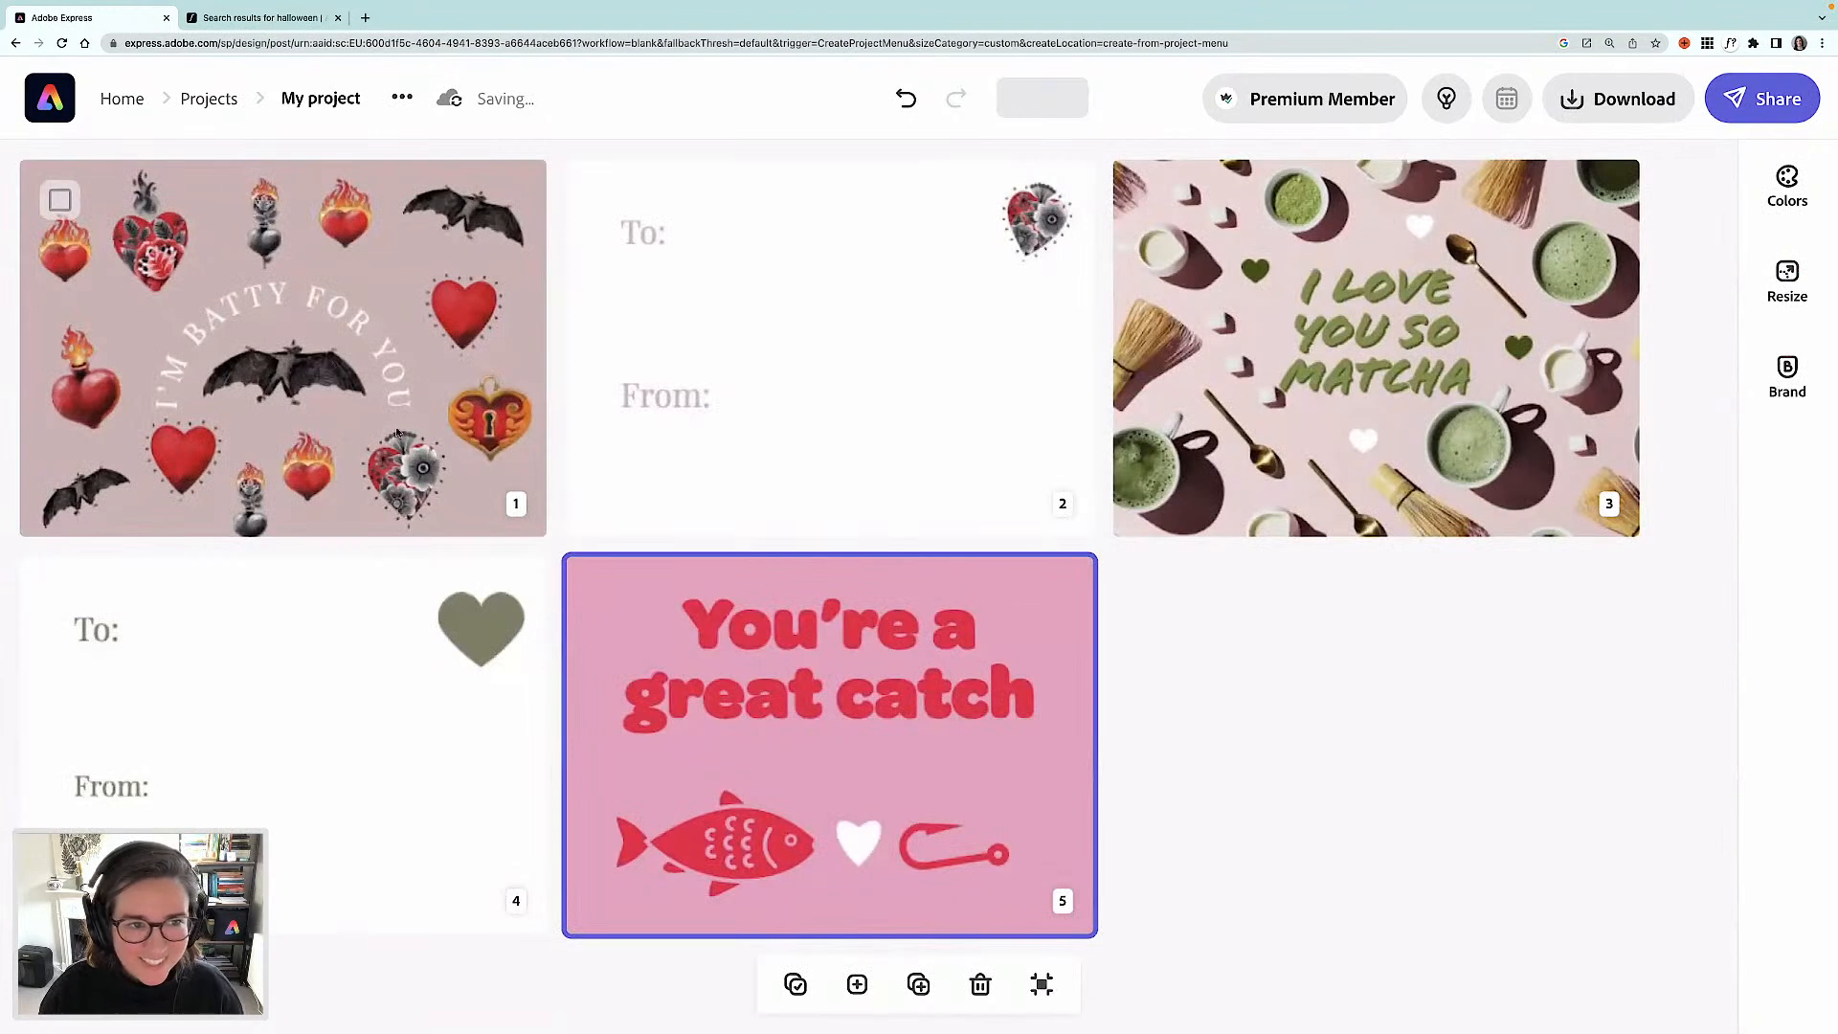
pyautogui.moveTo(1198, 298)
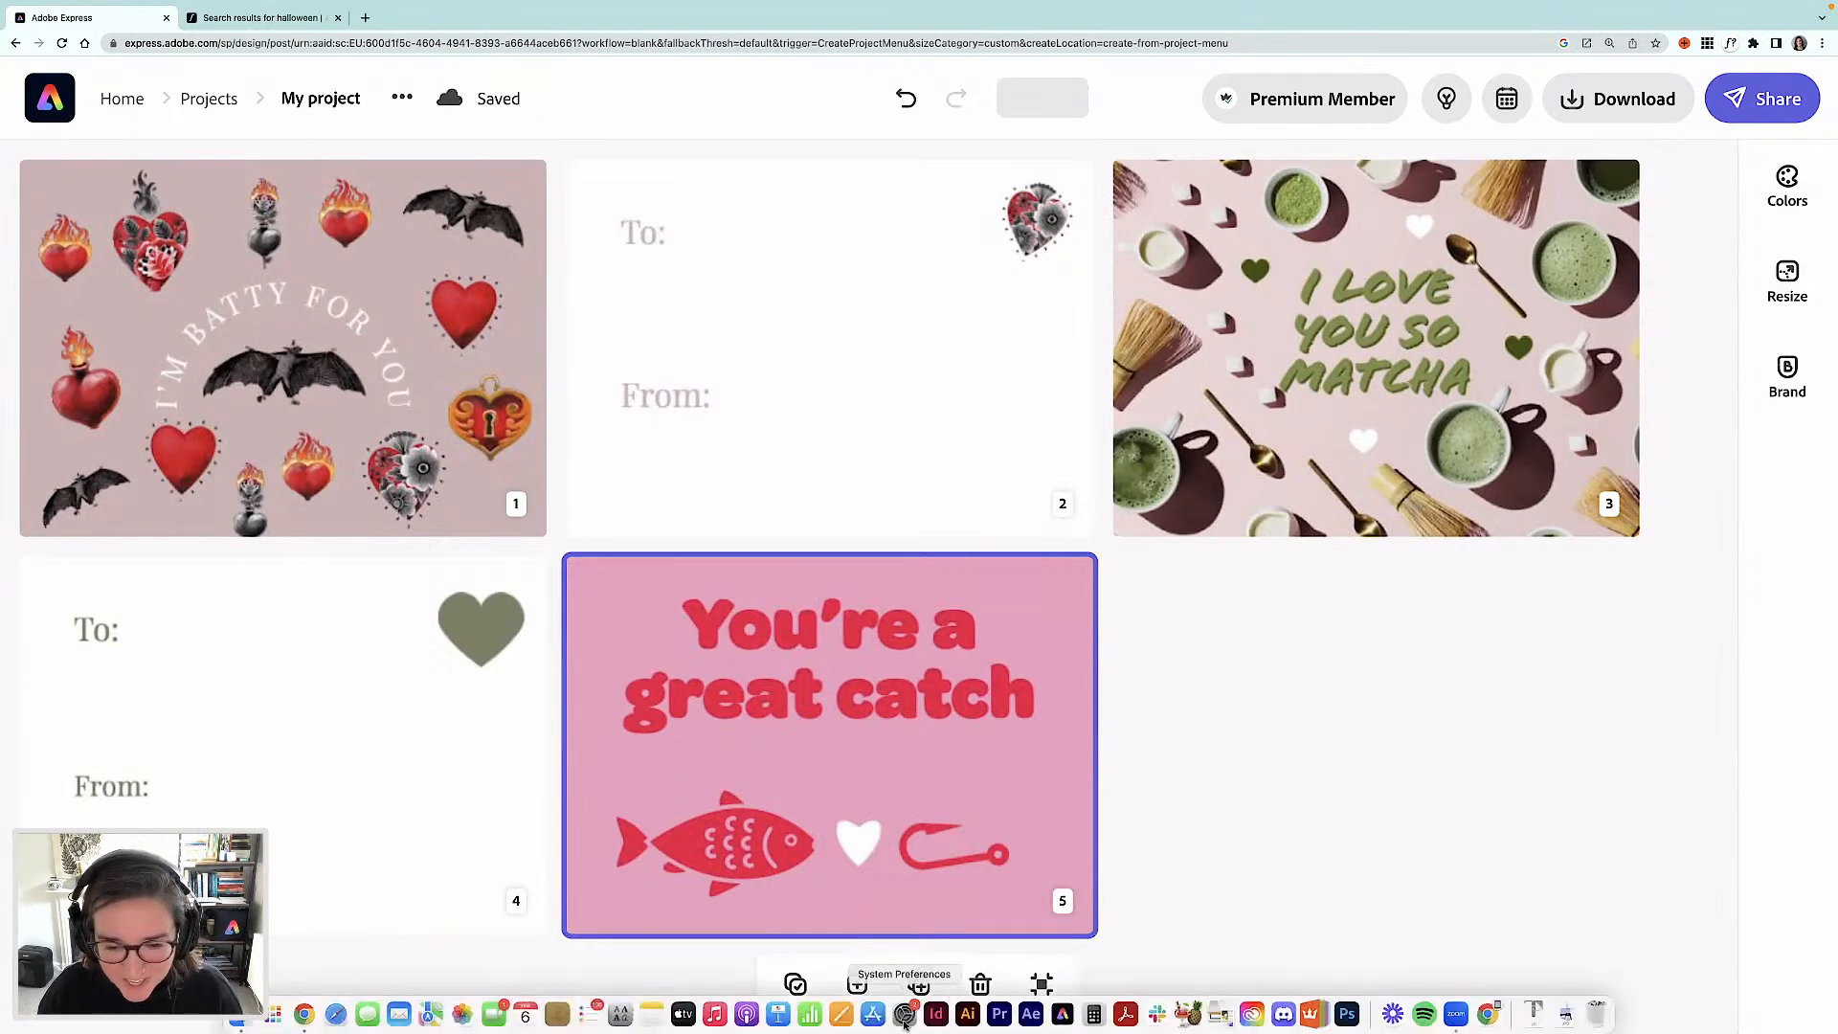
pyautogui.click(859, 987)
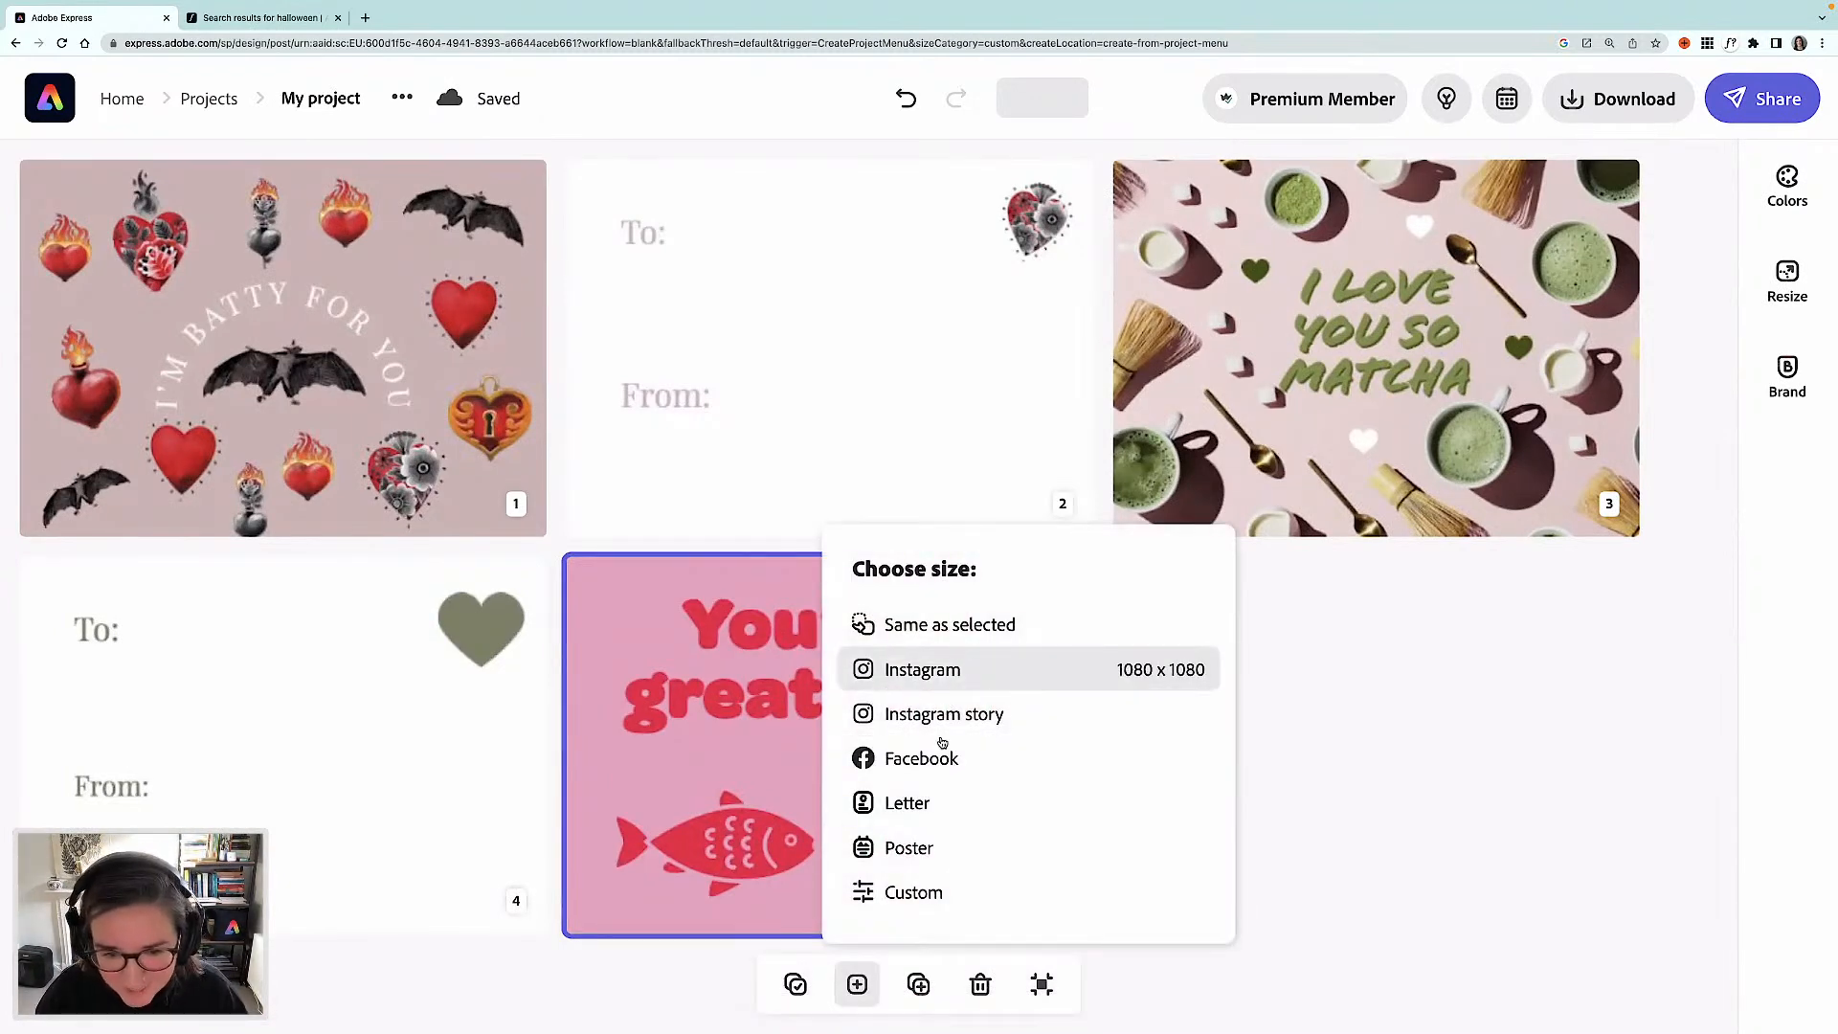
pyautogui.click(953, 624)
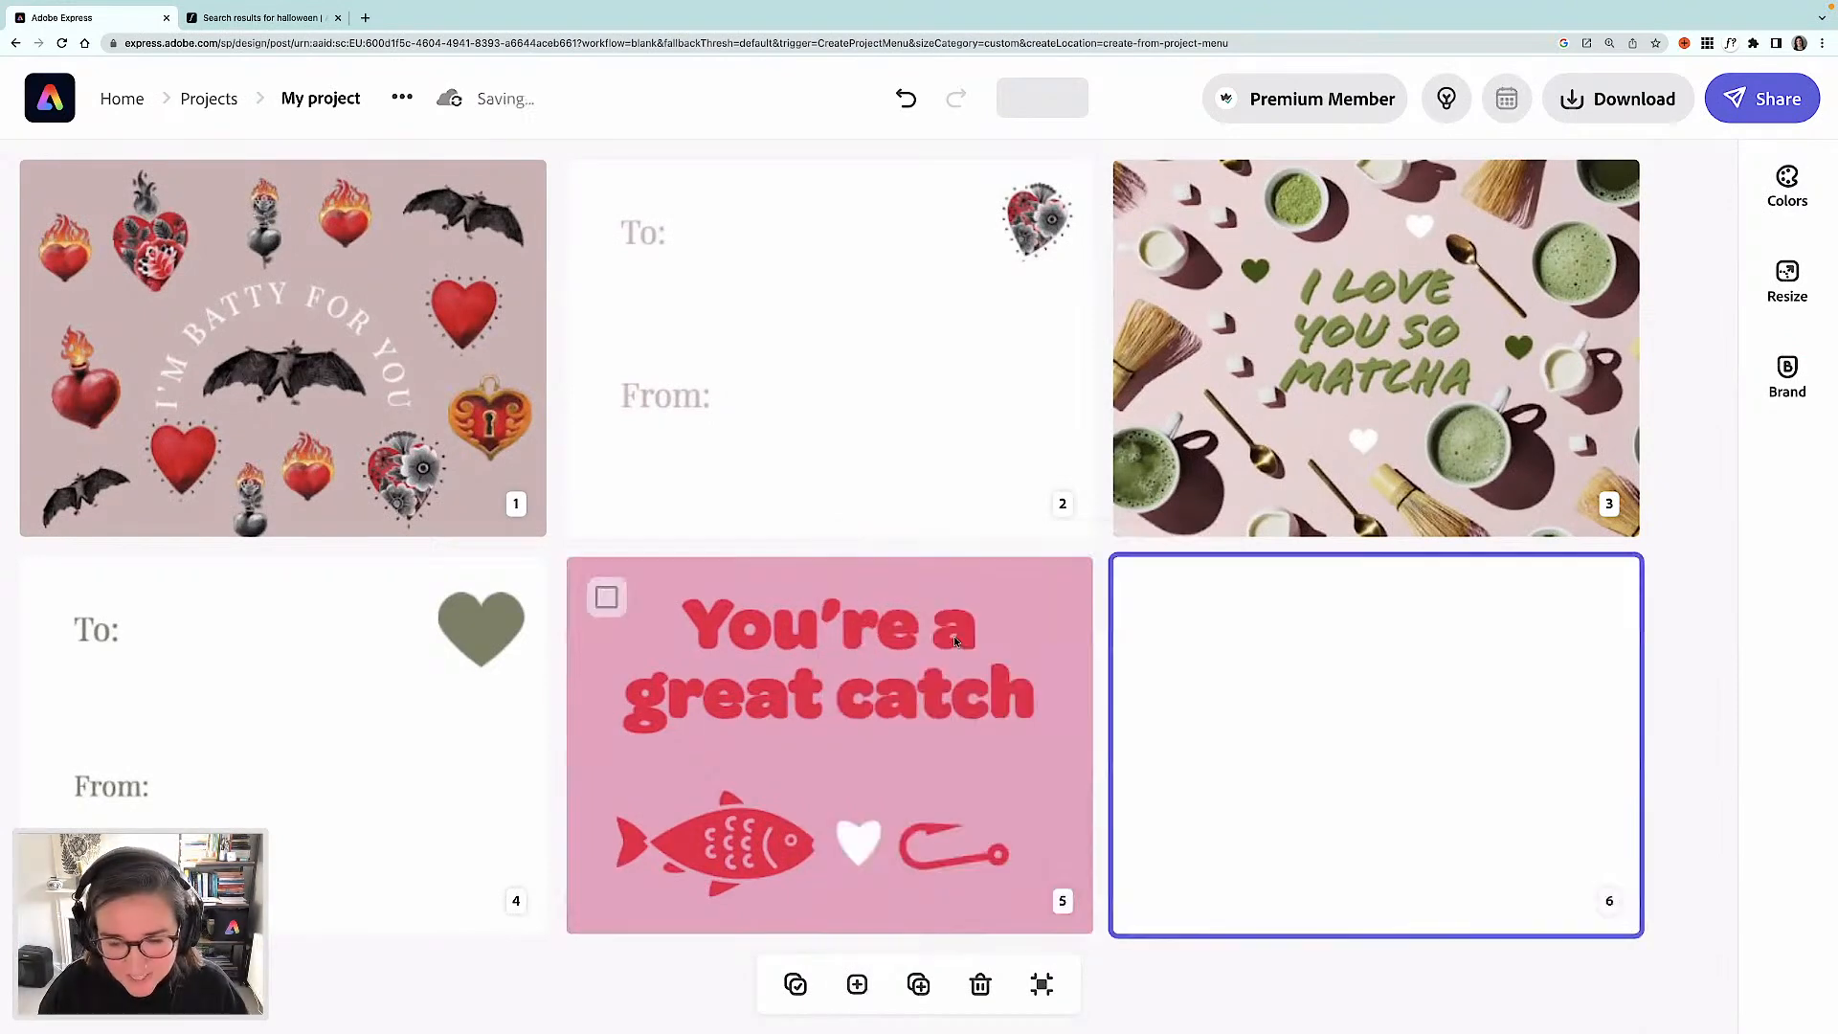
pyautogui.doubleClick(1202, 687)
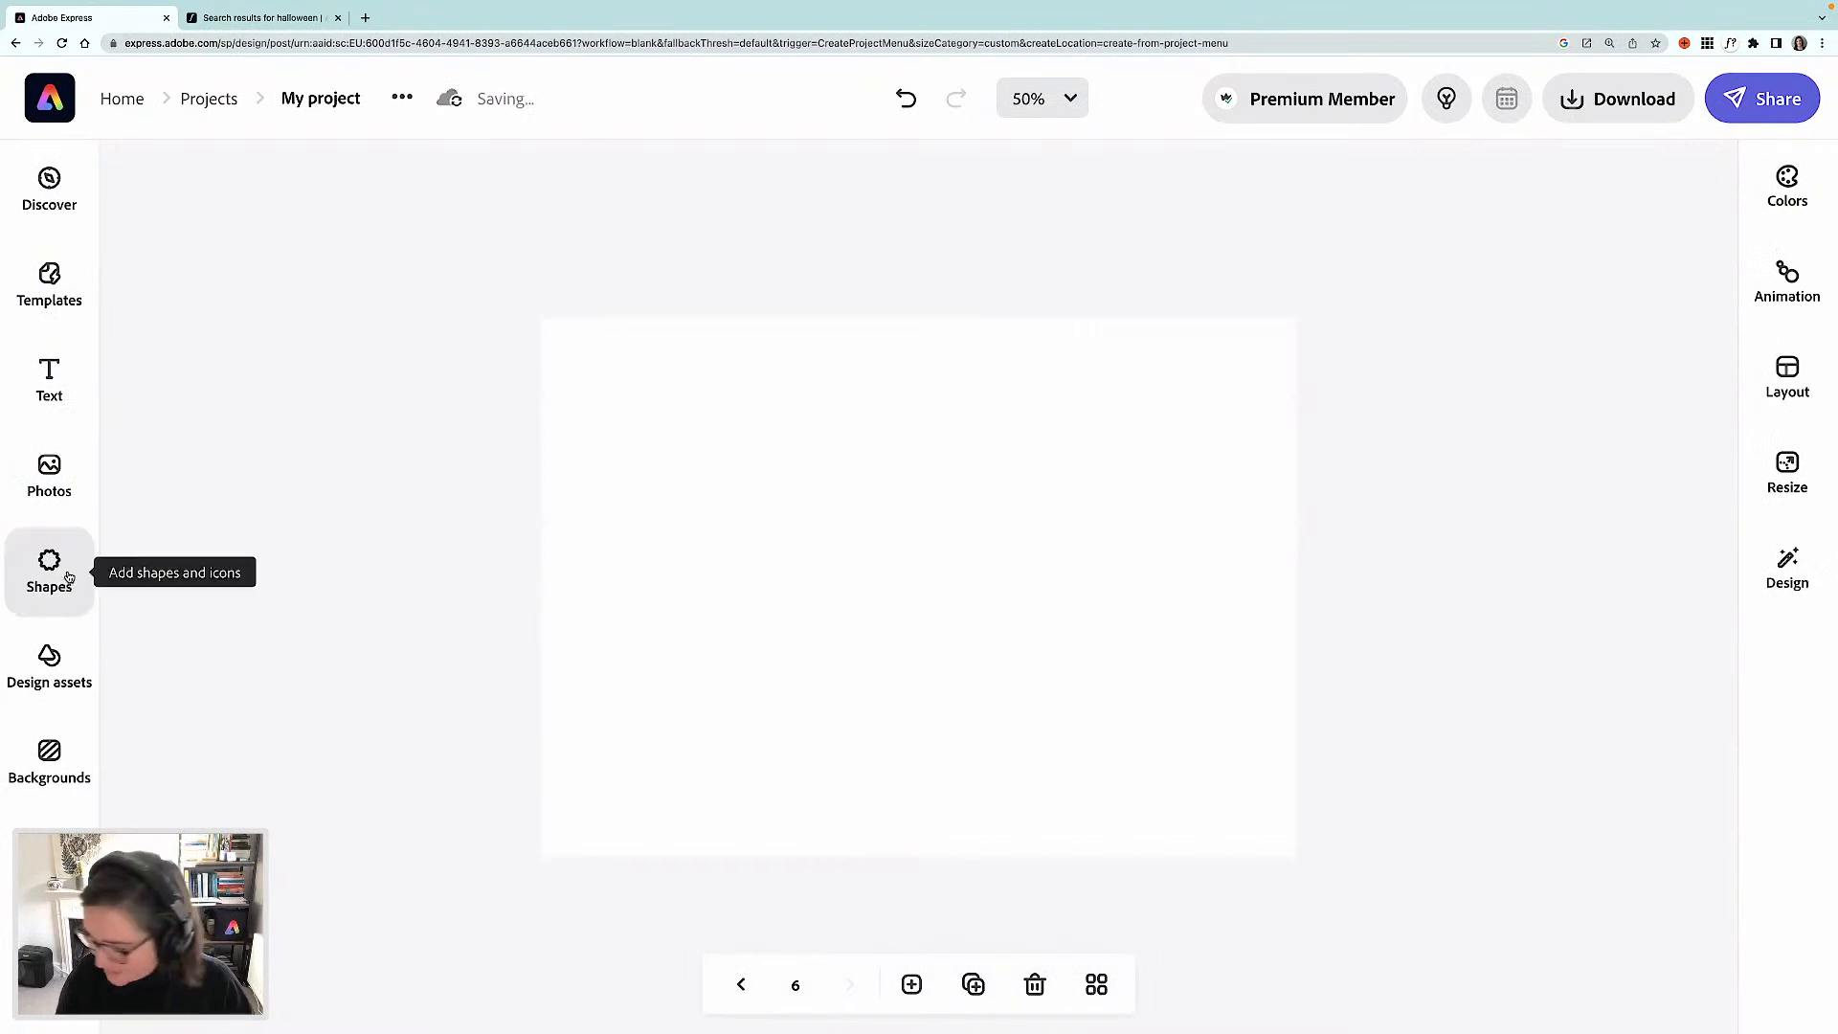
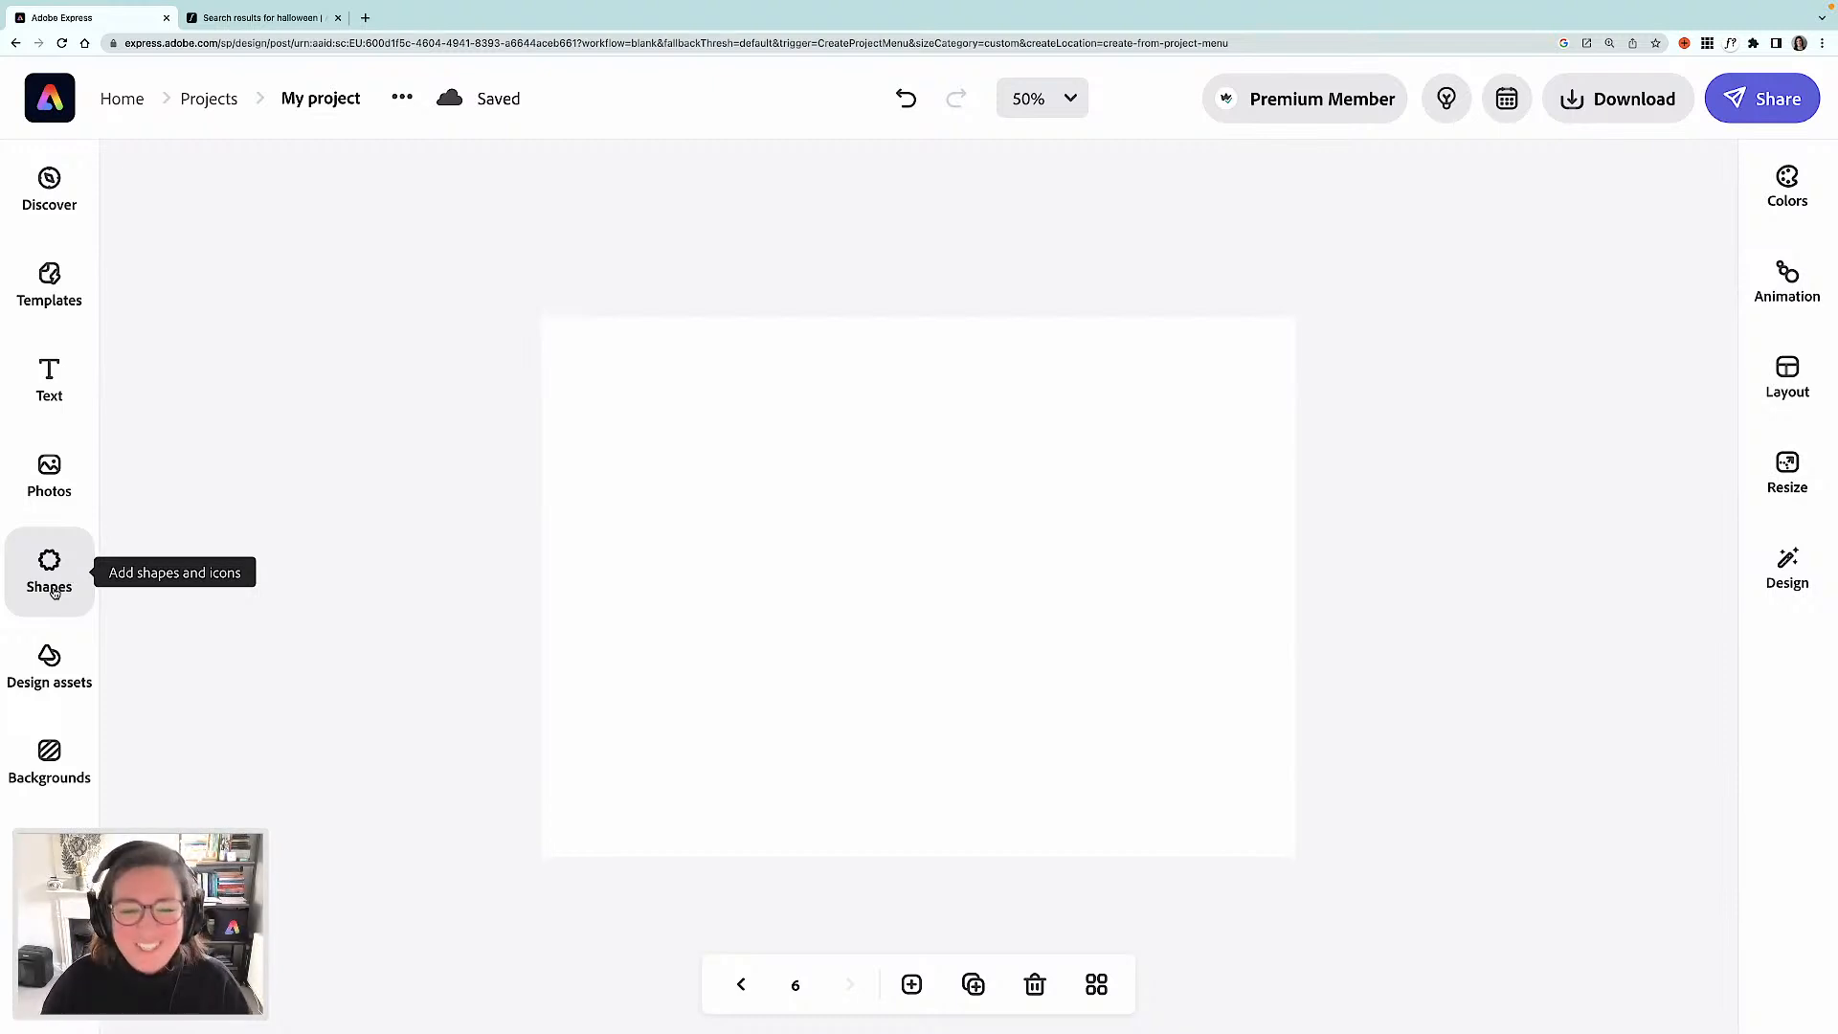
# - Search the design assets for "pizza" and add the neon pizza slice to the blank page
pyautogui.click(933, 642)
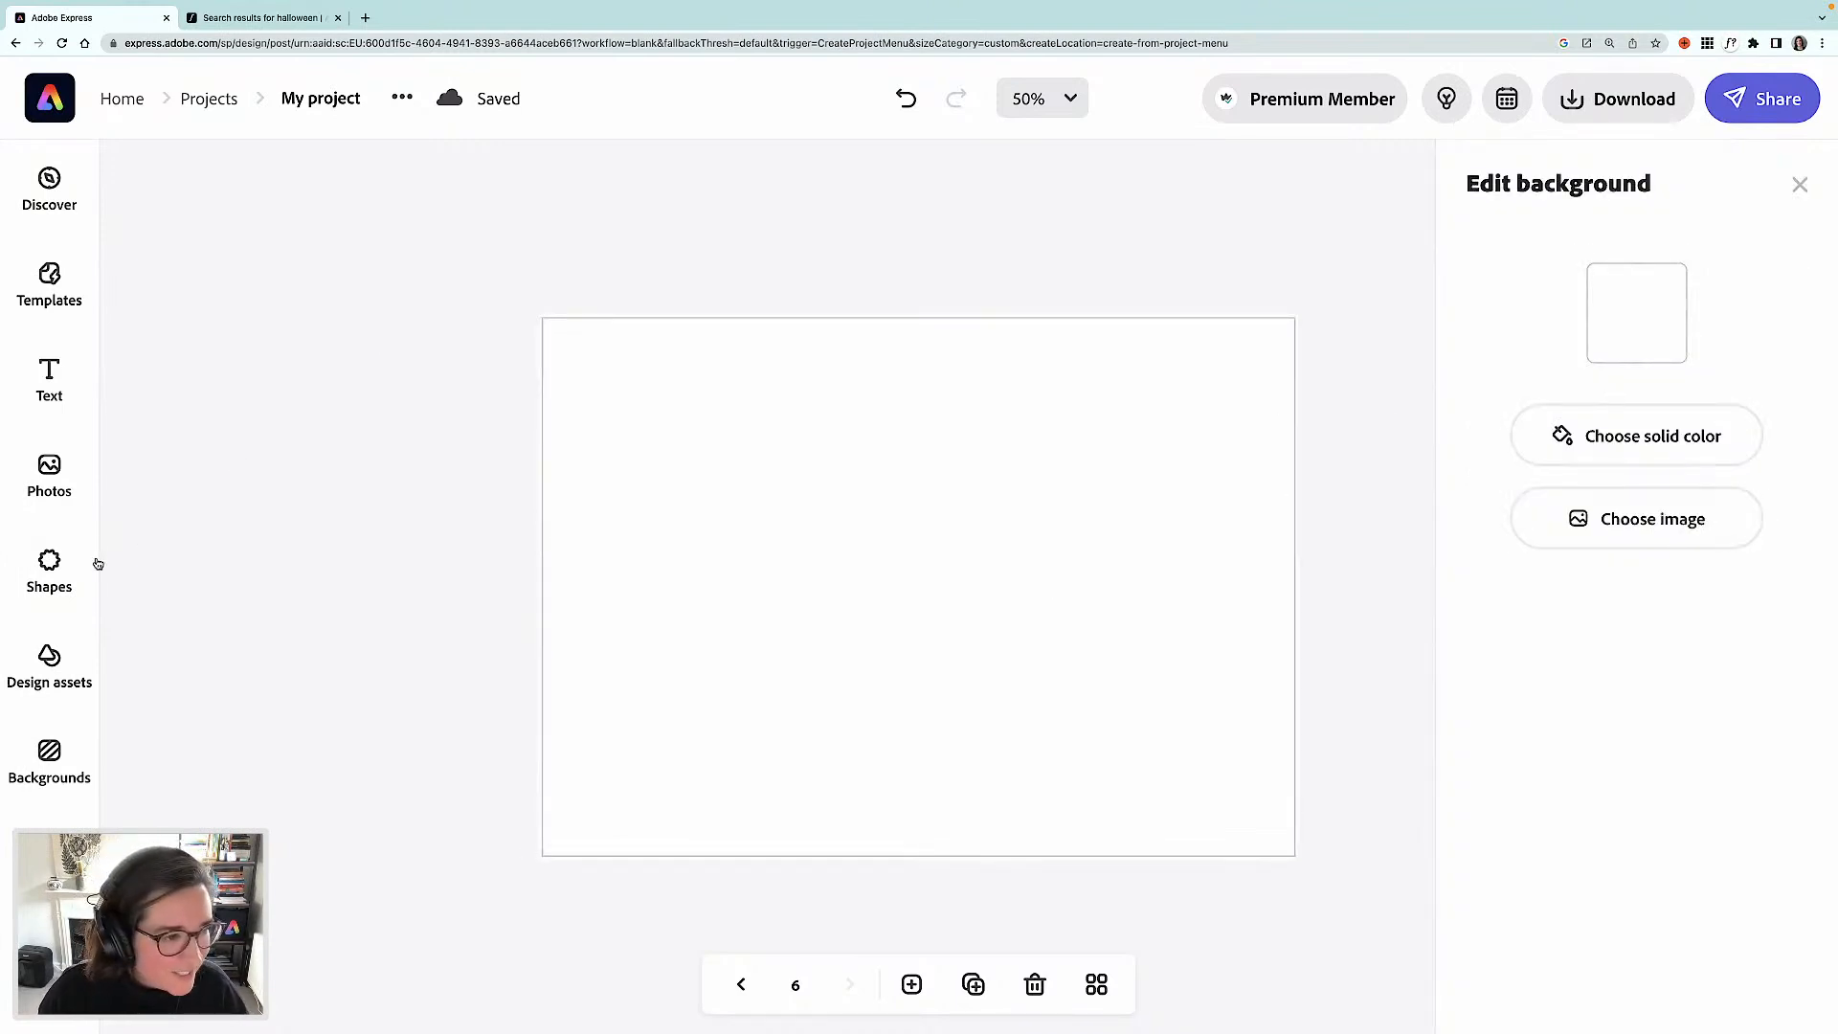
pyautogui.click(46, 658)
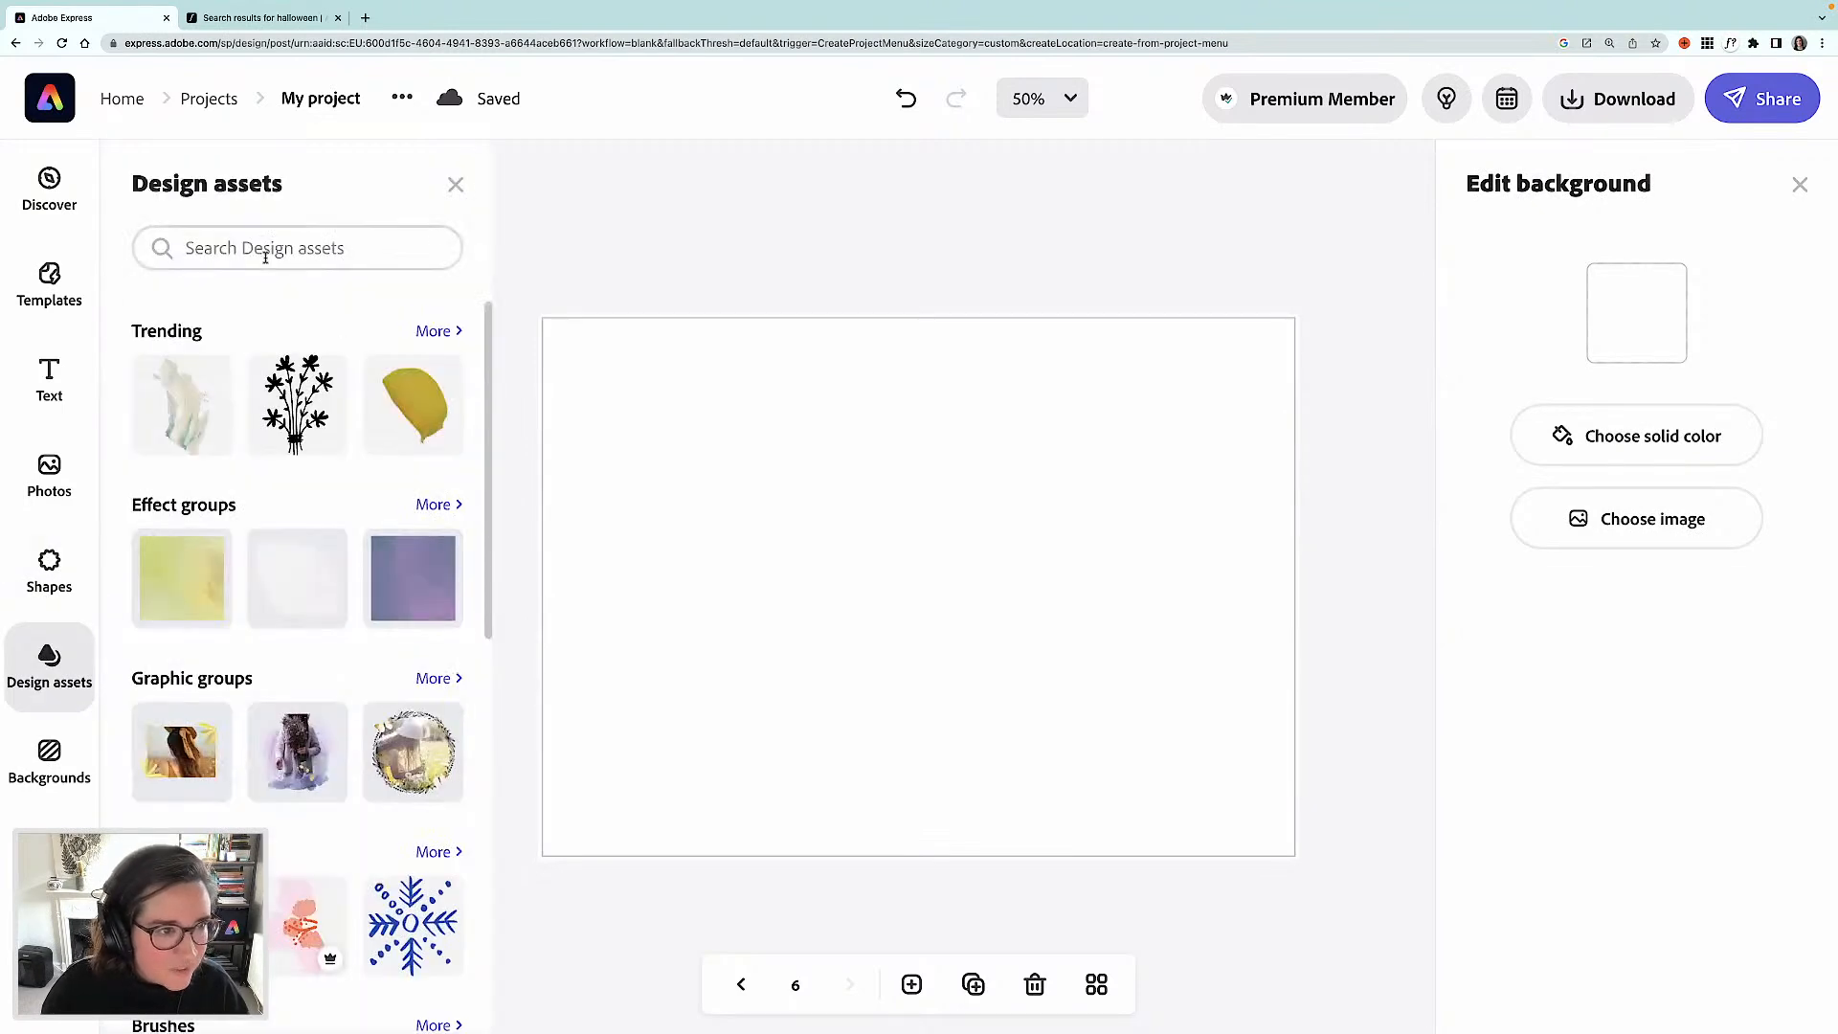
pyautogui.click(265, 252)
pyautogui.write('pizza')
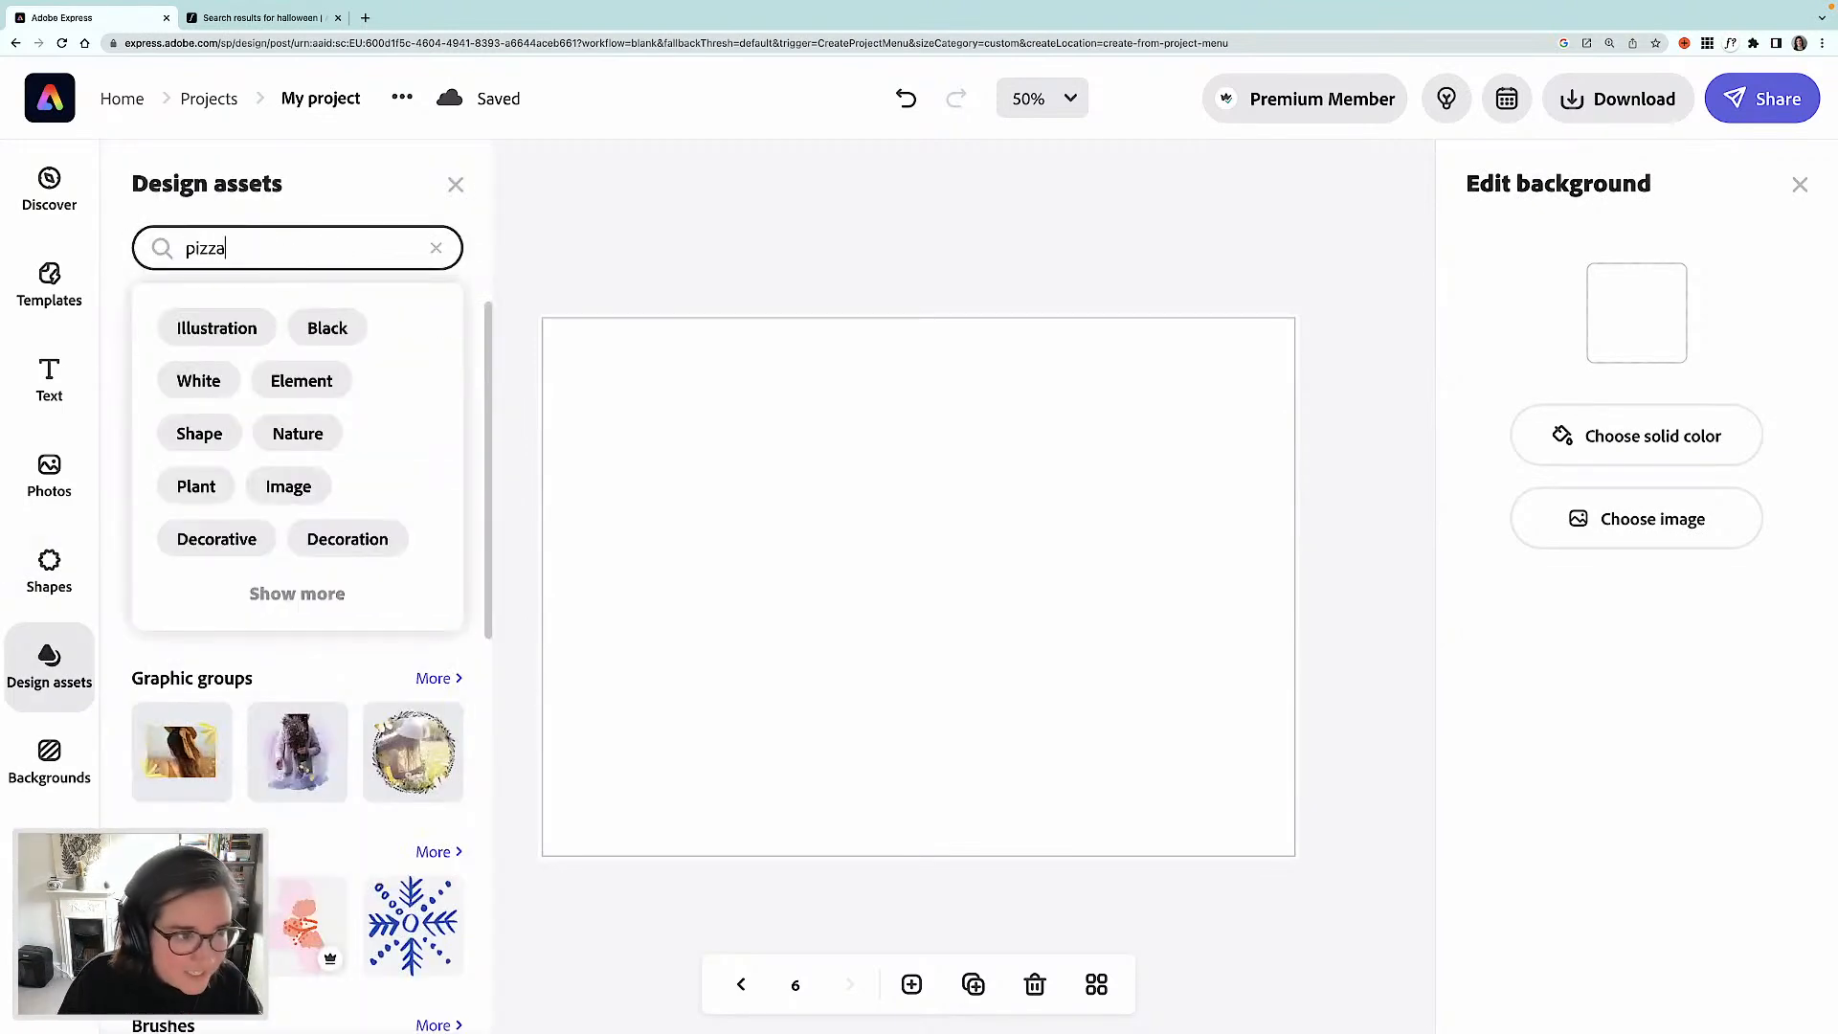
pyautogui.press('Return')
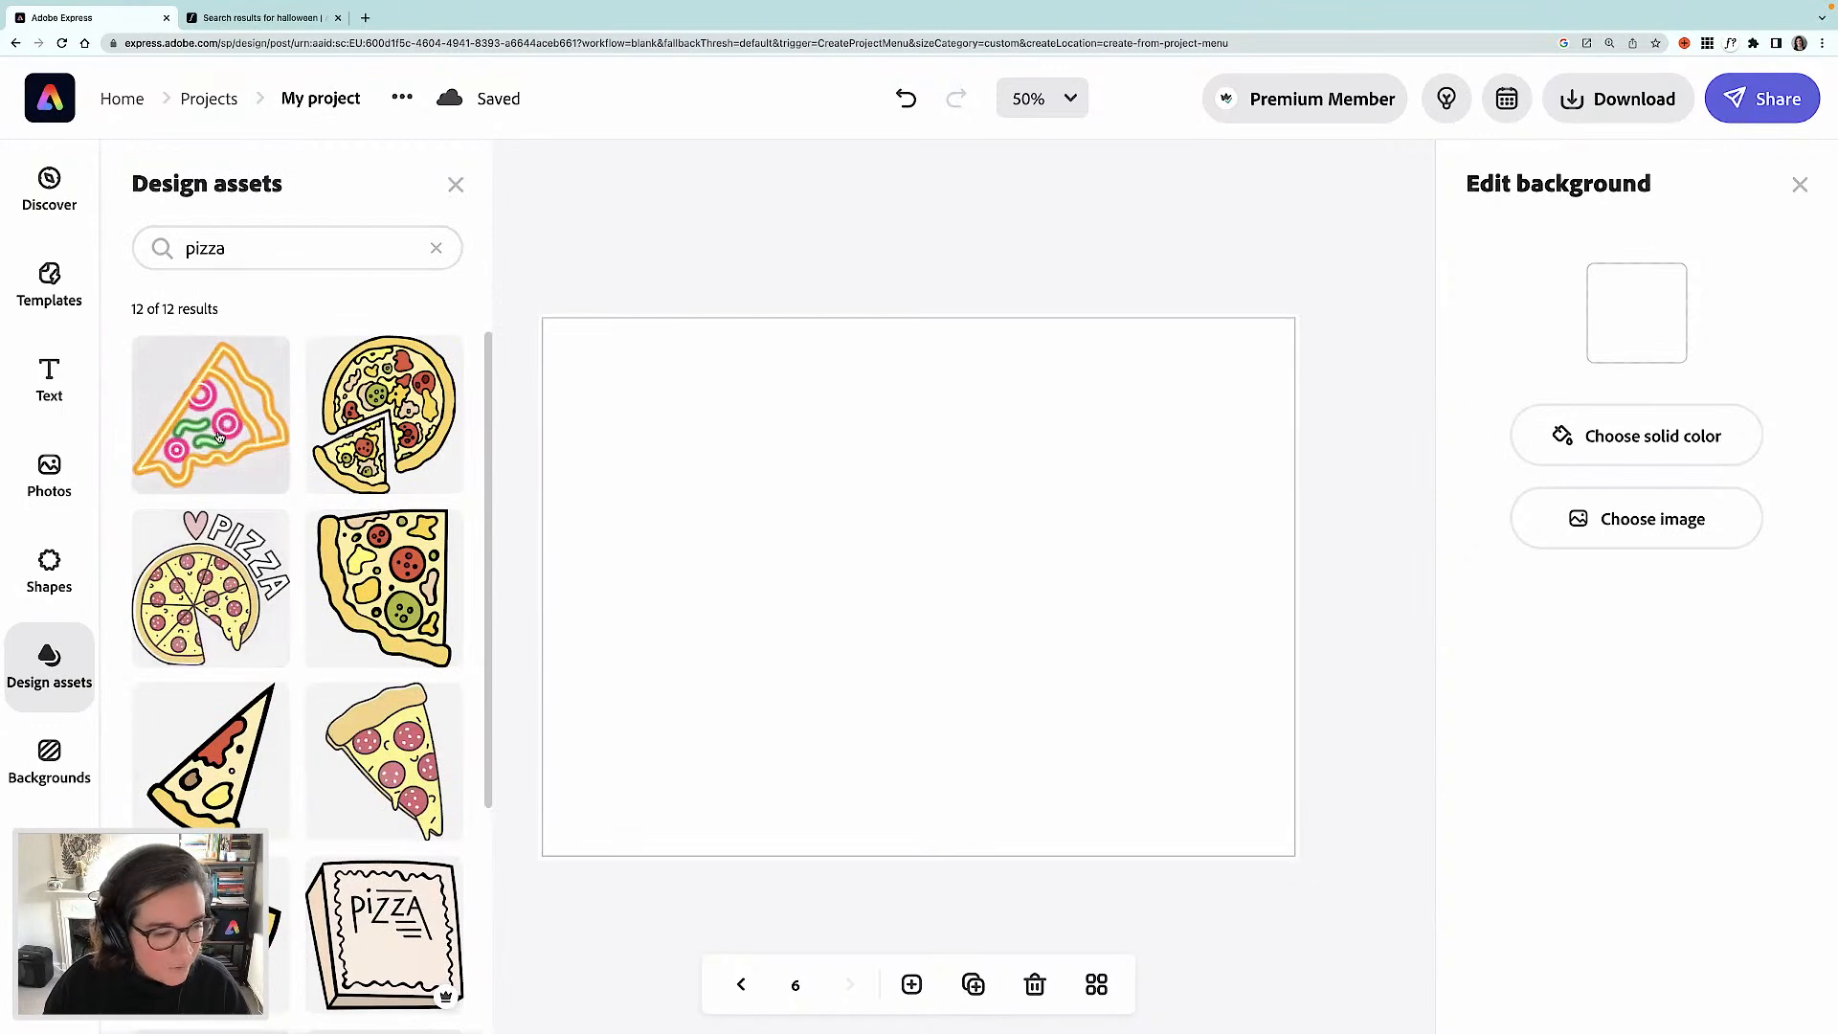
pyautogui.click(218, 435)
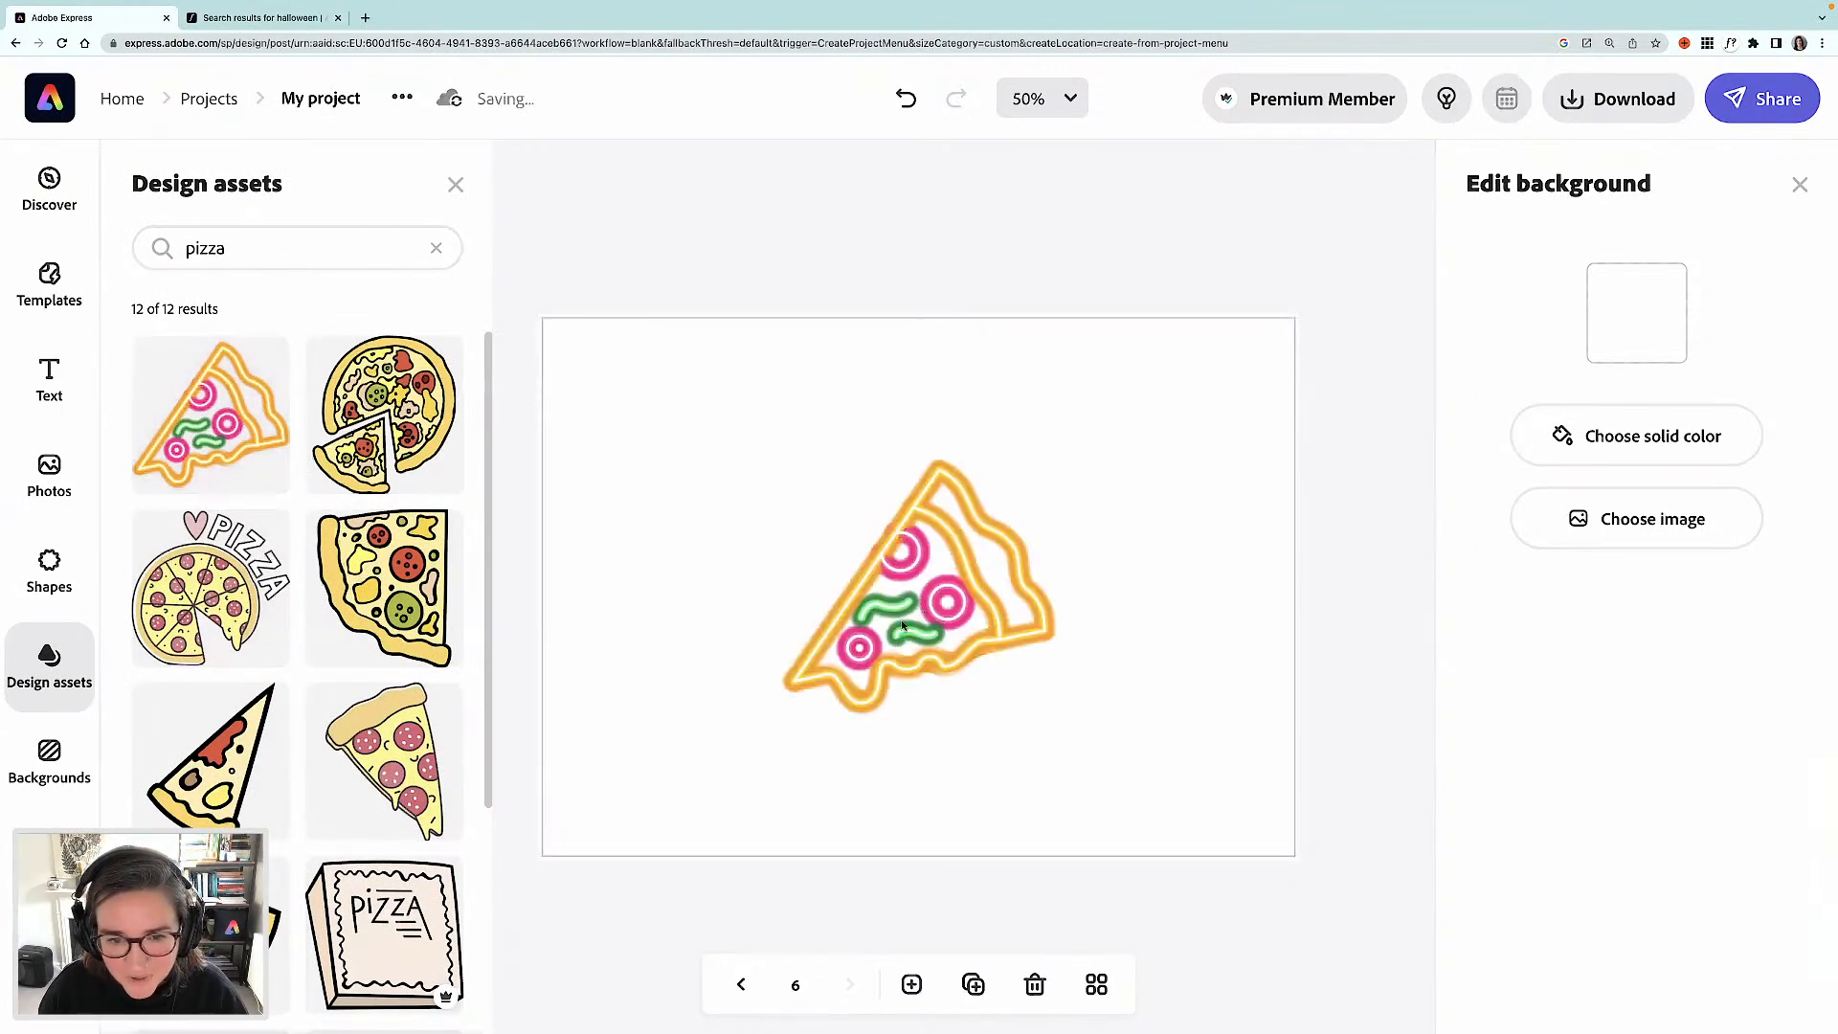
# - Enlarge the neon pizza slice and place it in the right half of the page
pyautogui.moveTo(940, 613); pyautogui.dragTo(1113, 577)
pyautogui.moveTo(953, 676); pyautogui.dragTo(890, 719)
pyautogui.moveTo(1081, 604); pyautogui.dragTo(1086, 588)
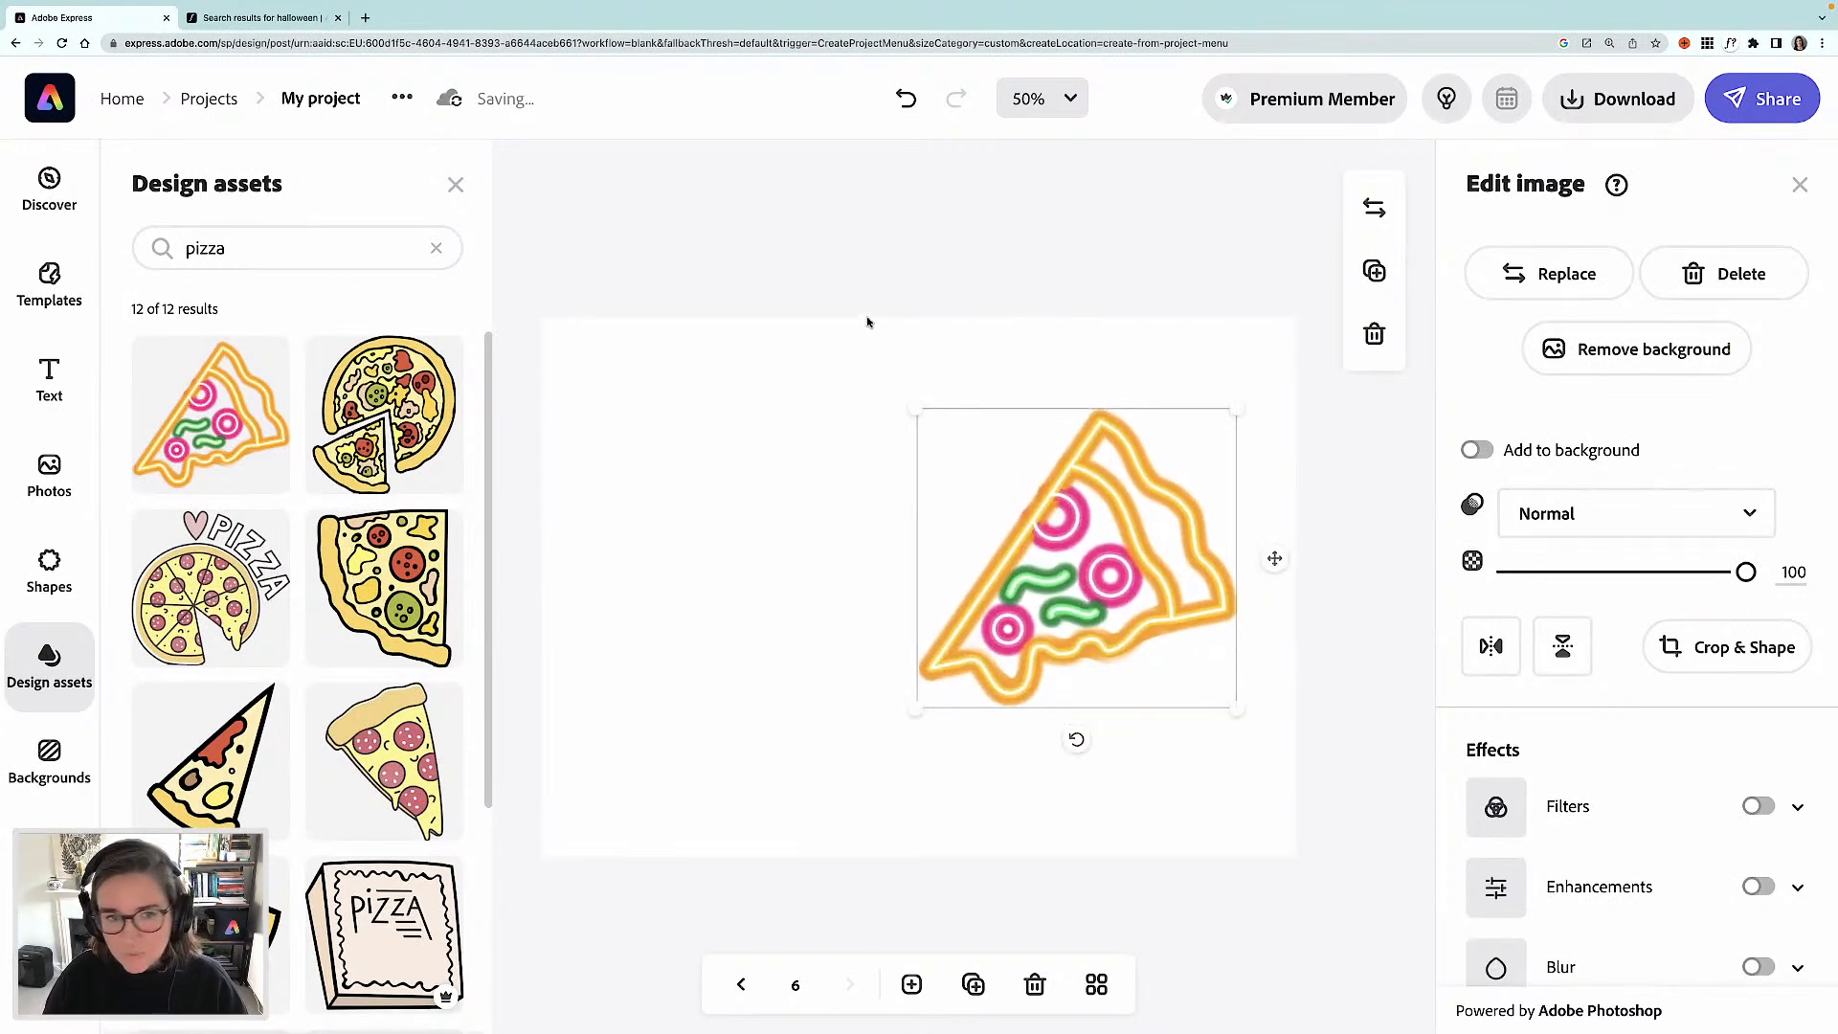
# - Switch to Adobe Fonts, search for "neon" fonts, and return to the Adobe Express project
pyautogui.click(276, 21)
pyautogui.click(279, 182)
pyautogui.click(53, 79)
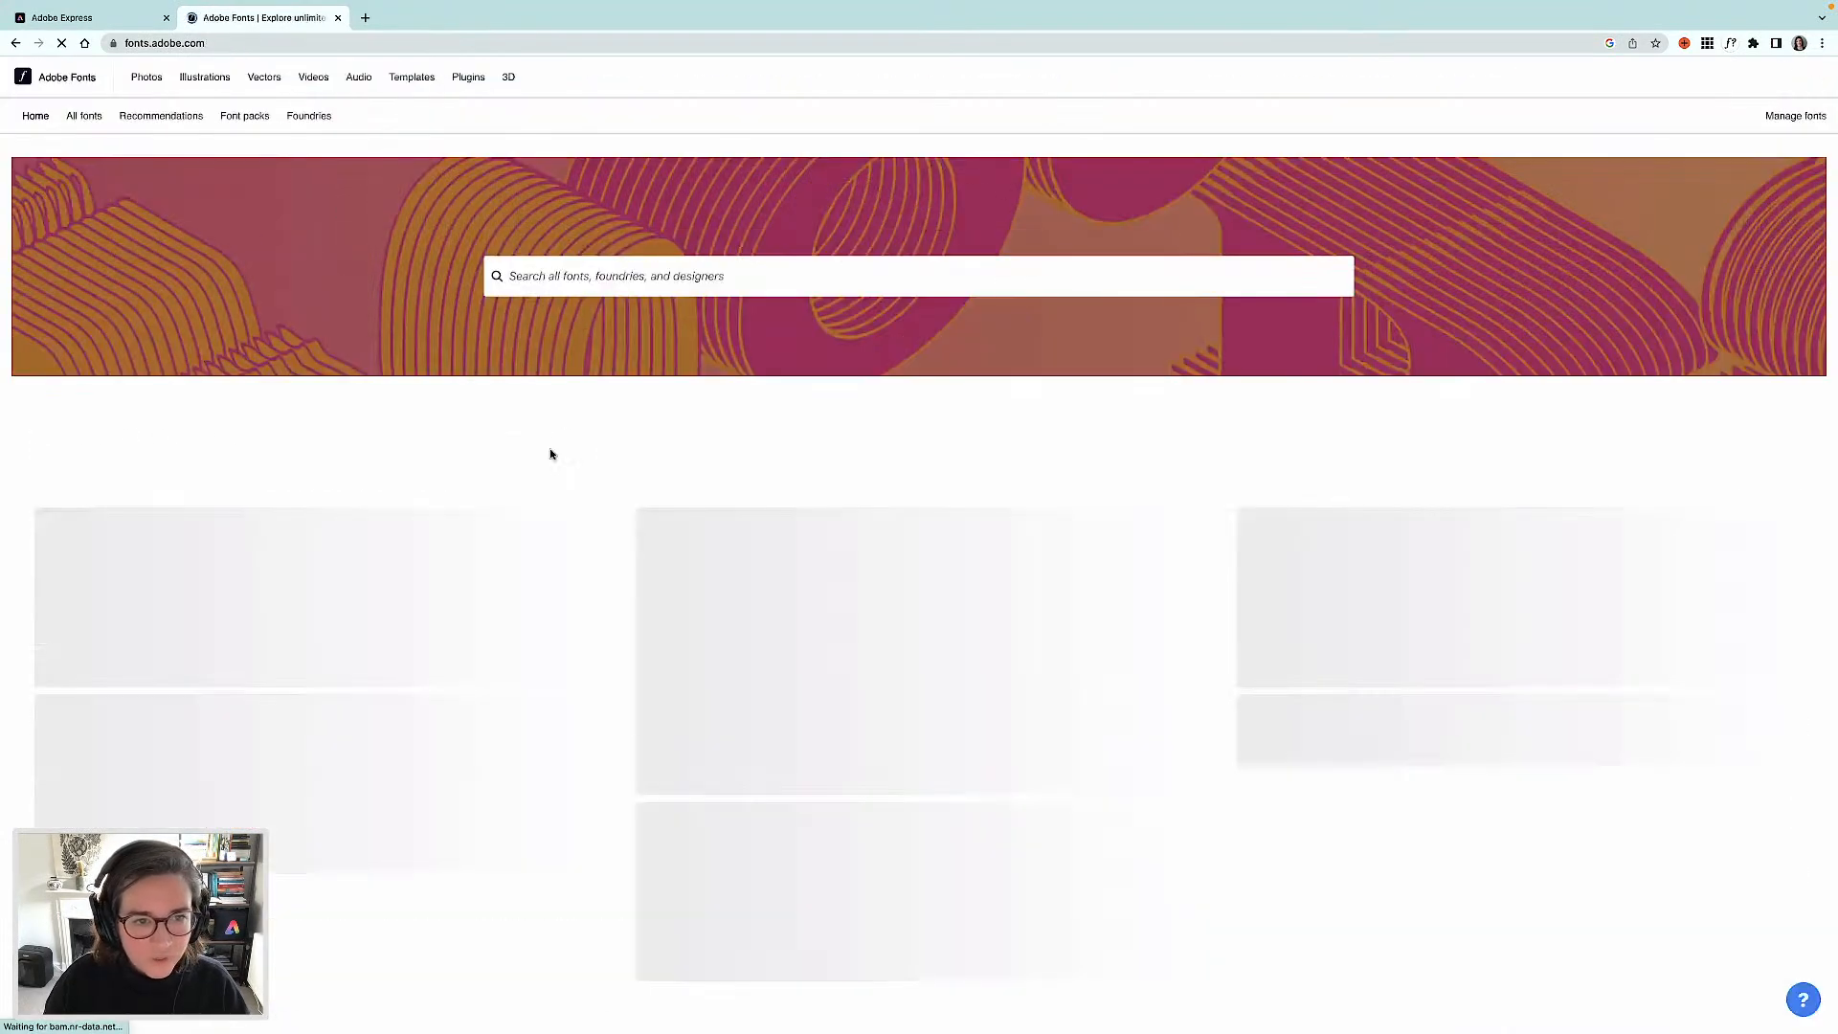
pyautogui.click(562, 280)
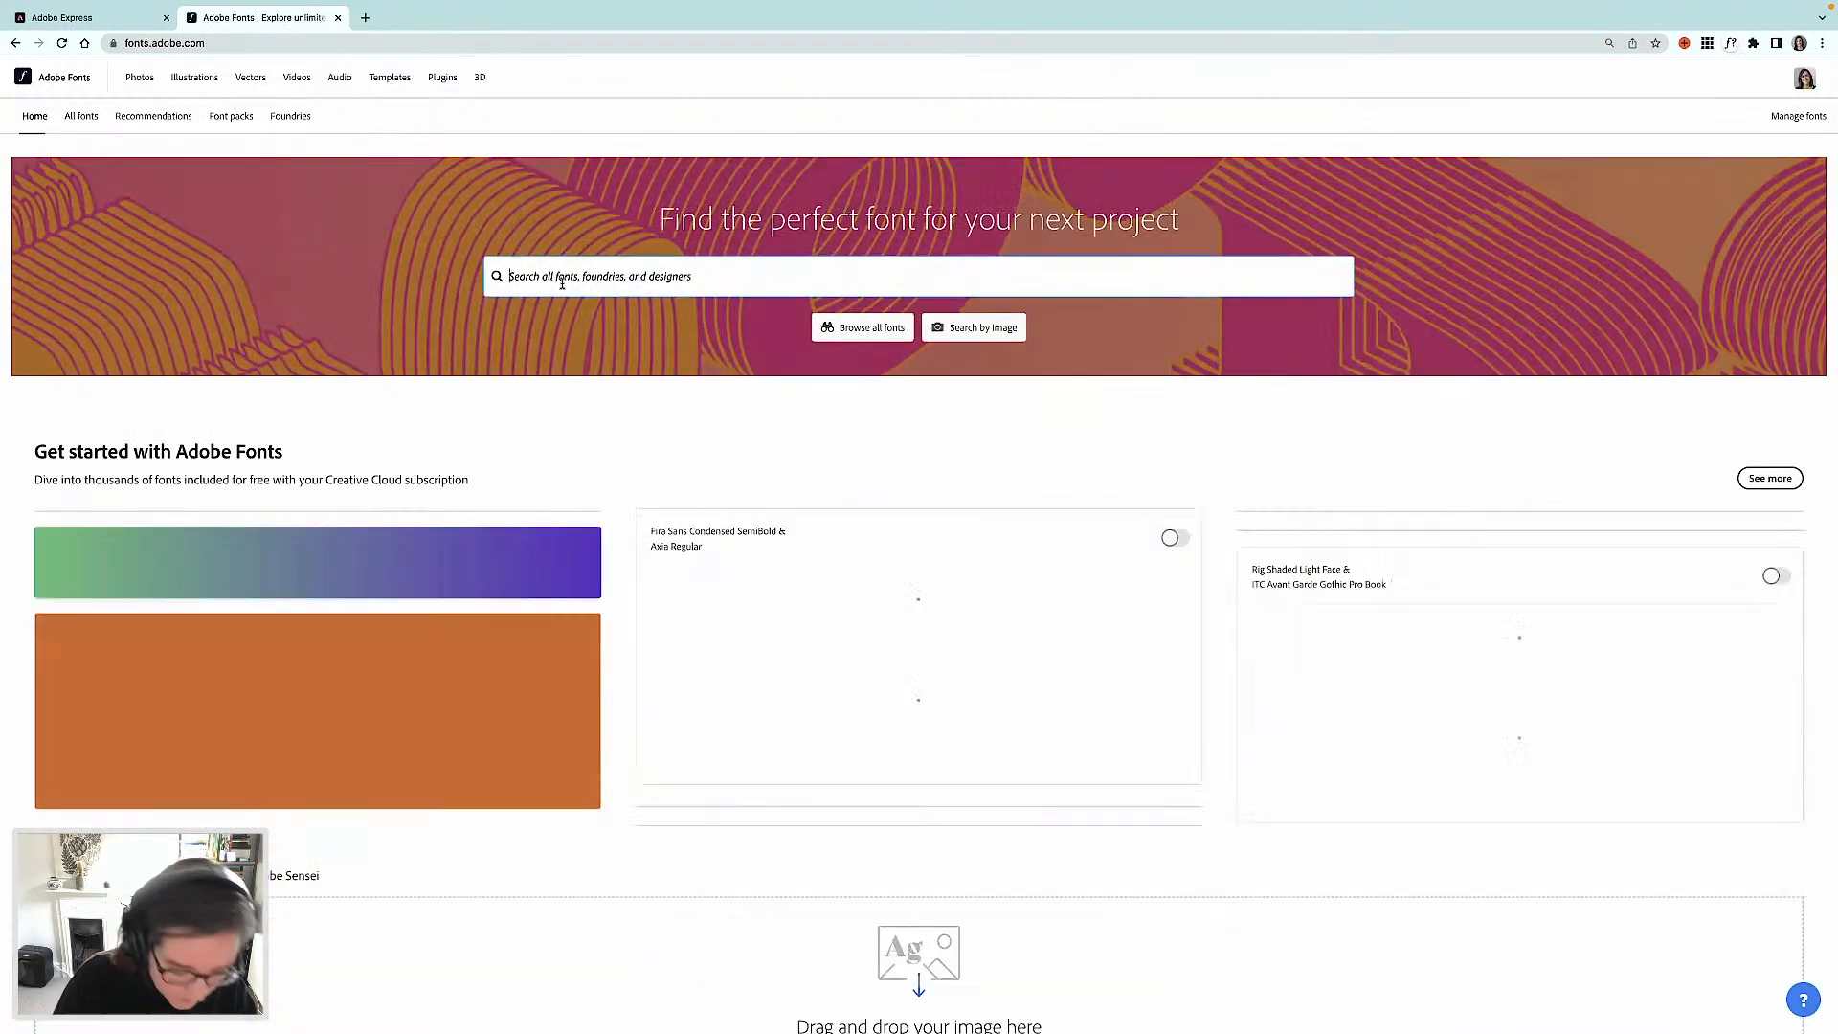
pyautogui.write('neon')
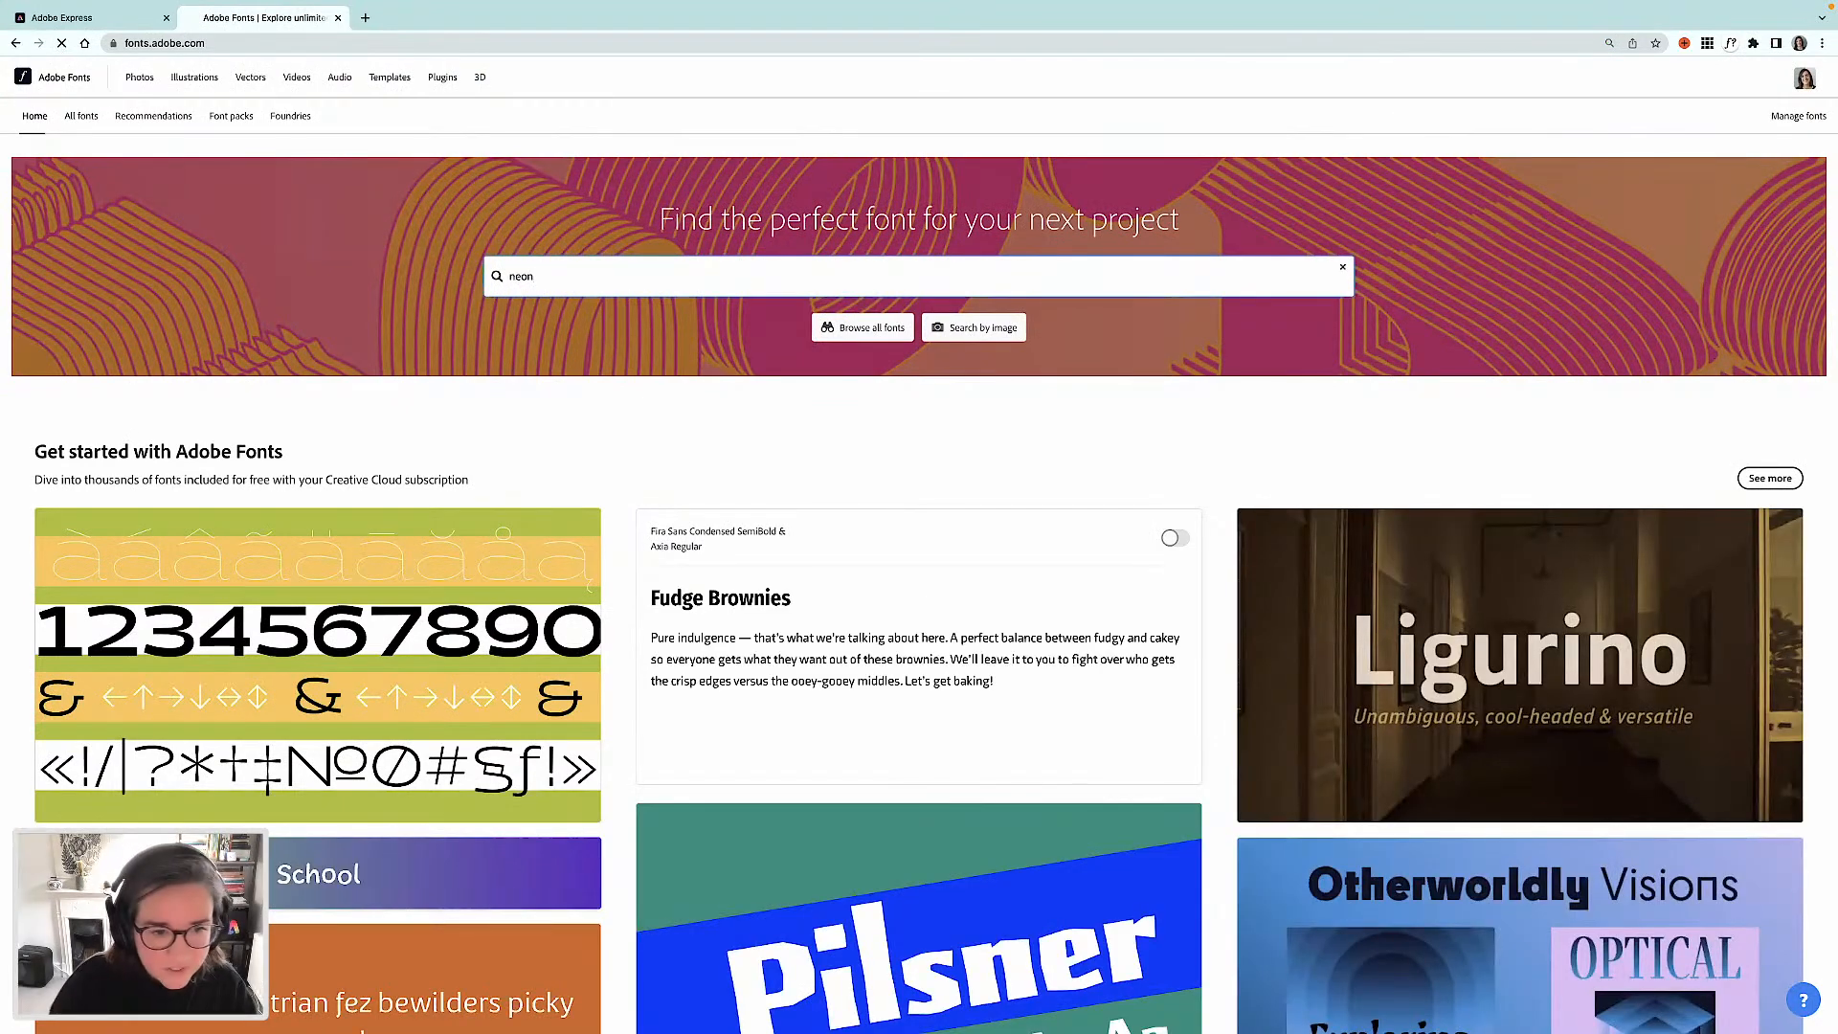
pyautogui.press('Return')
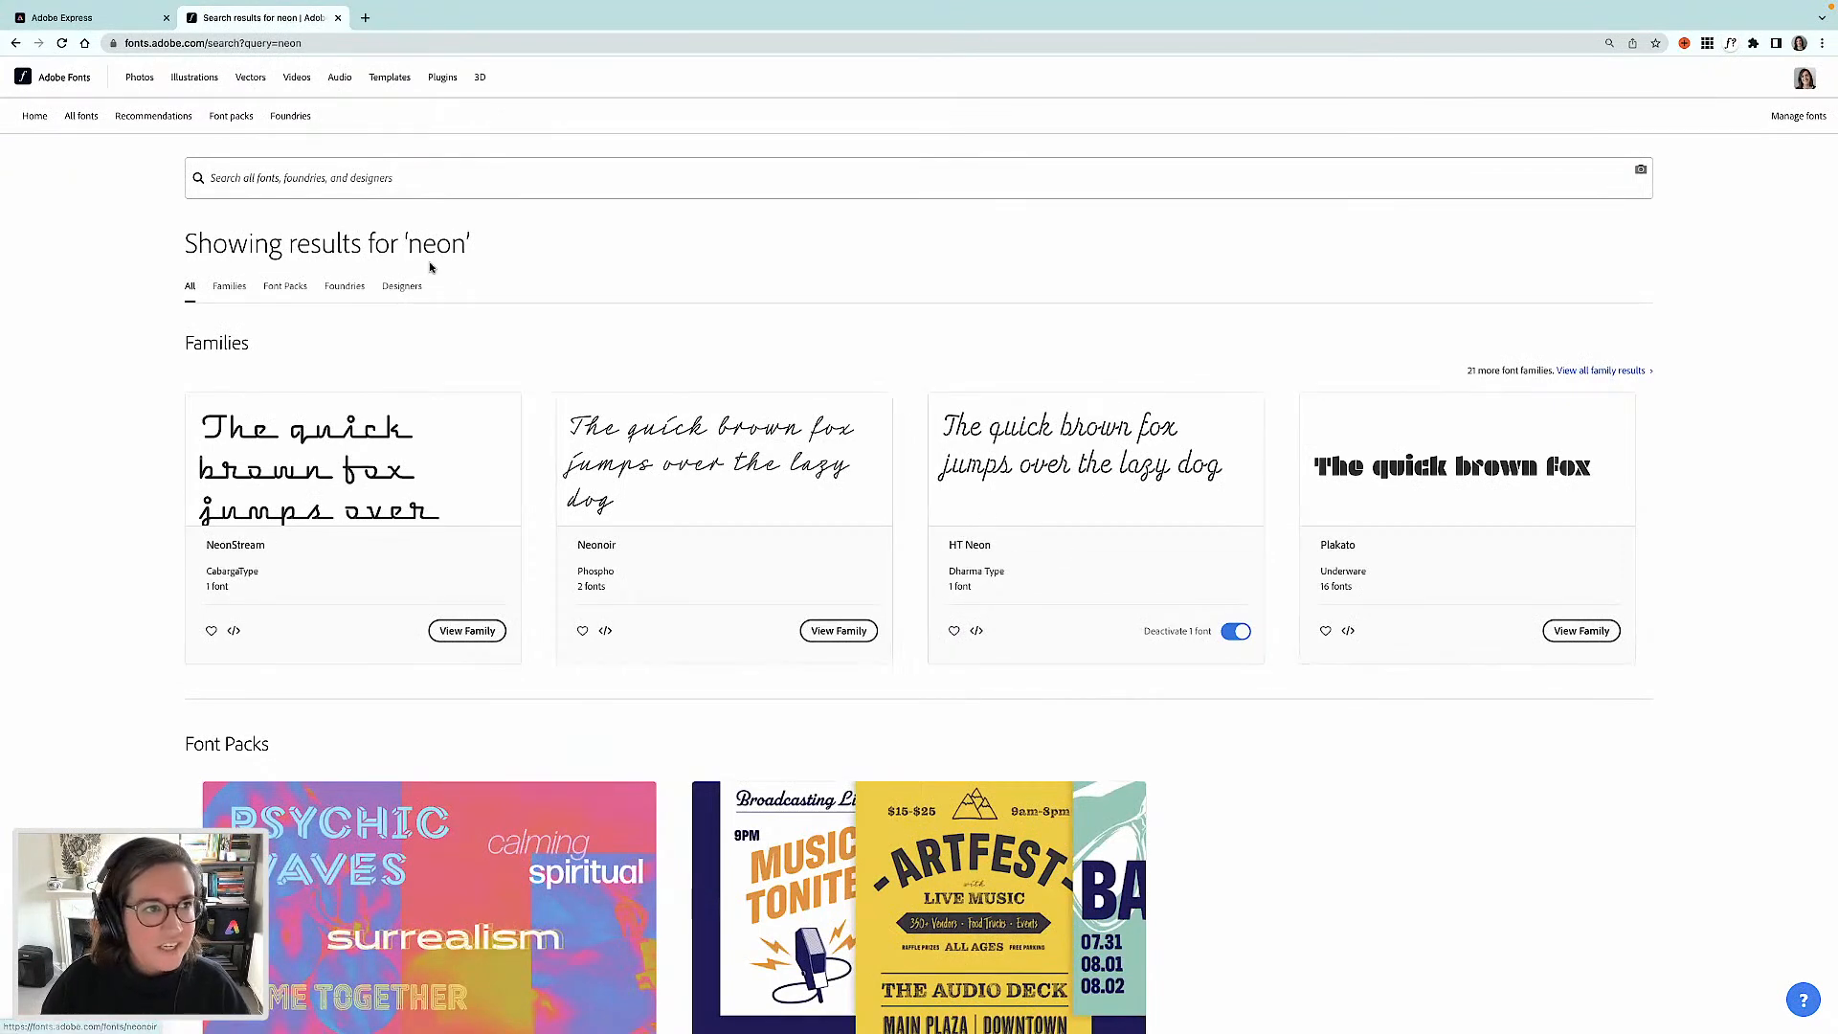
pyautogui.click(114, 26)
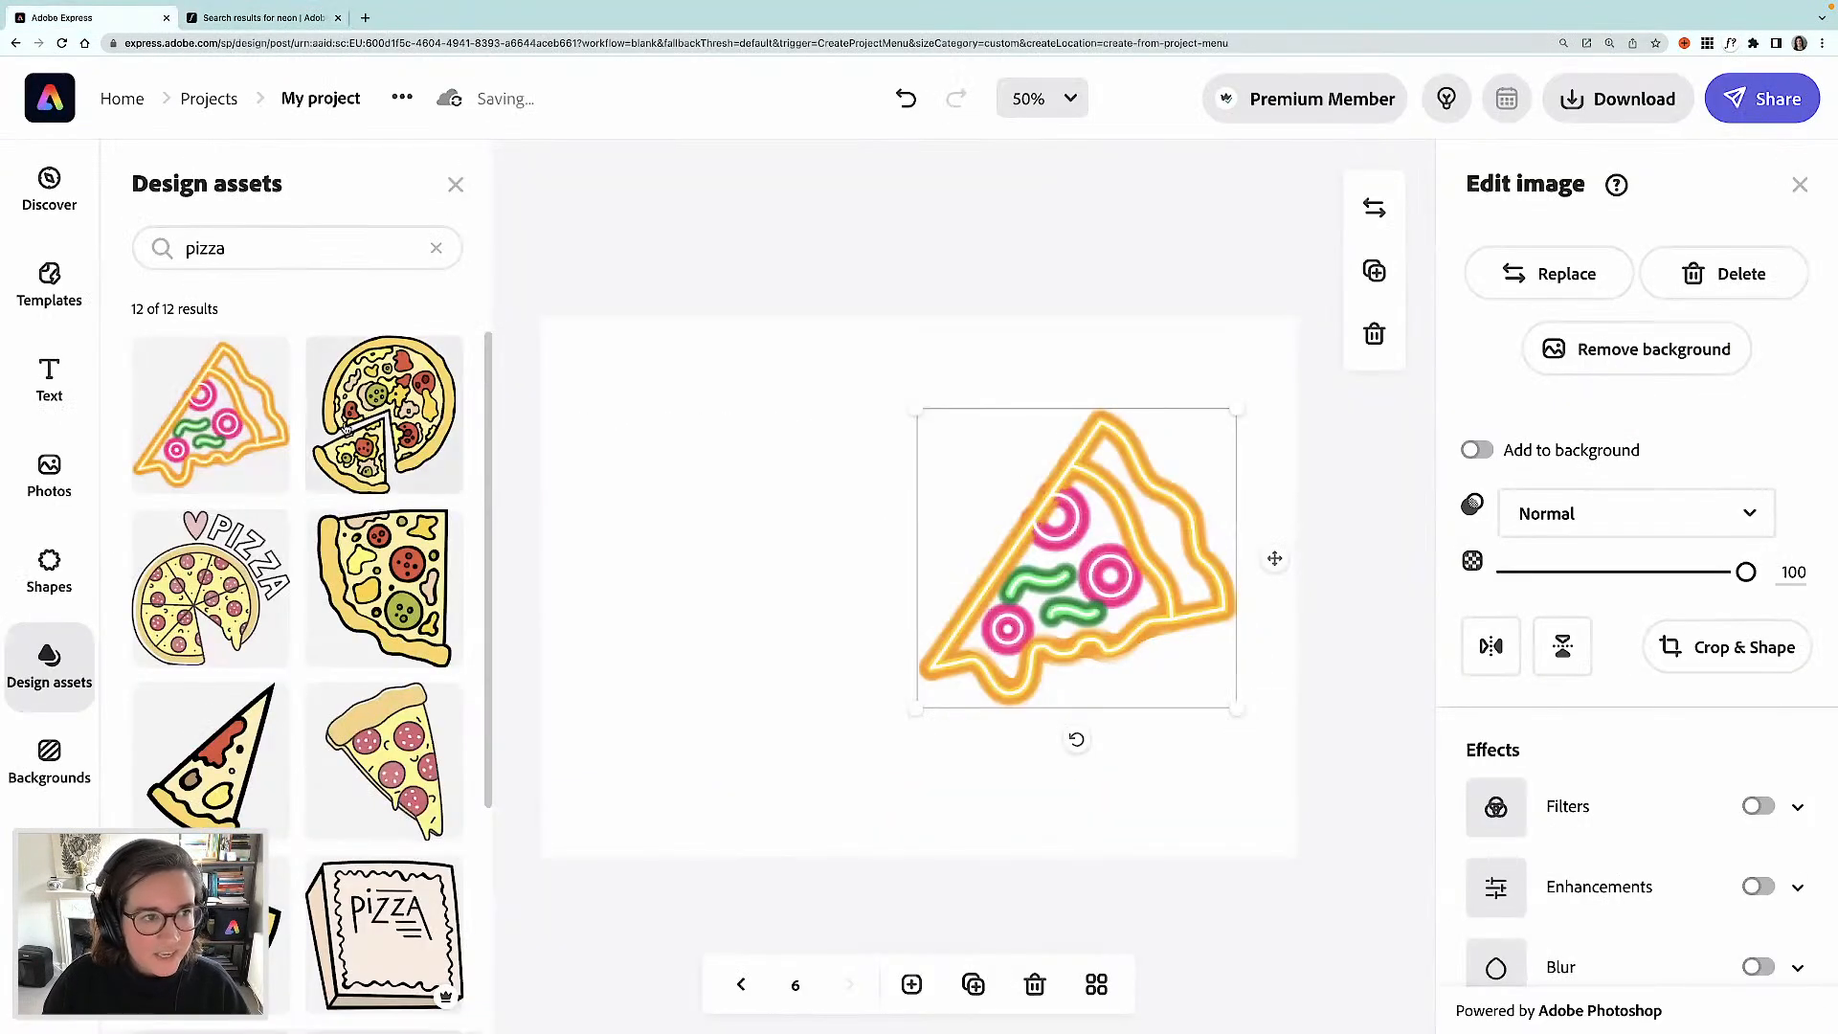
# - Add a new text box and place it on the page's upper left, beside the pizza slice
pyautogui.click(45, 383)
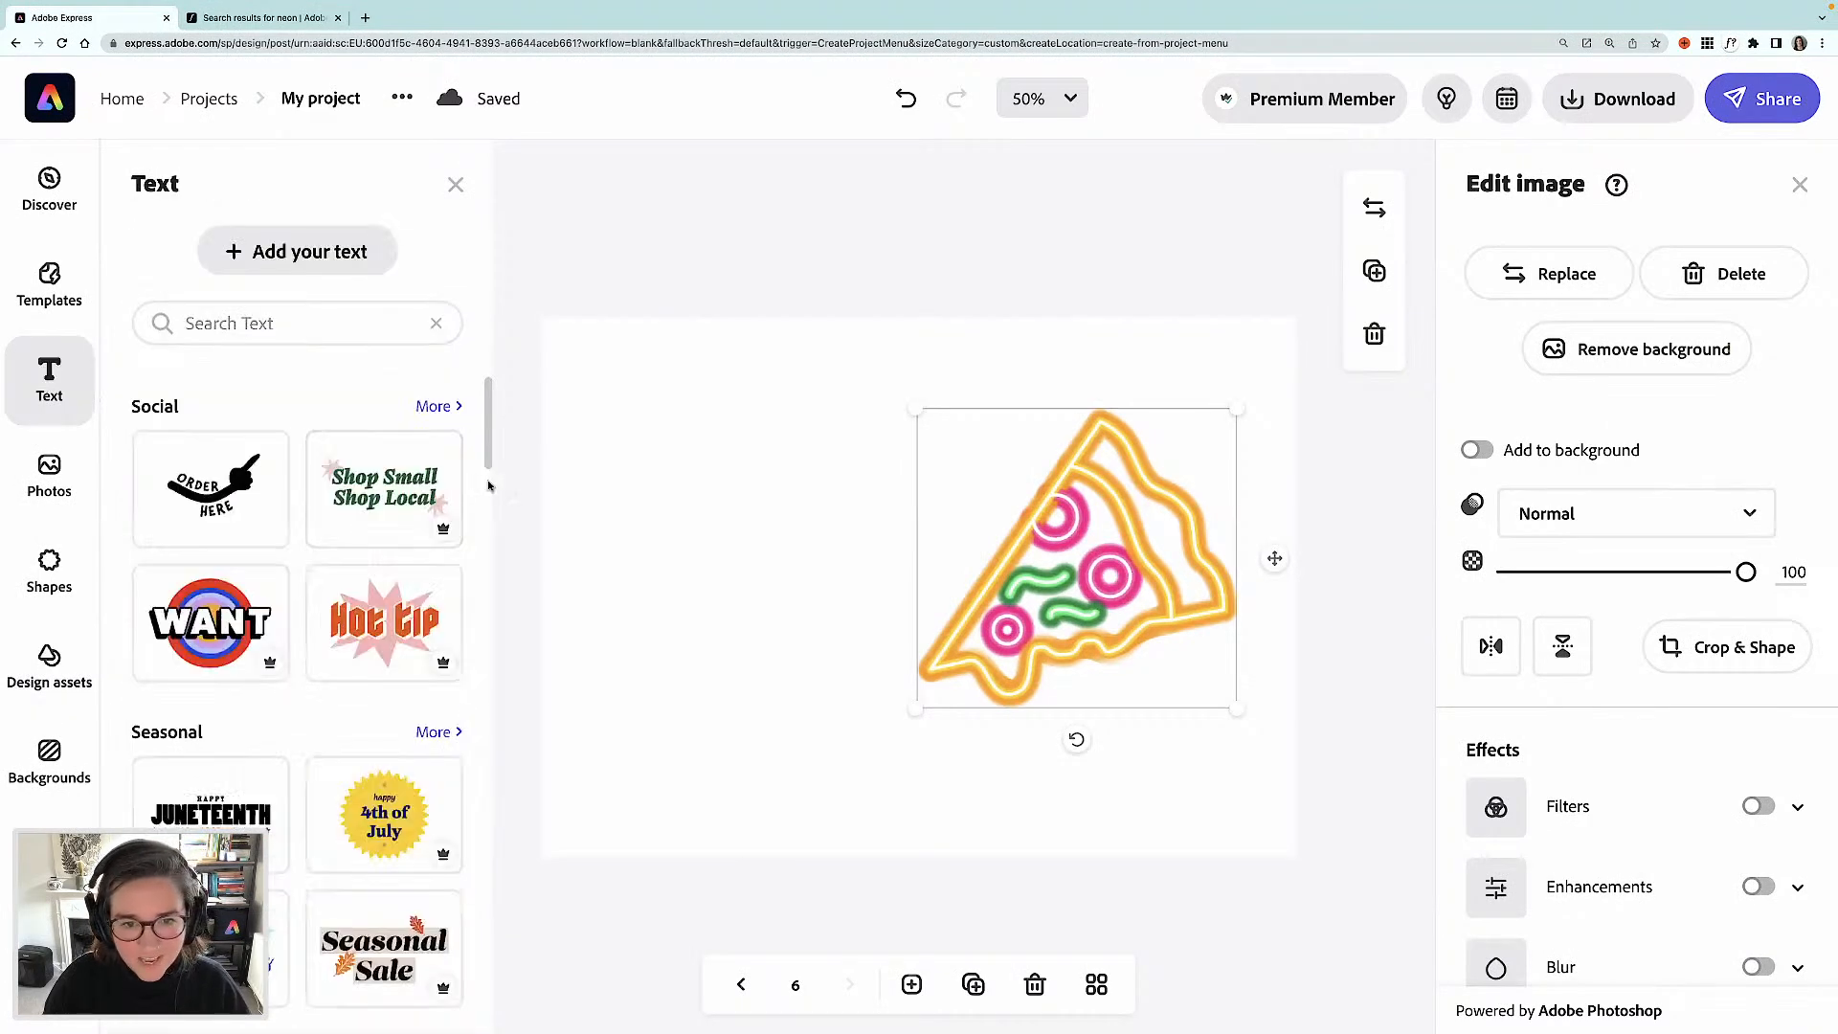
pyautogui.click(728, 494)
pyautogui.click(40, 371)
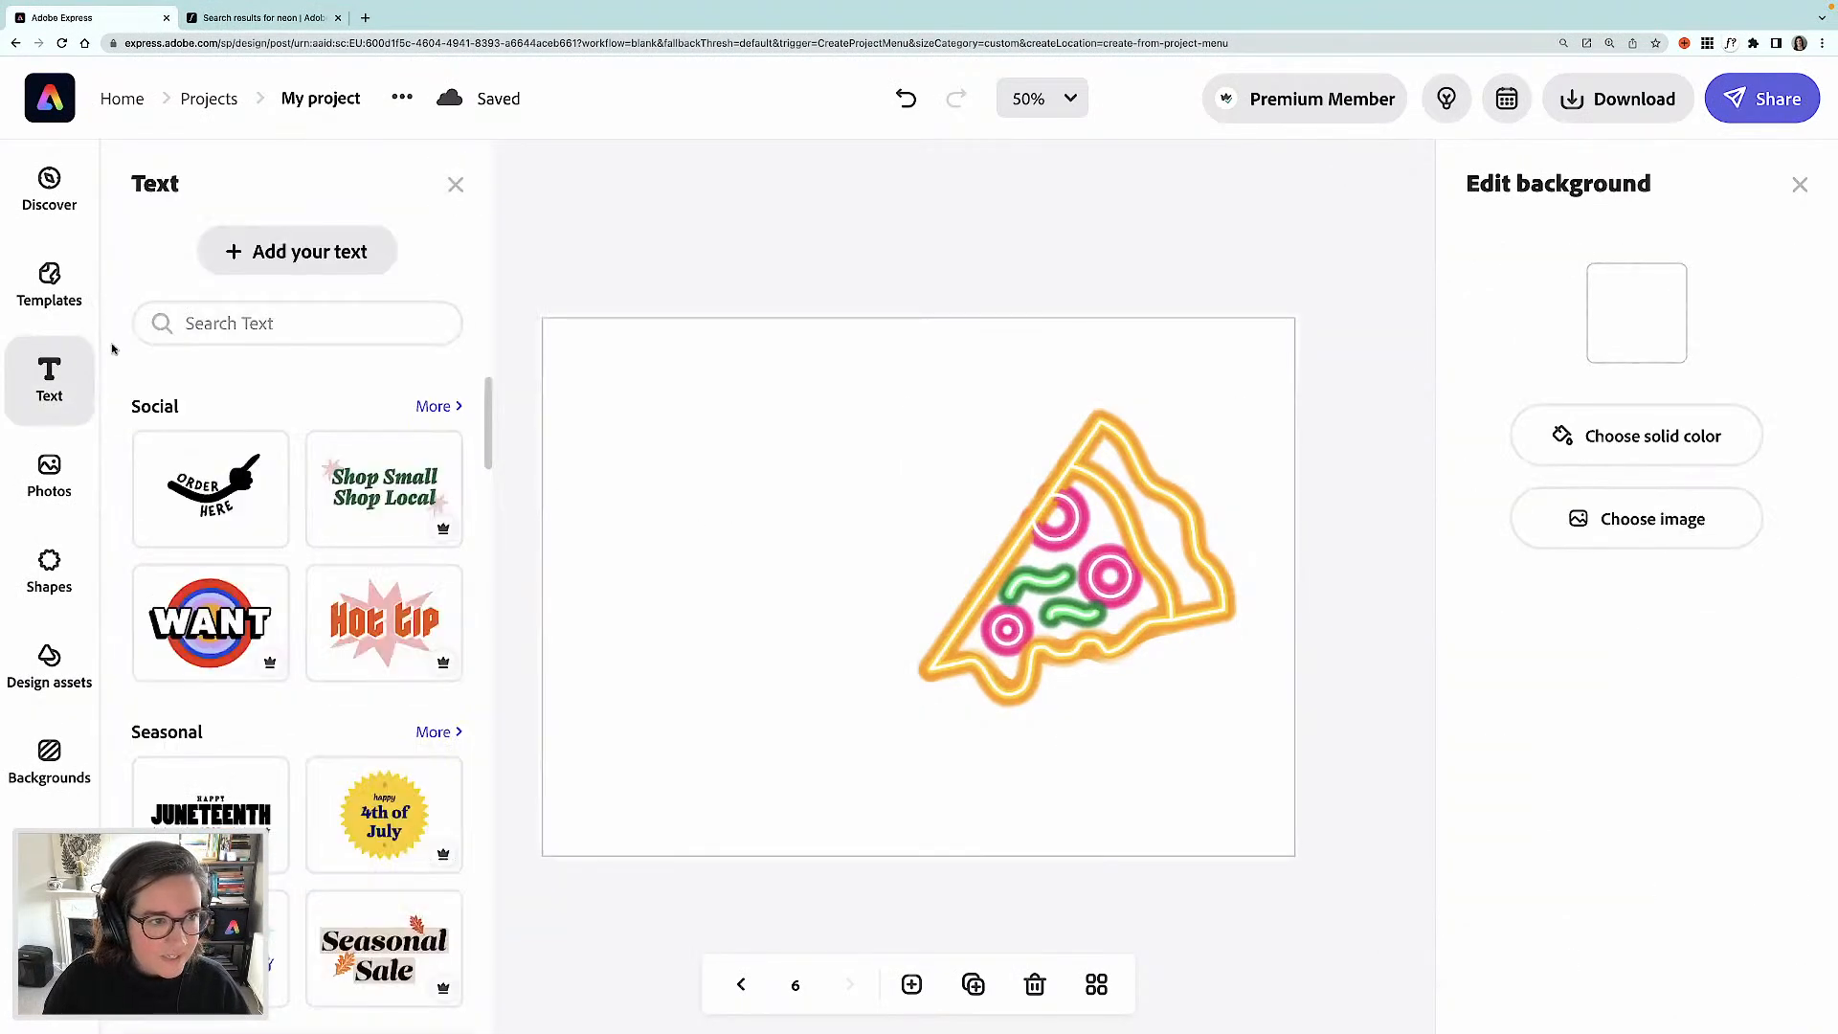
pyautogui.click(268, 251)
pyautogui.moveTo(723, 542); pyautogui.dragTo(771, 438)
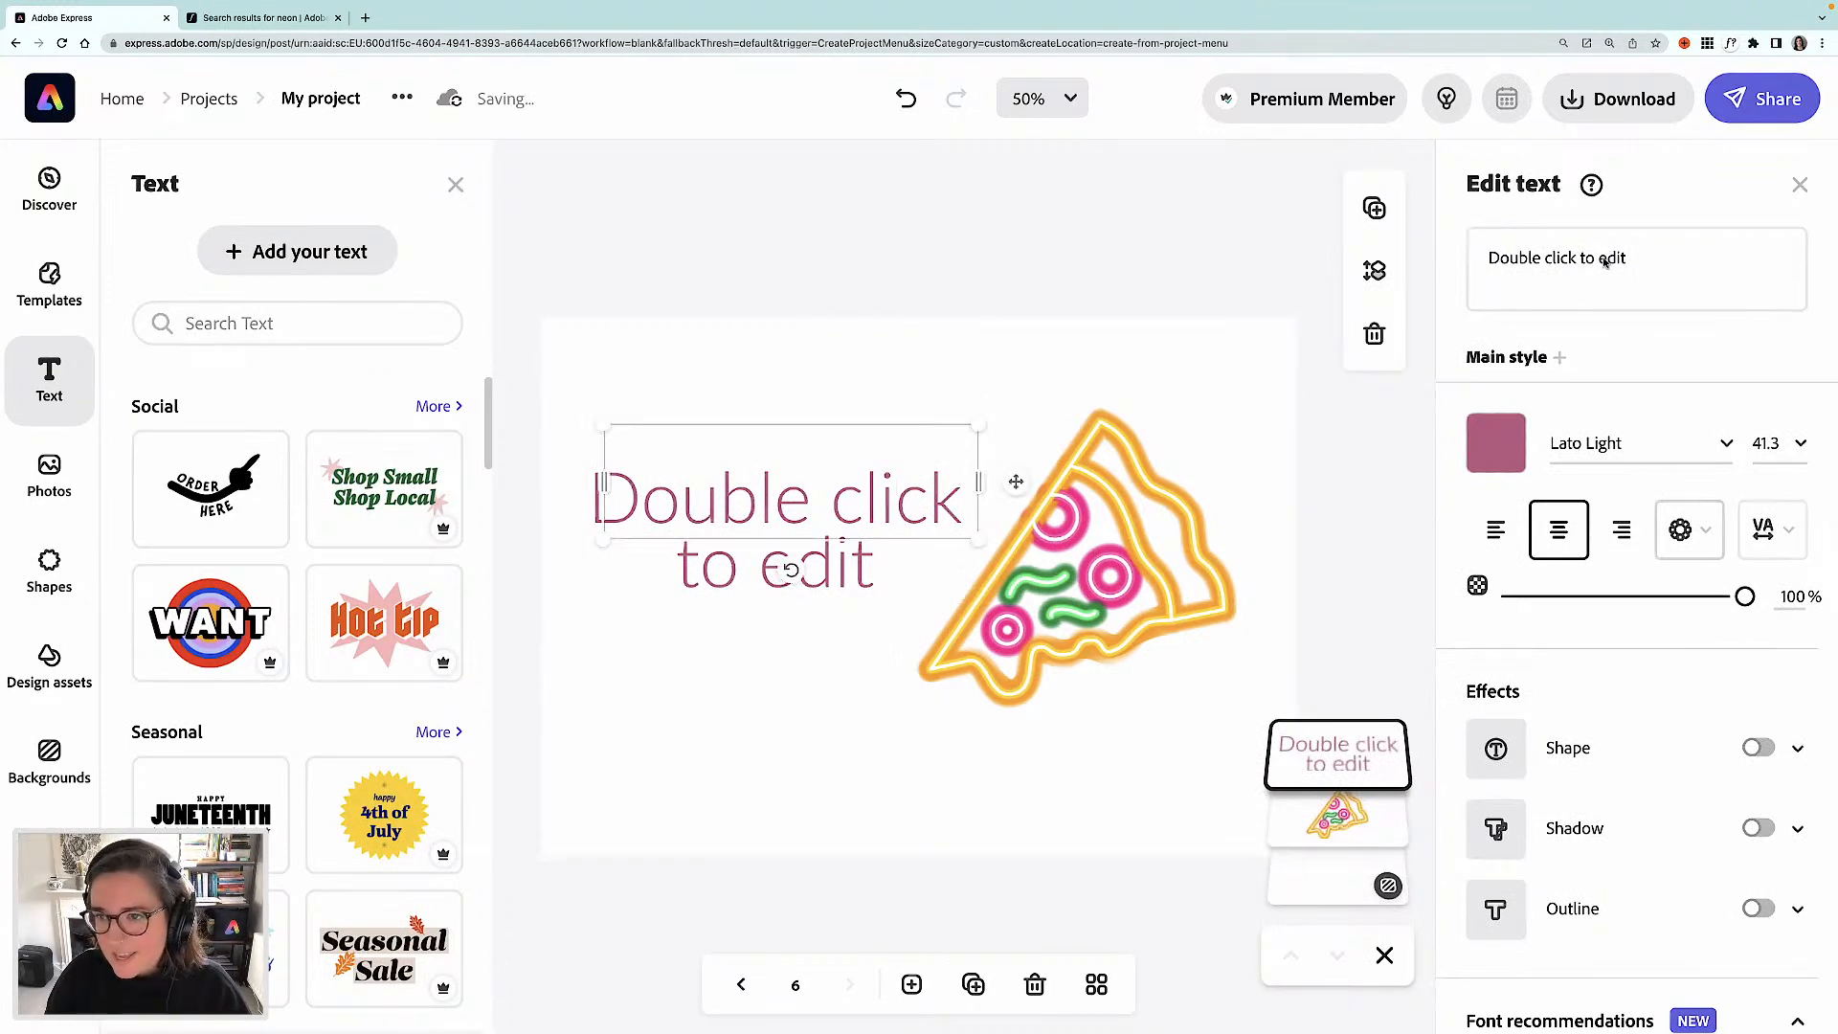
# - Replace the placeholder text with "You've stolen a"
pyautogui.doubleClick(1605, 258)
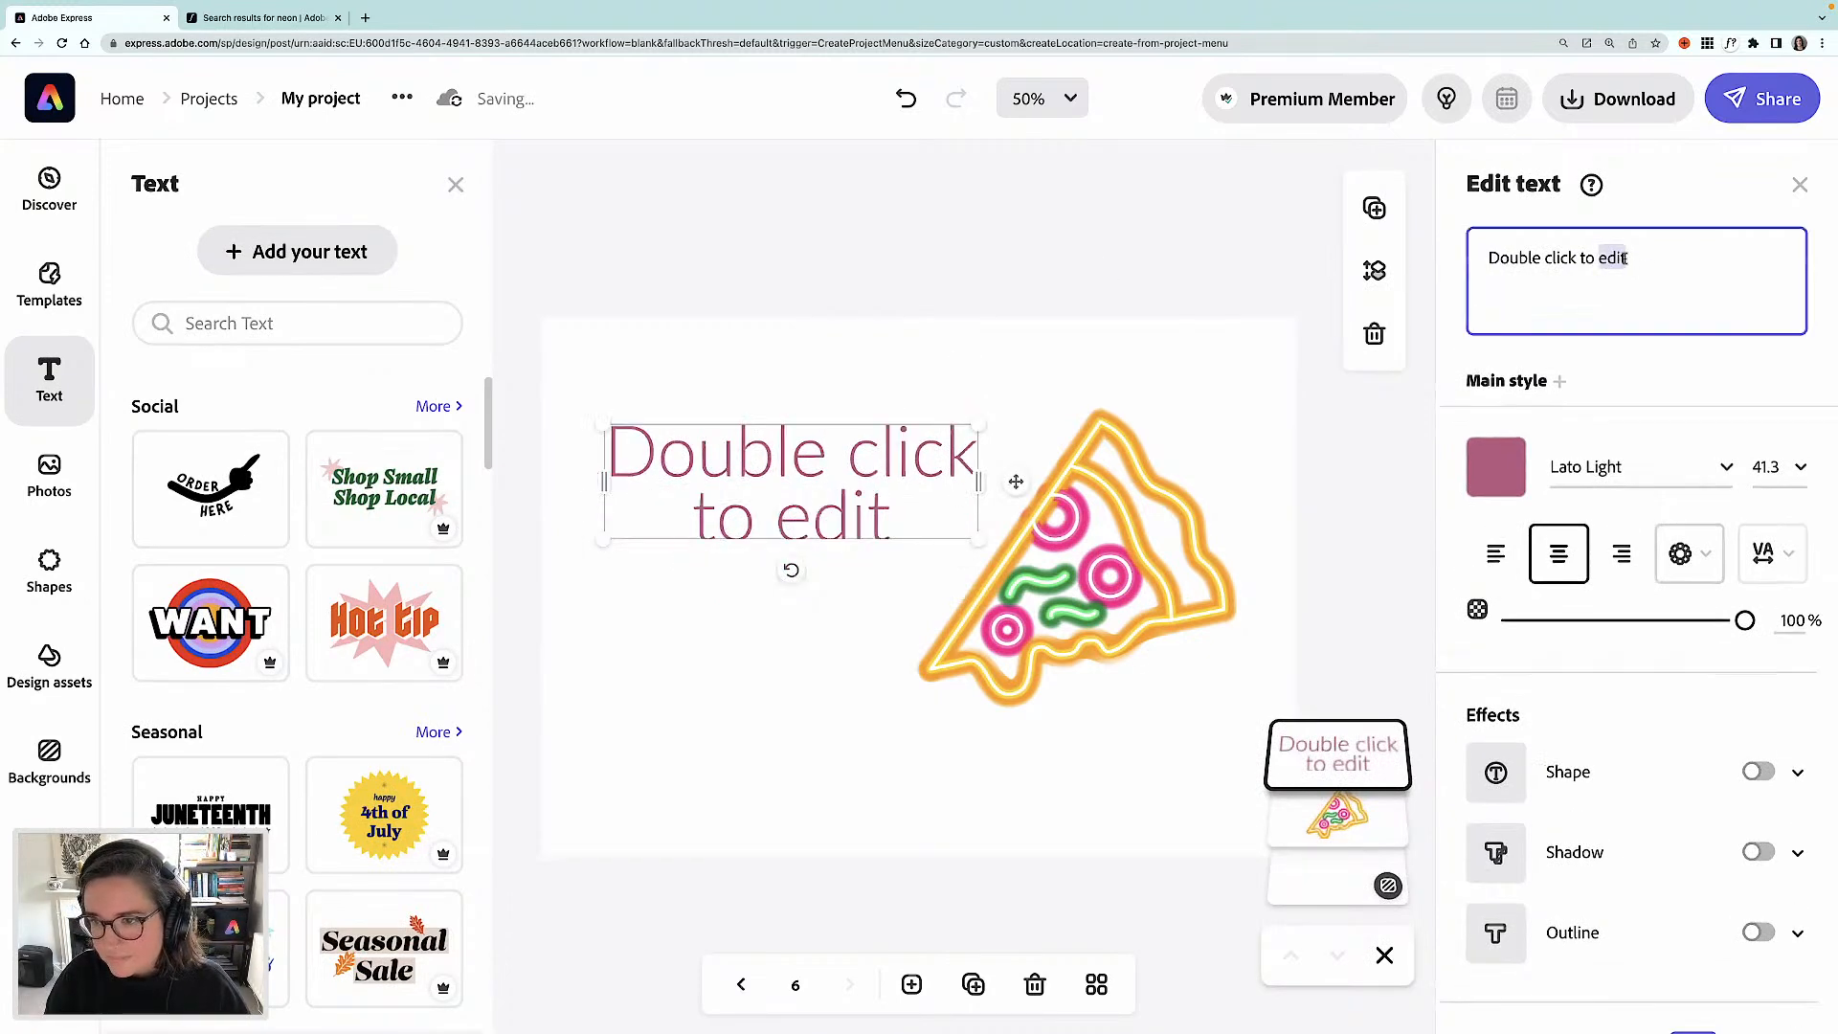
pyautogui.moveTo(1630, 258); pyautogui.dragTo(1467, 262)
pyautogui.write("You'b")
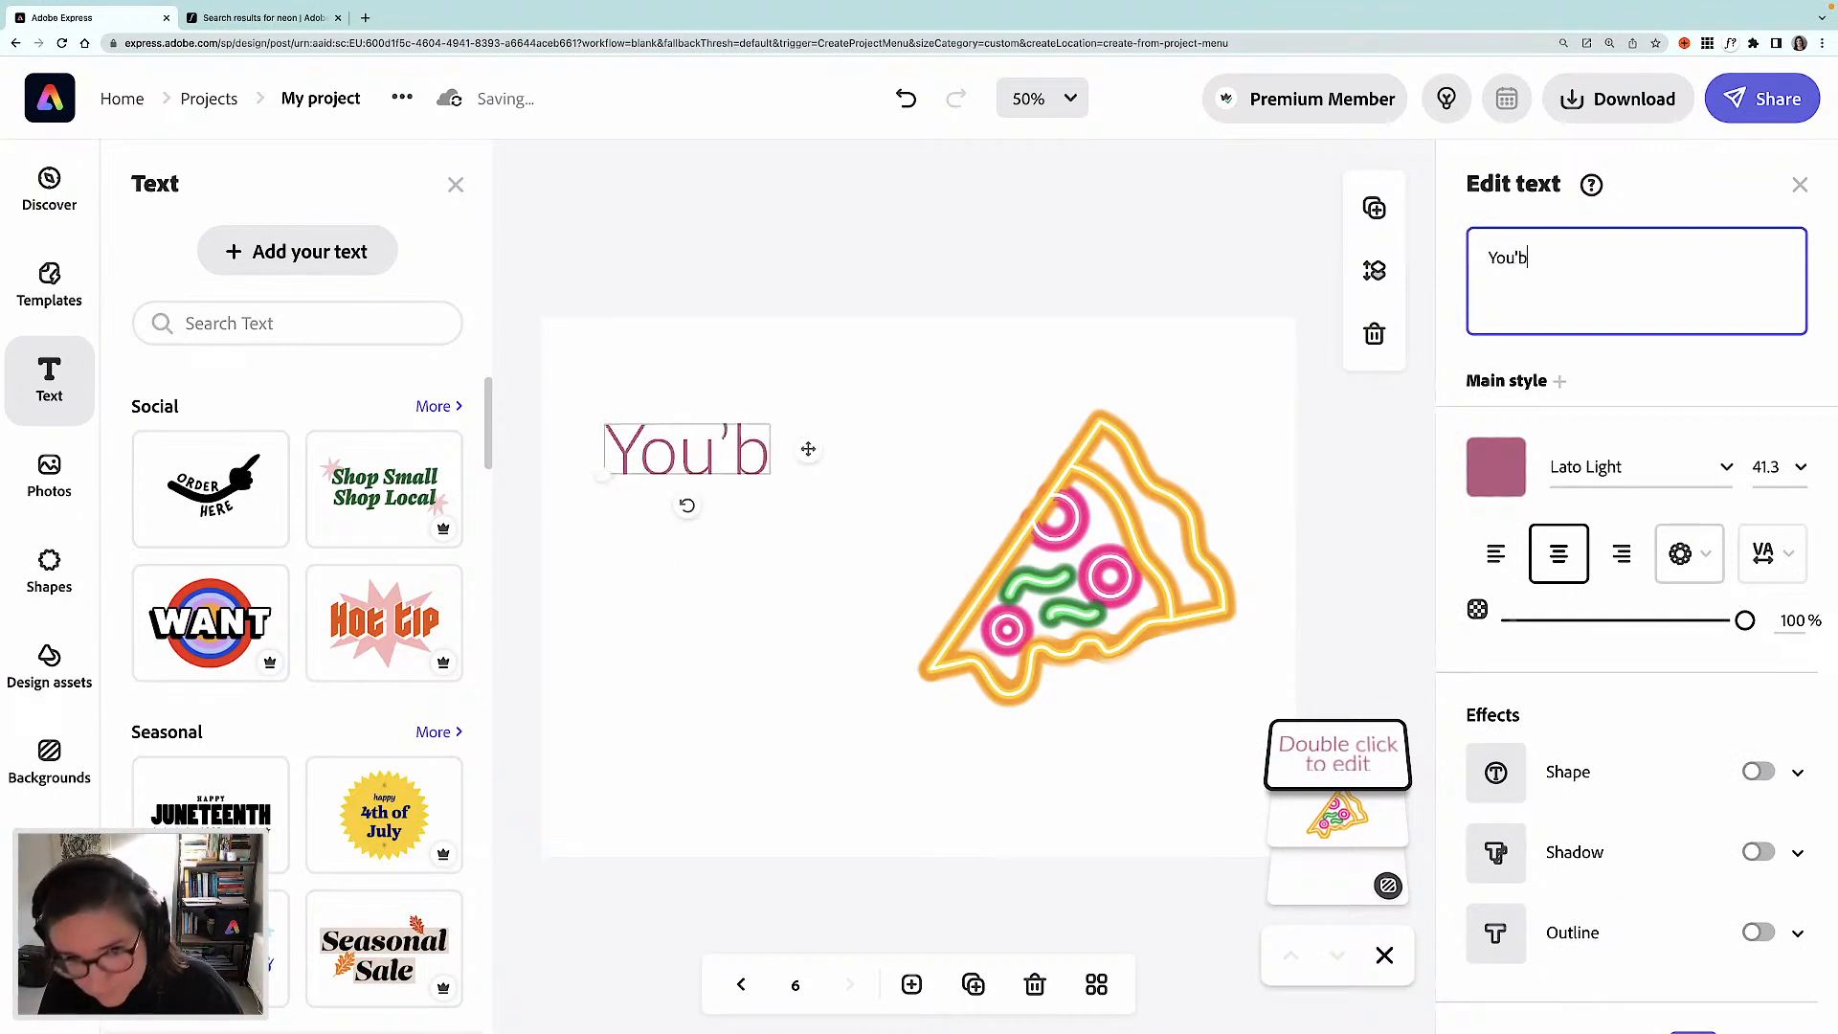
pyautogui.press('BackSpace')
pyautogui.write('ve')
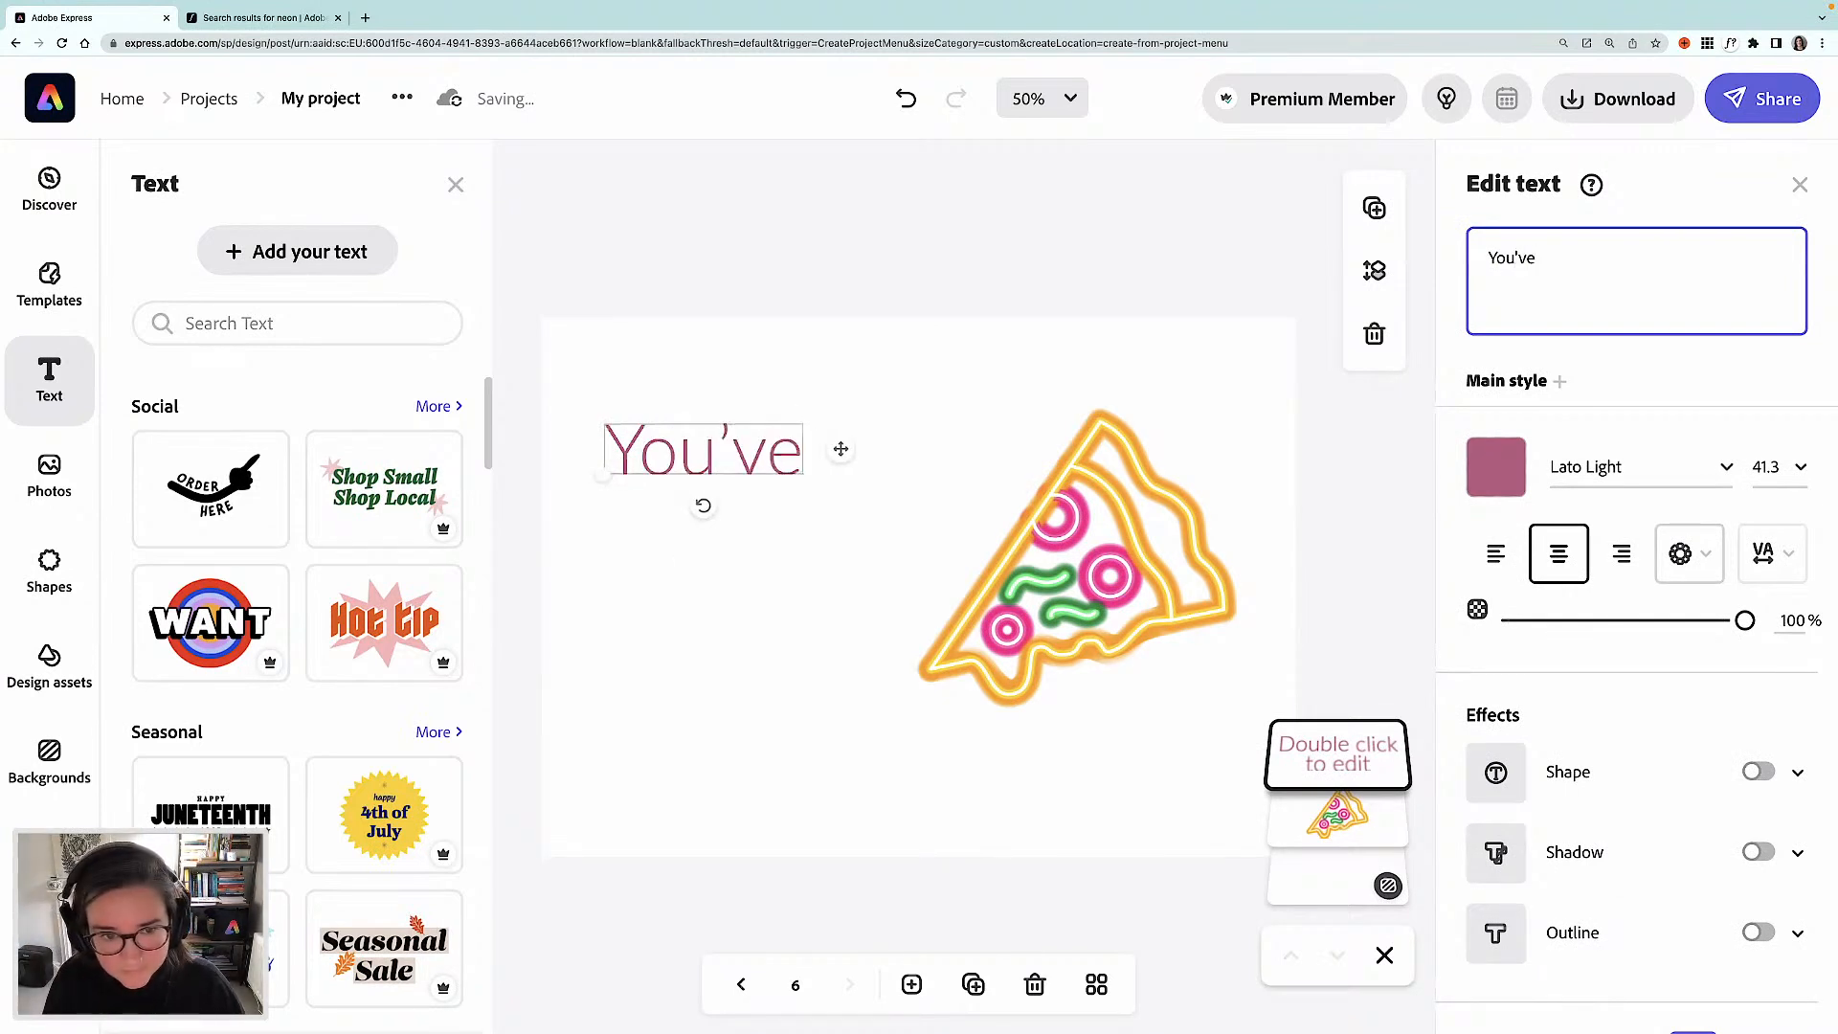
pyautogui.write(' stolen')
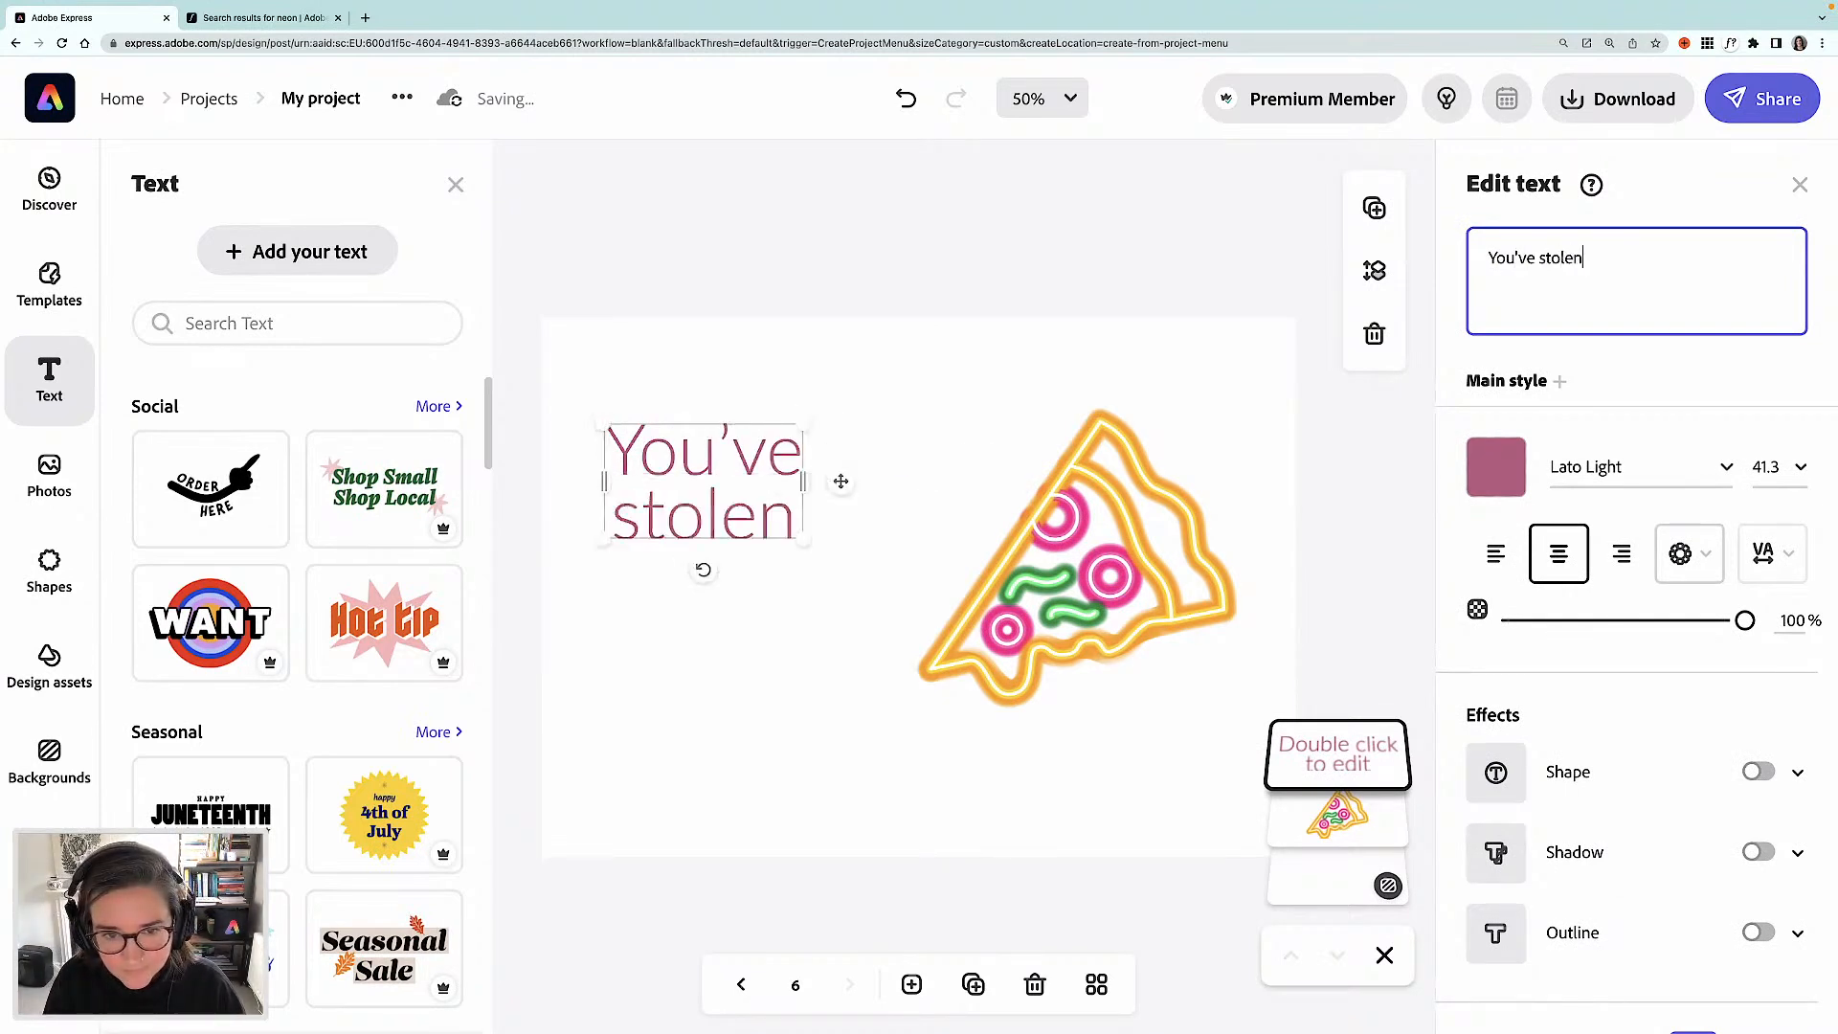
pyautogui.write(' a')
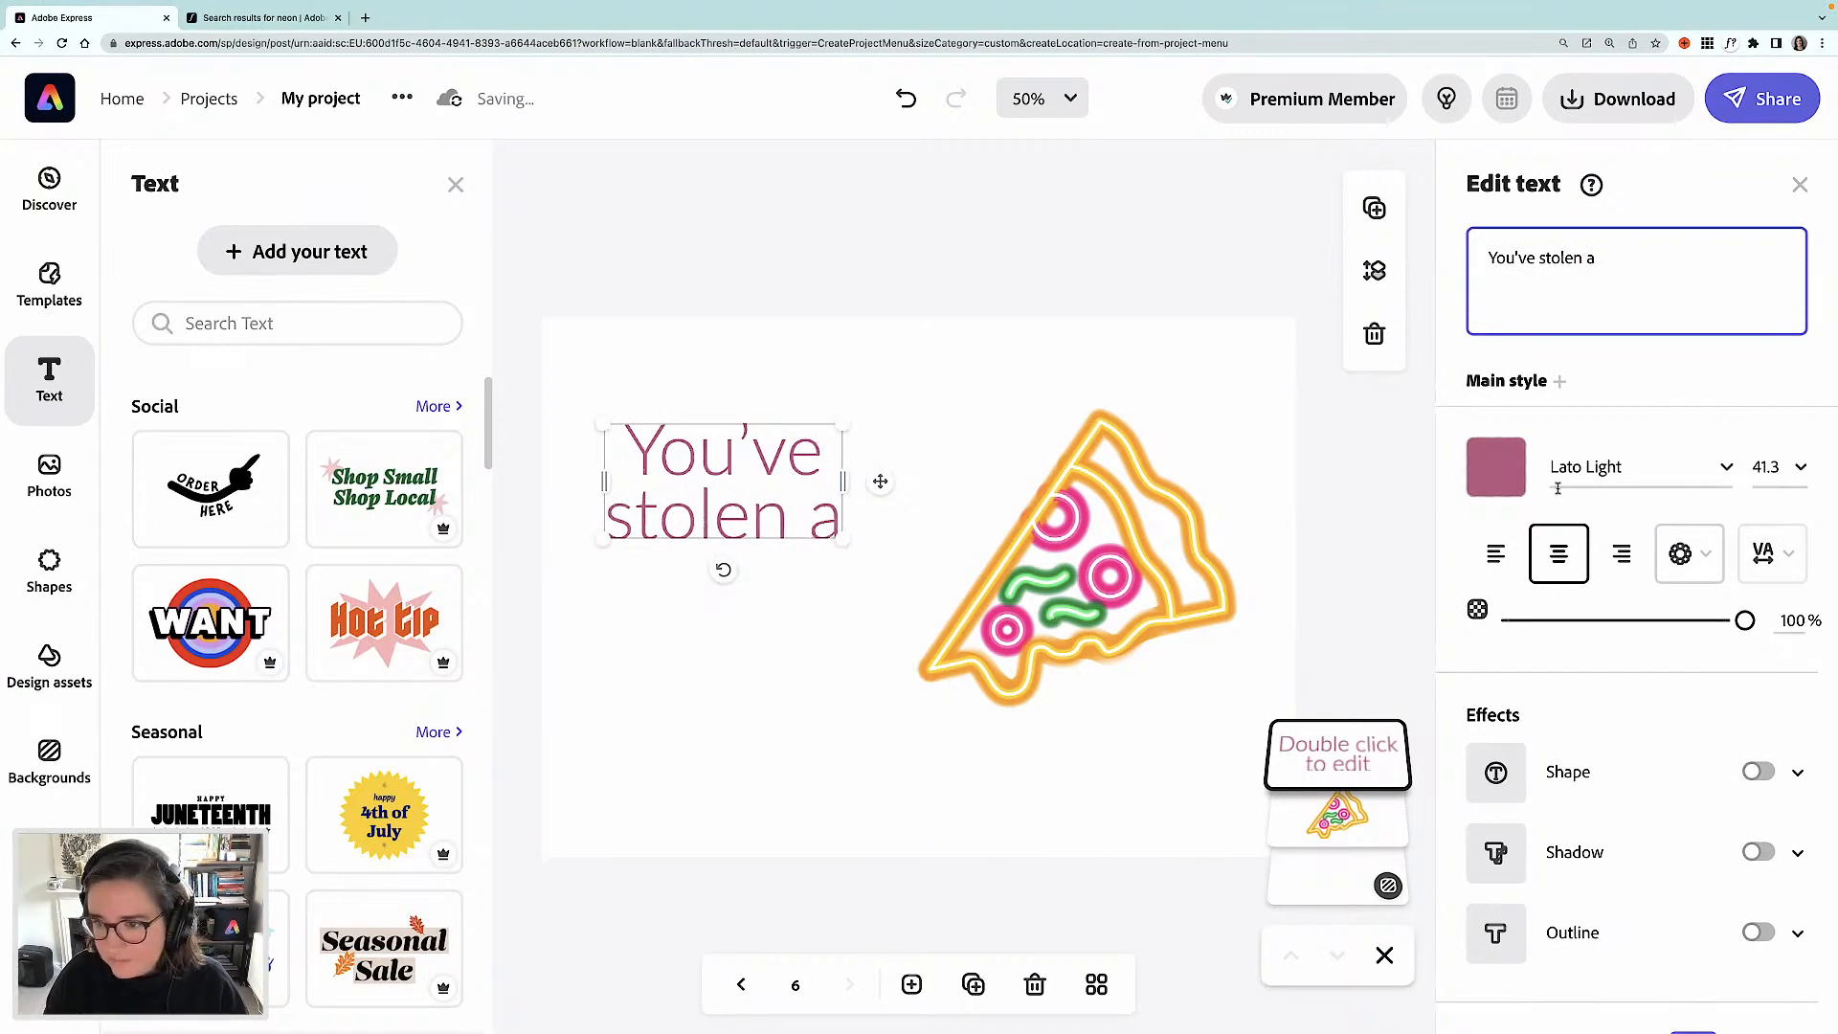
# - Change the font of the "You've stolen a" text to HT Neon Regular
pyautogui.click(1608, 466)
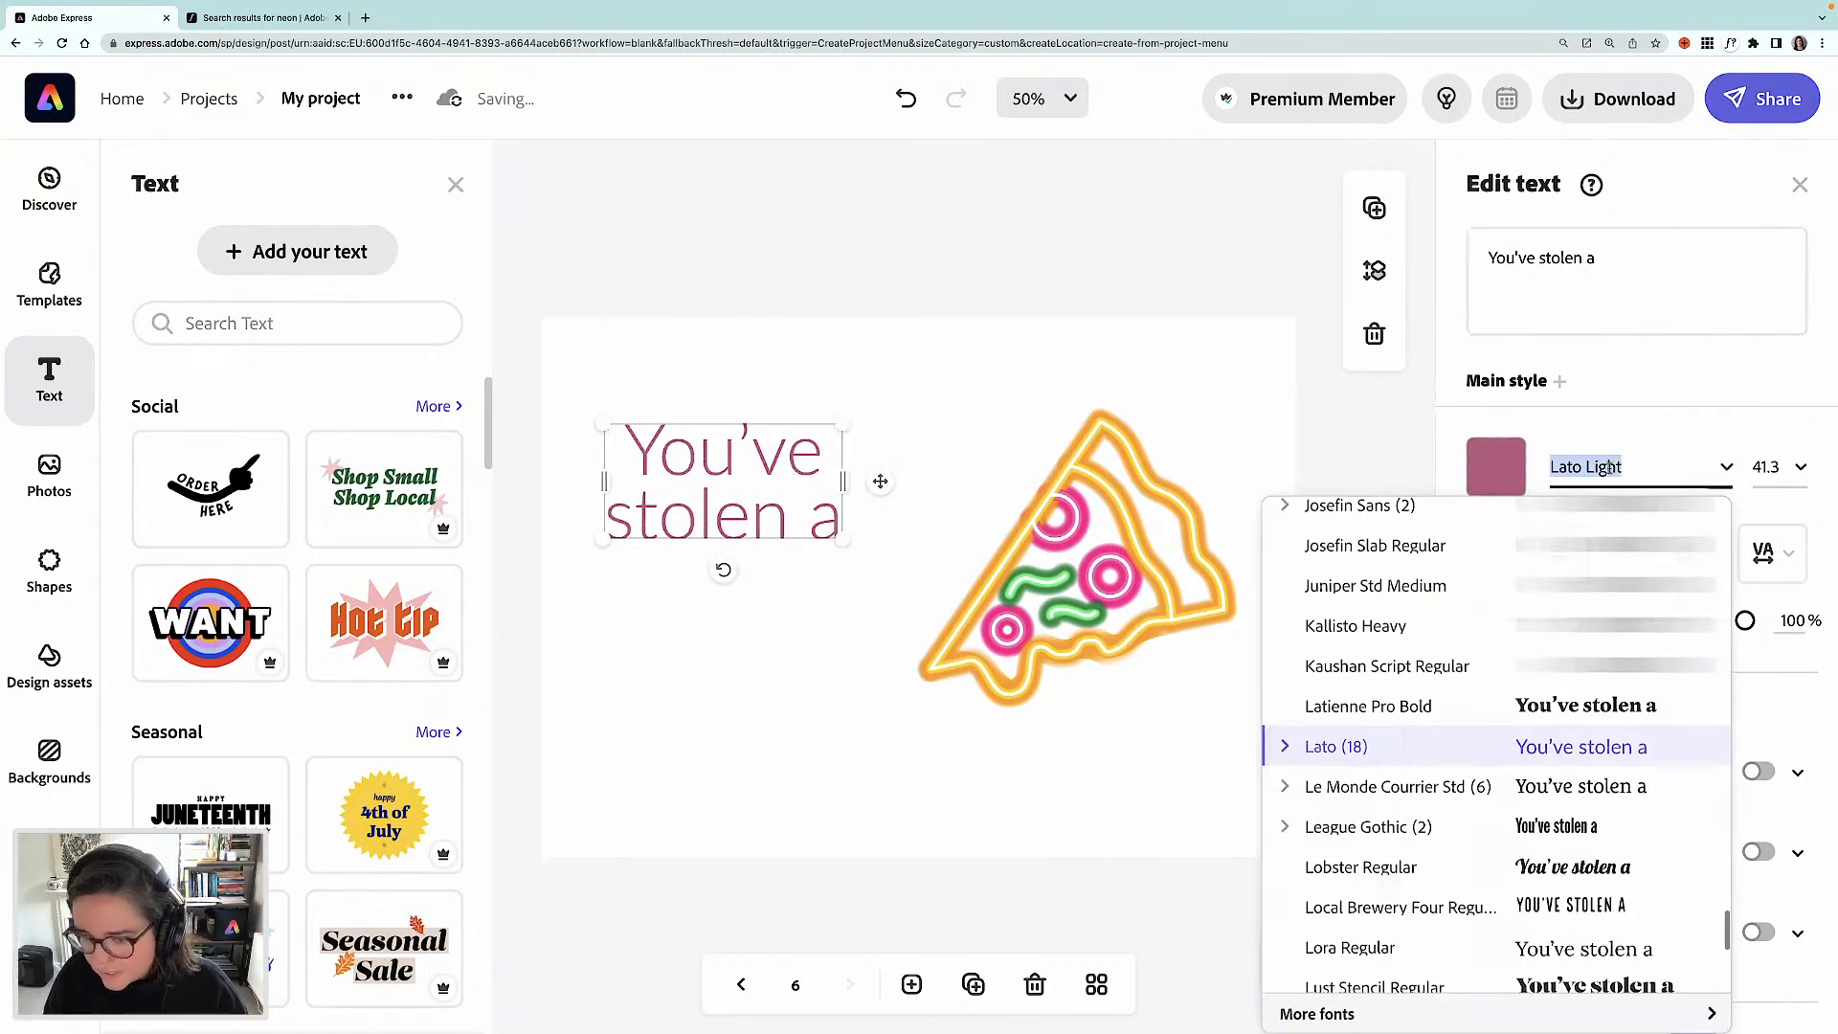
pyautogui.write('ht')
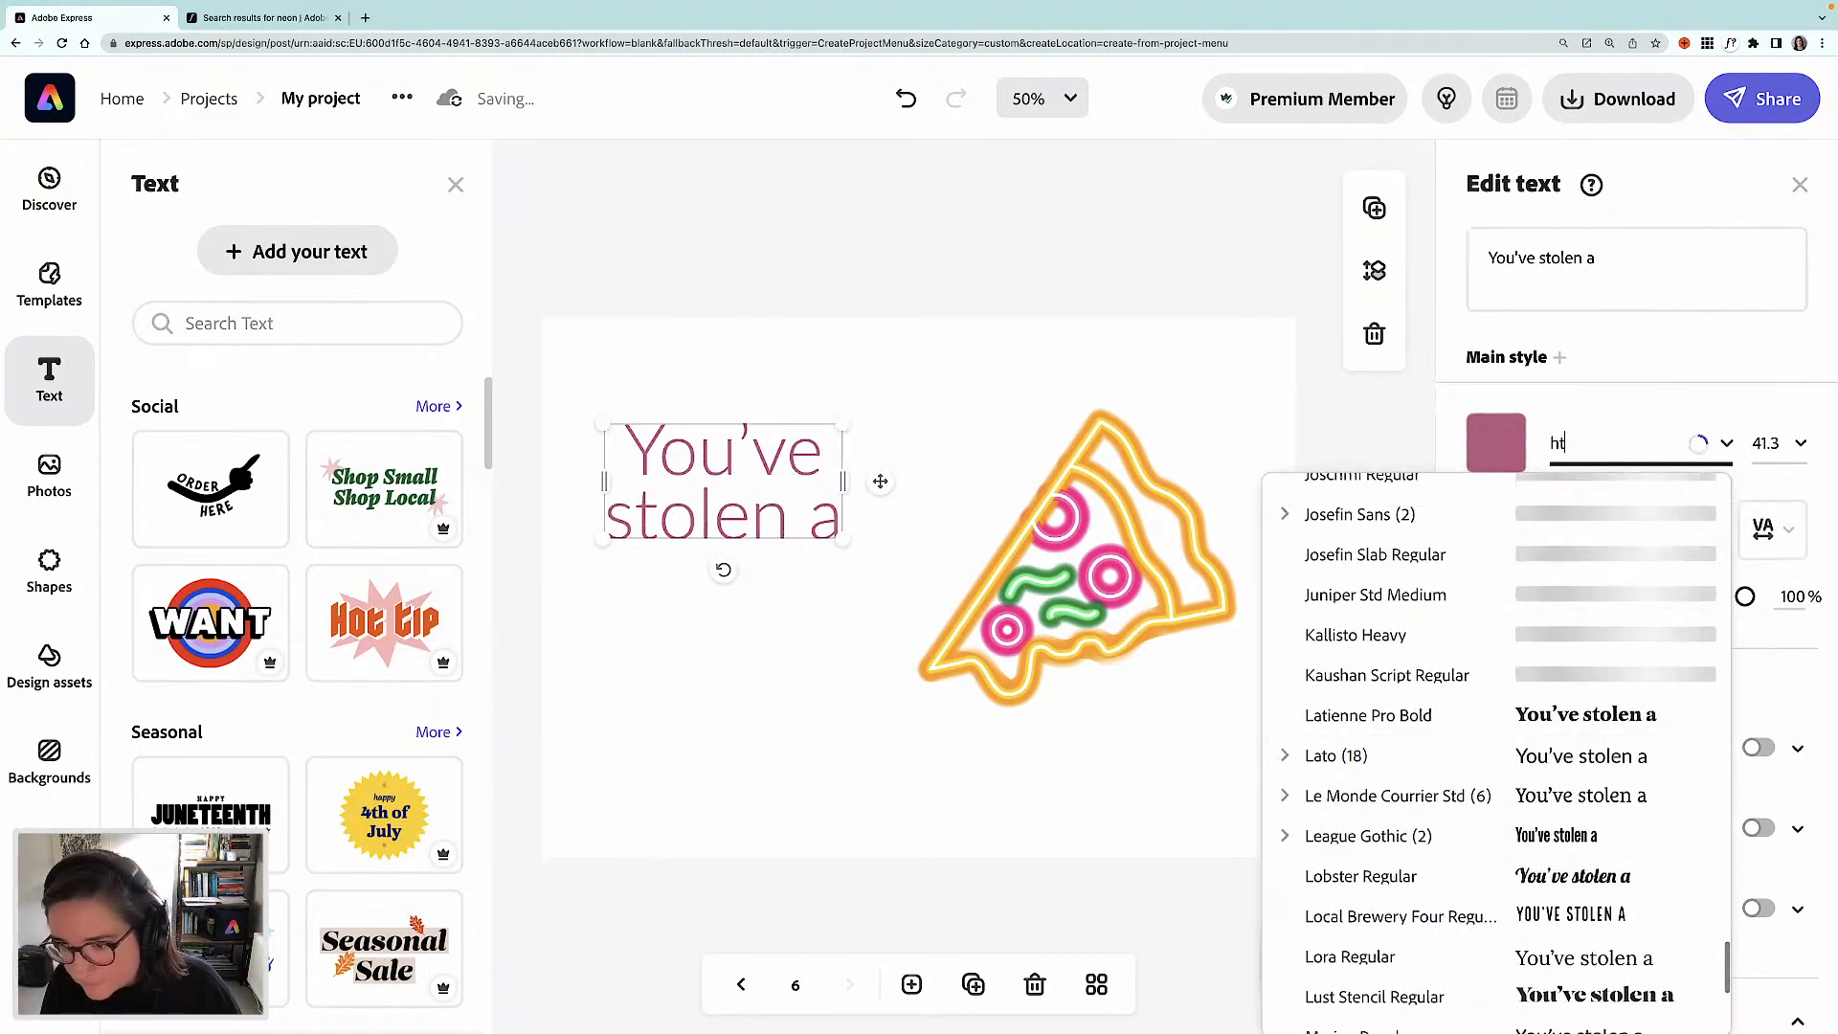
pyautogui.write(' neon')
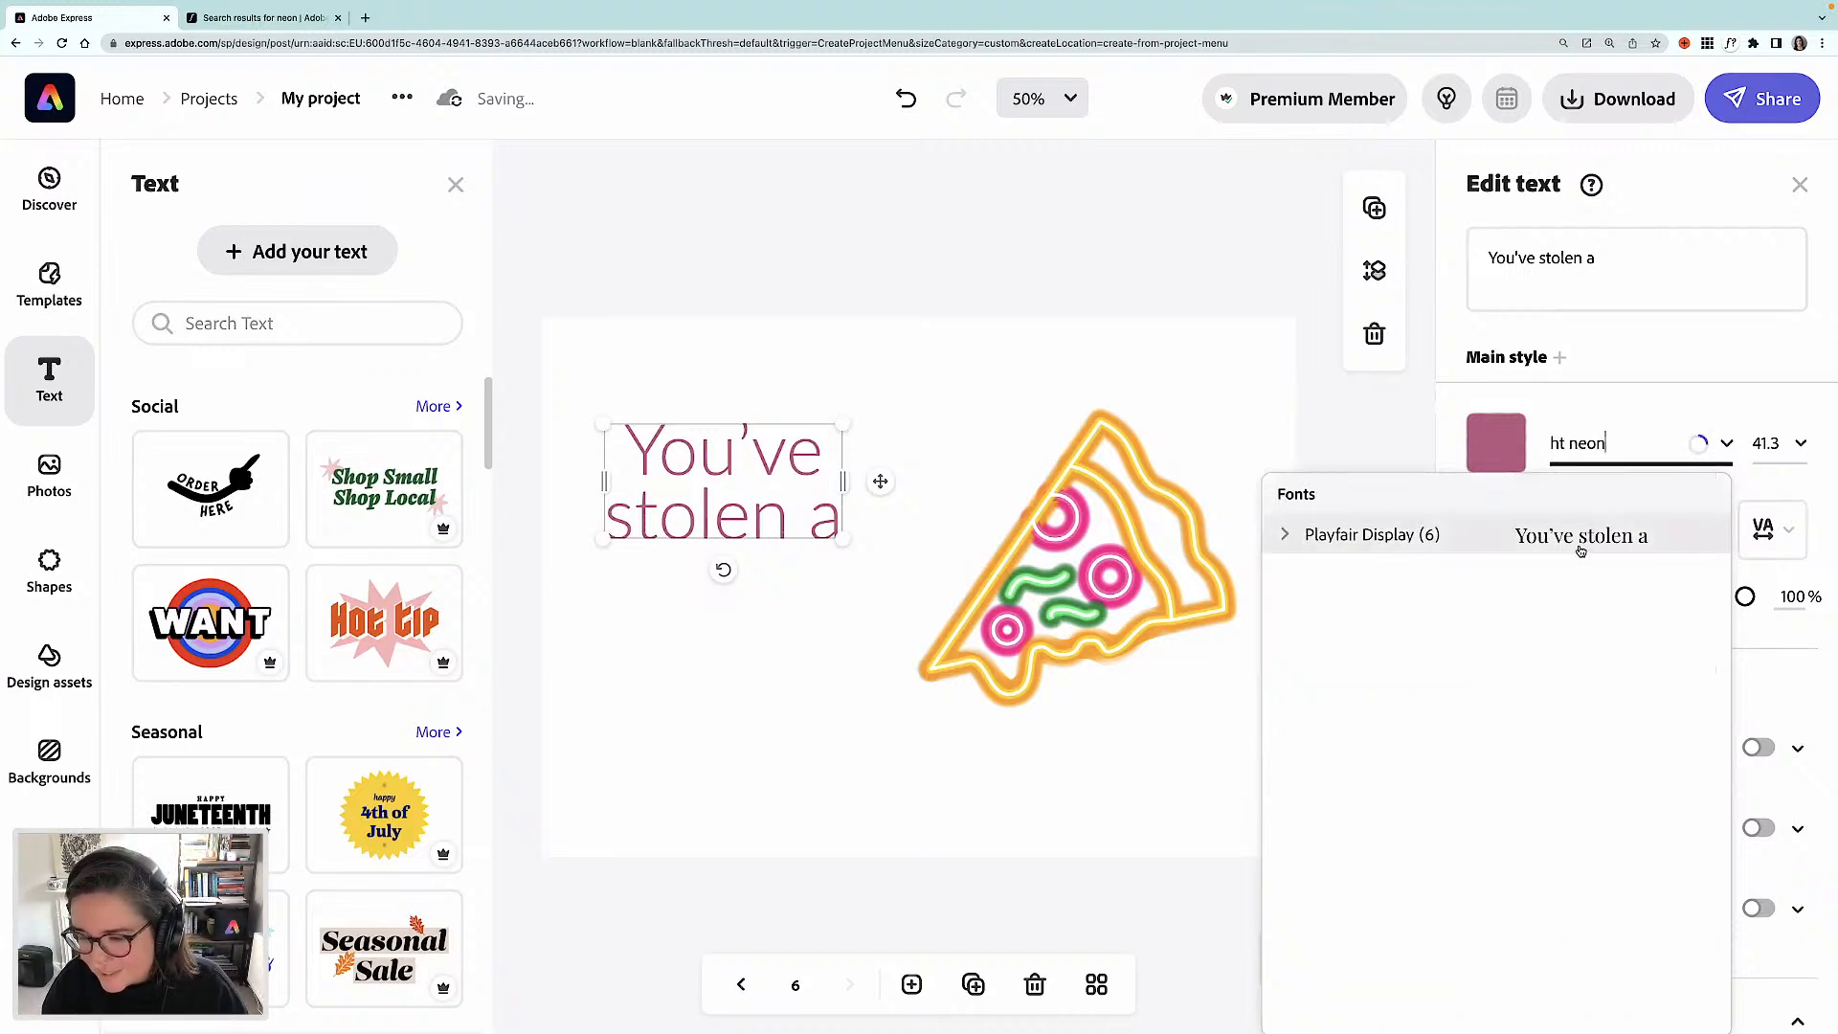
pyautogui.click(1580, 540)
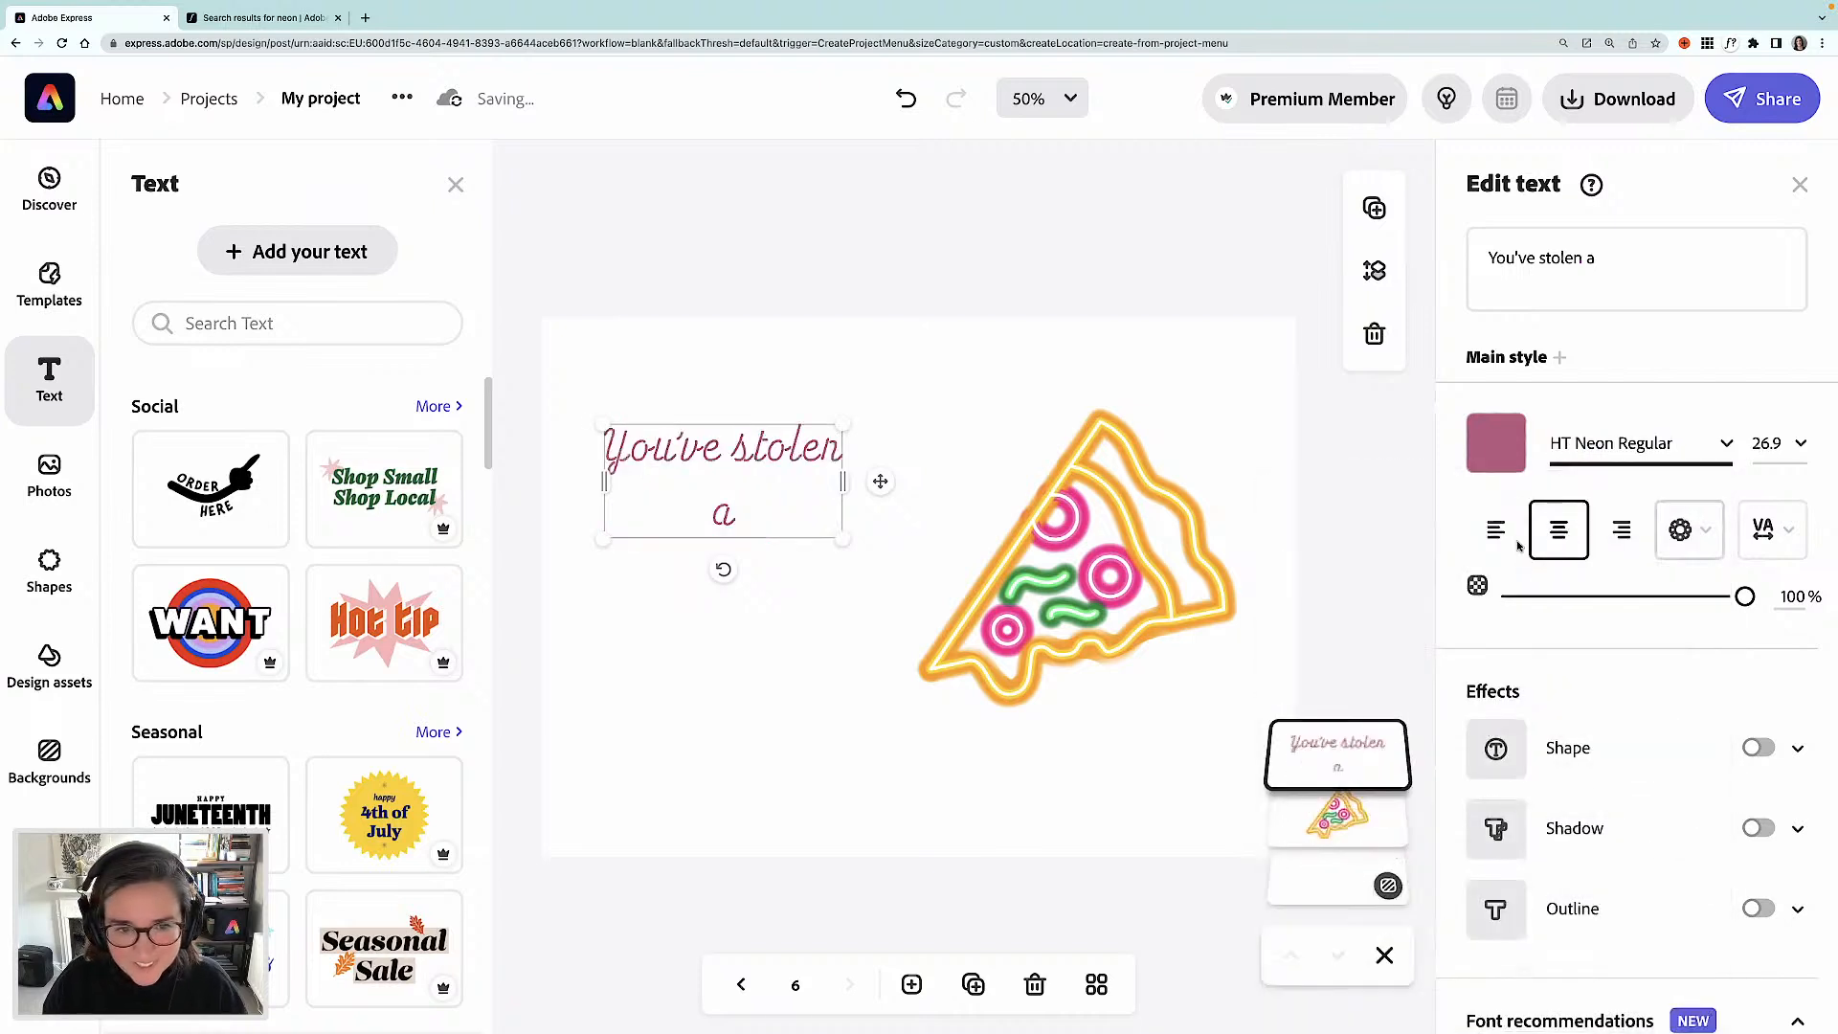
# - Fit "You've stolen a" on one line, enlarge it to about size 40.5 near the page top, and shift the pizza right
pyautogui.moveTo(842, 480); pyautogui.dragTo(927, 476)
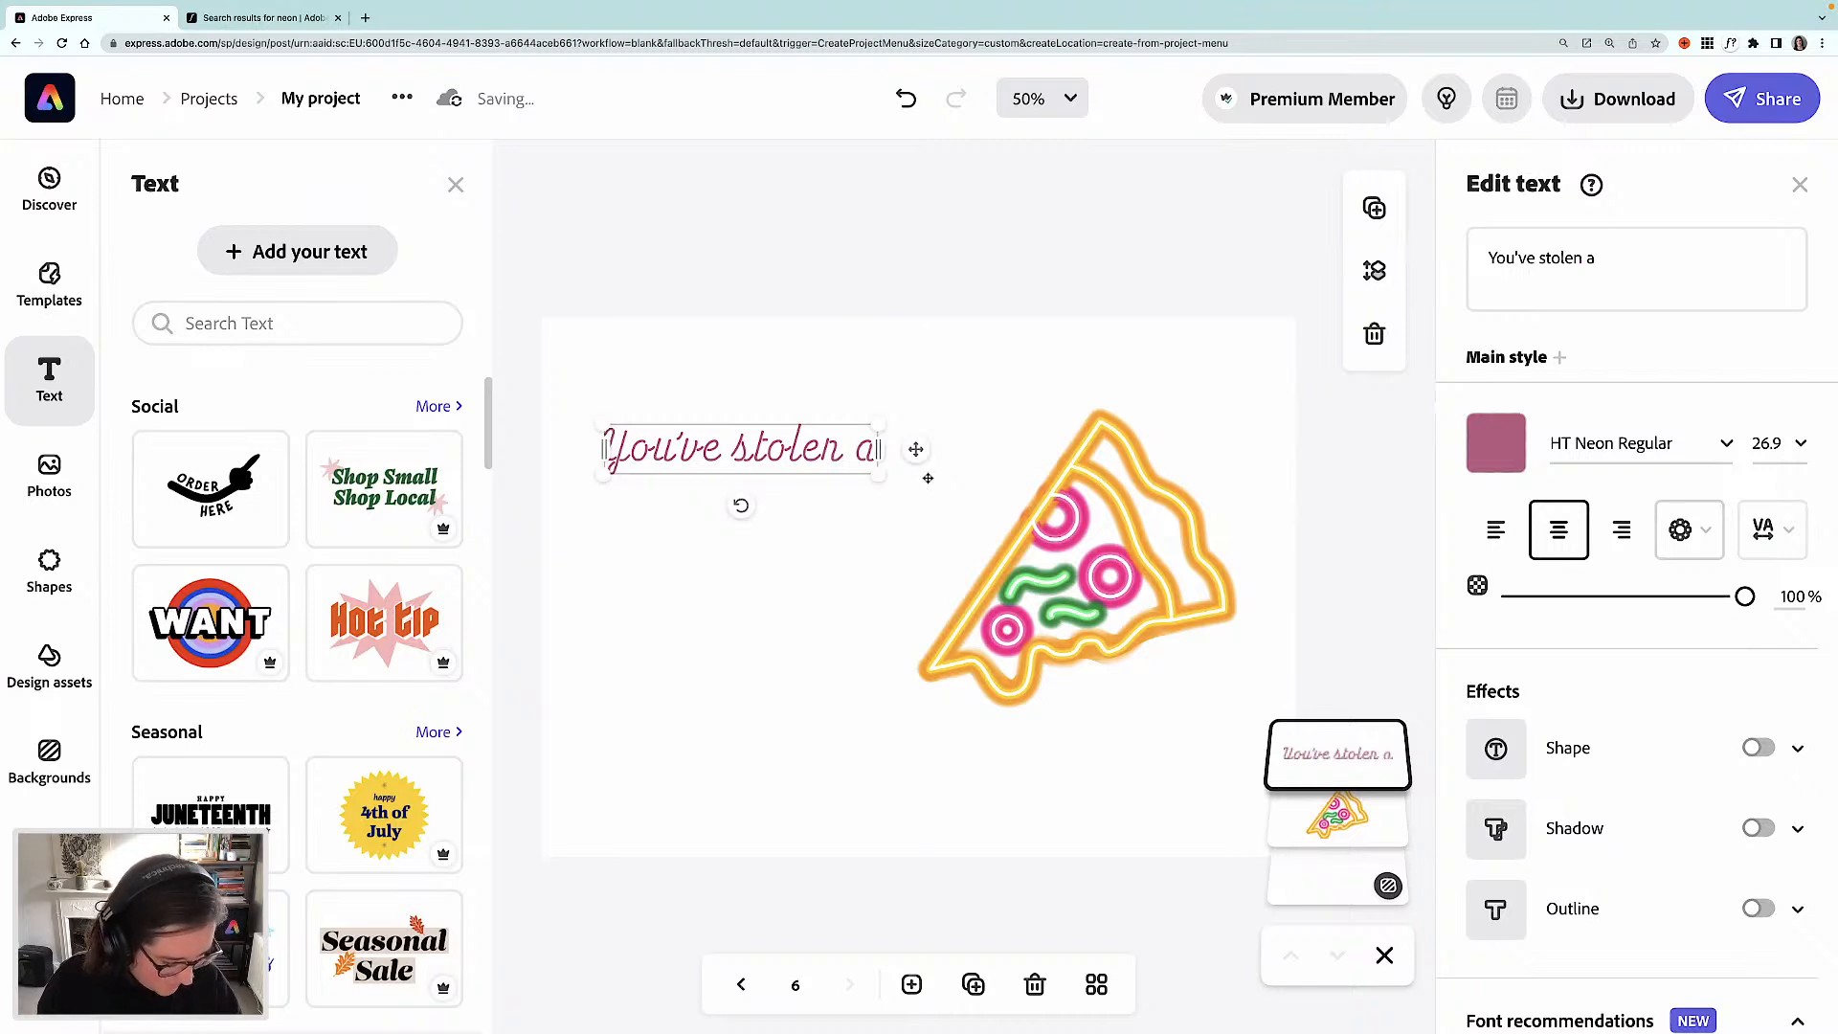
pyautogui.moveTo(881, 475); pyautogui.dragTo(999, 496)
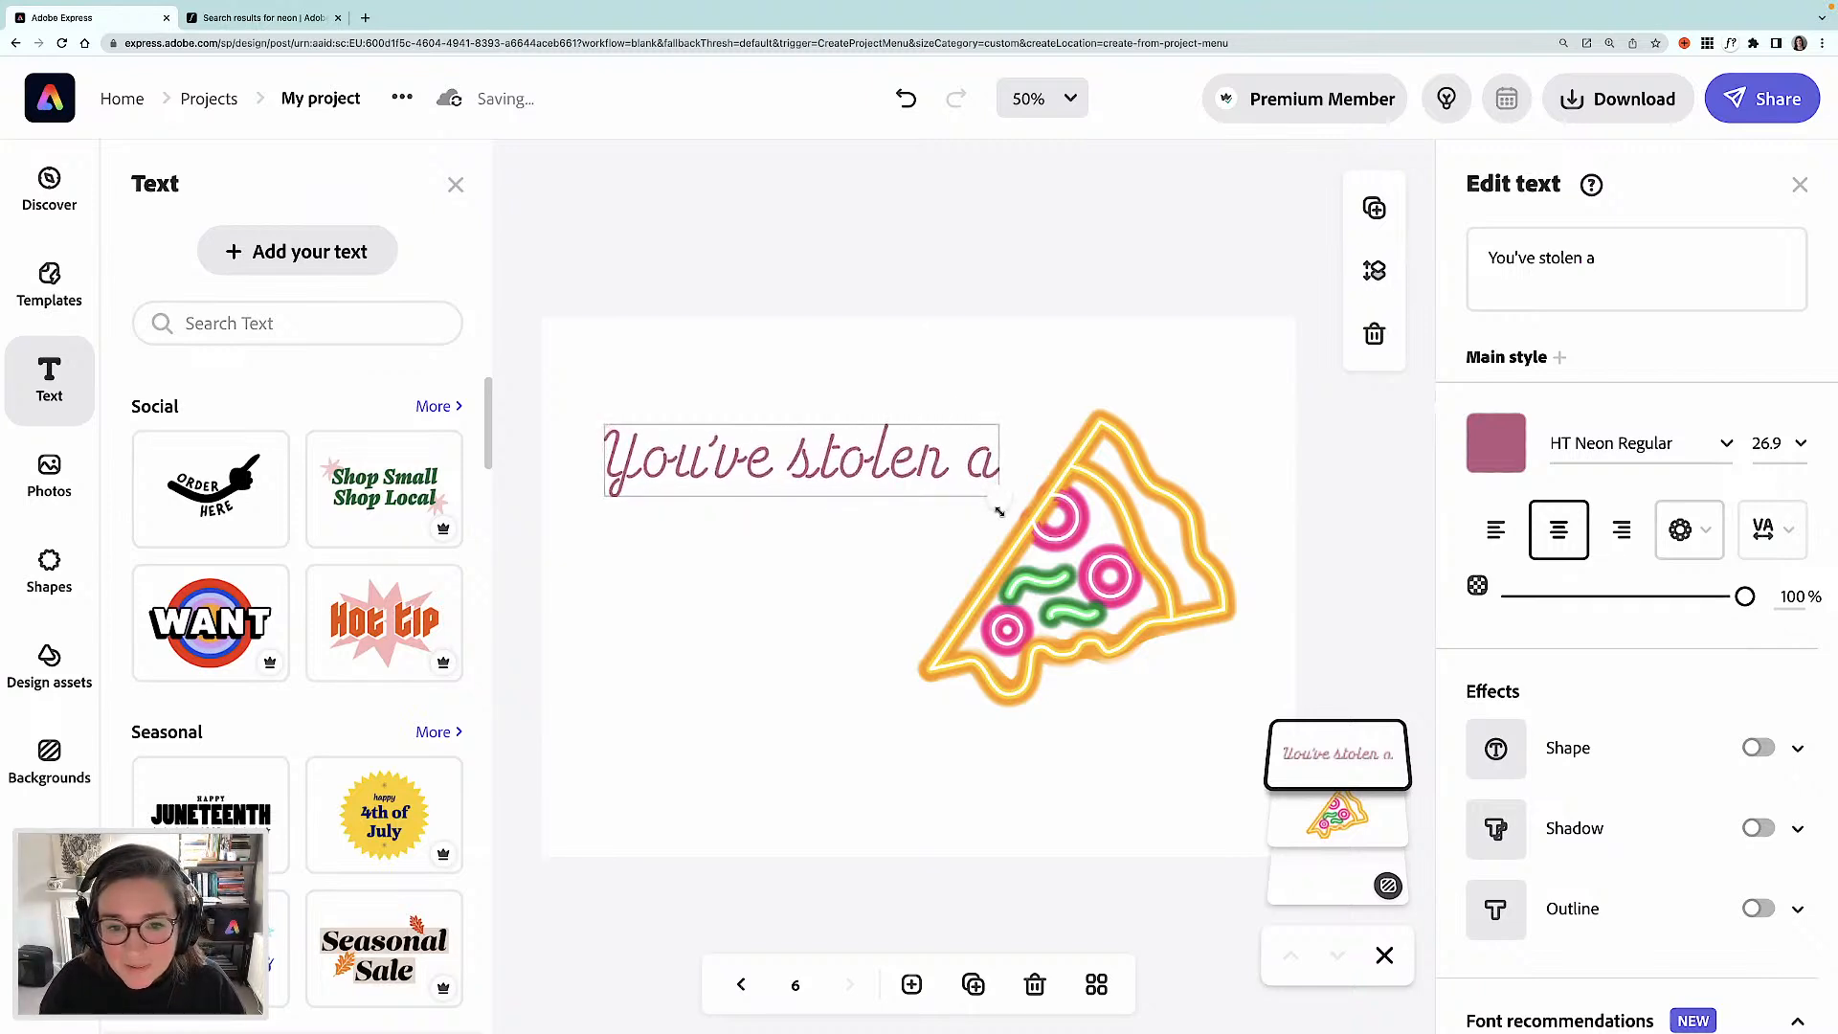
pyautogui.moveTo(1137, 588); pyautogui.dragTo(1176, 563)
pyautogui.moveTo(865, 464); pyautogui.dragTo(847, 422)
pyautogui.moveTo(986, 451); pyautogui.dragTo(998, 460)
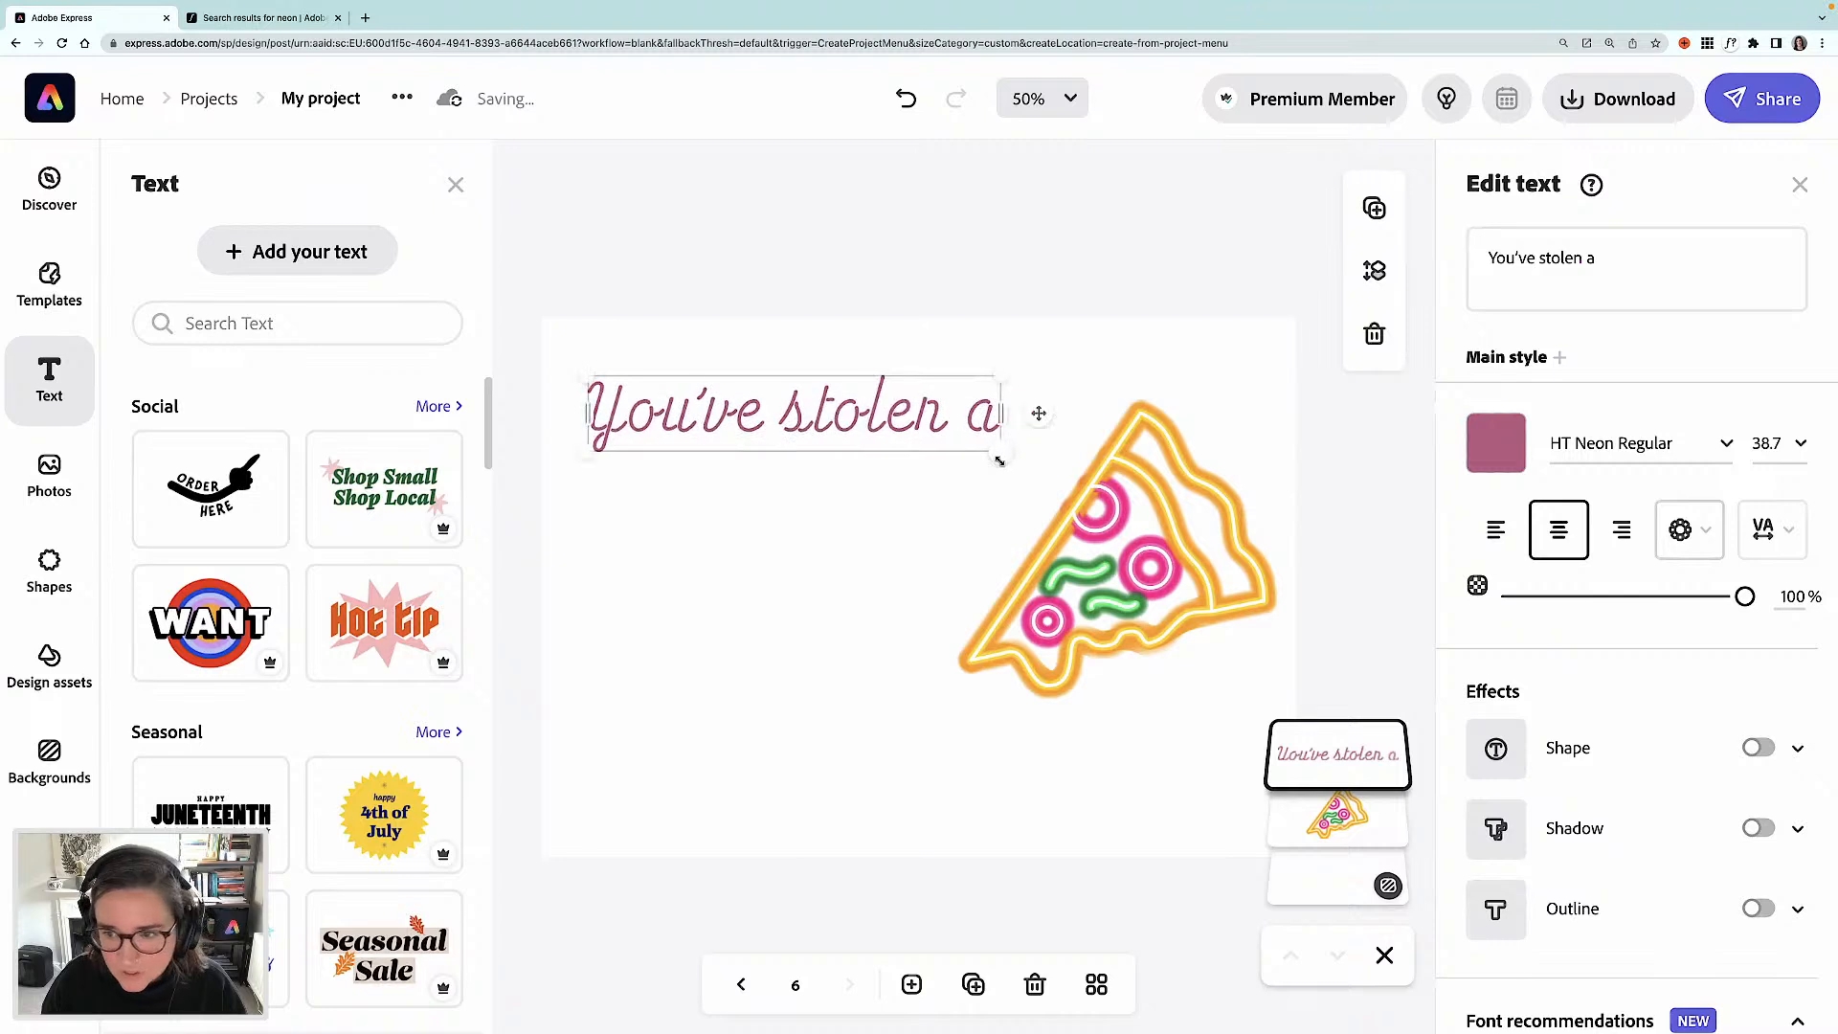
# - Color the "You've stolen a" text yellow #FFD40C, sampled from the pizza slice
pyautogui.click(1496, 443)
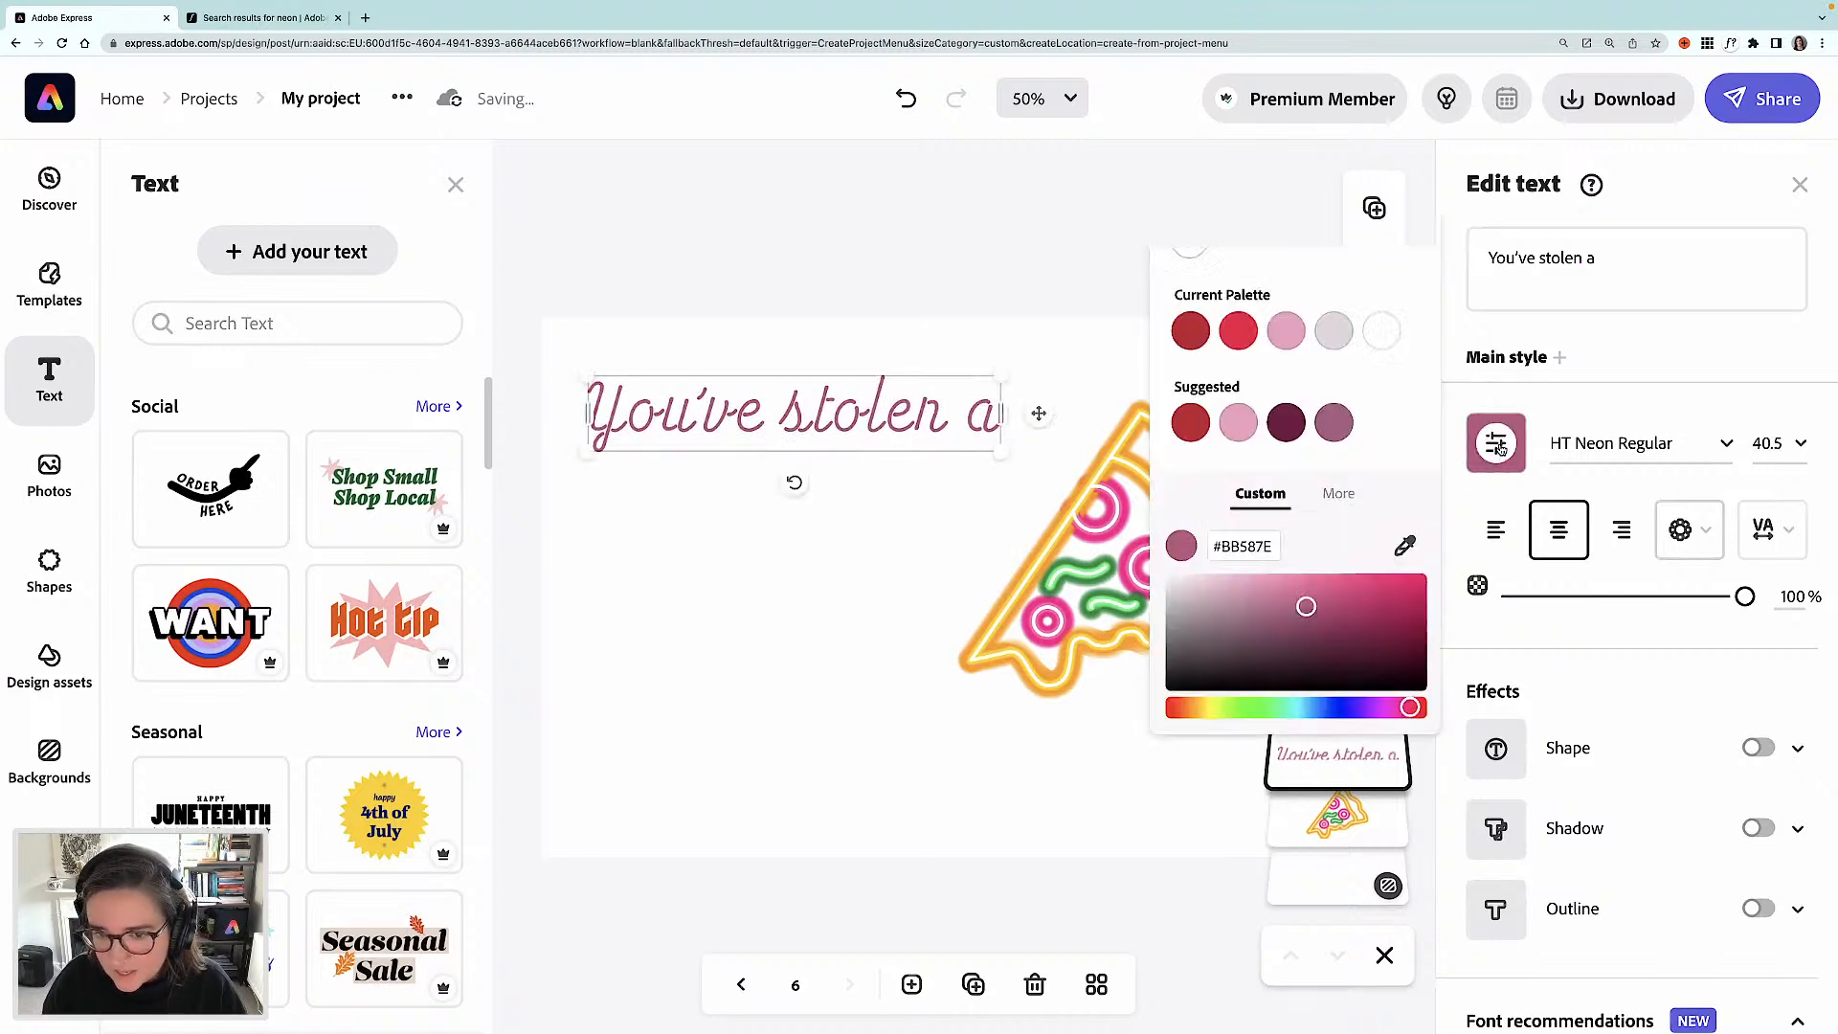
pyautogui.click(1405, 545)
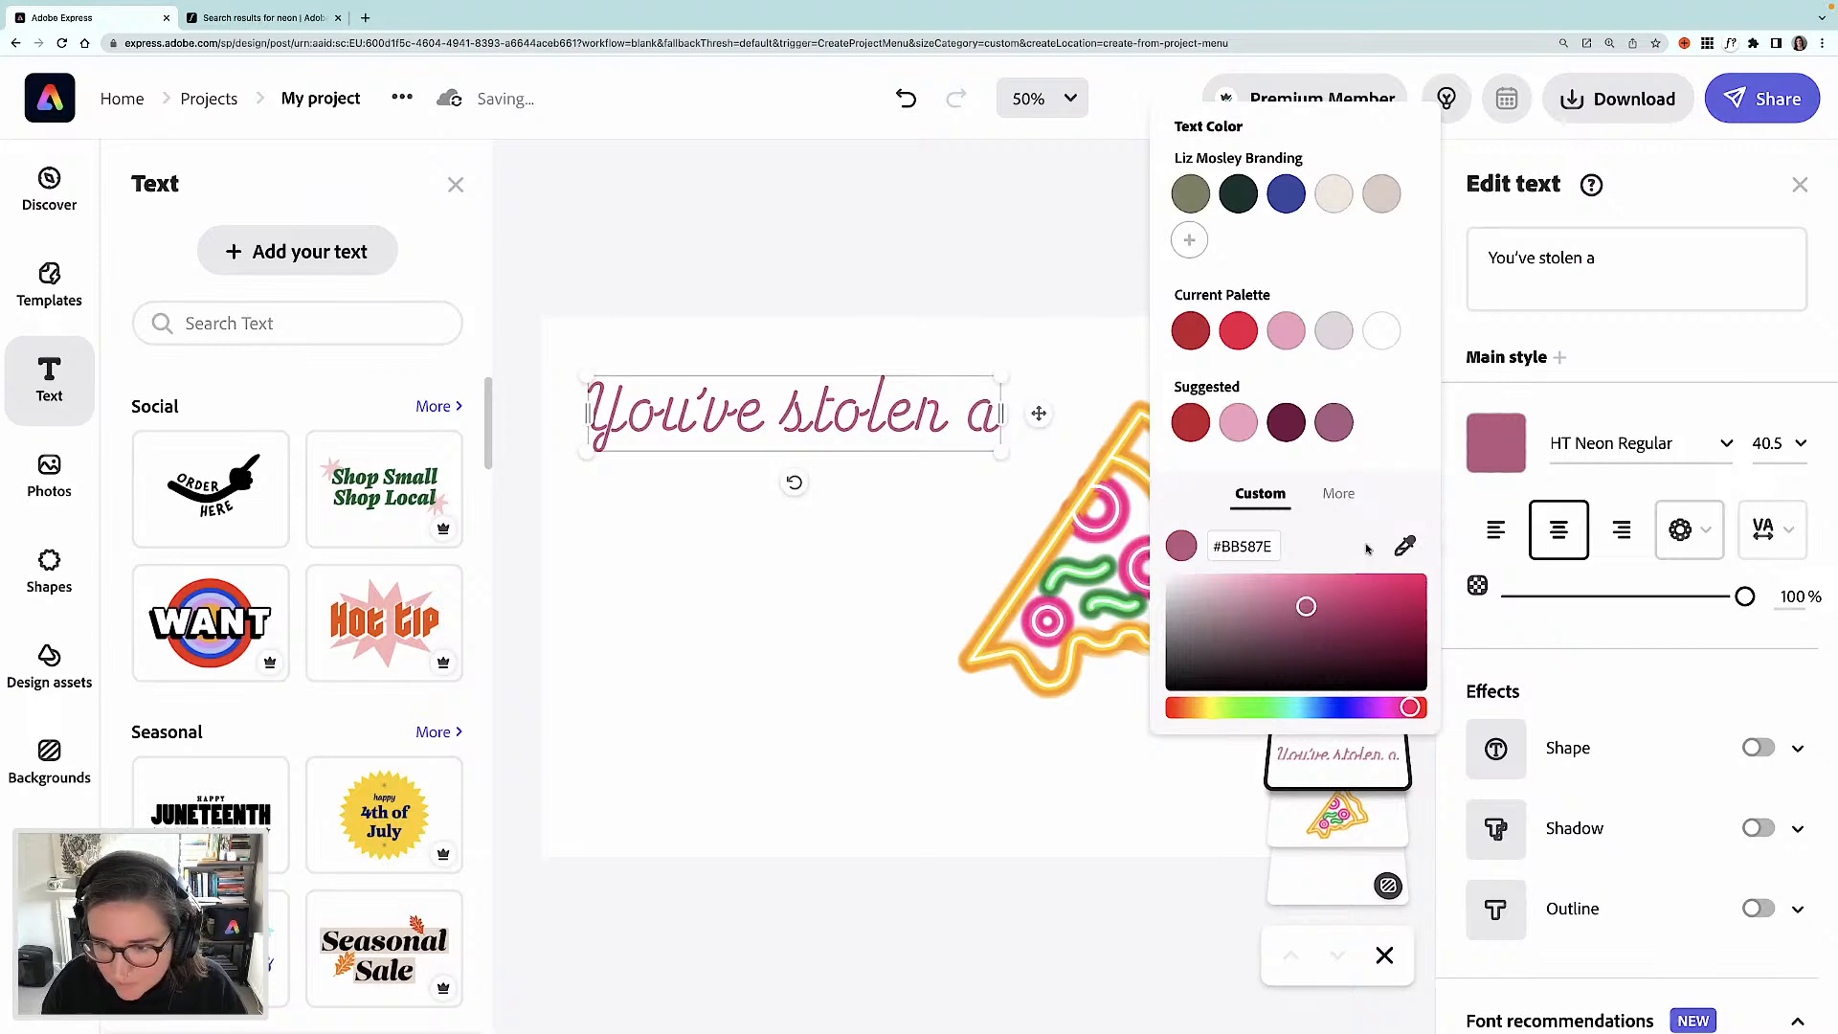
pyautogui.click(1056, 545)
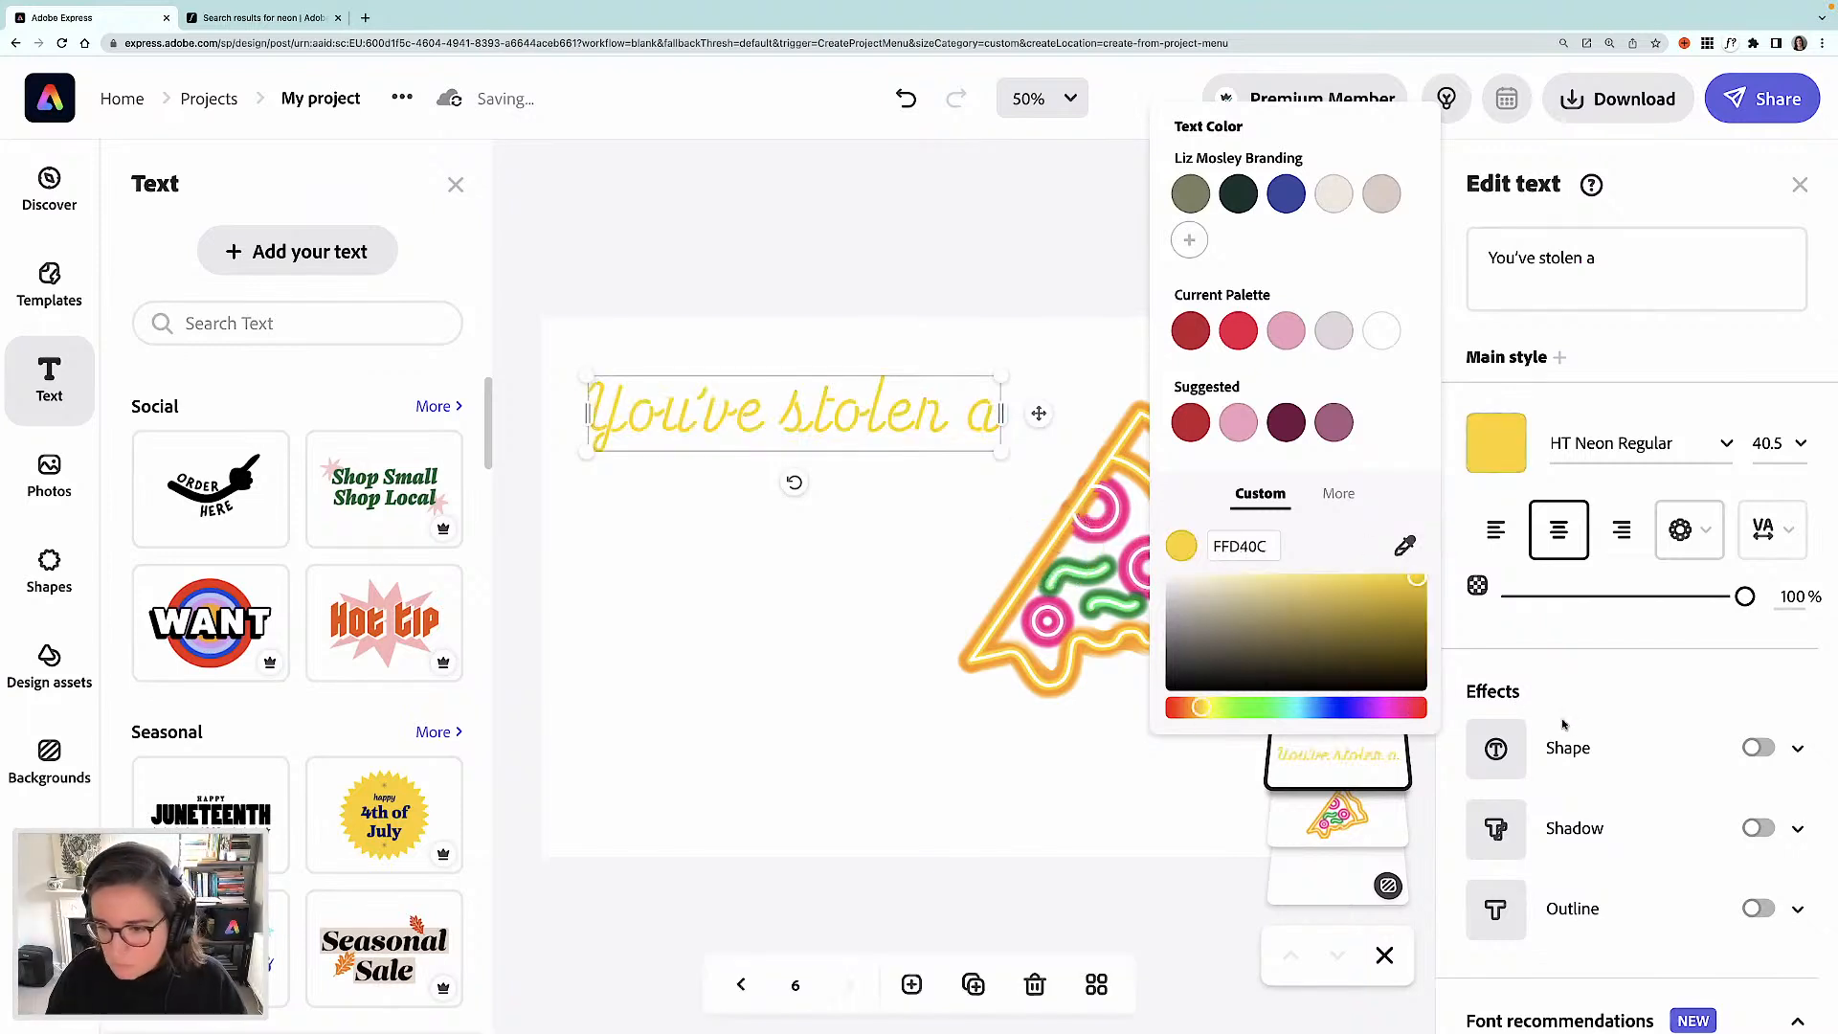
# - Outline "You've stolen a" in orange #FF9A07 sampled from the pizza, and enlarge the text to about size 42.8
pyautogui.scroll(-2, 1628, 689)
pyautogui.scroll(-3, 1570, 761)
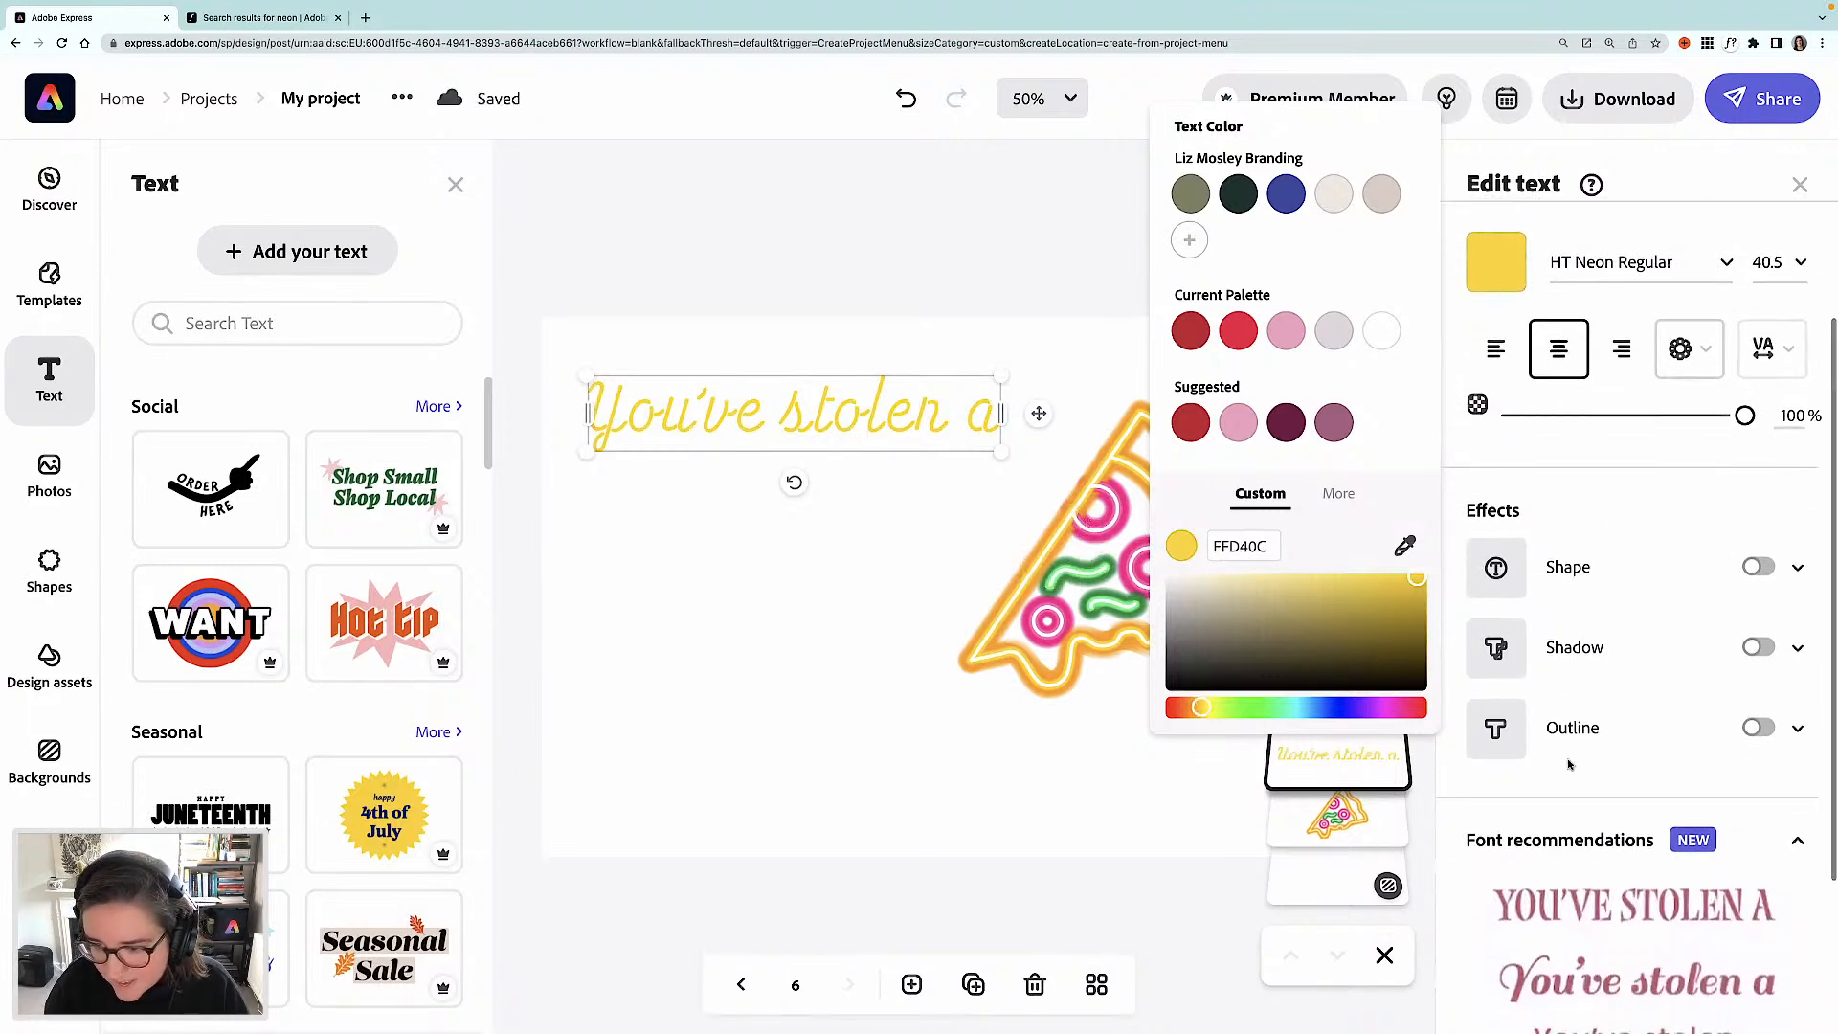
pyautogui.click(1759, 672)
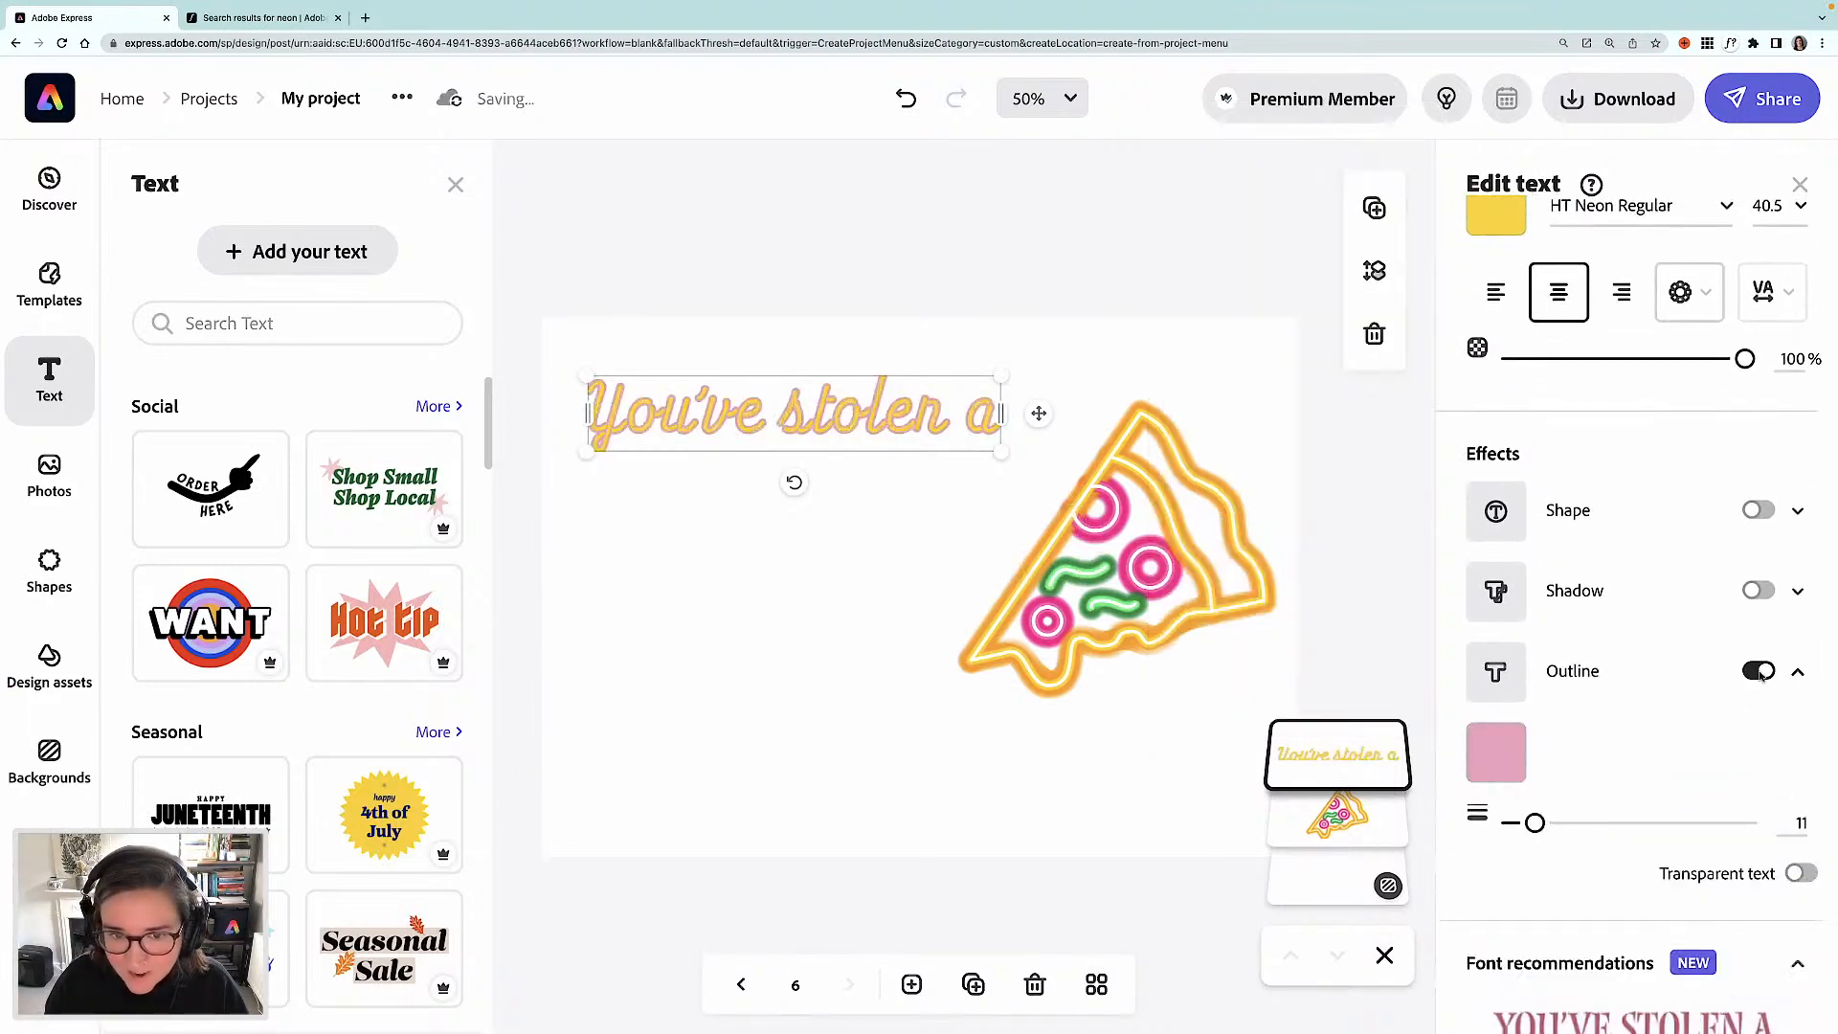
pyautogui.scroll(-2, 1556, 794)
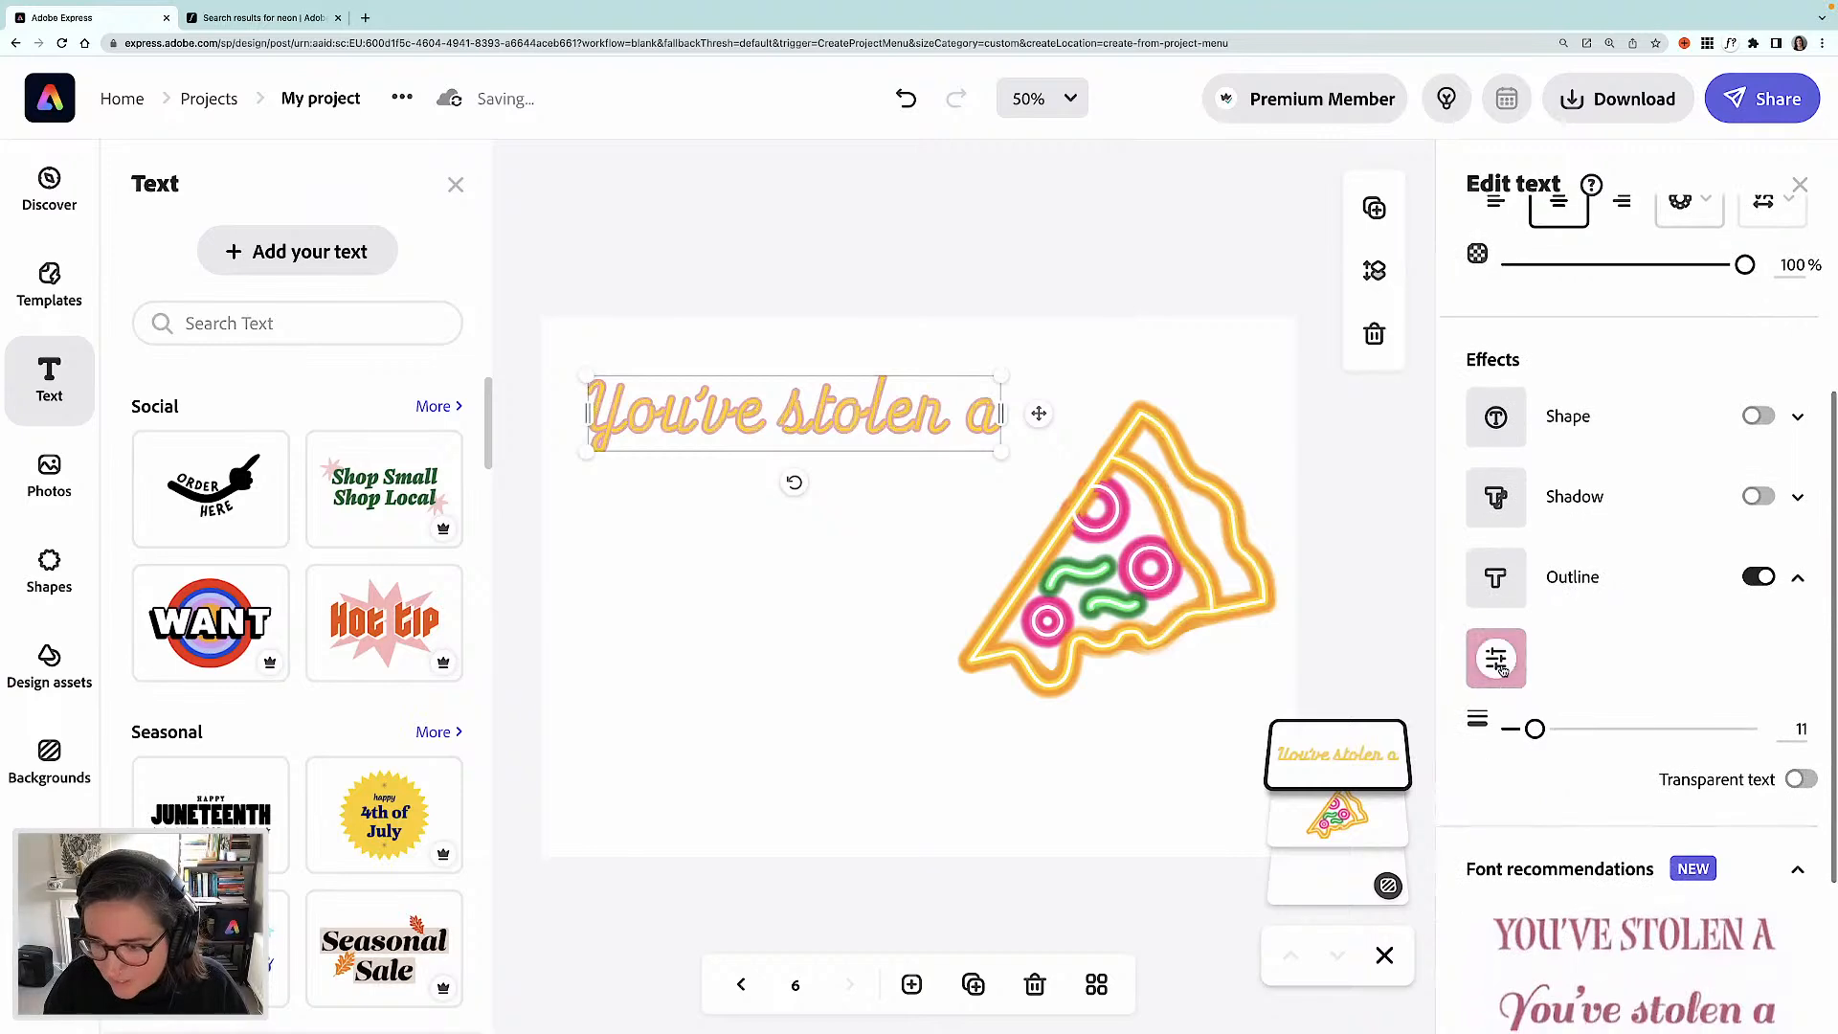
pyautogui.click(1504, 673)
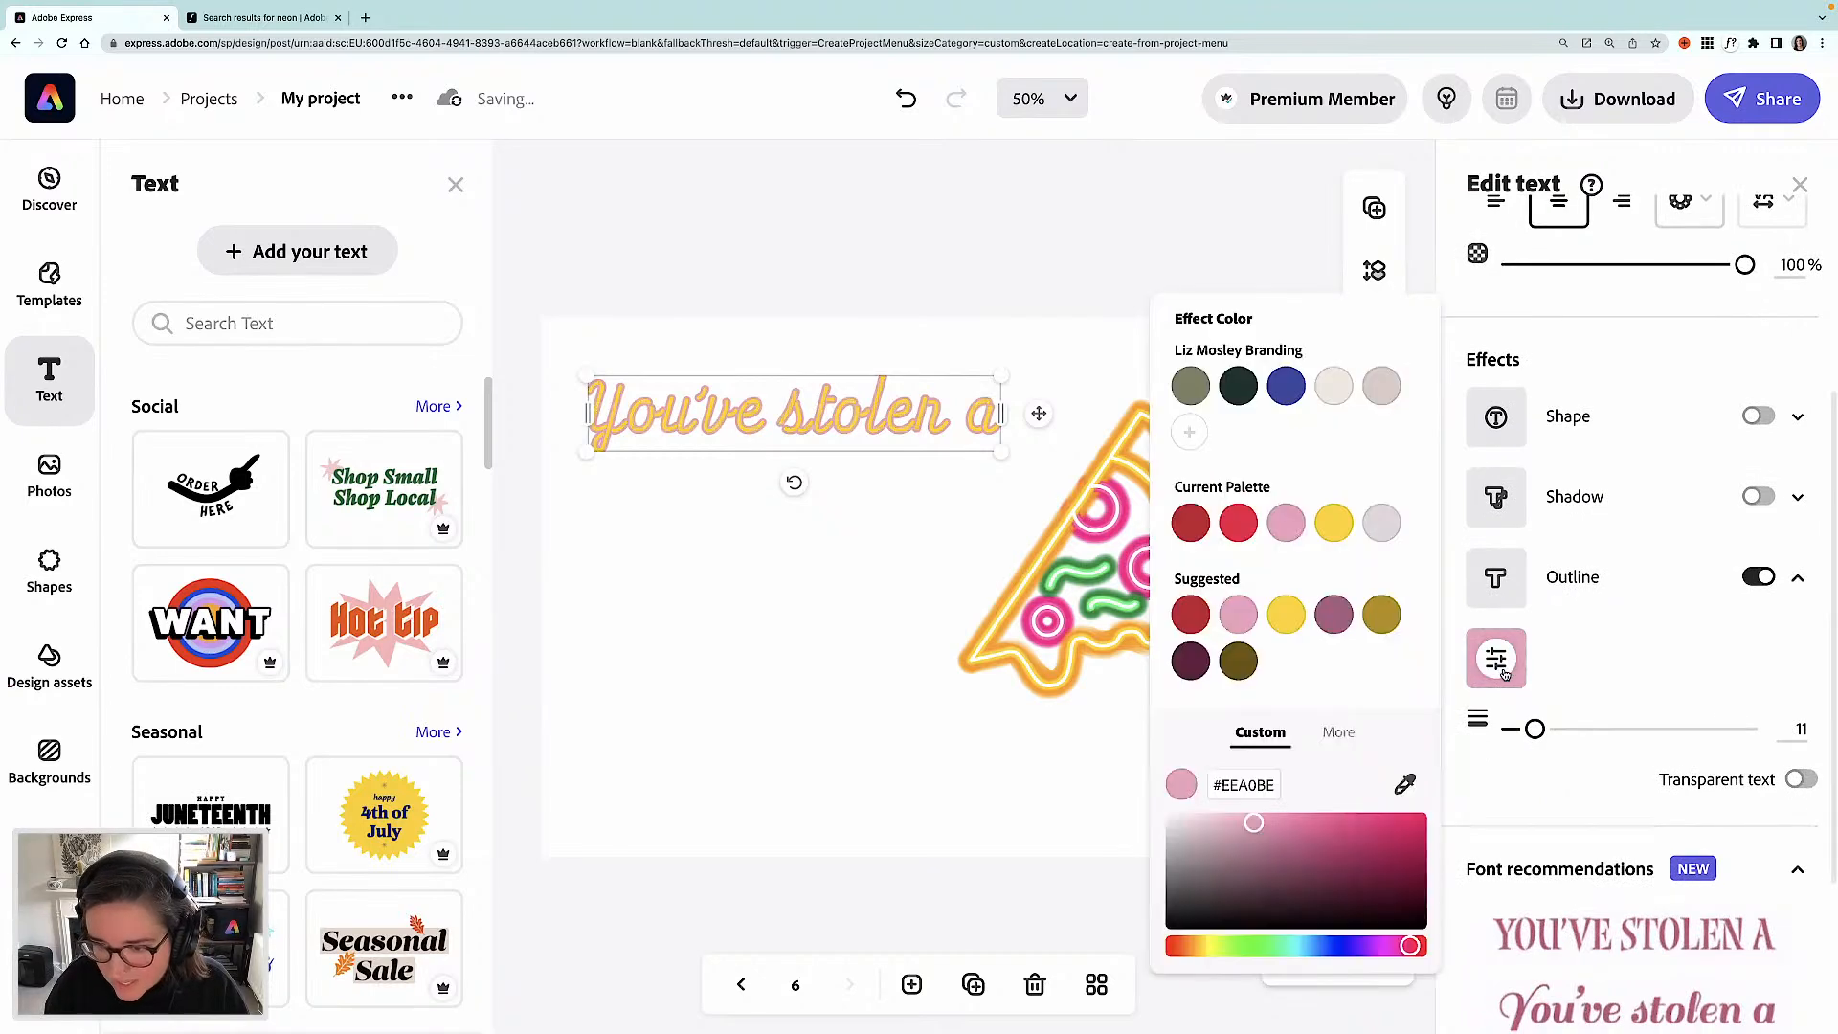
pyautogui.click(1005, 602)
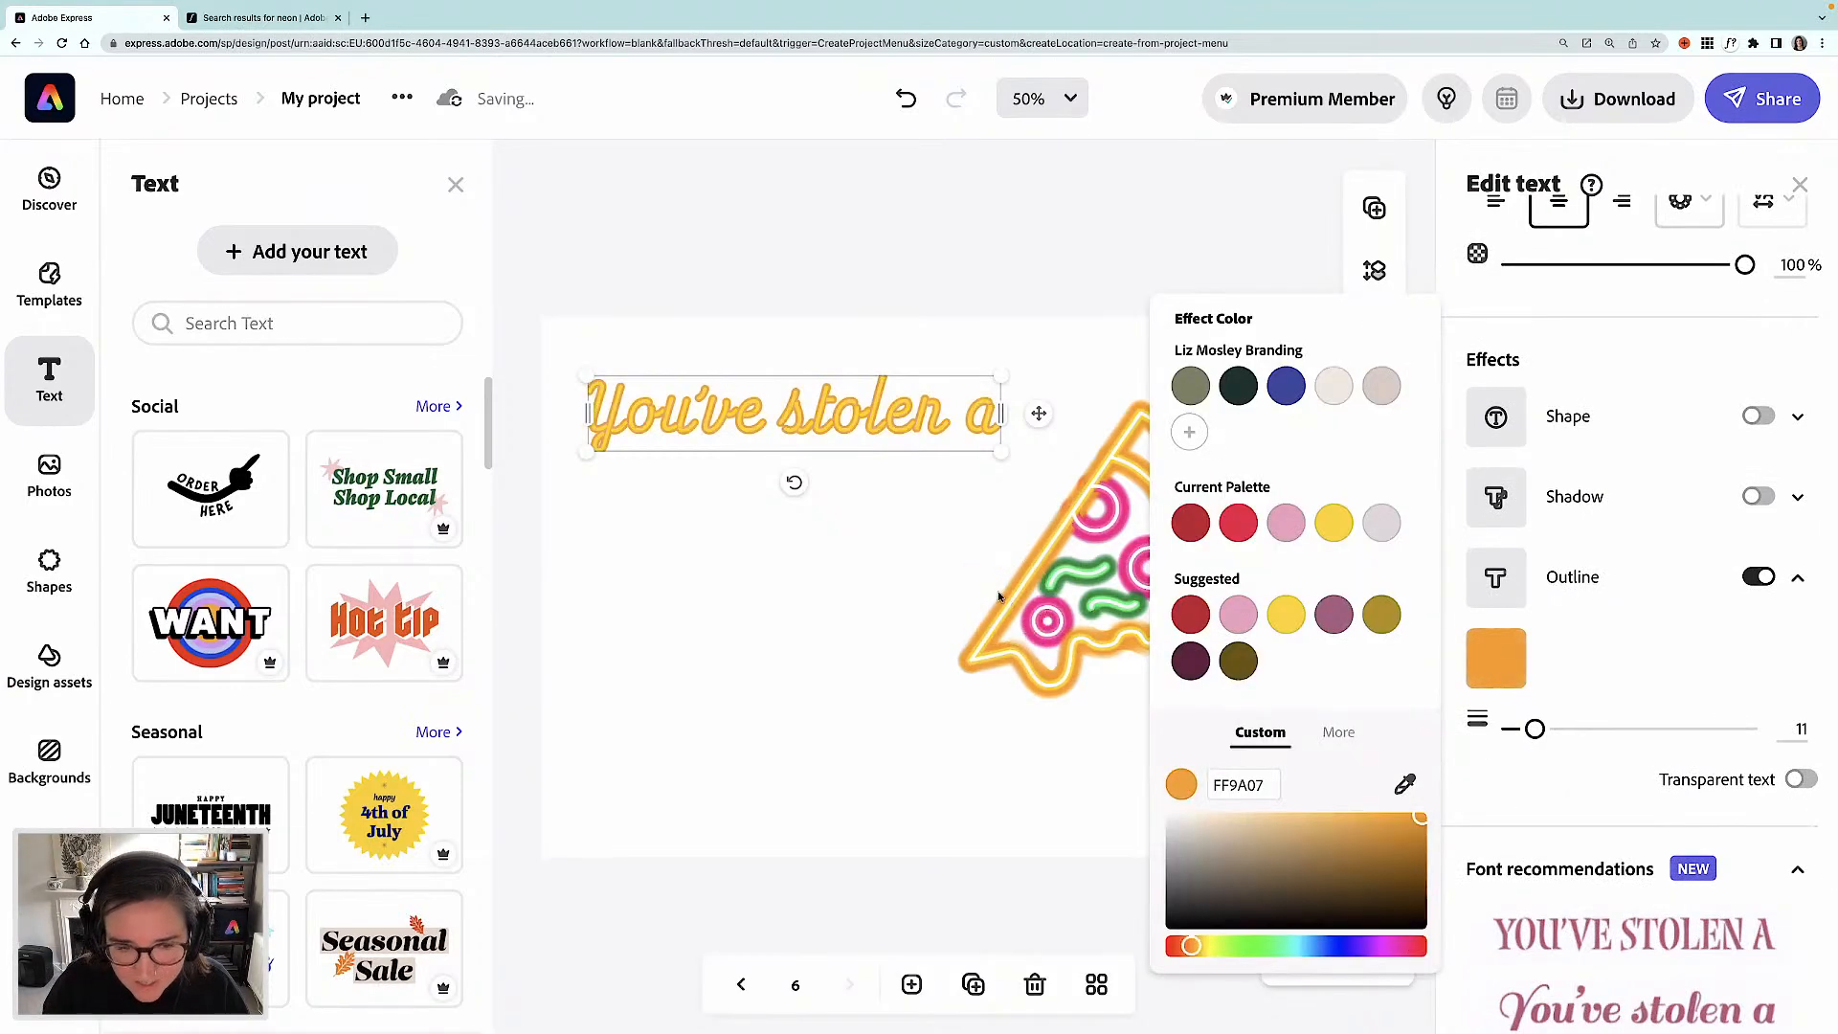
pyautogui.moveTo(993, 466); pyautogui.dragTo(1025, 464)
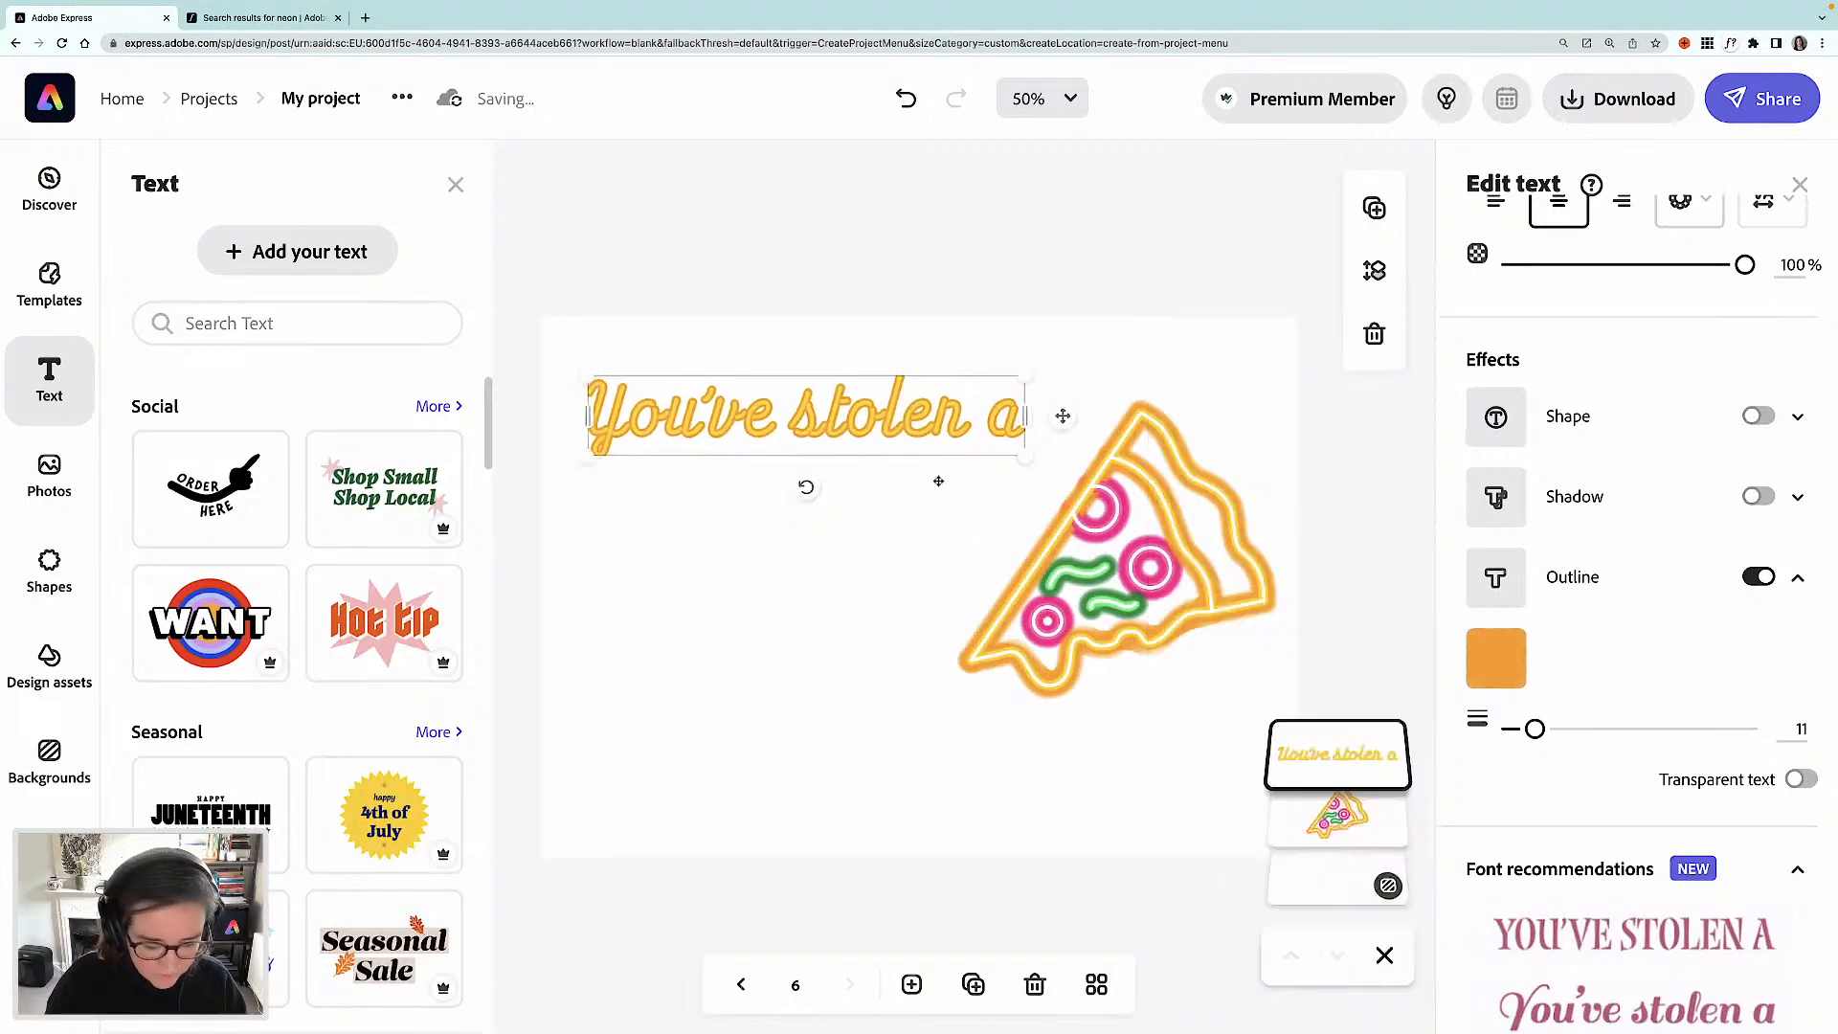
# - Place a copy of "You've stolen a" just beneath the original and change its wording to "pizza my"
pyautogui.press('super+v')
pyautogui.moveTo(896, 443); pyautogui.dragTo(885, 539)
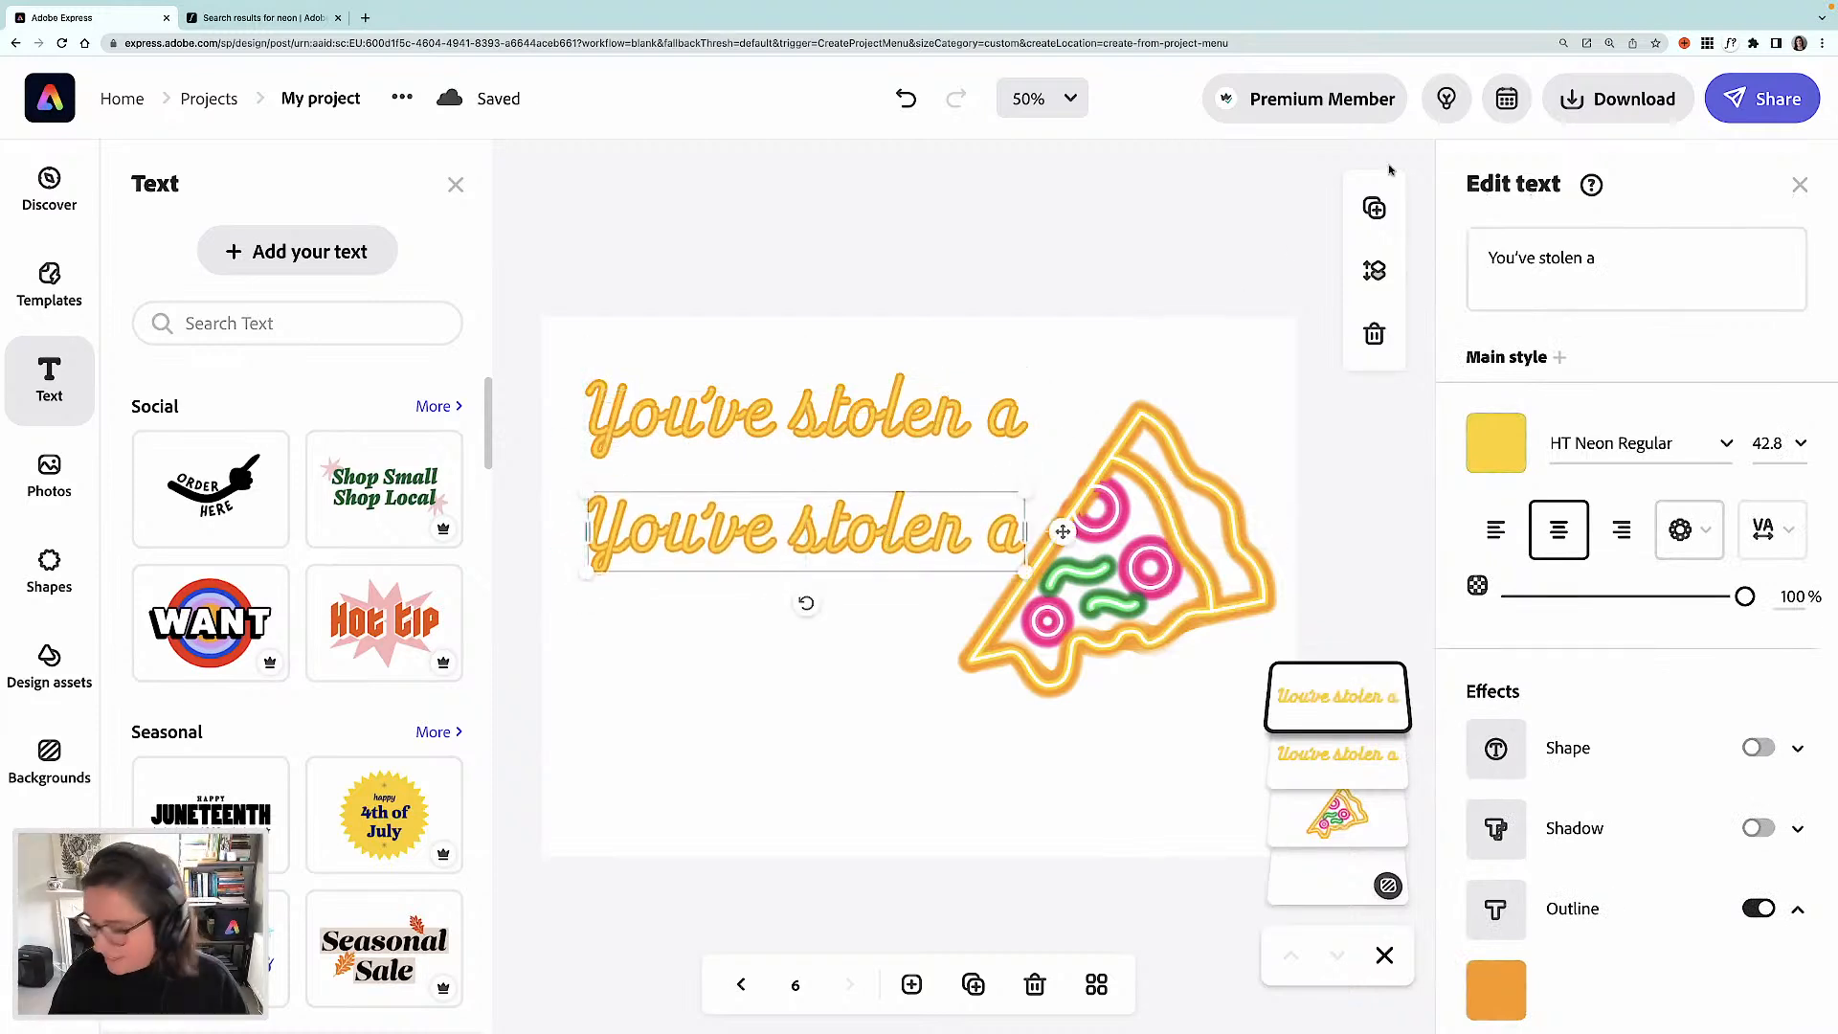
pyautogui.tripleClick(1532, 257)
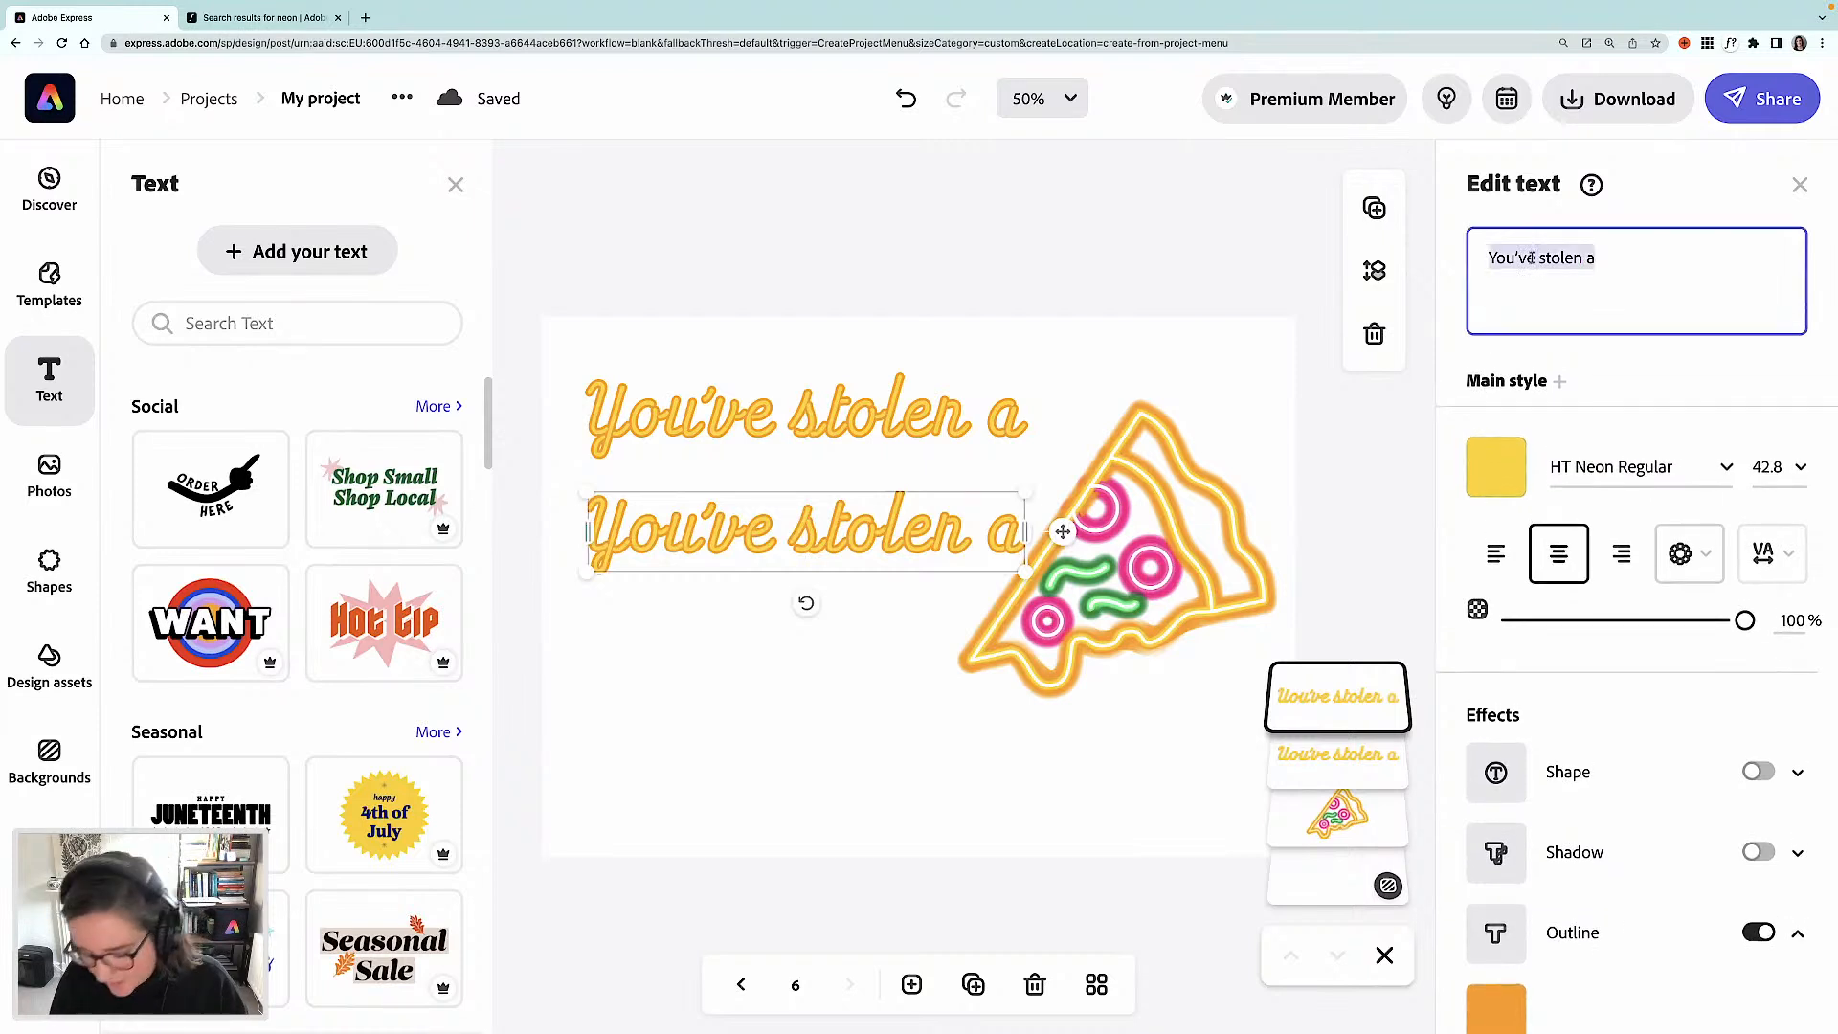
pyautogui.write('pizza m')
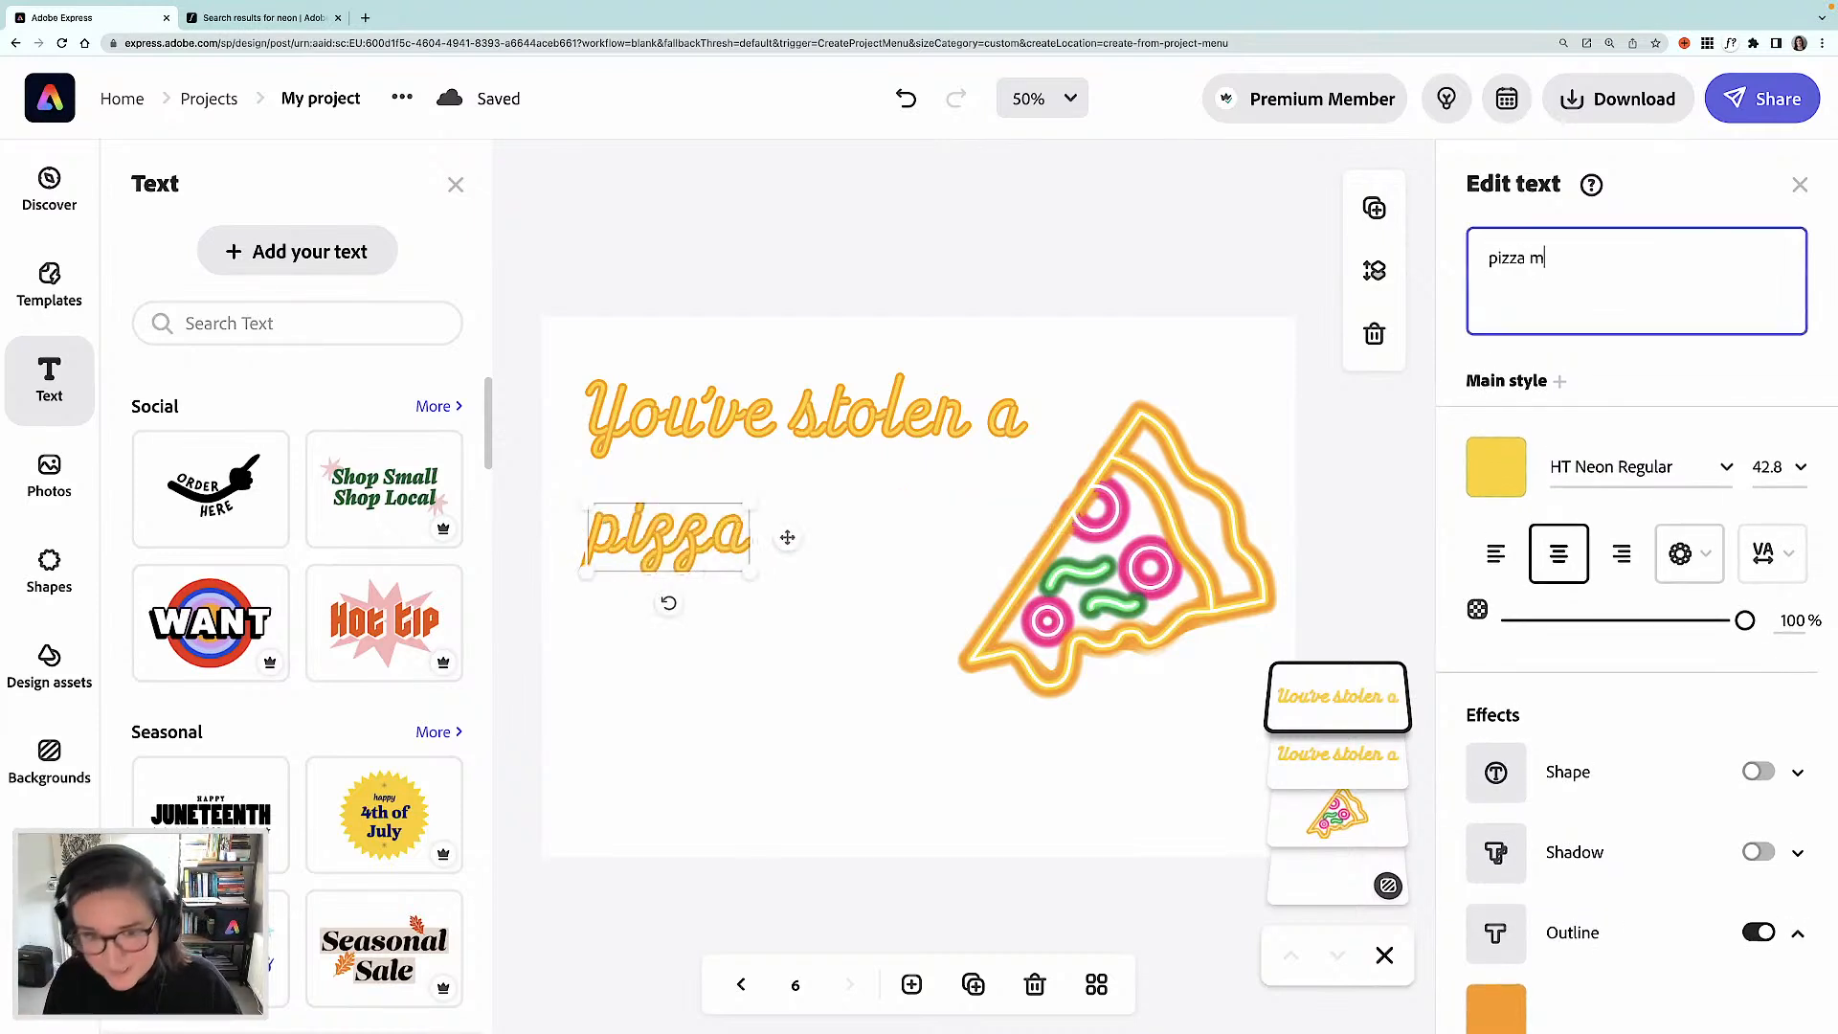
pyautogui.write('y')
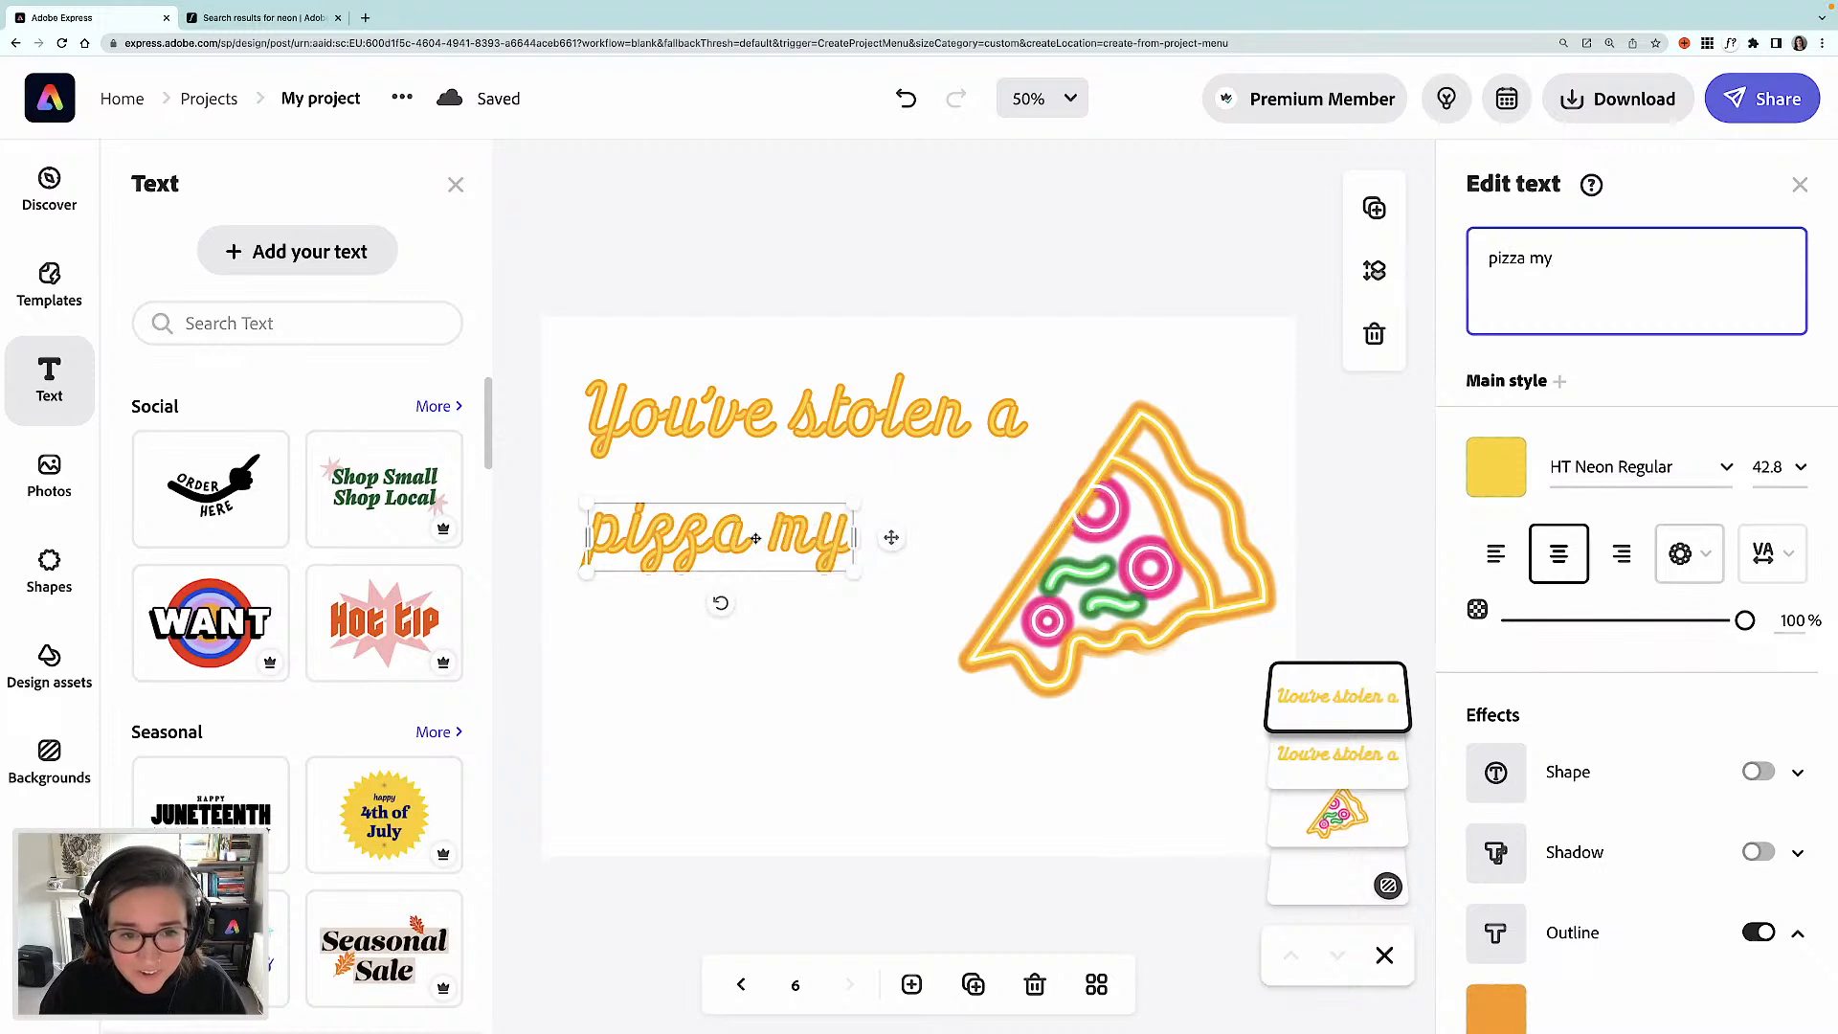
pyautogui.click(743, 527)
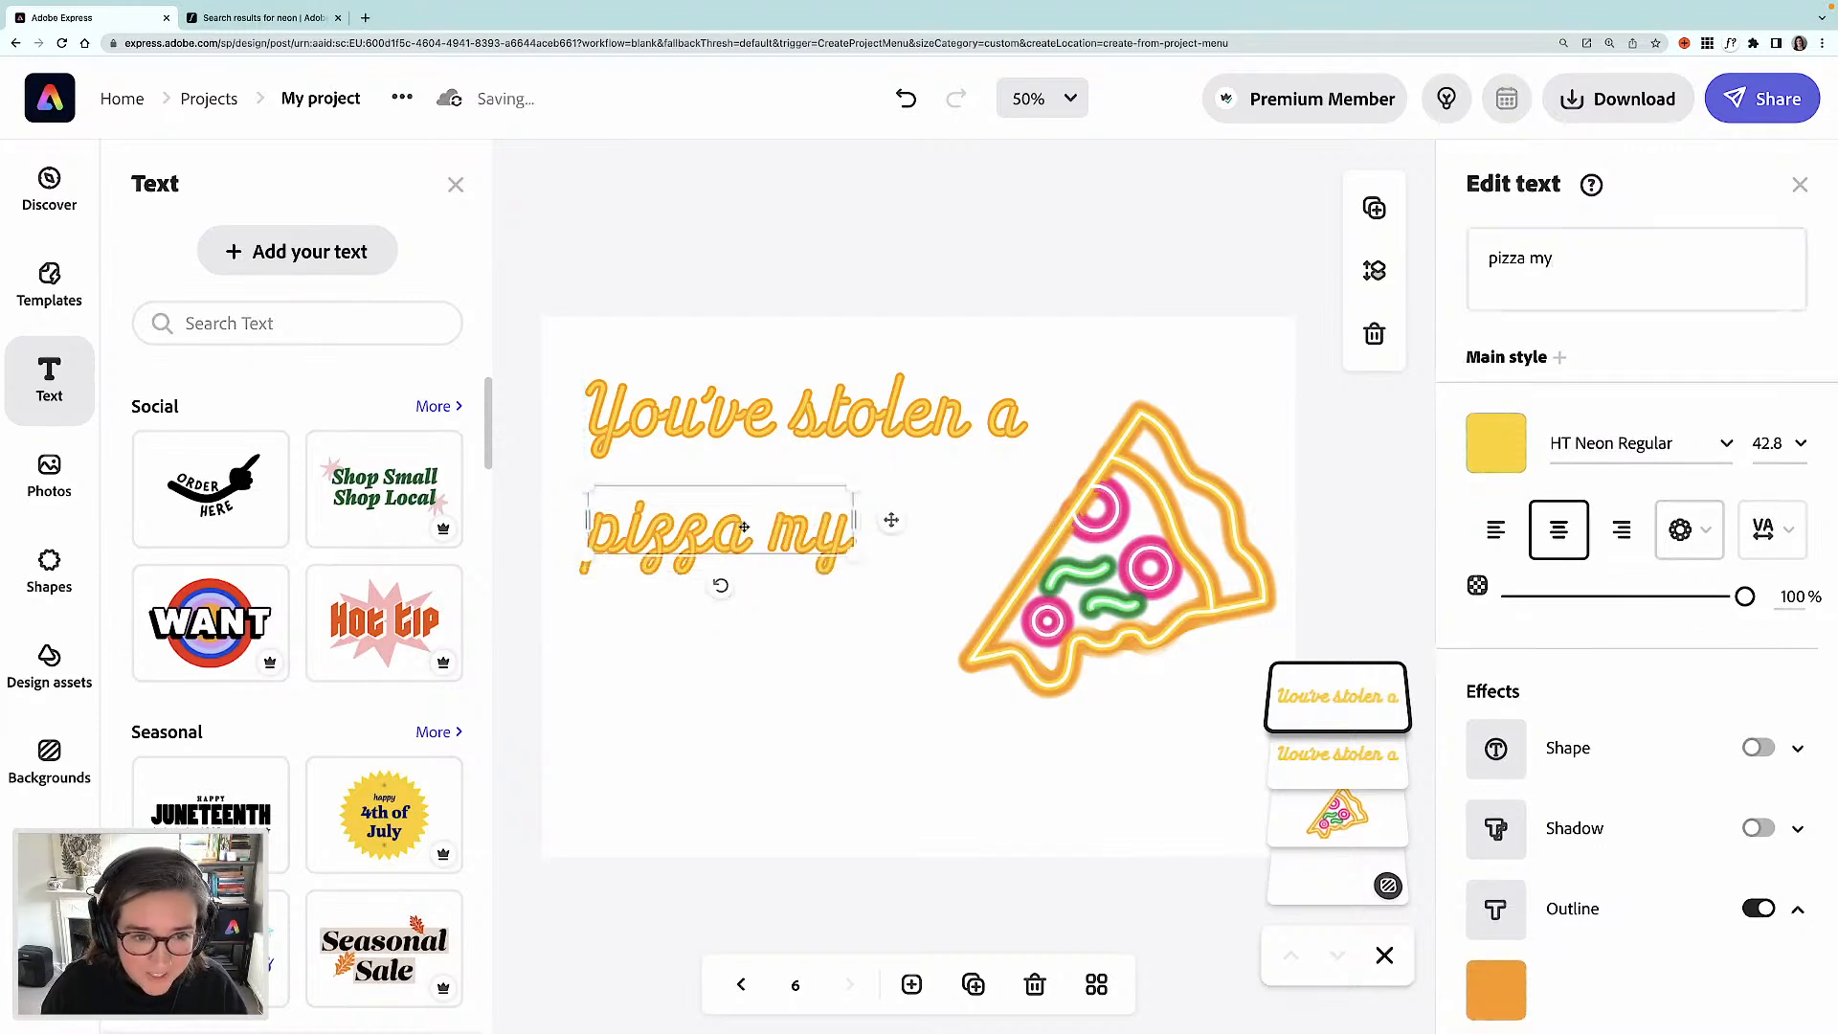
# - Recolor "pizza my" with greens sampled from the pizza: fill #08FC76 and outline #068A38
pyautogui.click(1496, 445)
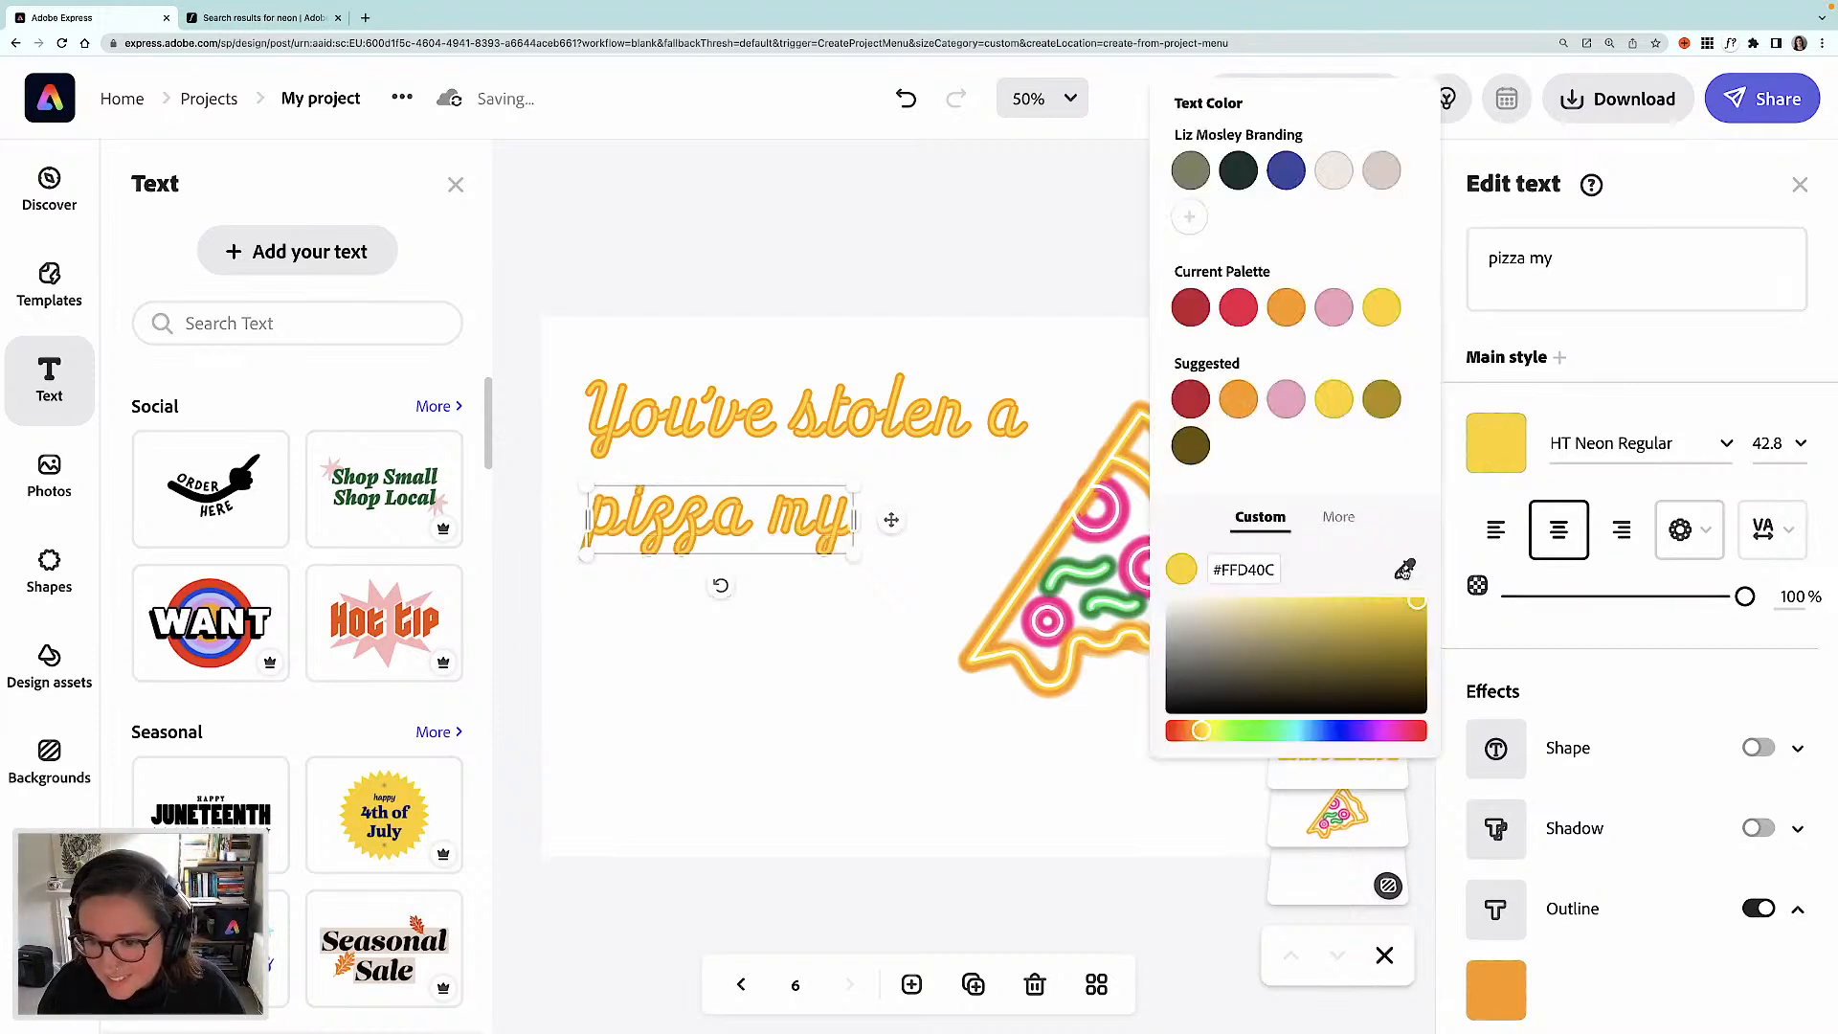
pyautogui.click(1403, 570)
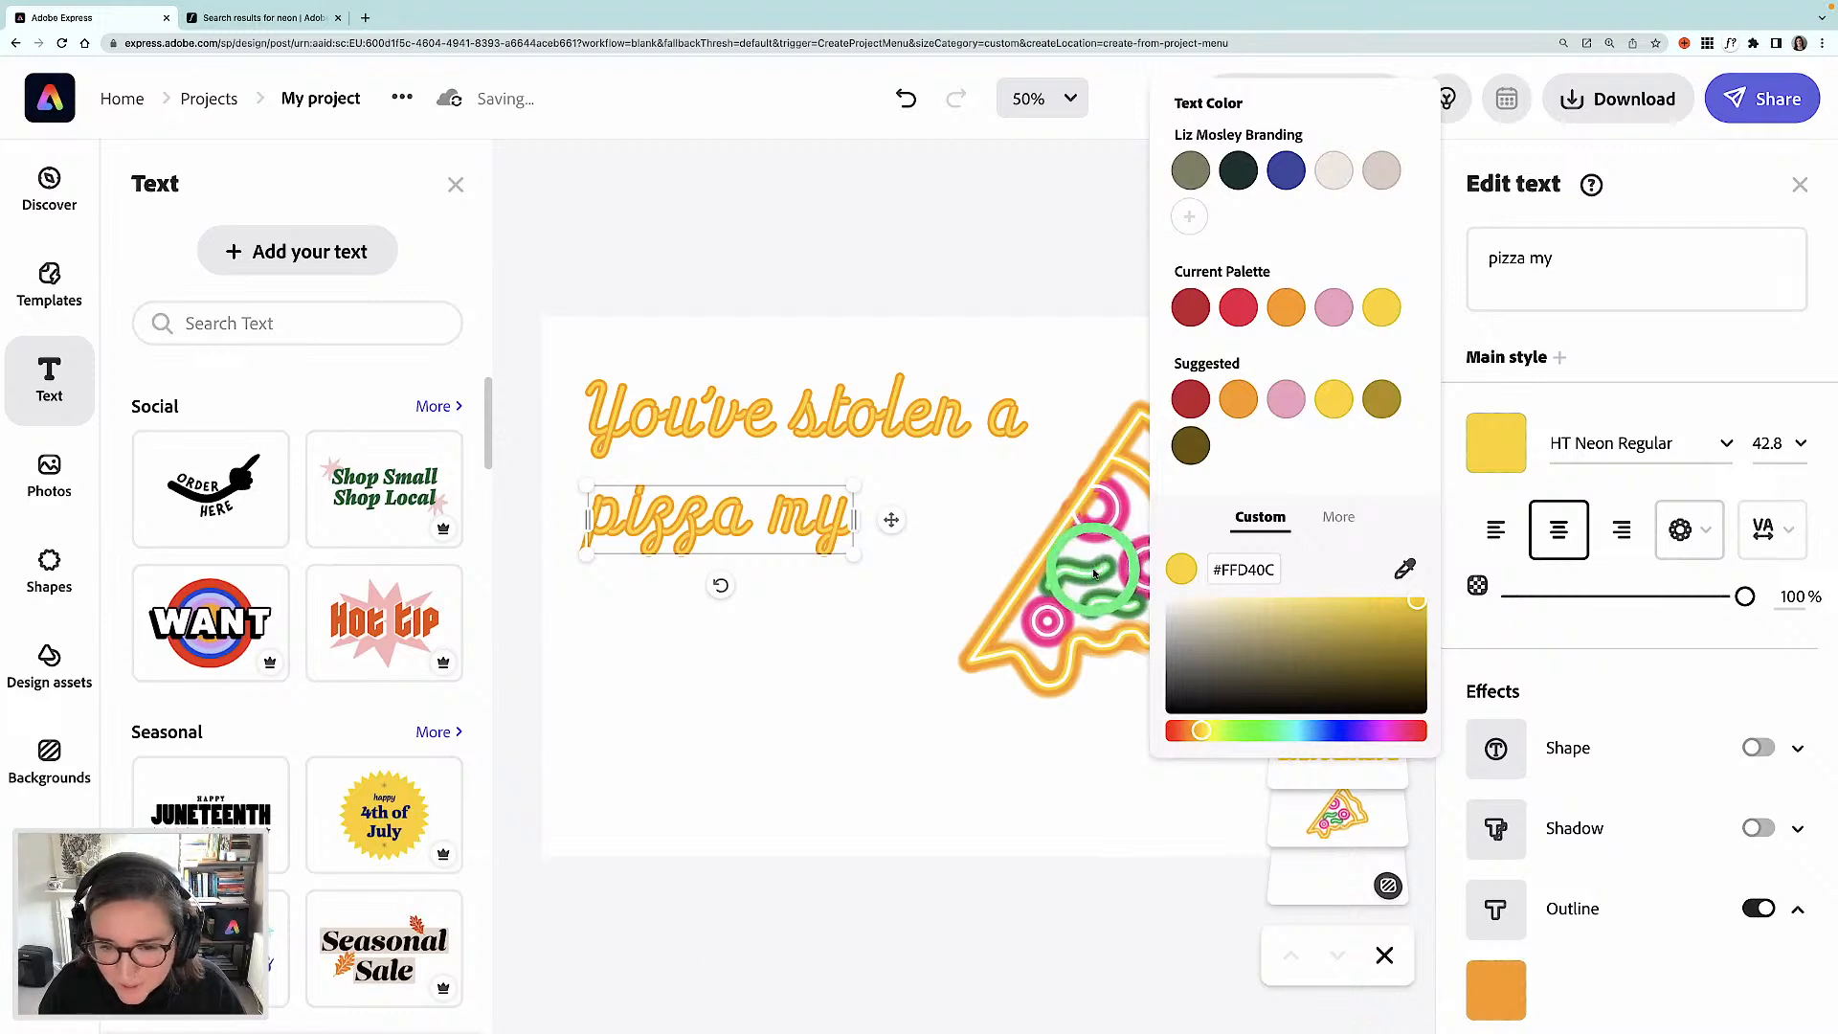
pyautogui.click(1094, 573)
pyautogui.scroll(-1, 1690, 929)
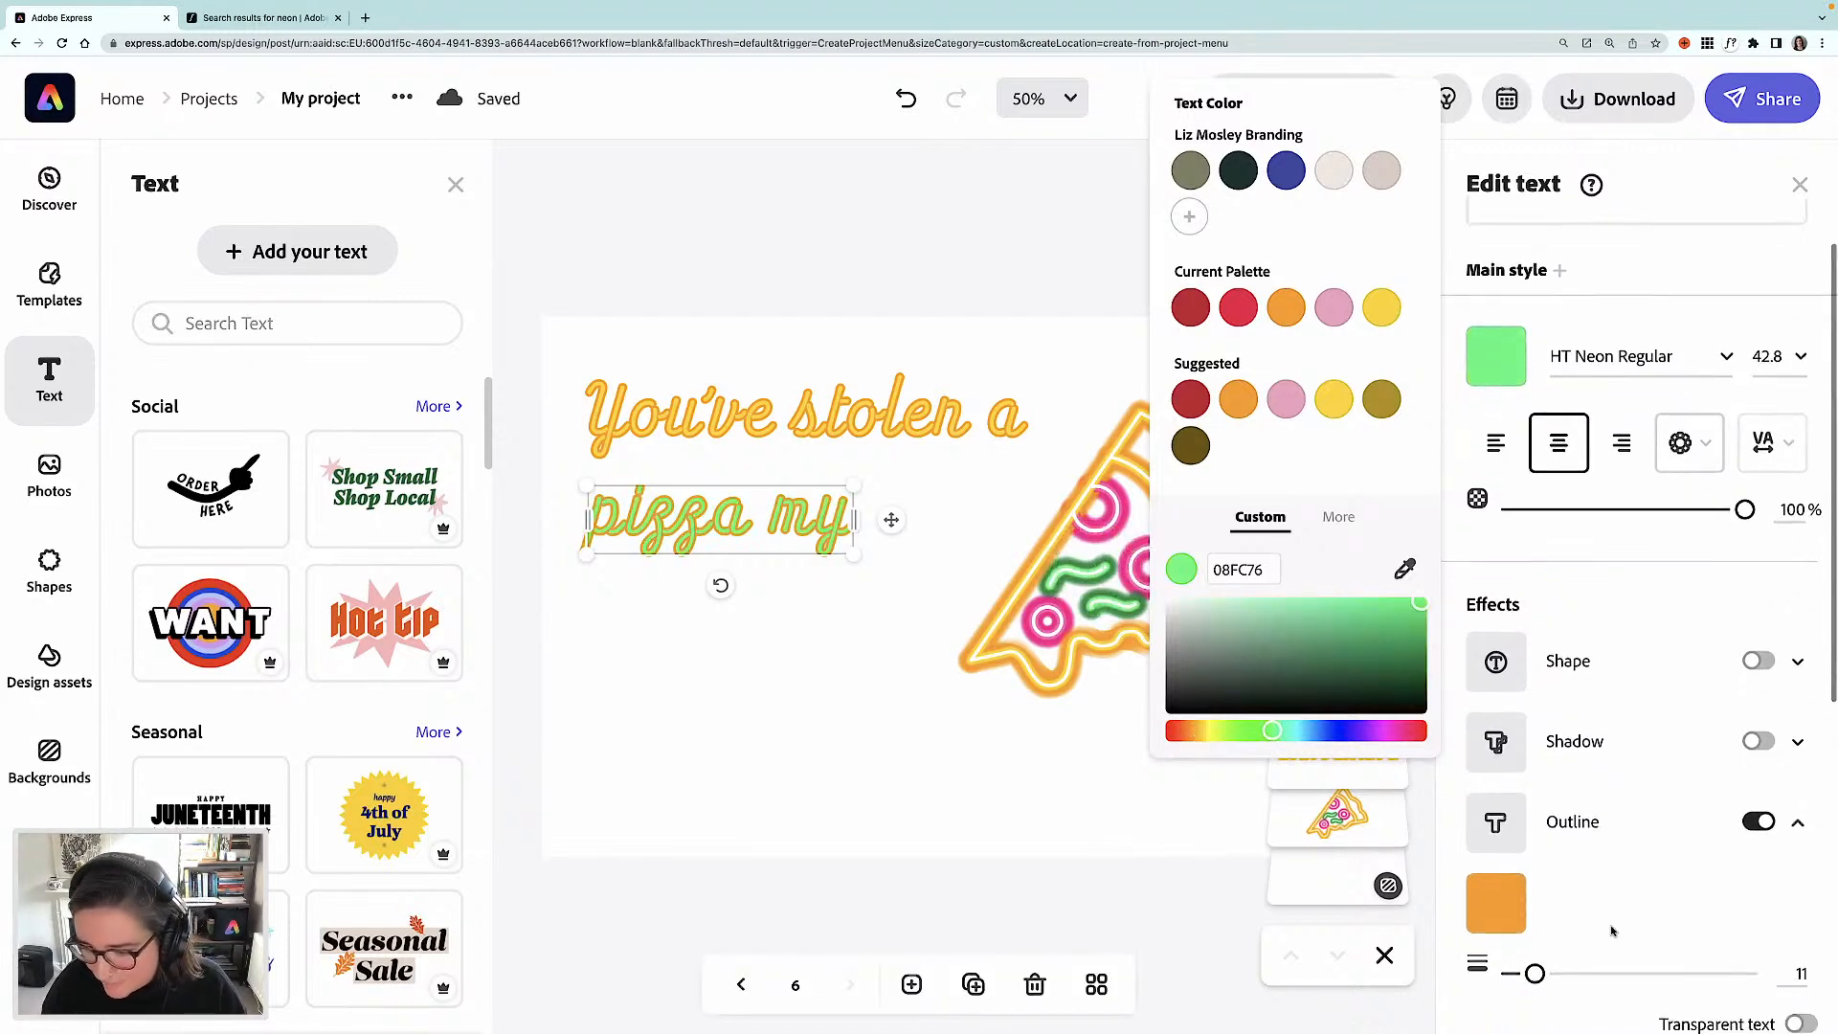
pyautogui.click(1496, 902)
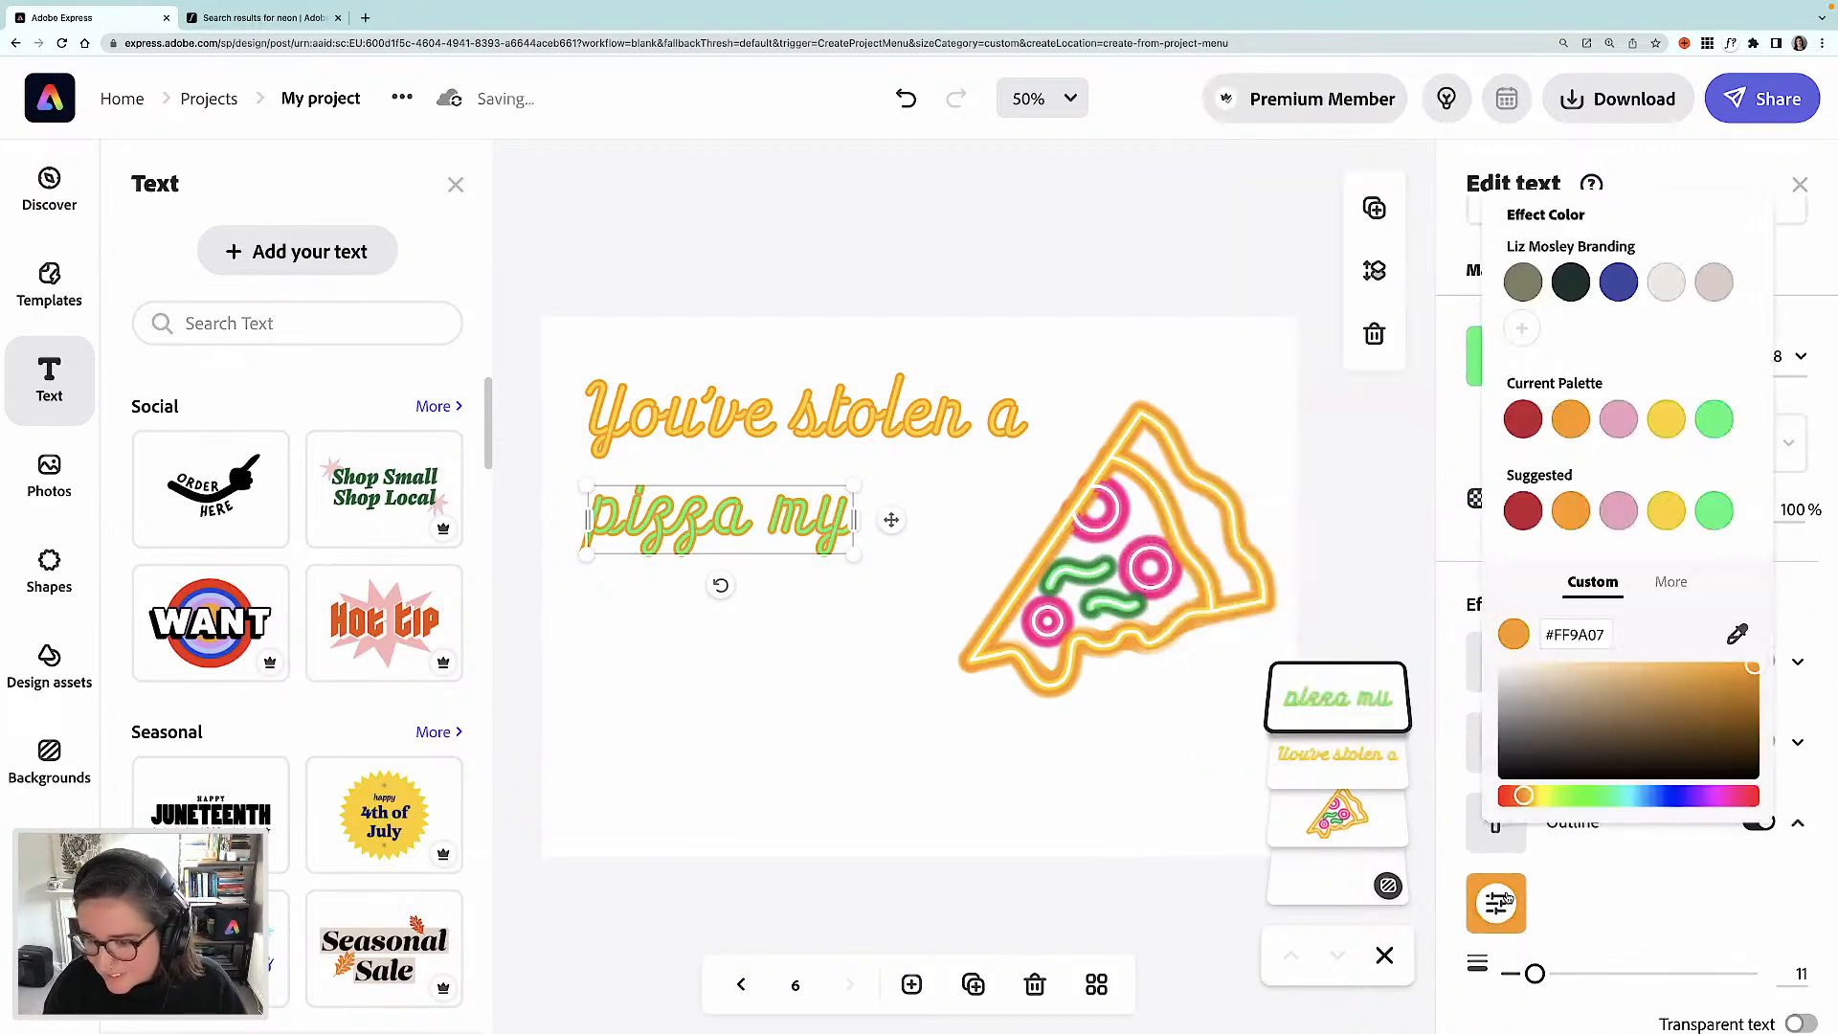
pyautogui.click(1737, 634)
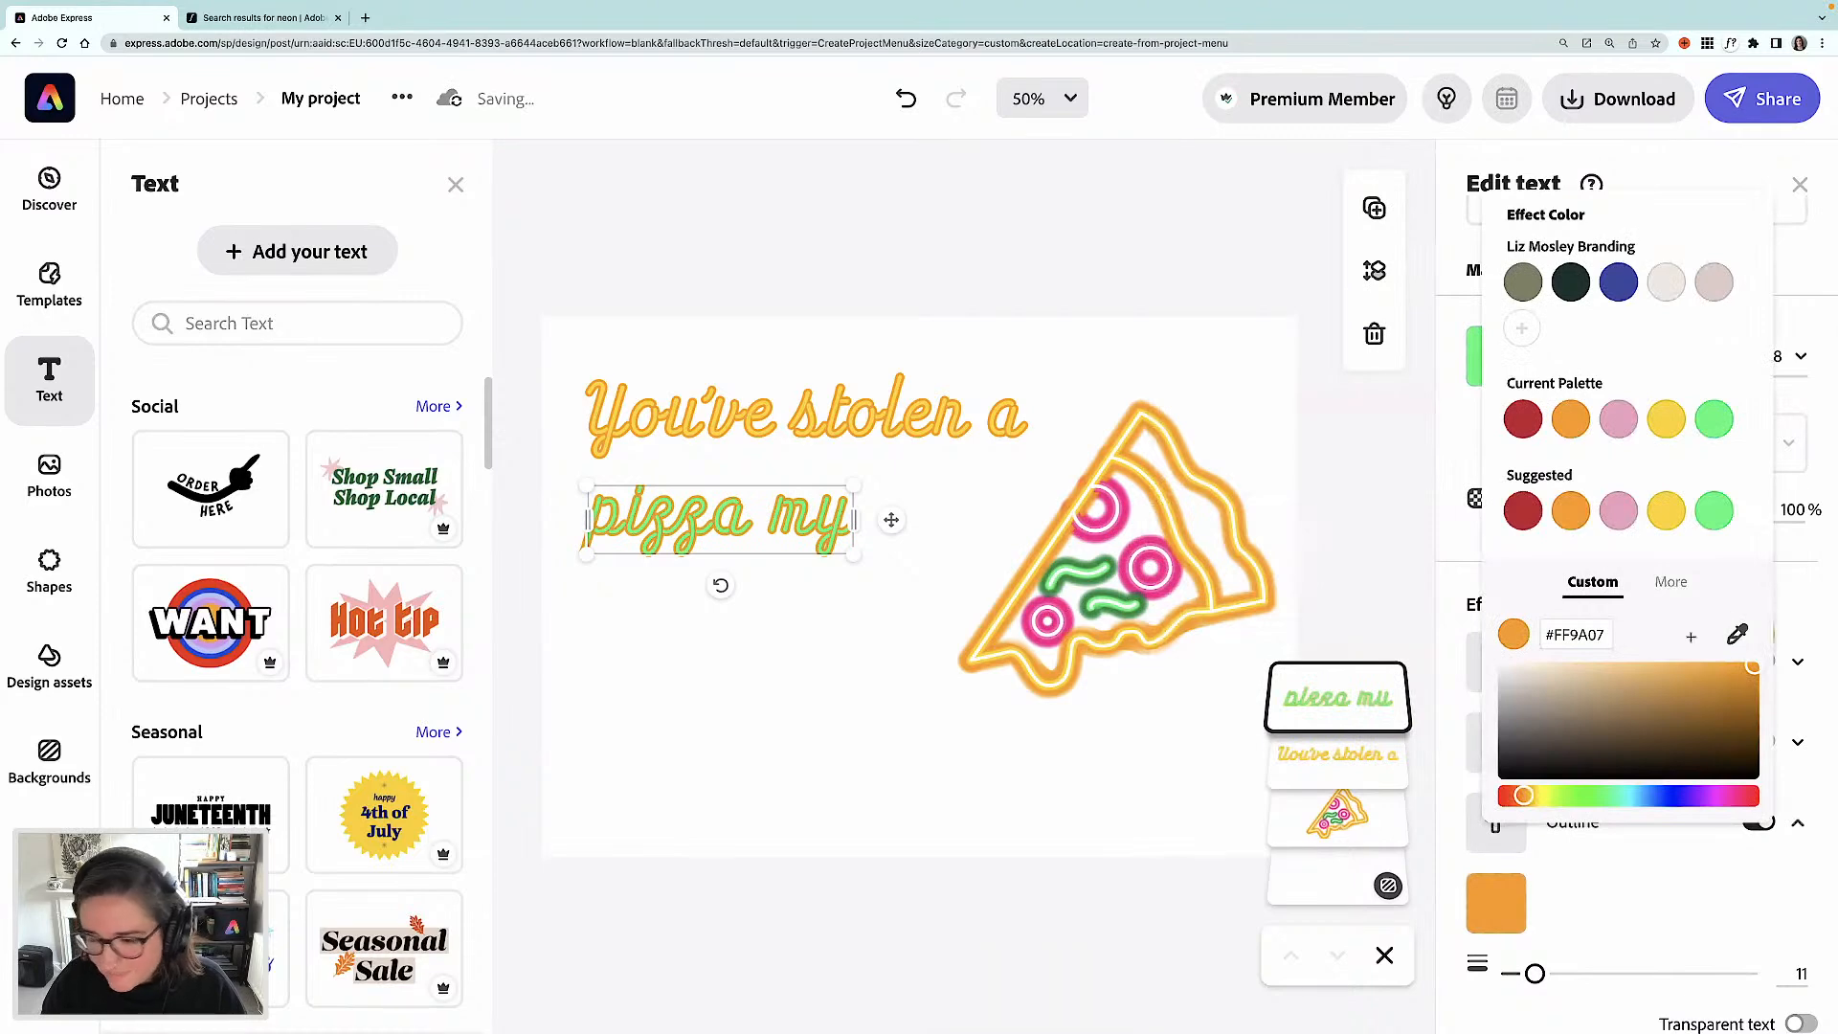
pyautogui.click(1059, 586)
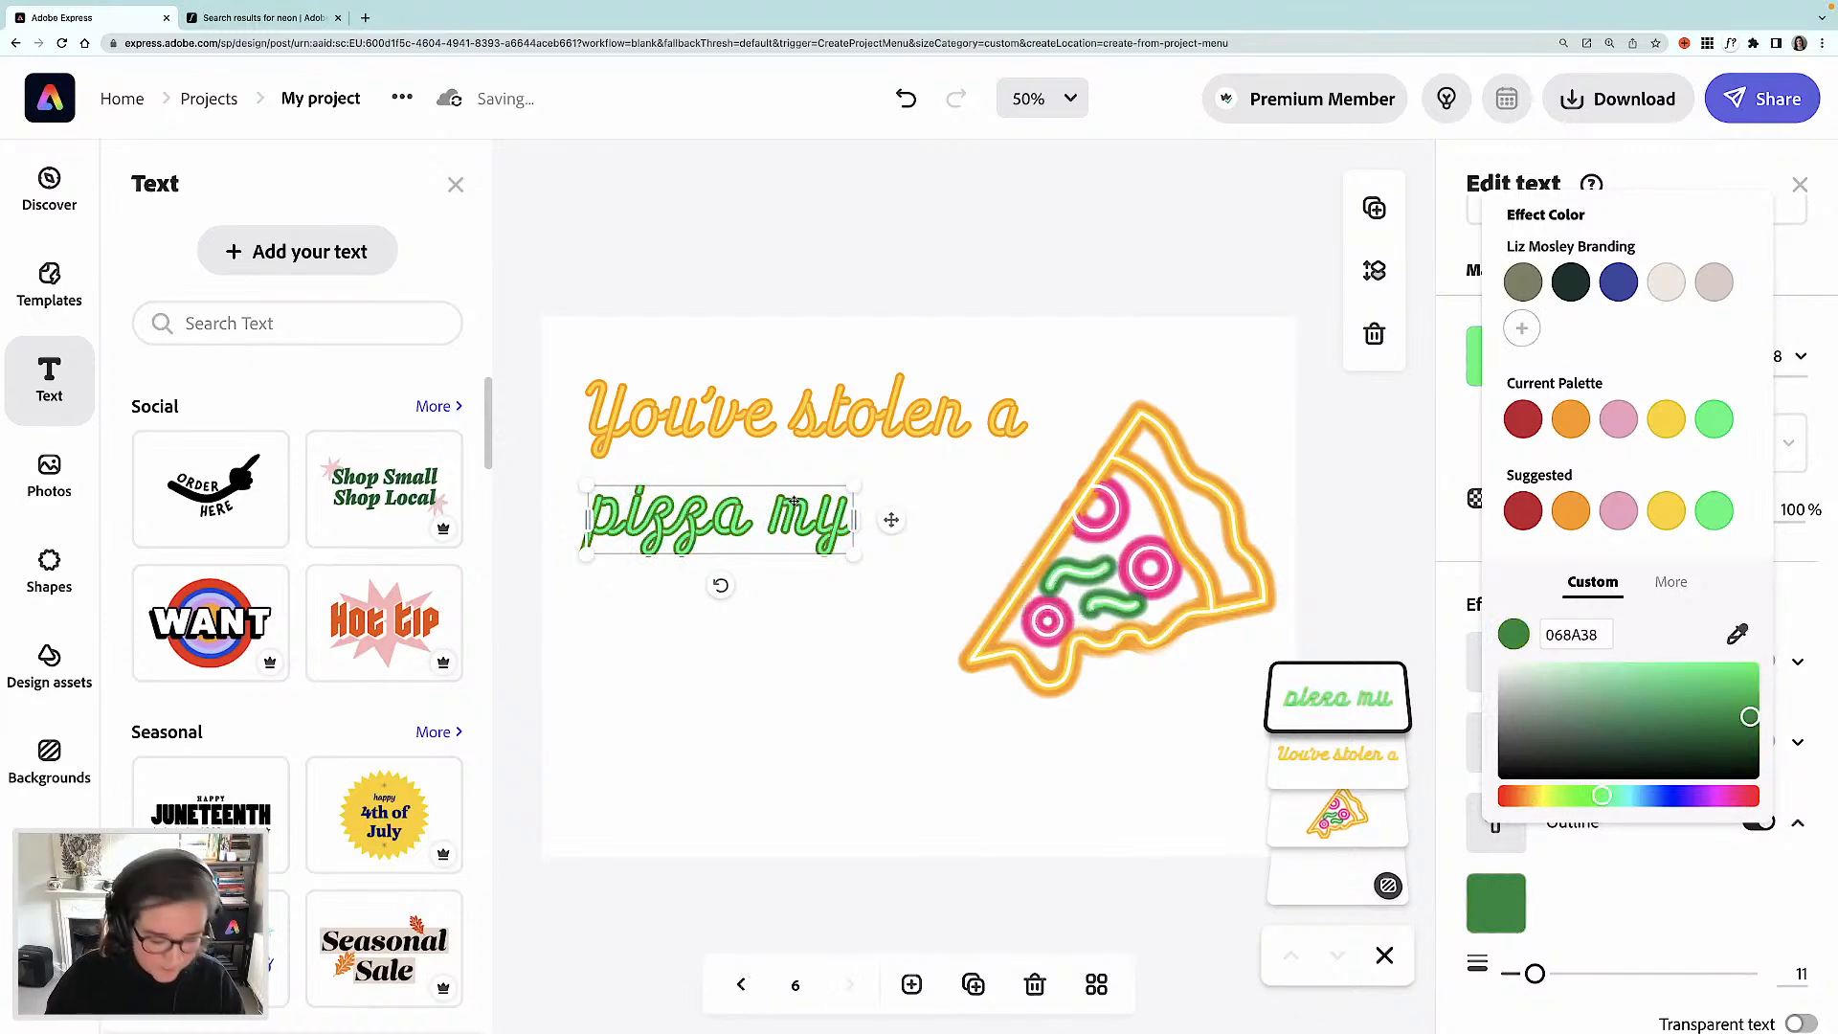
# - Duplicate "pizza my", place the copy beneath it as a third line, and change its wording to "heart"
pyautogui.press('super+d')
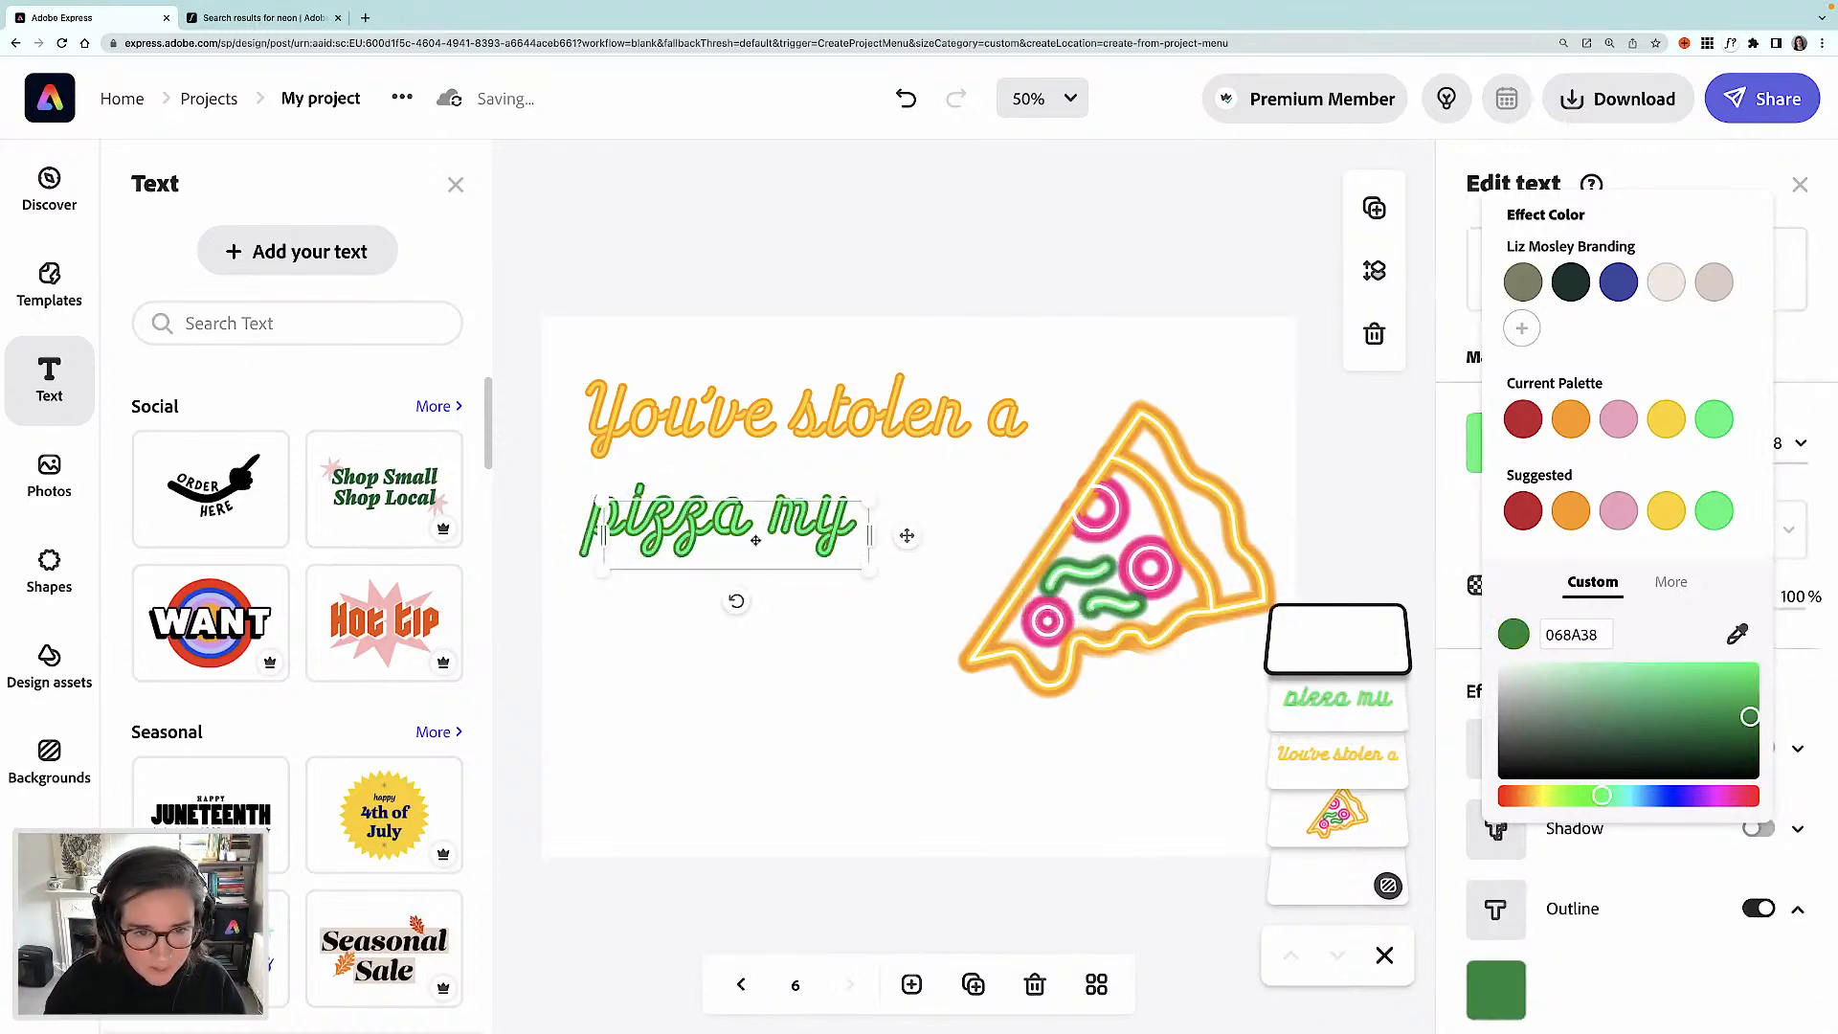
pyautogui.moveTo(752, 561); pyautogui.dragTo(739, 652)
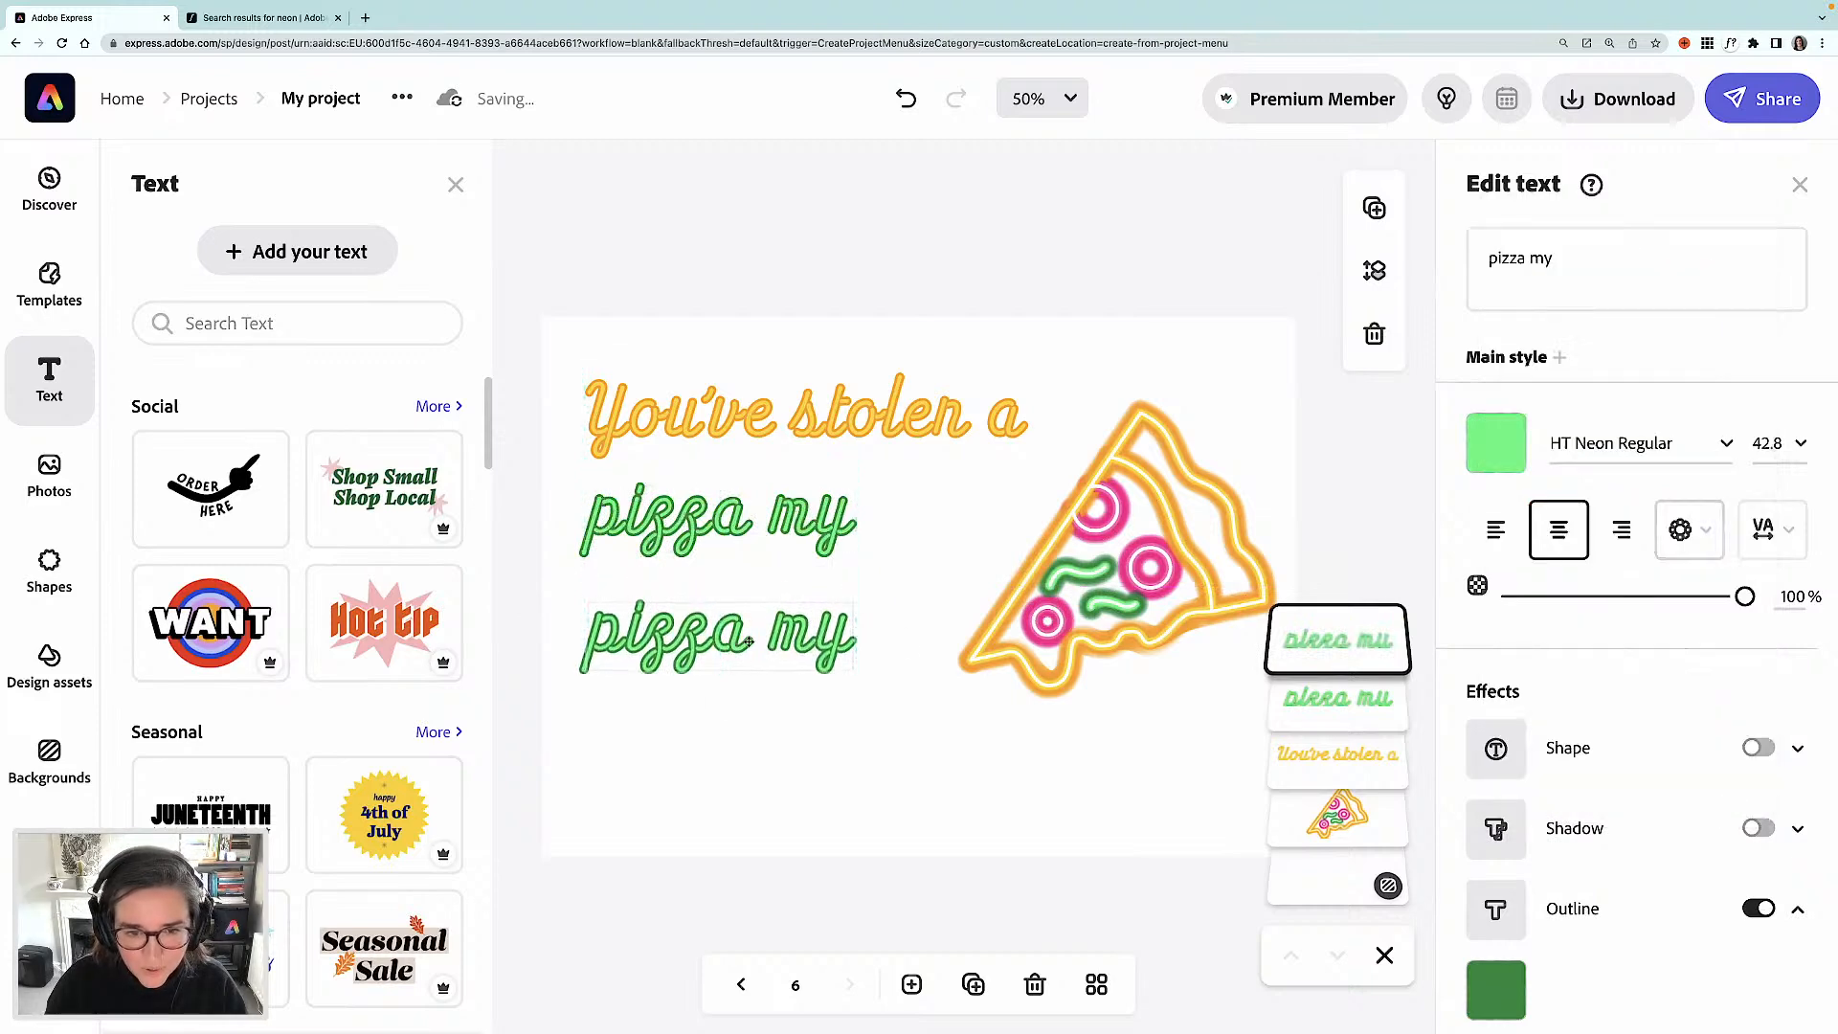
pyautogui.click(1529, 258)
pyautogui.write('heart')
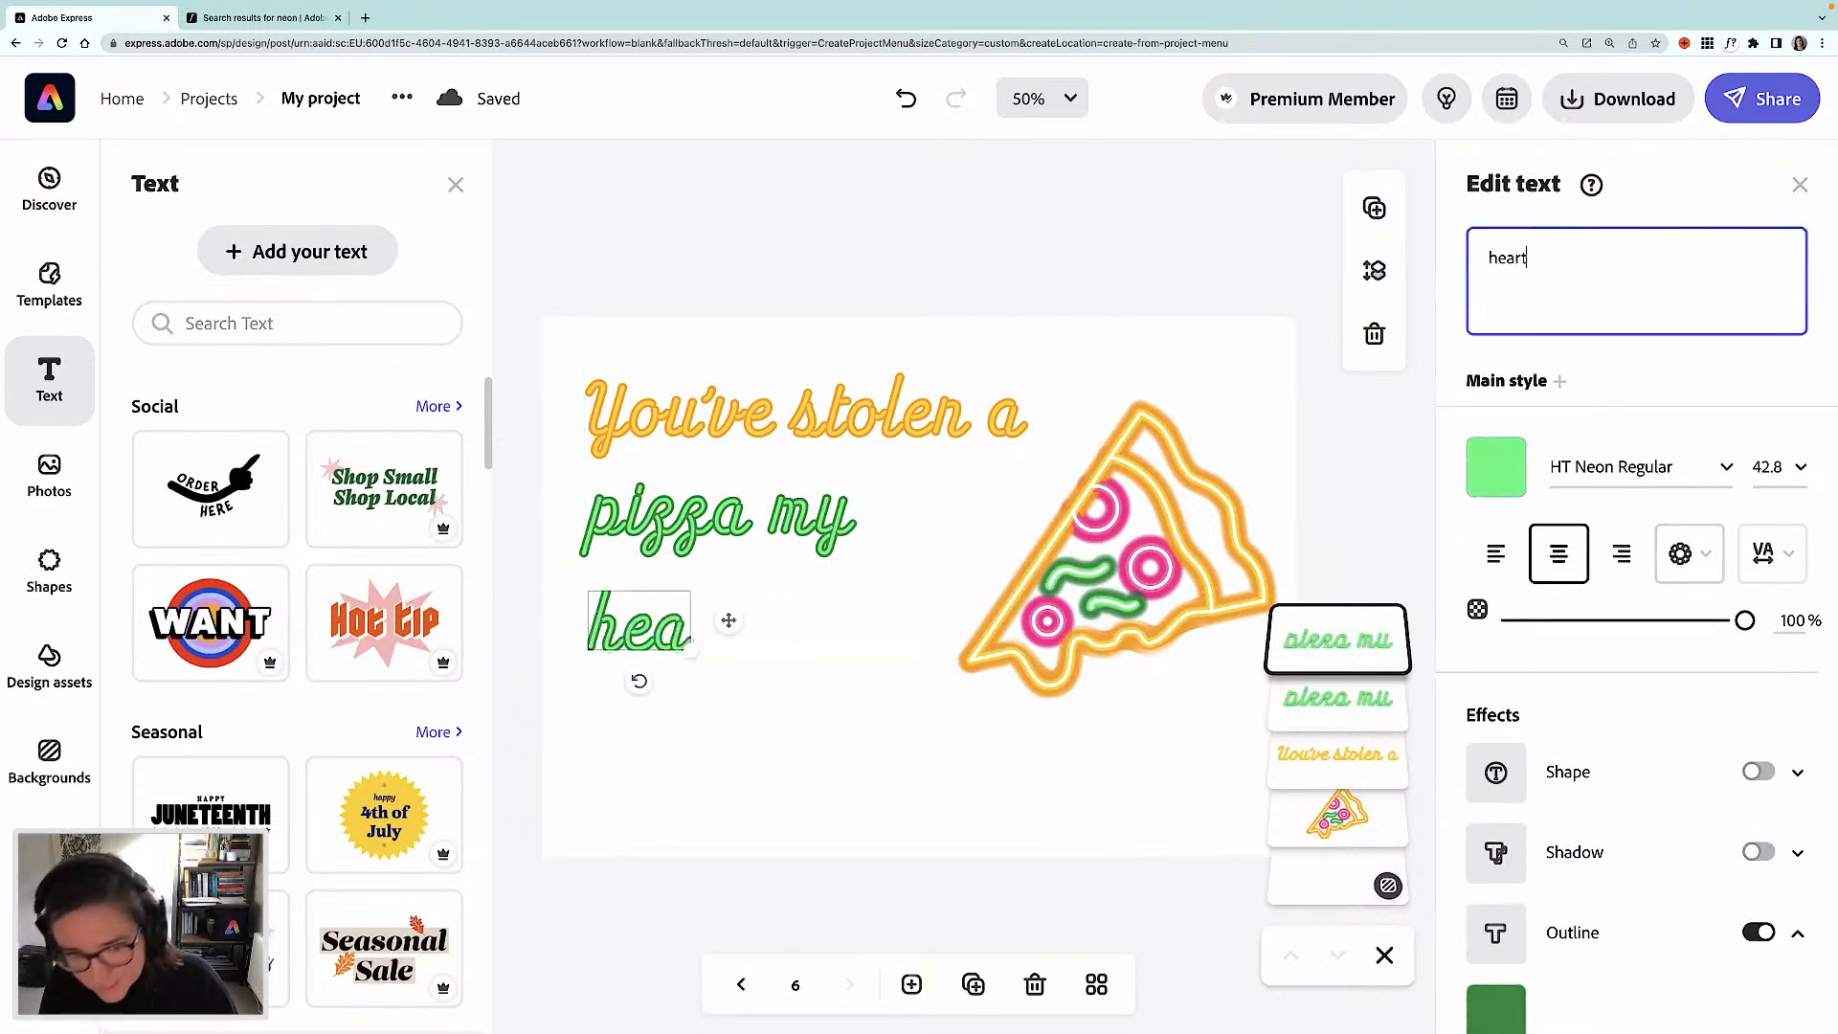
# - Recolor "heart" with pinks sampled from the pepperoni: fill #FF78BB and outline #FF0781
pyautogui.click(1496, 466)
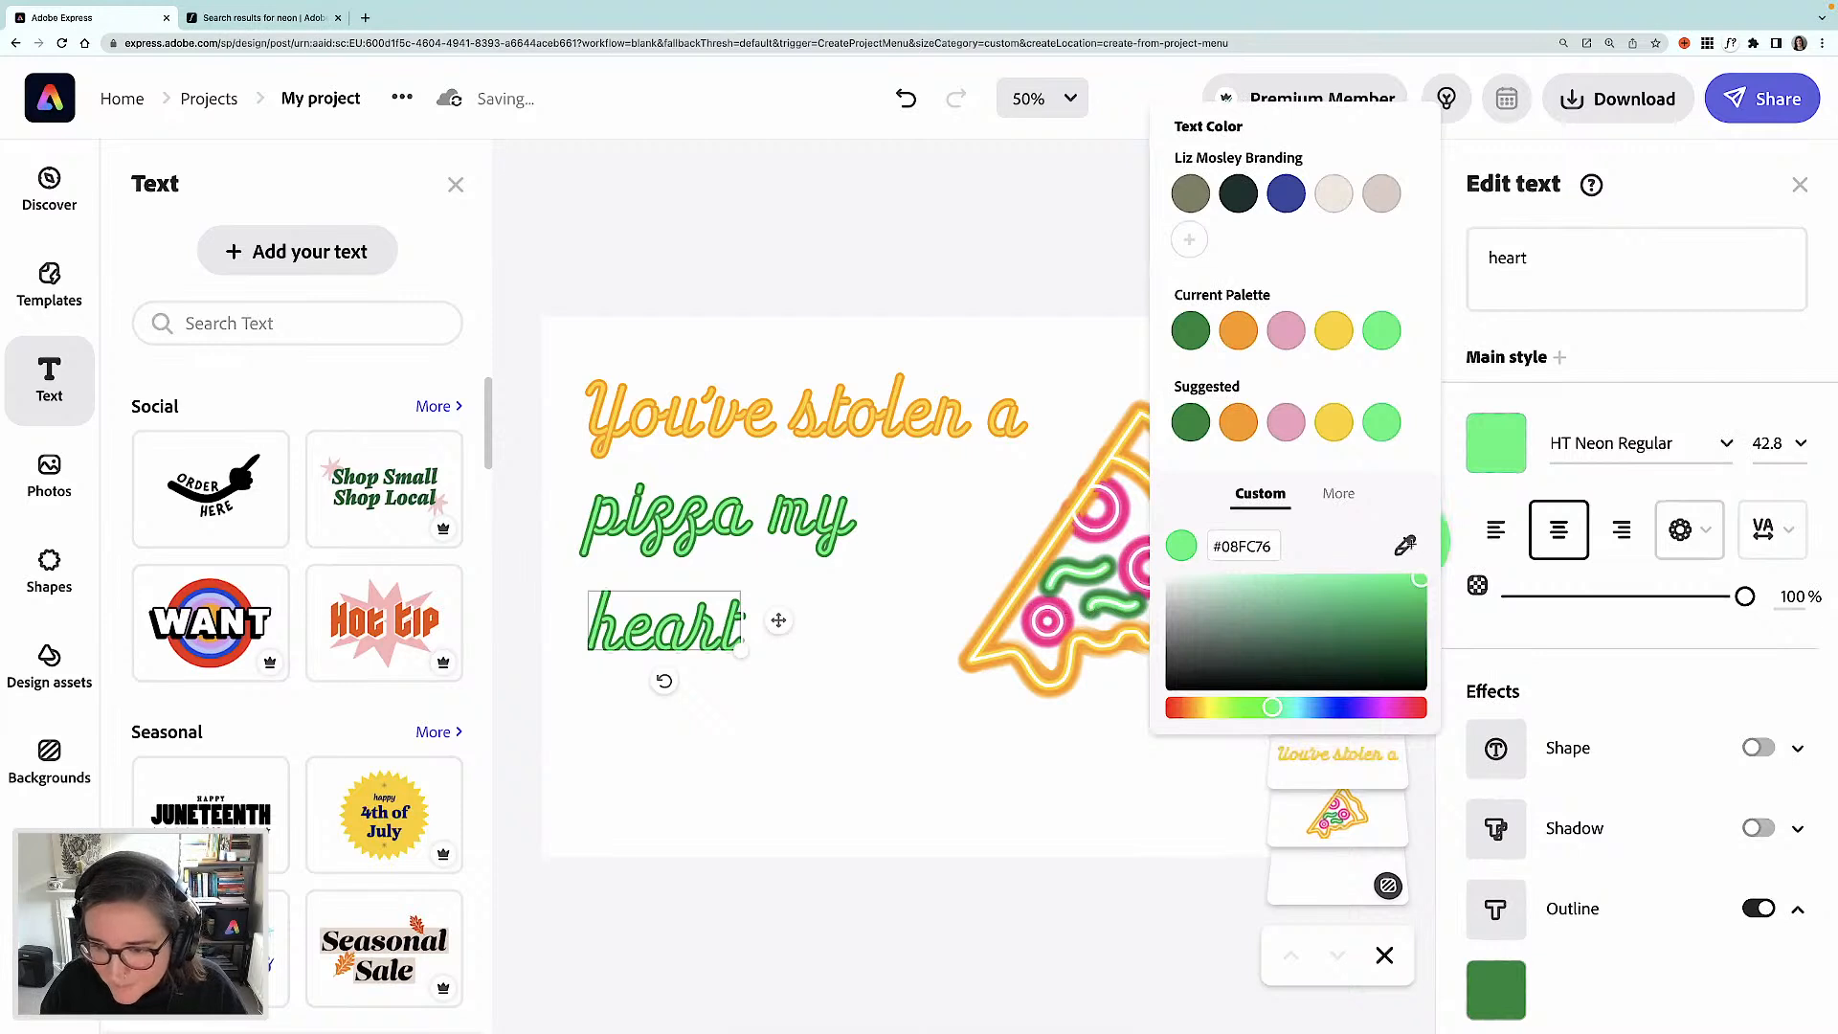
pyautogui.click(1059, 612)
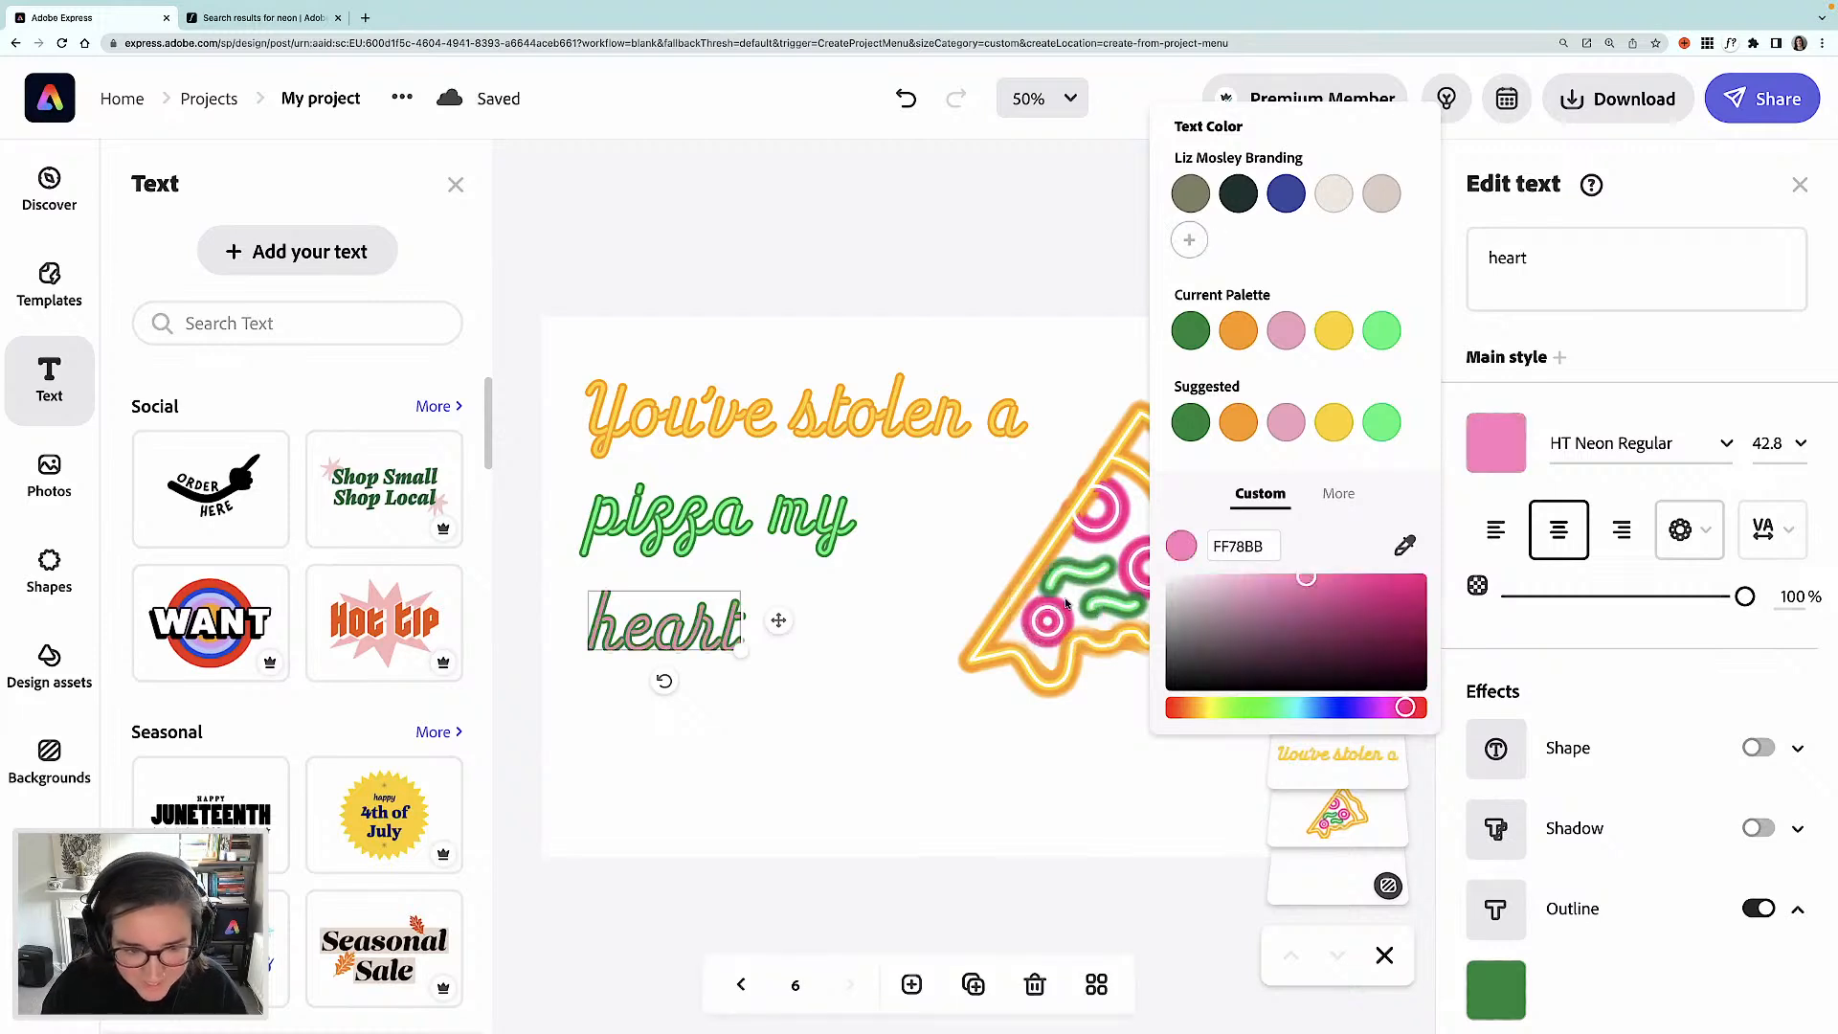
pyautogui.scroll(-3, 1569, 855)
pyautogui.scroll(-2, 1570, 855)
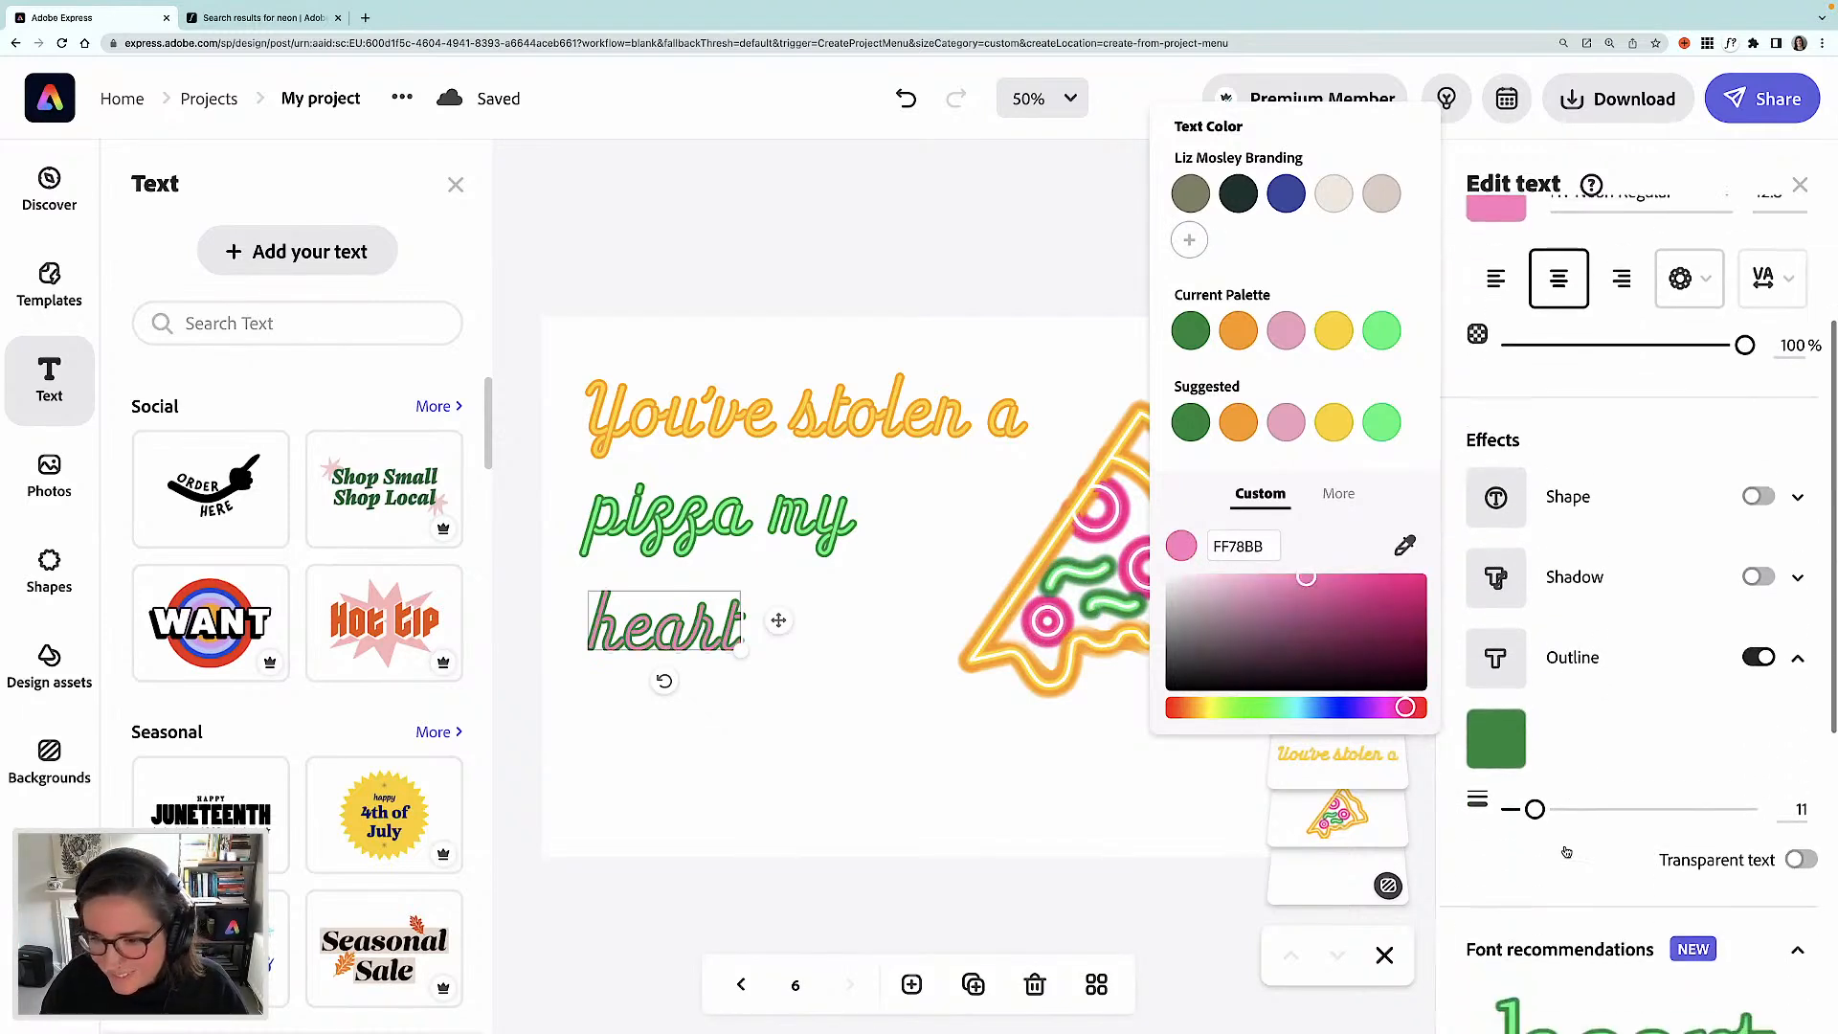
pyautogui.click(1495, 719)
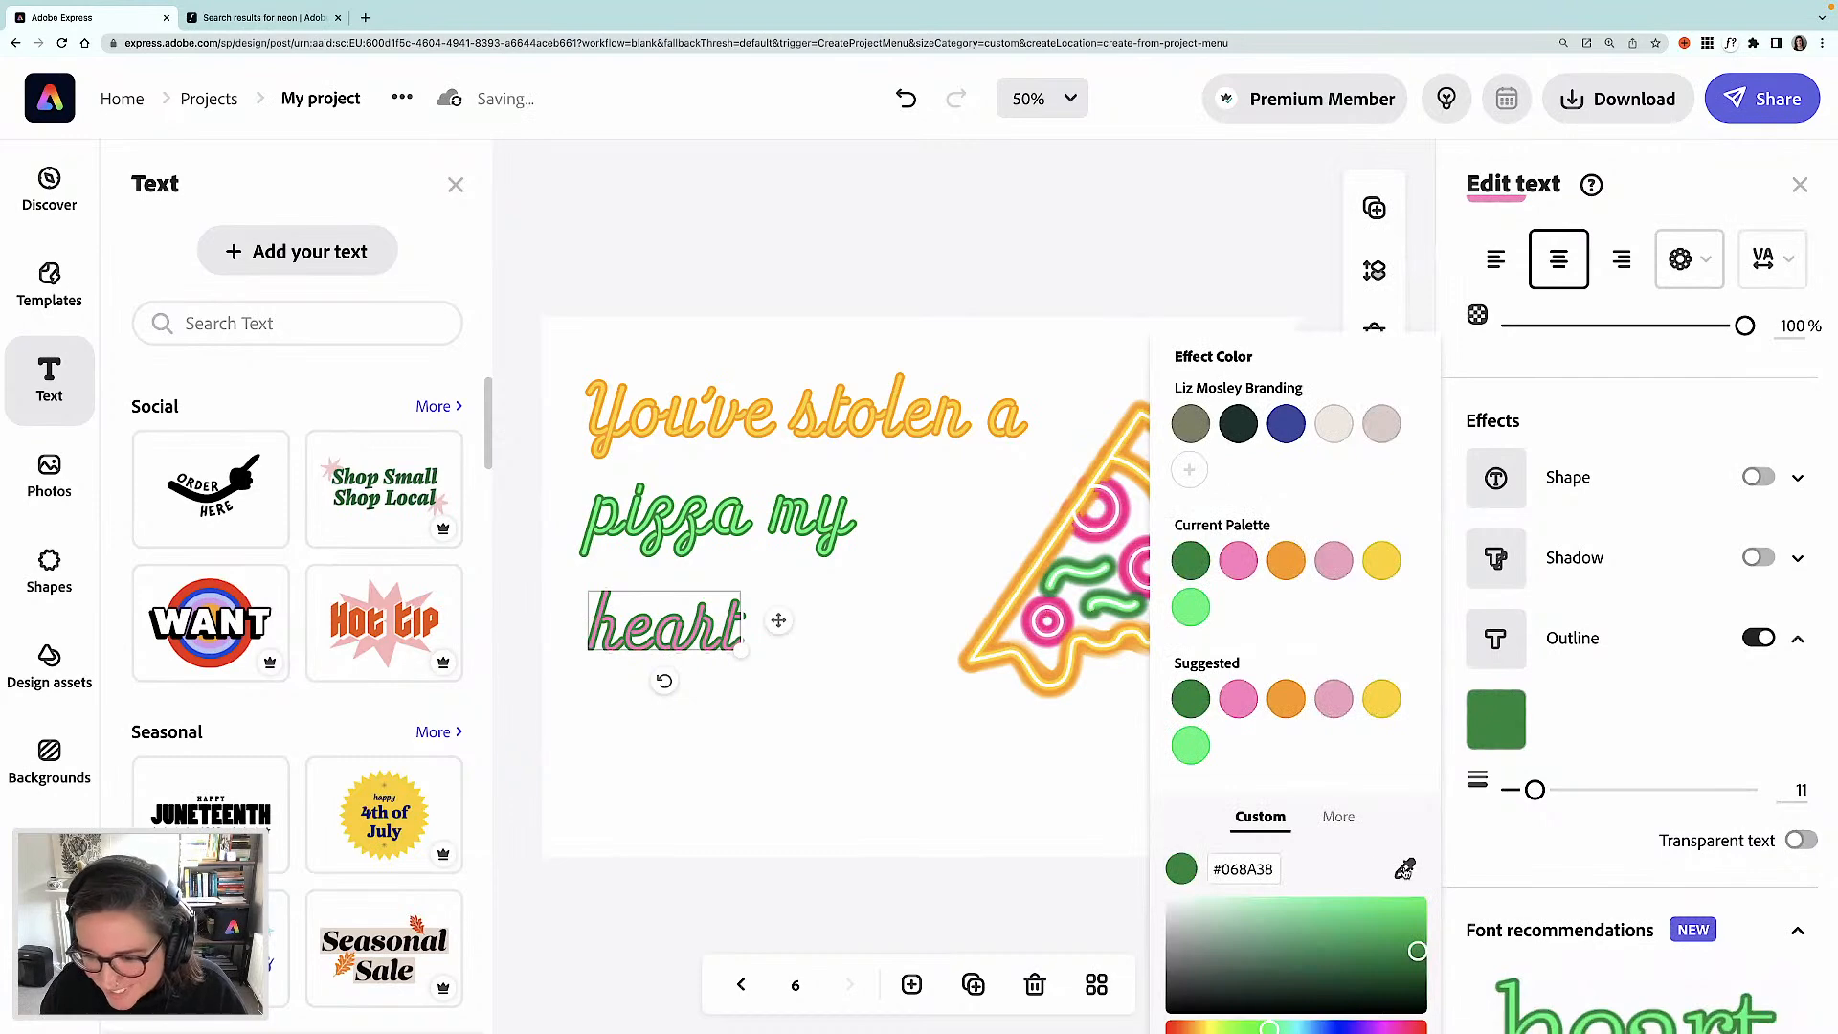
pyautogui.click(1405, 869)
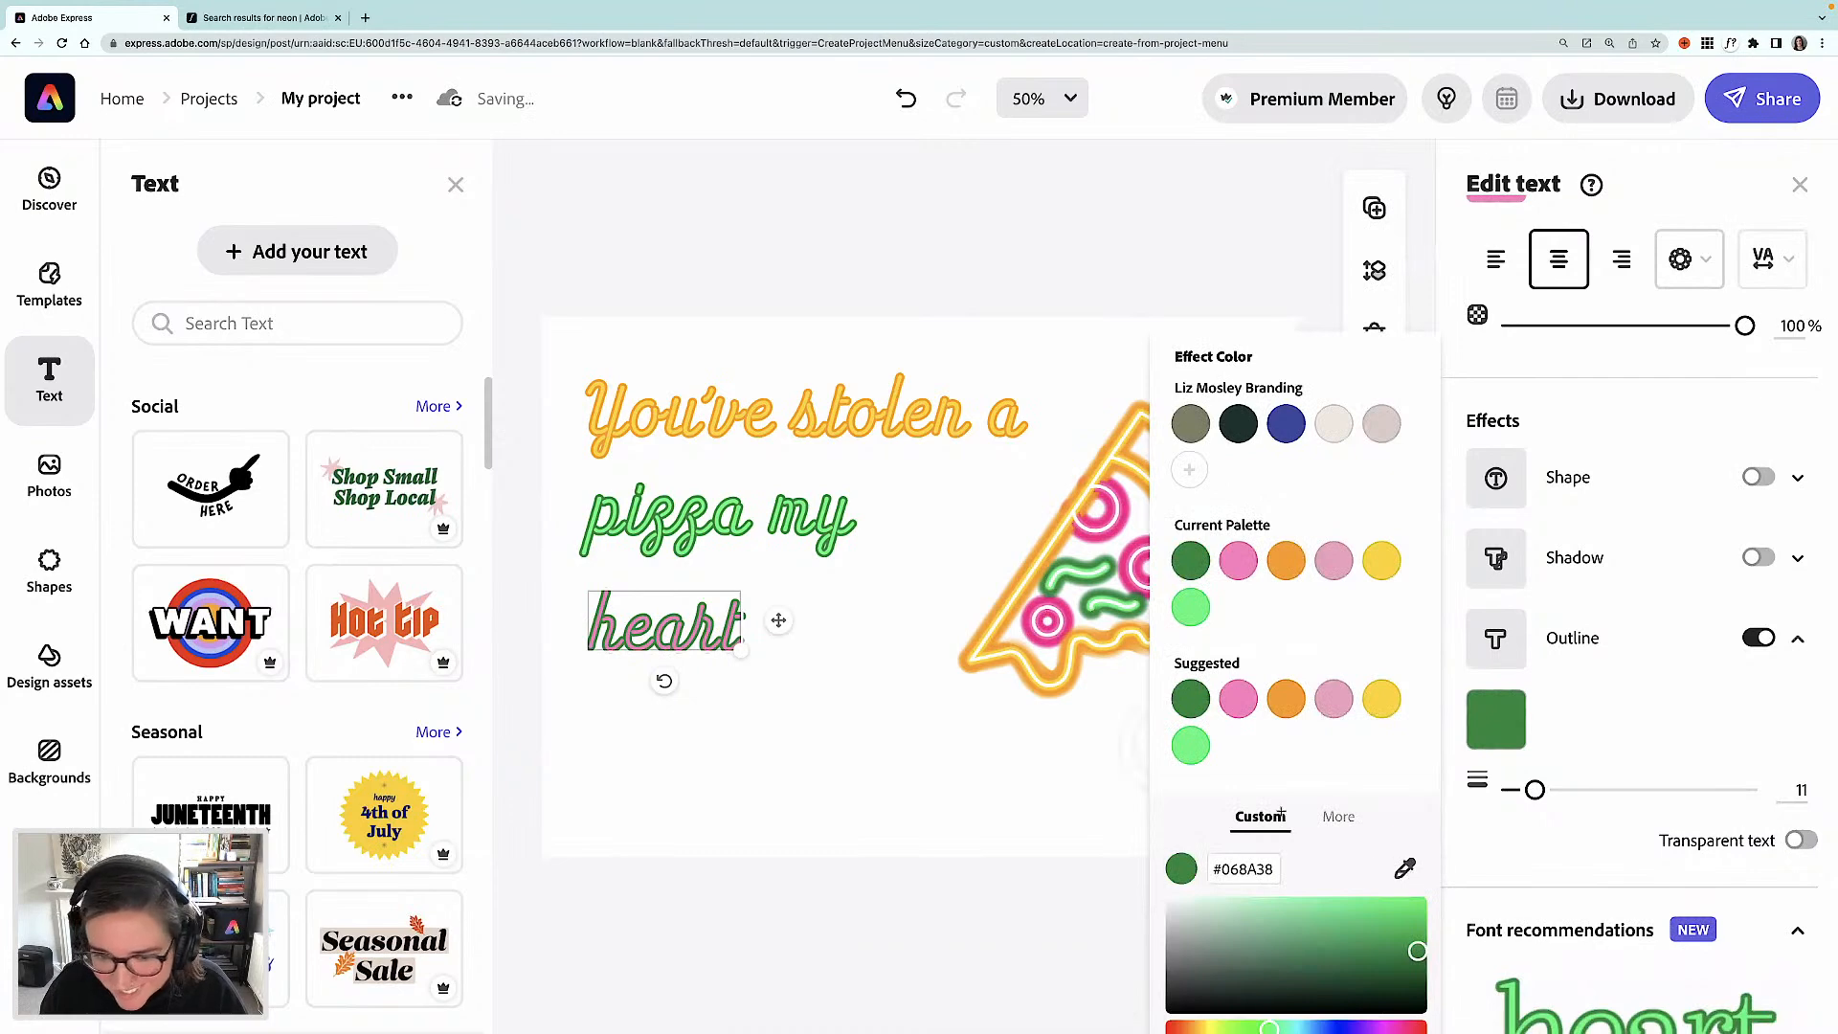
pyautogui.click(1066, 611)
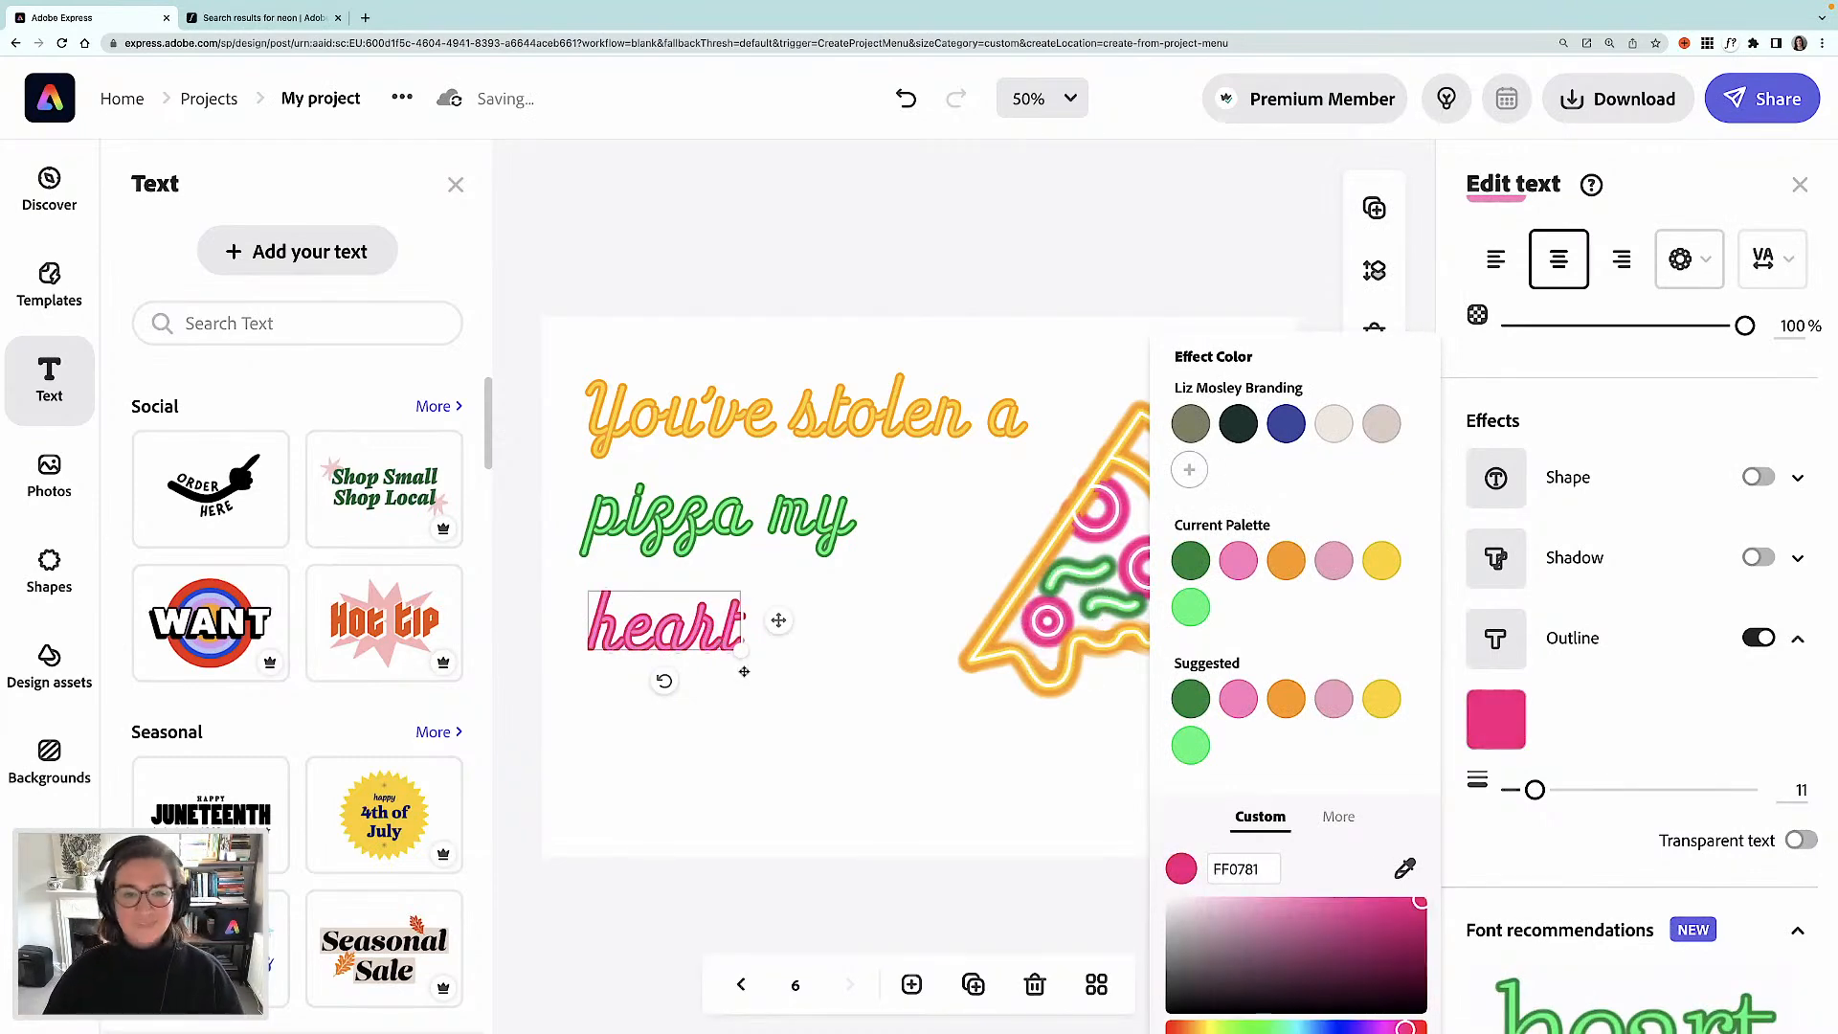
pyautogui.click(725, 306)
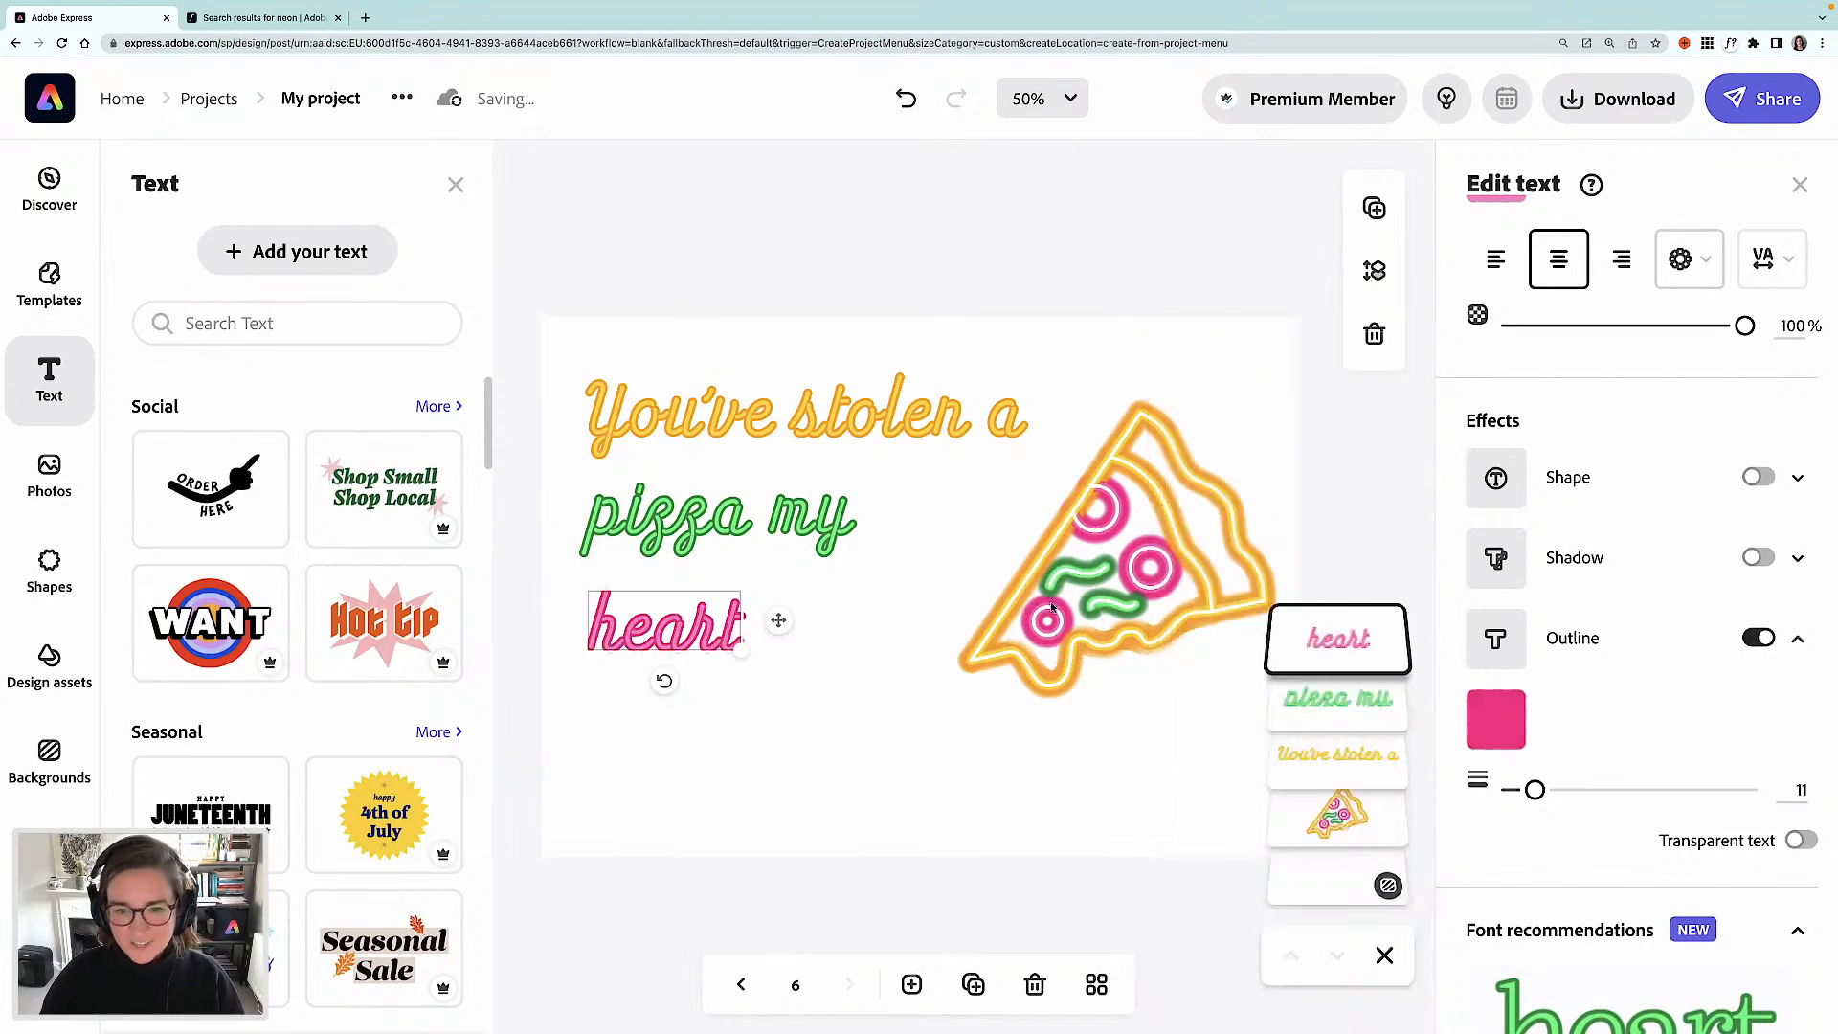
# - Enlarge the pizza slice, rotate it slightly clockwise, and position it in the page's lower right beside the text
pyautogui.click(988, 624)
pyautogui.moveTo(957, 693); pyautogui.dragTo(842, 804)
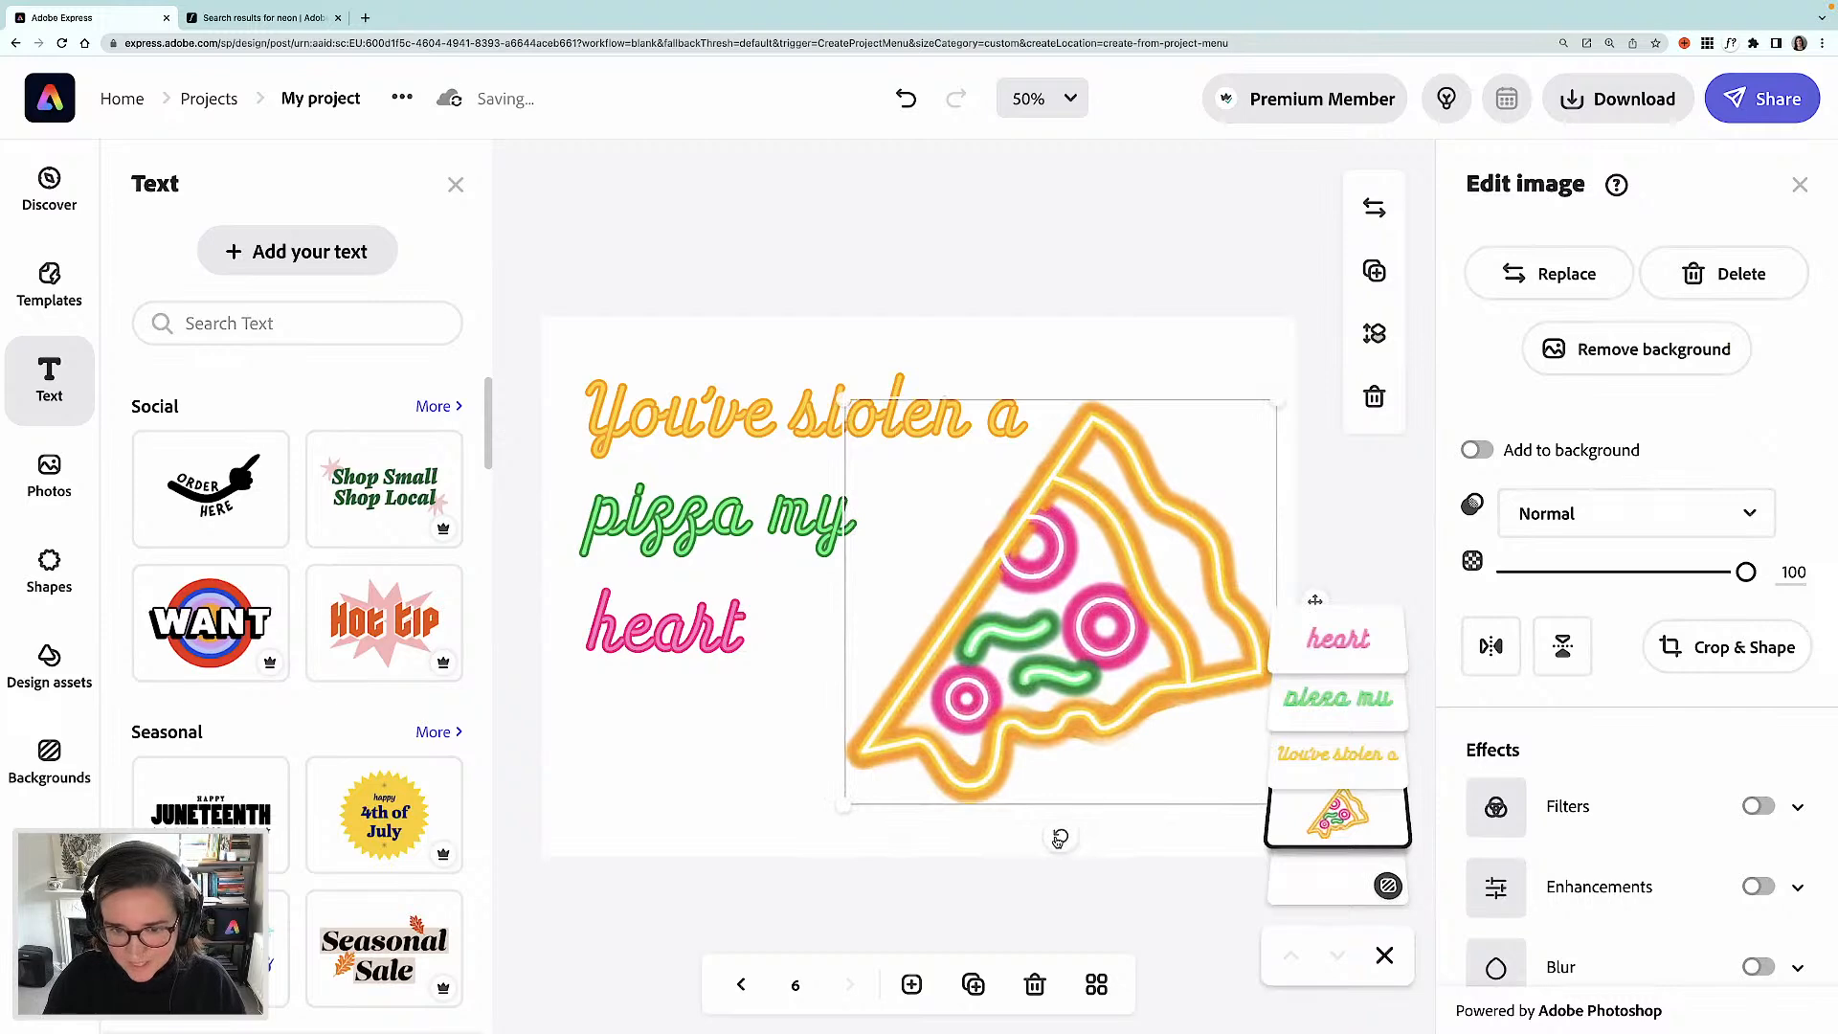
pyautogui.moveTo(1059, 837); pyautogui.dragTo(1030, 837)
pyautogui.moveTo(1065, 575); pyautogui.dragTo(1068, 570)
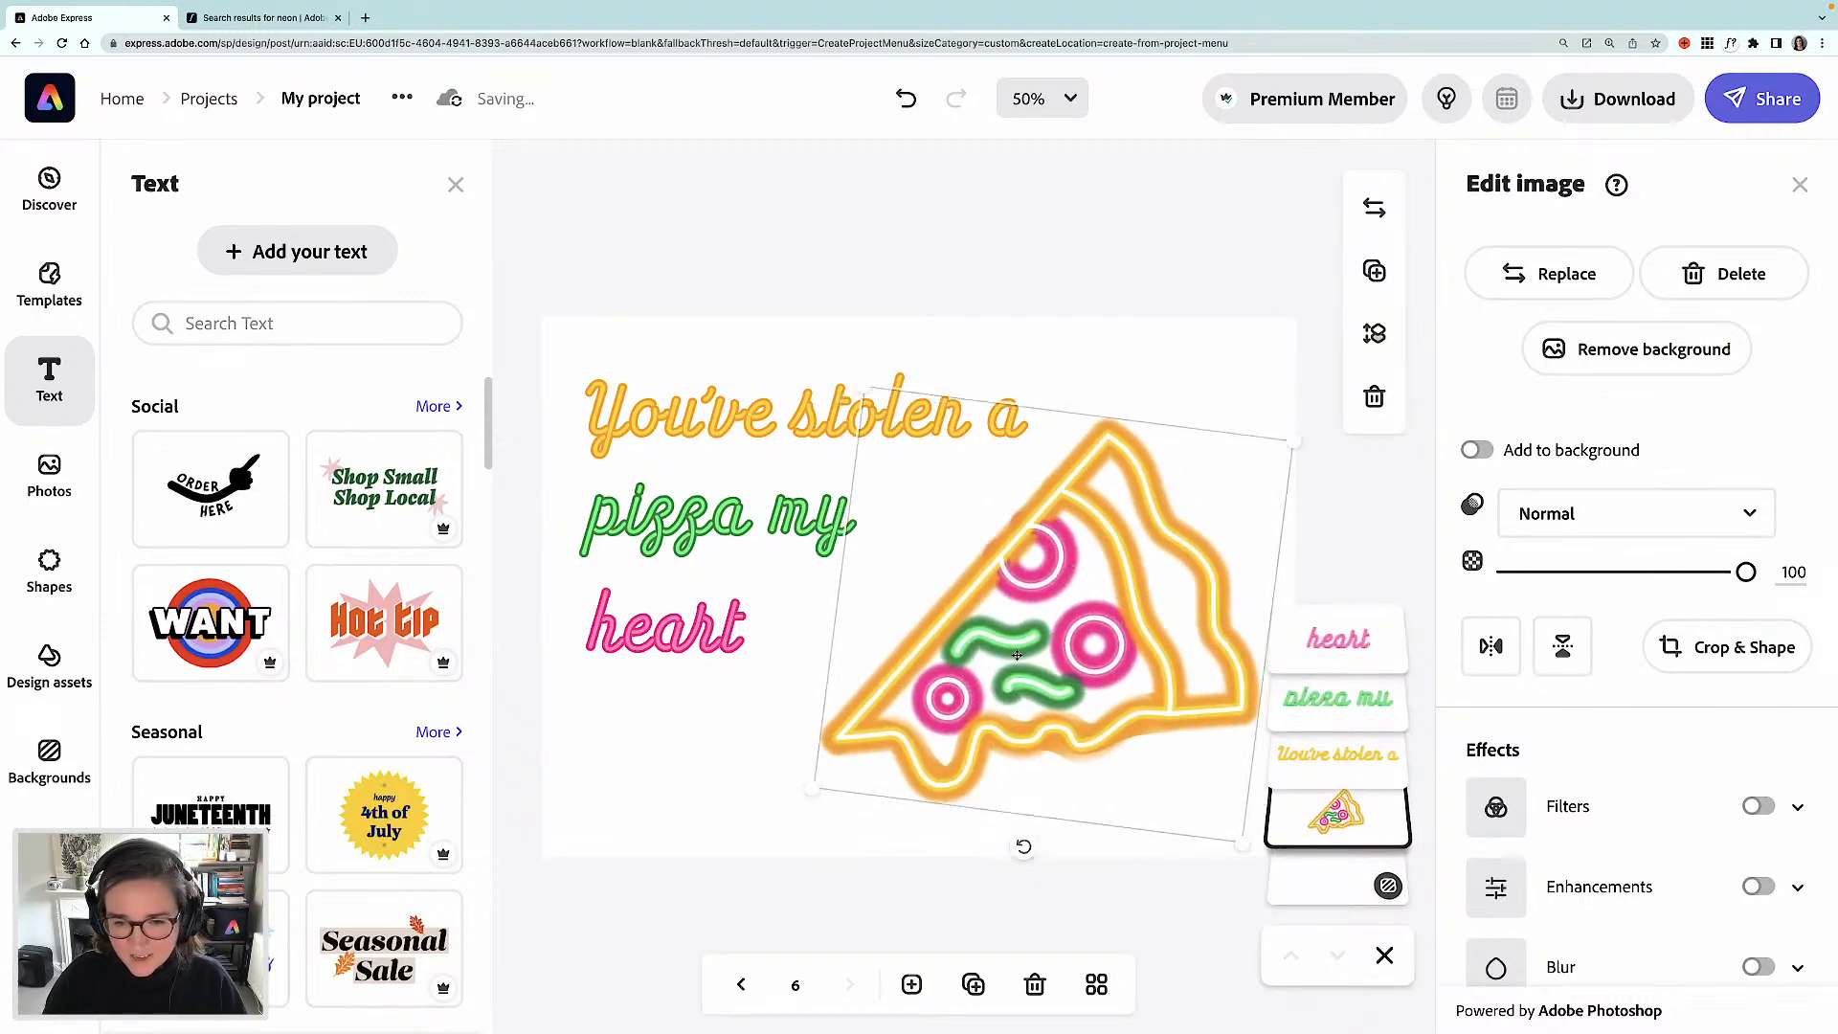
pyautogui.moveTo(1008, 664); pyautogui.dragTo(1000, 673)
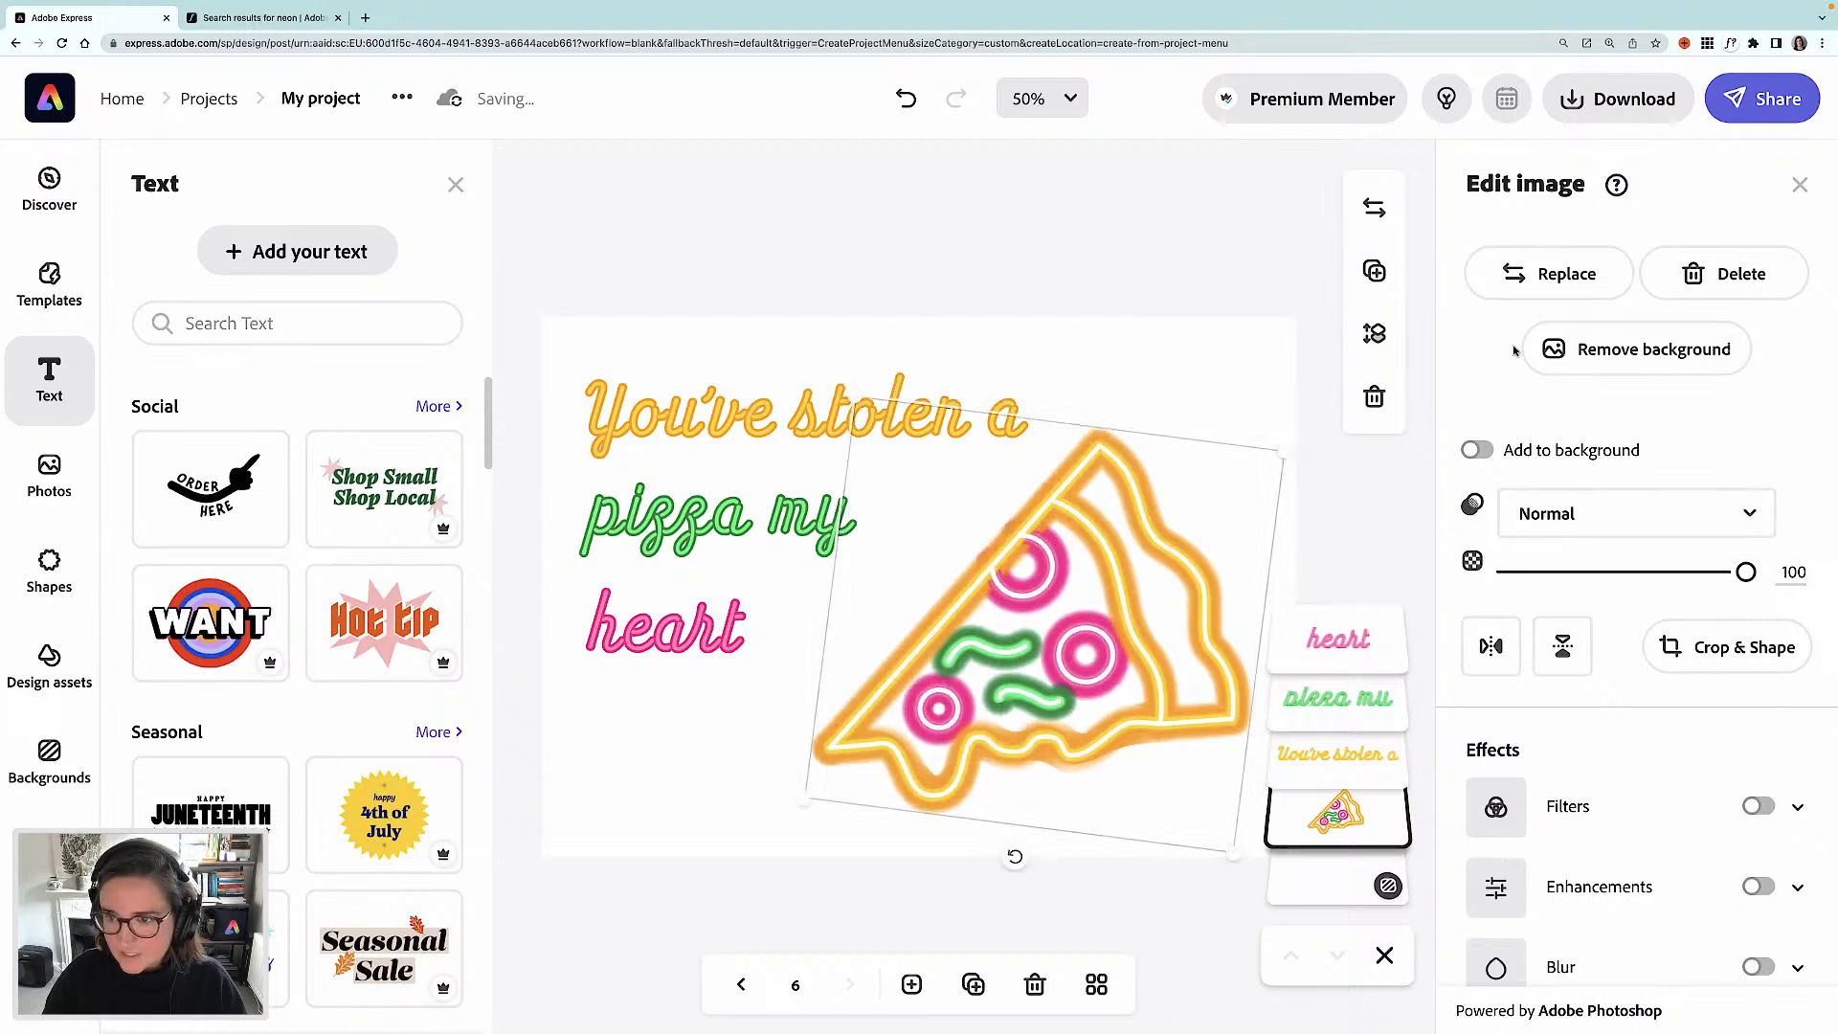
# - Set the pizza page's background to solid black
pyautogui.click(1369, 499)
pyautogui.click(1226, 372)
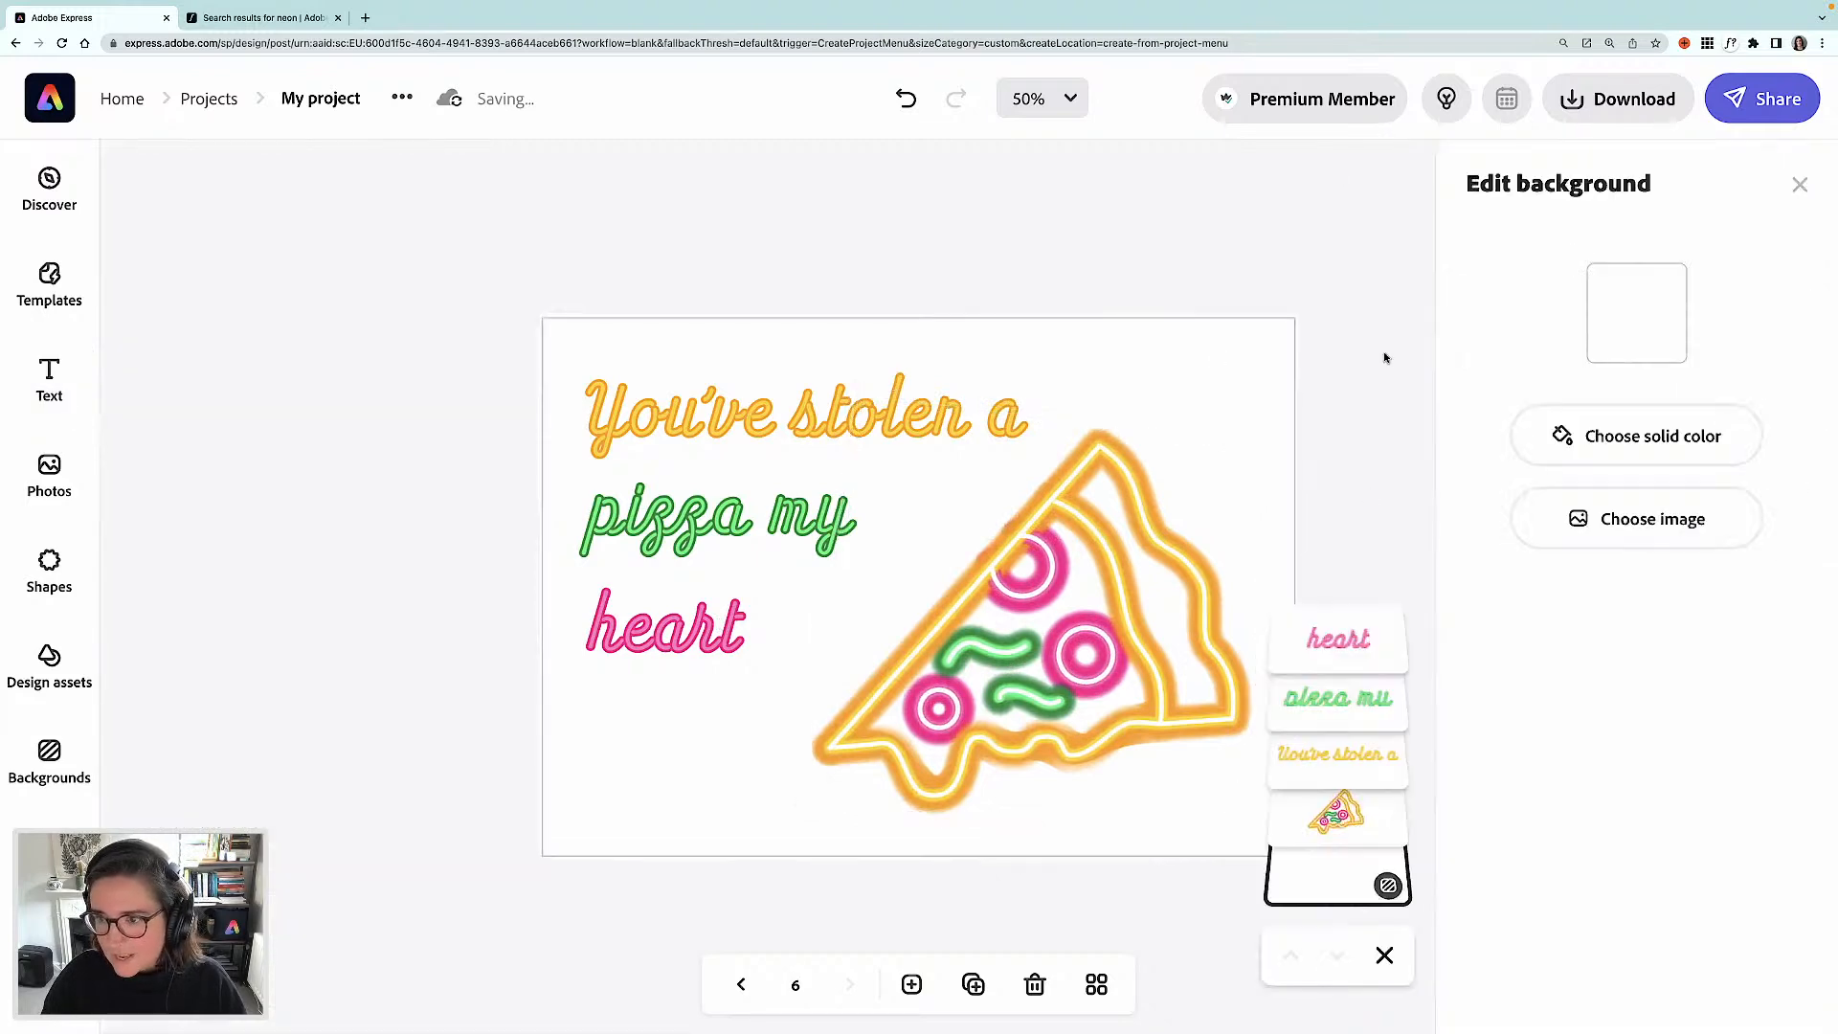
pyautogui.click(1637, 313)
pyautogui.moveTo(1347, 717); pyautogui.dragTo(1272, 756)
pyautogui.click(1163, 596)
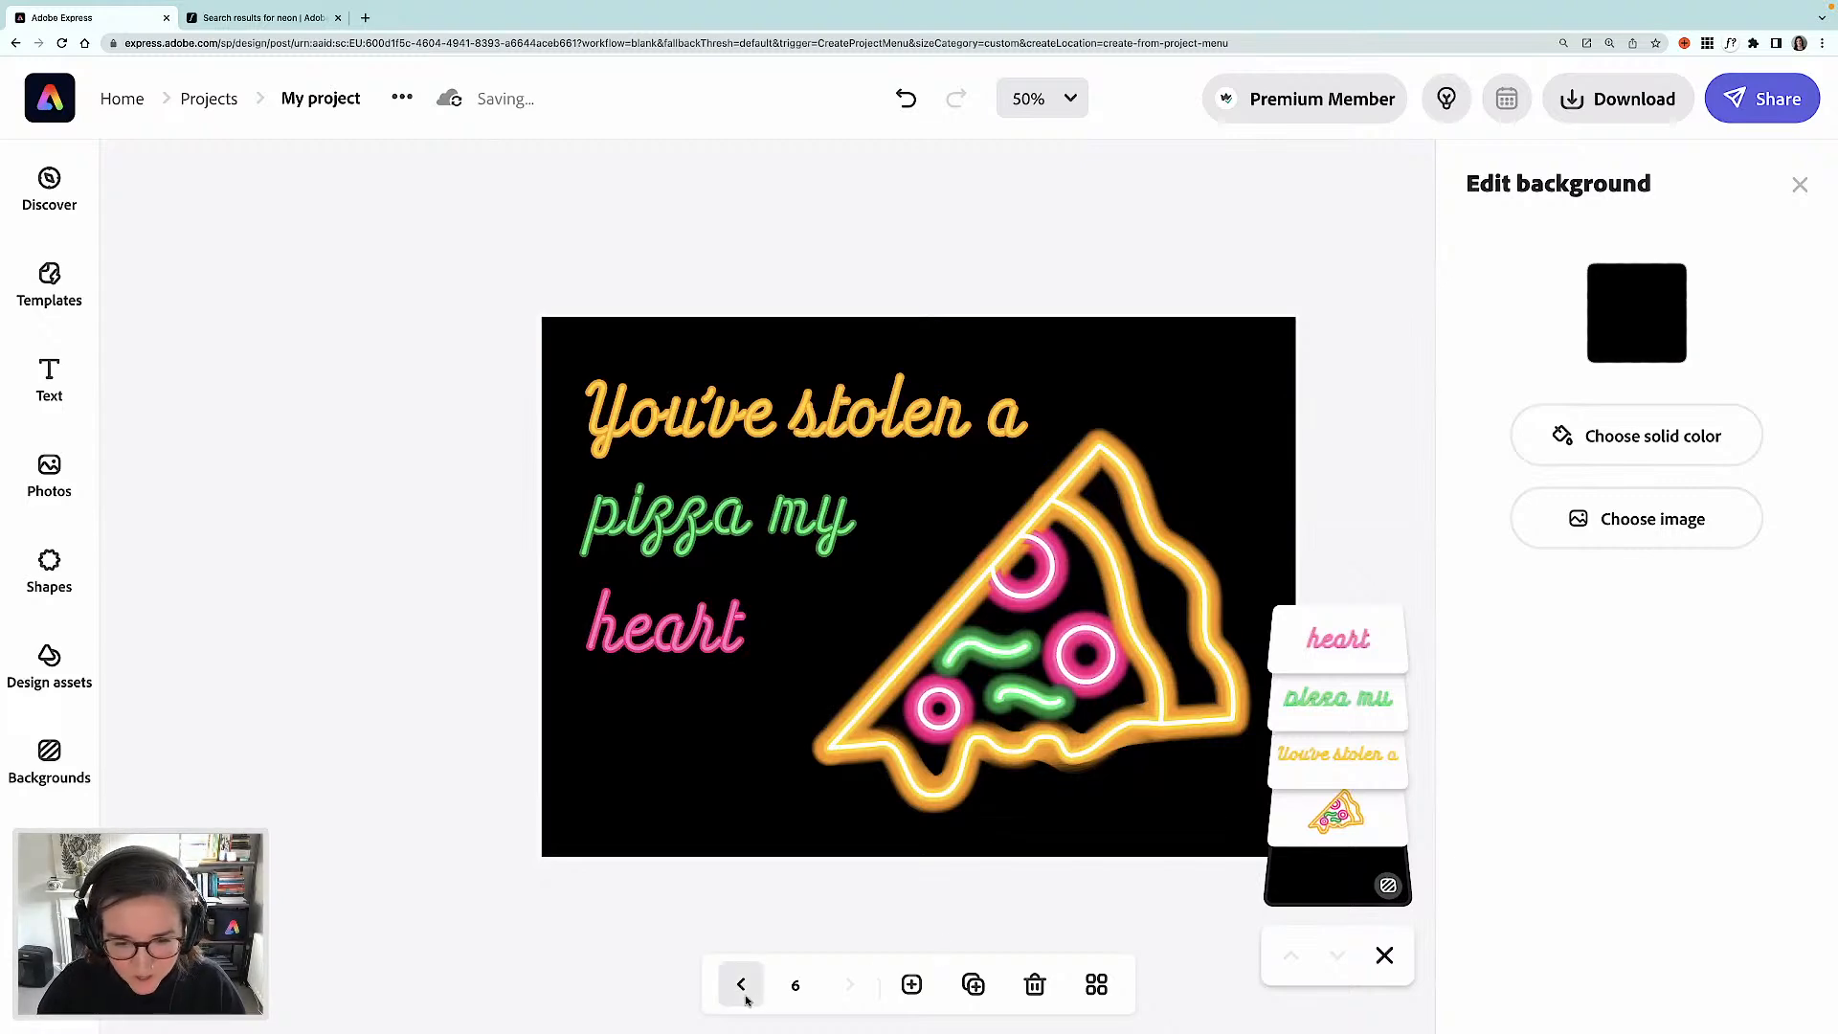
# - Go to the "You're a great catch" page and resize it to the square Instagram post format
pyautogui.click(1096, 984)
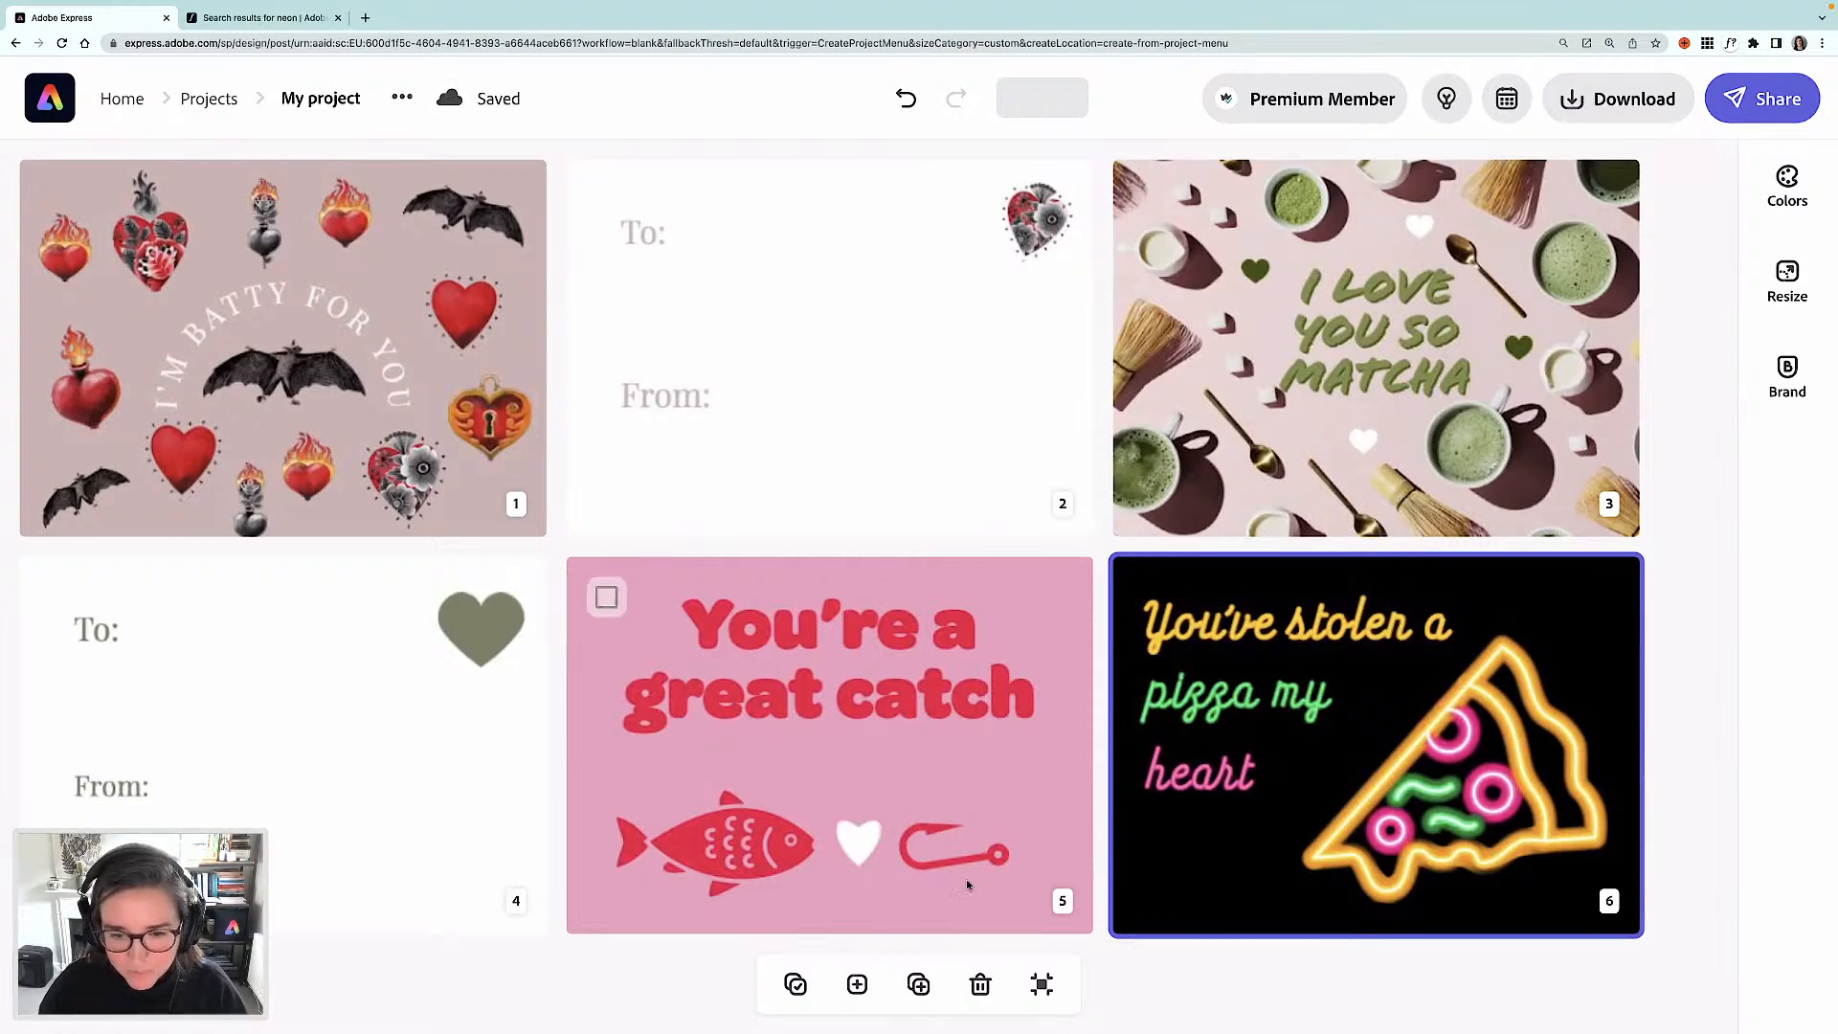
pyautogui.click(967, 804)
pyautogui.click(1041, 984)
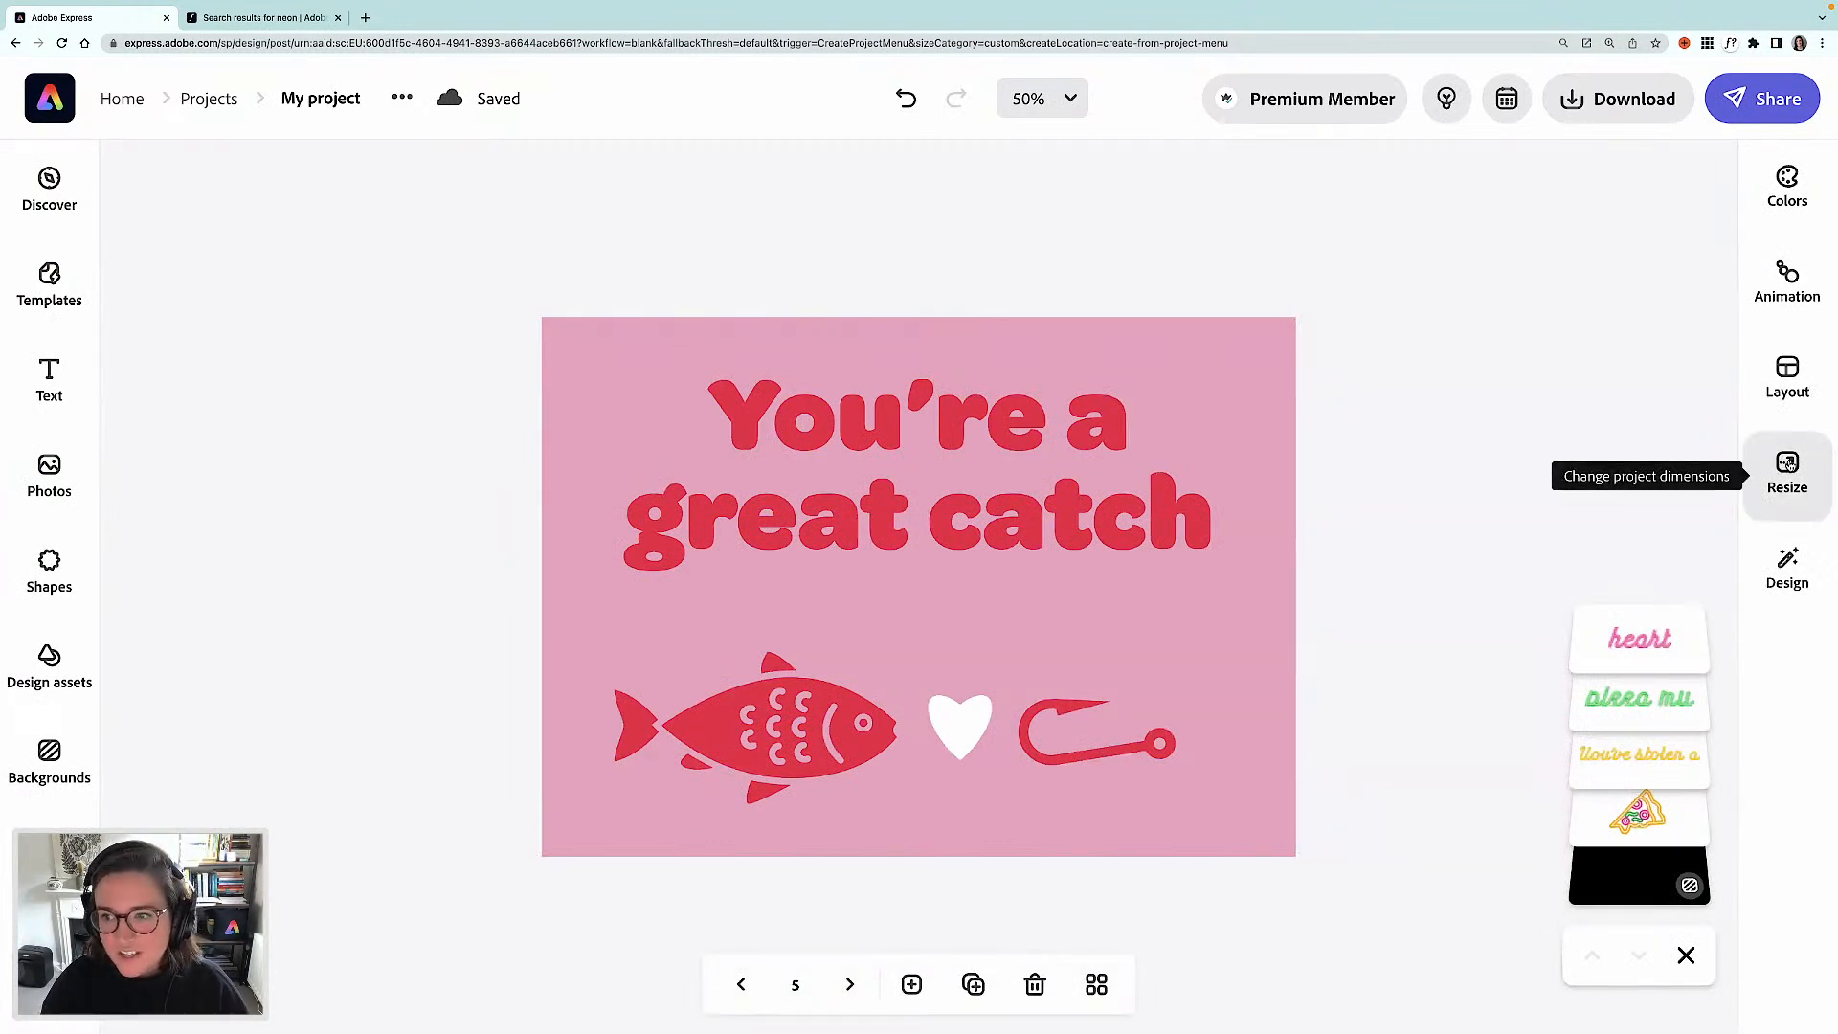
pyautogui.click(1787, 466)
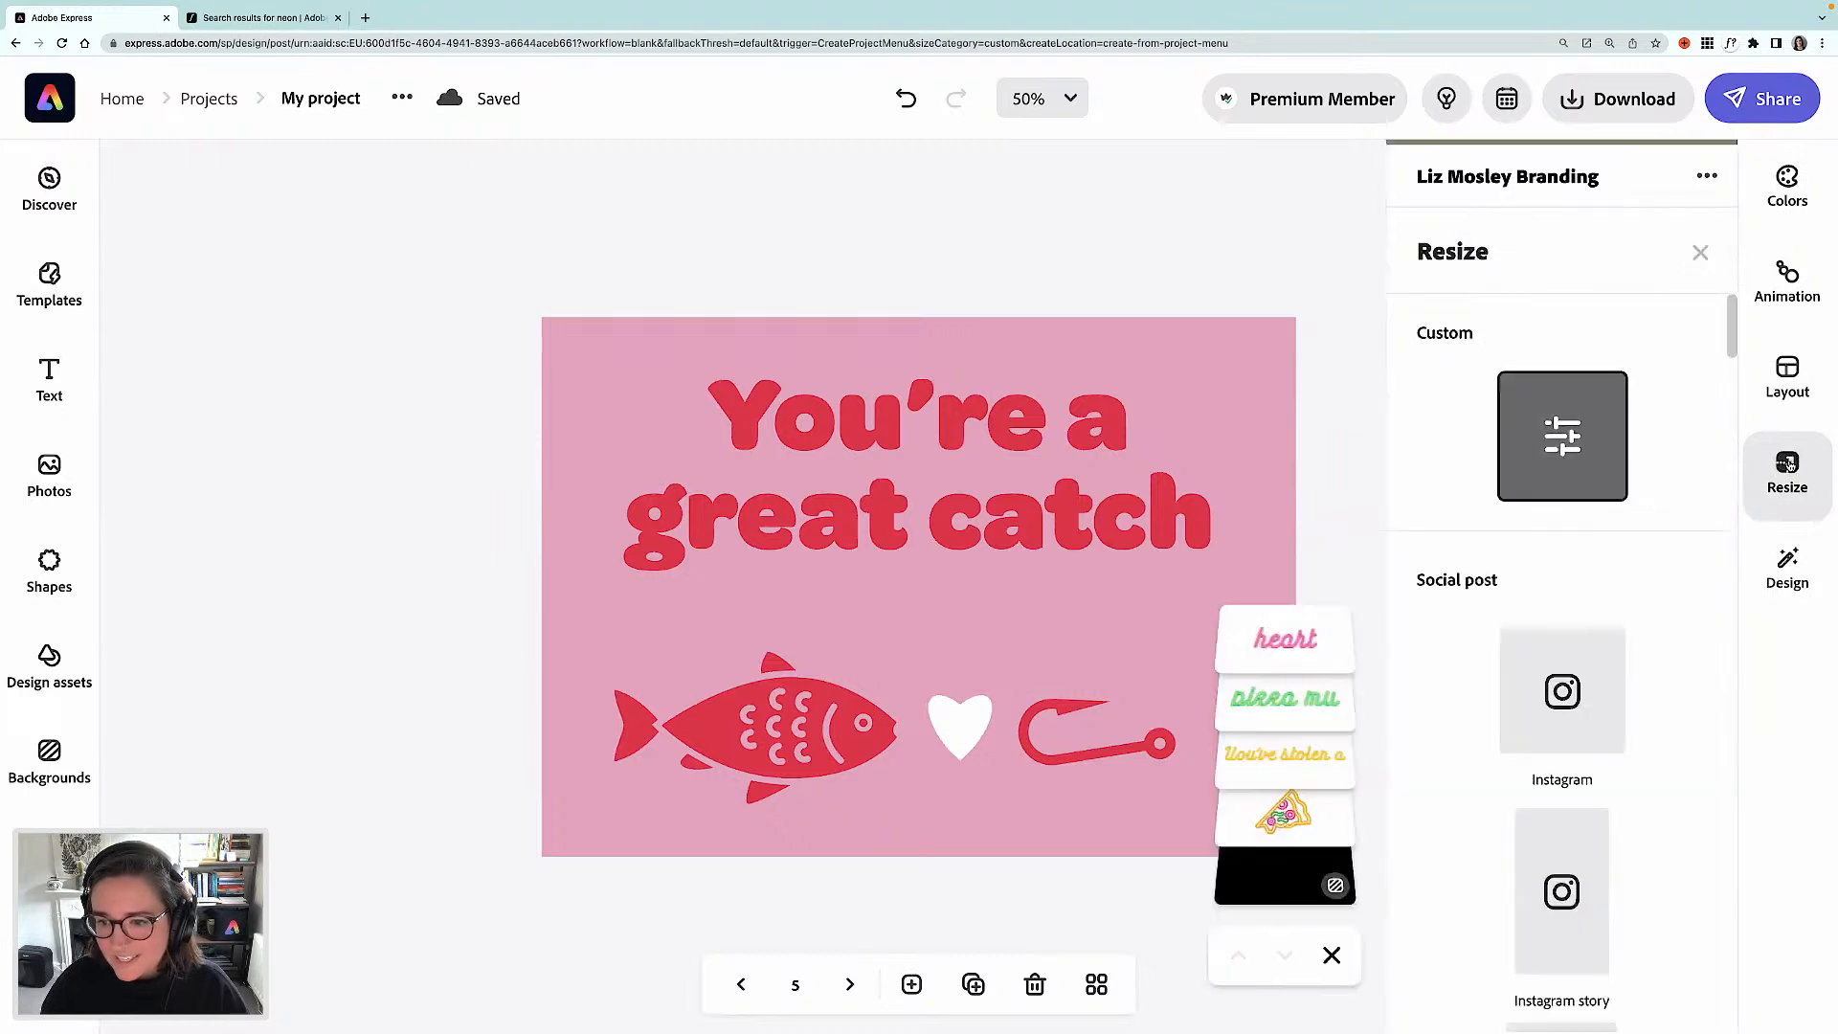
pyautogui.click(1549, 715)
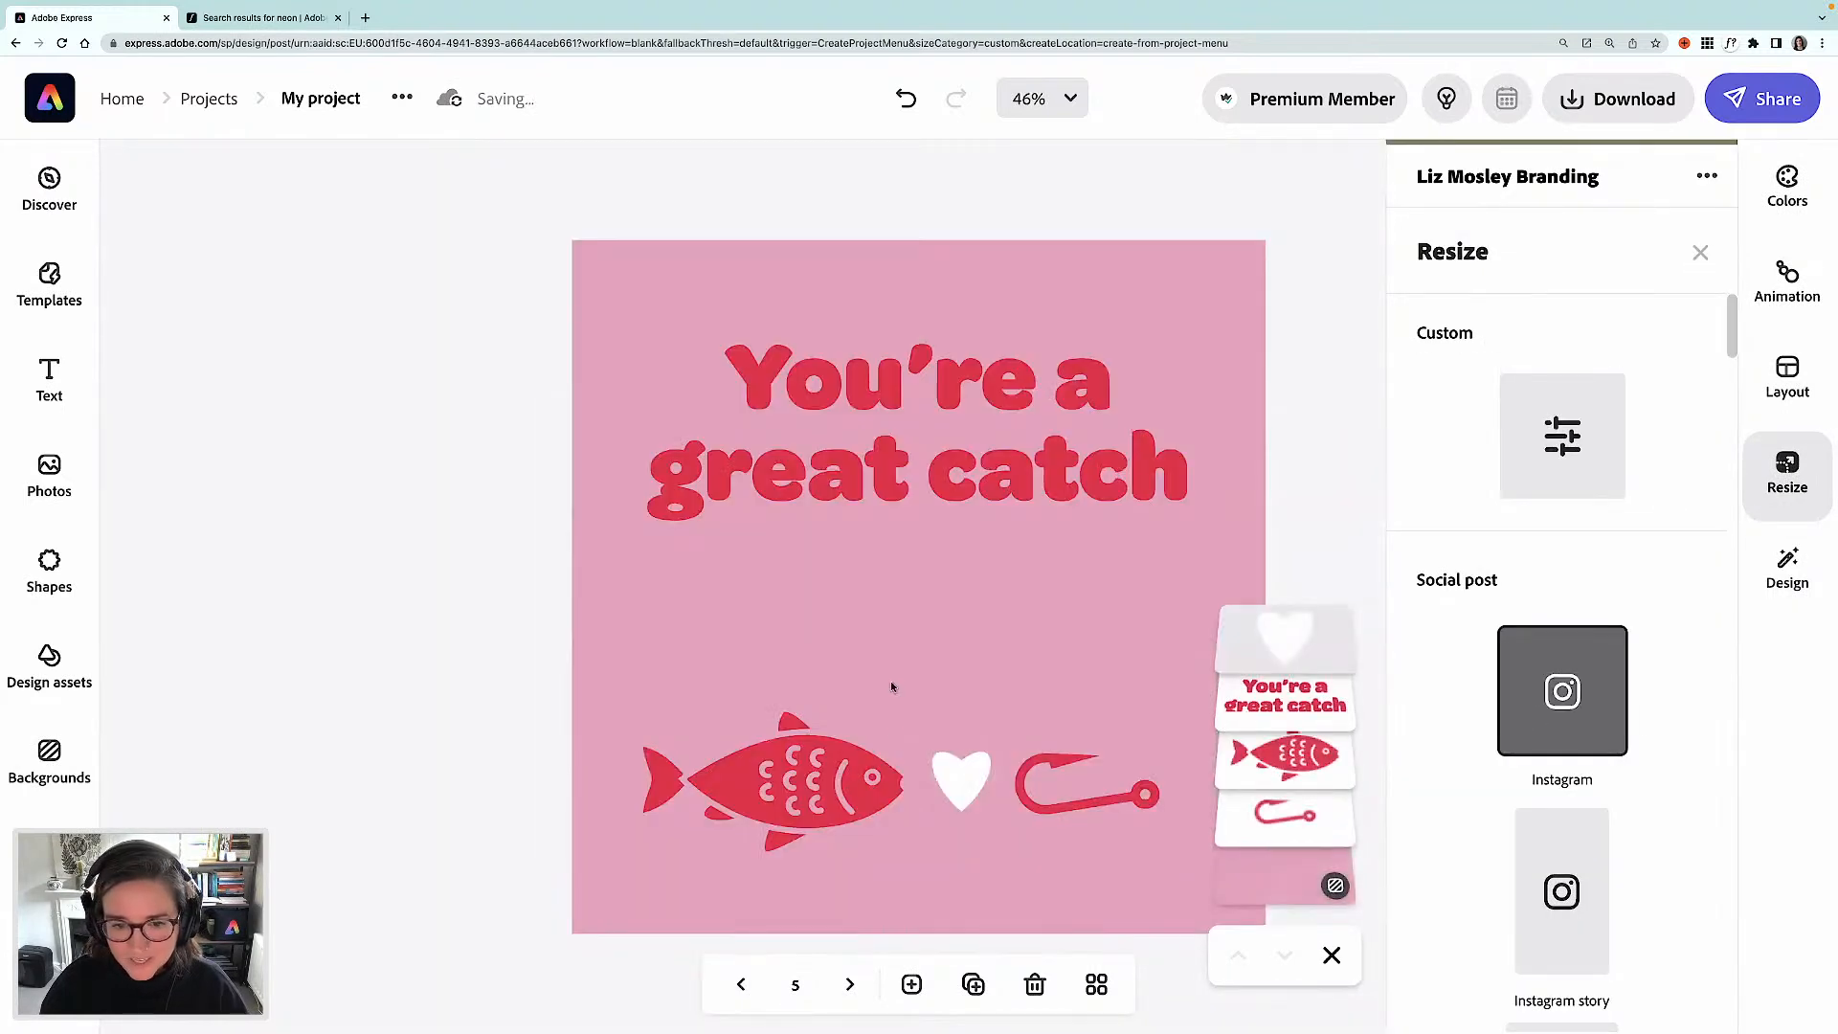
# - Lower the "You're a great catch" text and raise the fish, heart and hook together so they sit just beneath it
pyautogui.click(864, 773)
pyautogui.moveTo(1002, 474); pyautogui.dragTo(1001, 541)
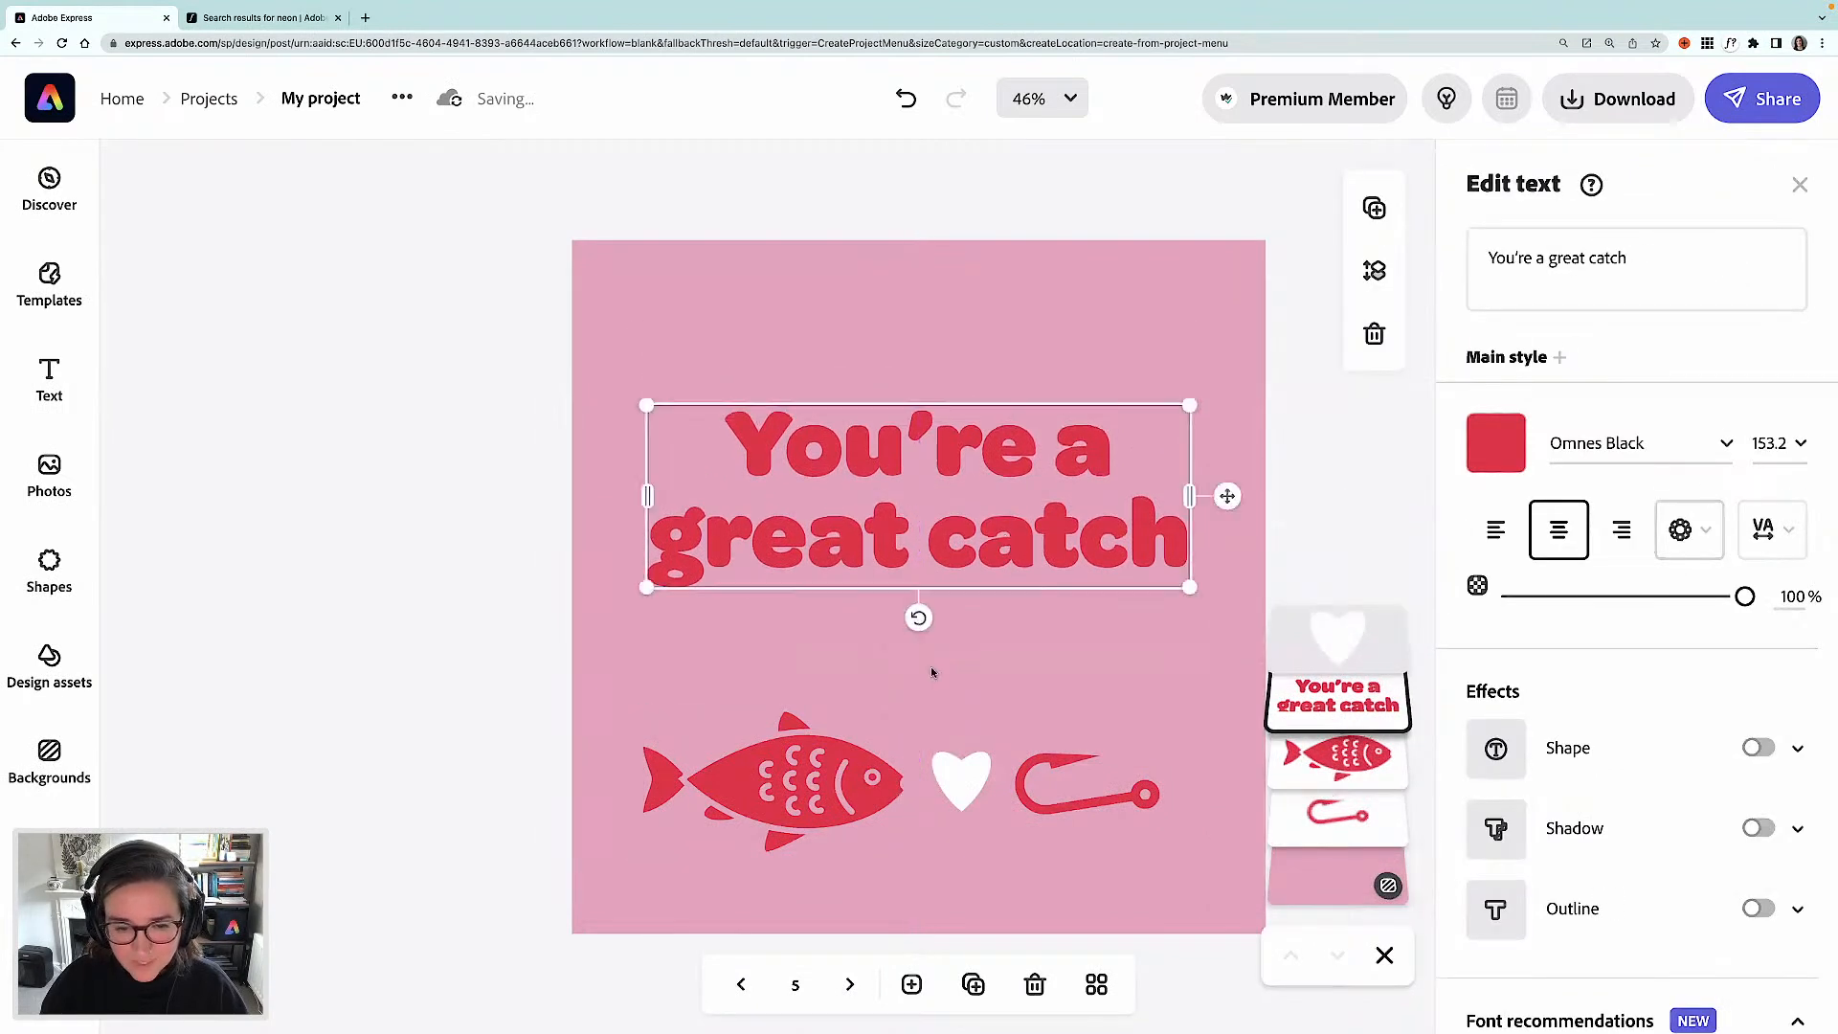
pyautogui.click(848, 764)
pyautogui.keyDown('shift'); pyautogui.click(978, 771); pyautogui.keyUp('shift')
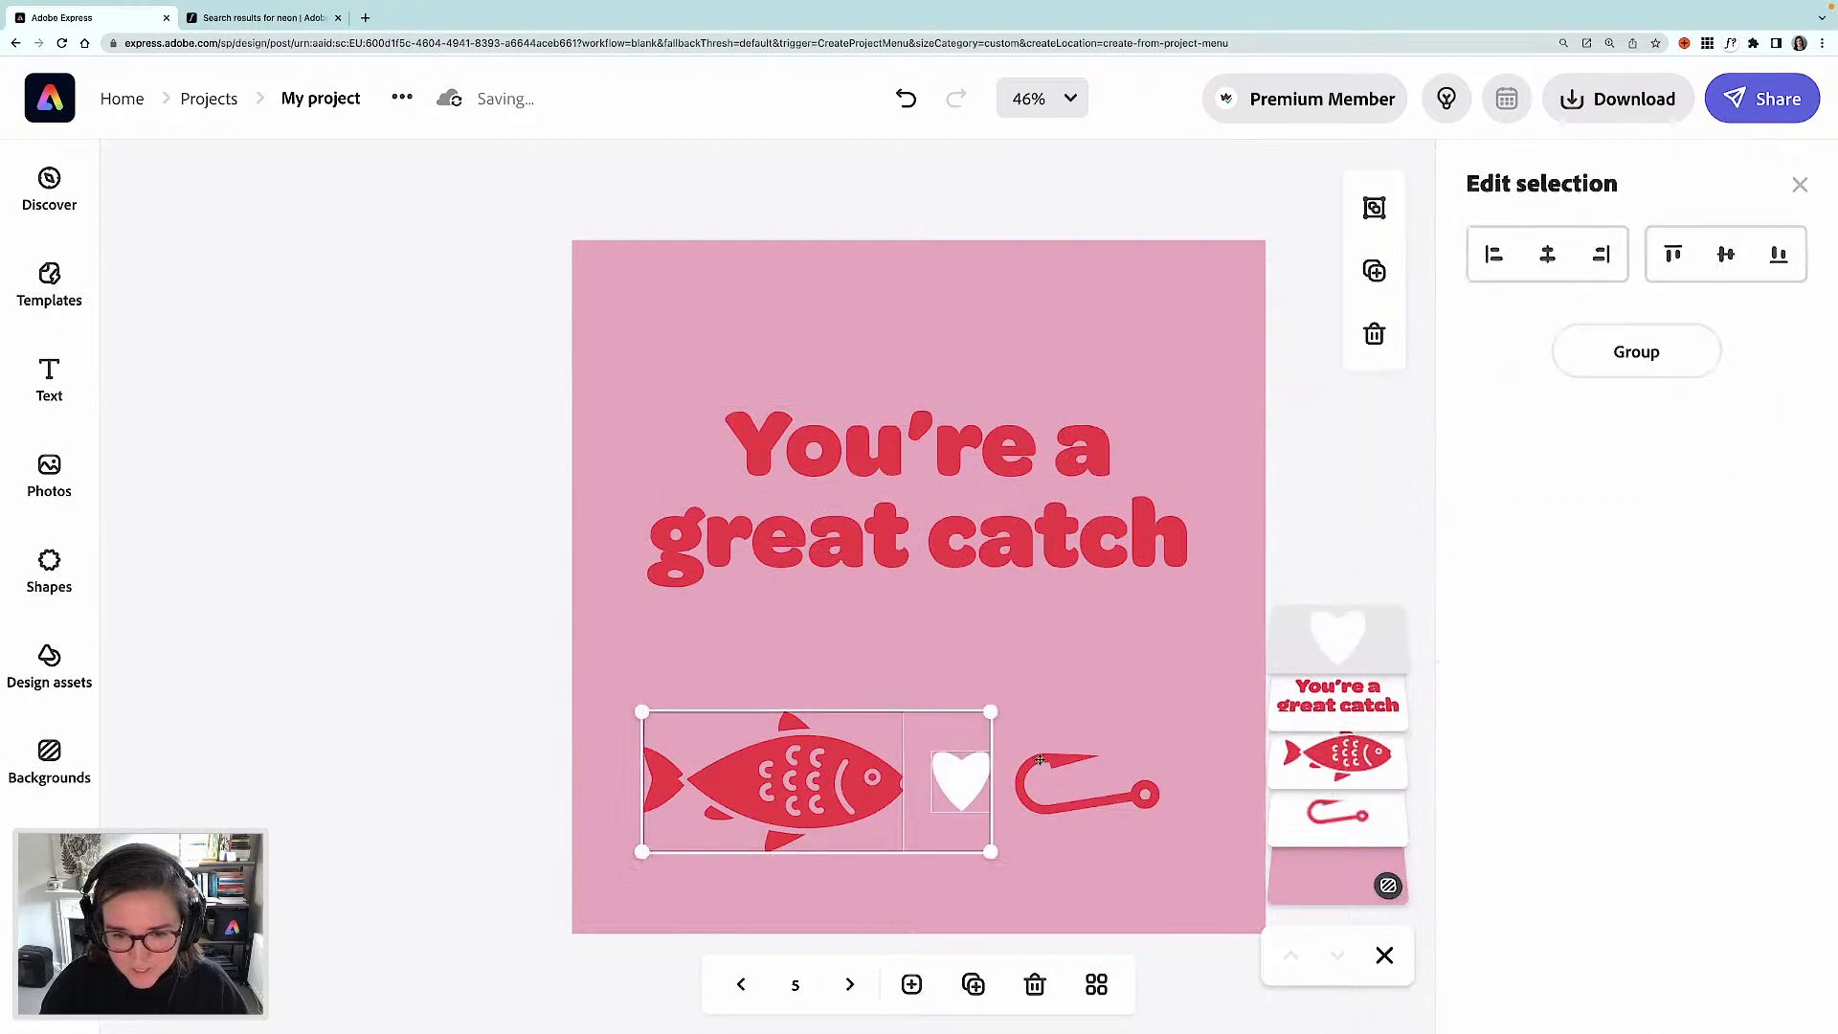
pyautogui.keyDown('shift'); pyautogui.click(1043, 759); pyautogui.keyUp('shift')
pyautogui.moveTo(1043, 759); pyautogui.dragTo(1051, 681)
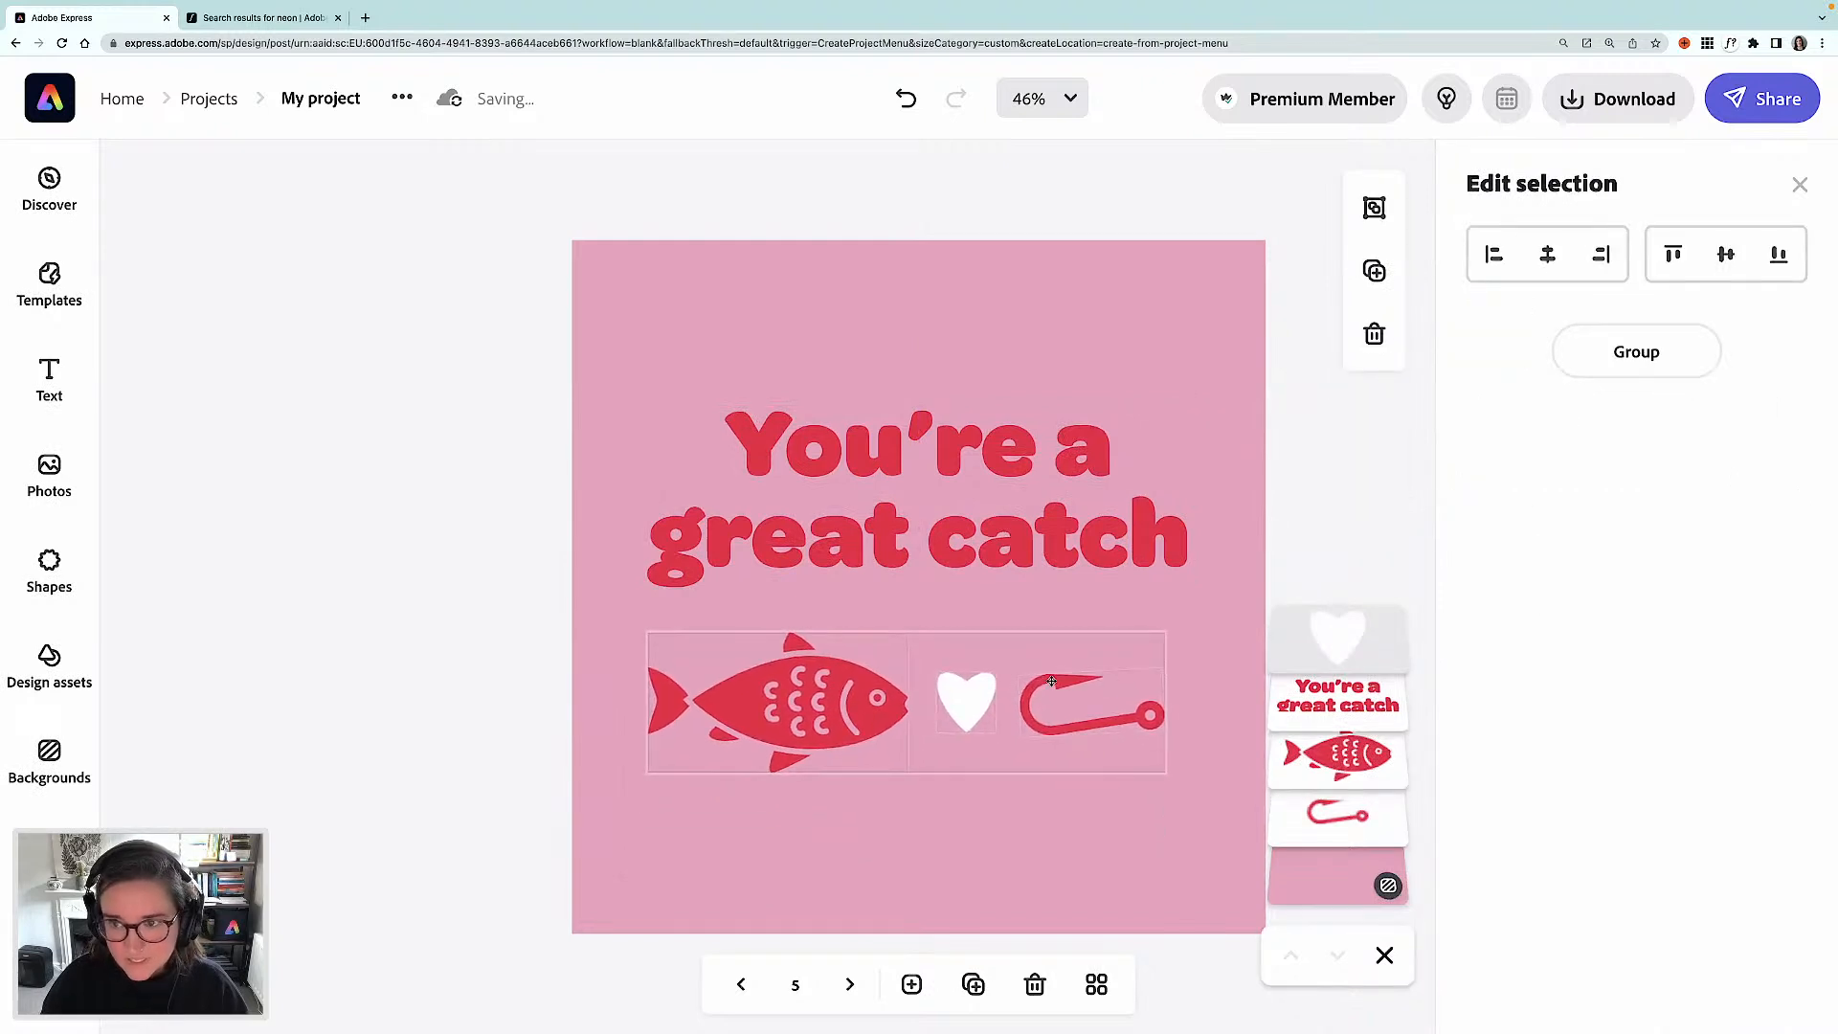
# - Share only the current "You're a great catch" page to the content scheduler as a new post
pyautogui.click(1766, 115)
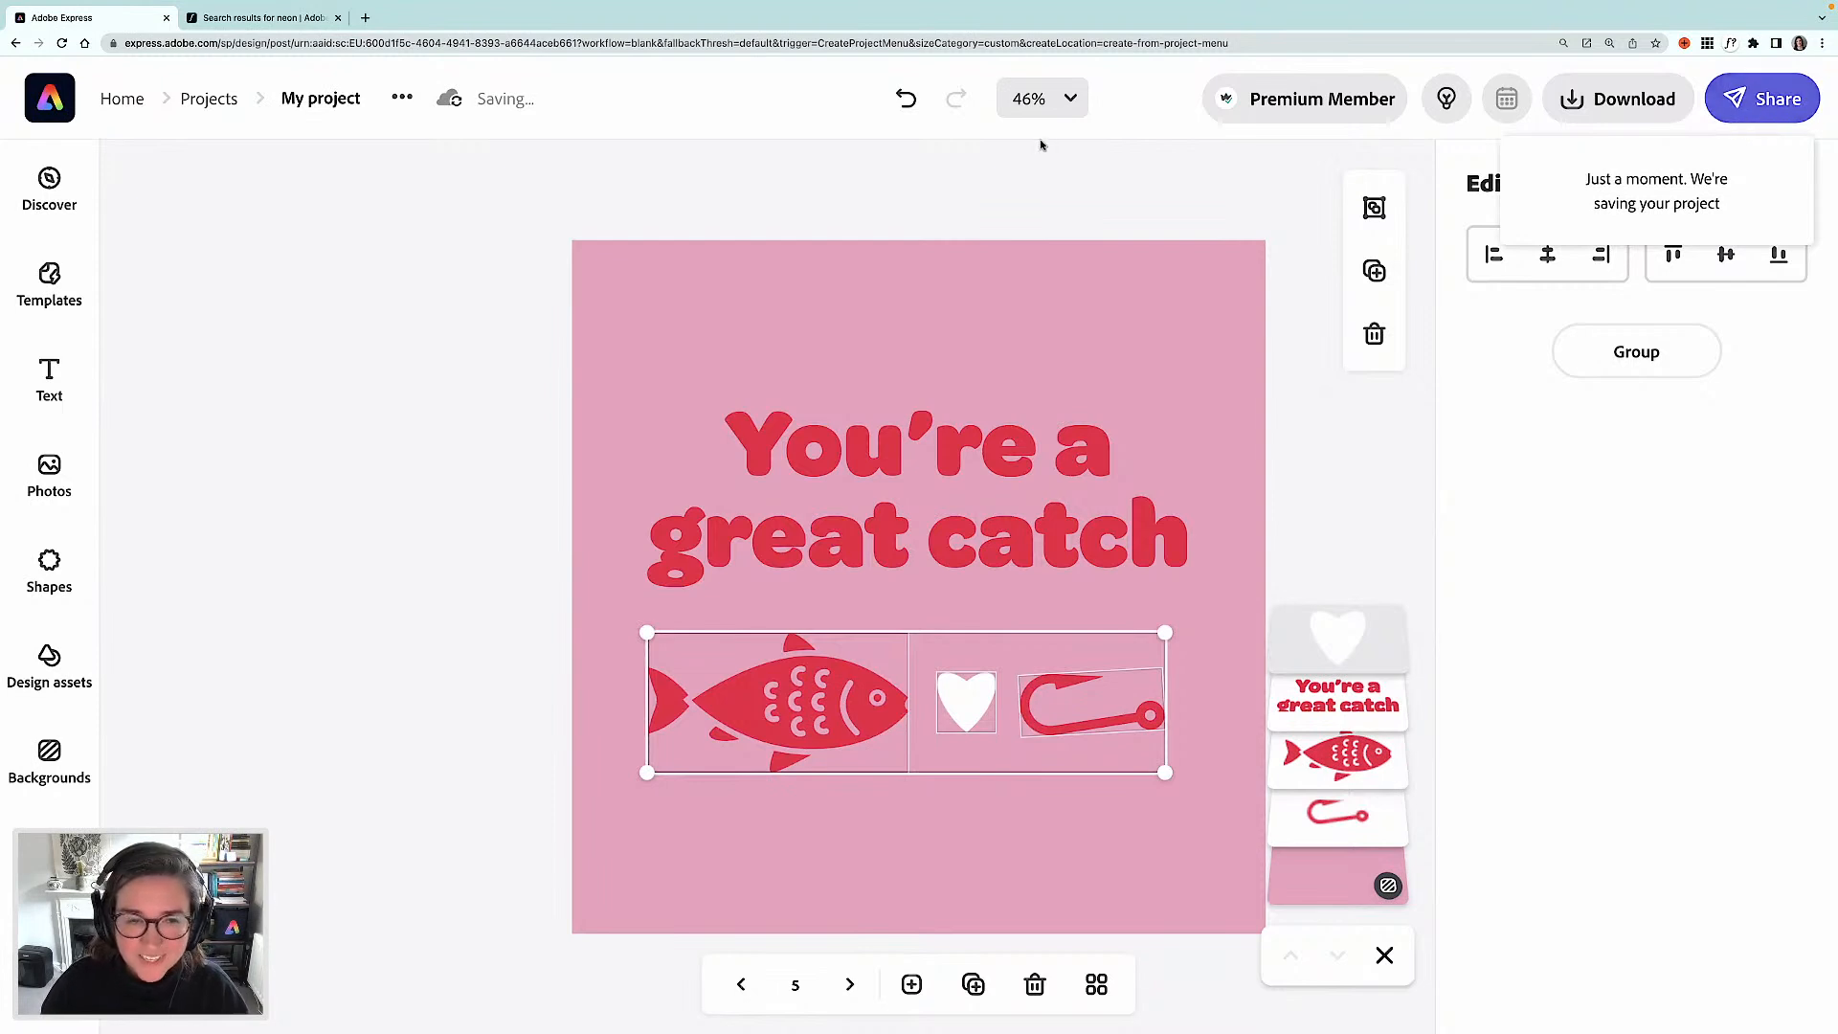
pyautogui.click(1268, 234)
pyautogui.click(1755, 120)
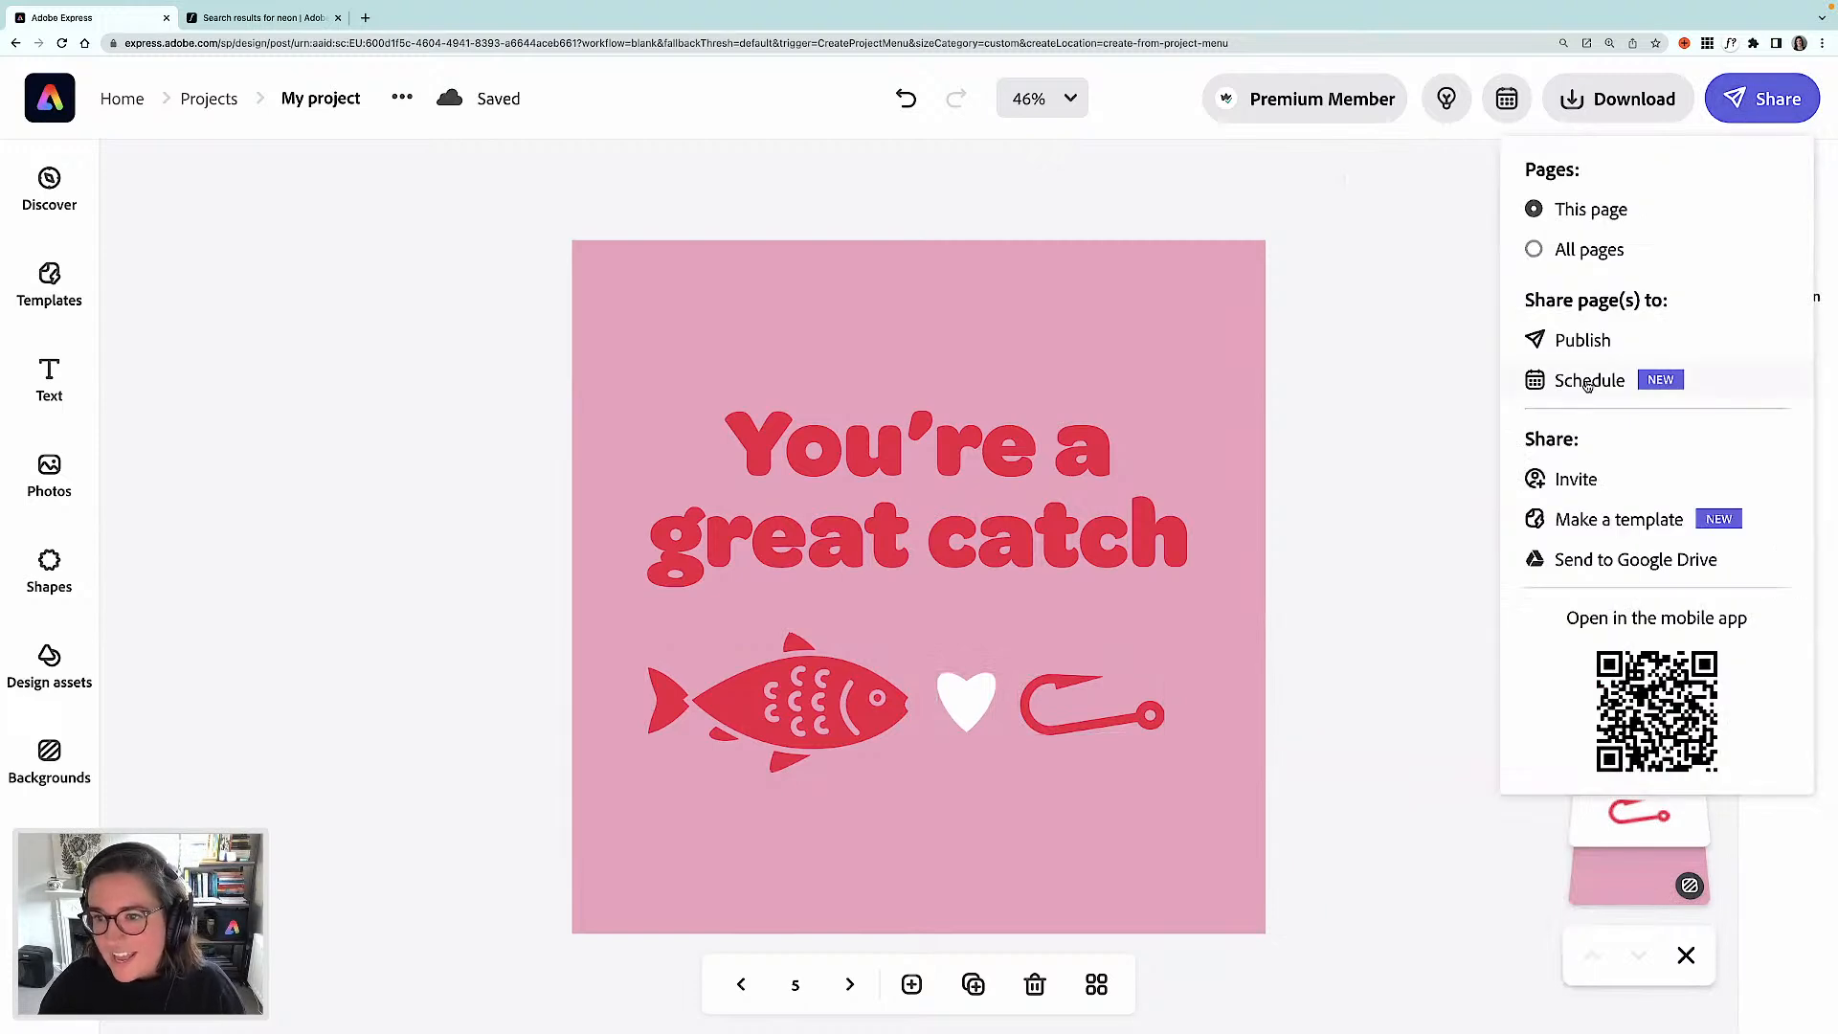
pyautogui.click(1588, 382)
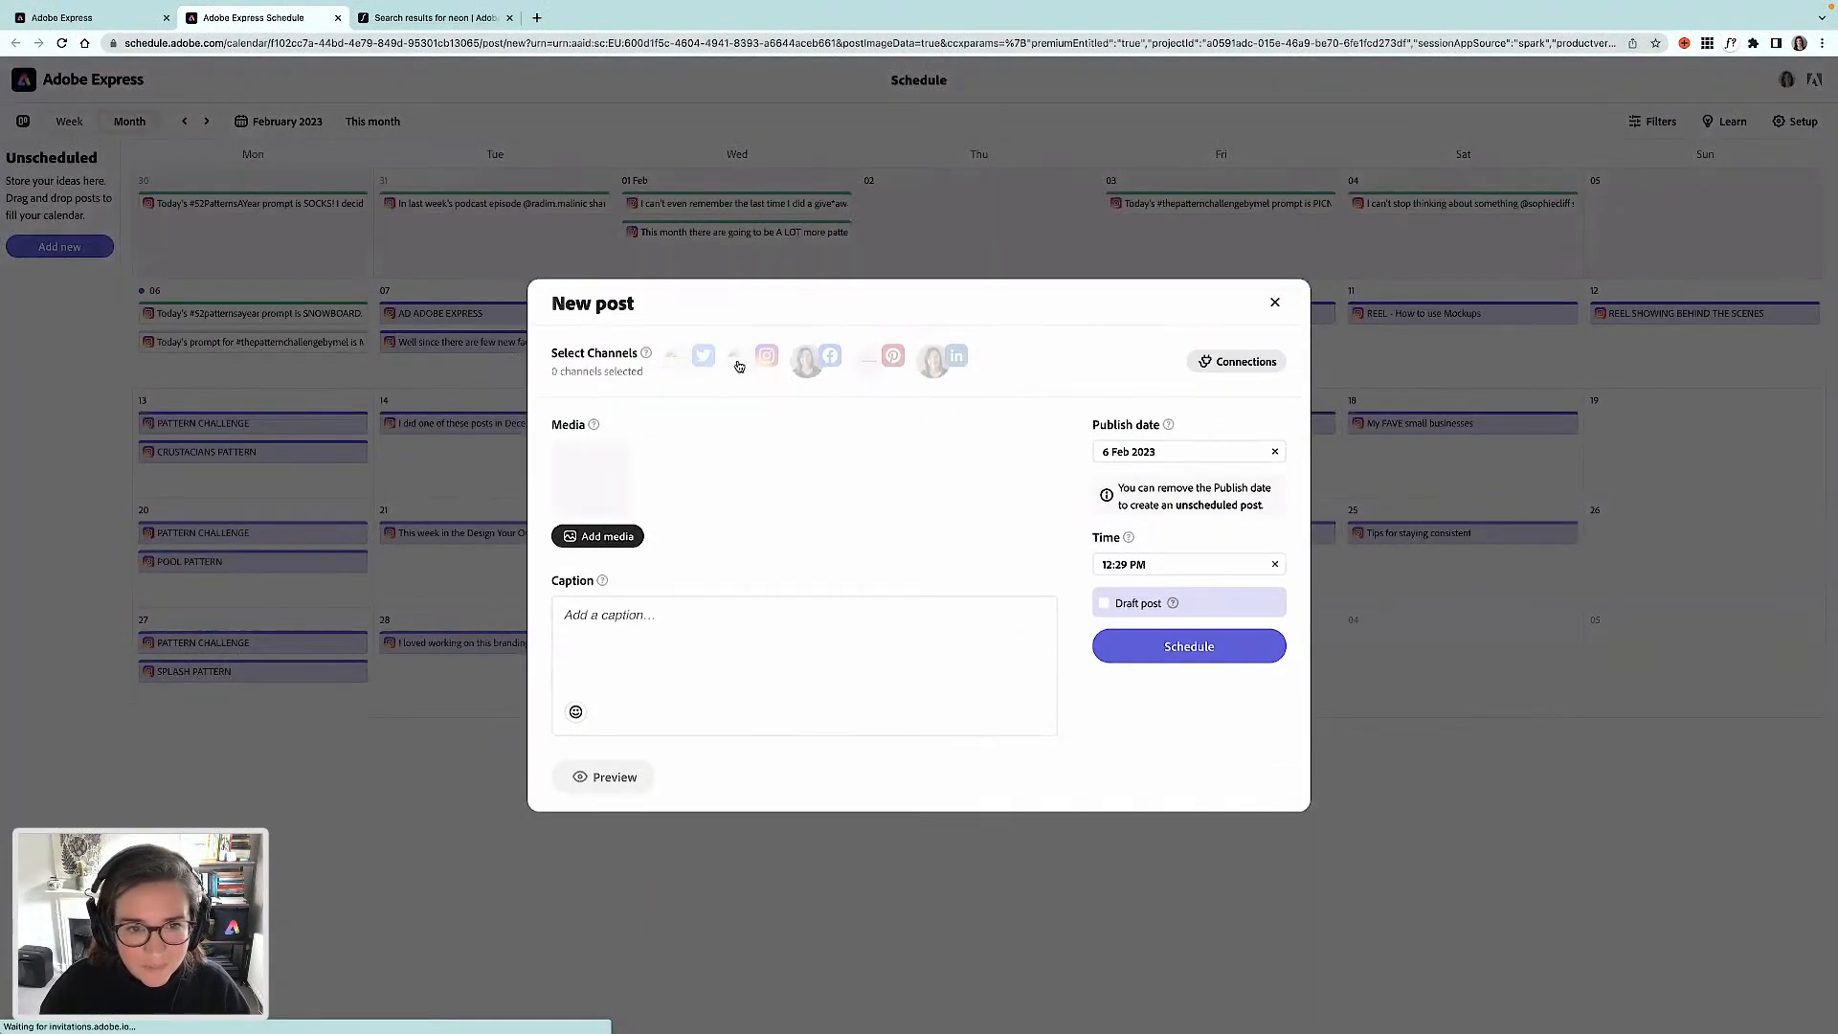
# - Select Instagram and Twitter as the new post's channels and caption it "Happy Valentines day"
pyautogui.click(735, 357)
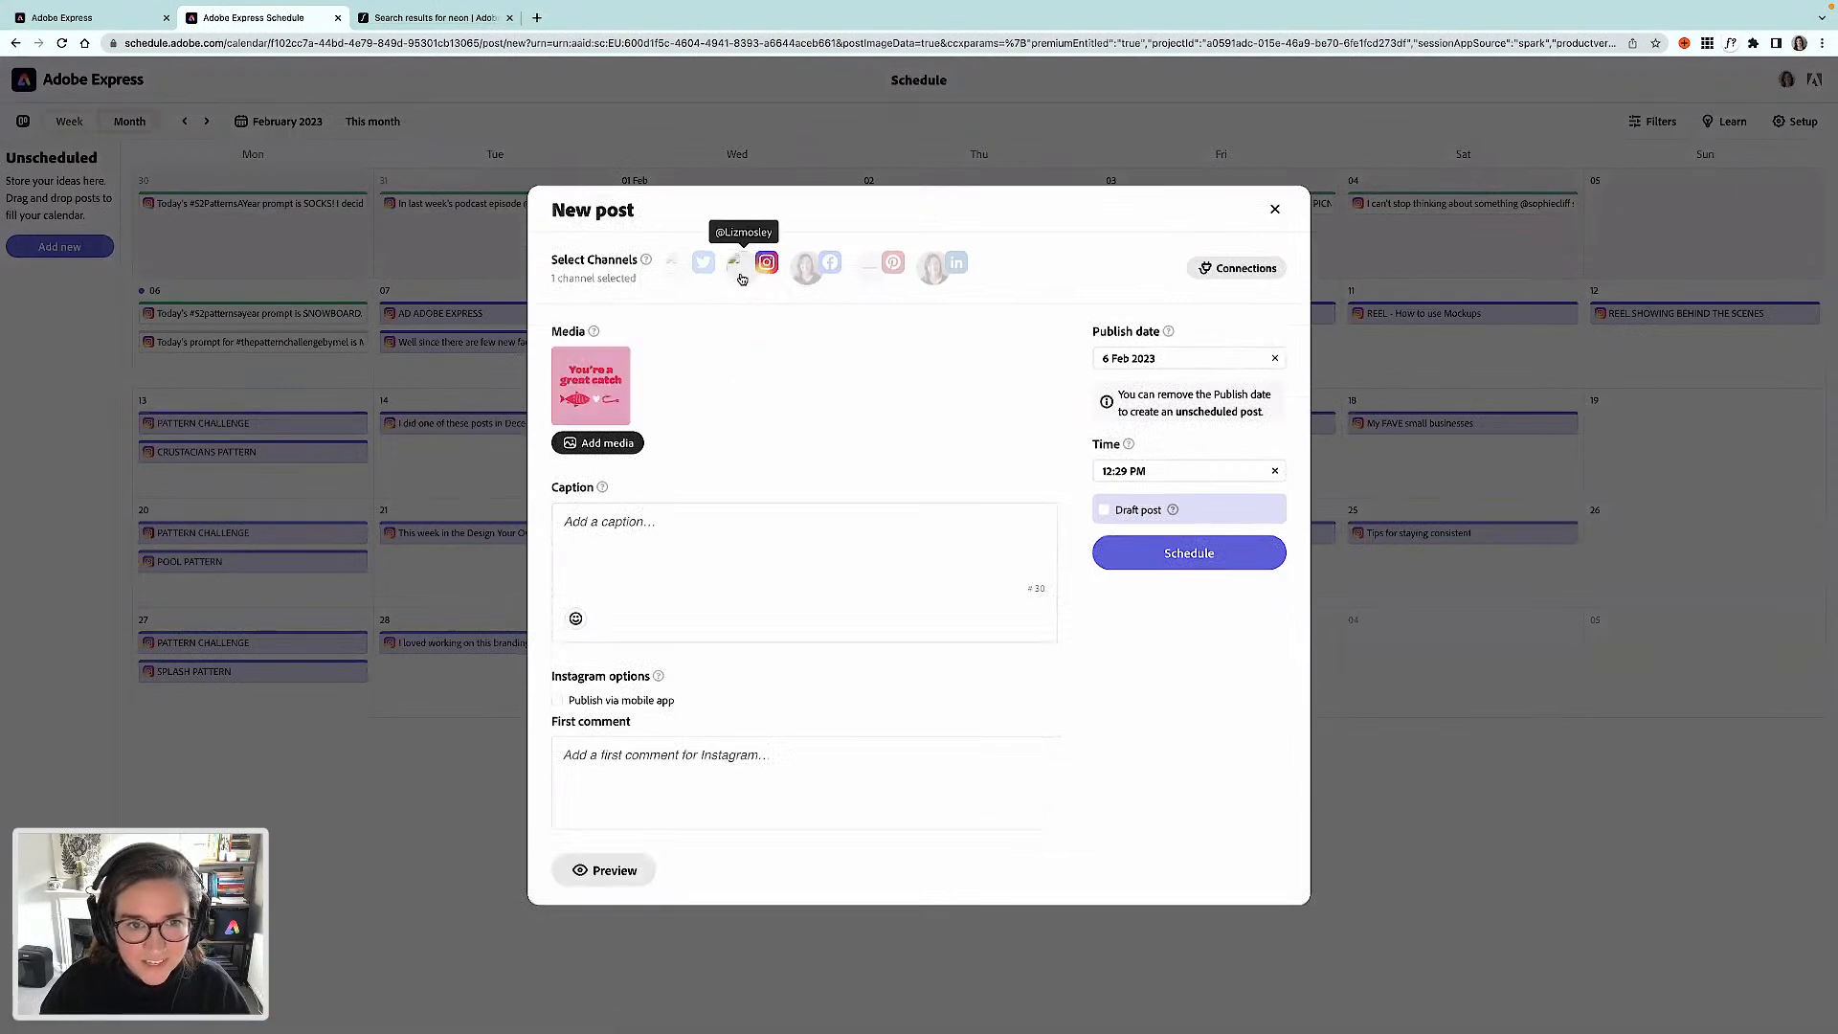
pyautogui.click(610, 537)
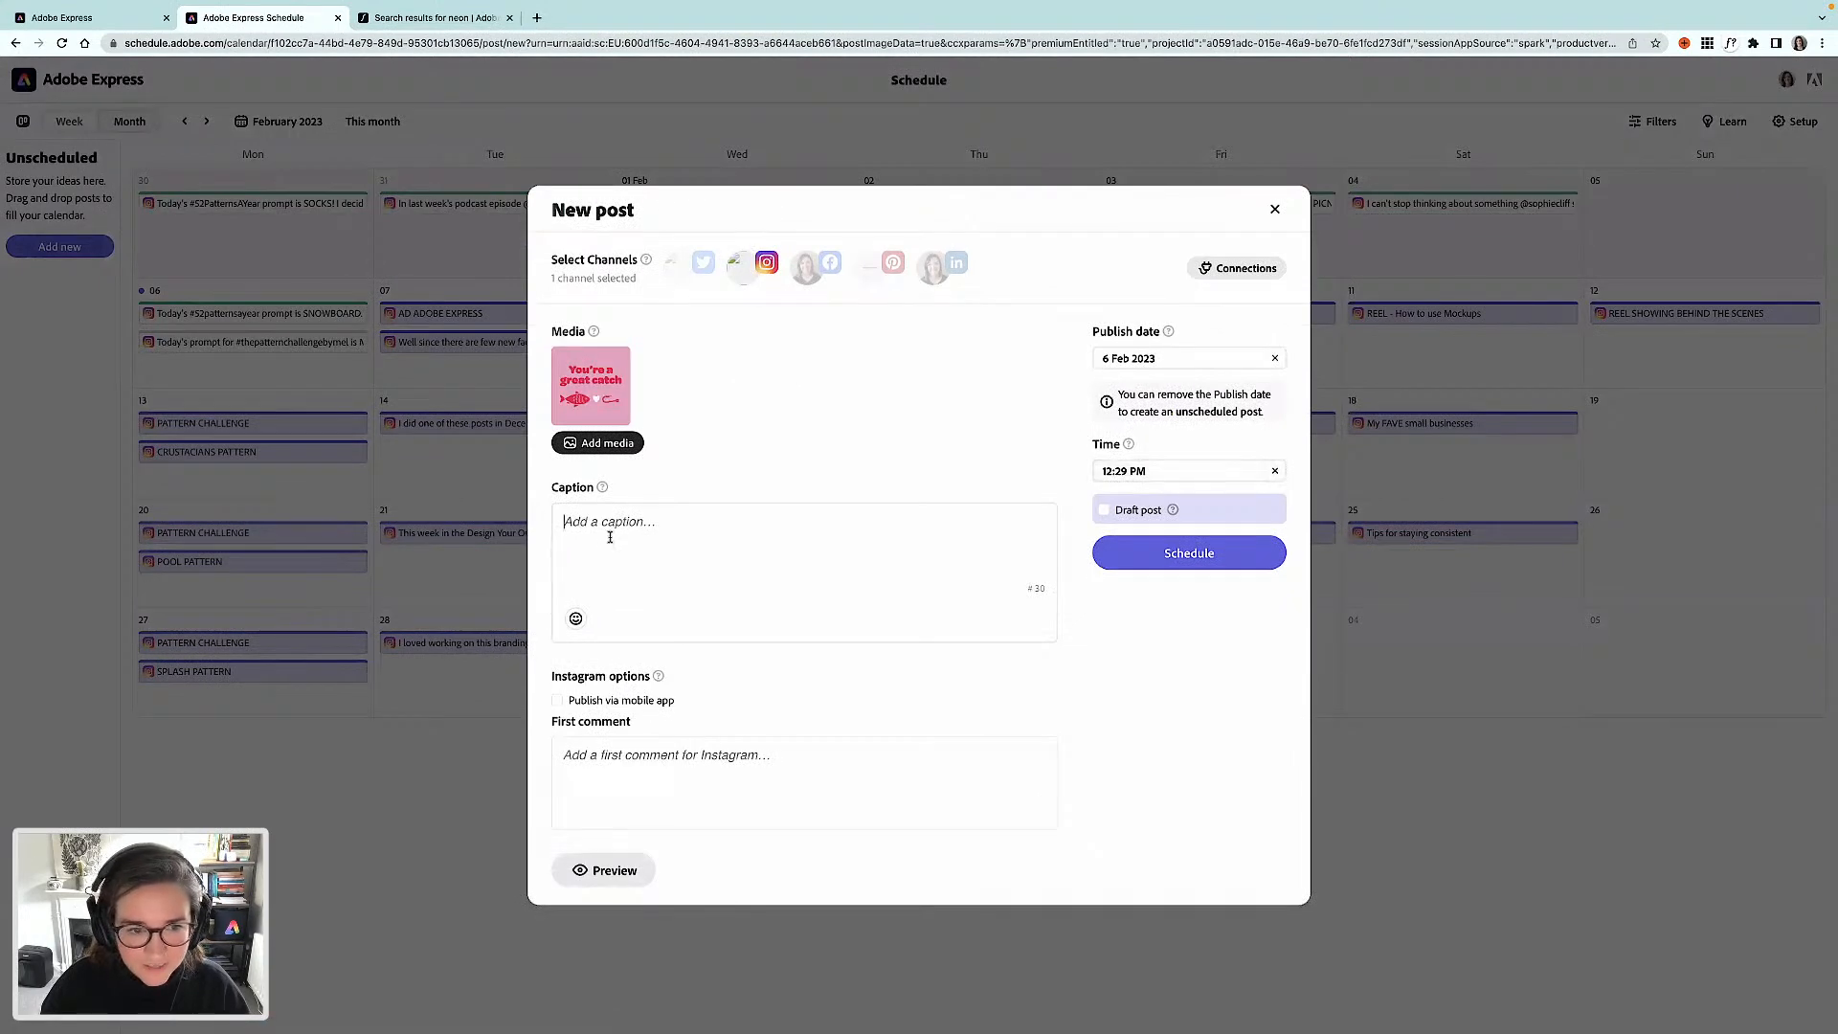
pyautogui.write('Happy')
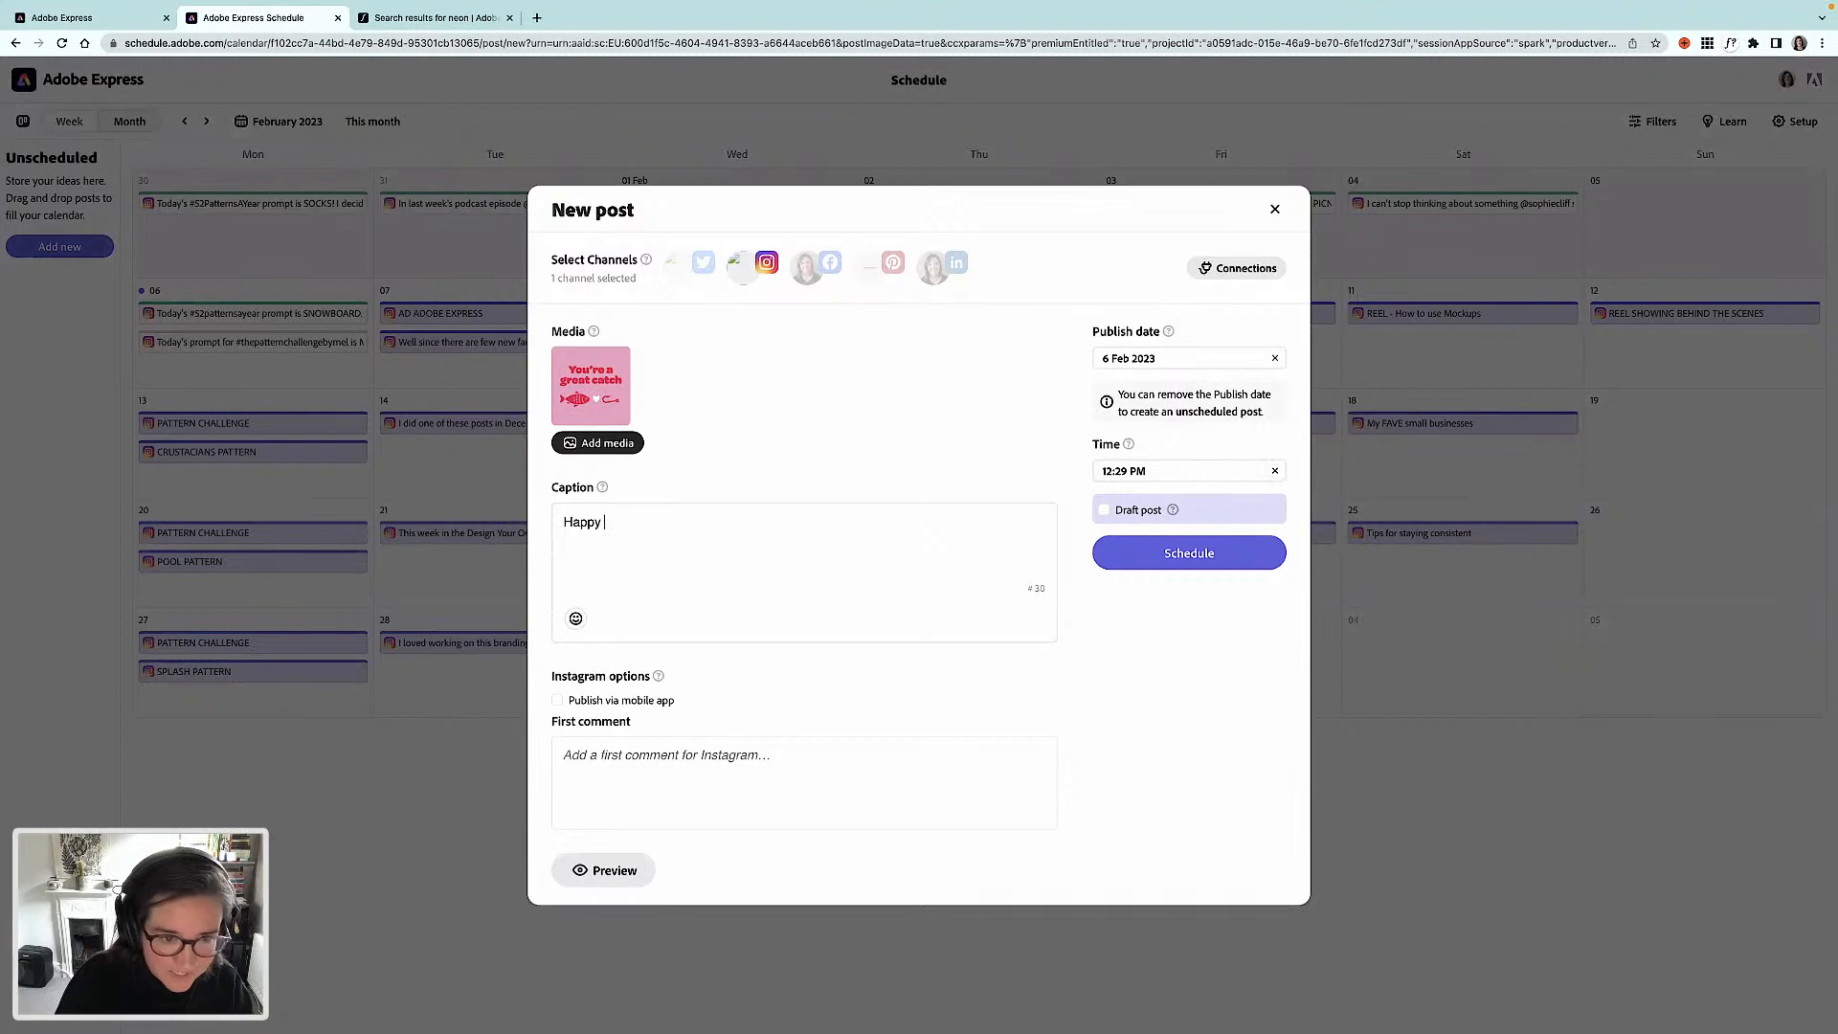
pyautogui.write(' Valentines day')
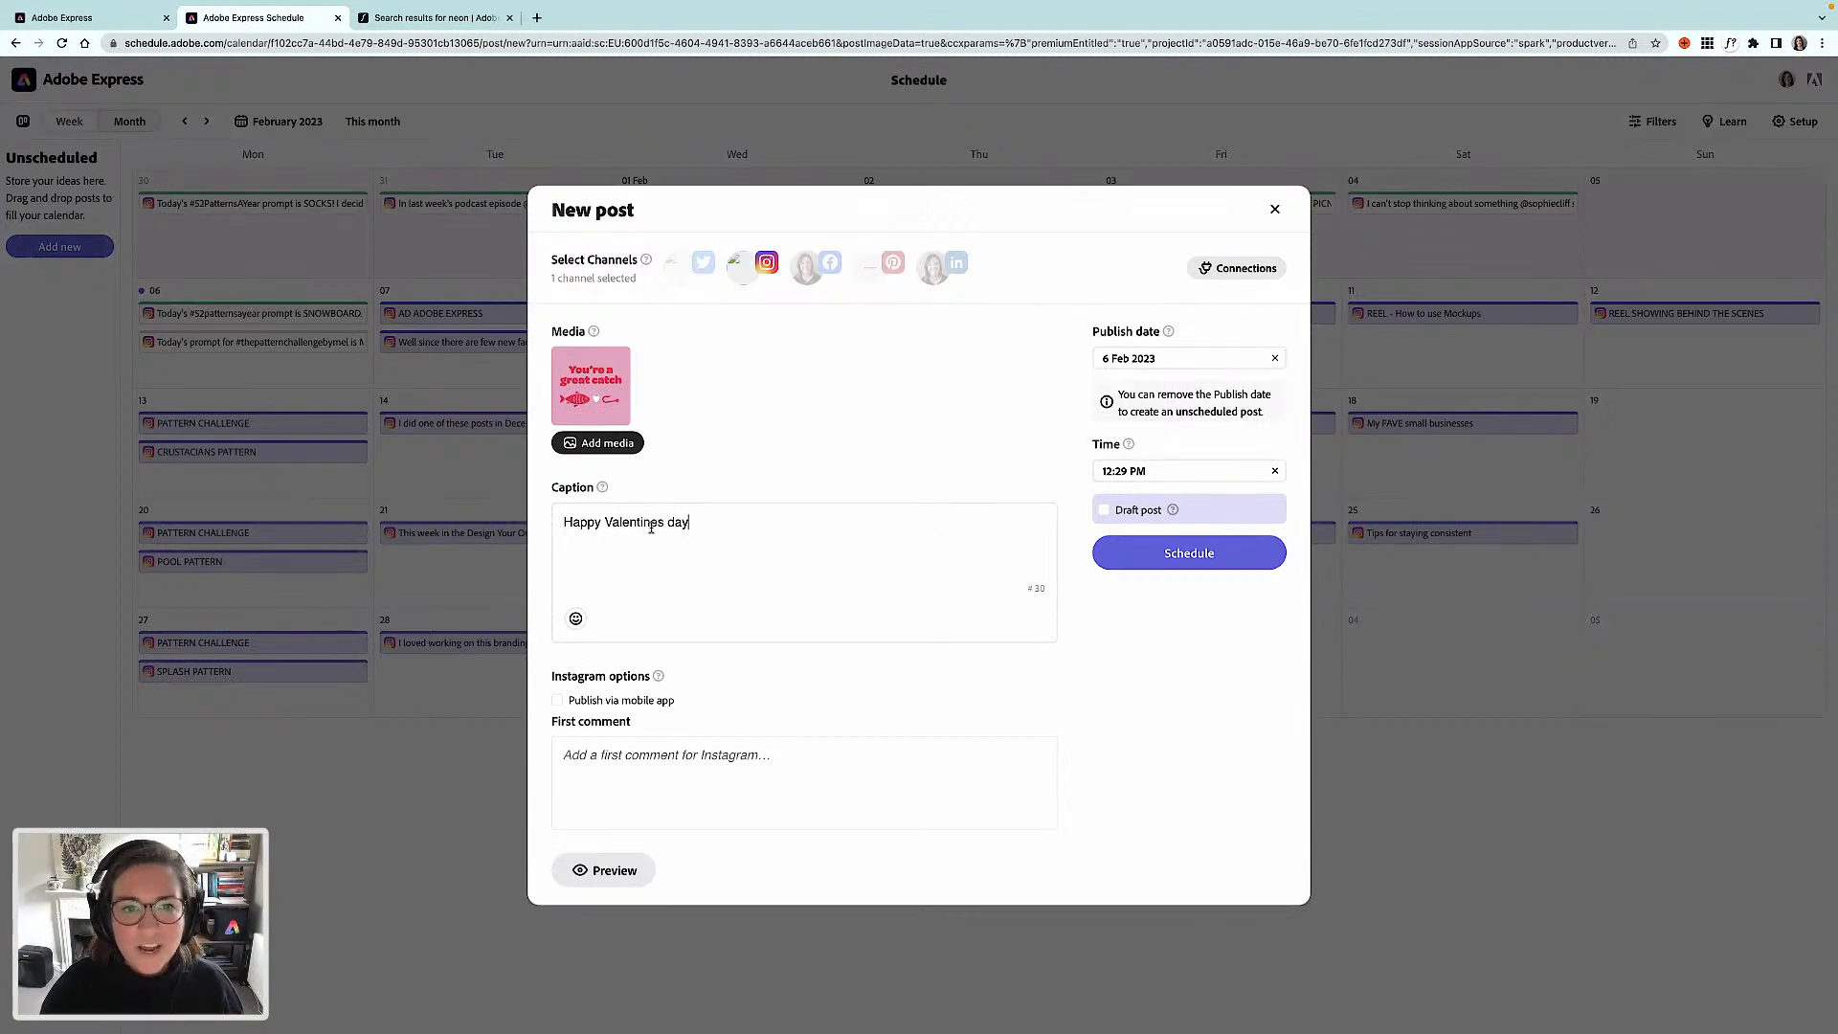
pyautogui.click(701, 268)
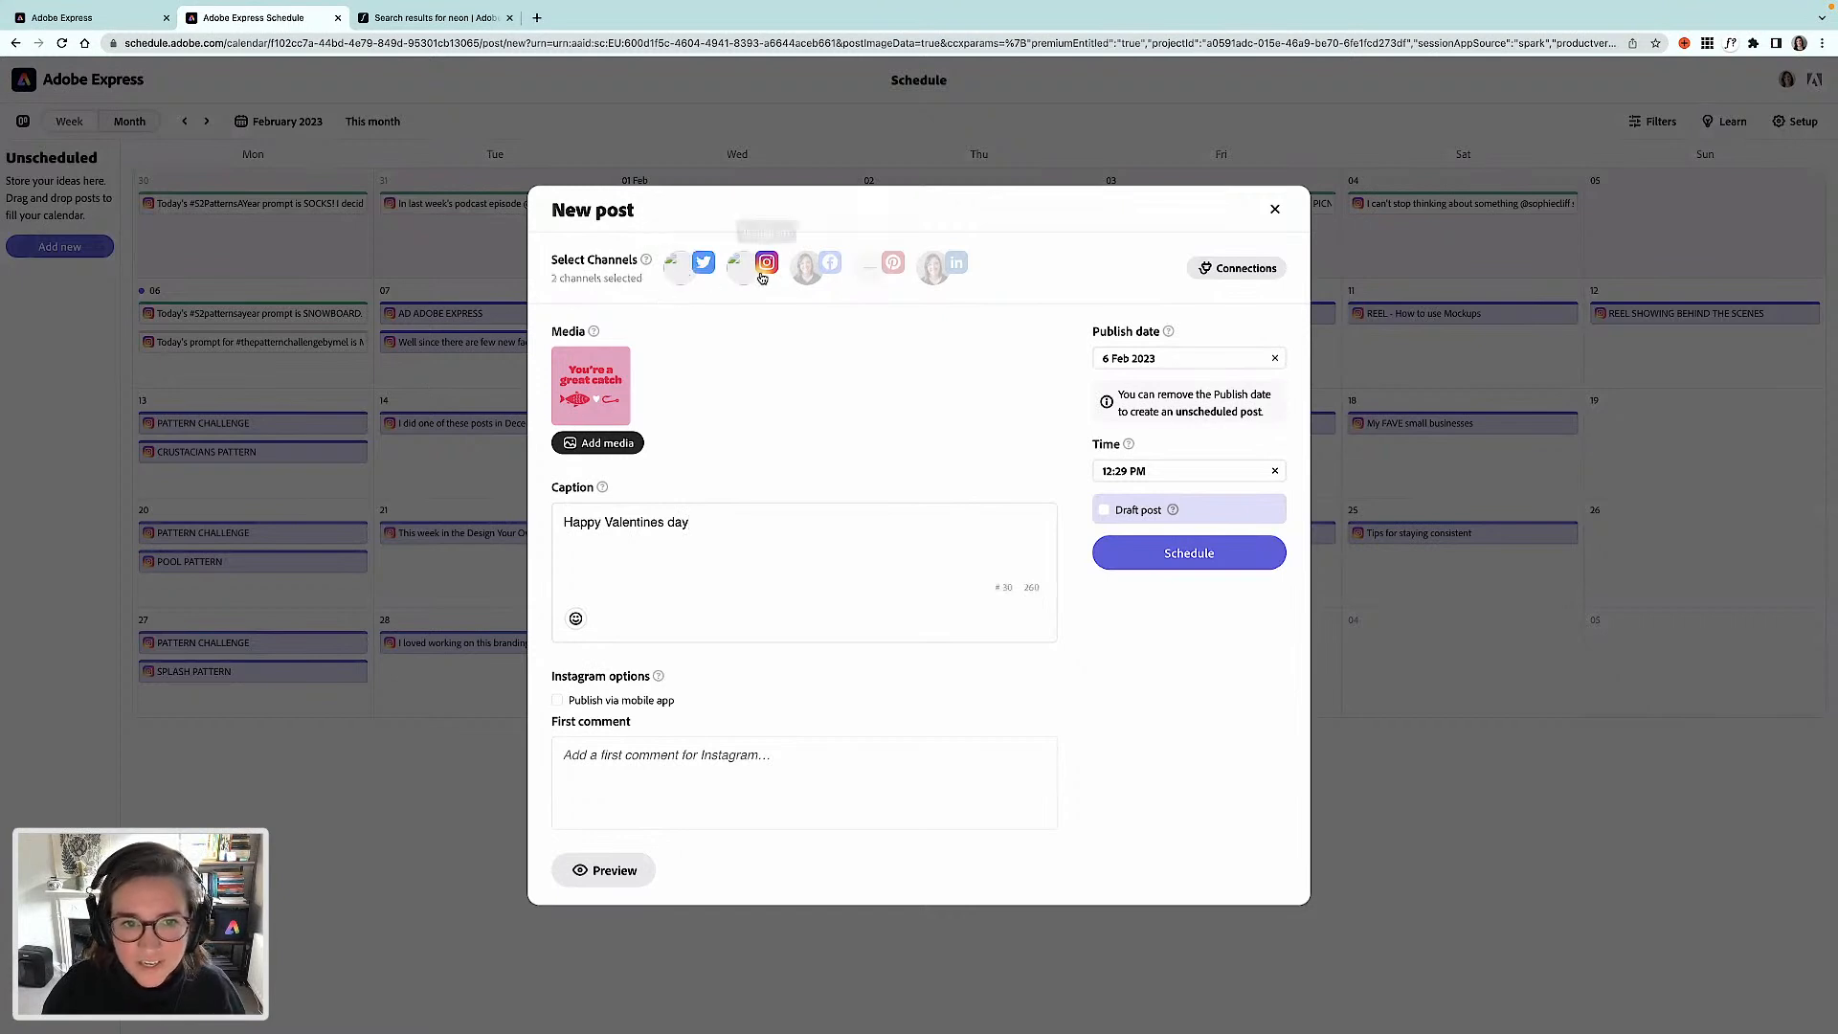